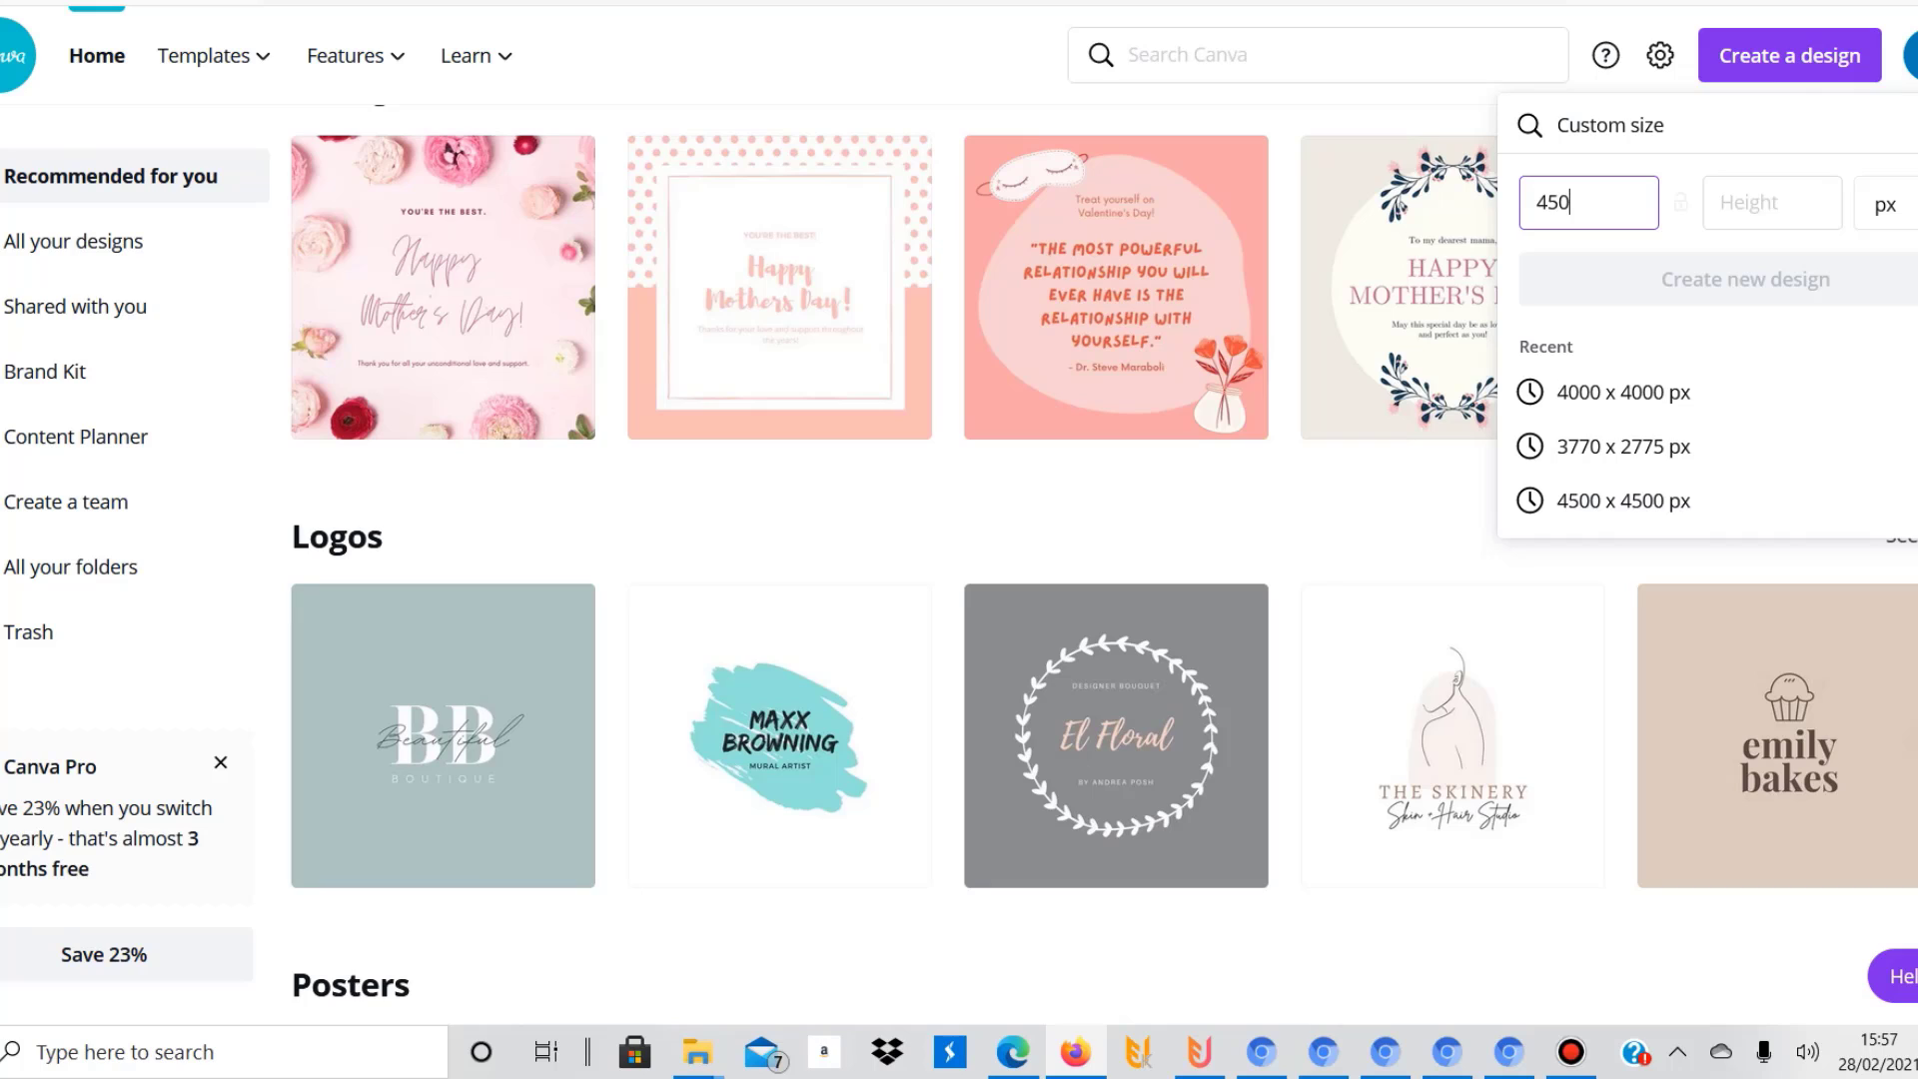
Create a new blank design with a custom size of 4500 x 5400 px
{"action": "type", "text": "0"}
{"action": "key", "text": "Tab"}
{"action": "type", "text": "5400"}
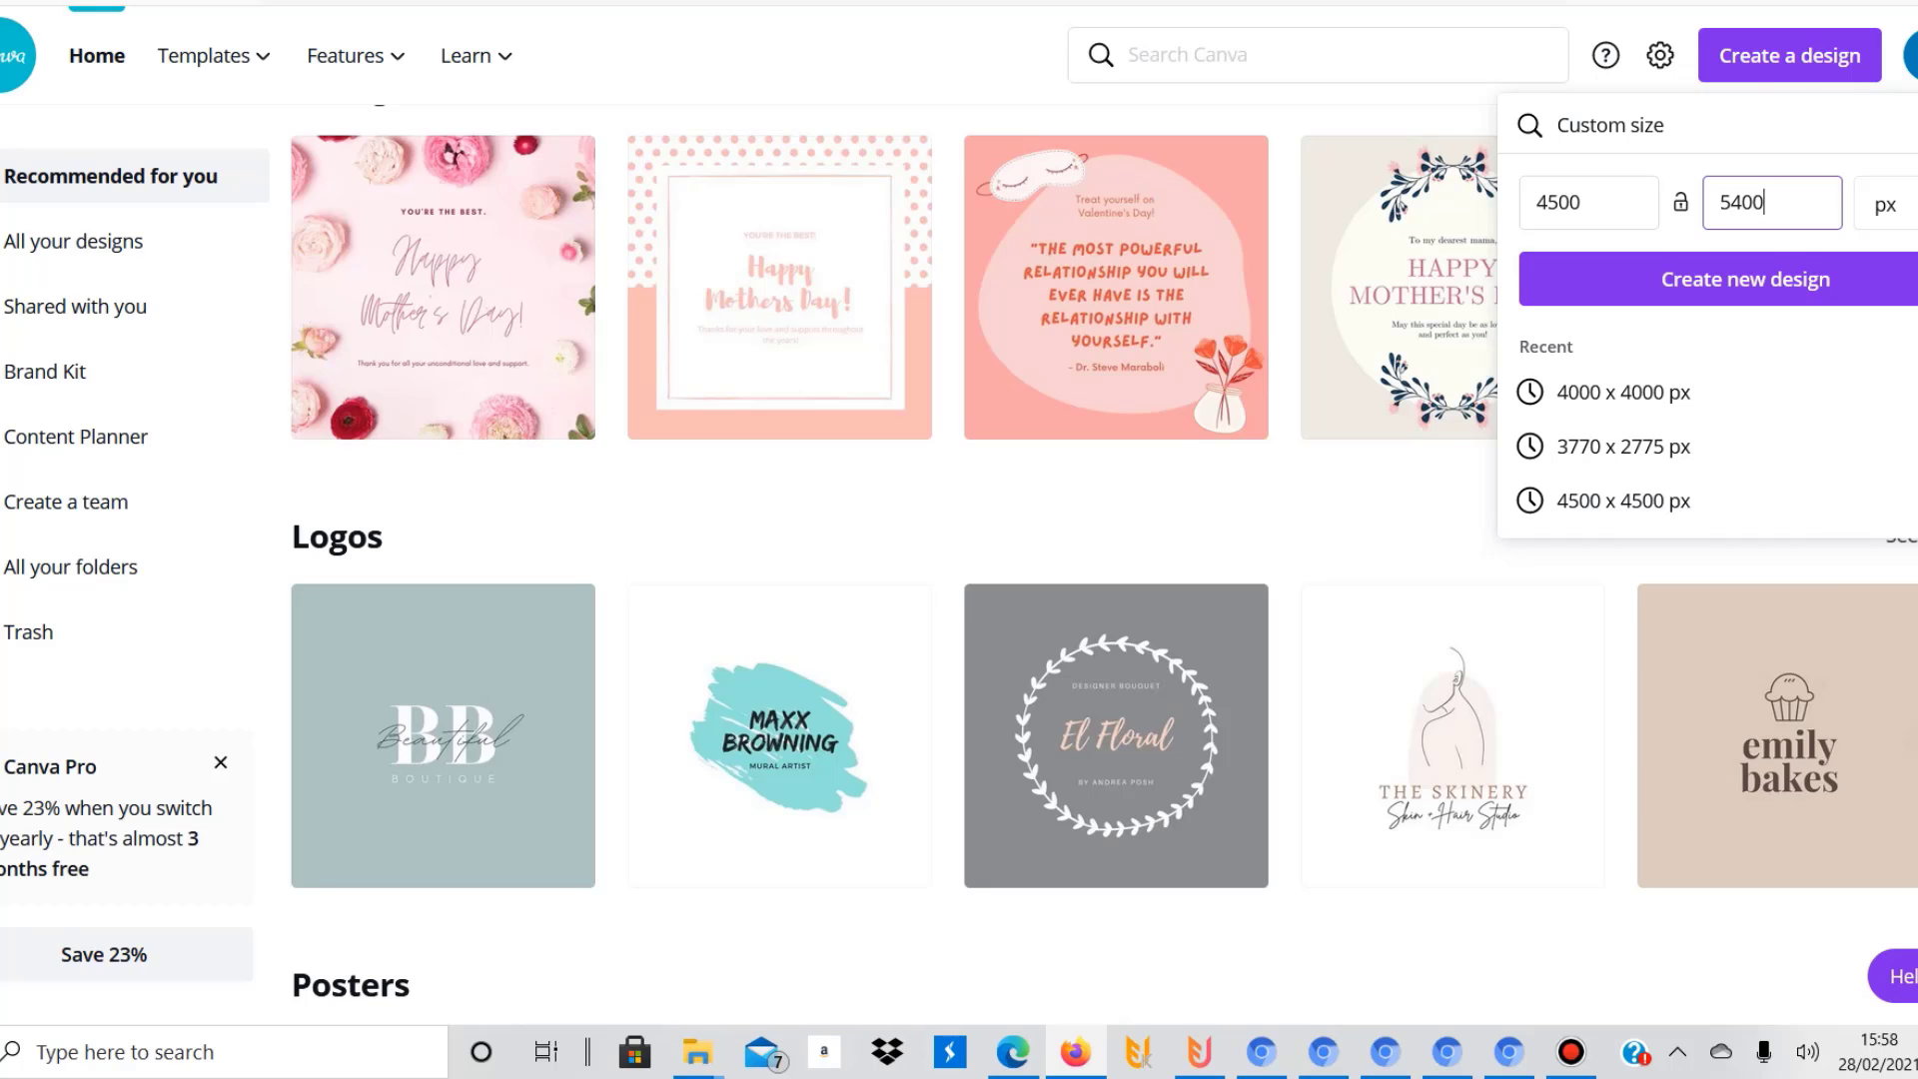
{"action": "key", "text": "Return"}
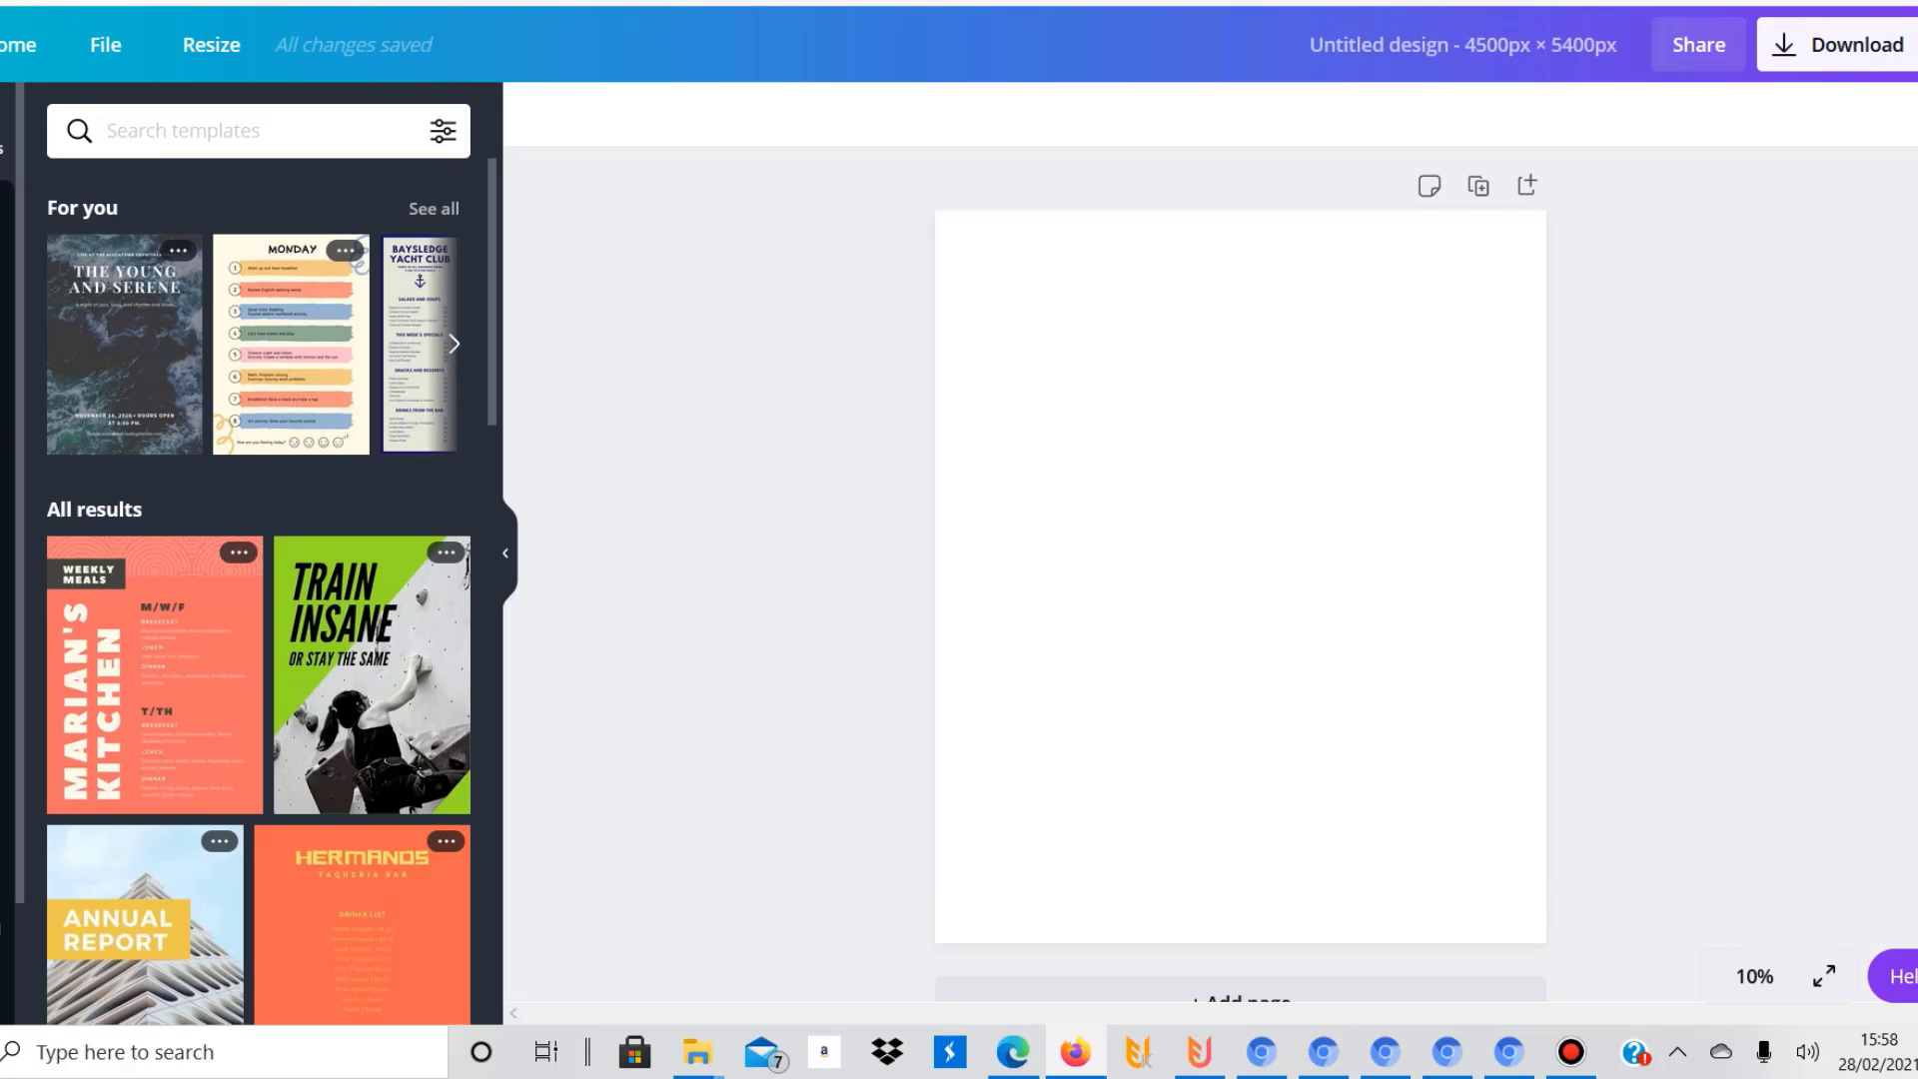
Set the blank page's background colour to black from the default colours
{"action": "left_click", "coordinate": [1265, 558]}
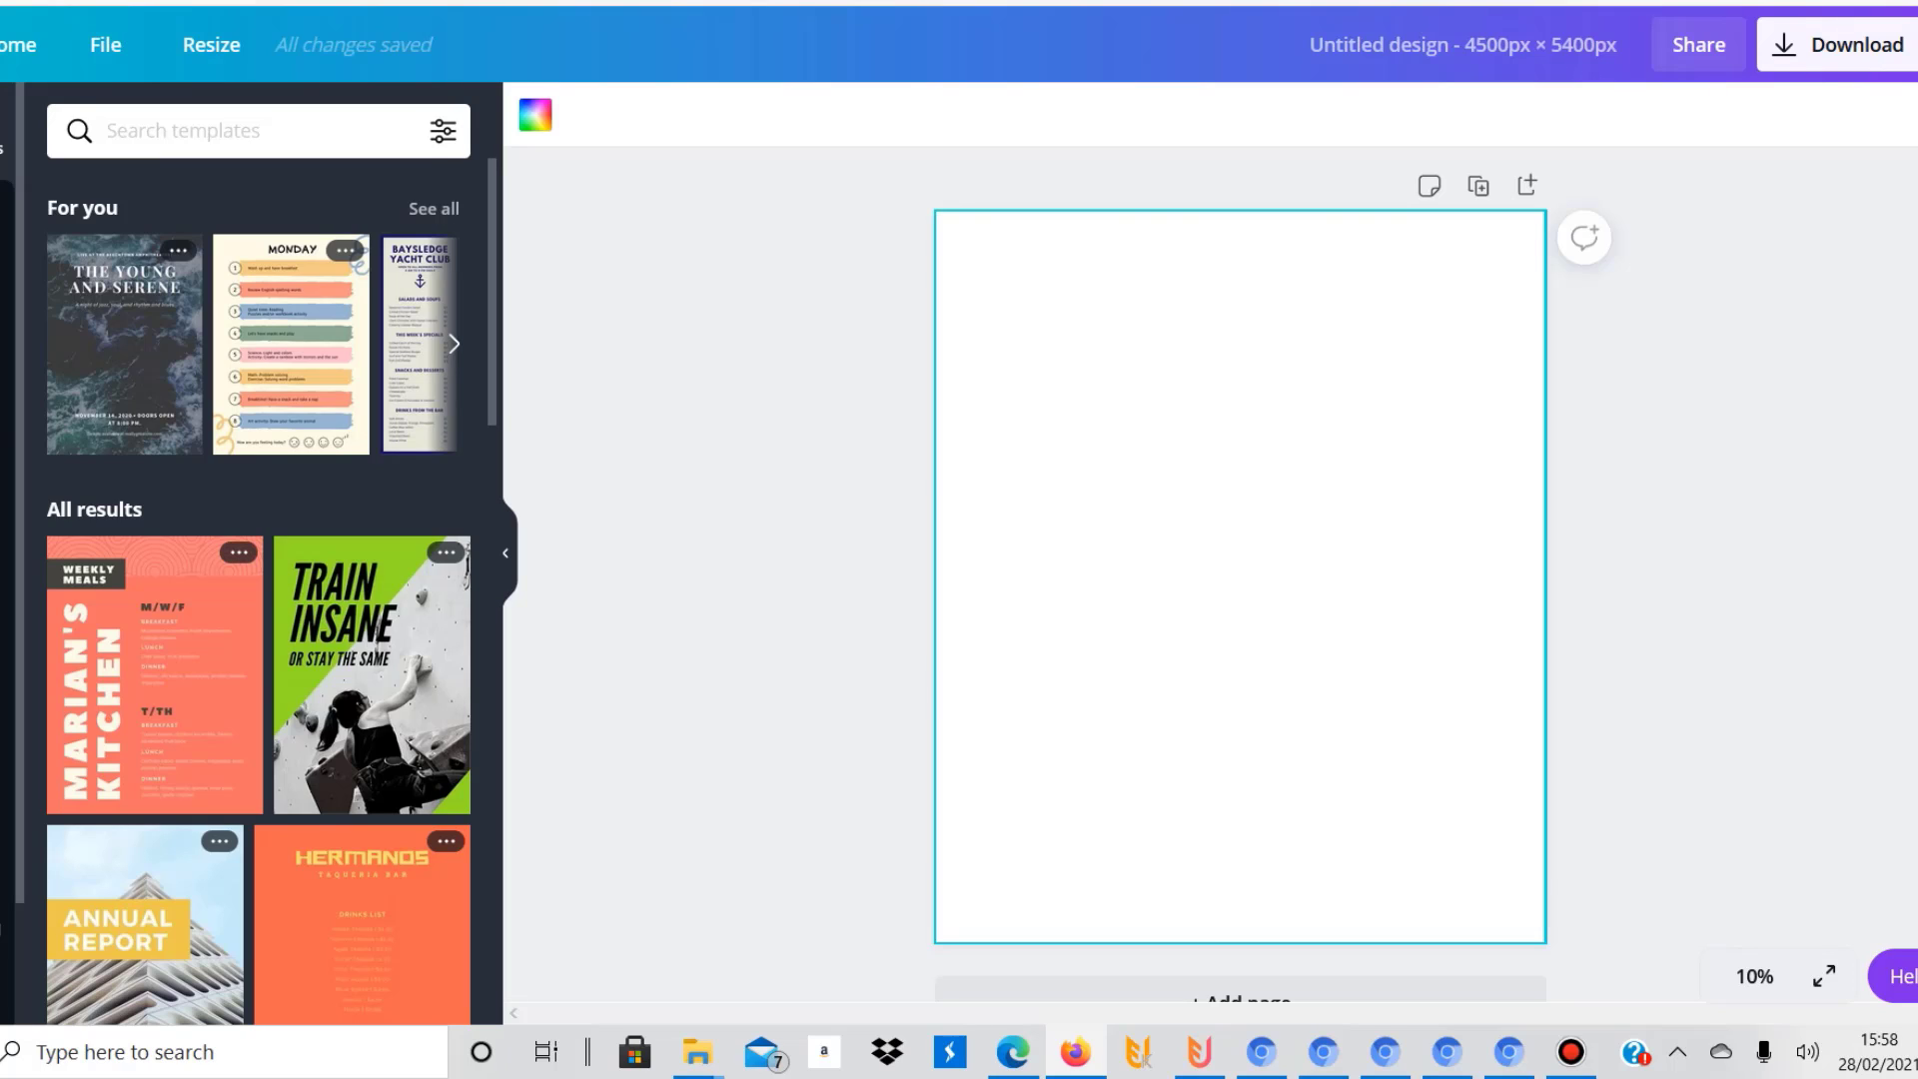
{"action": "left_click", "coordinate": [866, 392]}
{"action": "left_click", "coordinate": [1159, 500]}
{"action": "left_click", "coordinate": [826, 402]}
{"action": "left_click", "coordinate": [1198, 530]}
{"action": "left_click", "coordinate": [536, 114]}
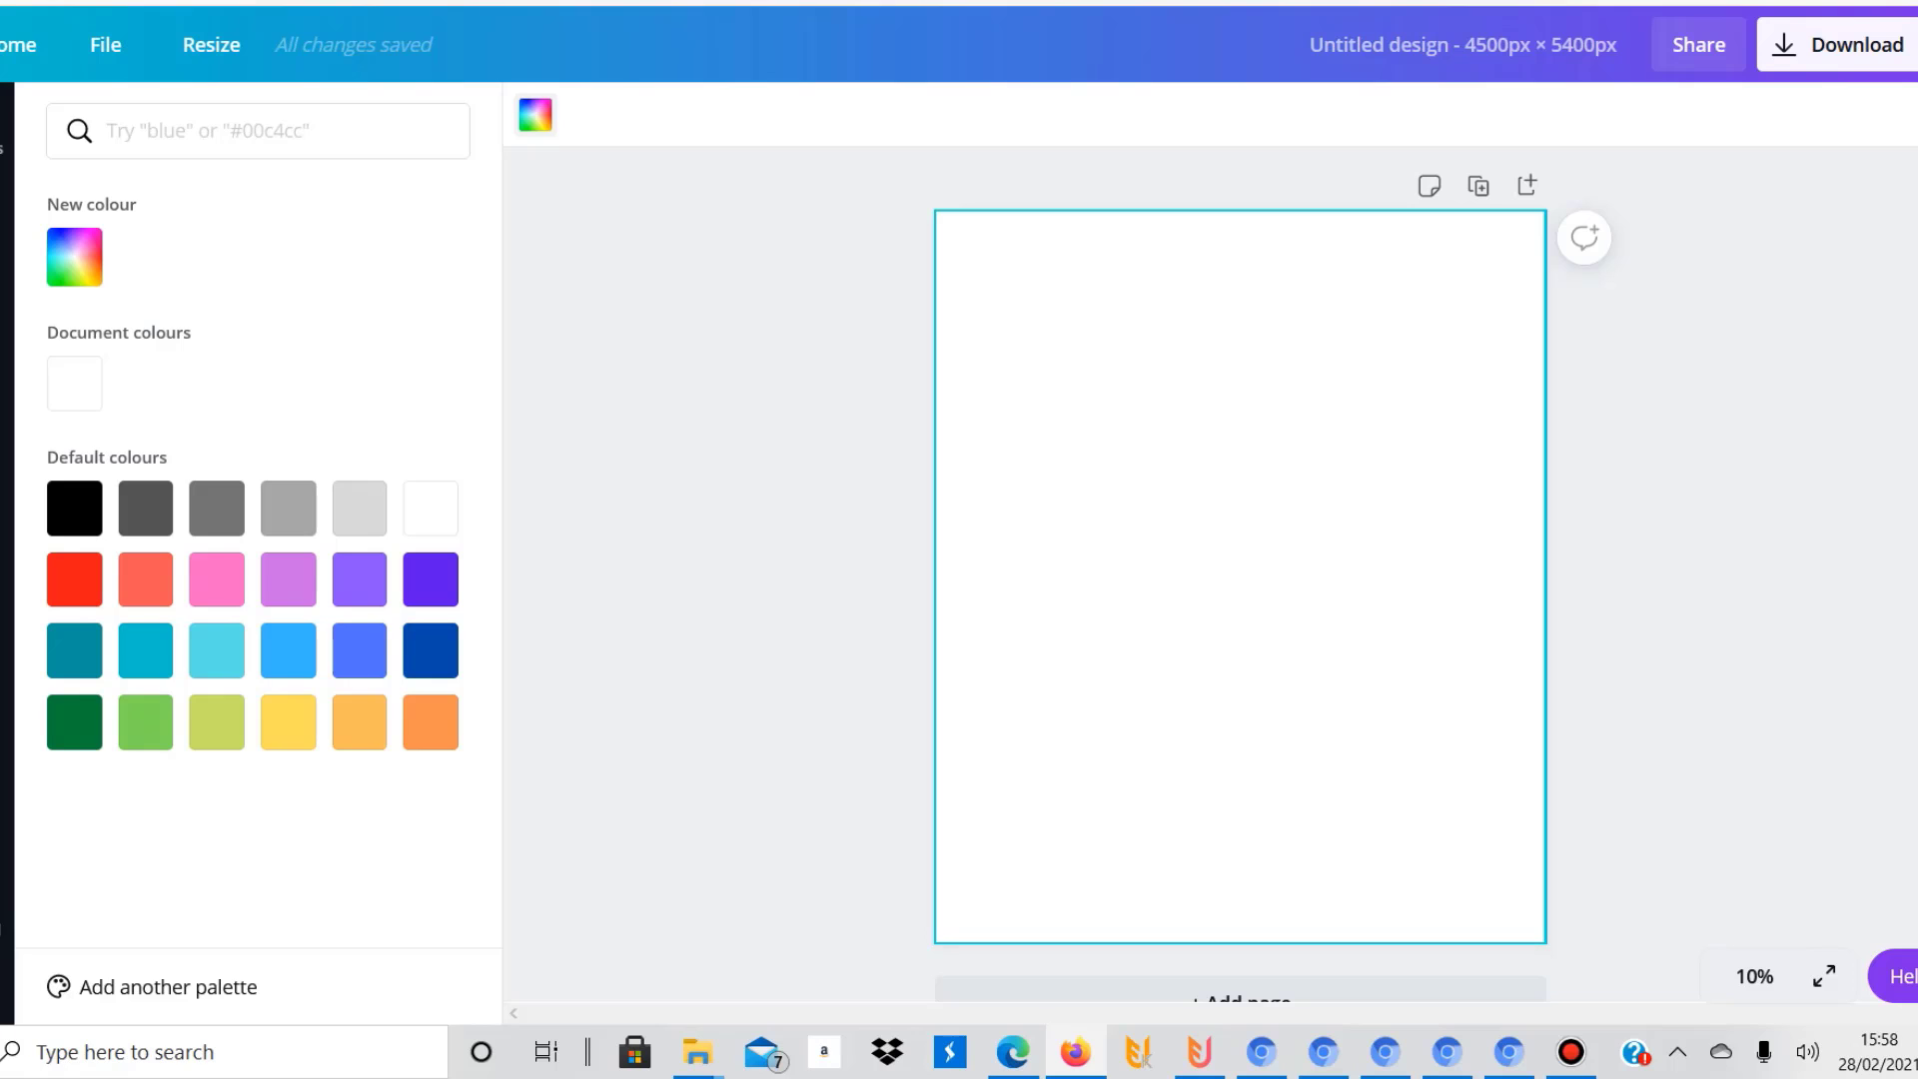
{"action": "left_click", "coordinate": [74, 509]}
{"action": "left_click", "coordinate": [1240, 576]}
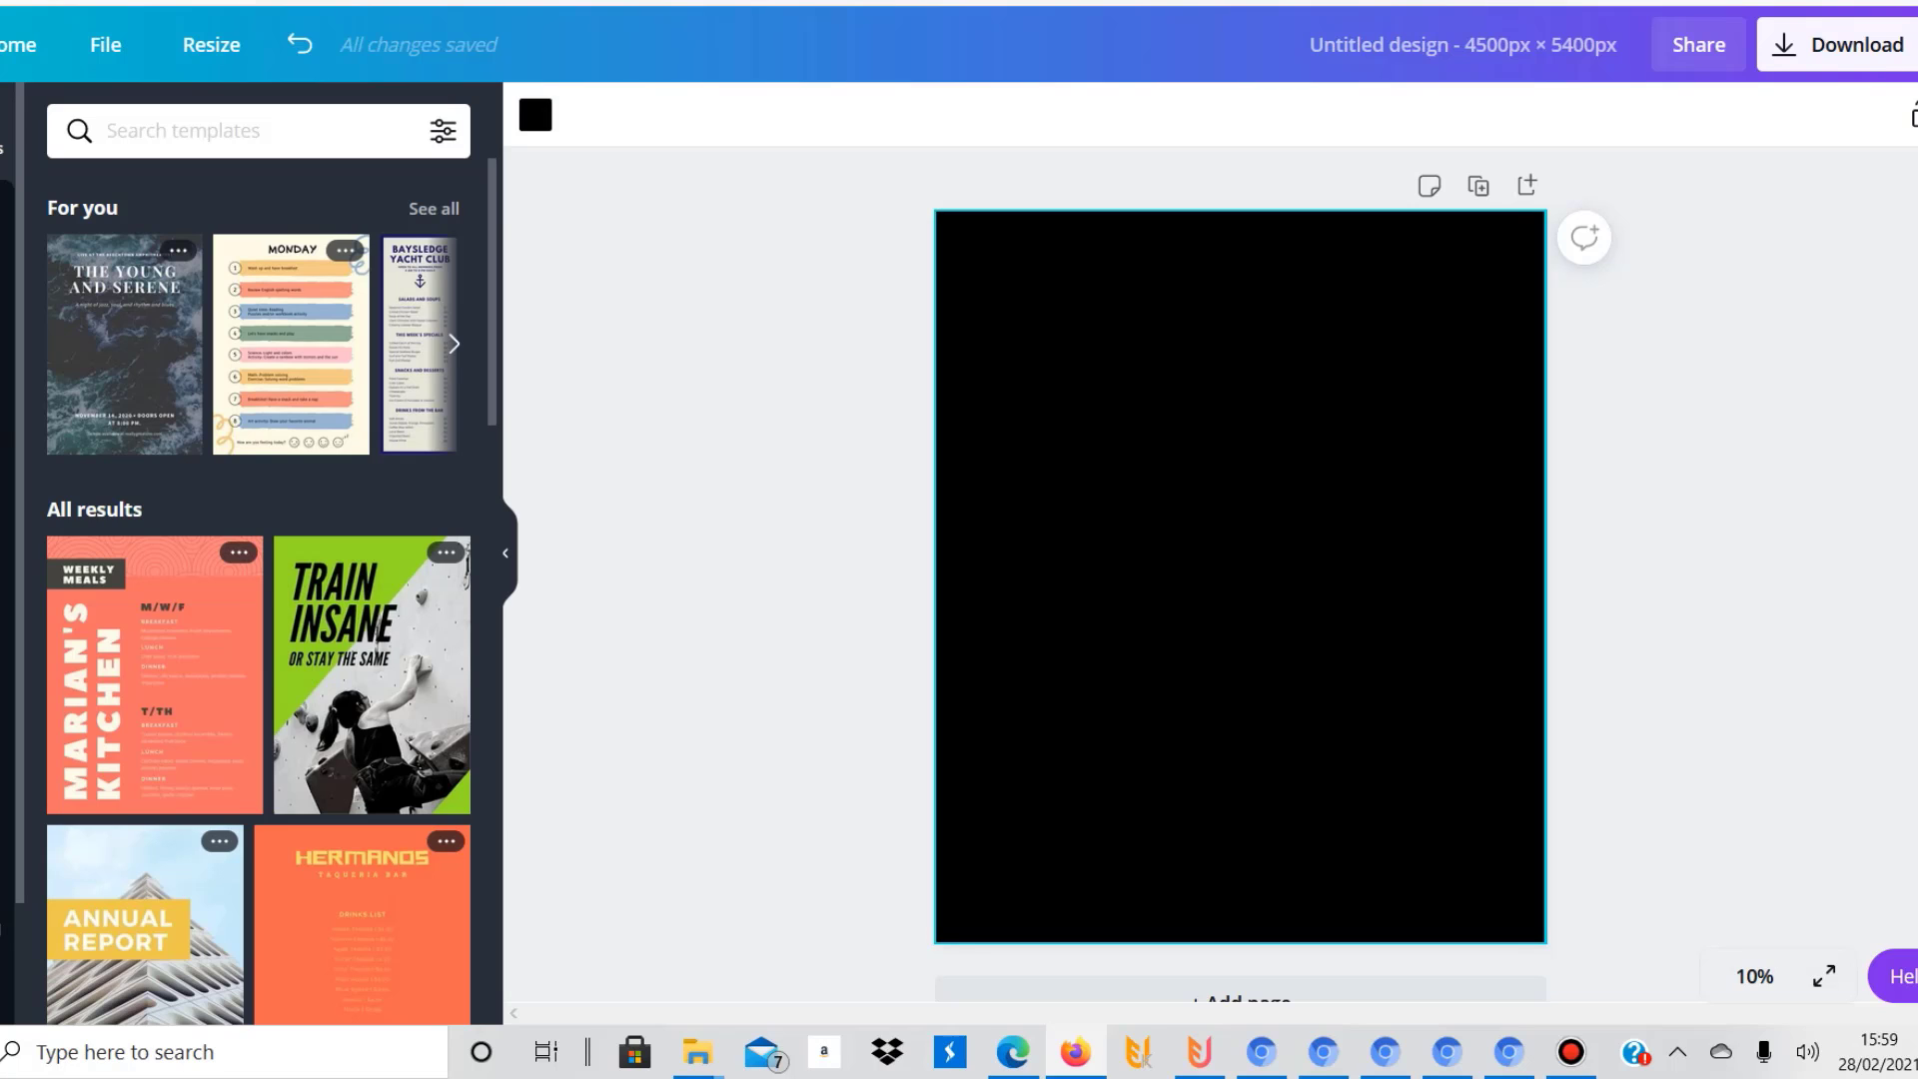
Browse the graphic elements library and search it for "chess"
{"action": "left_click", "coordinate": [5, 424]}
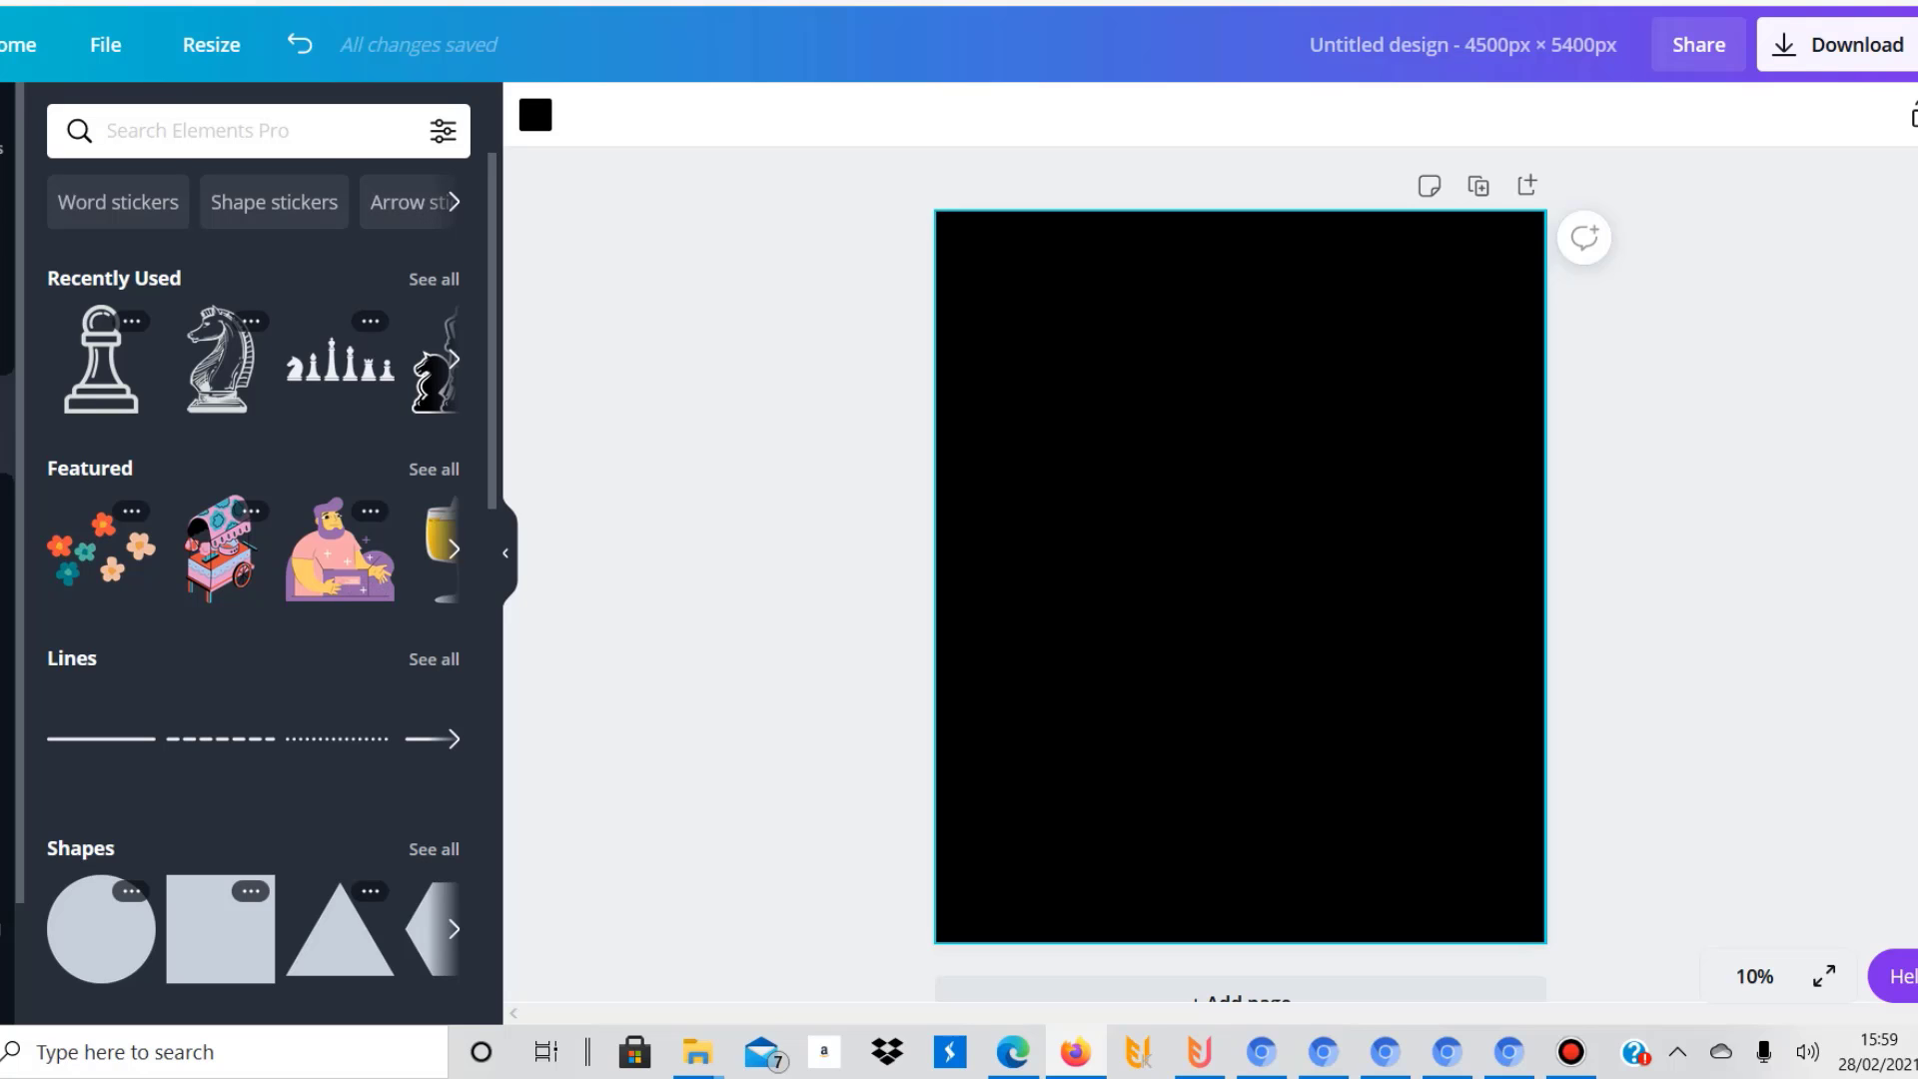
{"action": "scroll", "coordinate": [255, 559], "scroll_direction": "down", "scroll_amount": 3}
{"action": "scroll", "coordinate": [258, 580], "scroll_direction": "down", "scroll_amount": 5}
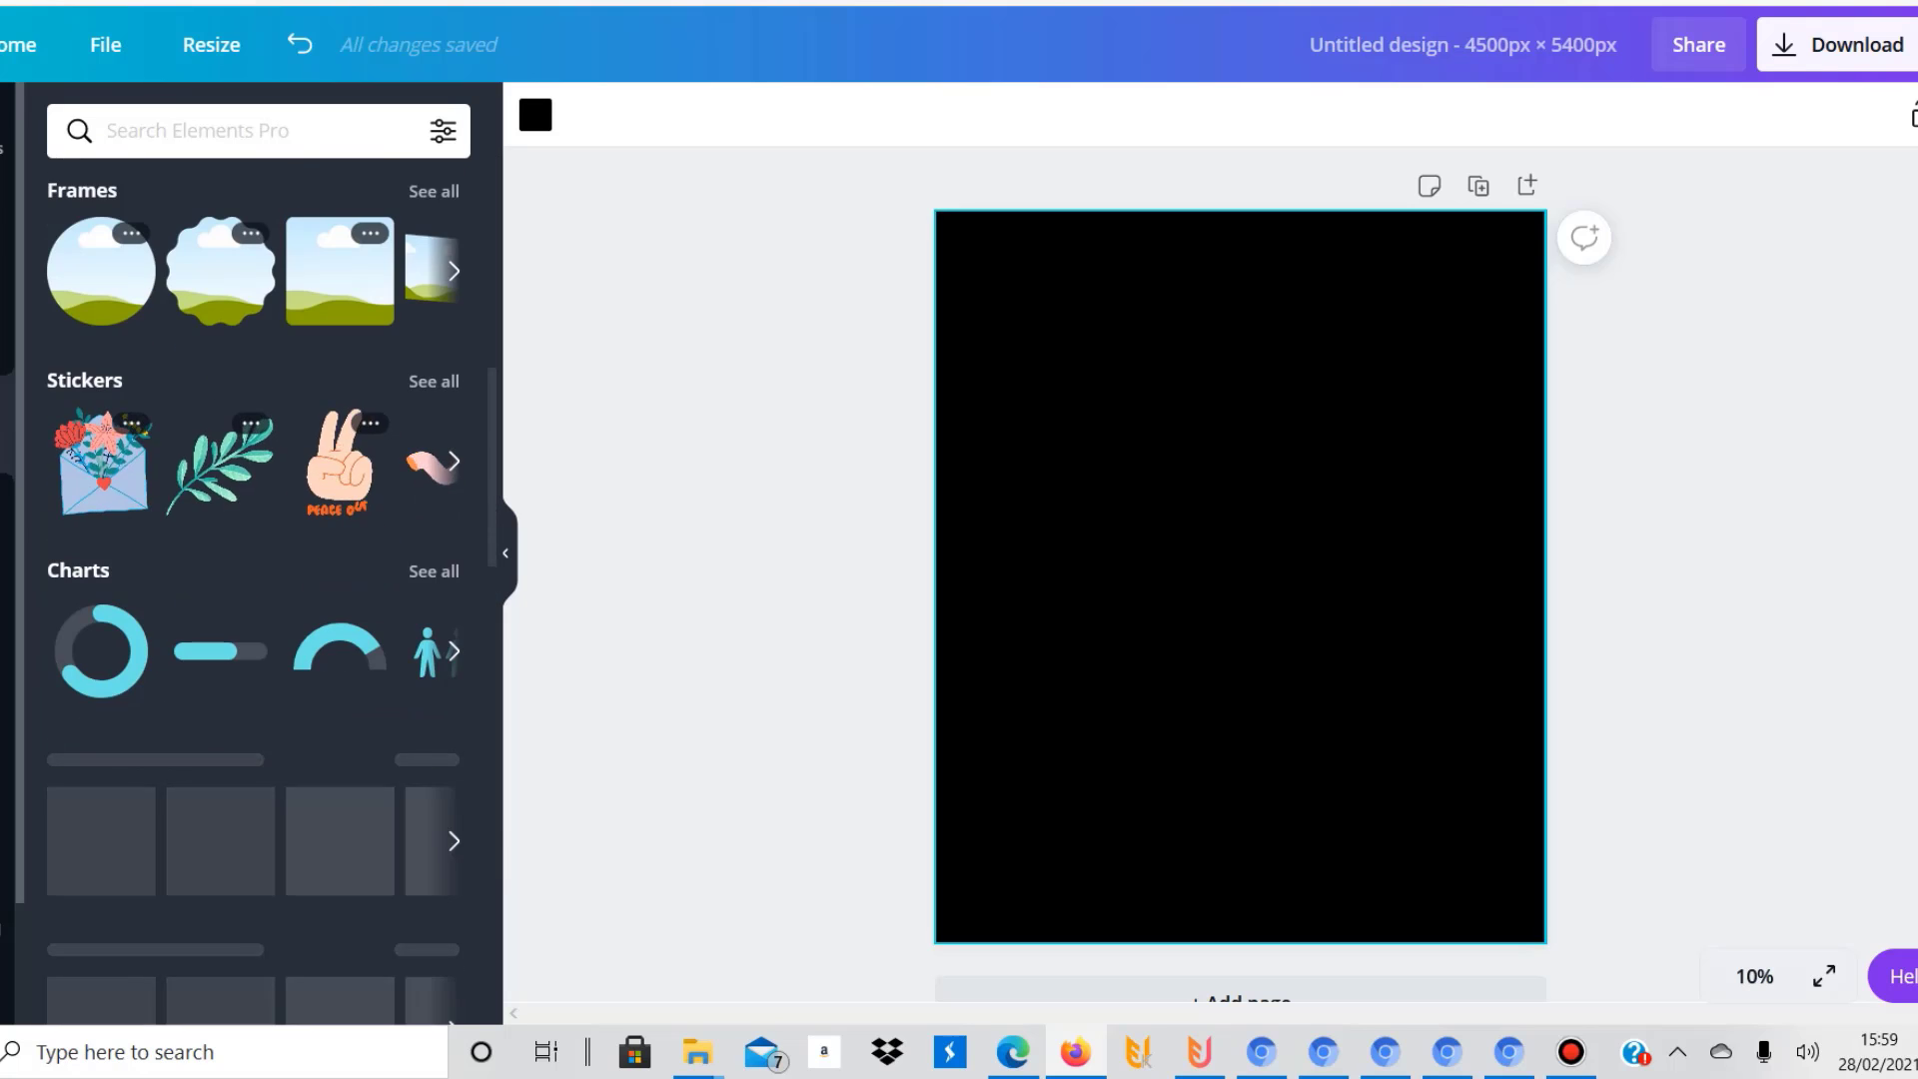
{"action": "scroll", "coordinate": [258, 580], "scroll_direction": "down", "scroll_amount": 15}
{"action": "scroll", "coordinate": [257, 580], "scroll_direction": "up", "scroll_amount": 20}
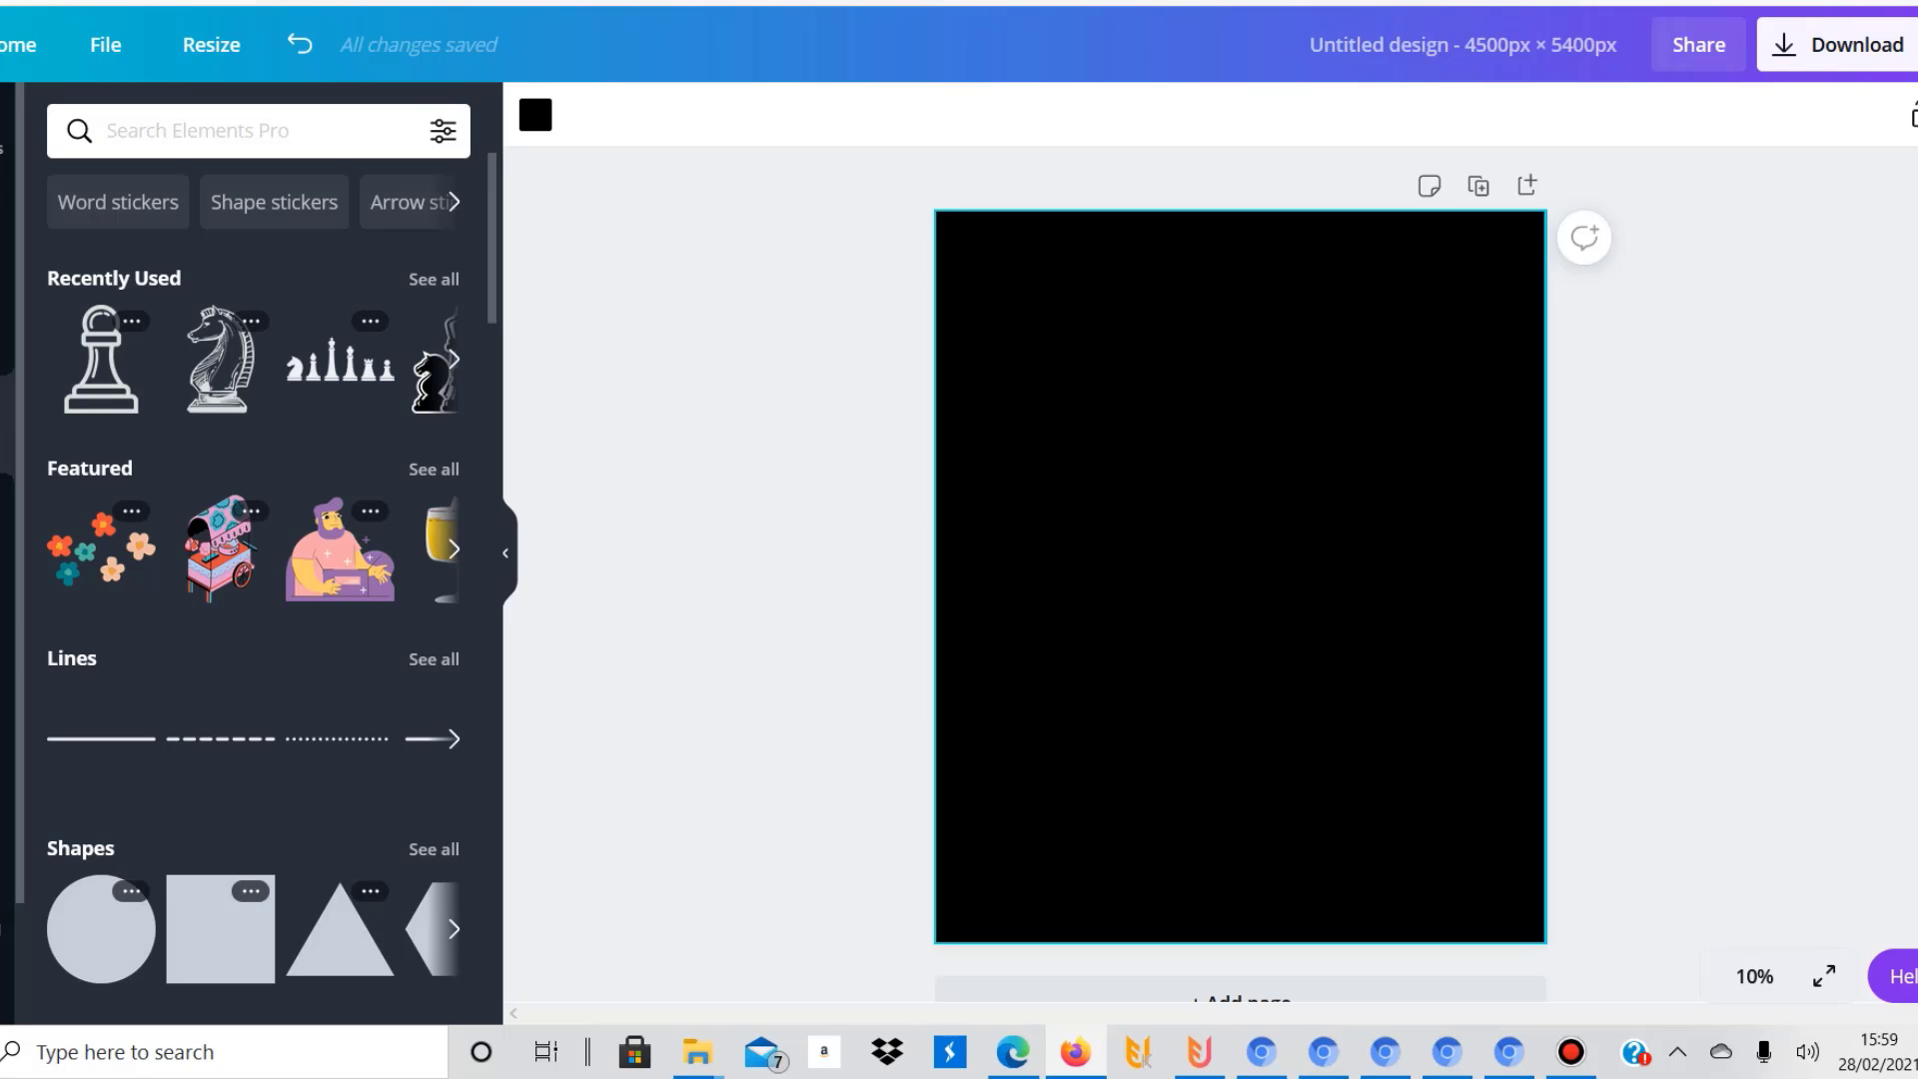
{"action": "left_click", "coordinate": [240, 131]}
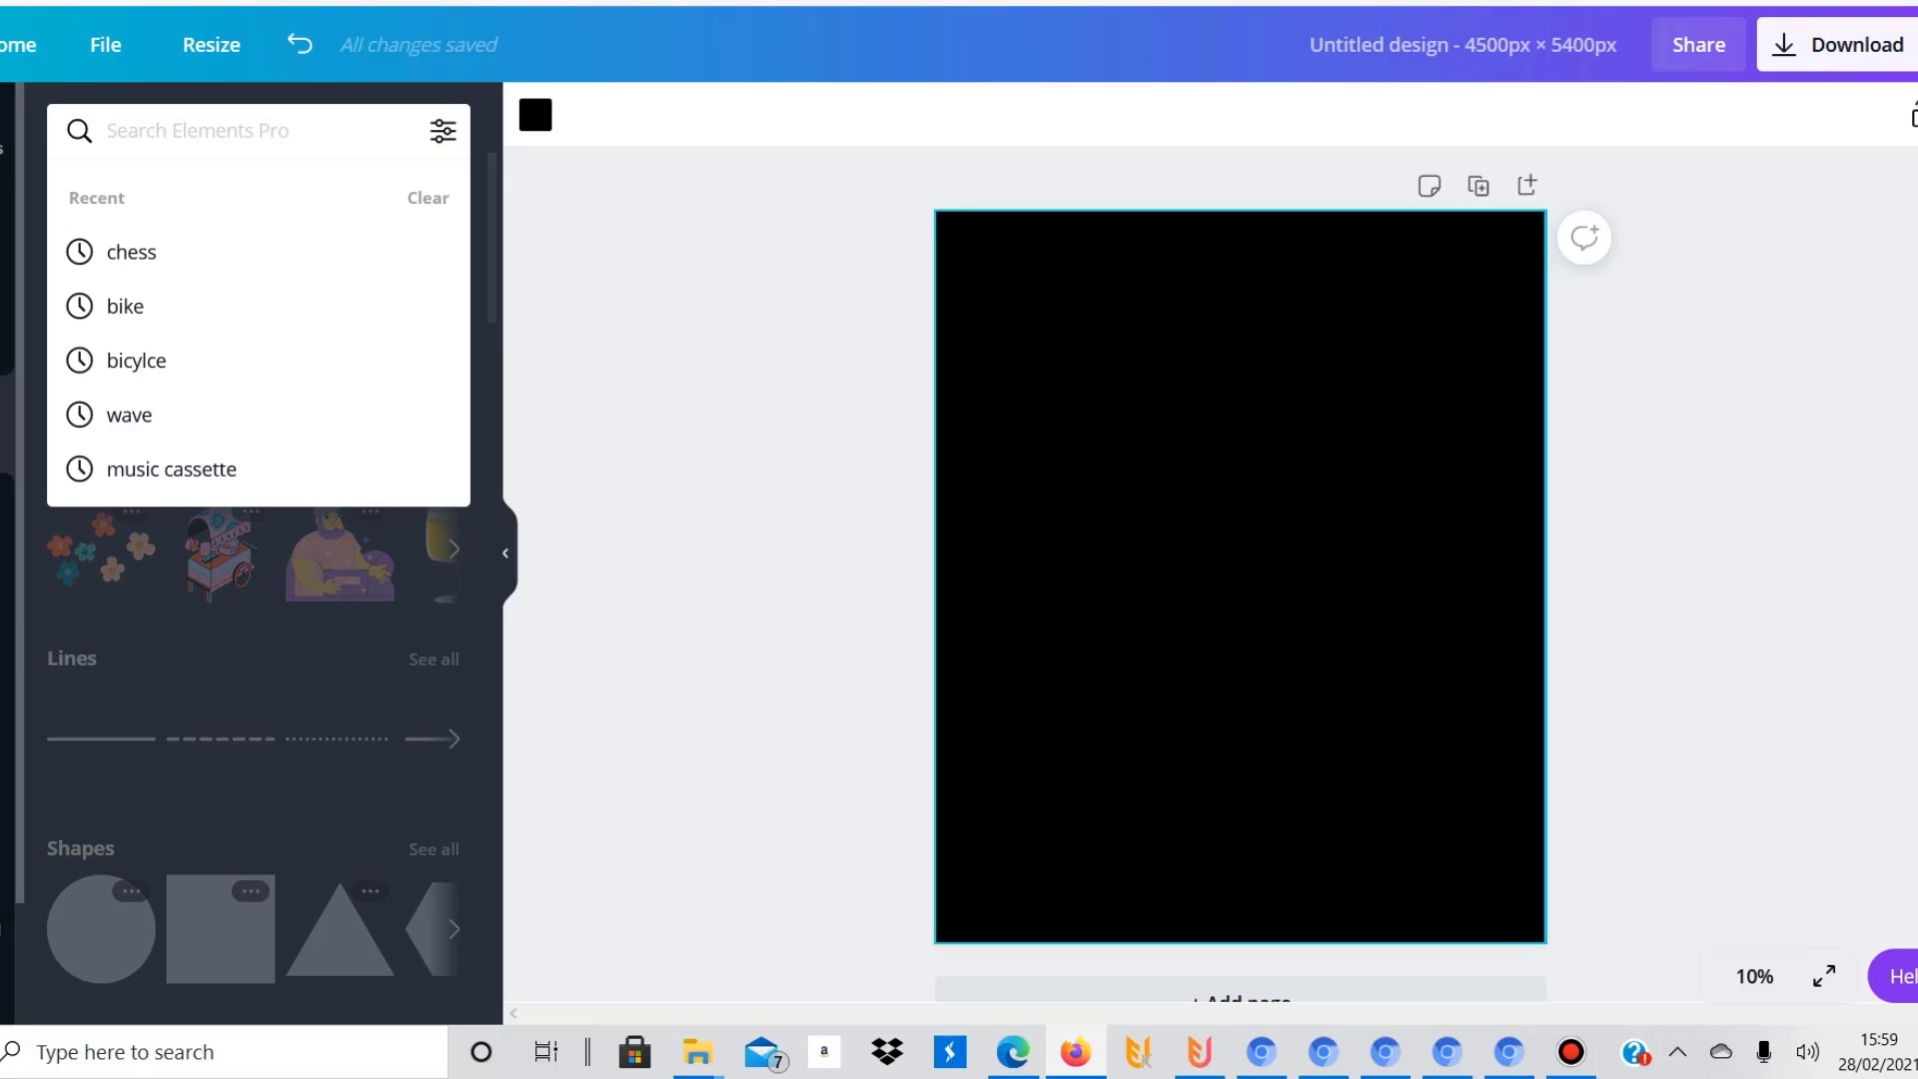
{"action": "type", "text": "chess"}
{"action": "key", "text": "Return"}
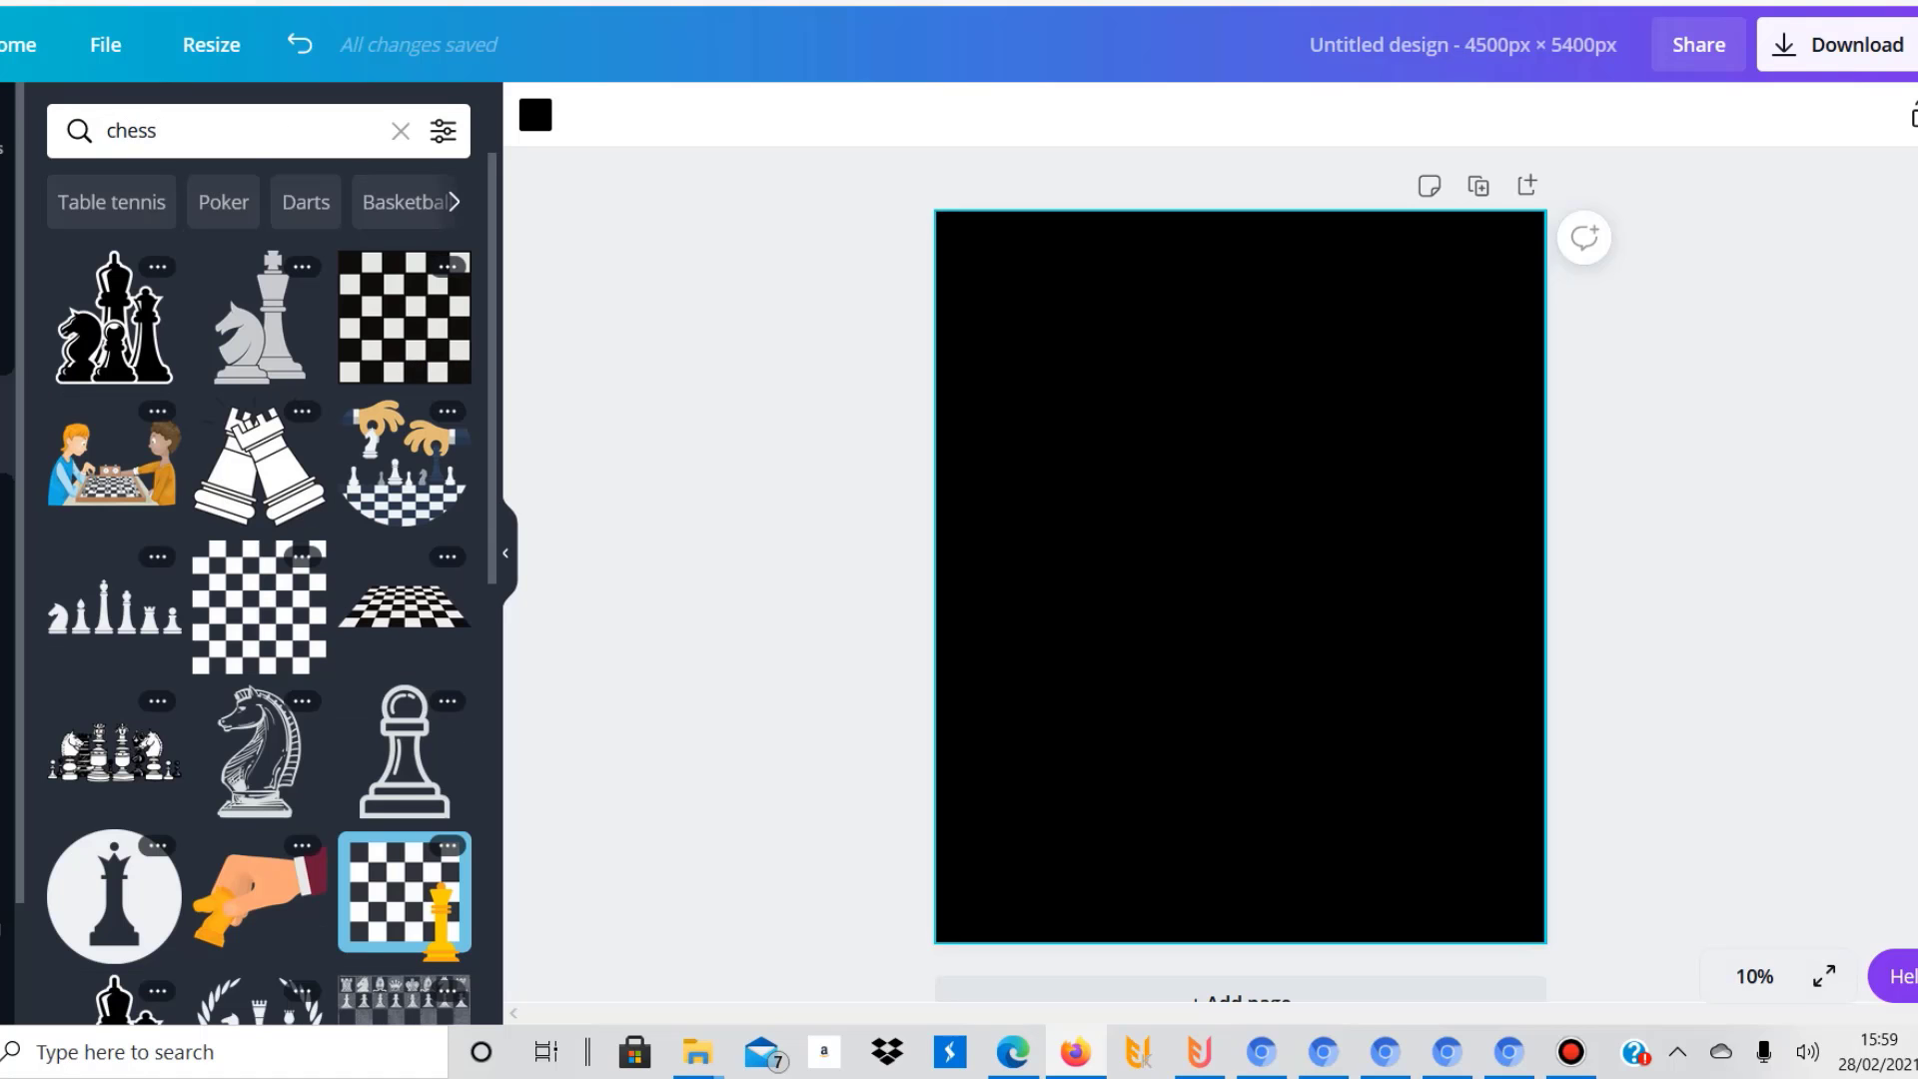
Add the black-and-white chessboard with pieces to the page, enlarge it and move it near the centre
{"action": "scroll", "coordinate": [259, 590], "scroll_direction": "down", "scroll_amount": 9}
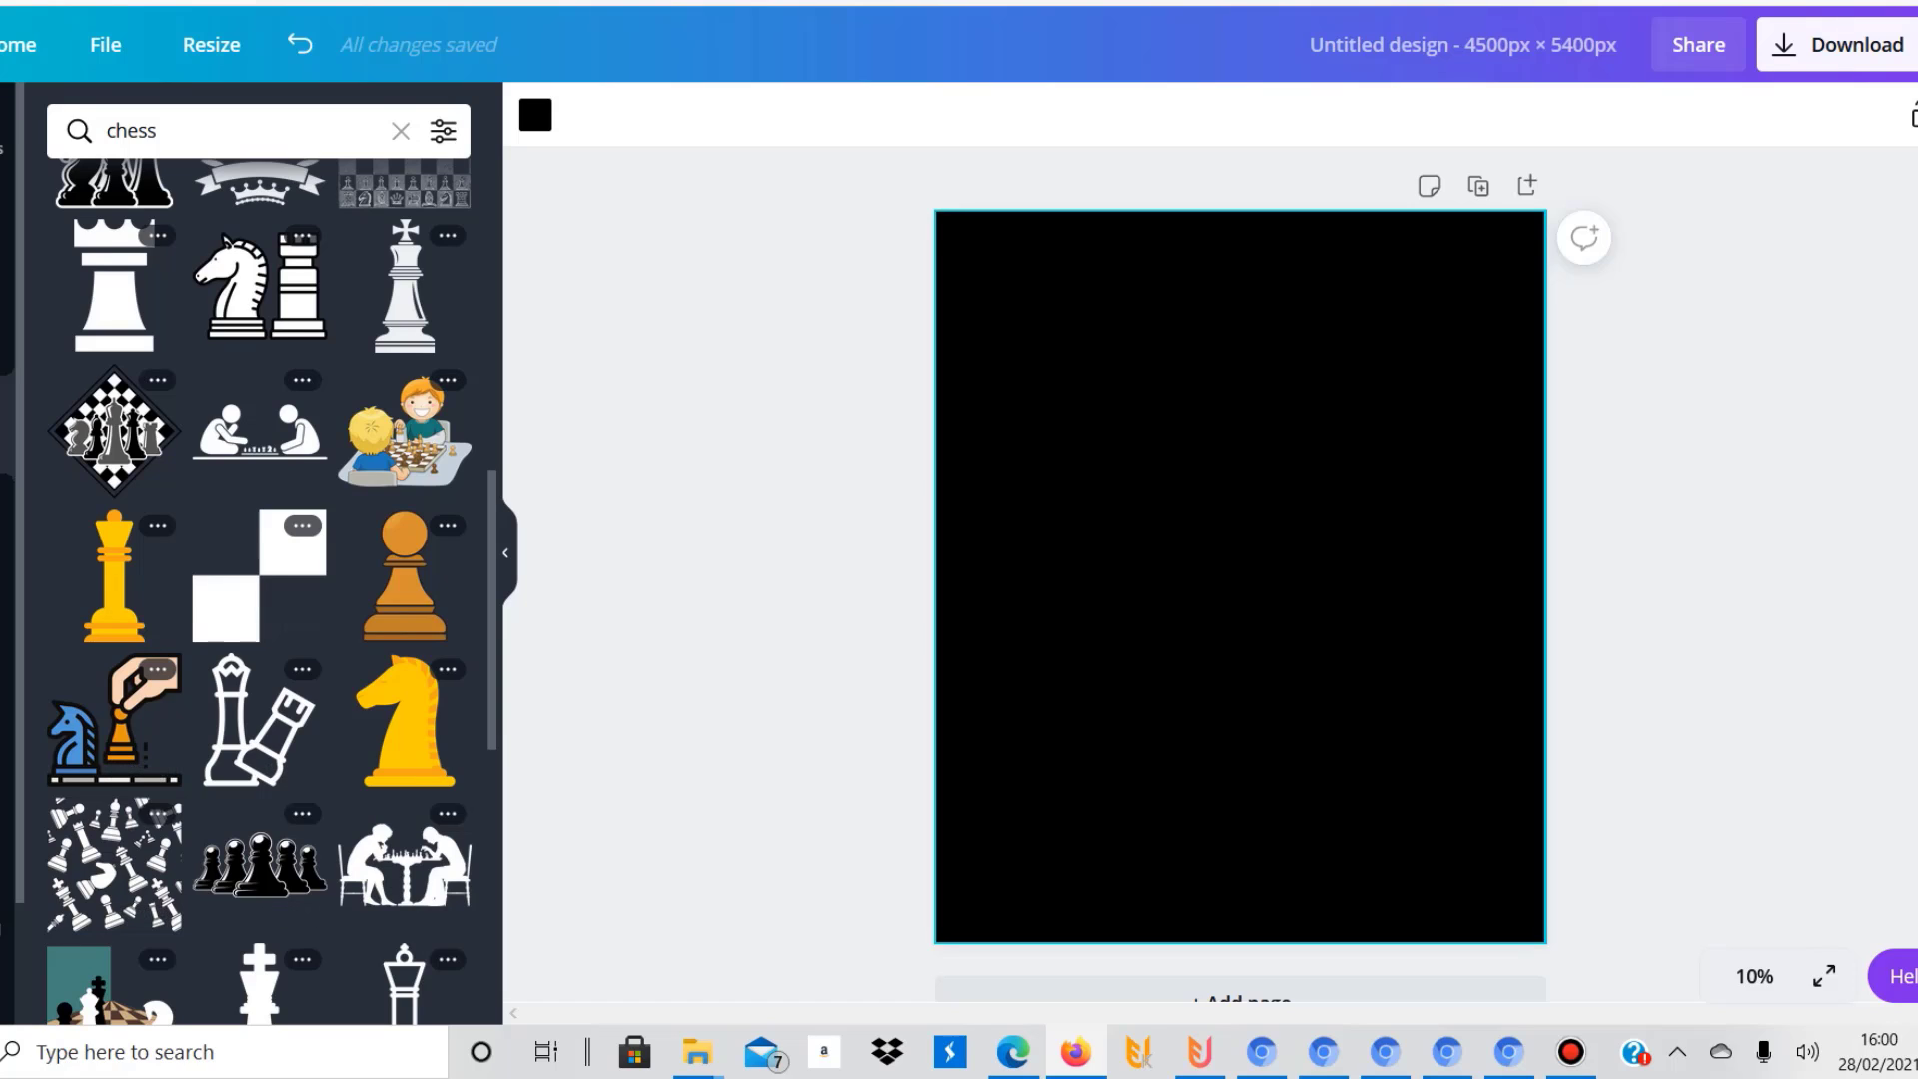
{"action": "scroll", "coordinate": [404, 860], "scroll_direction": "down", "scroll_amount": 3}
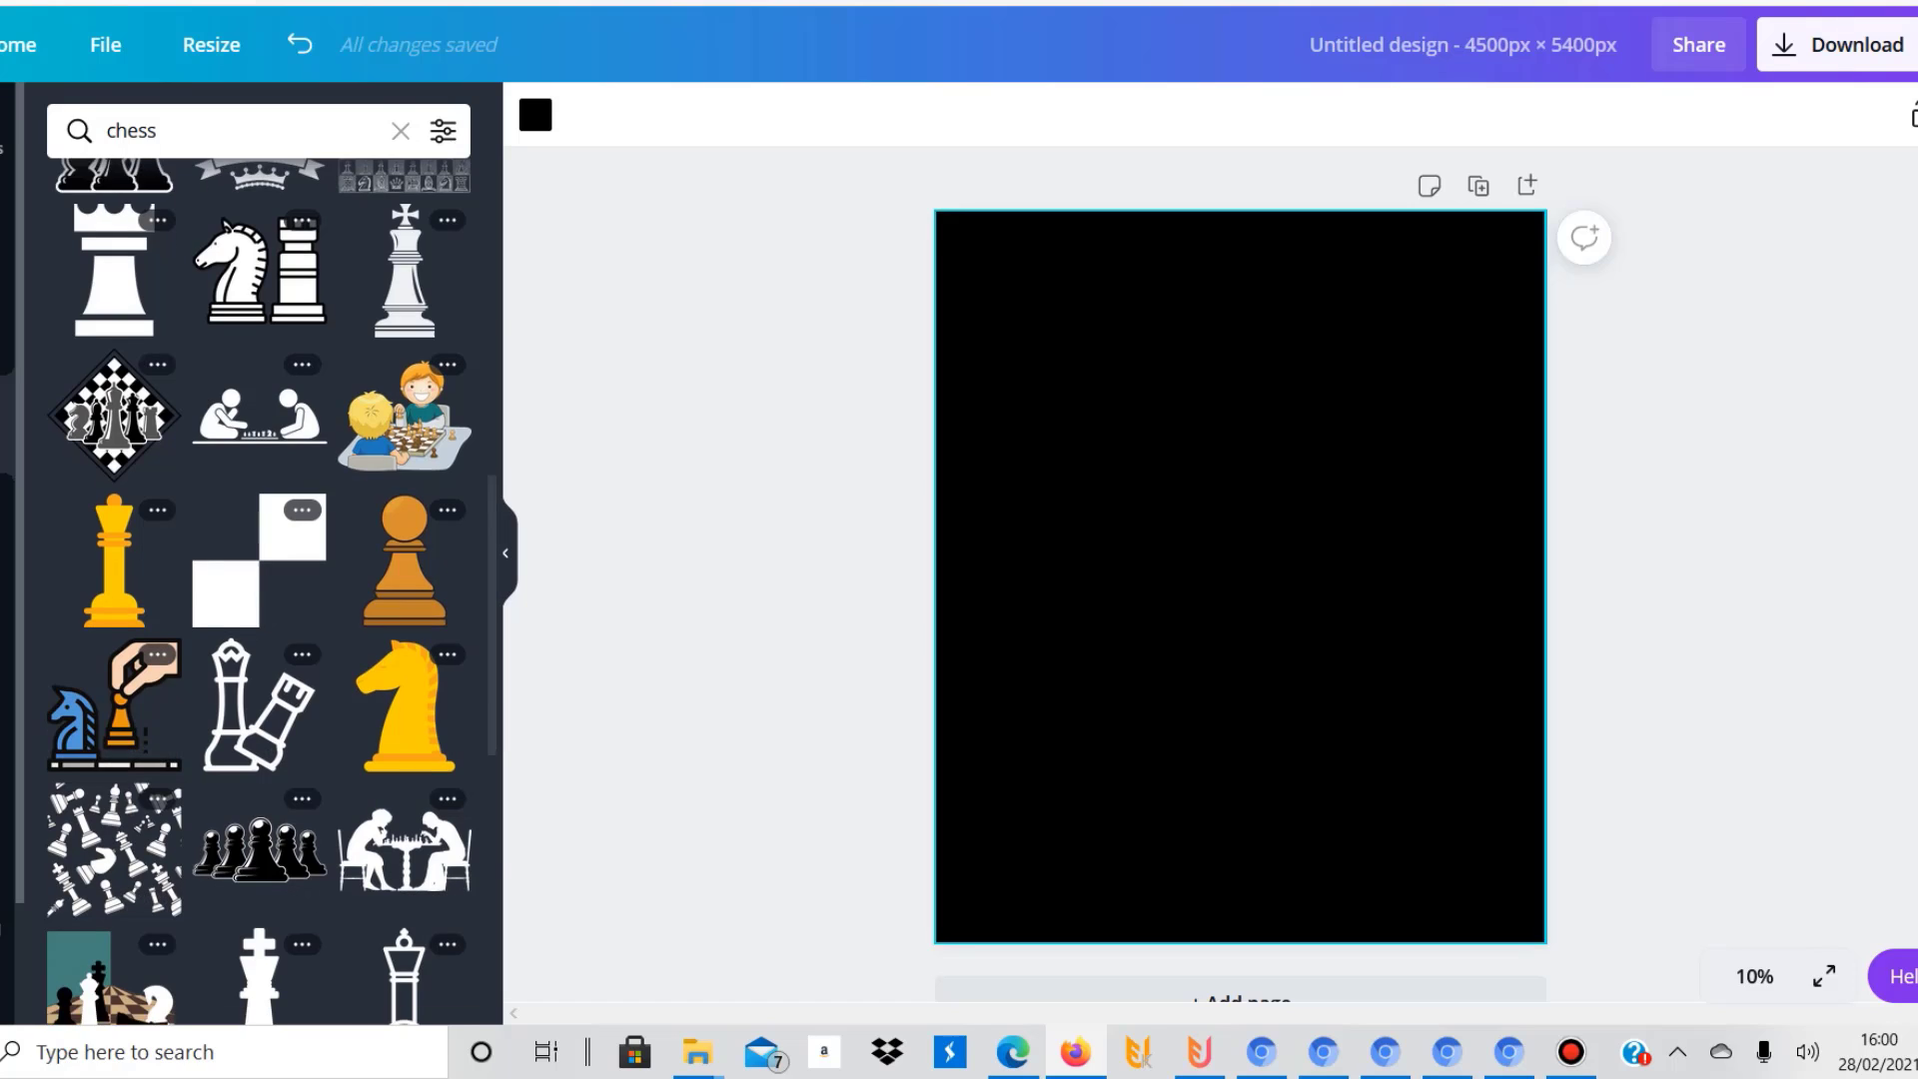
{"action": "scroll", "coordinate": [260, 589], "scroll_direction": "down", "scroll_amount": 6}
{"action": "scroll", "coordinate": [260, 590], "scroll_direction": "up", "scroll_amount": 4}
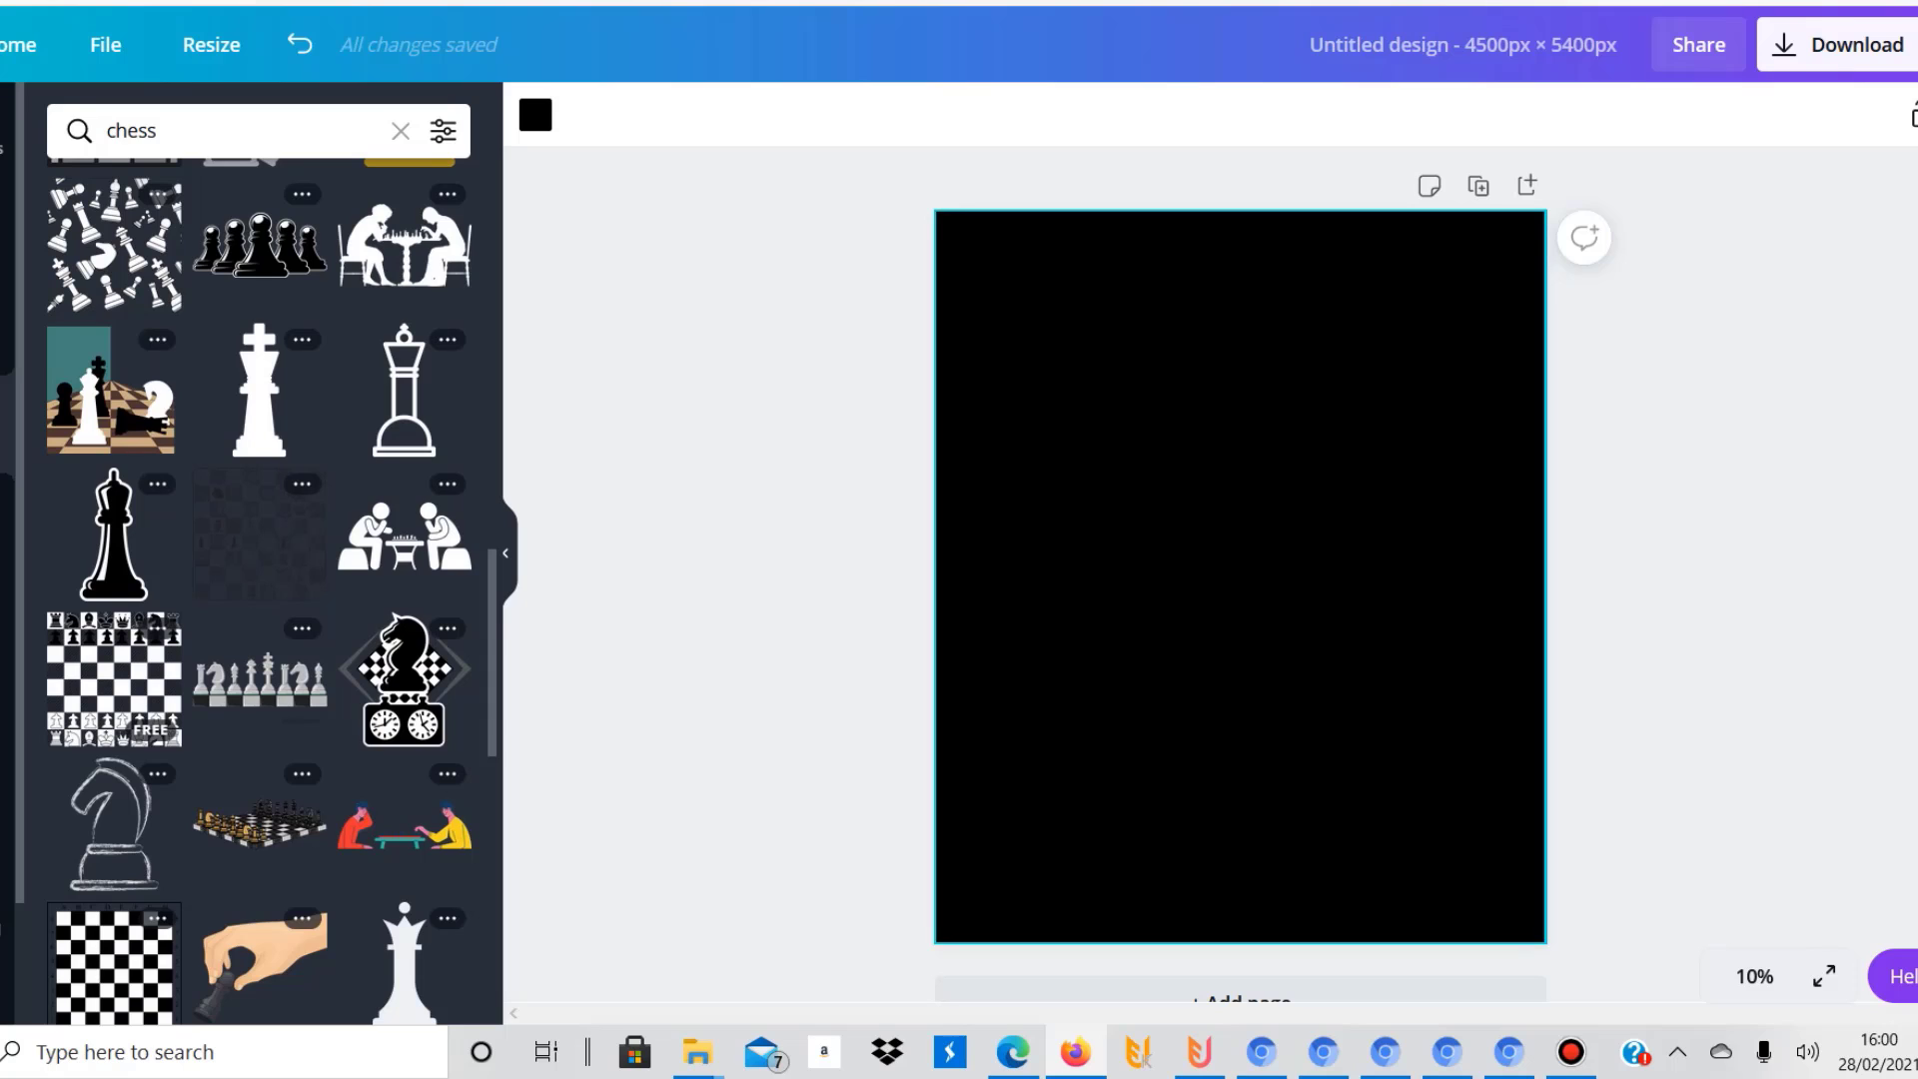
{"action": "left_click", "coordinate": [114, 680]}
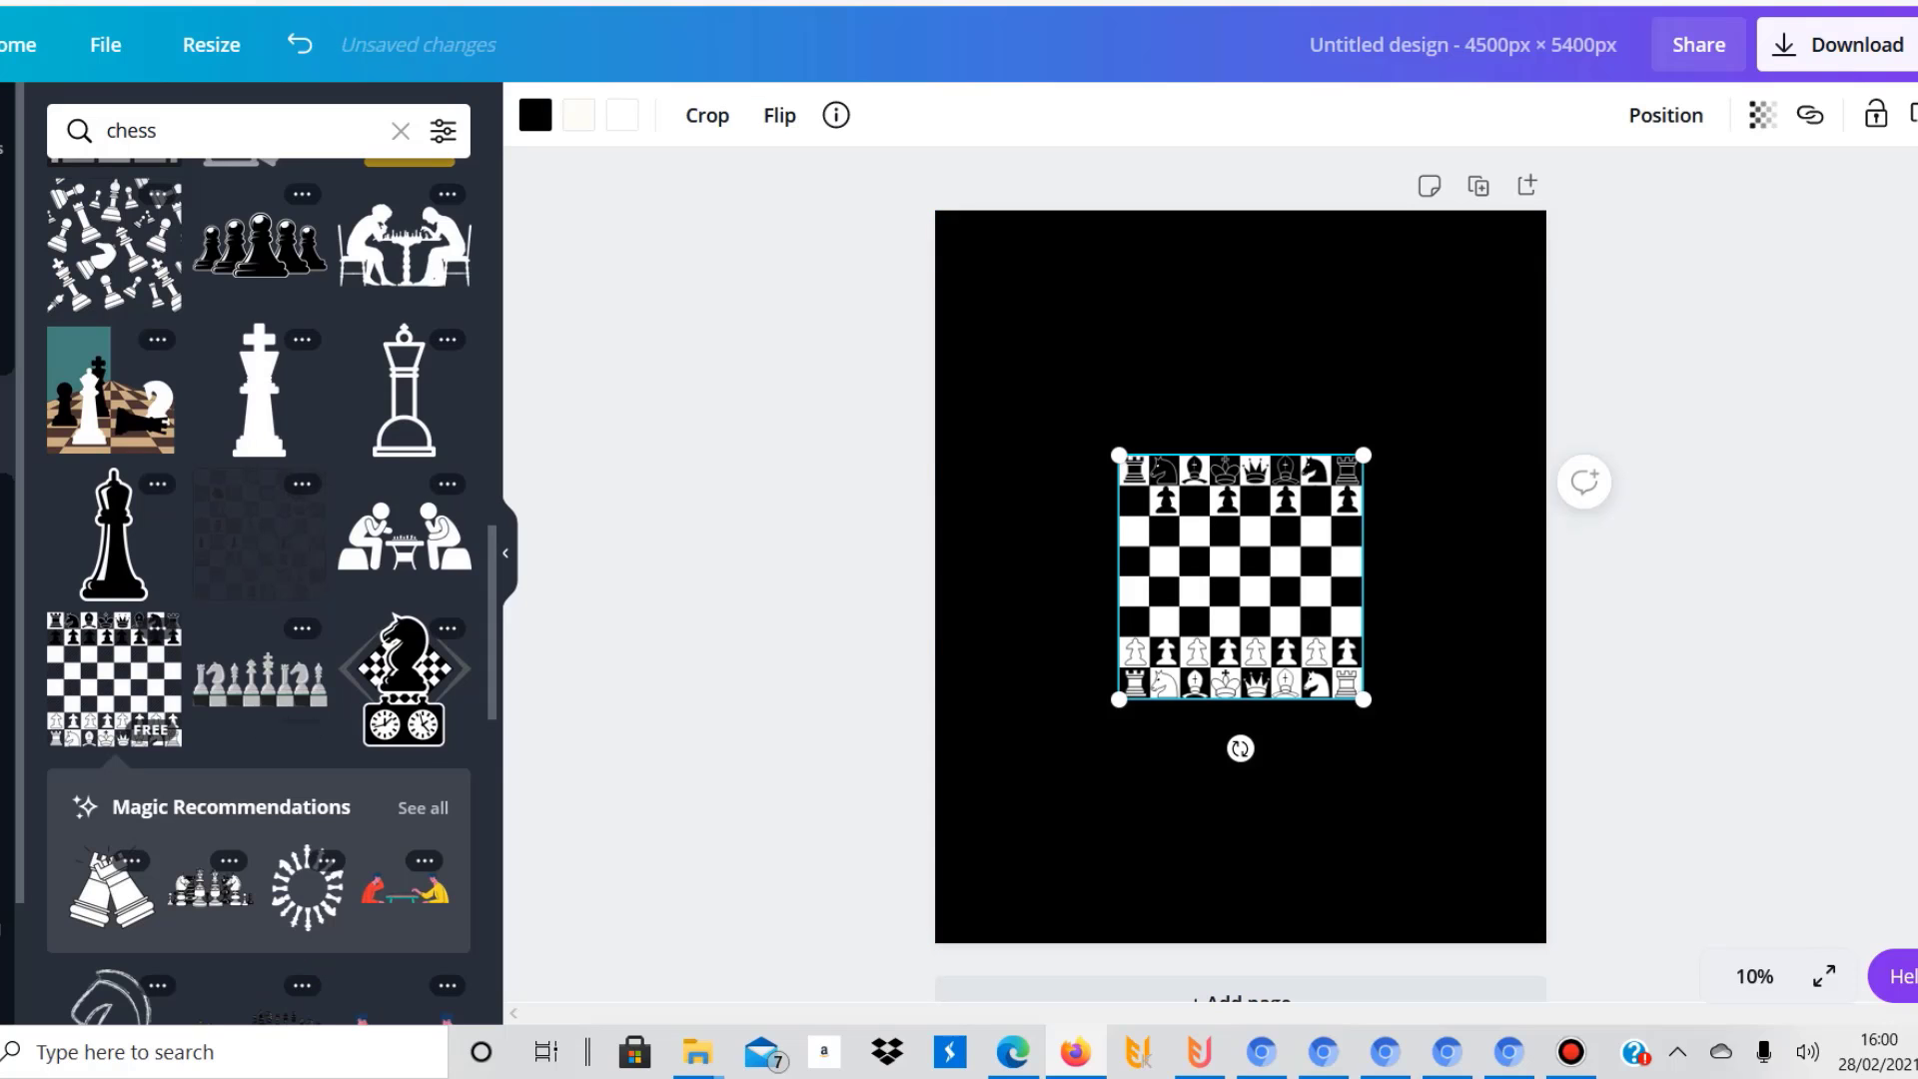
{"action": "left_click_drag", "start_coordinate": [1363, 455], "coordinate": [1507, 311]}
{"action": "left_click_drag", "start_coordinate": [1313, 504], "coordinate": [1216, 607]}
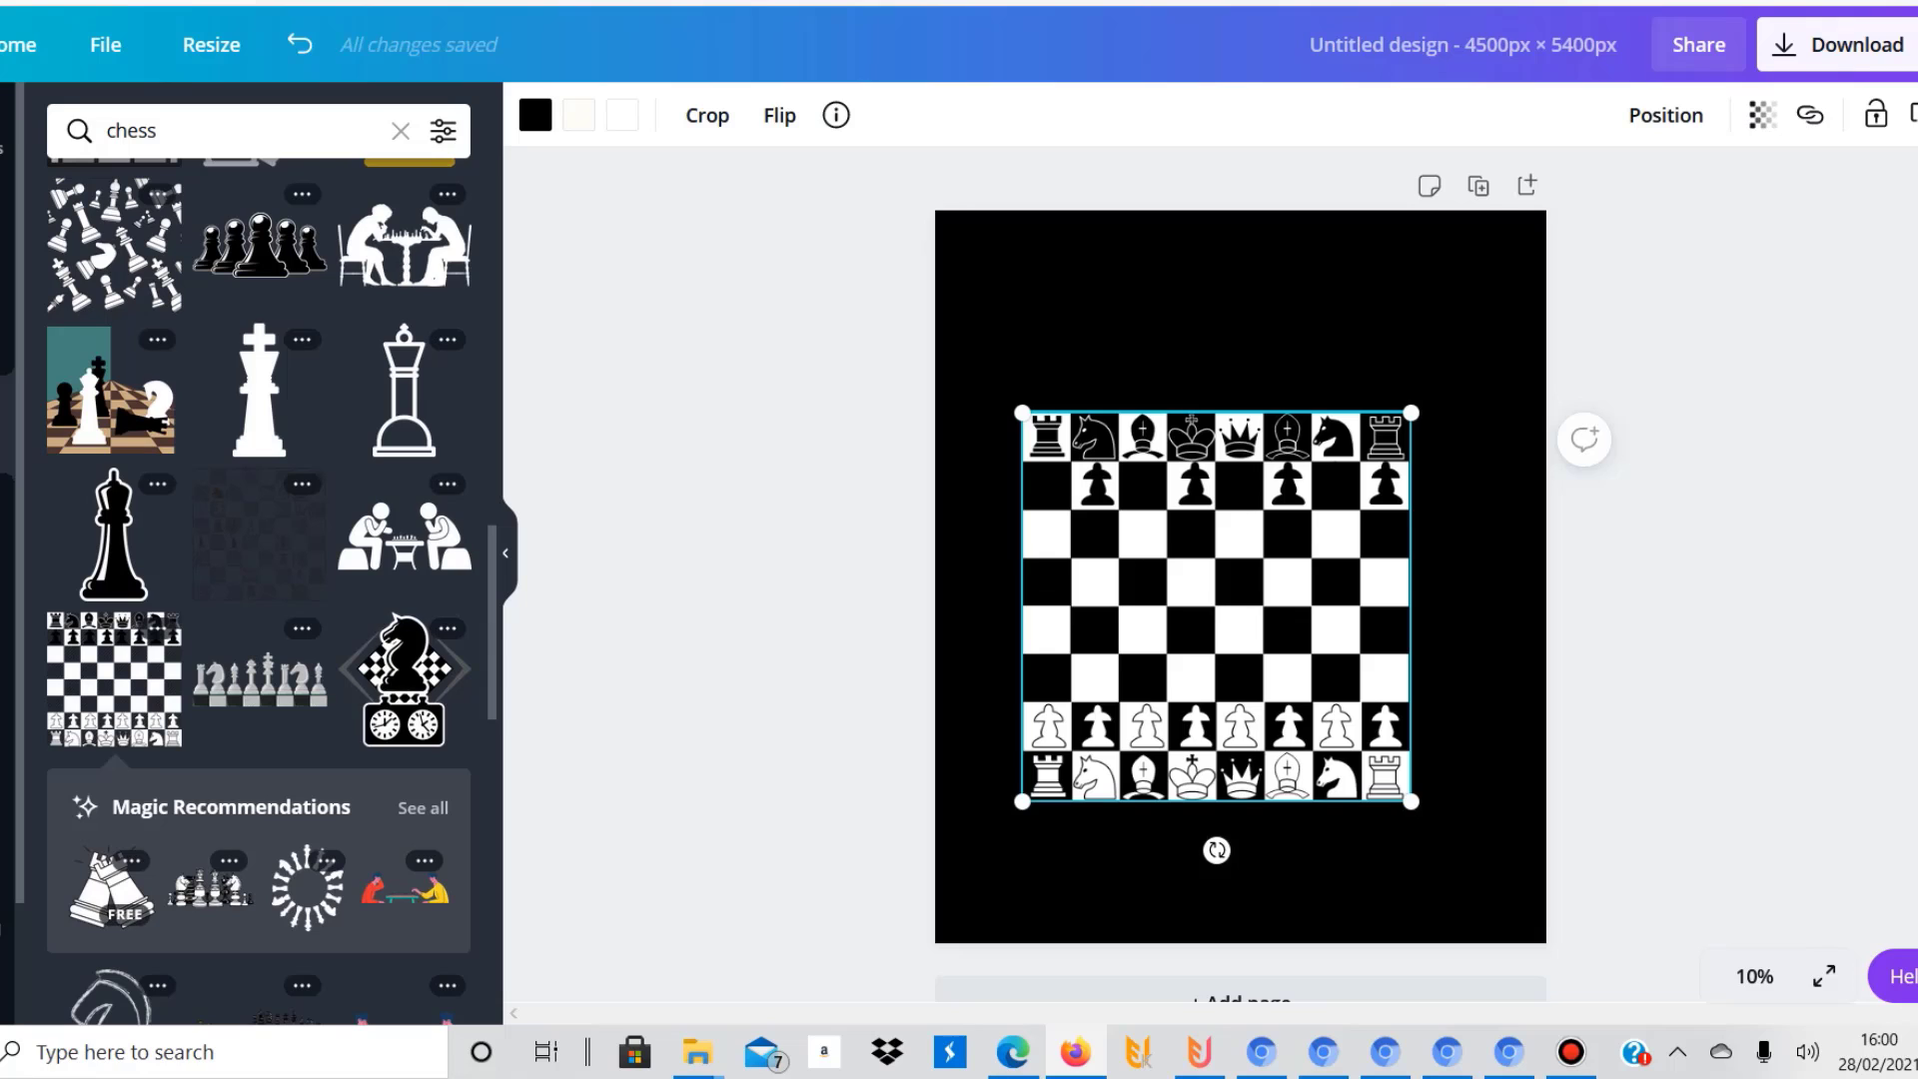
Replace the chessboard with the crossed white rooks graphic, enlarged and placed around the page's centre
{"action": "left_click", "coordinate": [110, 884]}
{"action": "left_click", "coordinate": [1071, 607]}
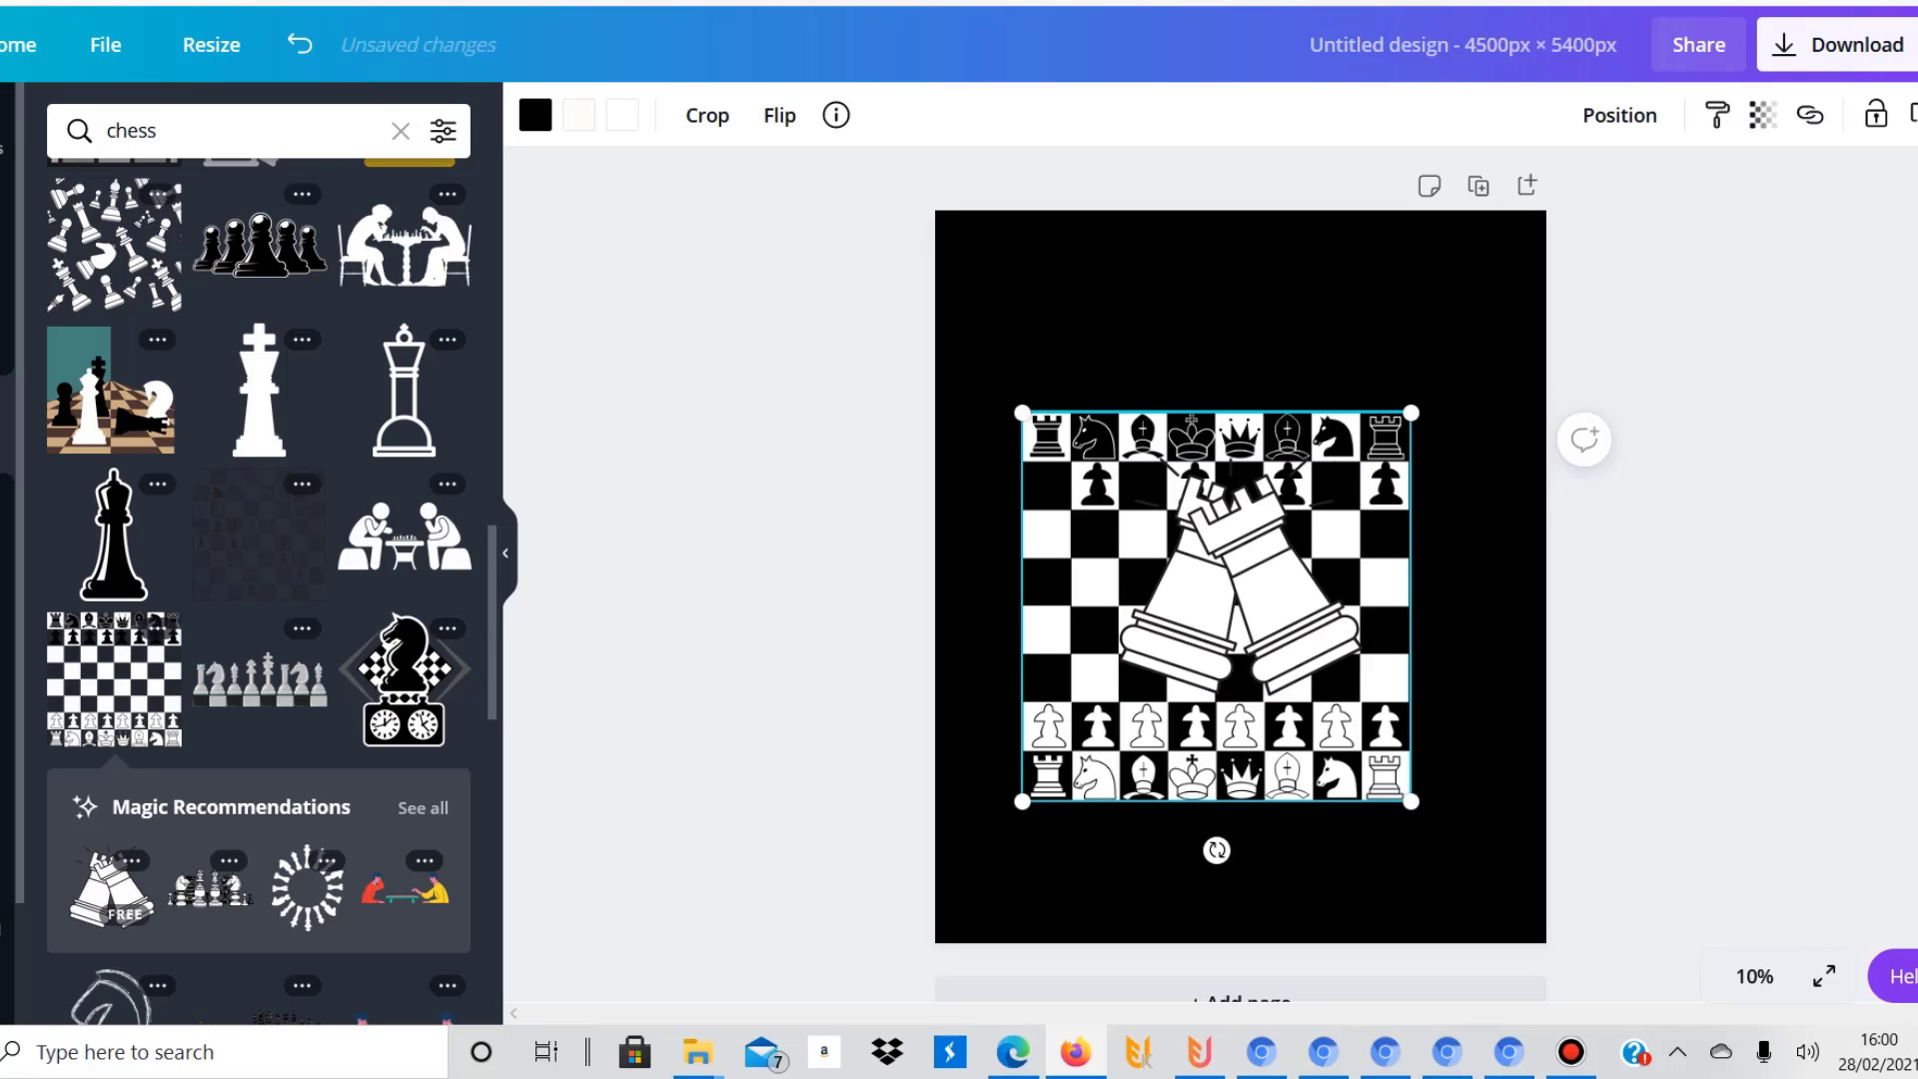
{"action": "key", "text": "Delete"}
{"action": "left_click", "coordinate": [1241, 583]}
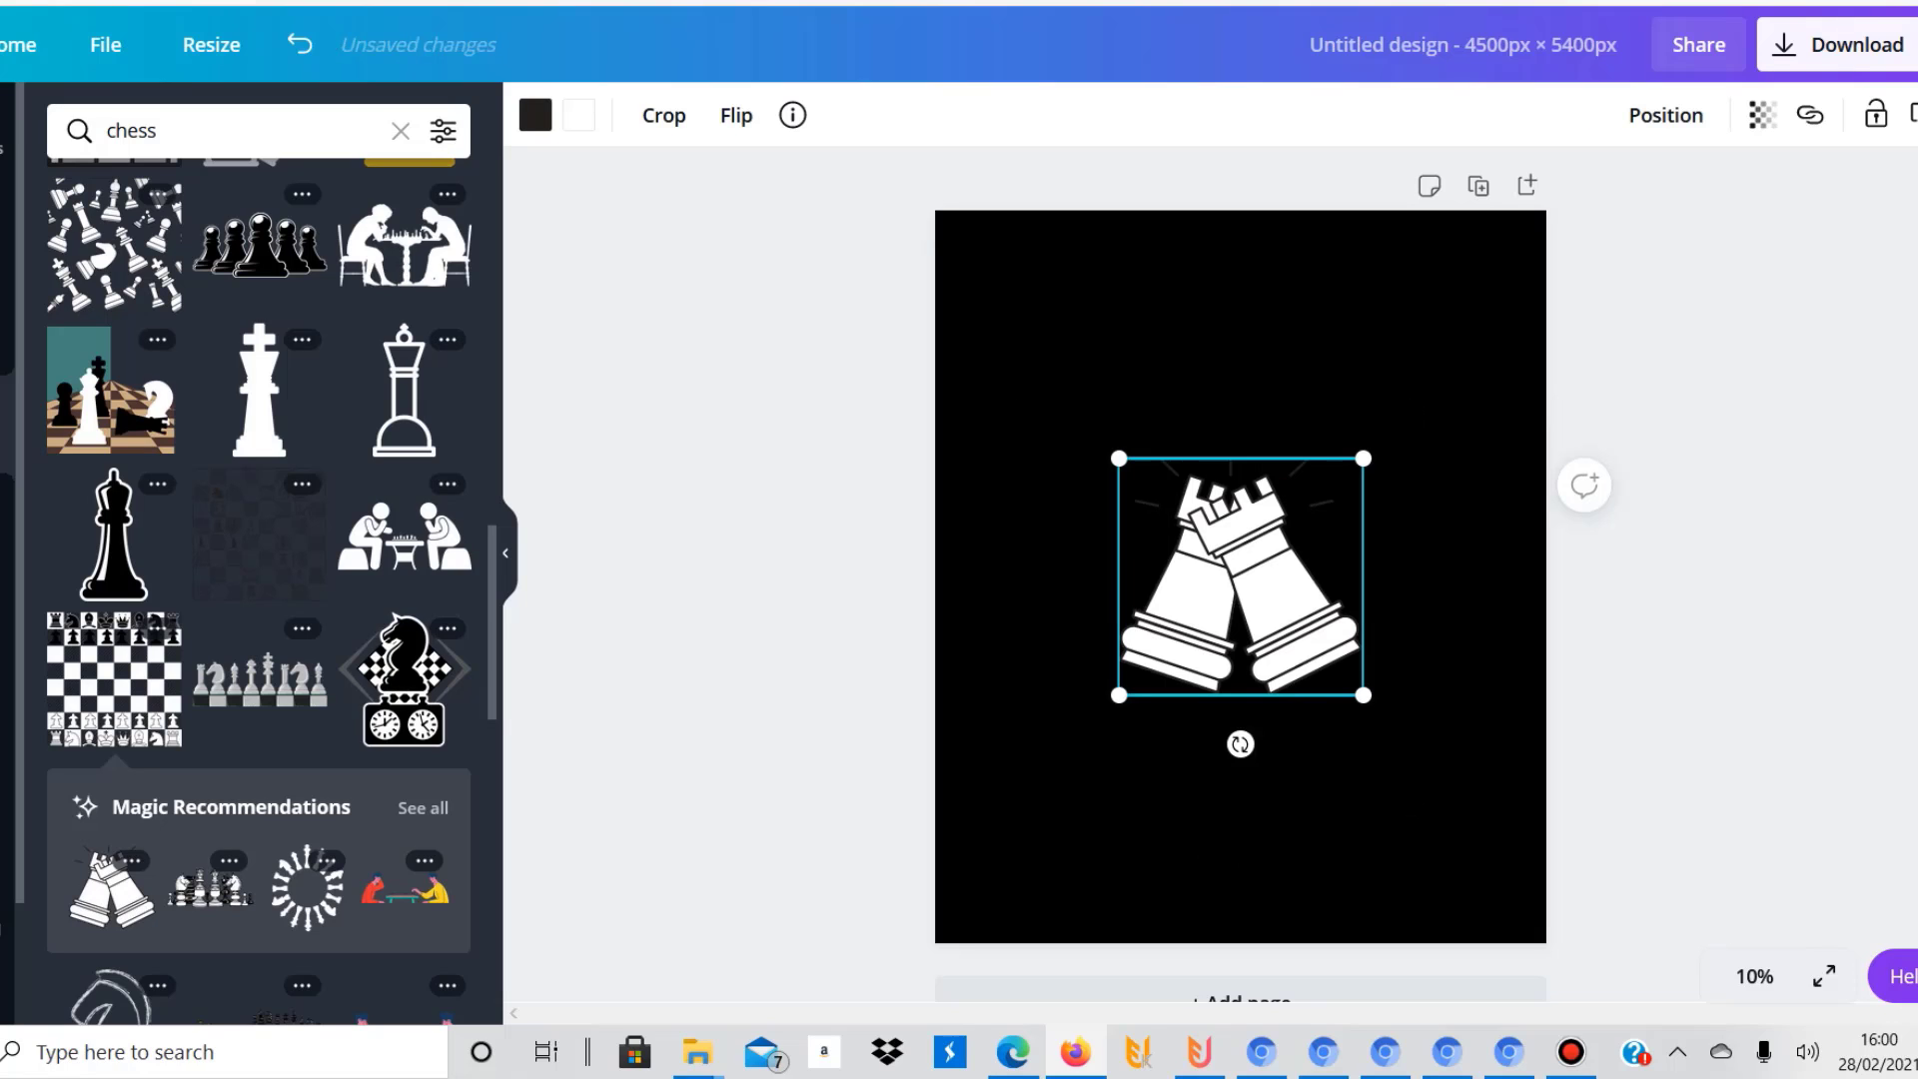
{"action": "left_click_drag", "start_coordinate": [1364, 695], "coordinate": [1462, 790]}
{"action": "left_click_drag", "start_coordinate": [1297, 634], "coordinate": [1257, 587]}
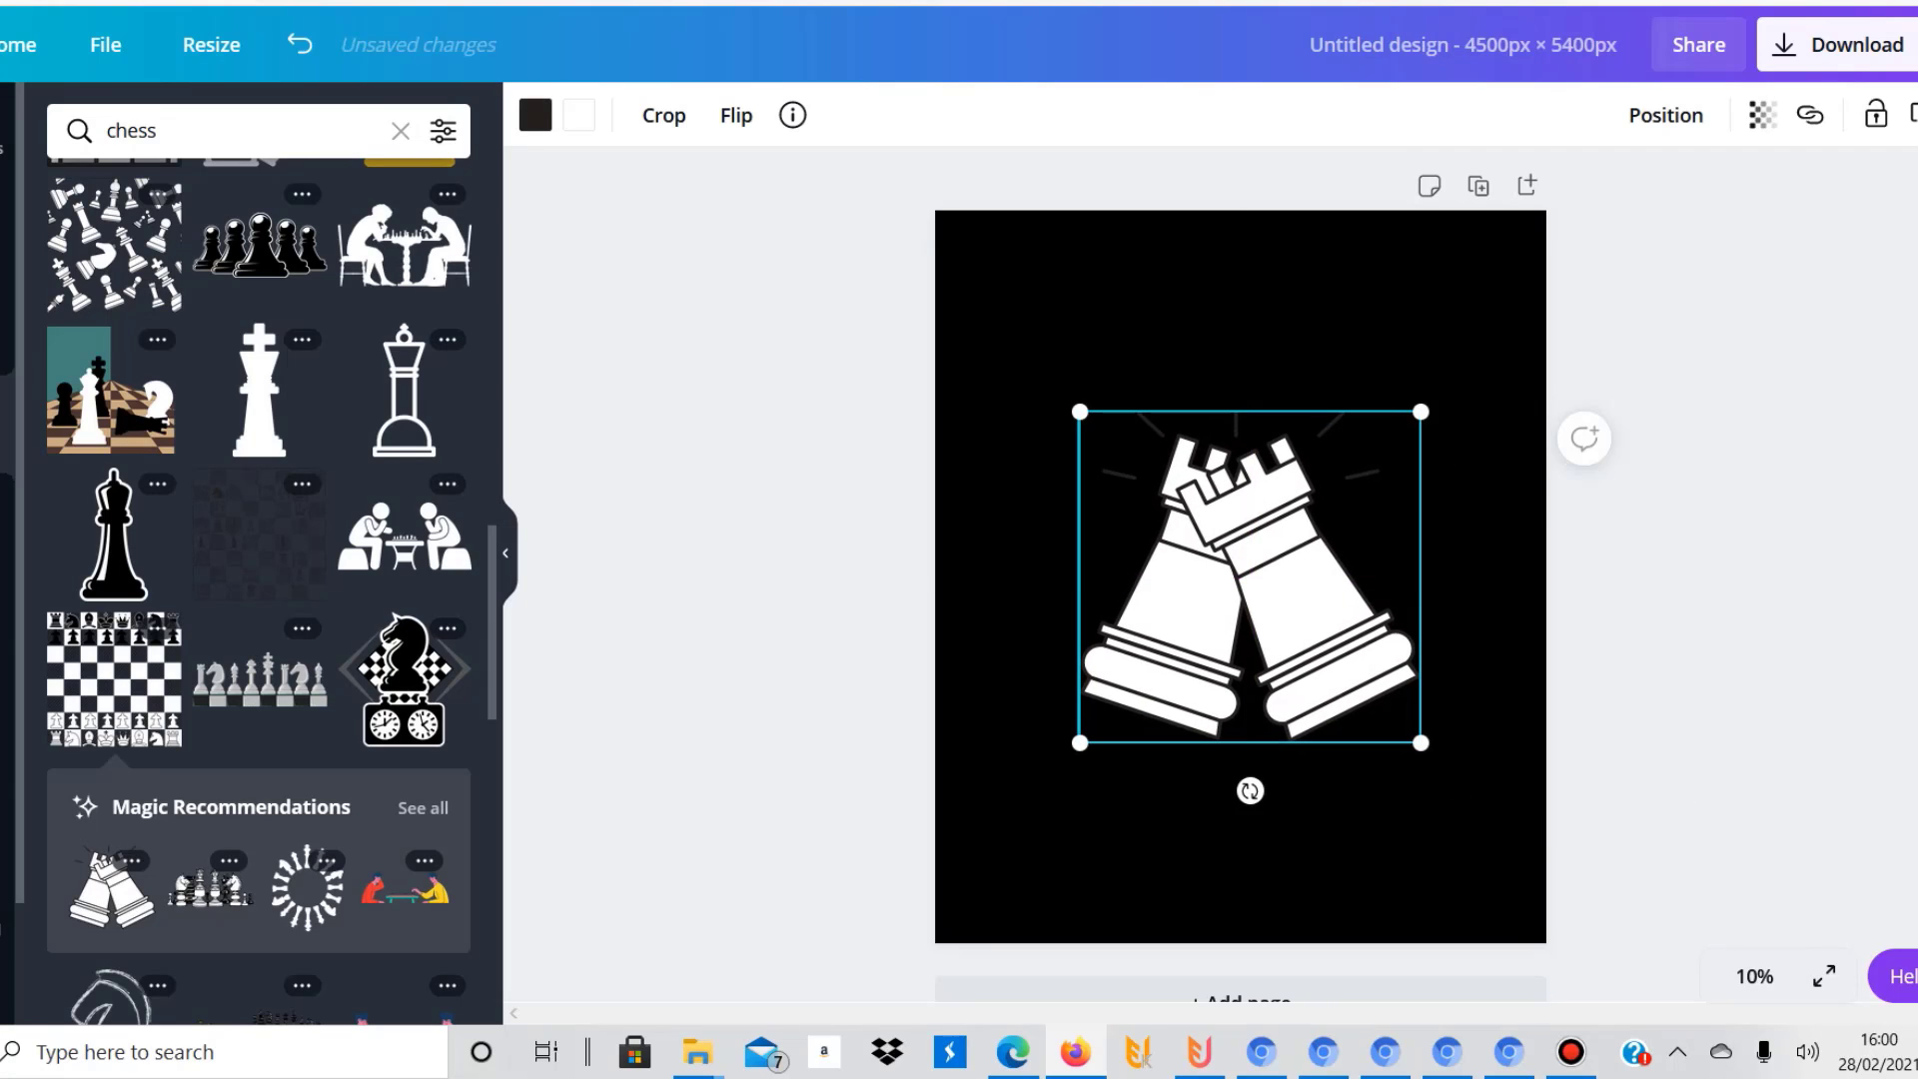
{"action": "left_click", "coordinate": [536, 115]}
{"action": "left_click", "coordinate": [536, 115]}
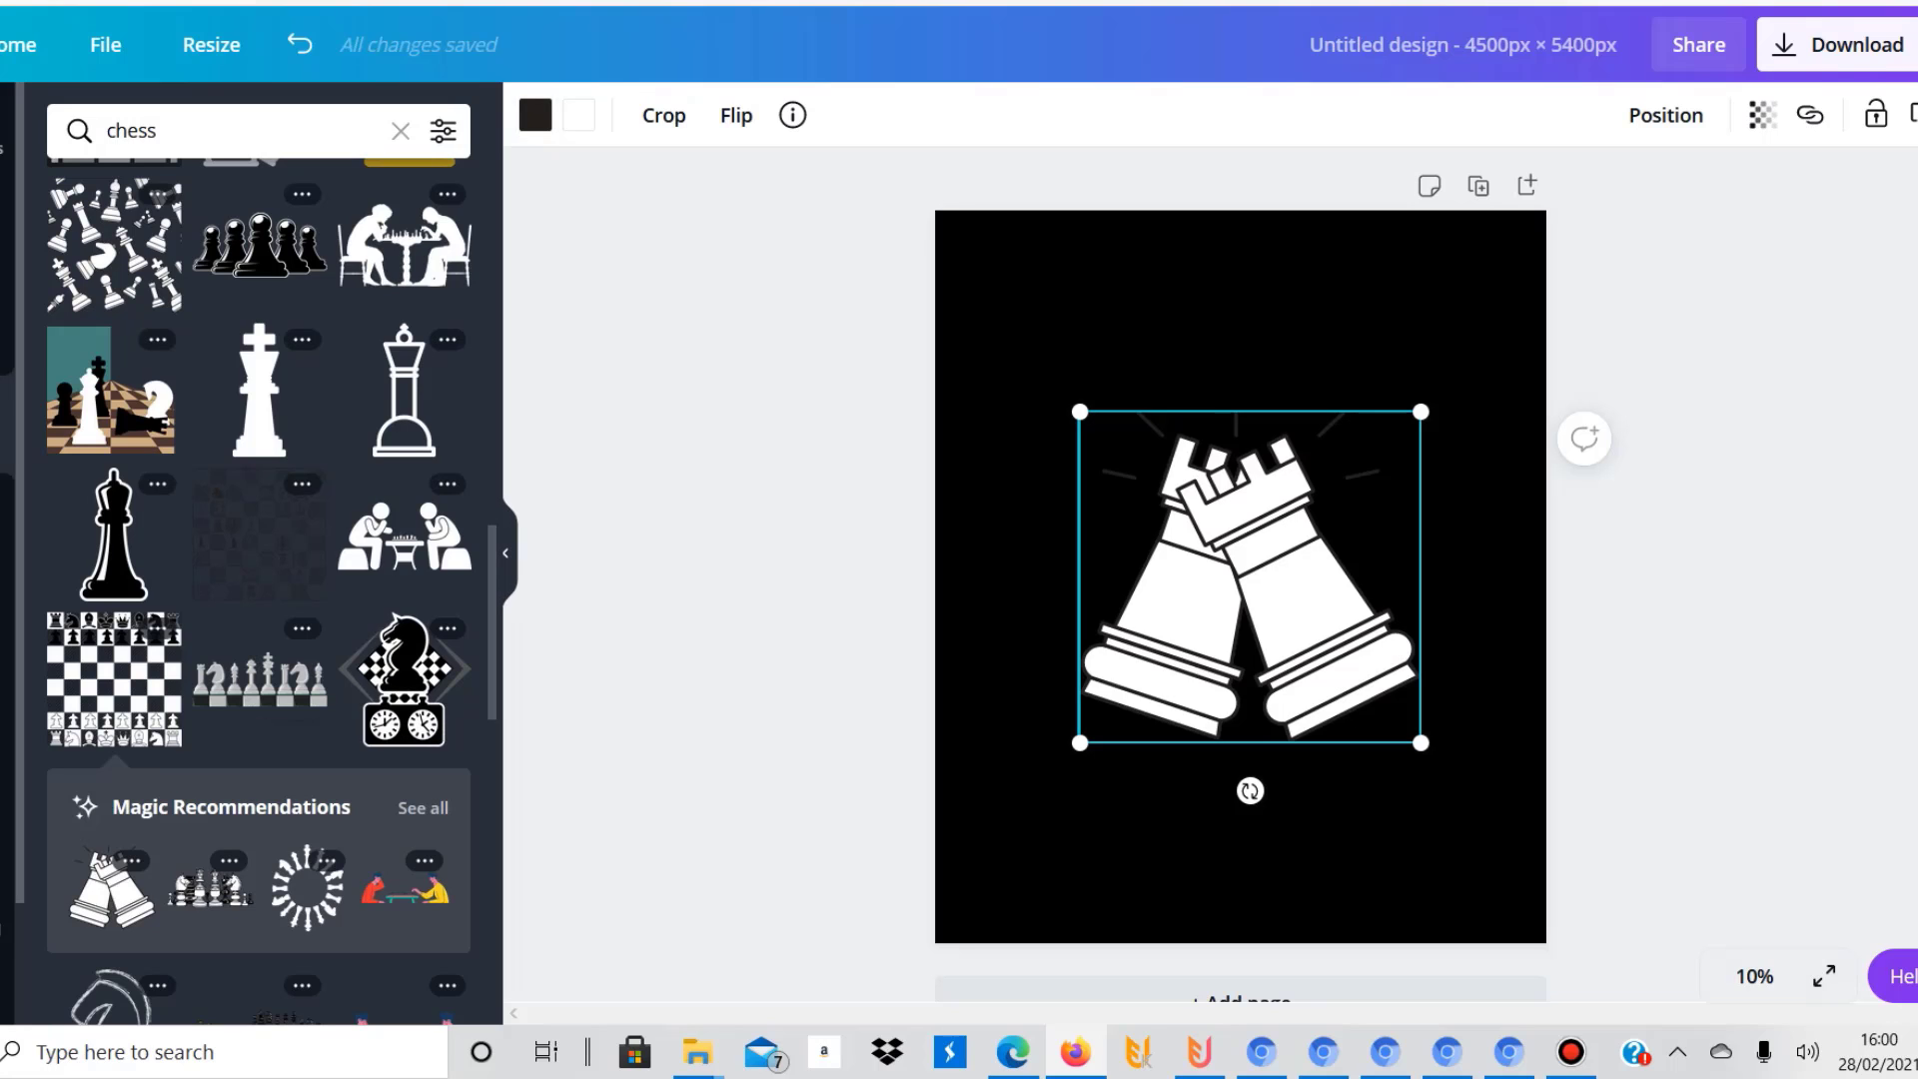
Delete the crossed rooks and add the round purple icon with a chessboard and yellow king from the chess results
{"action": "scroll", "coordinate": [258, 589], "scroll_direction": "down", "scroll_amount": 3}
{"action": "scroll", "coordinate": [259, 589], "scroll_direction": "down", "scroll_amount": 5}
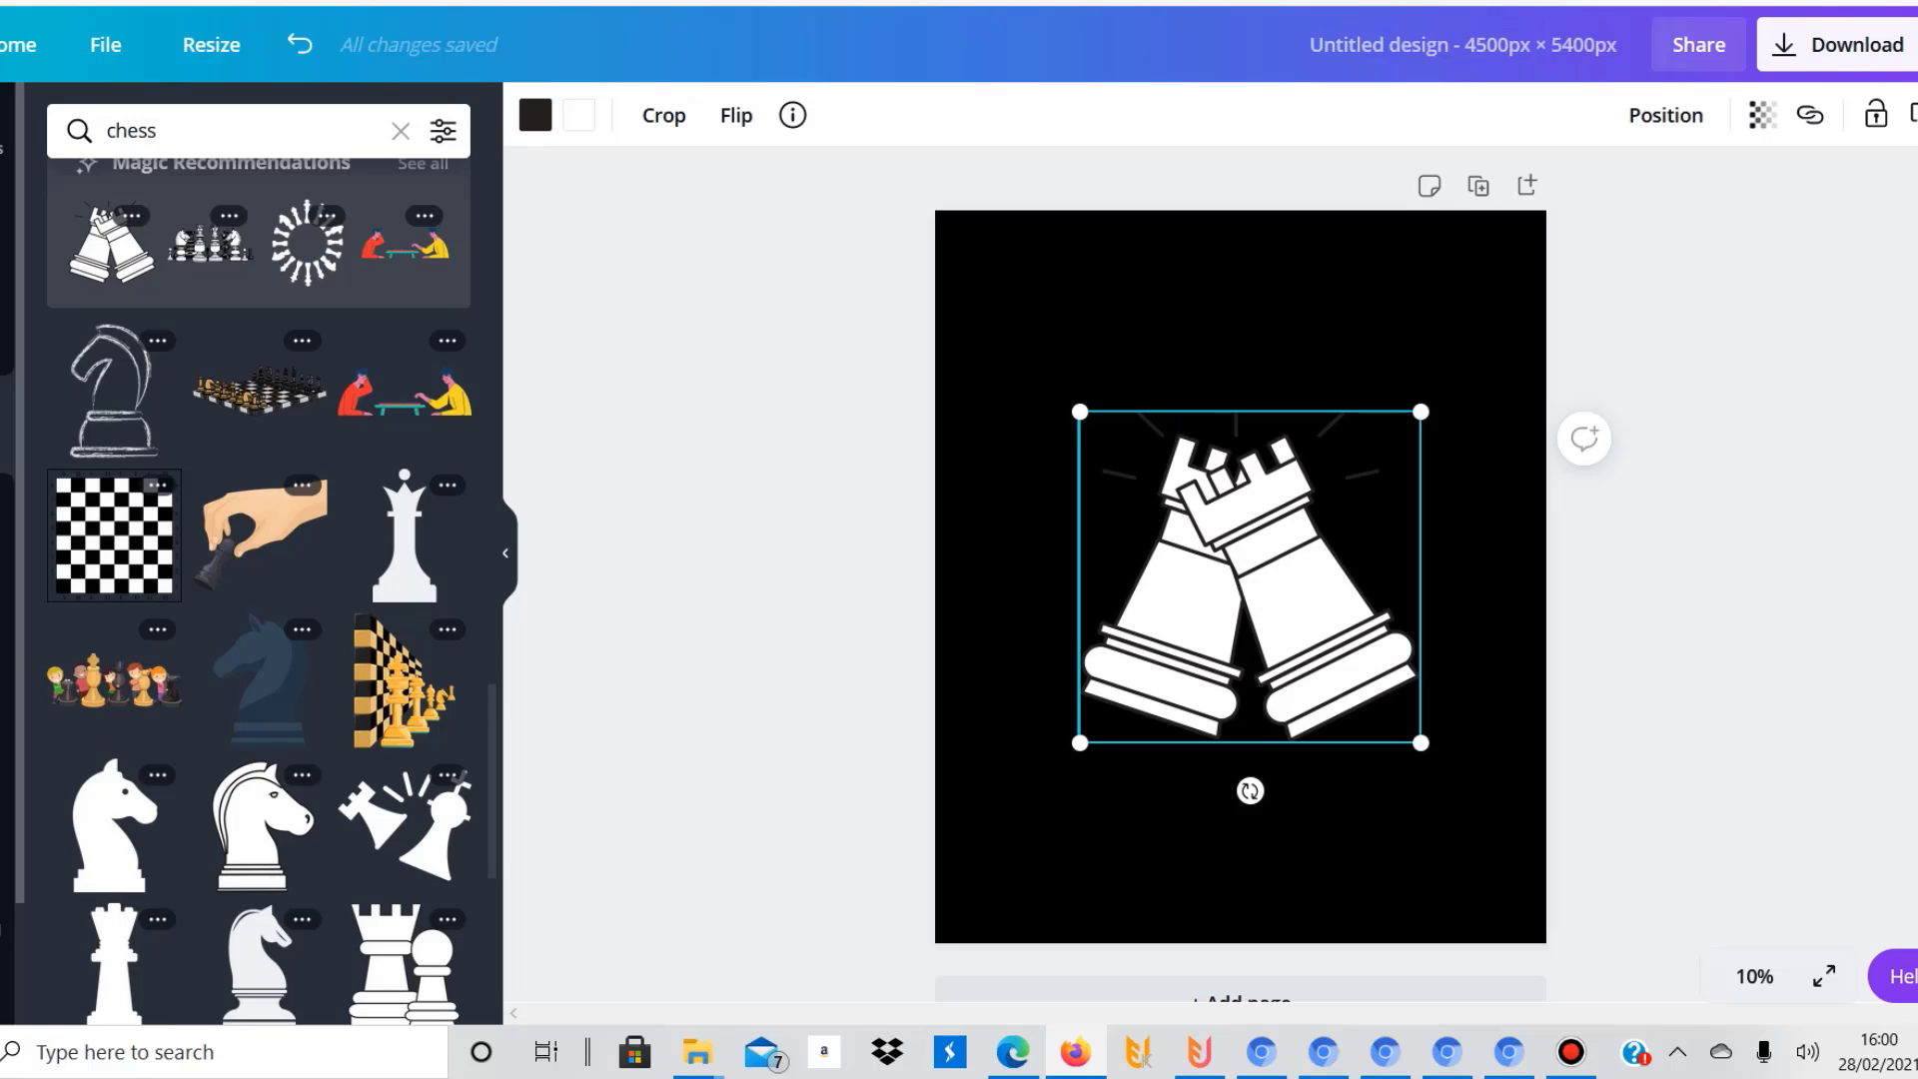
{"action": "scroll", "coordinate": [259, 590], "scroll_direction": "down", "scroll_amount": 10}
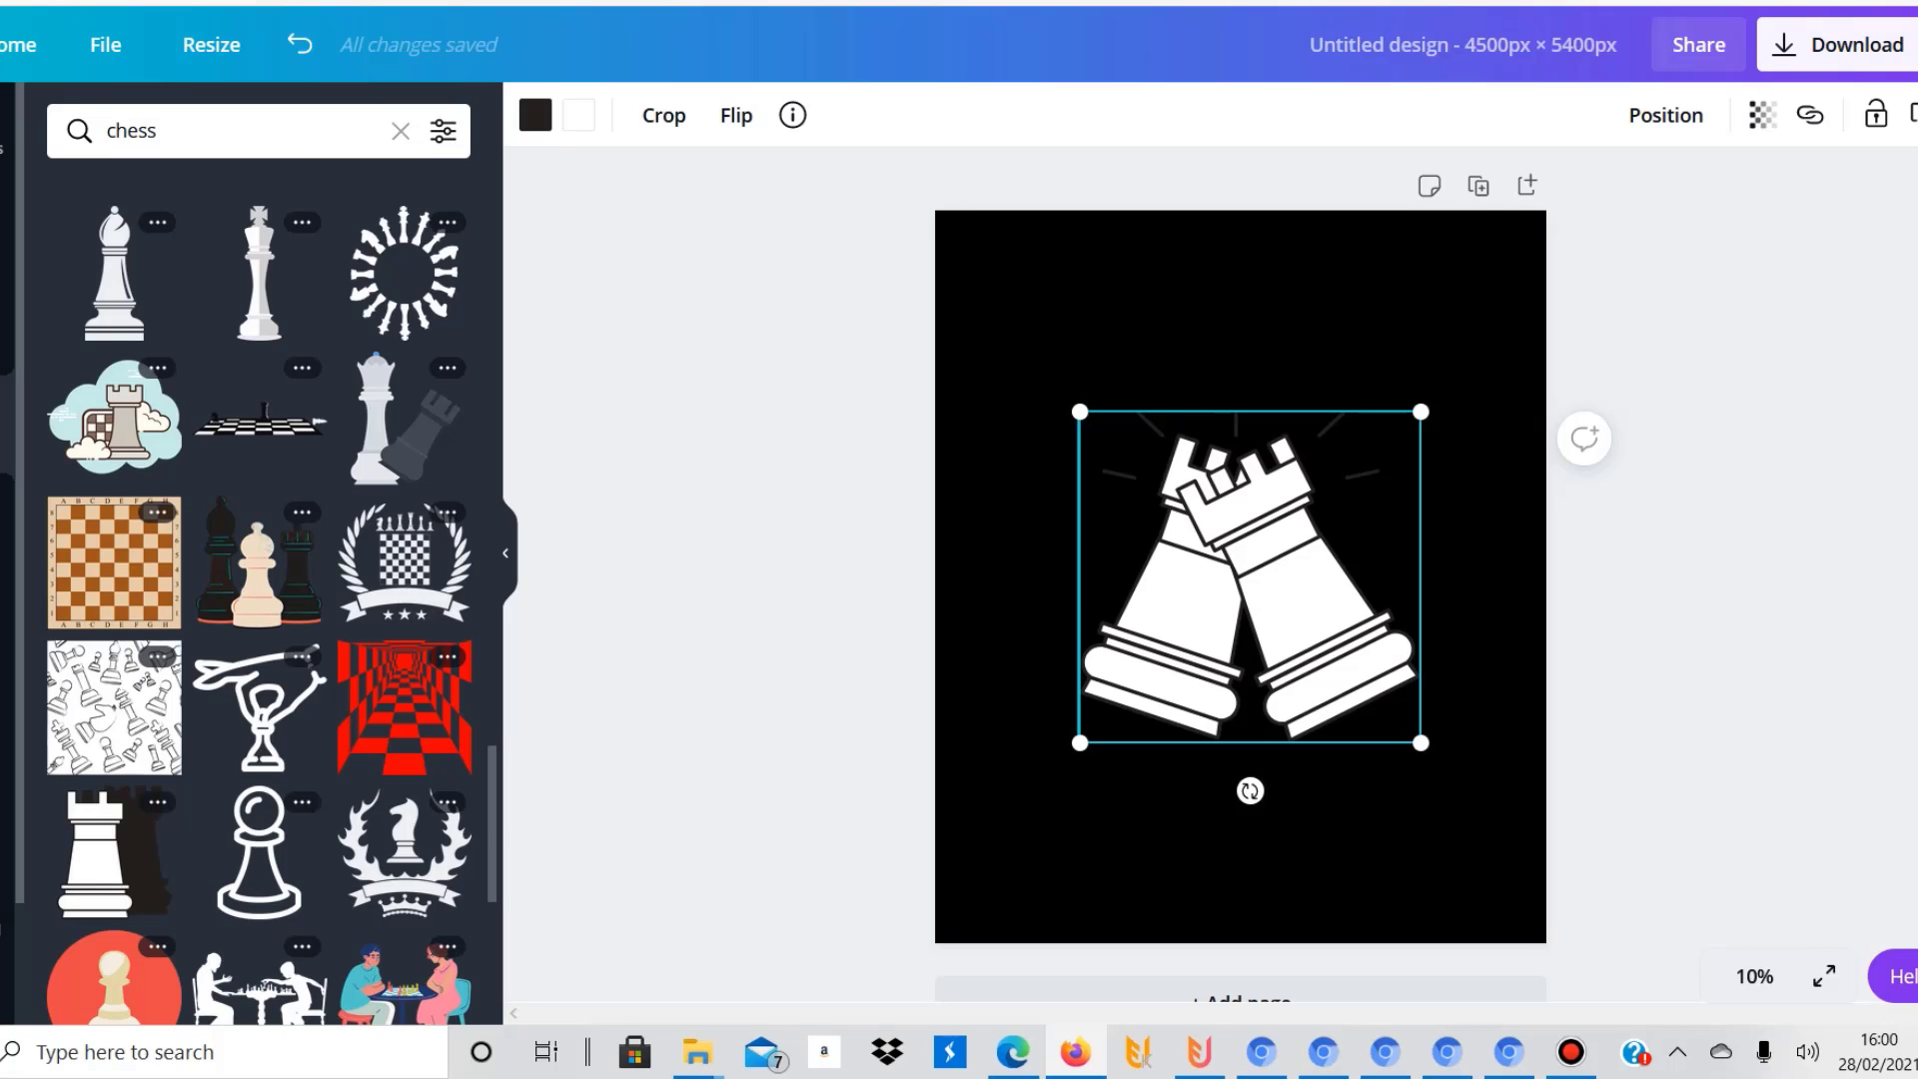
{"action": "scroll", "coordinate": [260, 589], "scroll_direction": "down", "scroll_amount": 10}
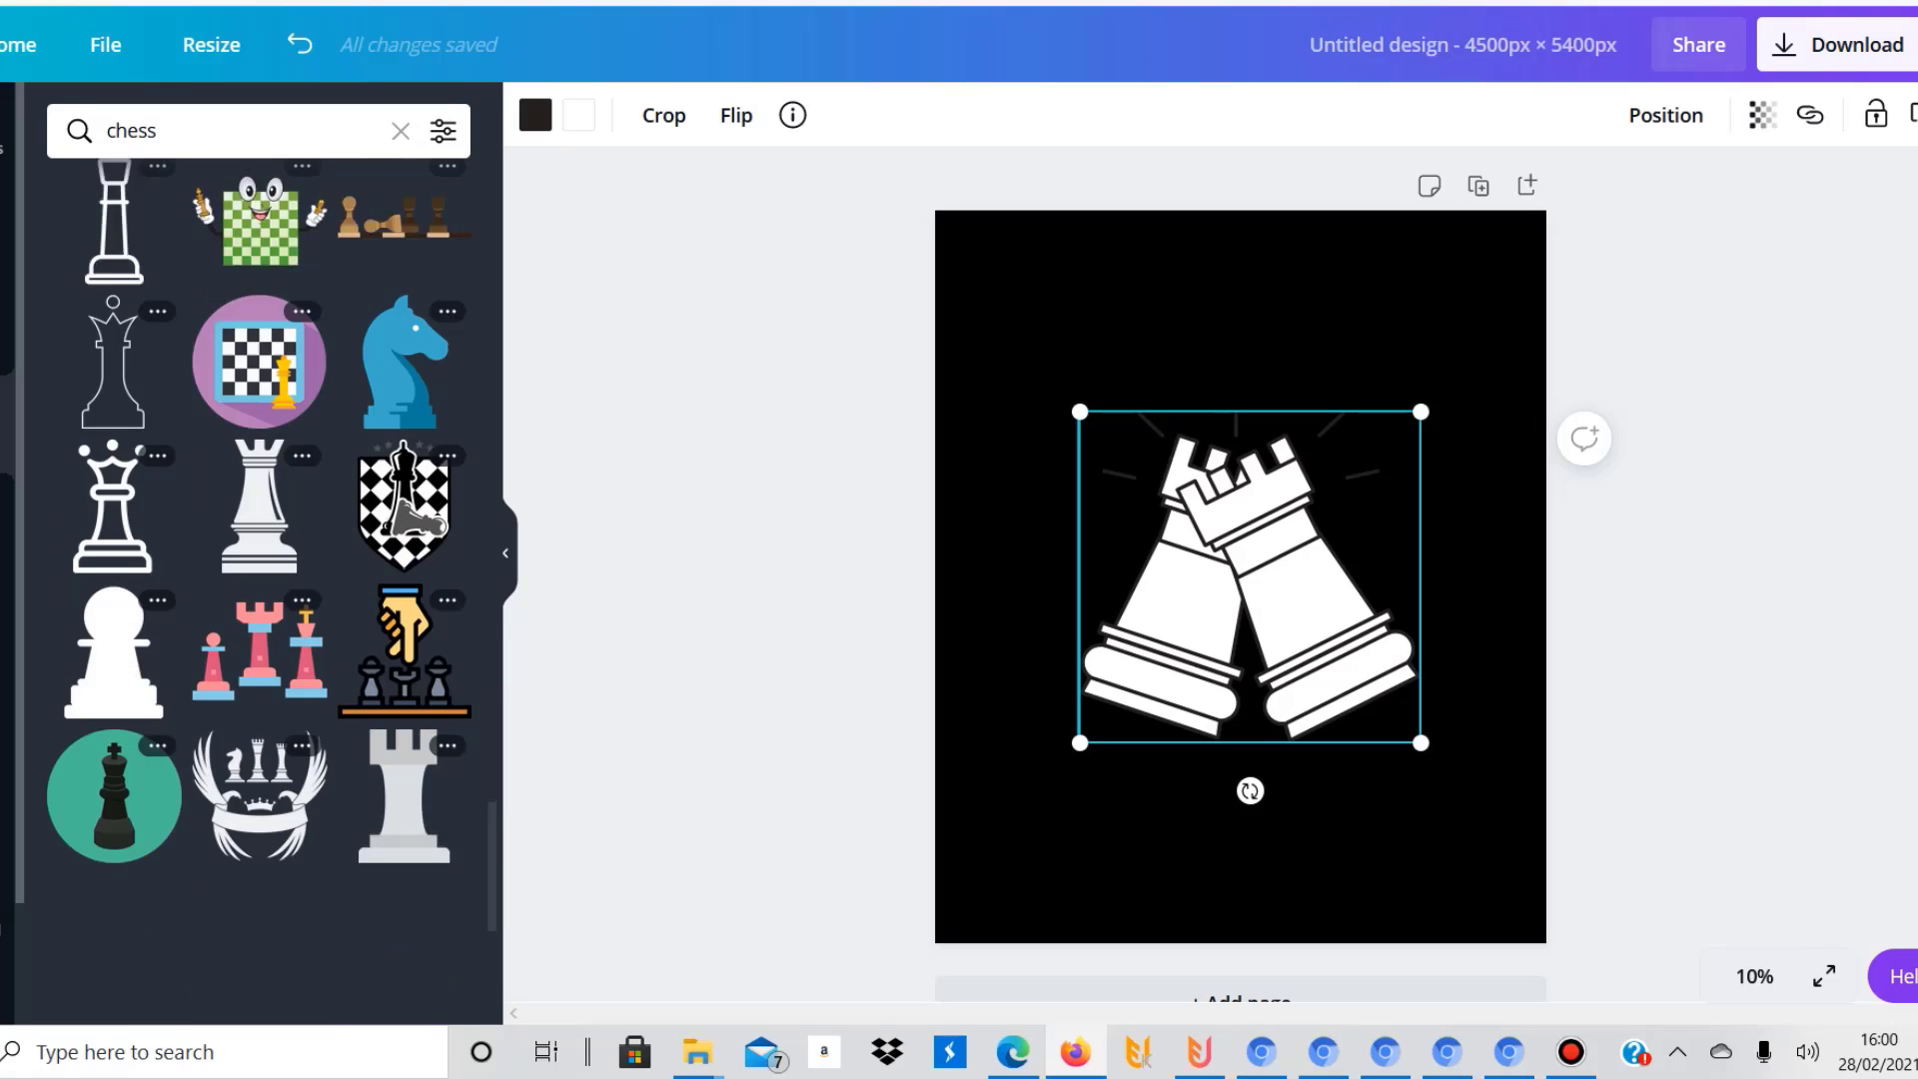
{"action": "scroll", "coordinate": [260, 589], "scroll_direction": "down", "scroll_amount": 2}
{"action": "scroll", "coordinate": [260, 590], "scroll_direction": "up", "scroll_amount": 1}
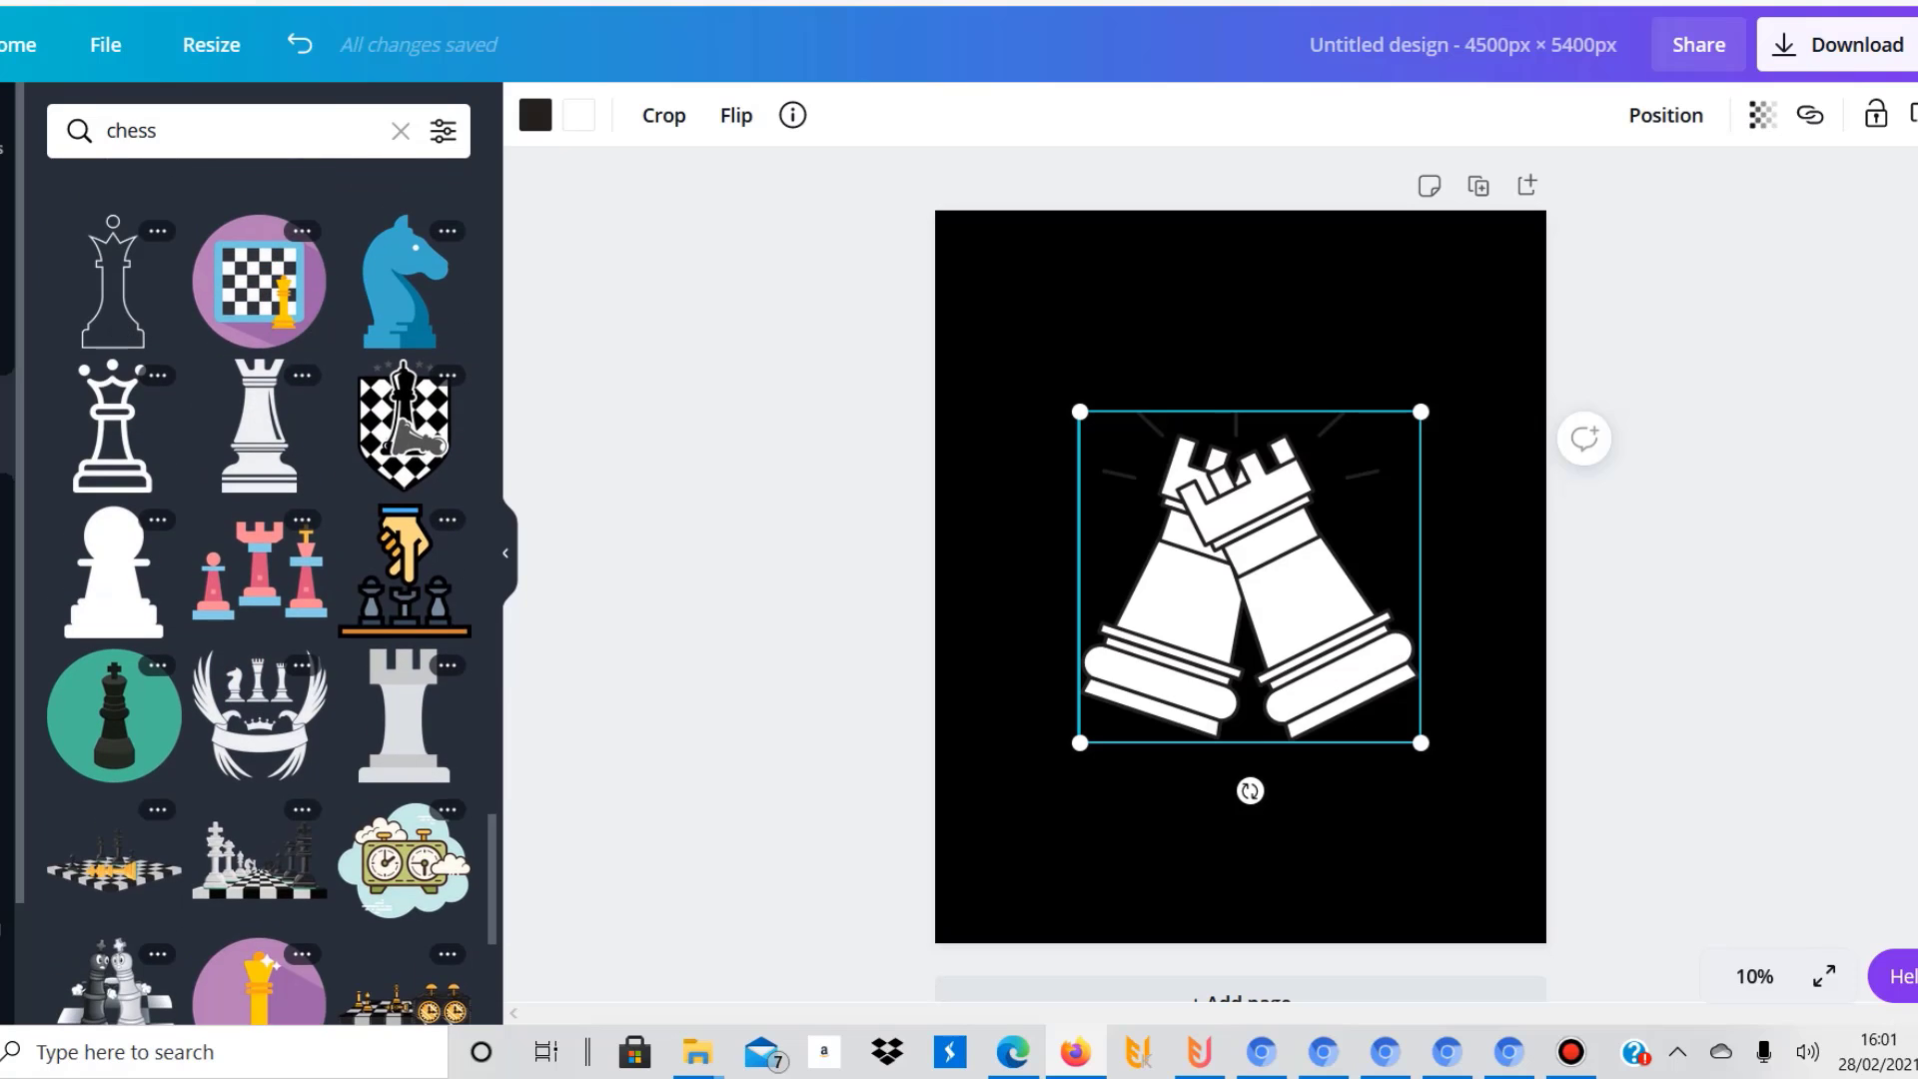
{"action": "key", "text": "Delete"}
{"action": "left_click", "coordinate": [290, 285]}
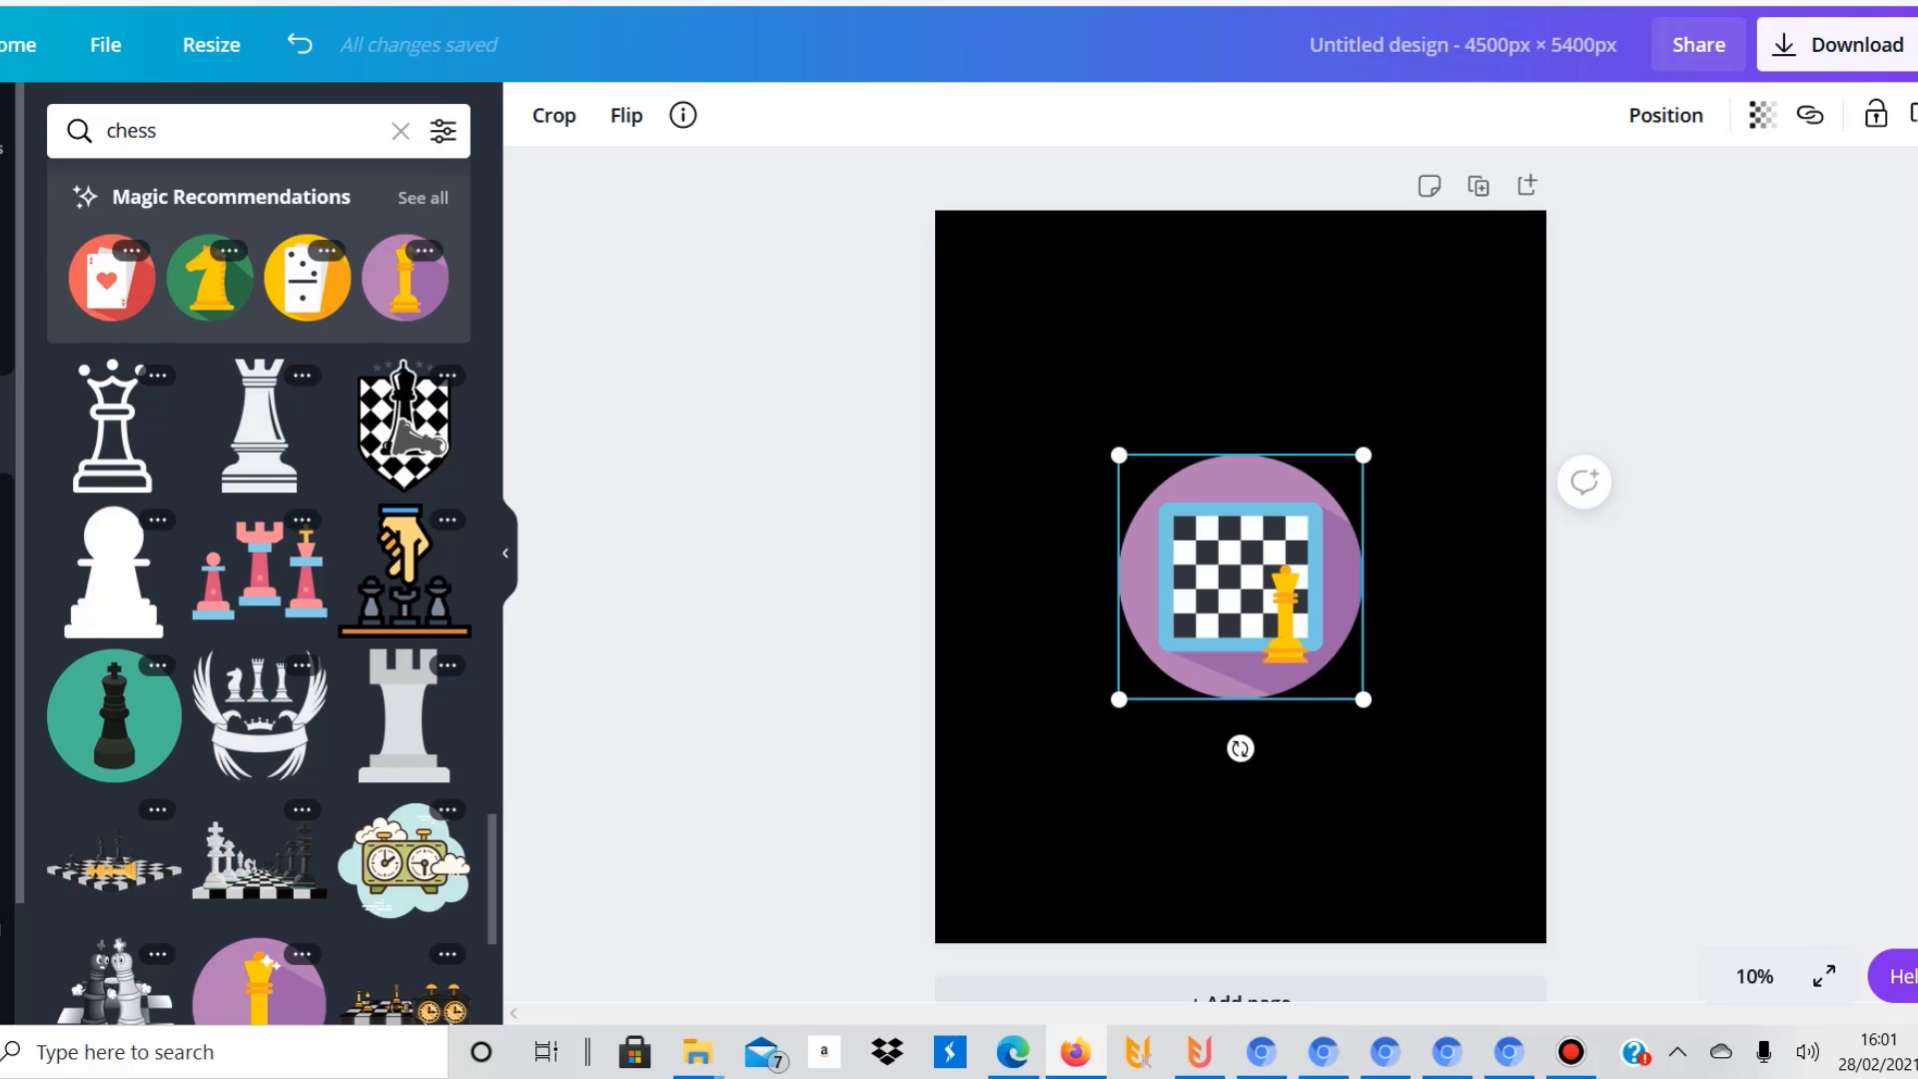
Show all recommendations for the round chess icon, then enlarge the icon to about 2,875 x 2,875 and centre it on the page
{"action": "left_click", "coordinate": [423, 198]}
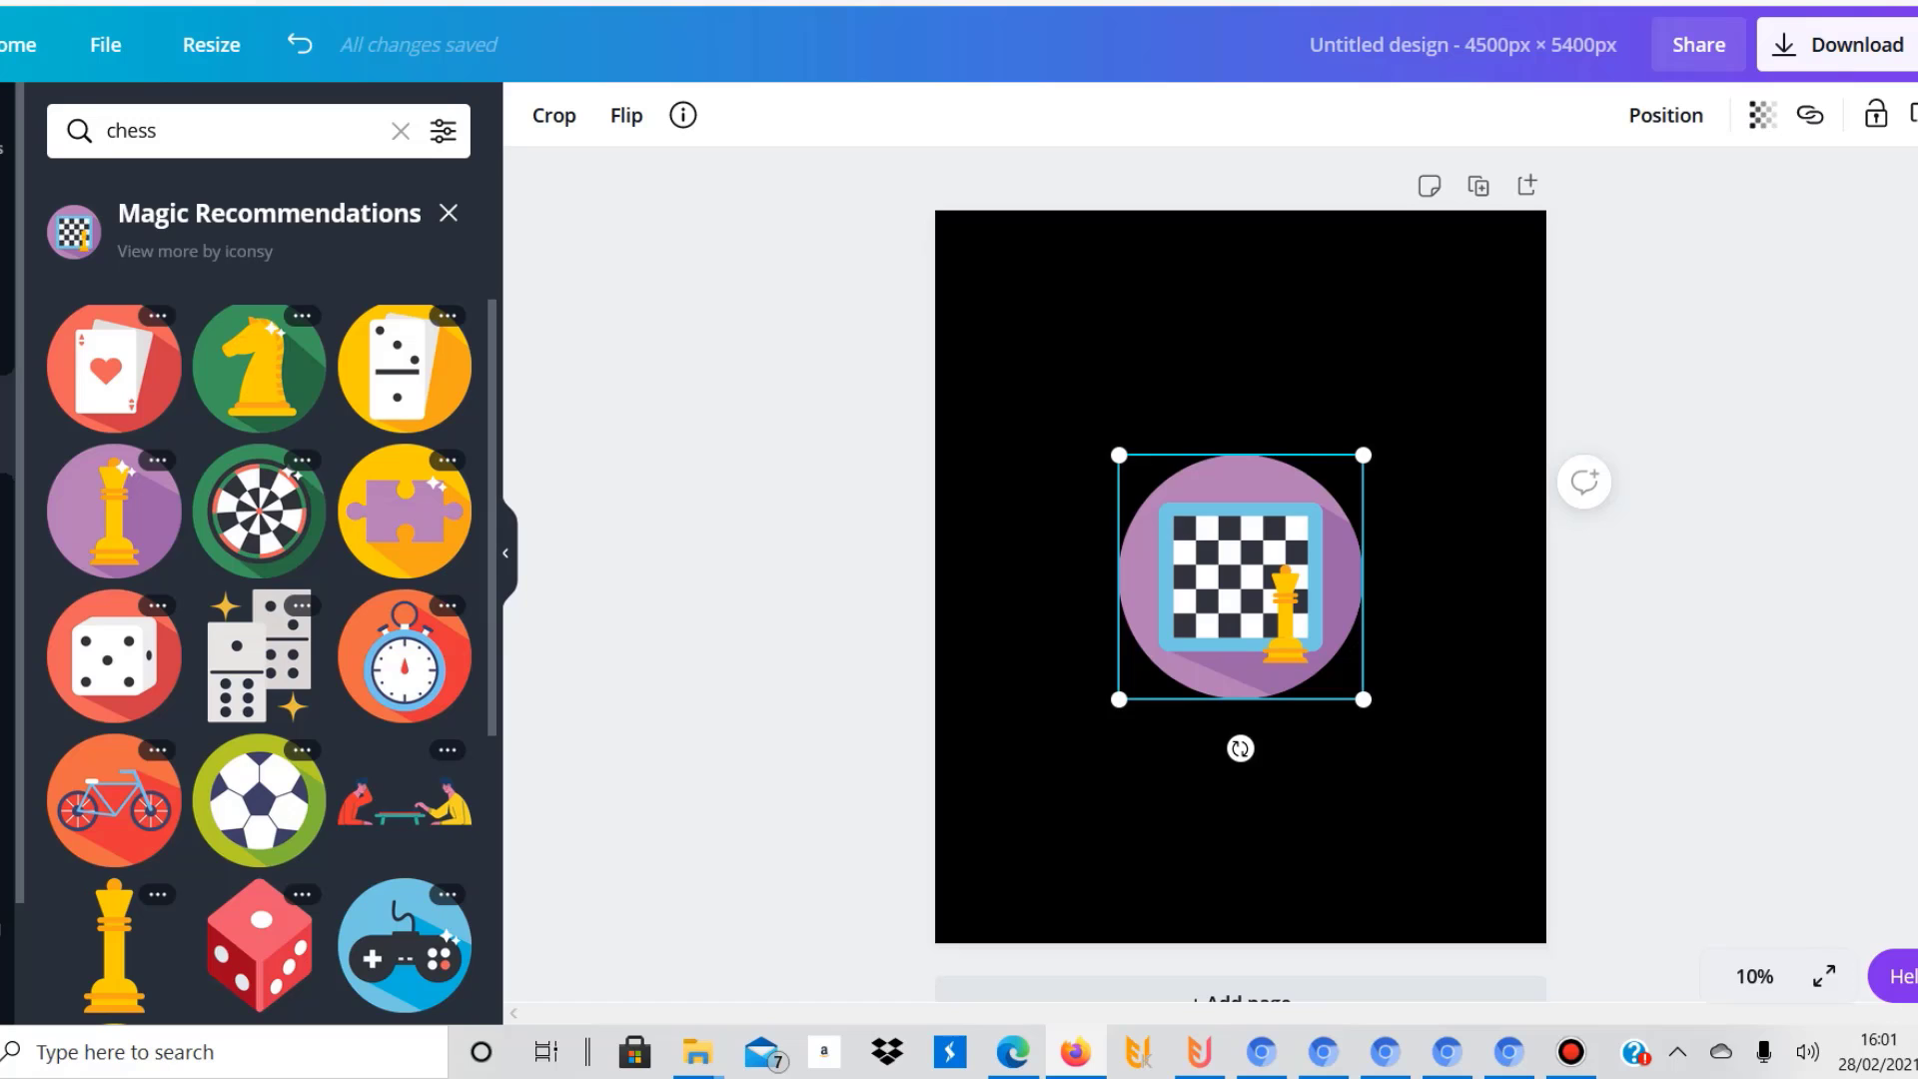
{"action": "left_click_drag", "start_coordinate": [1364, 699], "coordinate": [1509, 844]}
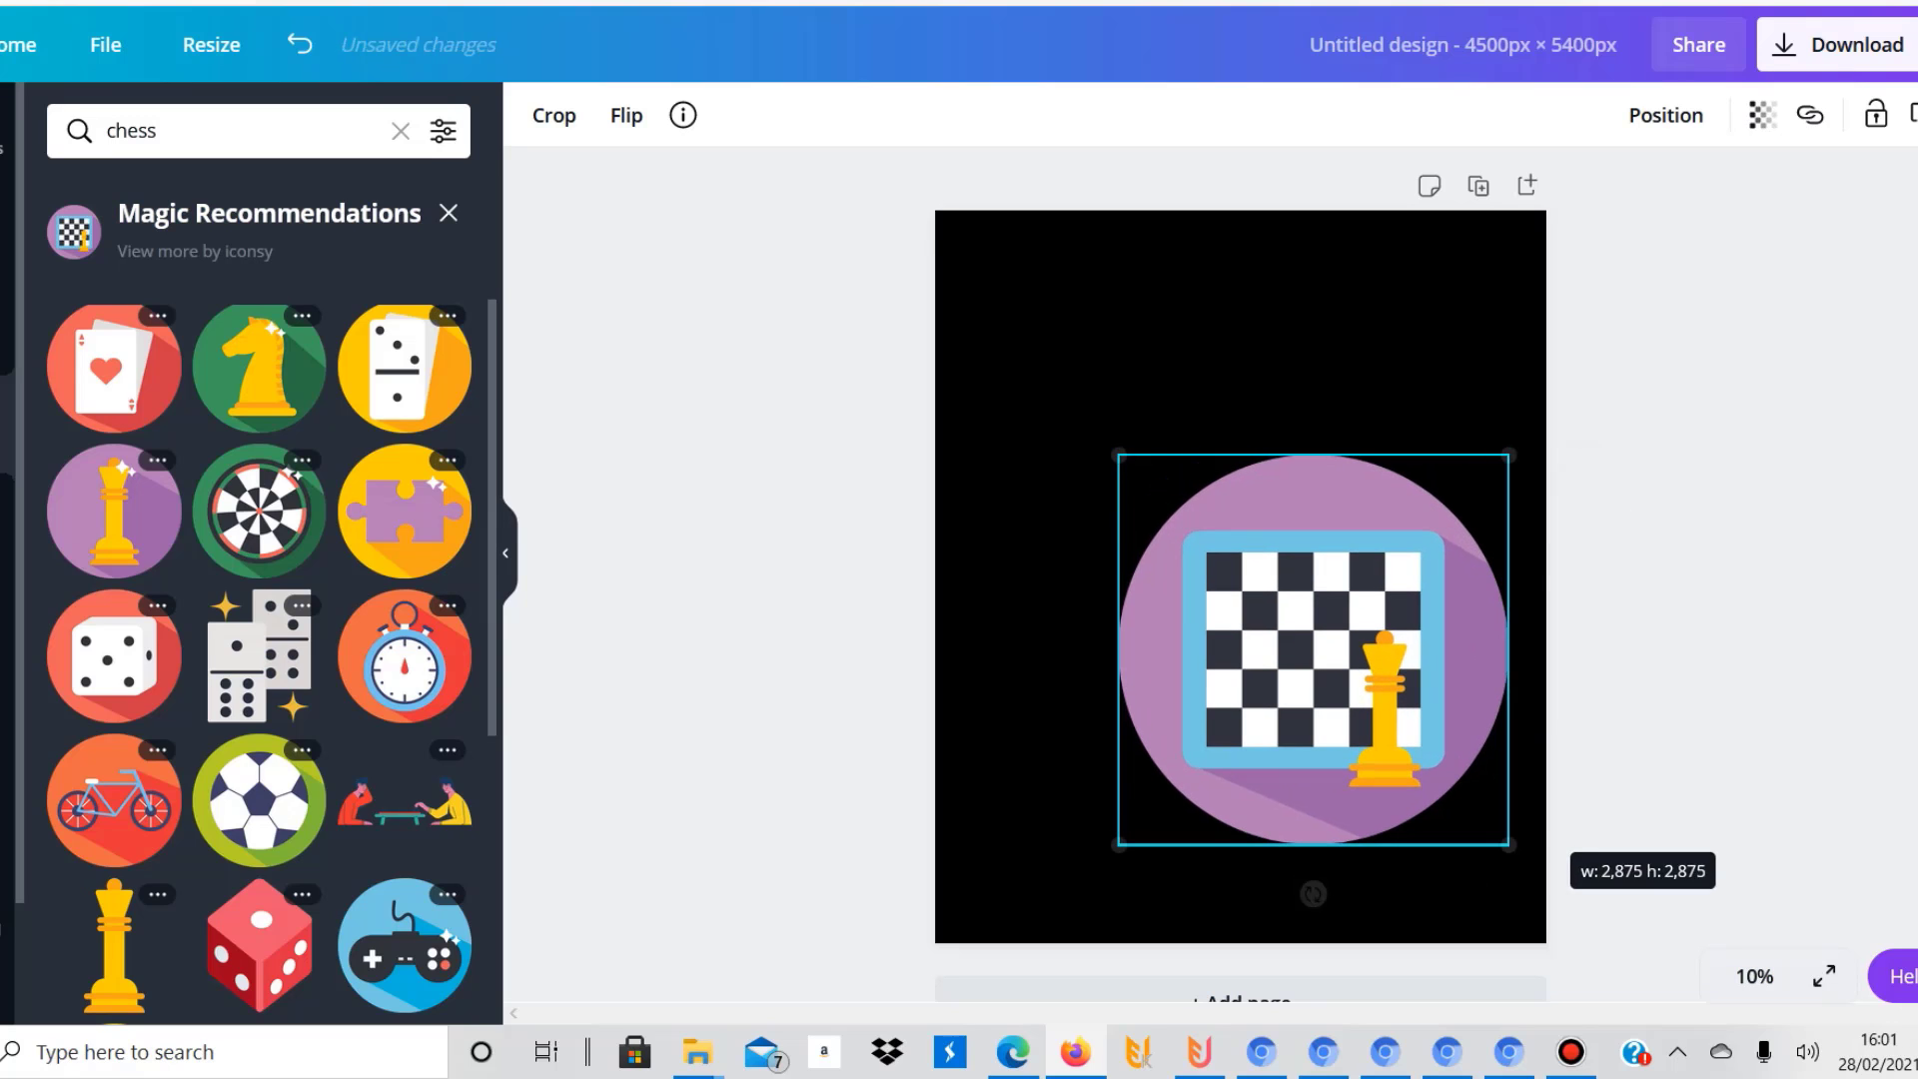
{"action": "left_click_drag", "start_coordinate": [1313, 650], "coordinate": [1242, 567]}
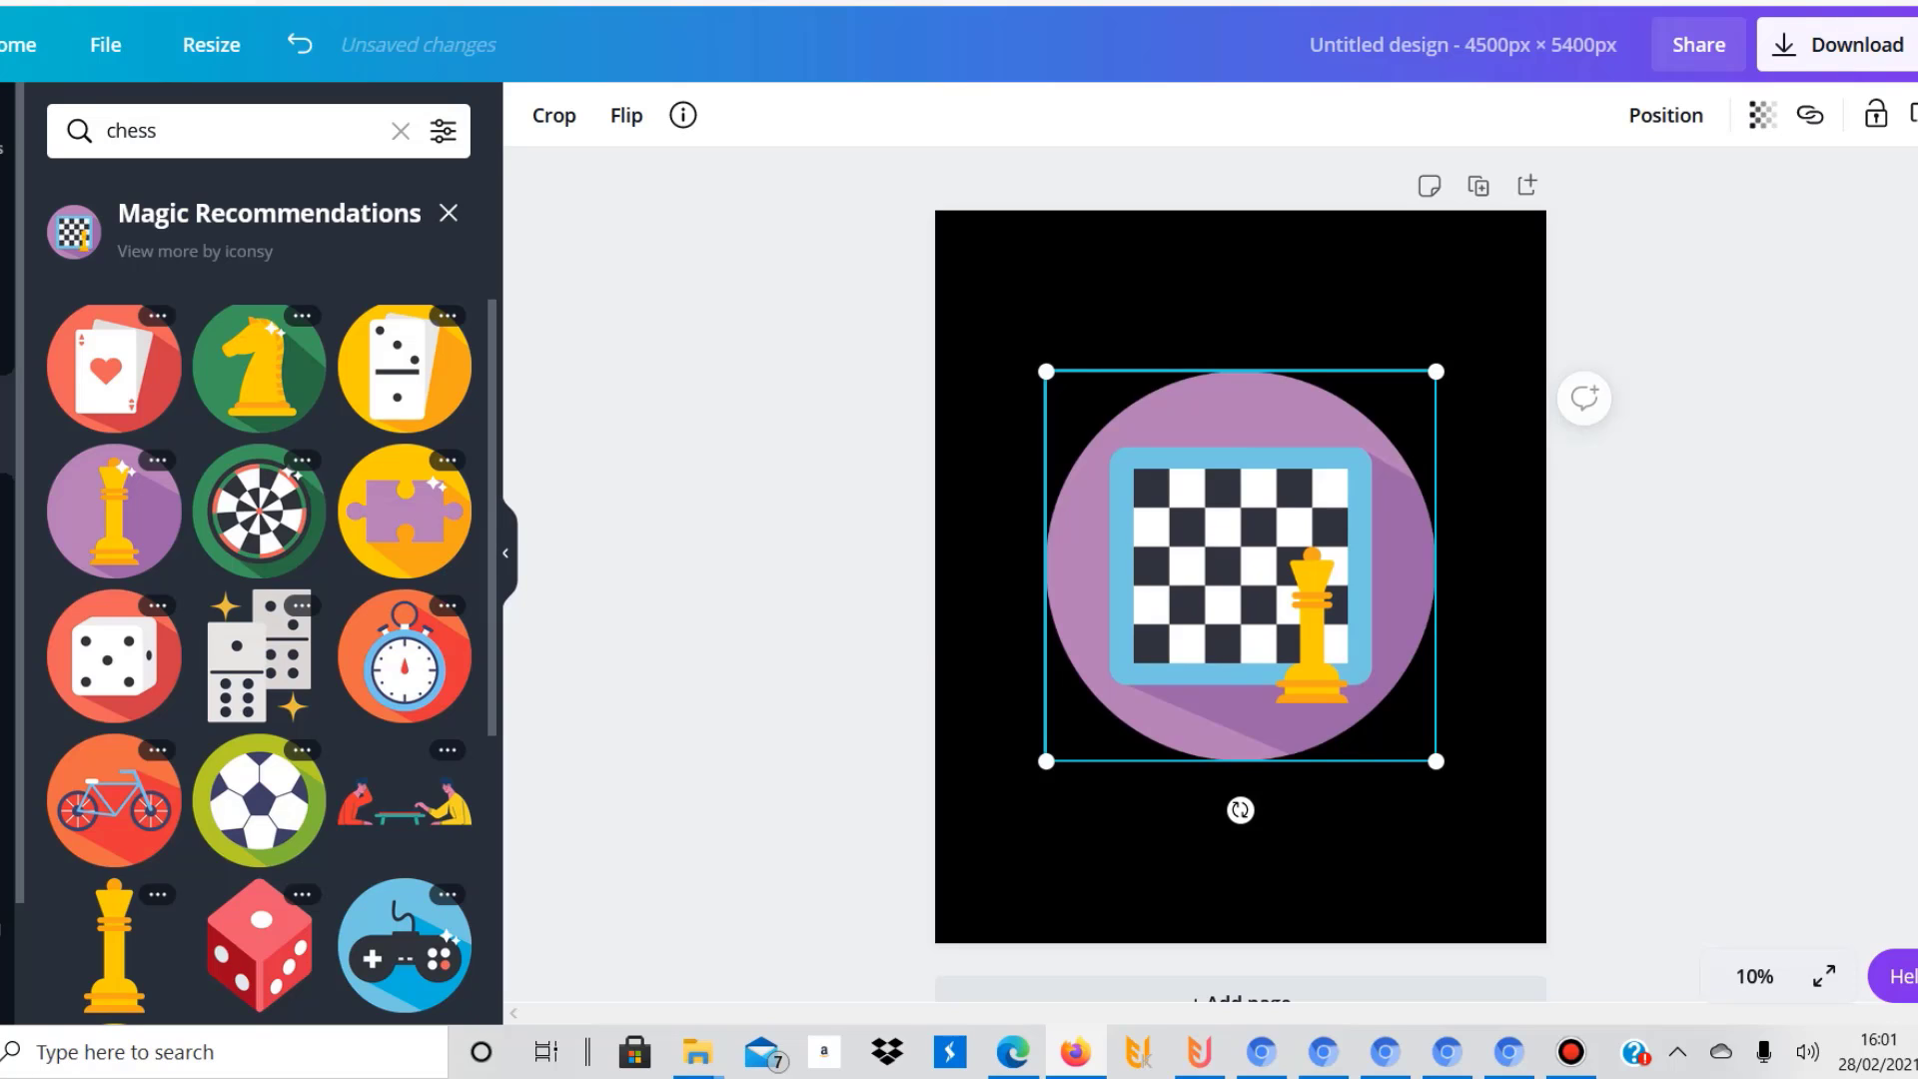
{"action": "left_click", "coordinate": [1242, 868]}
{"action": "left_click", "coordinate": [1242, 567]}
Search the elements library for "controller" and add the solid Pro controller silhouette with a round directional pad
{"action": "left_click", "coordinate": [5, 229]}
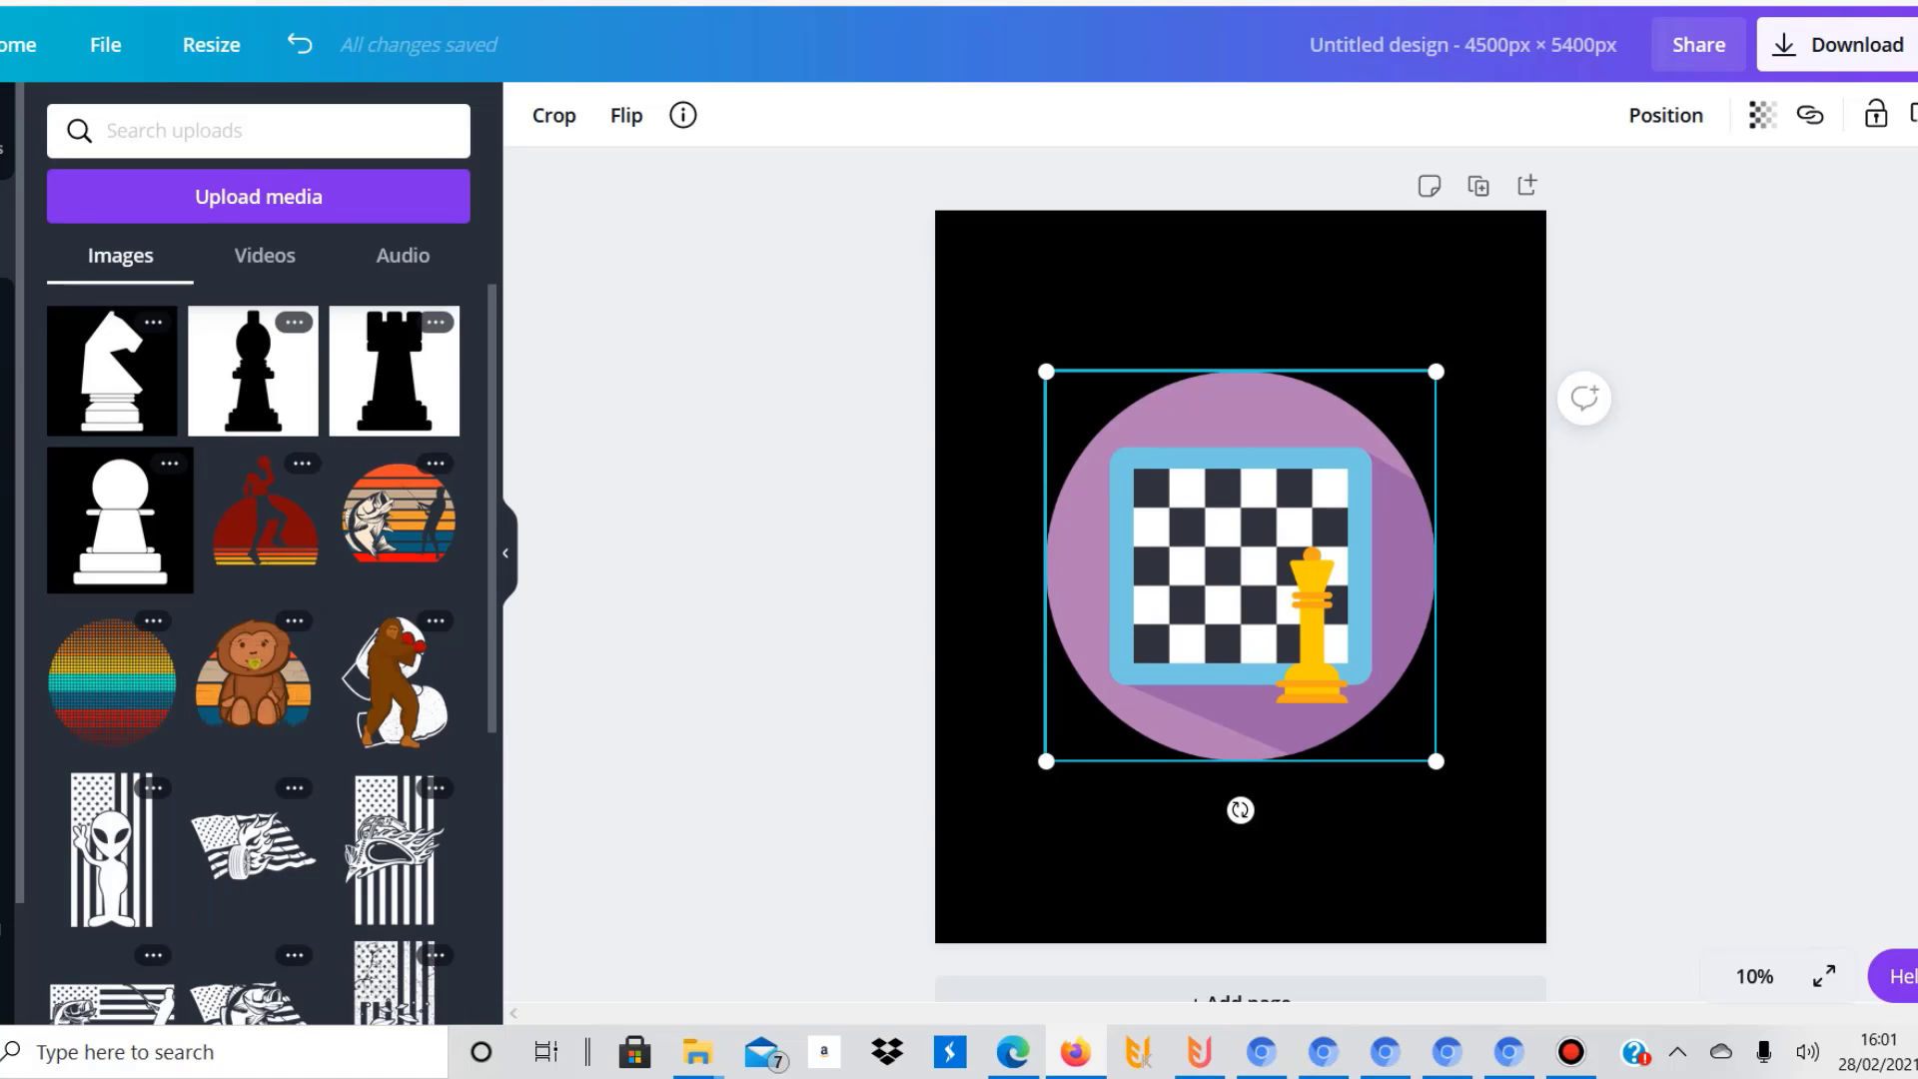
{"action": "left_click", "coordinate": [5, 424]}
{"action": "double_click", "coordinate": [132, 131]}
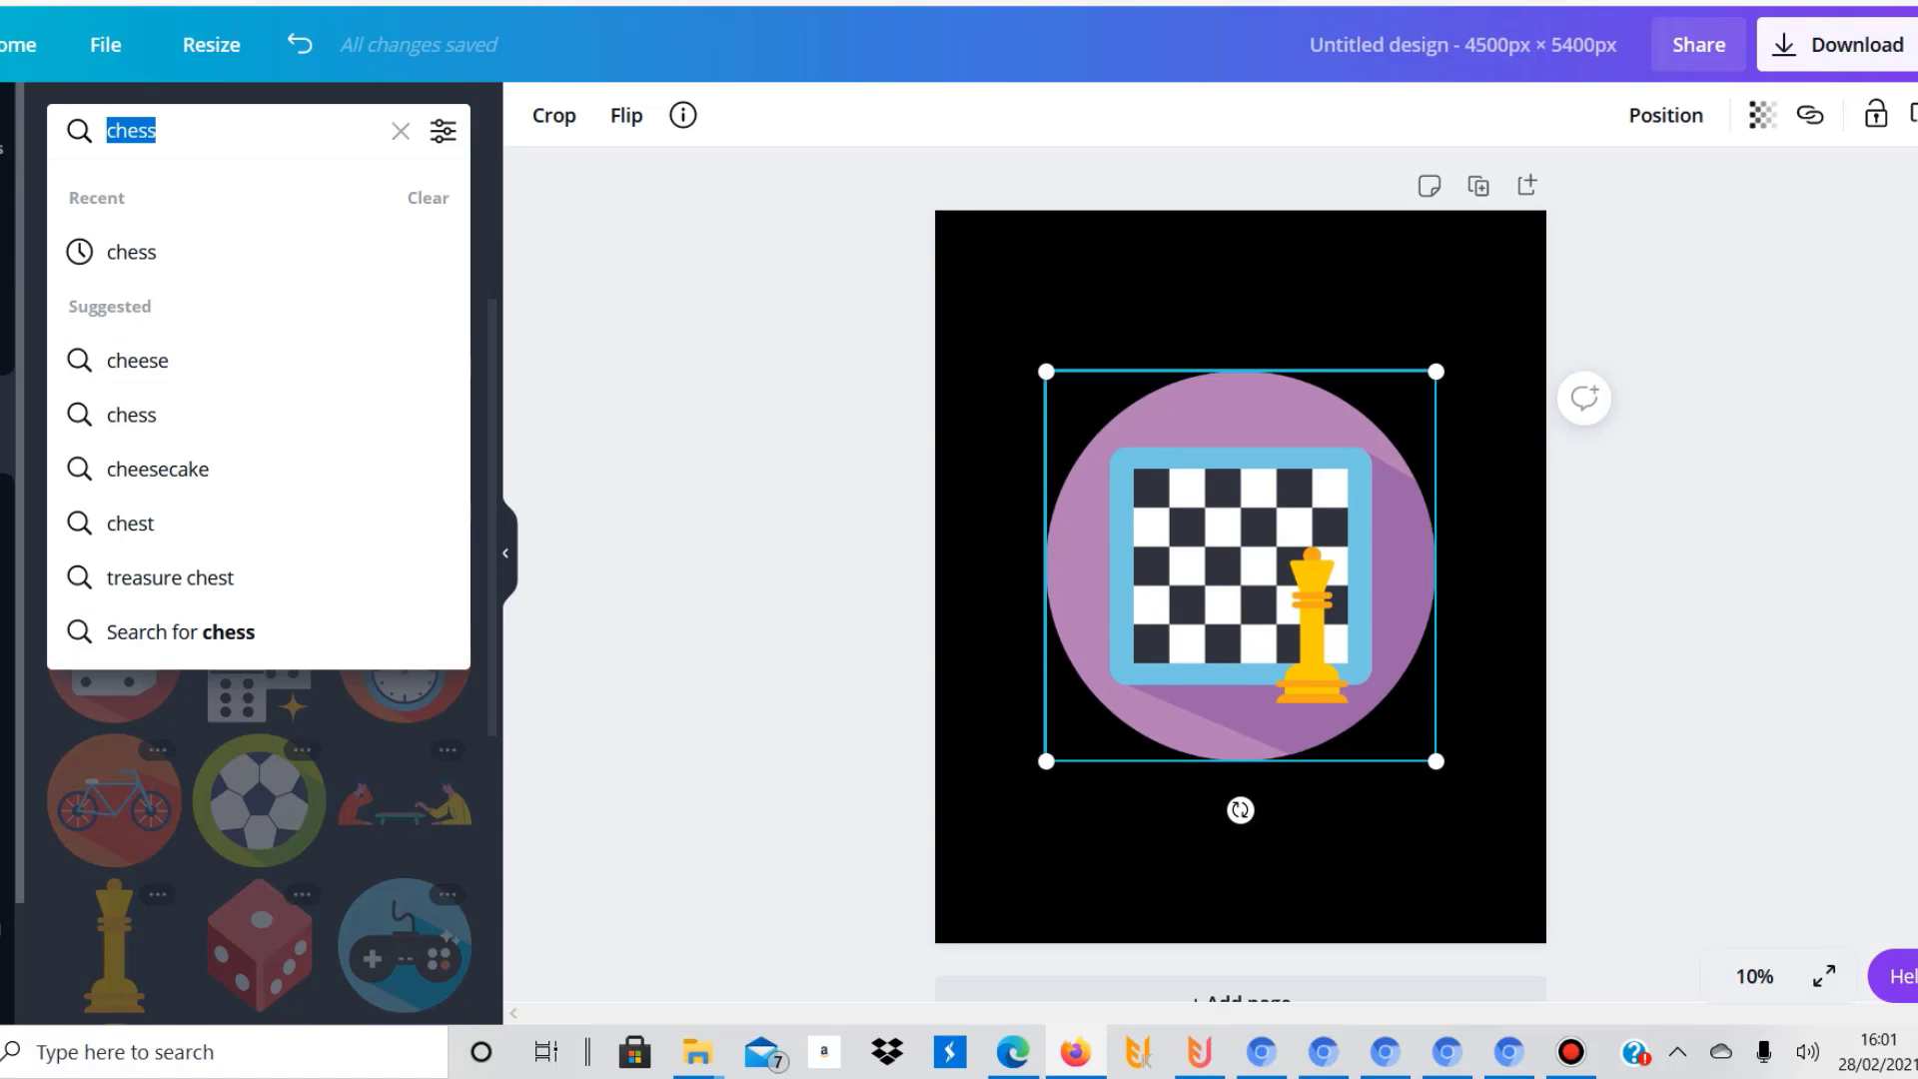
{"action": "type", "text": "controller"}
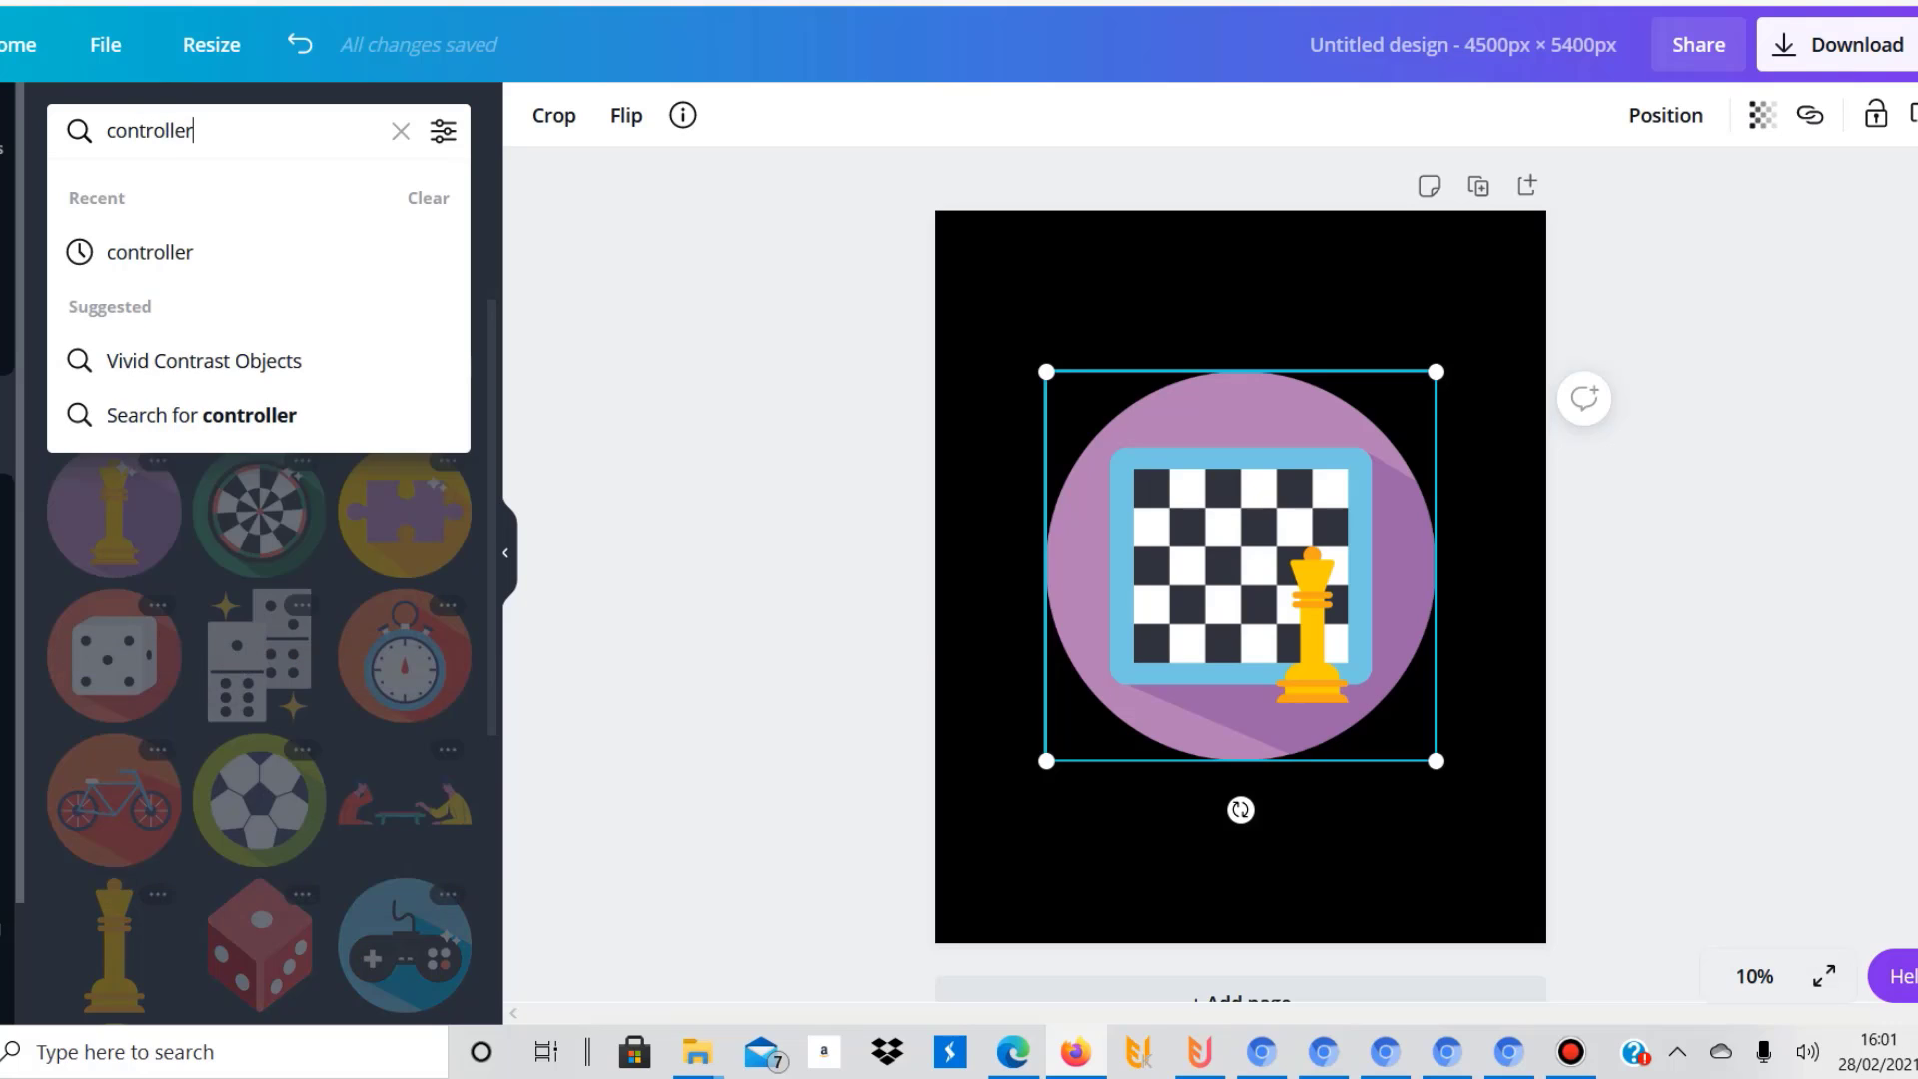
{"action": "key", "text": "Return"}
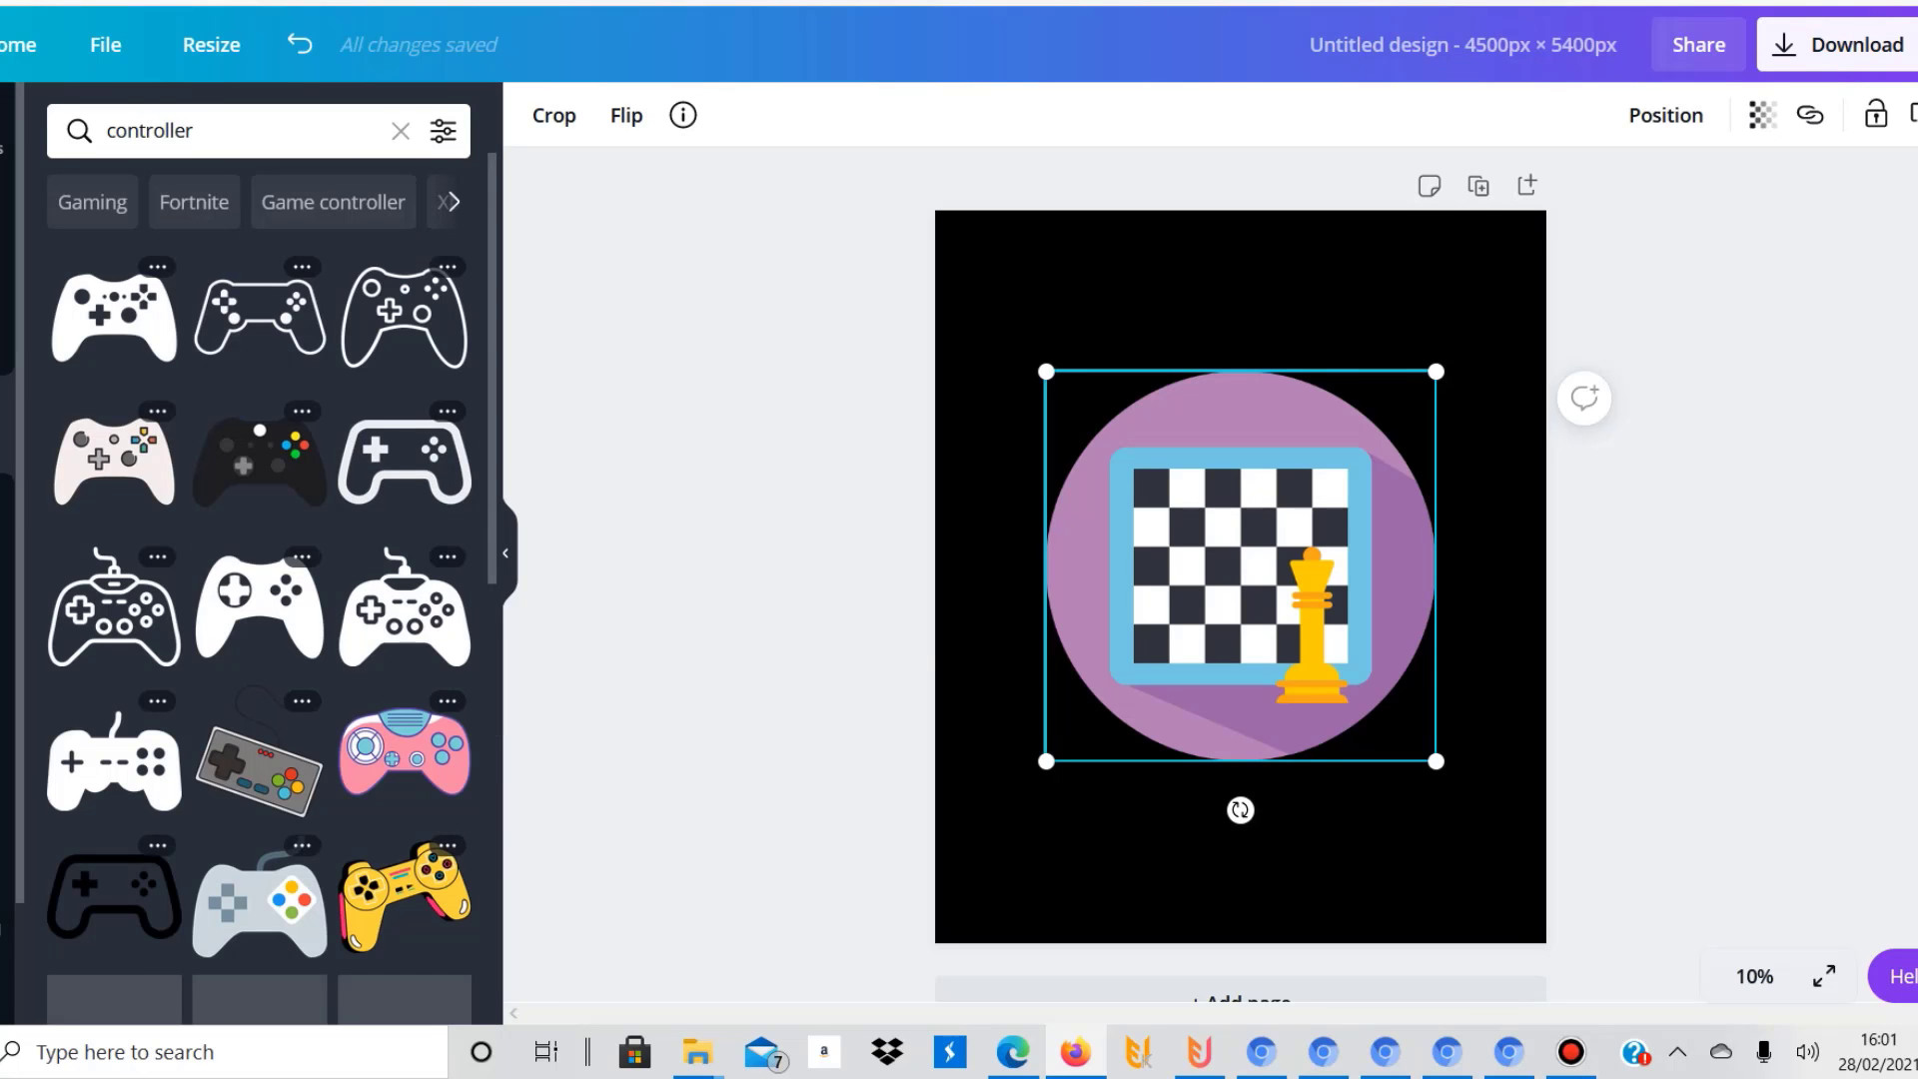
{"action": "left_click", "coordinate": [260, 605]}
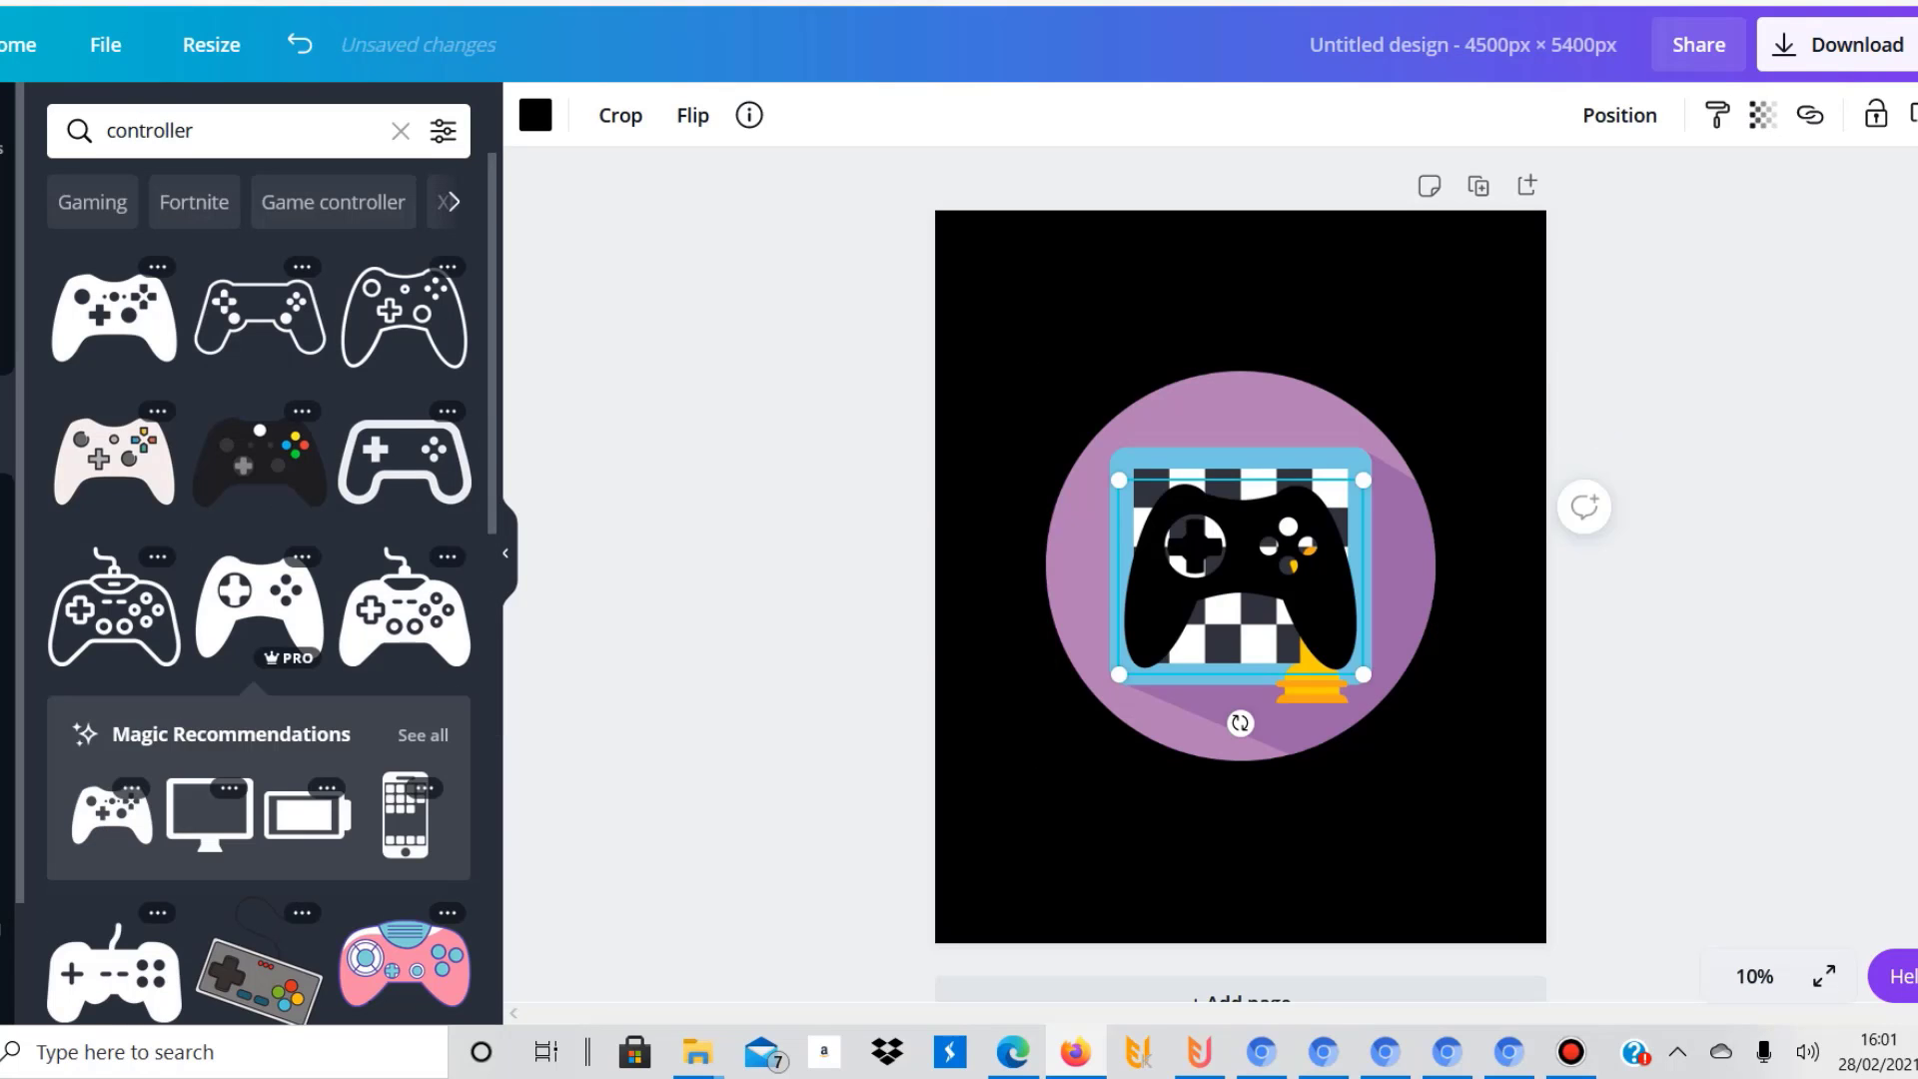
Move the controller over the upper right part of the round chess icon and colour it violet from the default colours
{"action": "left_click_drag", "start_coordinate": [1241, 576], "coordinate": [1329, 384]}
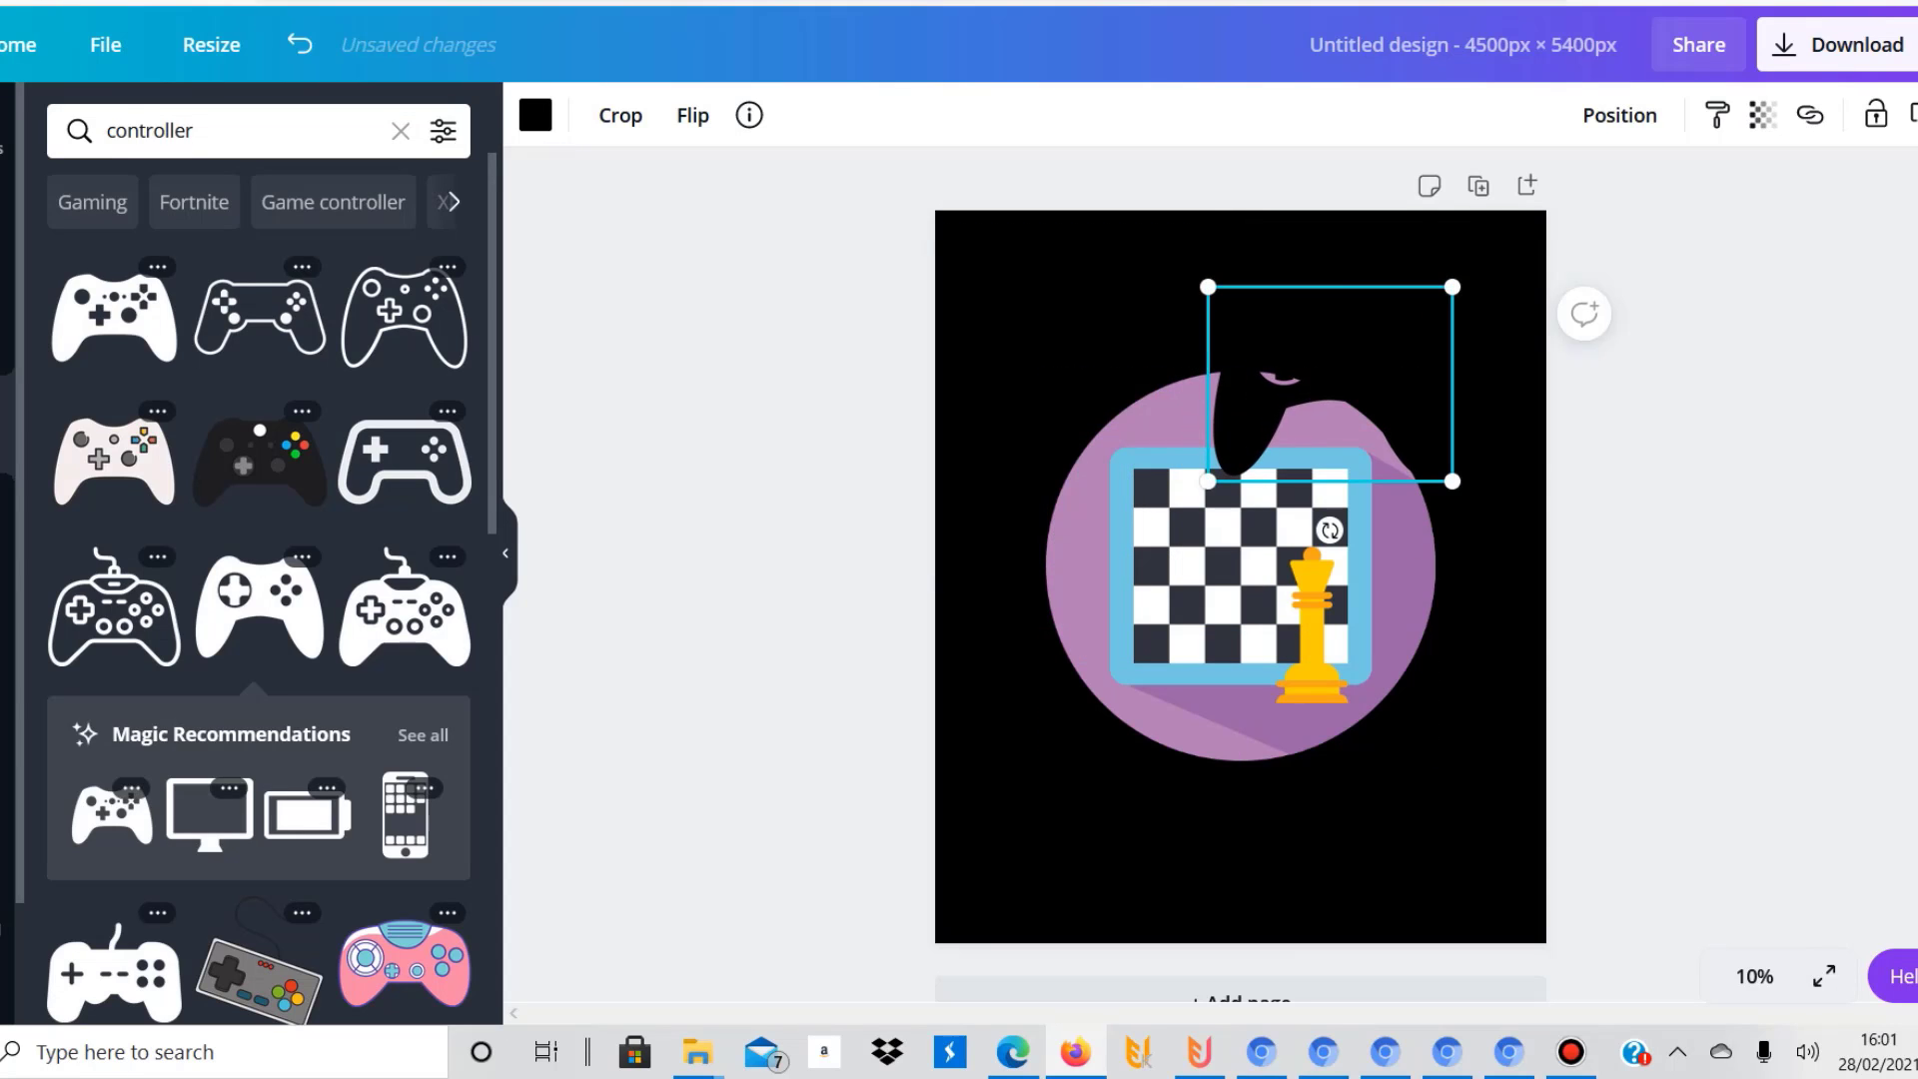
{"action": "left_click", "coordinate": [535, 115]}
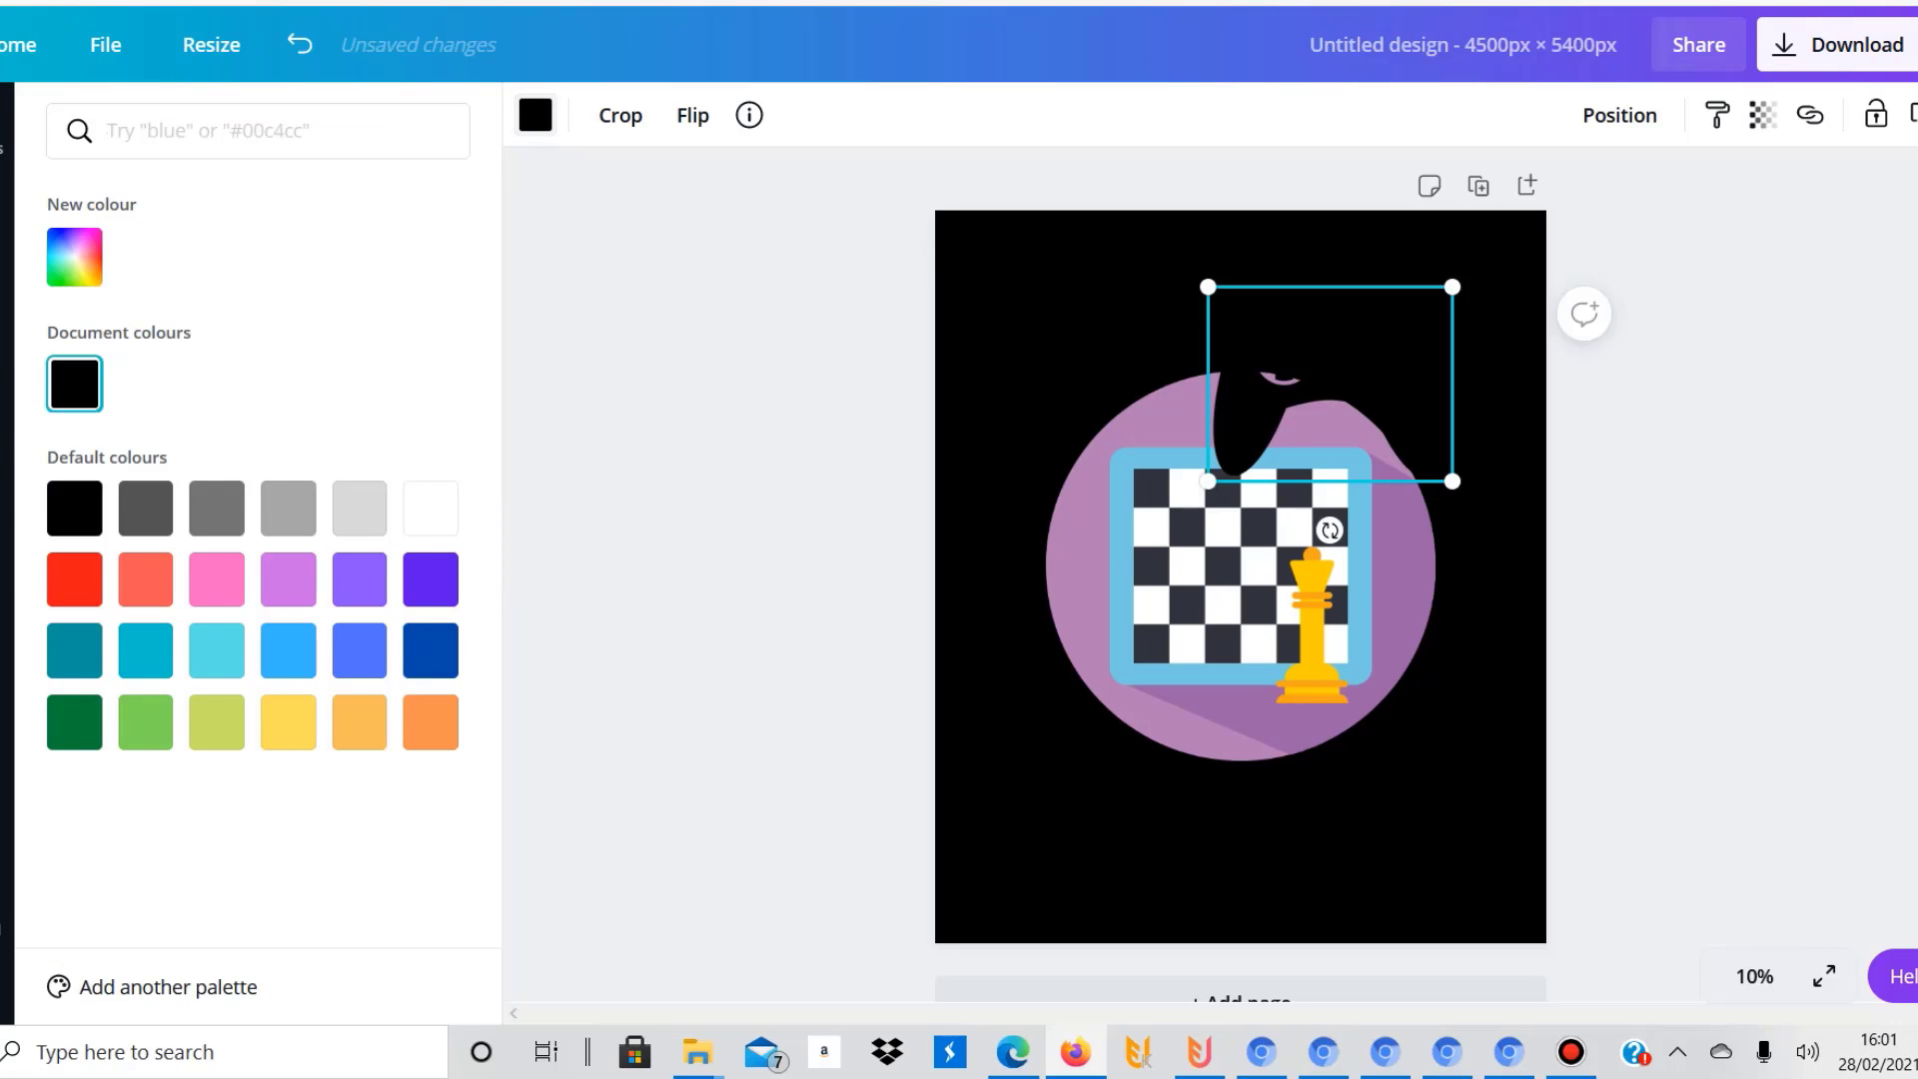
{"action": "left_click", "coordinate": [360, 579]}
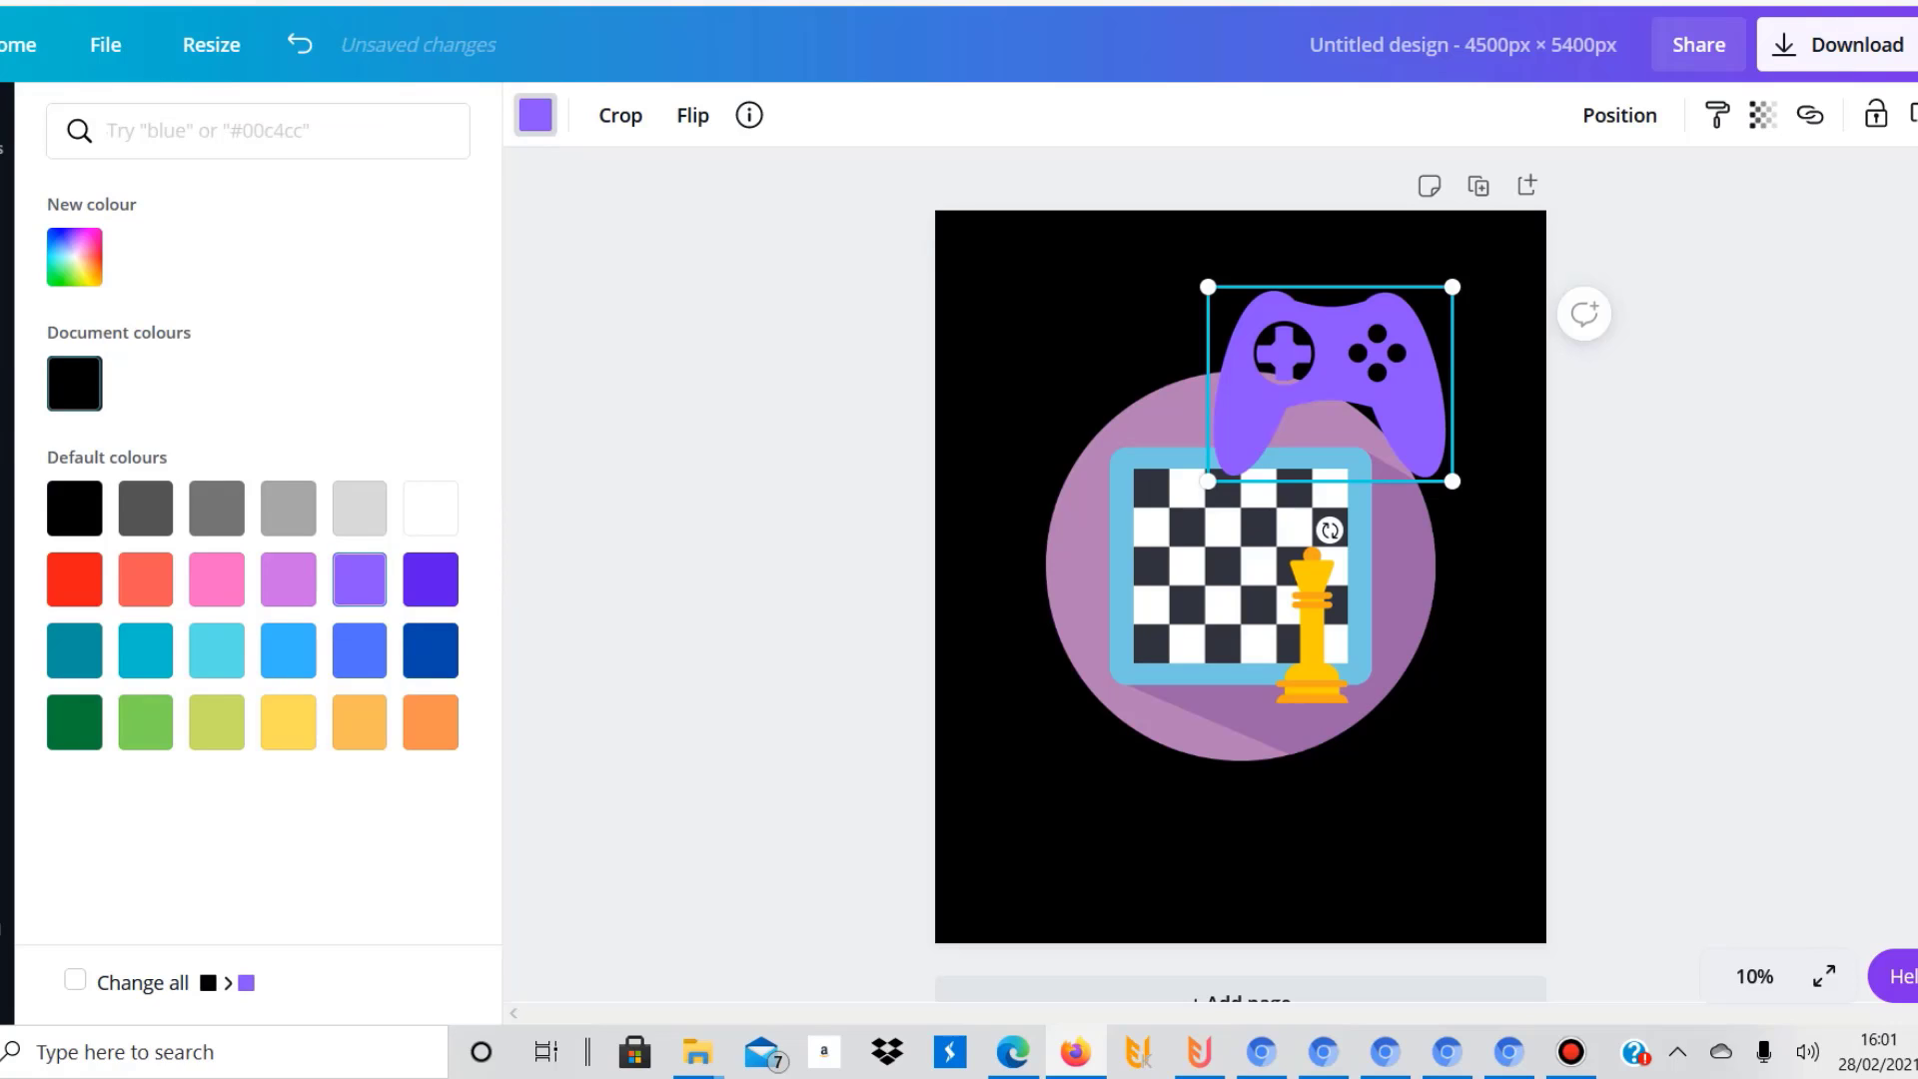
Recolour the controller silhouette light turquoise from the default colours, and delete it from the page
{"action": "left_click", "coordinate": [217, 651]}
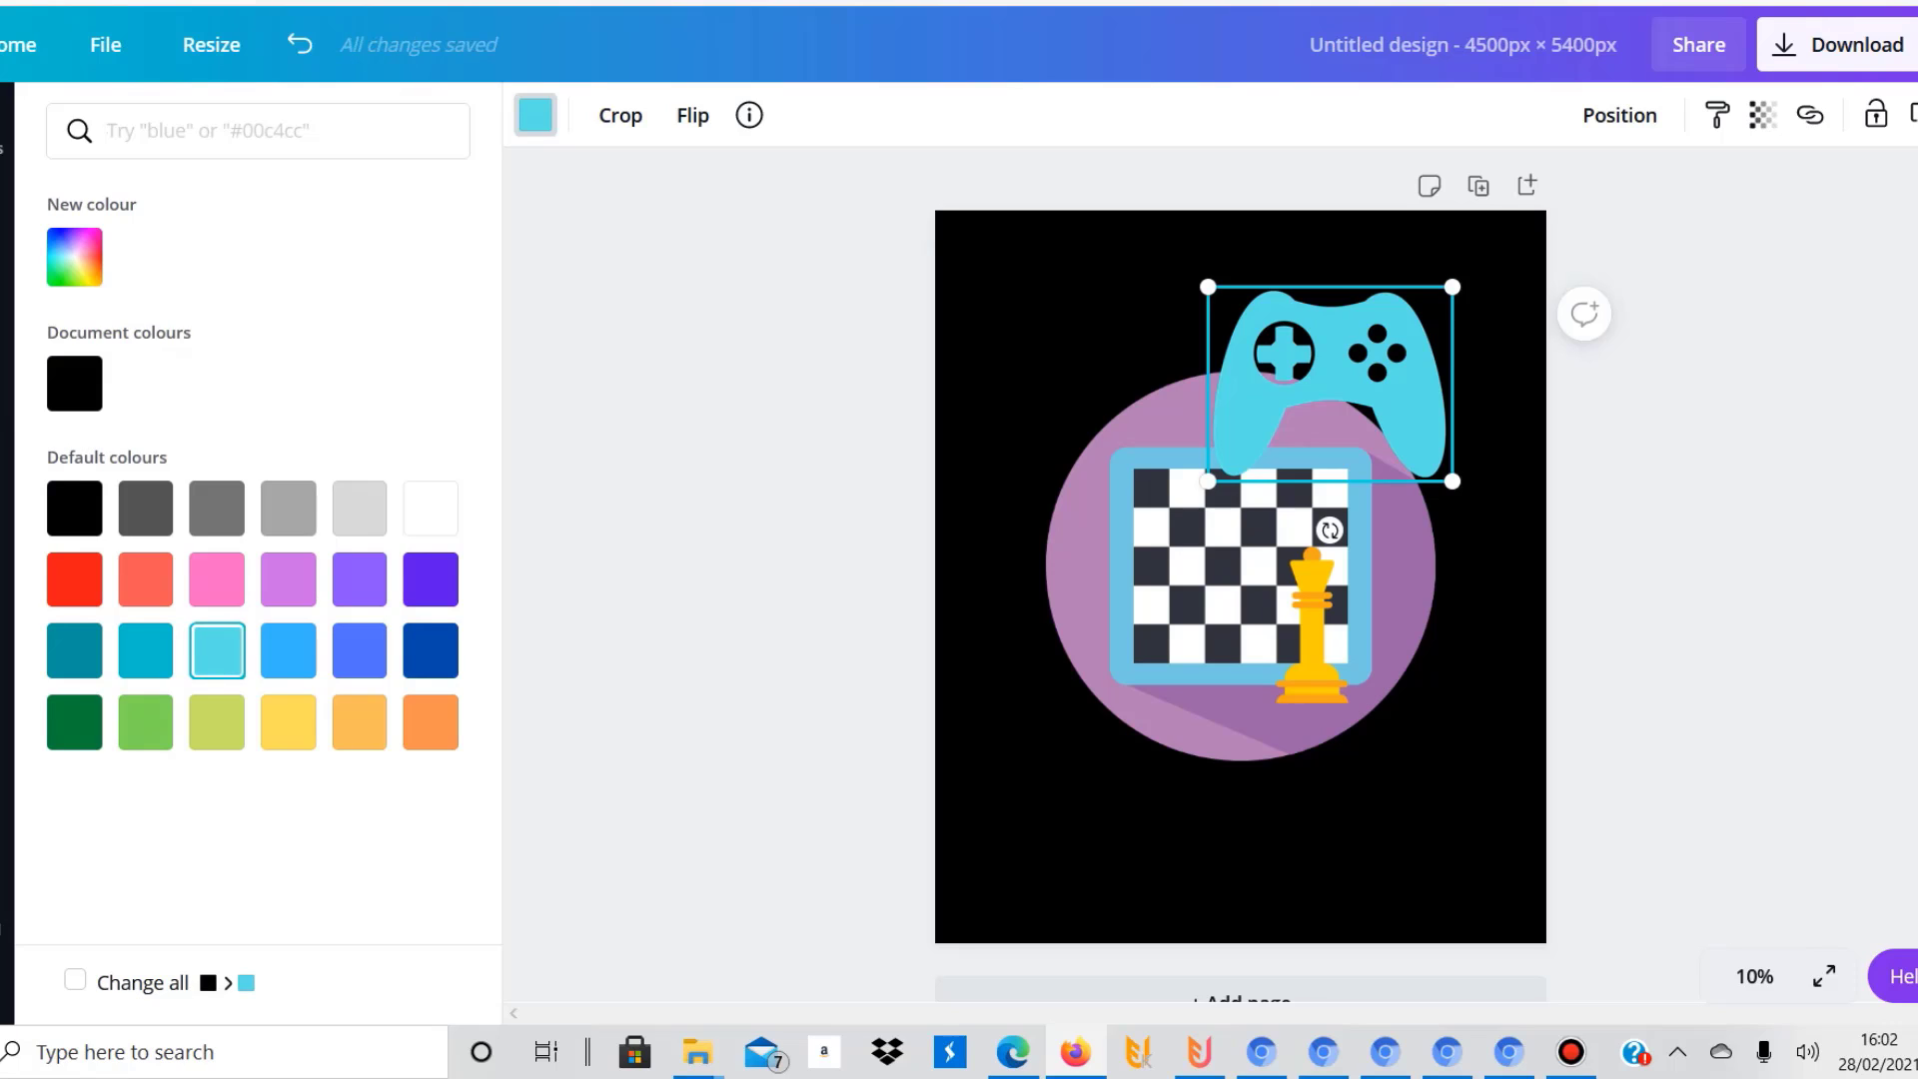
{"action": "left_click", "coordinate": [528, 441]}
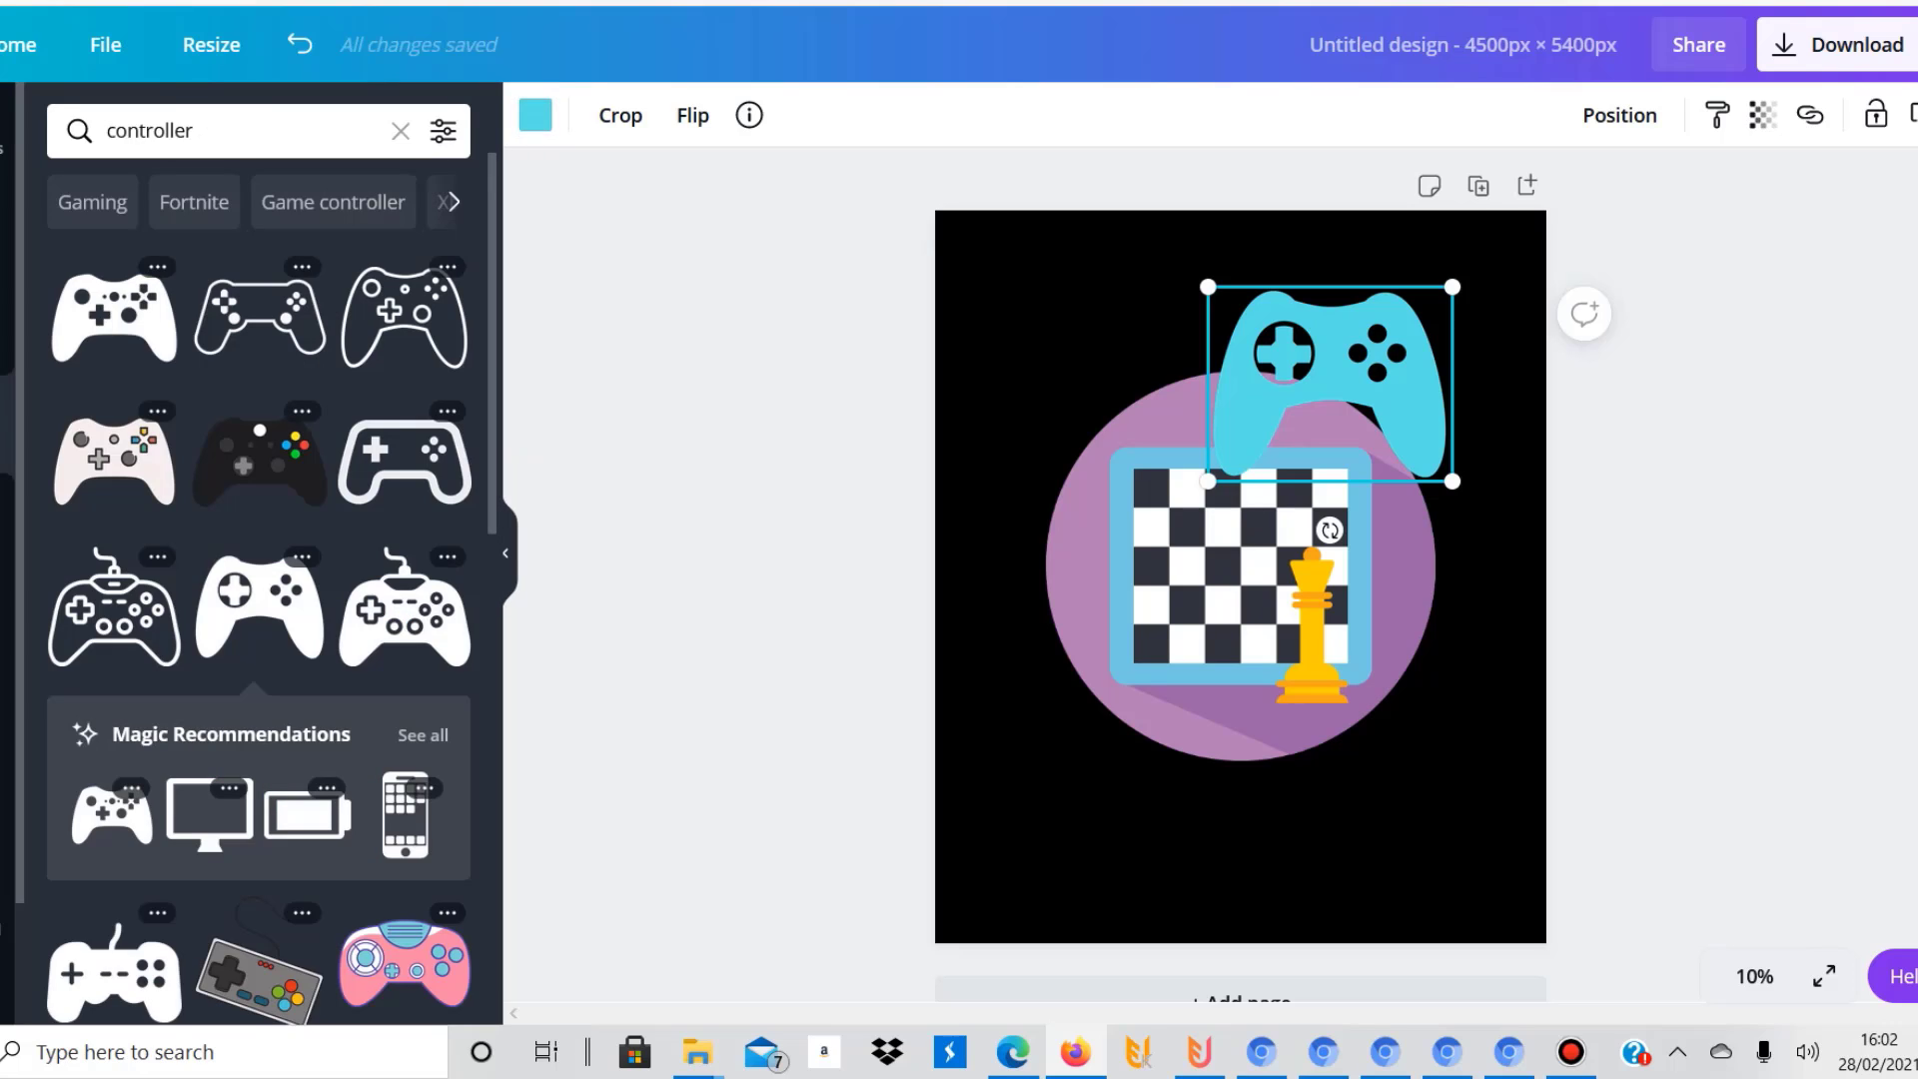
{"action": "key", "text": "Delete"}
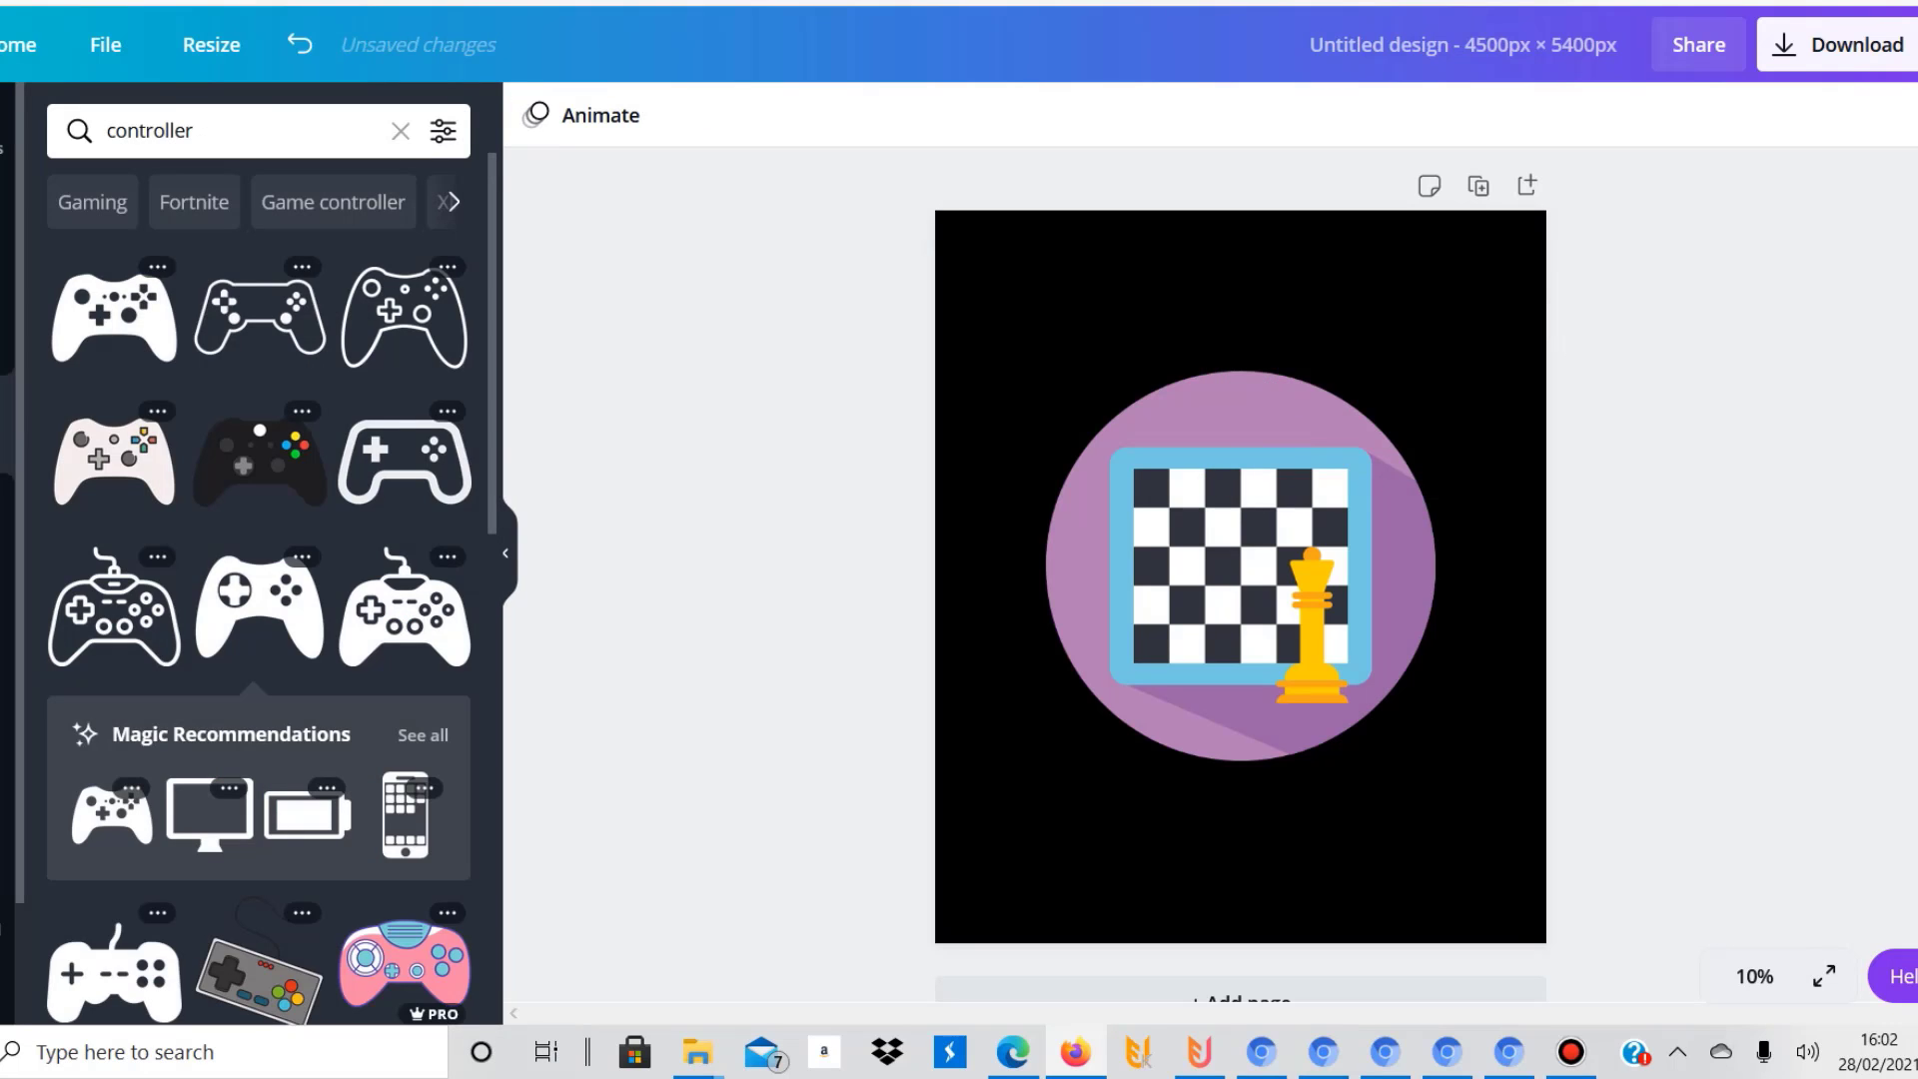
Try the pink Pro controller at the page's upper left with violet details and a blue body, and delete it
{"action": "left_click", "coordinate": [405, 967]}
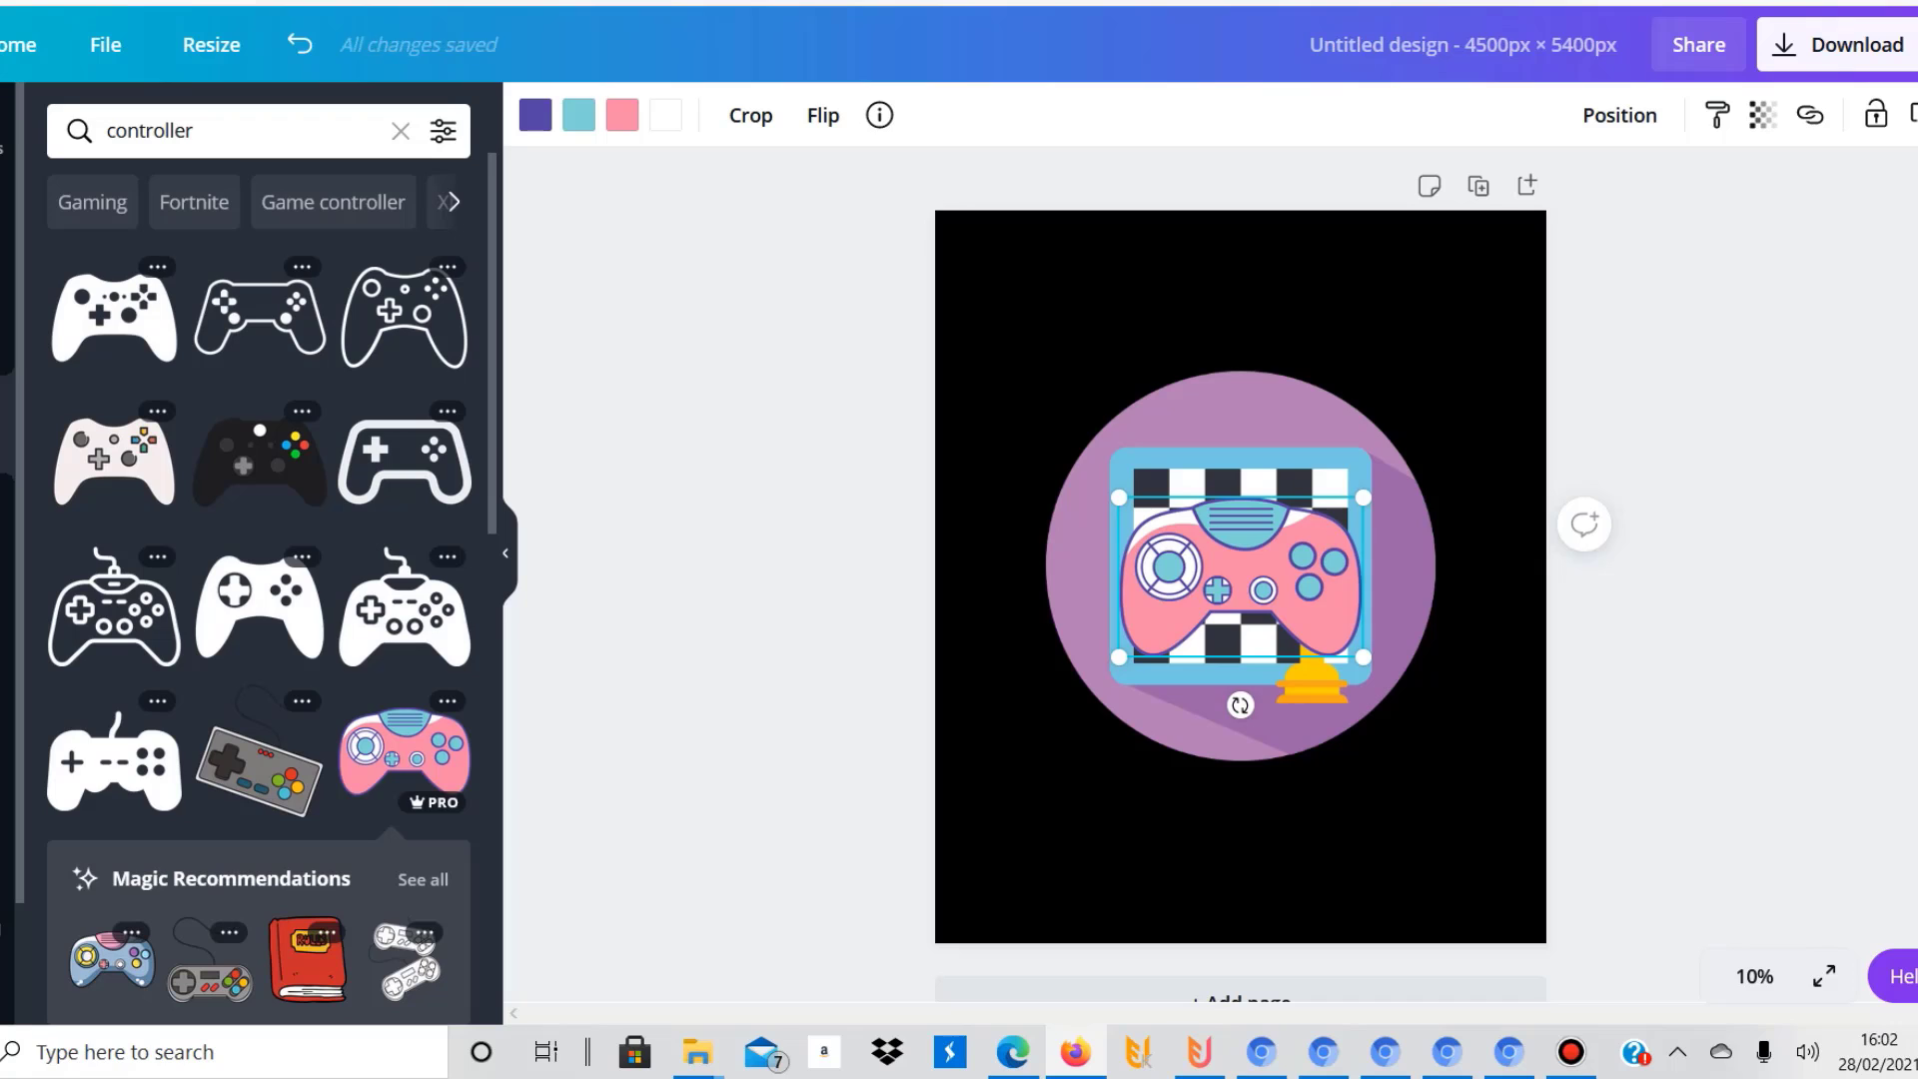
{"action": "left_click_drag", "start_coordinate": [1241, 578], "coordinate": [1045, 402]}
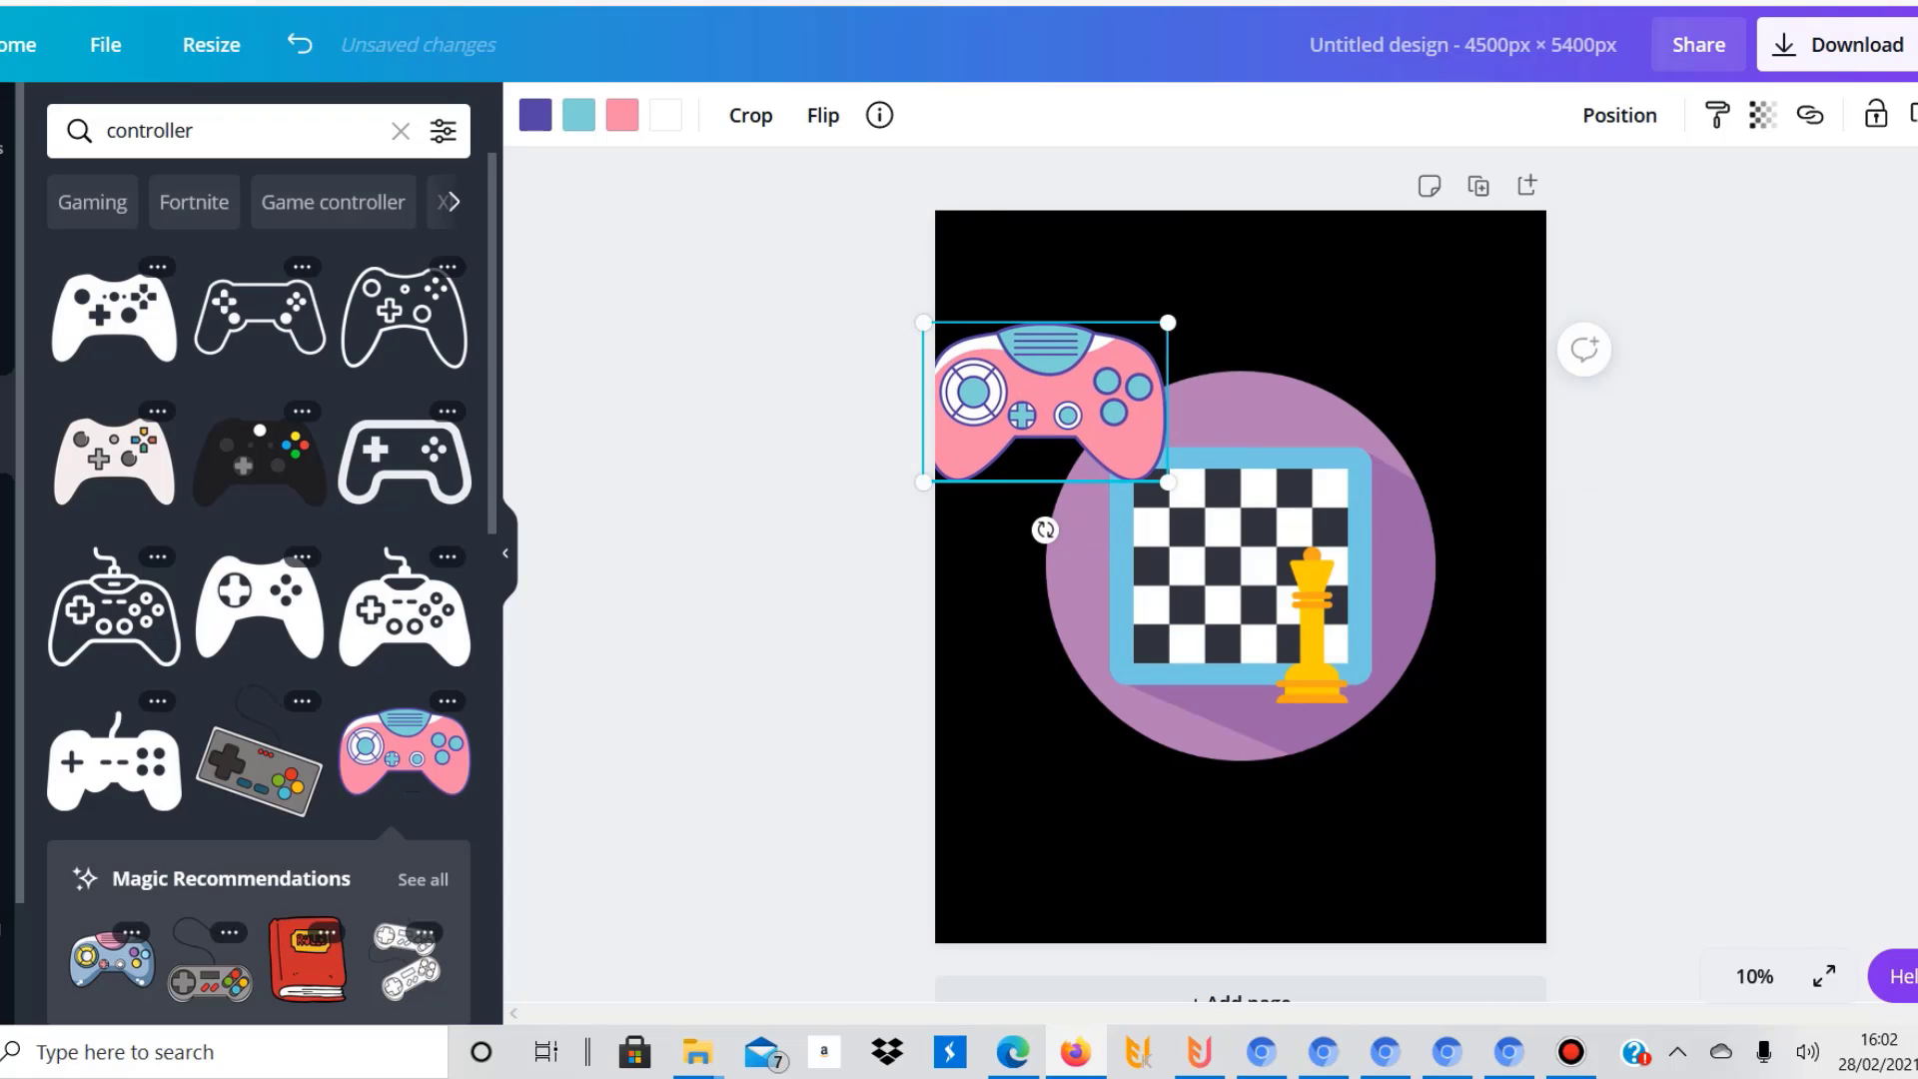
{"action": "left_click", "coordinate": [578, 115]}
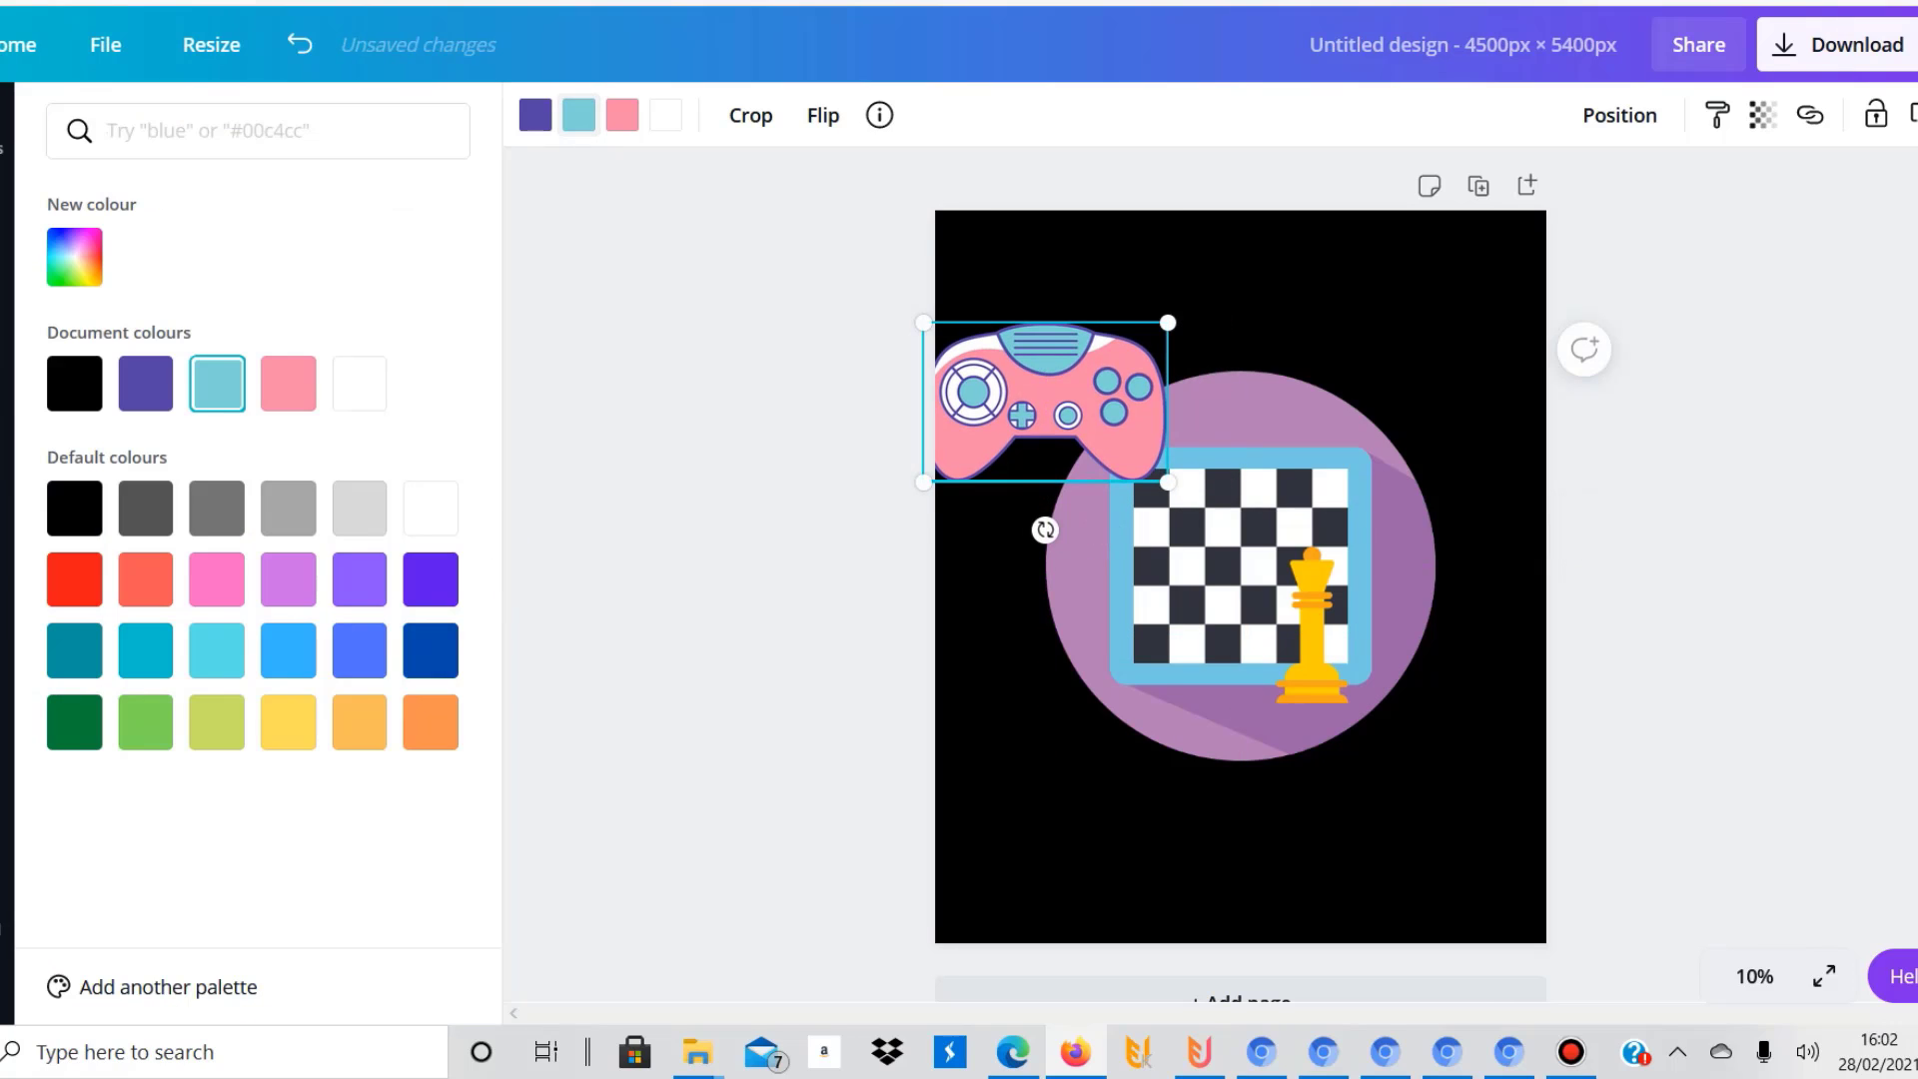
{"action": "left_click", "coordinate": [360, 579]}
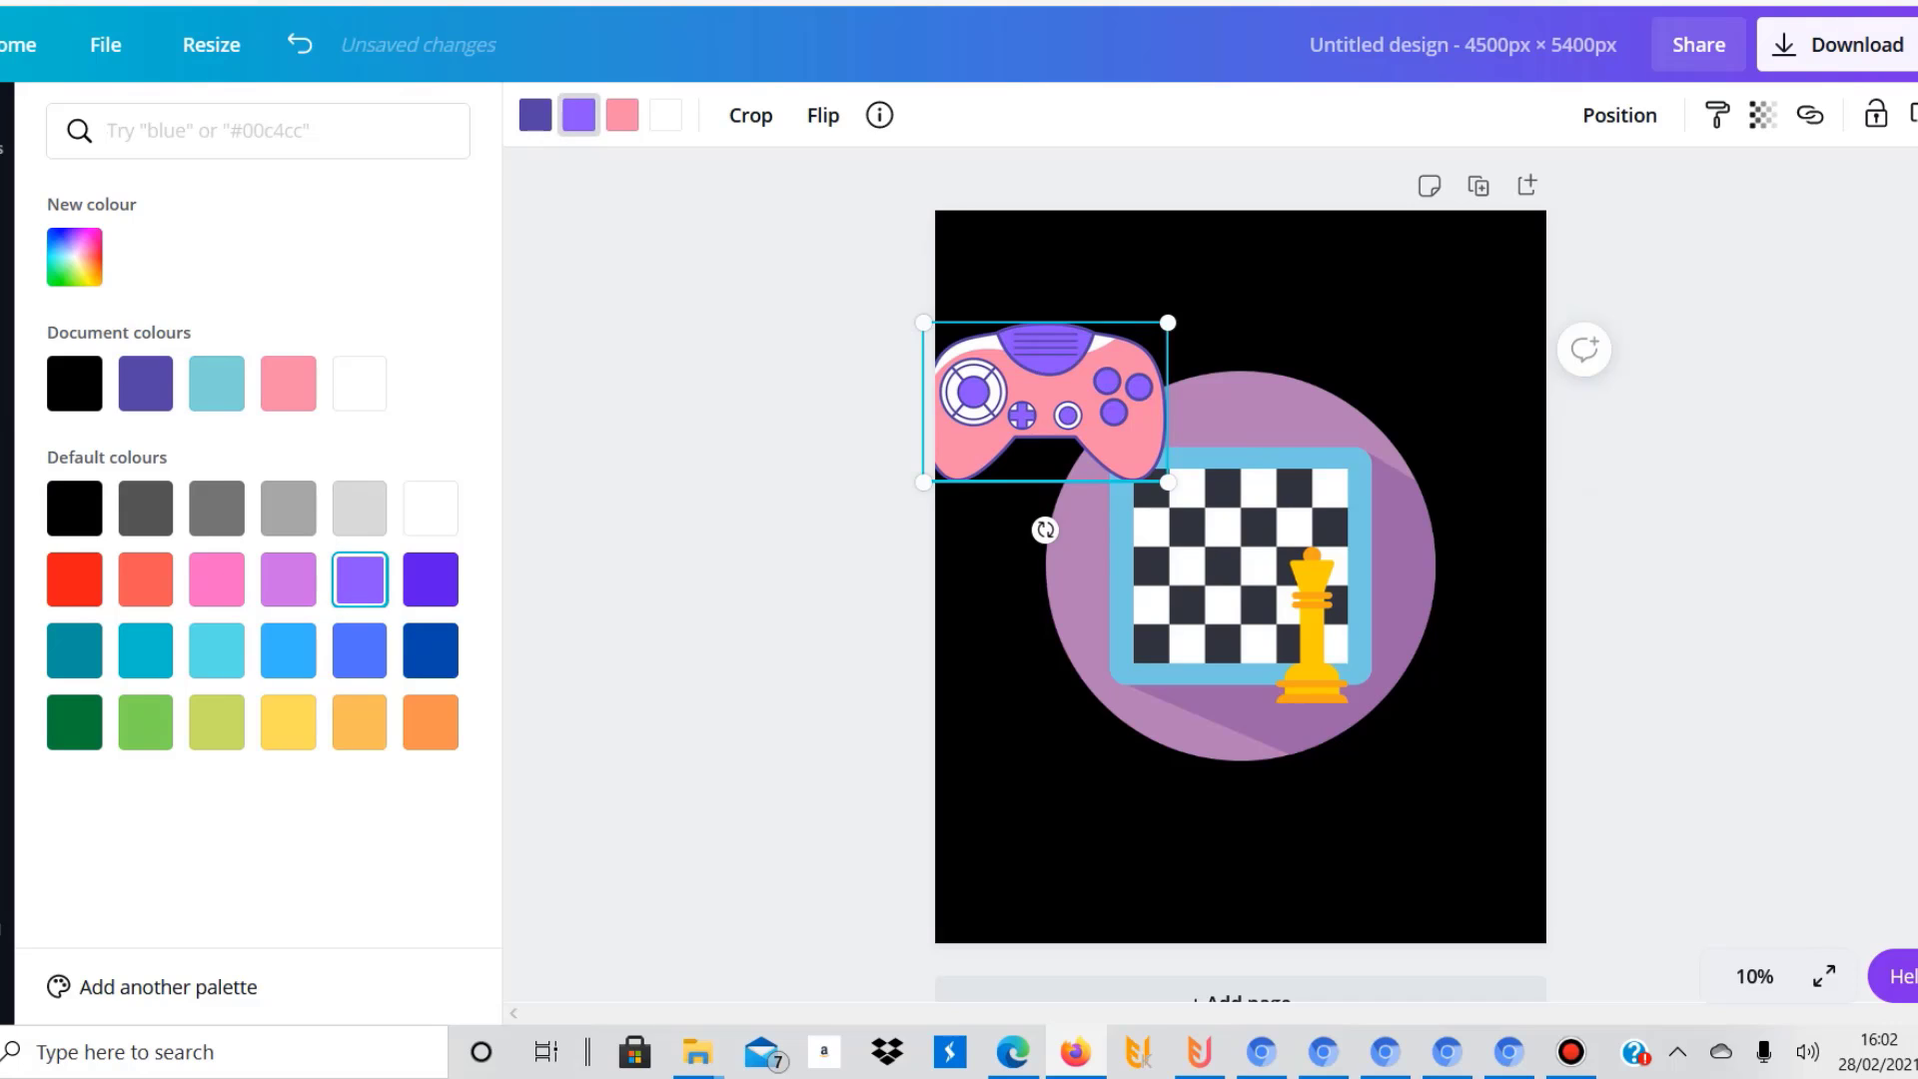
{"action": "left_click", "coordinate": [623, 115]}
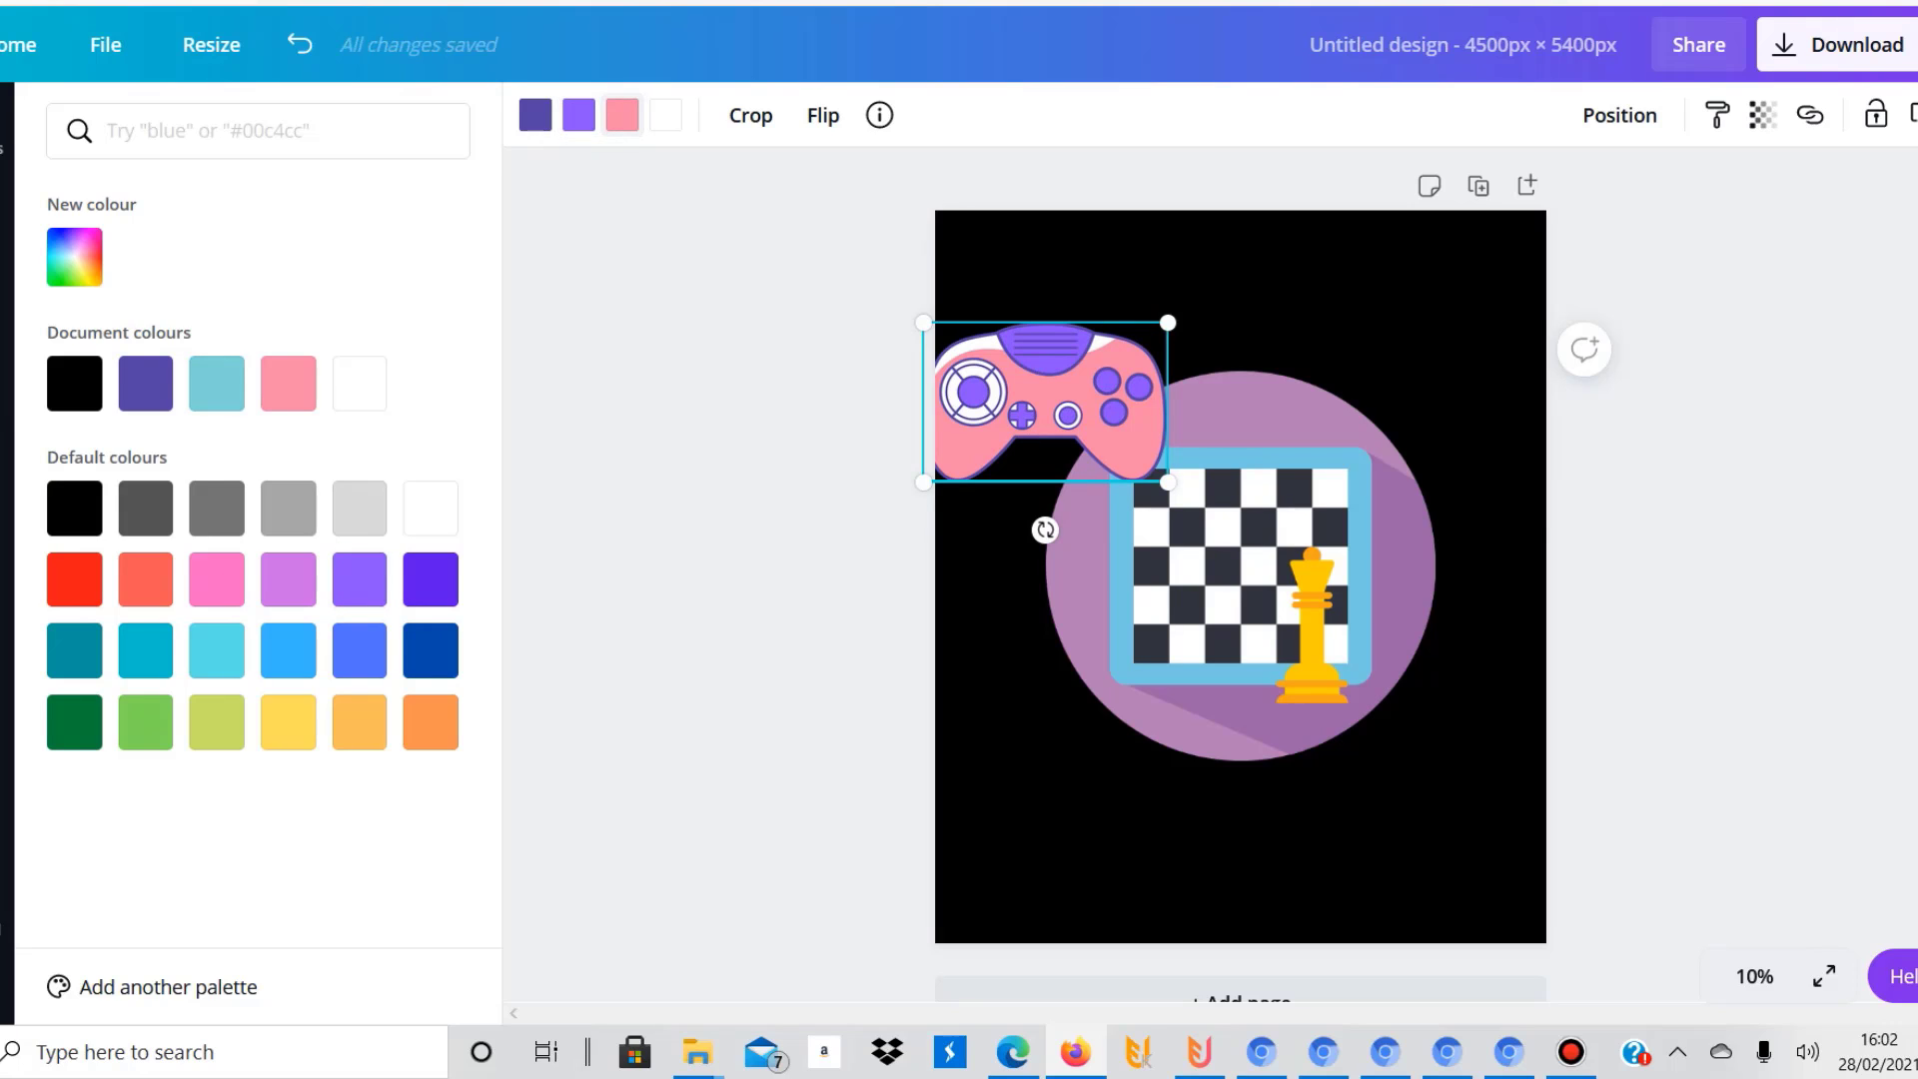
{"action": "left_click", "coordinate": [360, 650]}
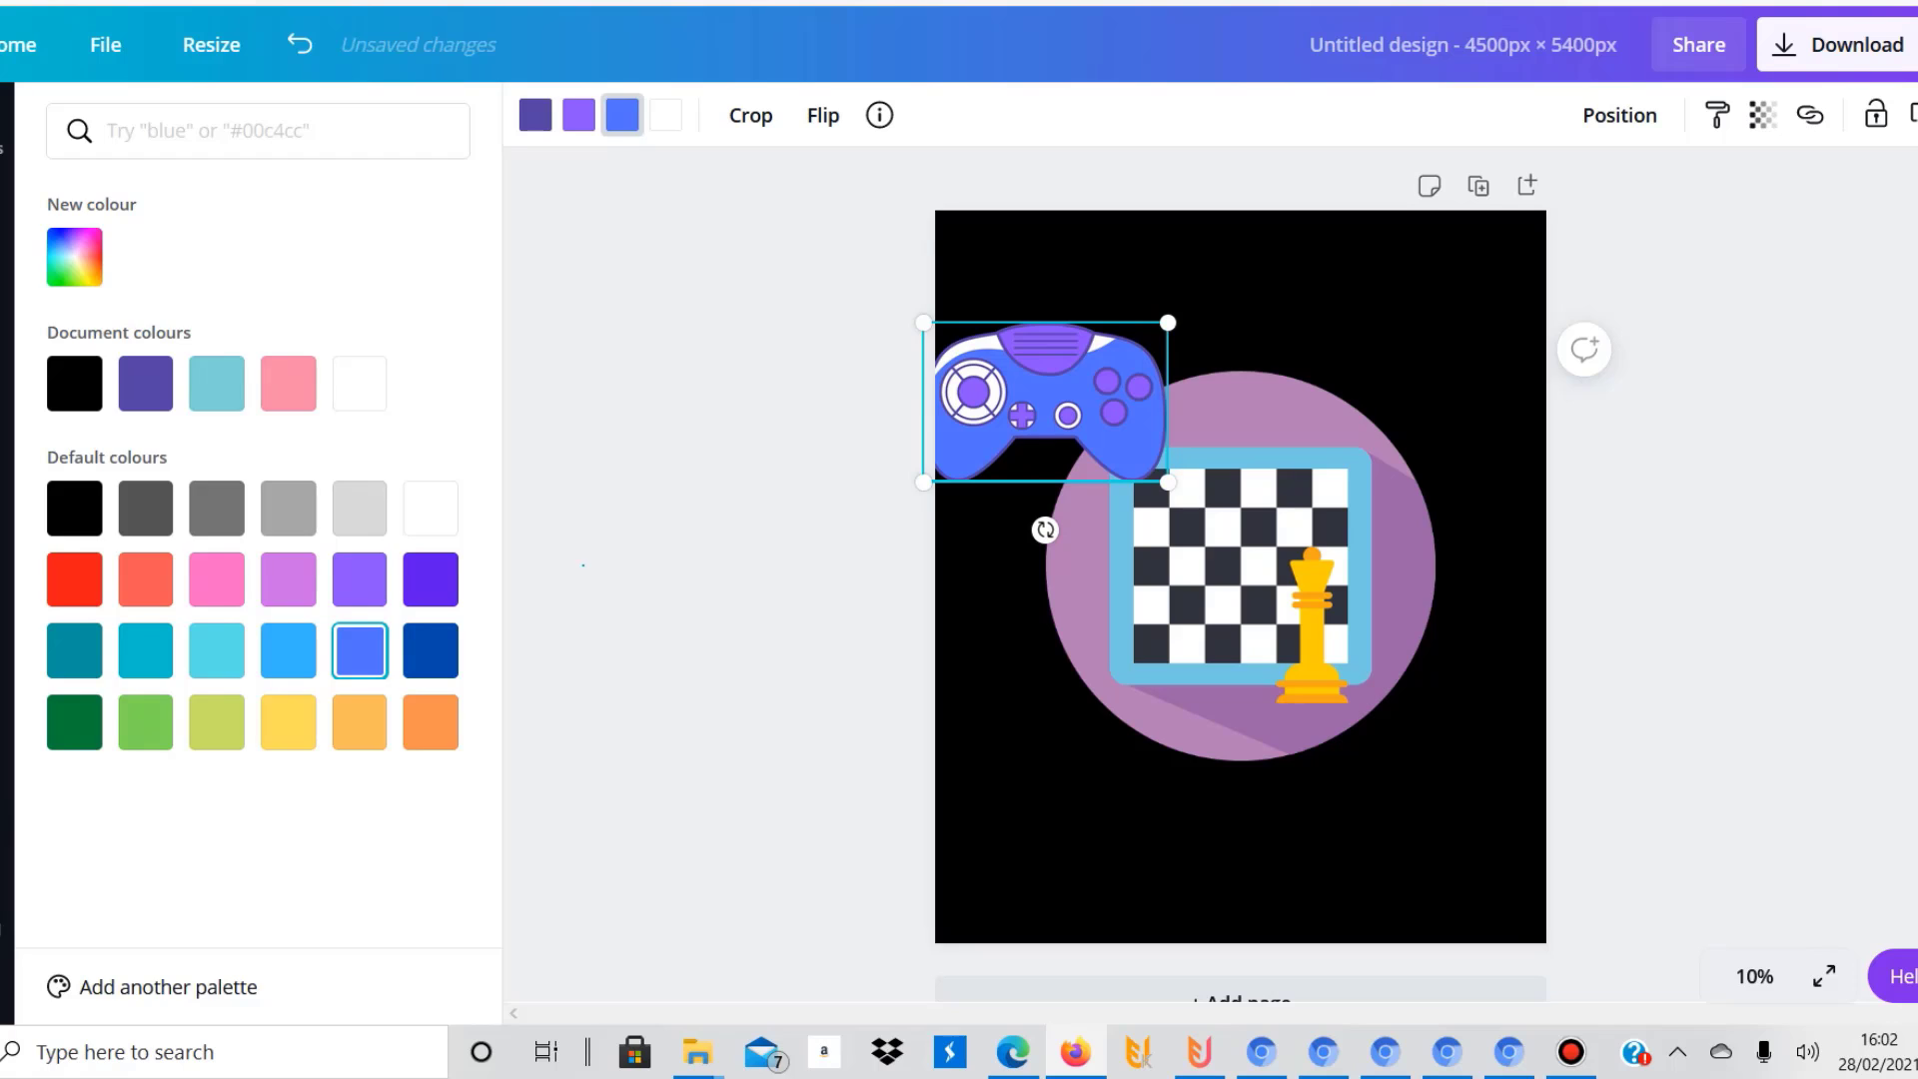
{"action": "left_click", "coordinate": [583, 565]}
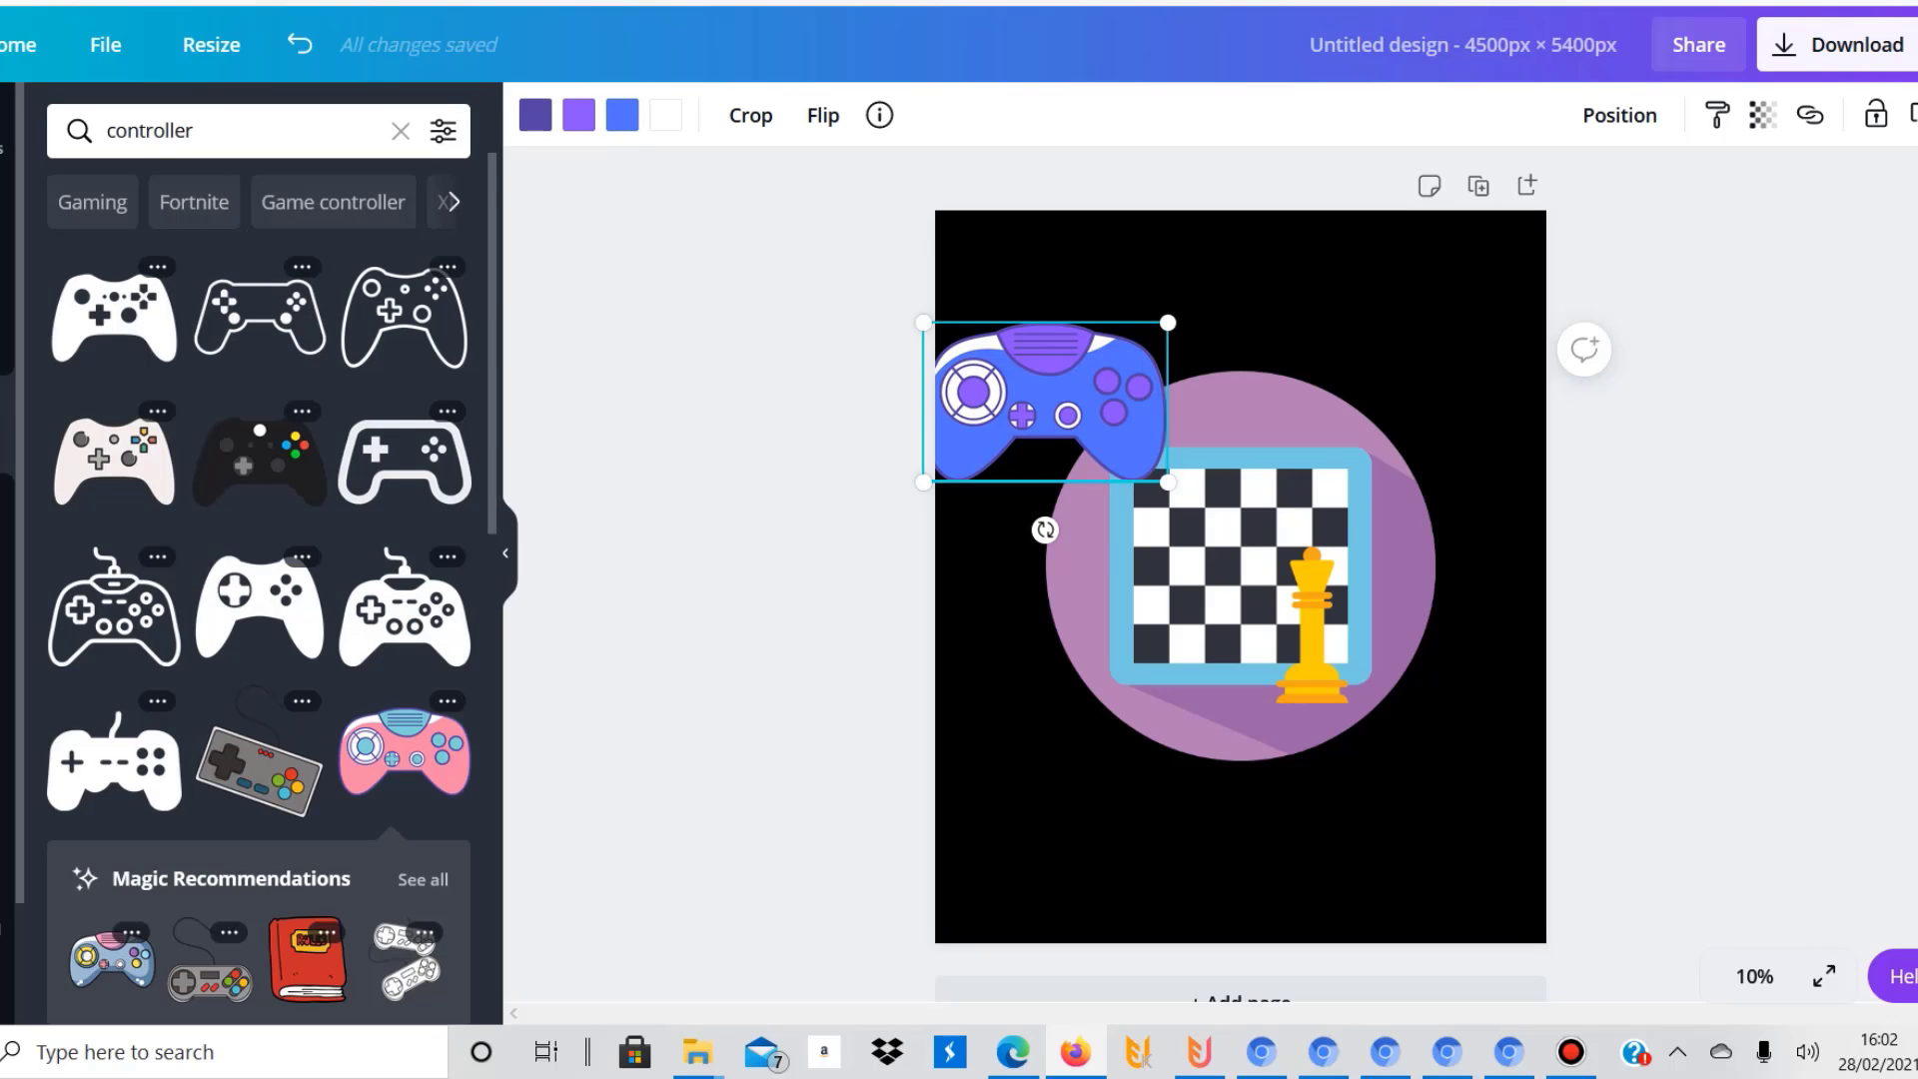
{"action": "key", "text": "Delete"}
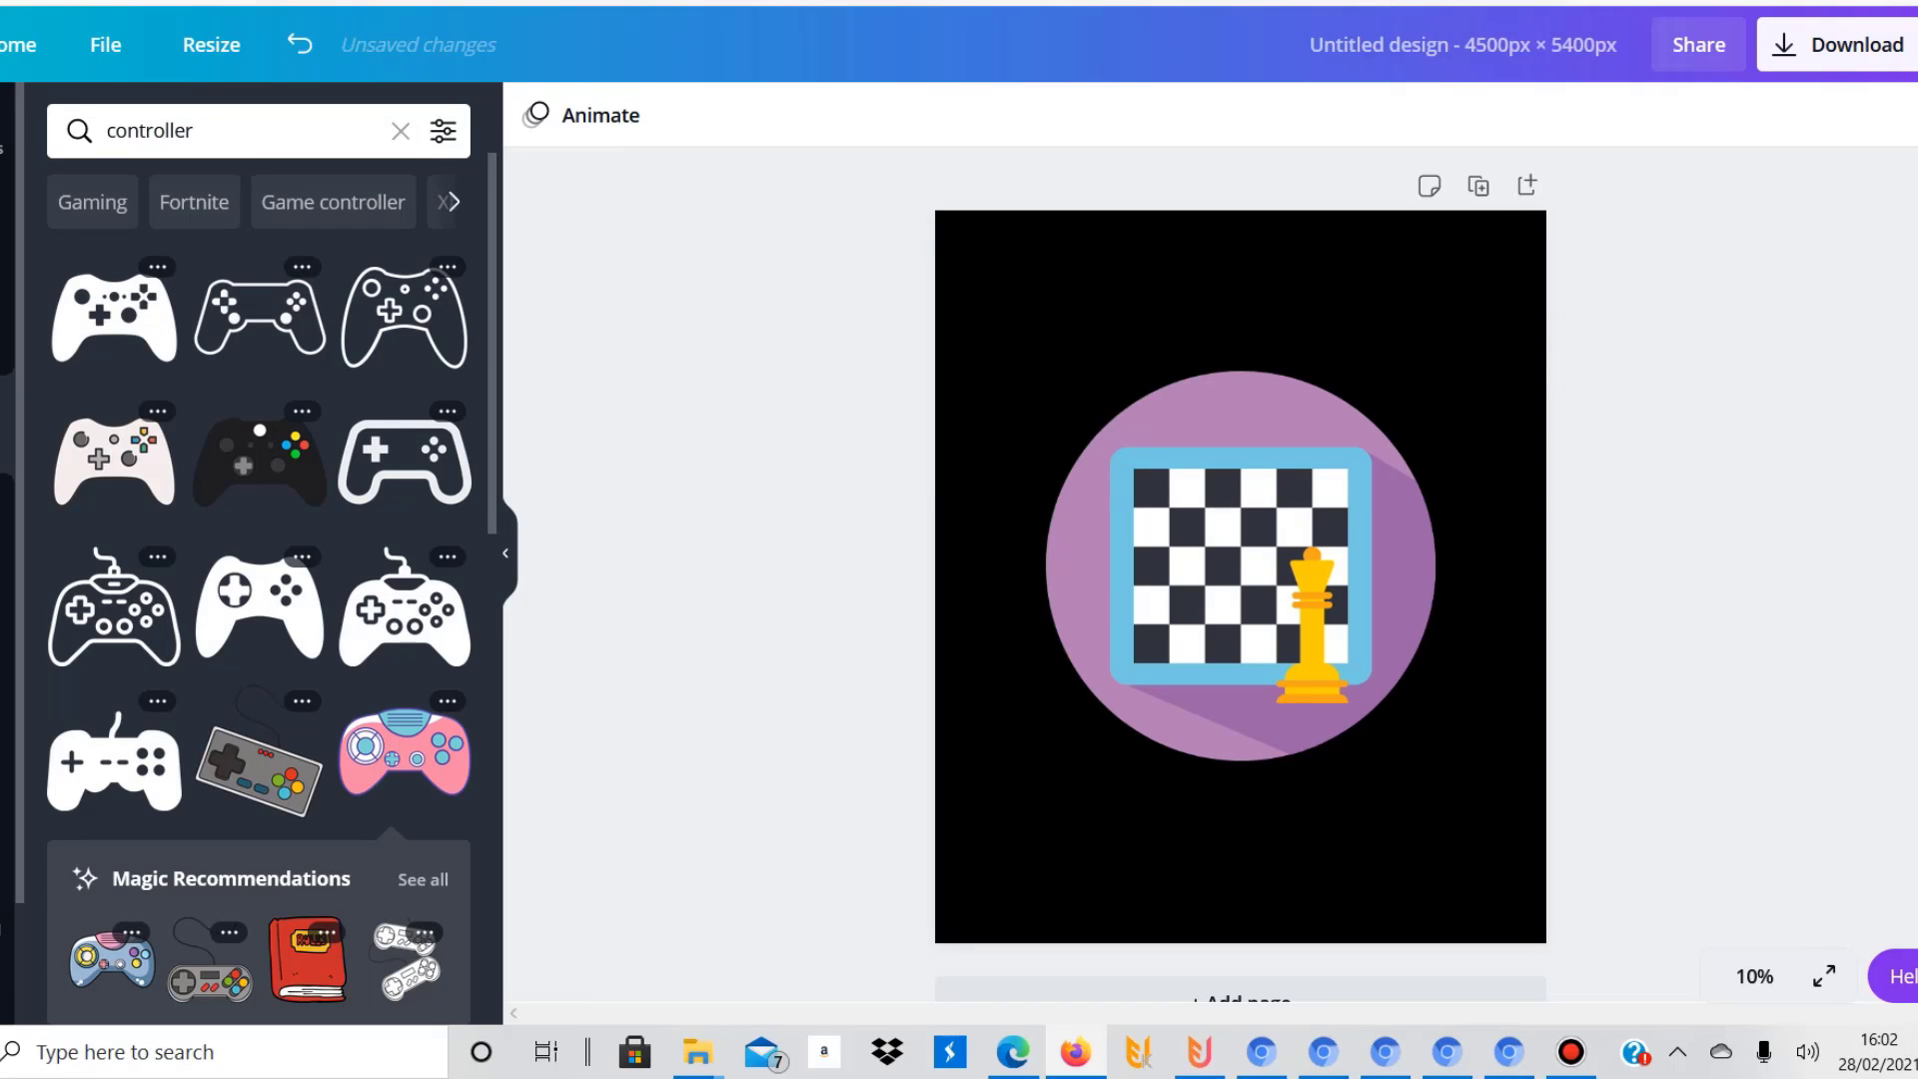
Enlarge the round chess icon to about three quarters of the page width and centre it on the page
{"action": "left_click", "coordinate": [1241, 566]}
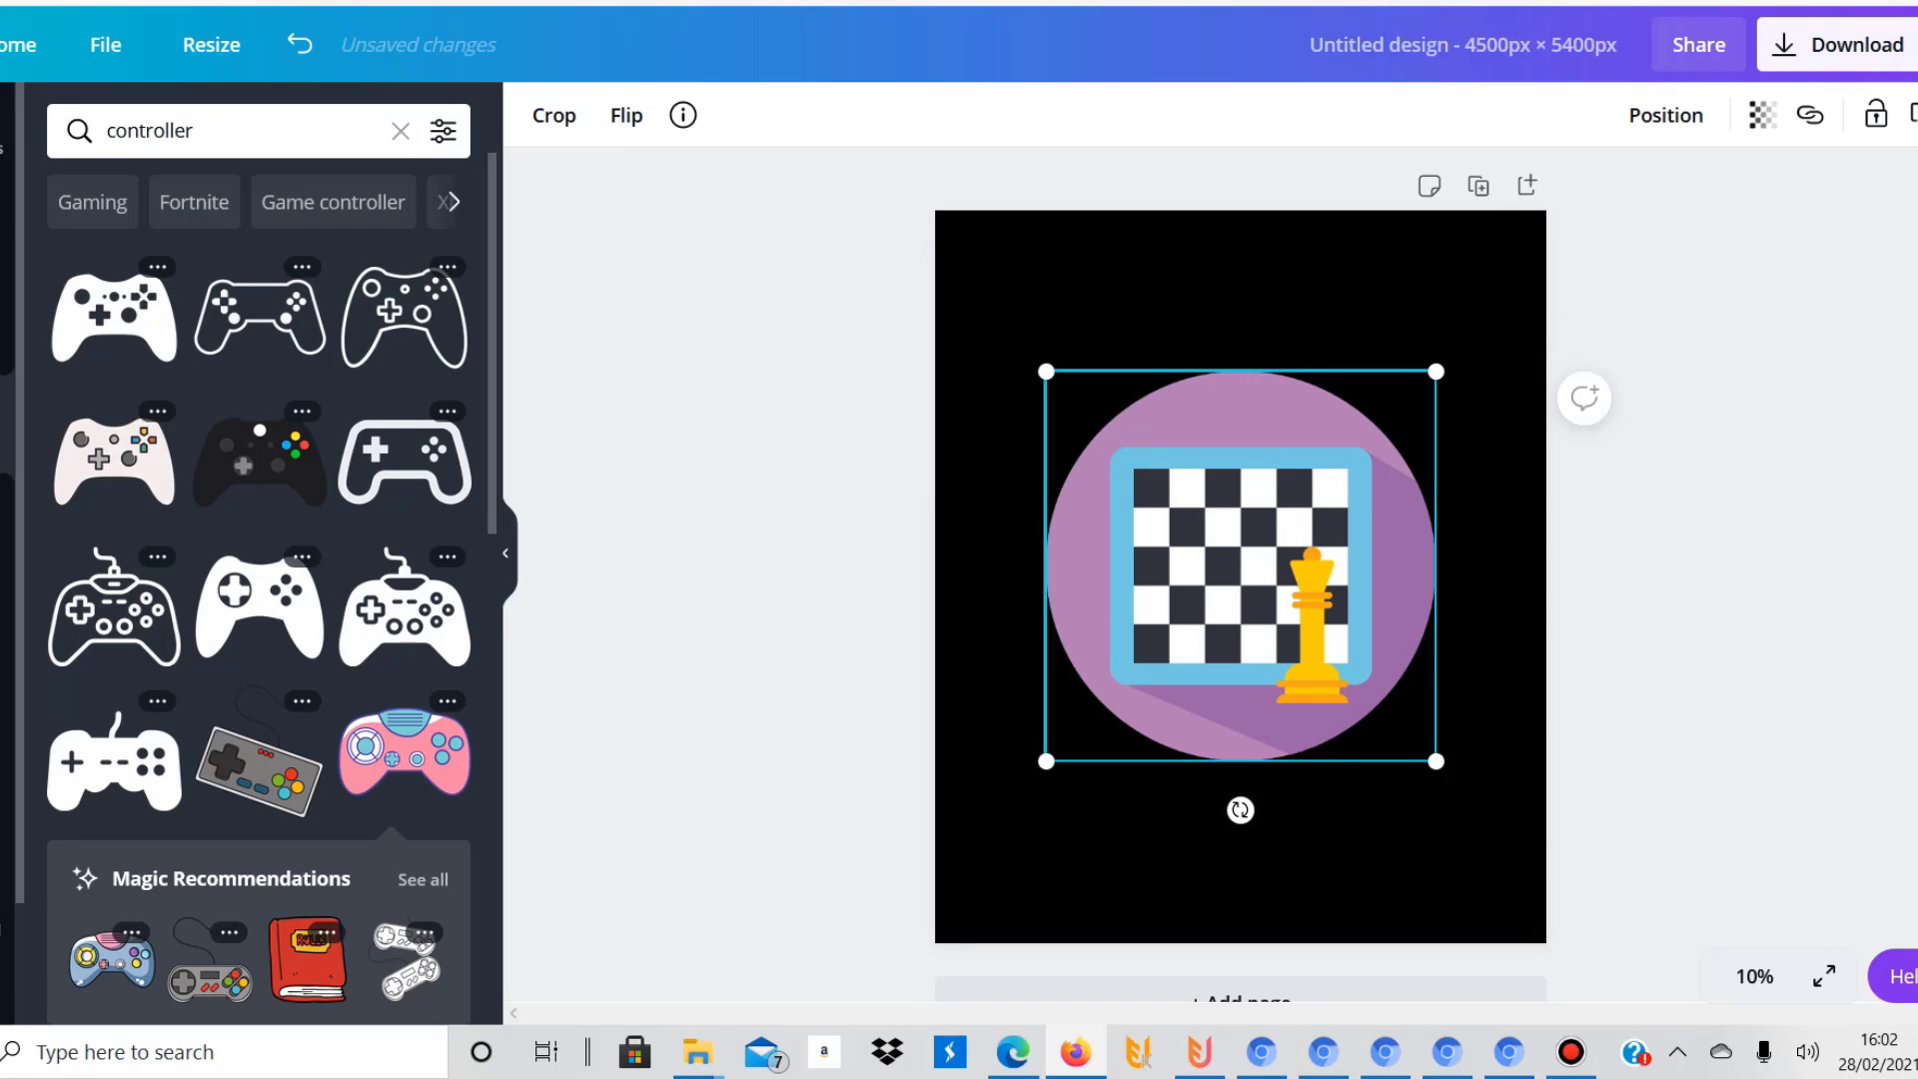
{"action": "left_click_drag", "start_coordinate": [1436, 761], "coordinate": [1512, 838]}
{"action": "left_click_drag", "start_coordinate": [1369, 649], "coordinate": [1332, 606]}
{"action": "left_click", "coordinate": [1698, 609]}
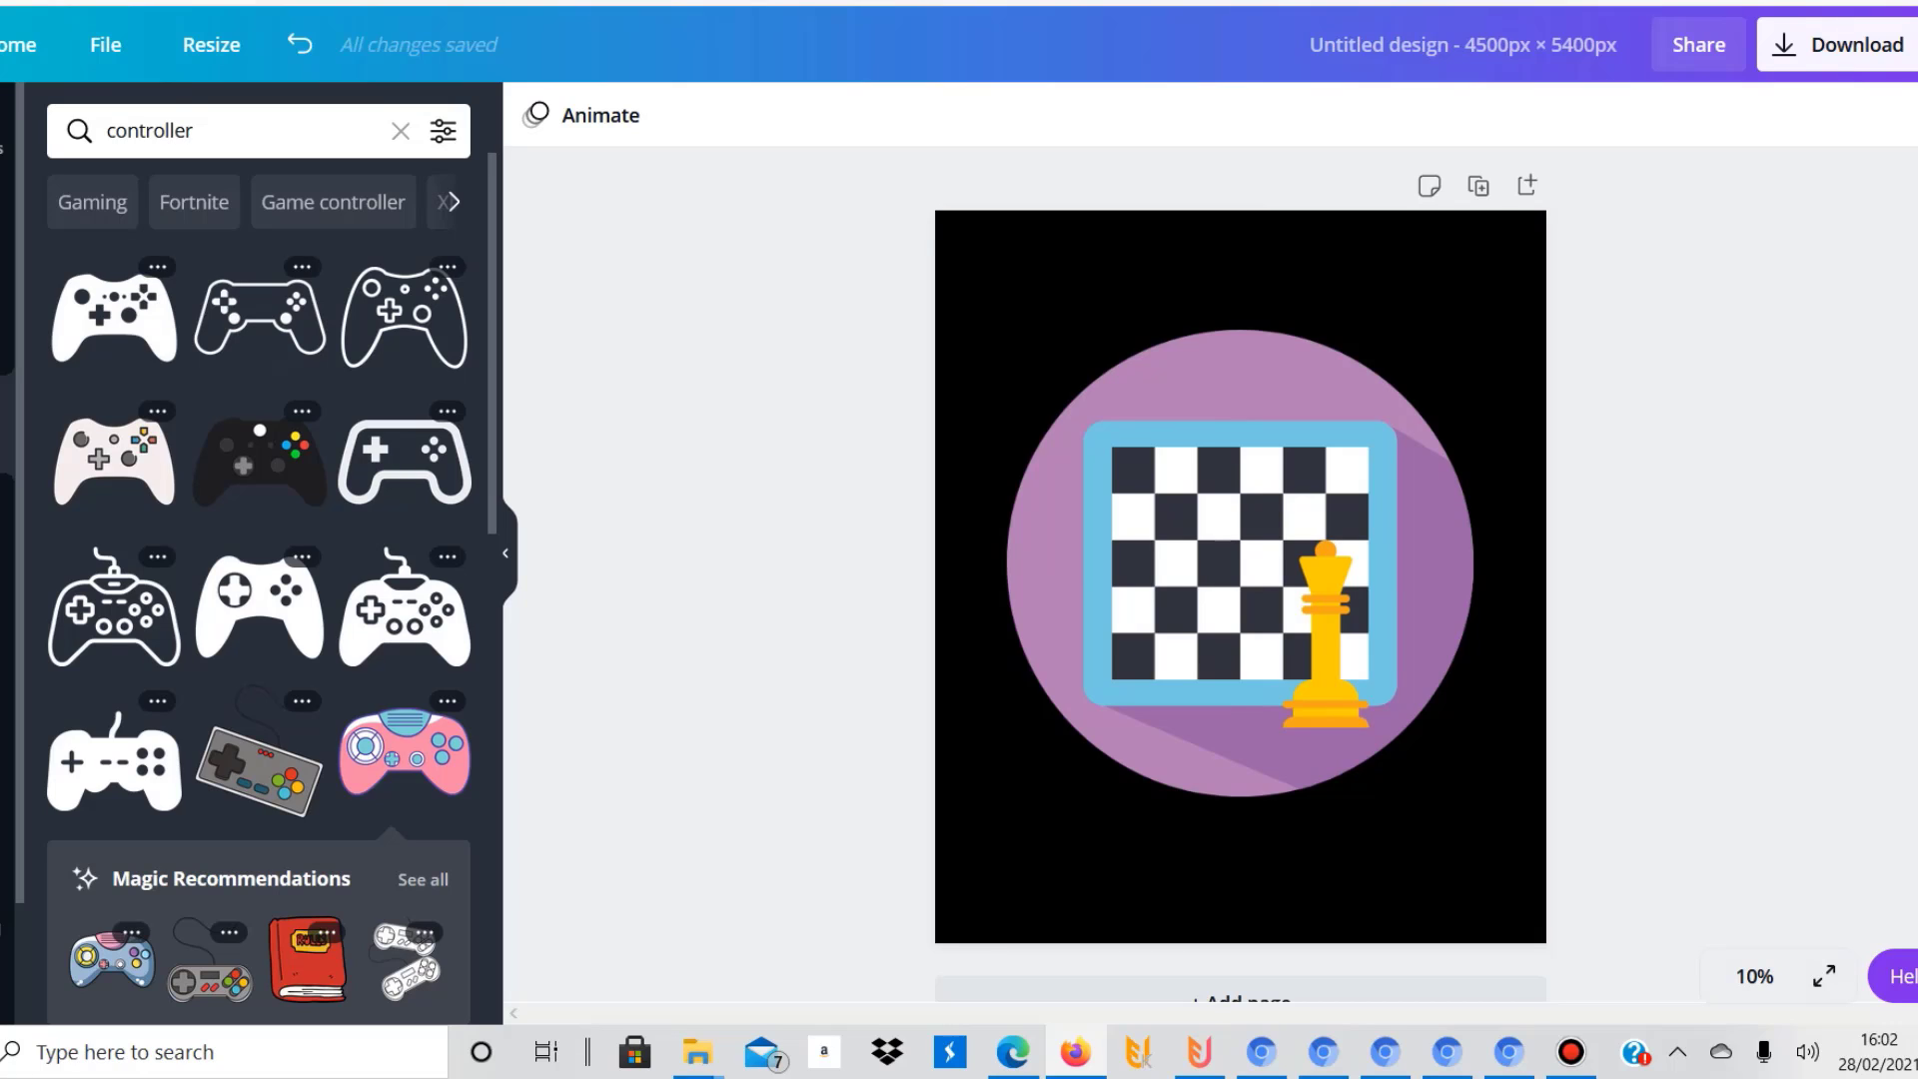
Search the elements library for "vintage backgrounds"
{"action": "left_click", "coordinate": [6, 327]}
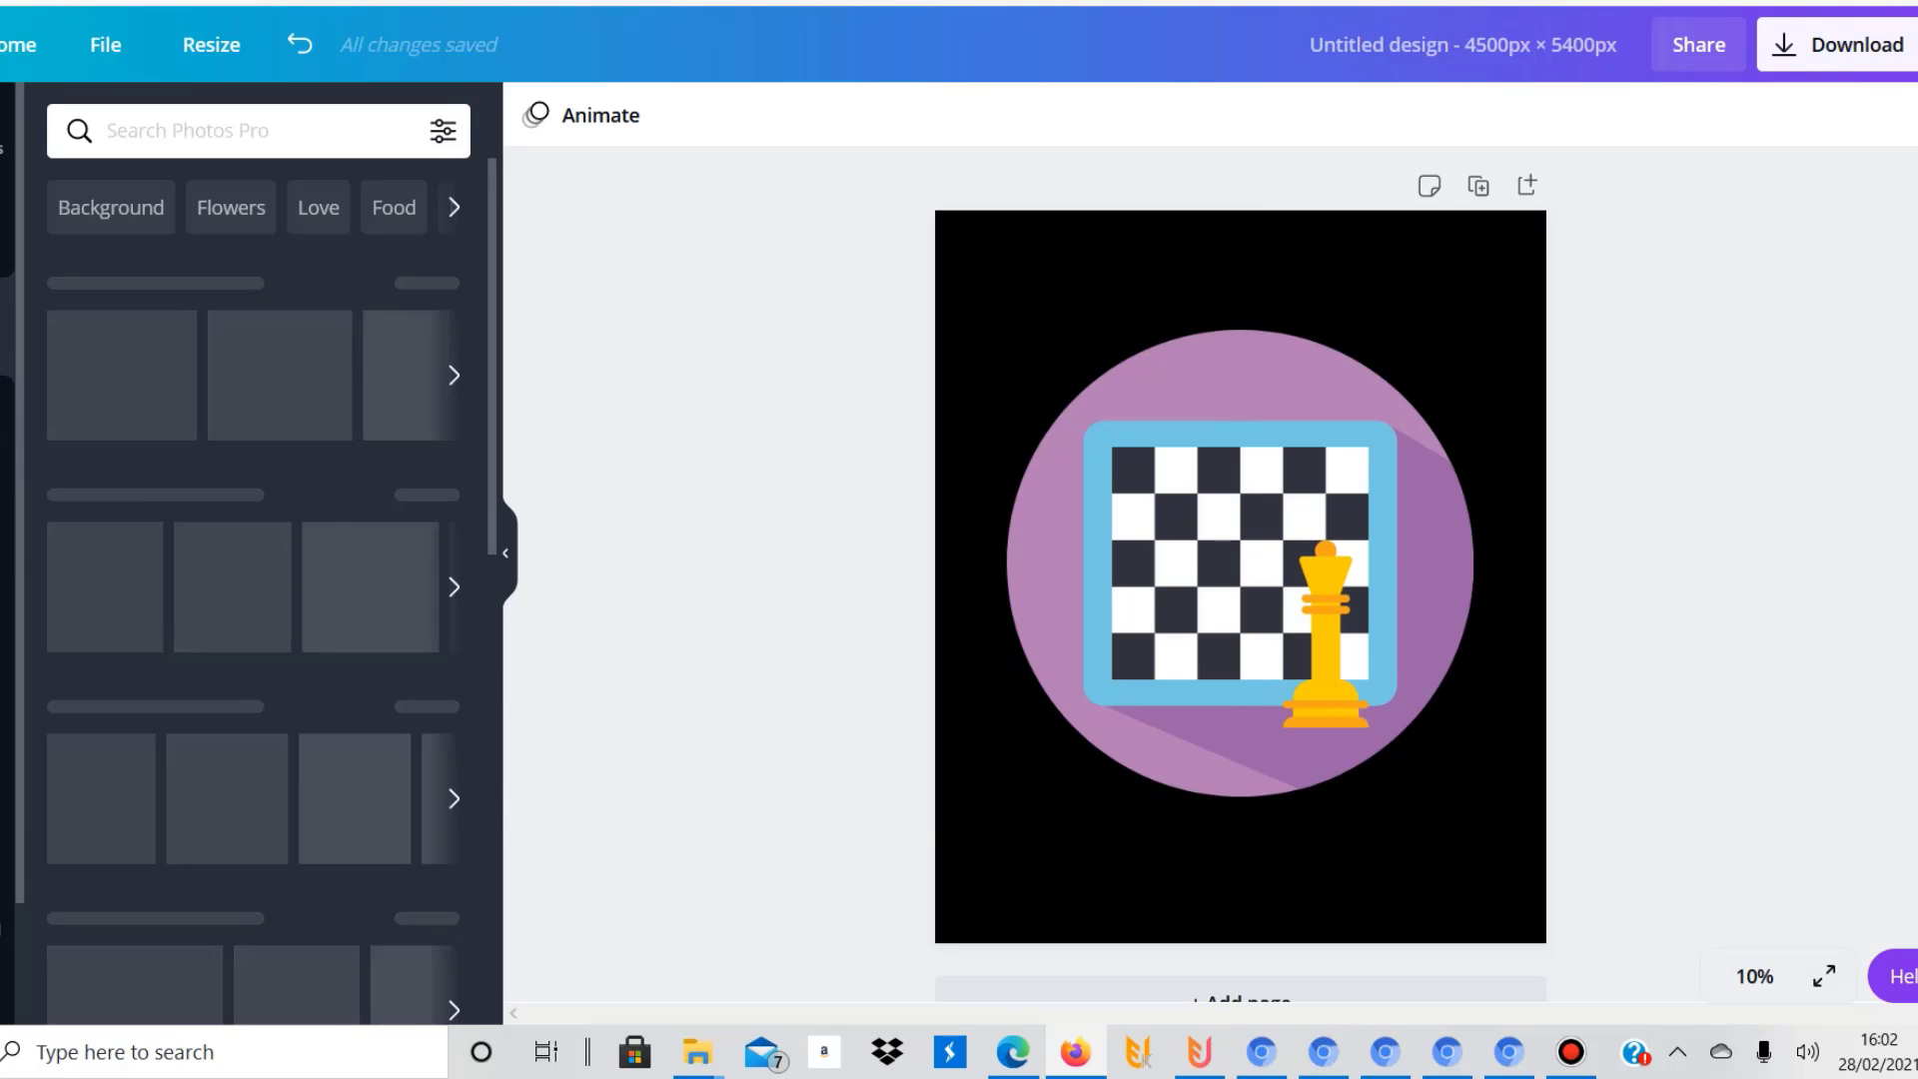
{"action": "left_click", "coordinate": [6, 424]}
{"action": "left_click", "coordinate": [218, 131]}
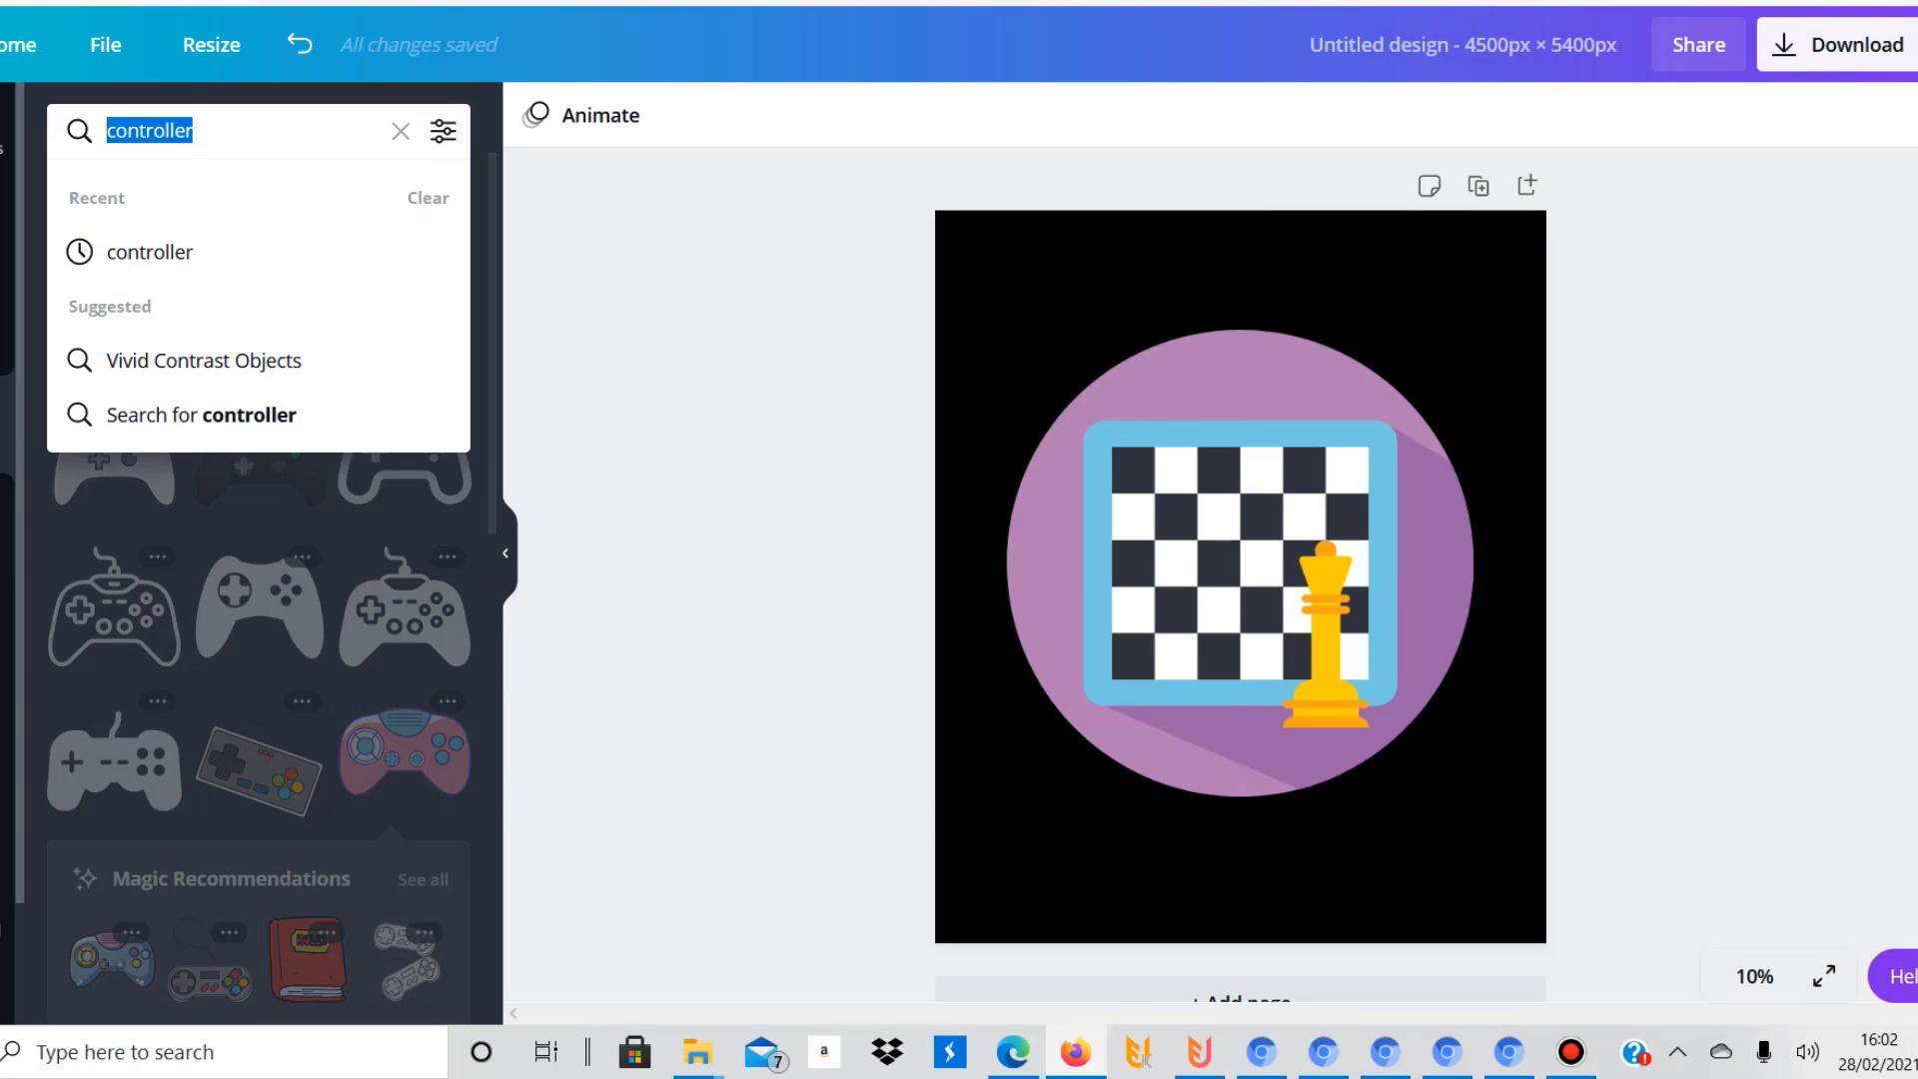
{"action": "type", "text": "vintag"}
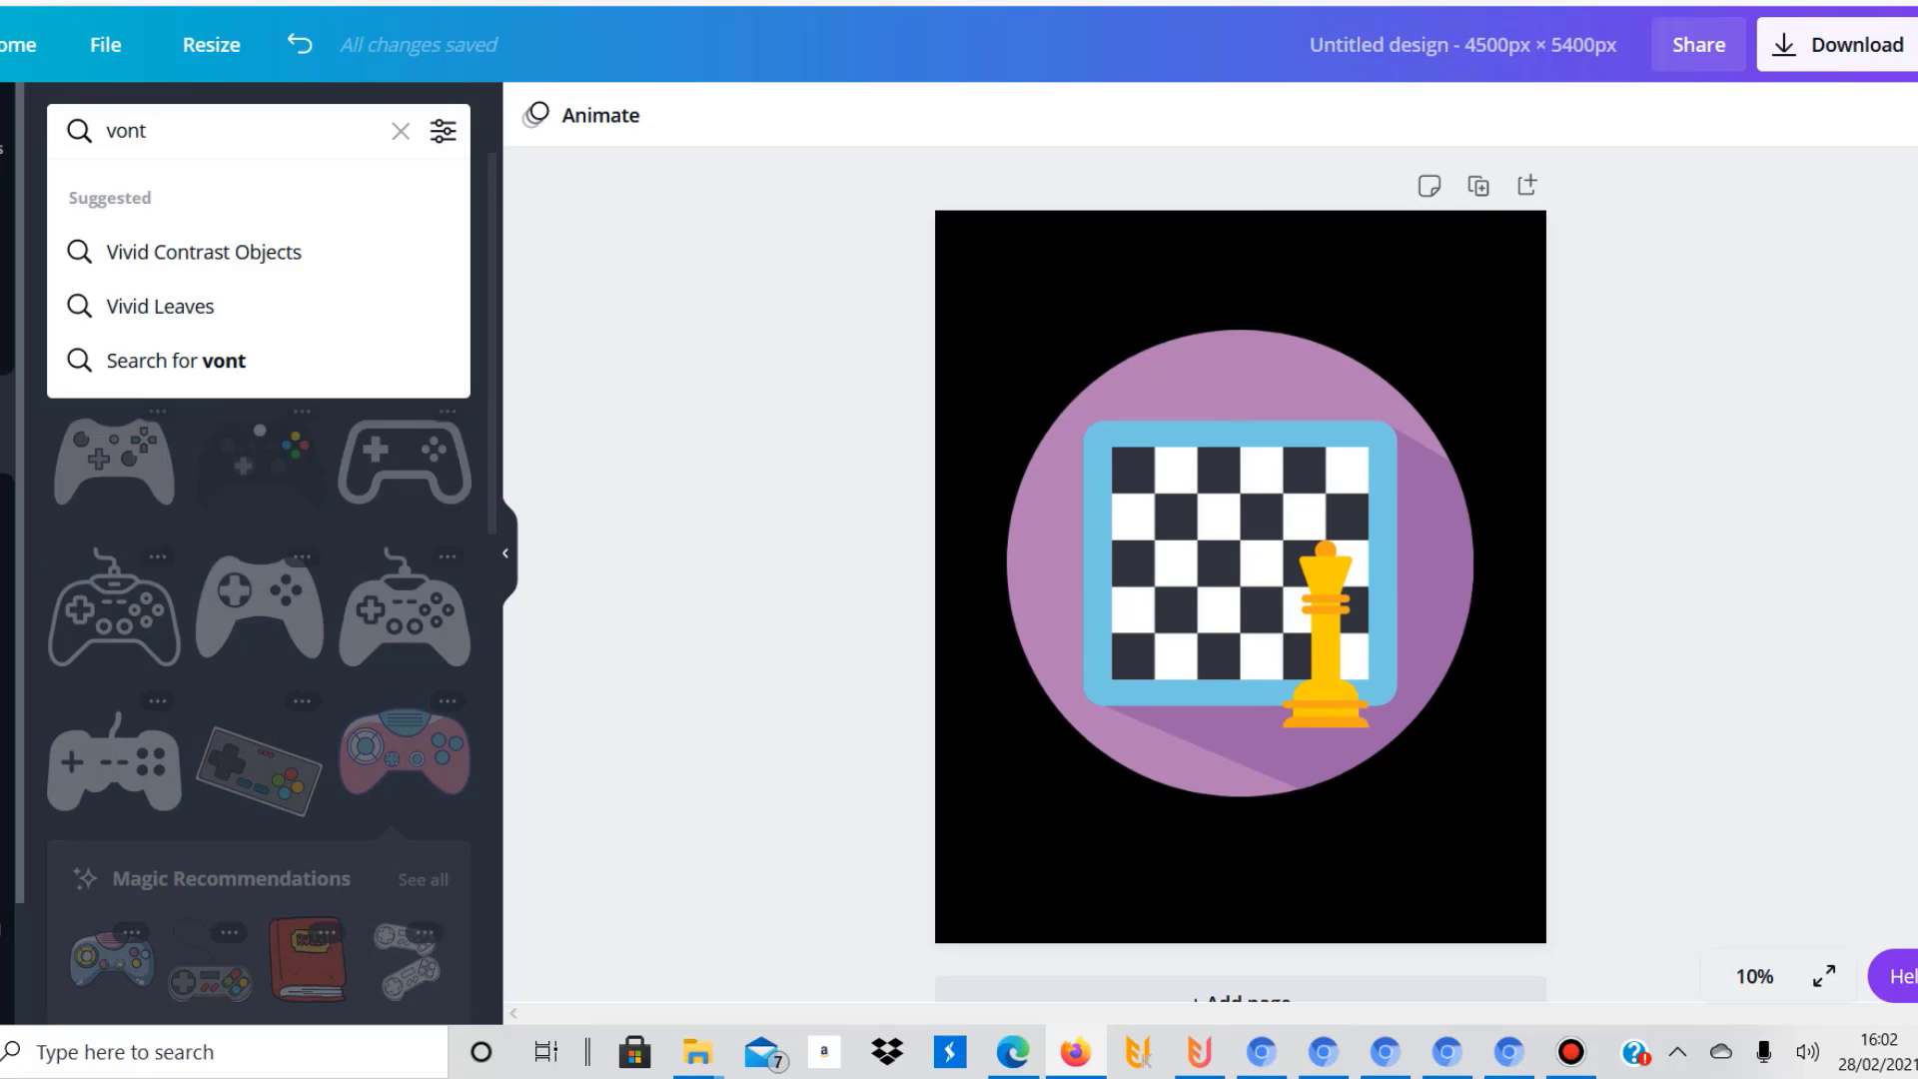
{"action": "type", "text": "e bac"}
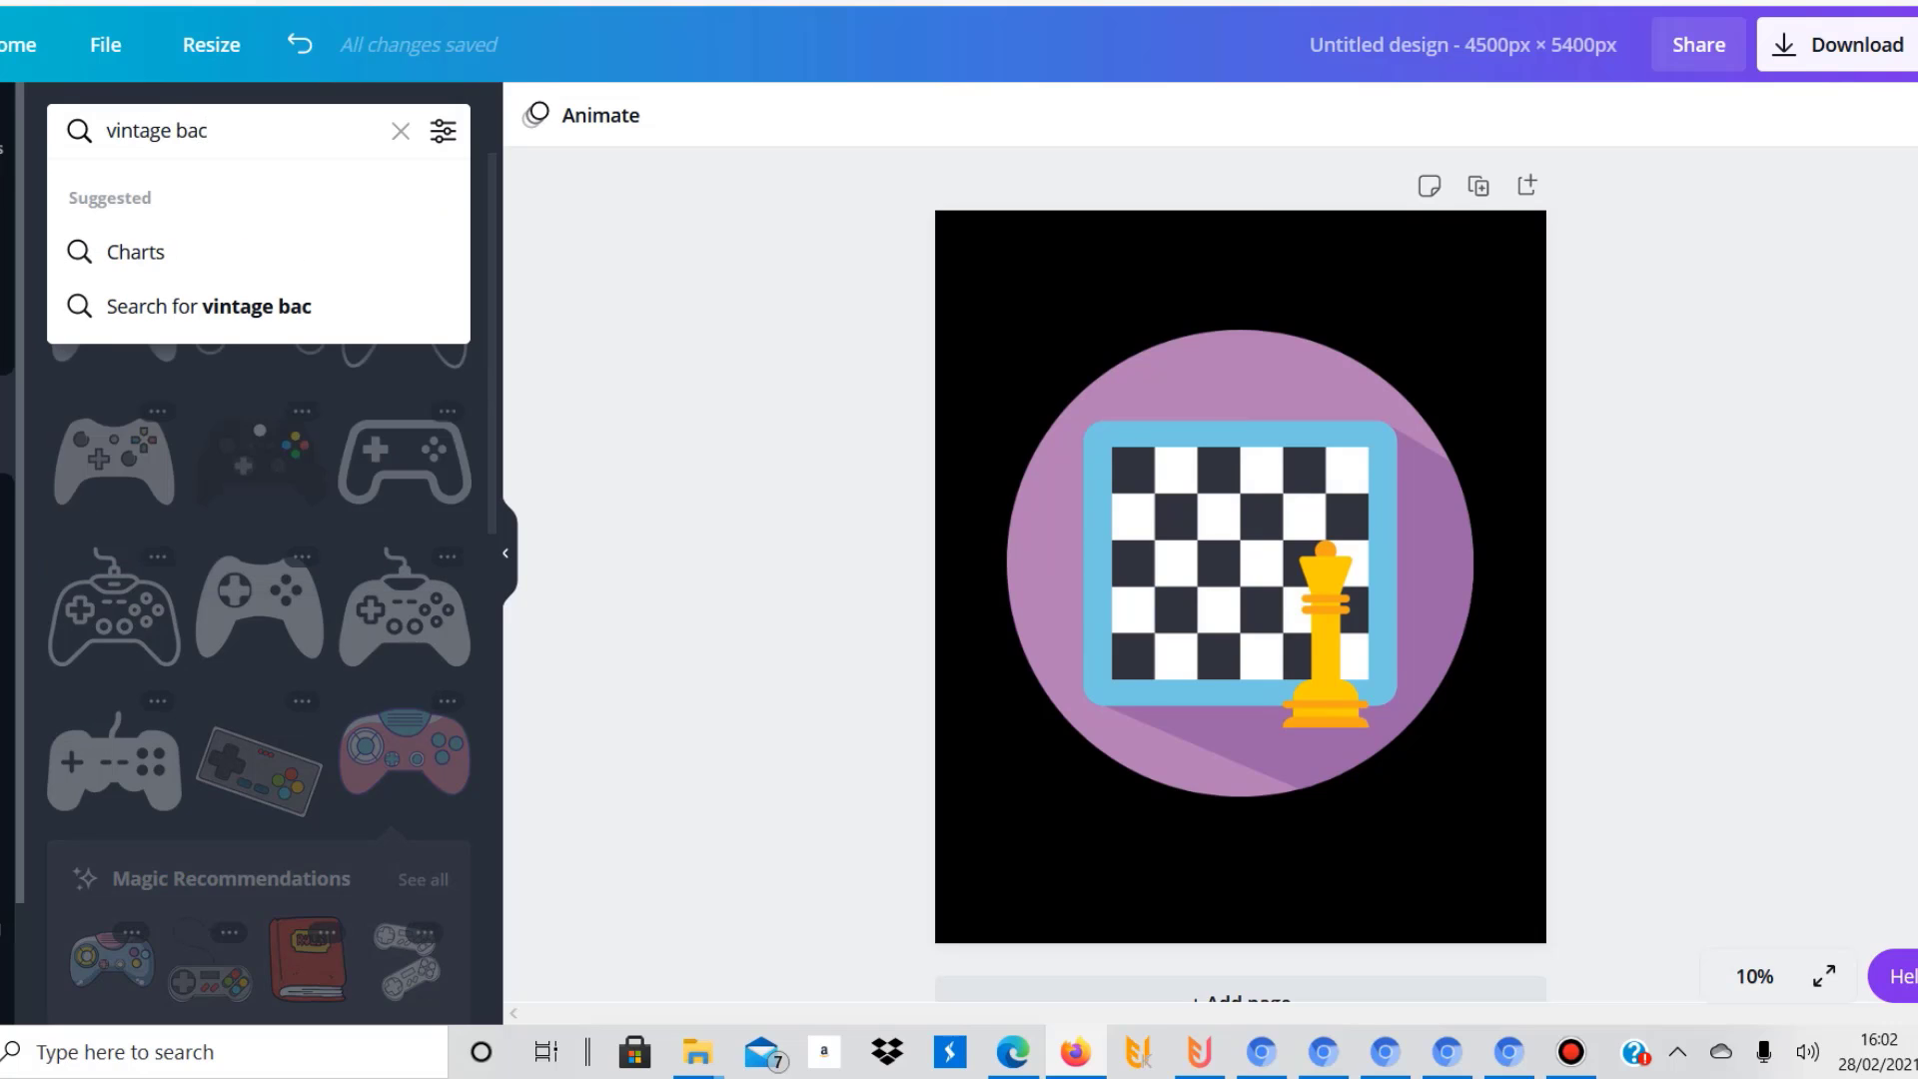
{"action": "type", "text": "kgrounds"}
{"action": "key", "text": "Return"}
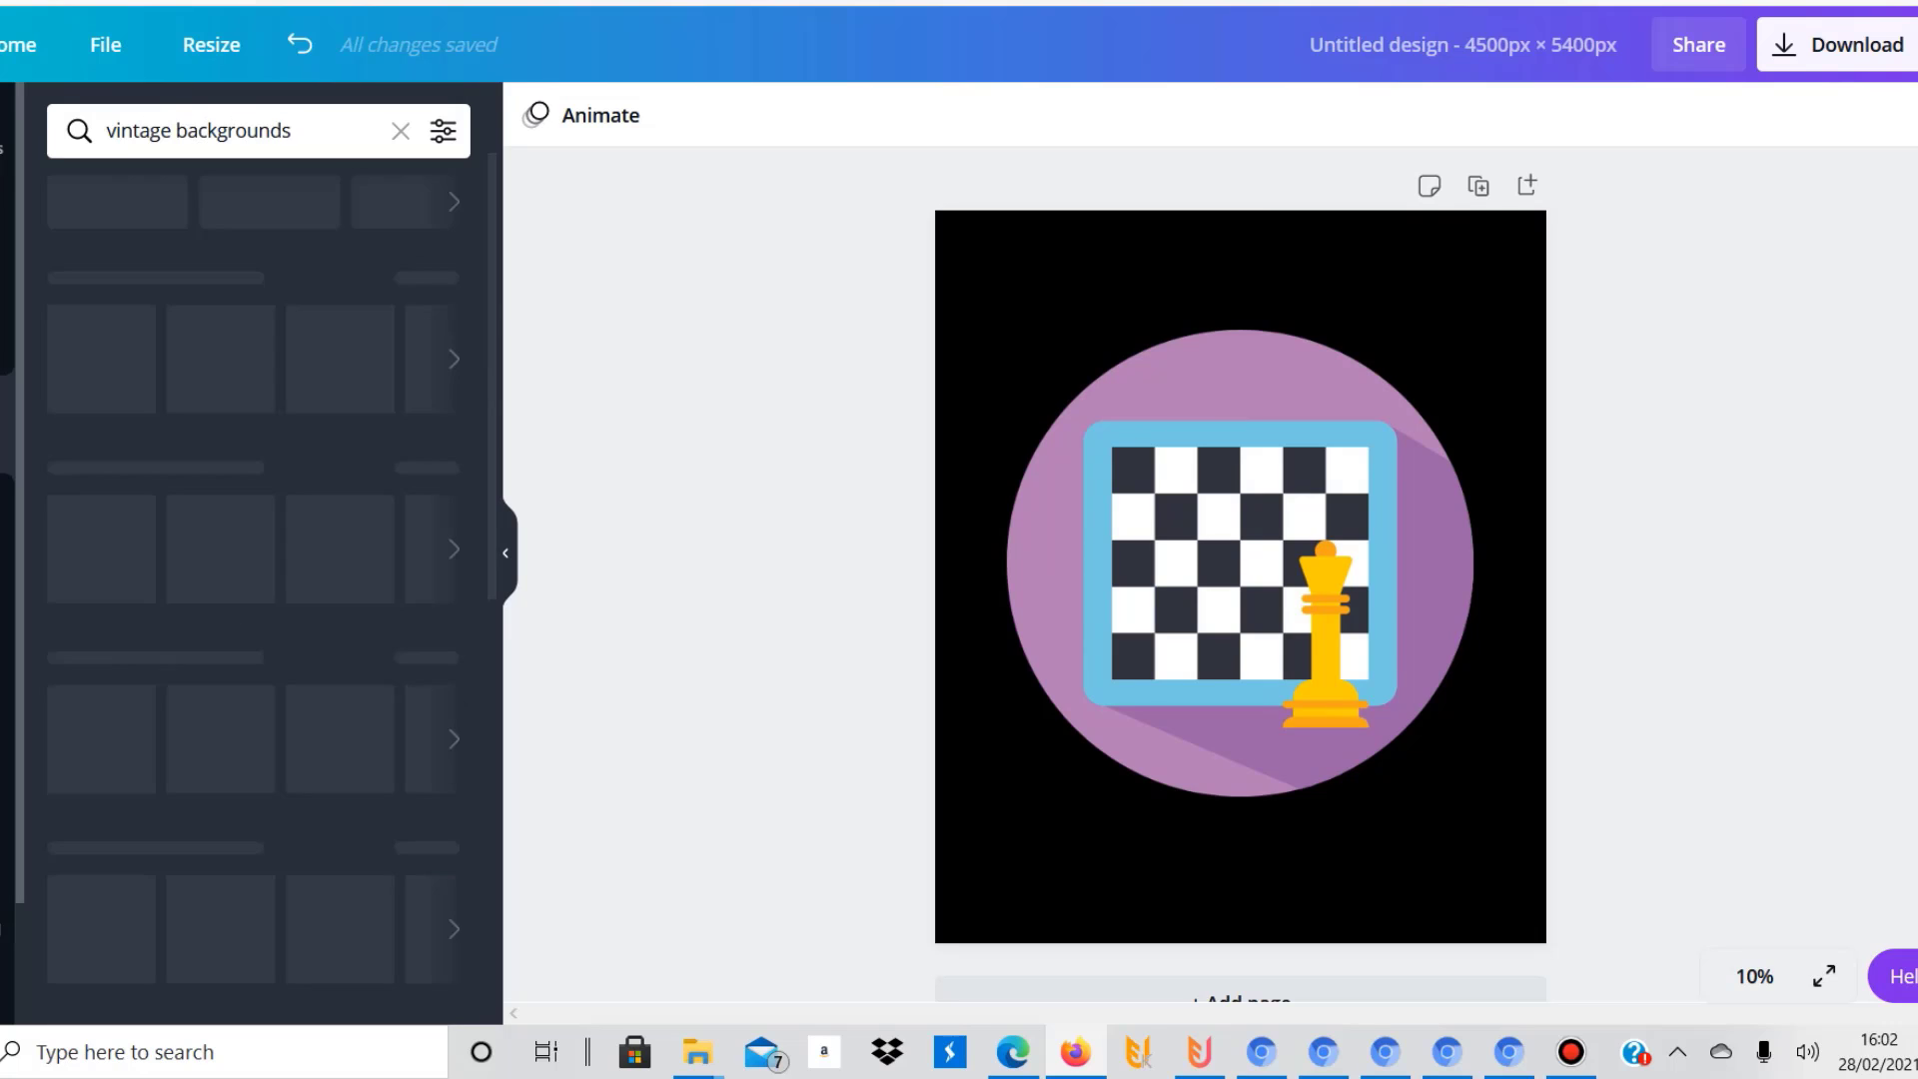
Replace the elements search with "sunset"
{"action": "left_click", "coordinate": [291, 131]}
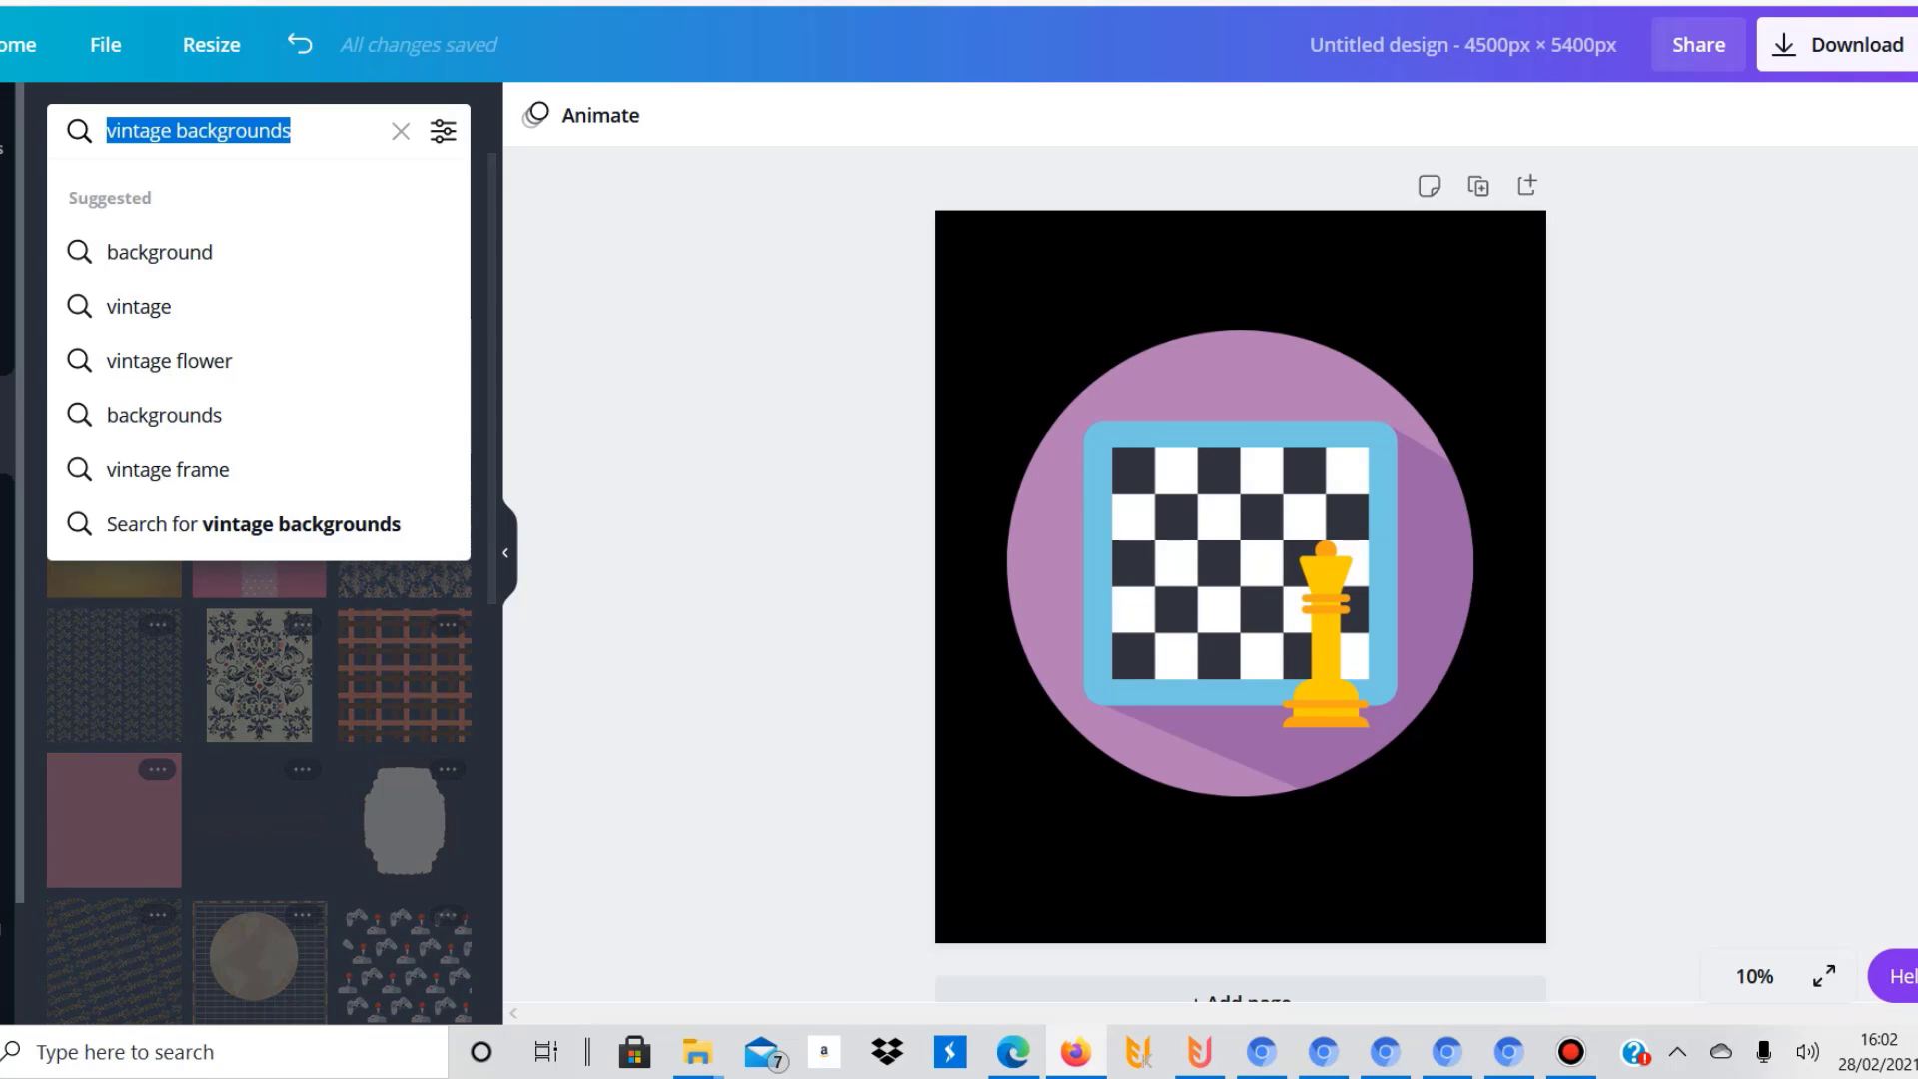
{"action": "type", "text": "sunset"}
{"action": "key", "text": "Return"}
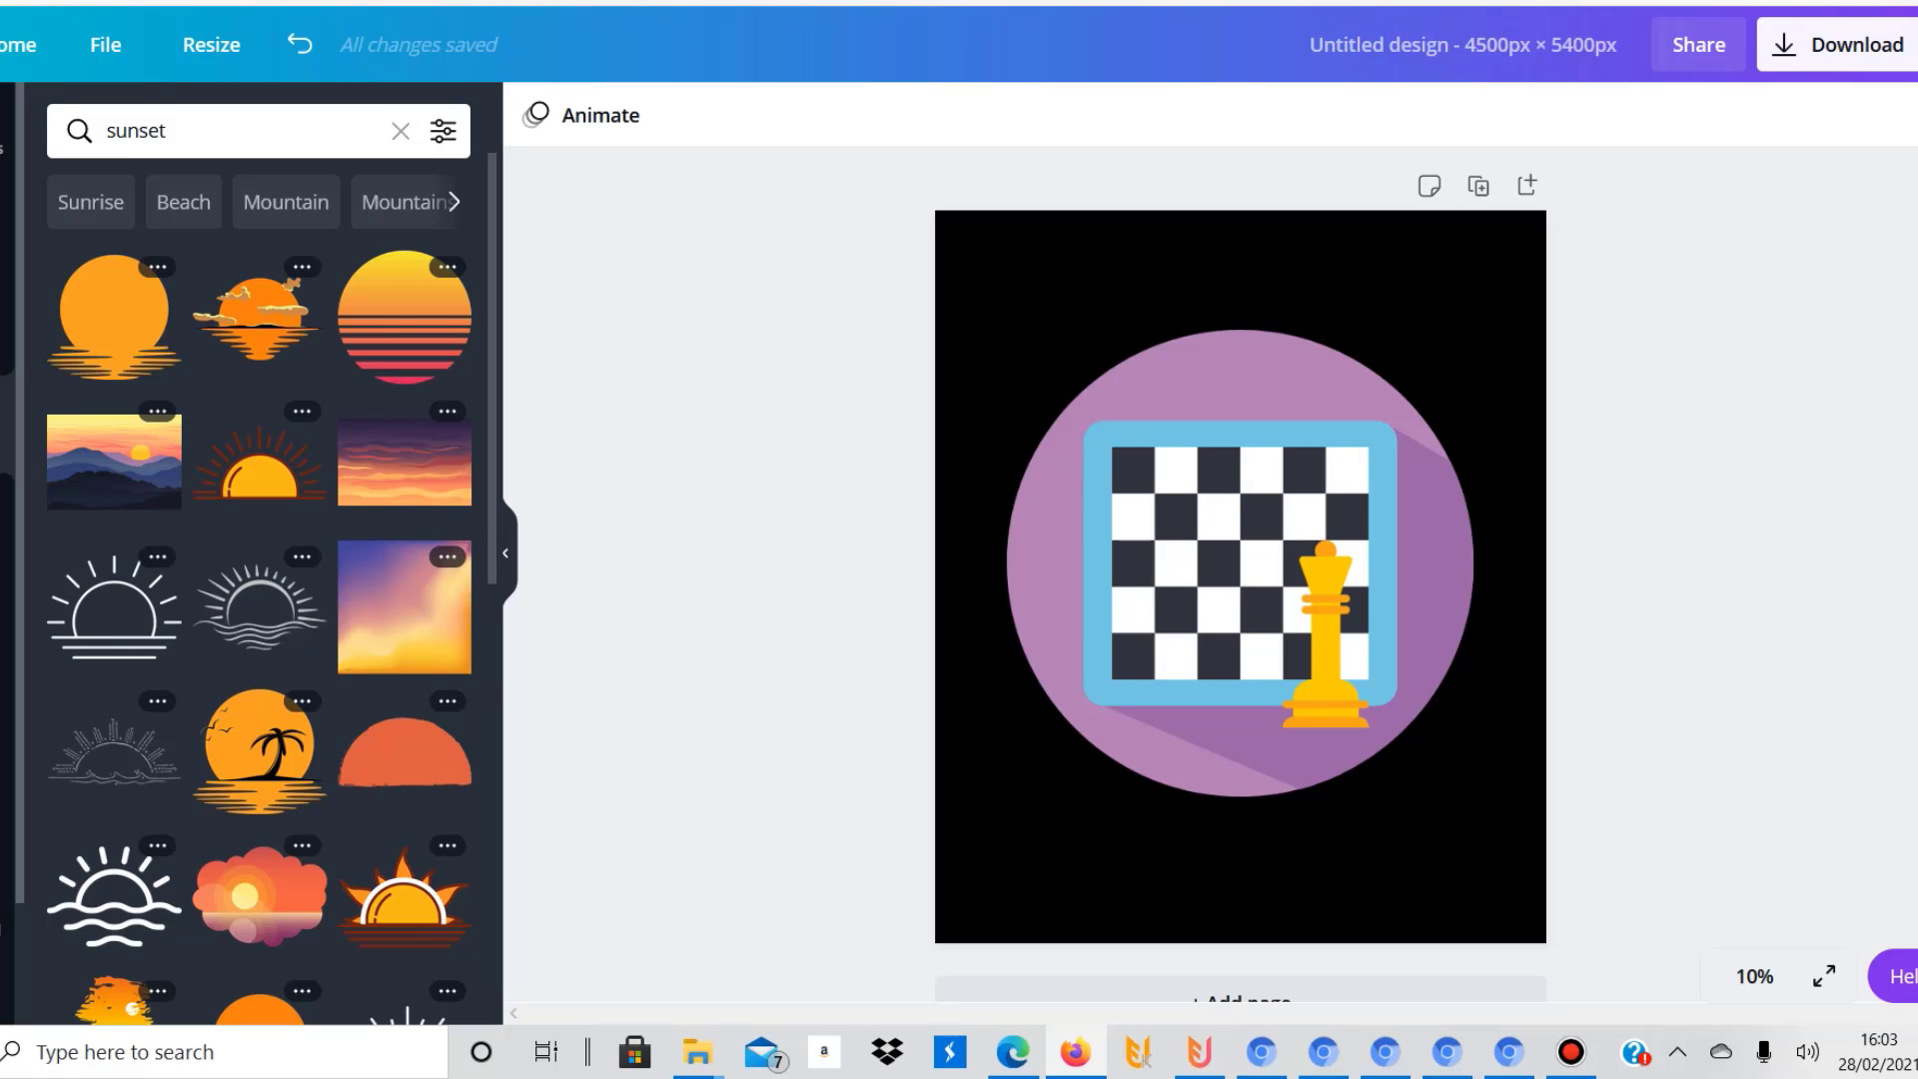
Try the solid orange Pro setting sun over the upper part of the chess icon, and delete it
{"action": "scroll", "coordinate": [259, 590], "scroll_direction": "down", "scroll_amount": 10}
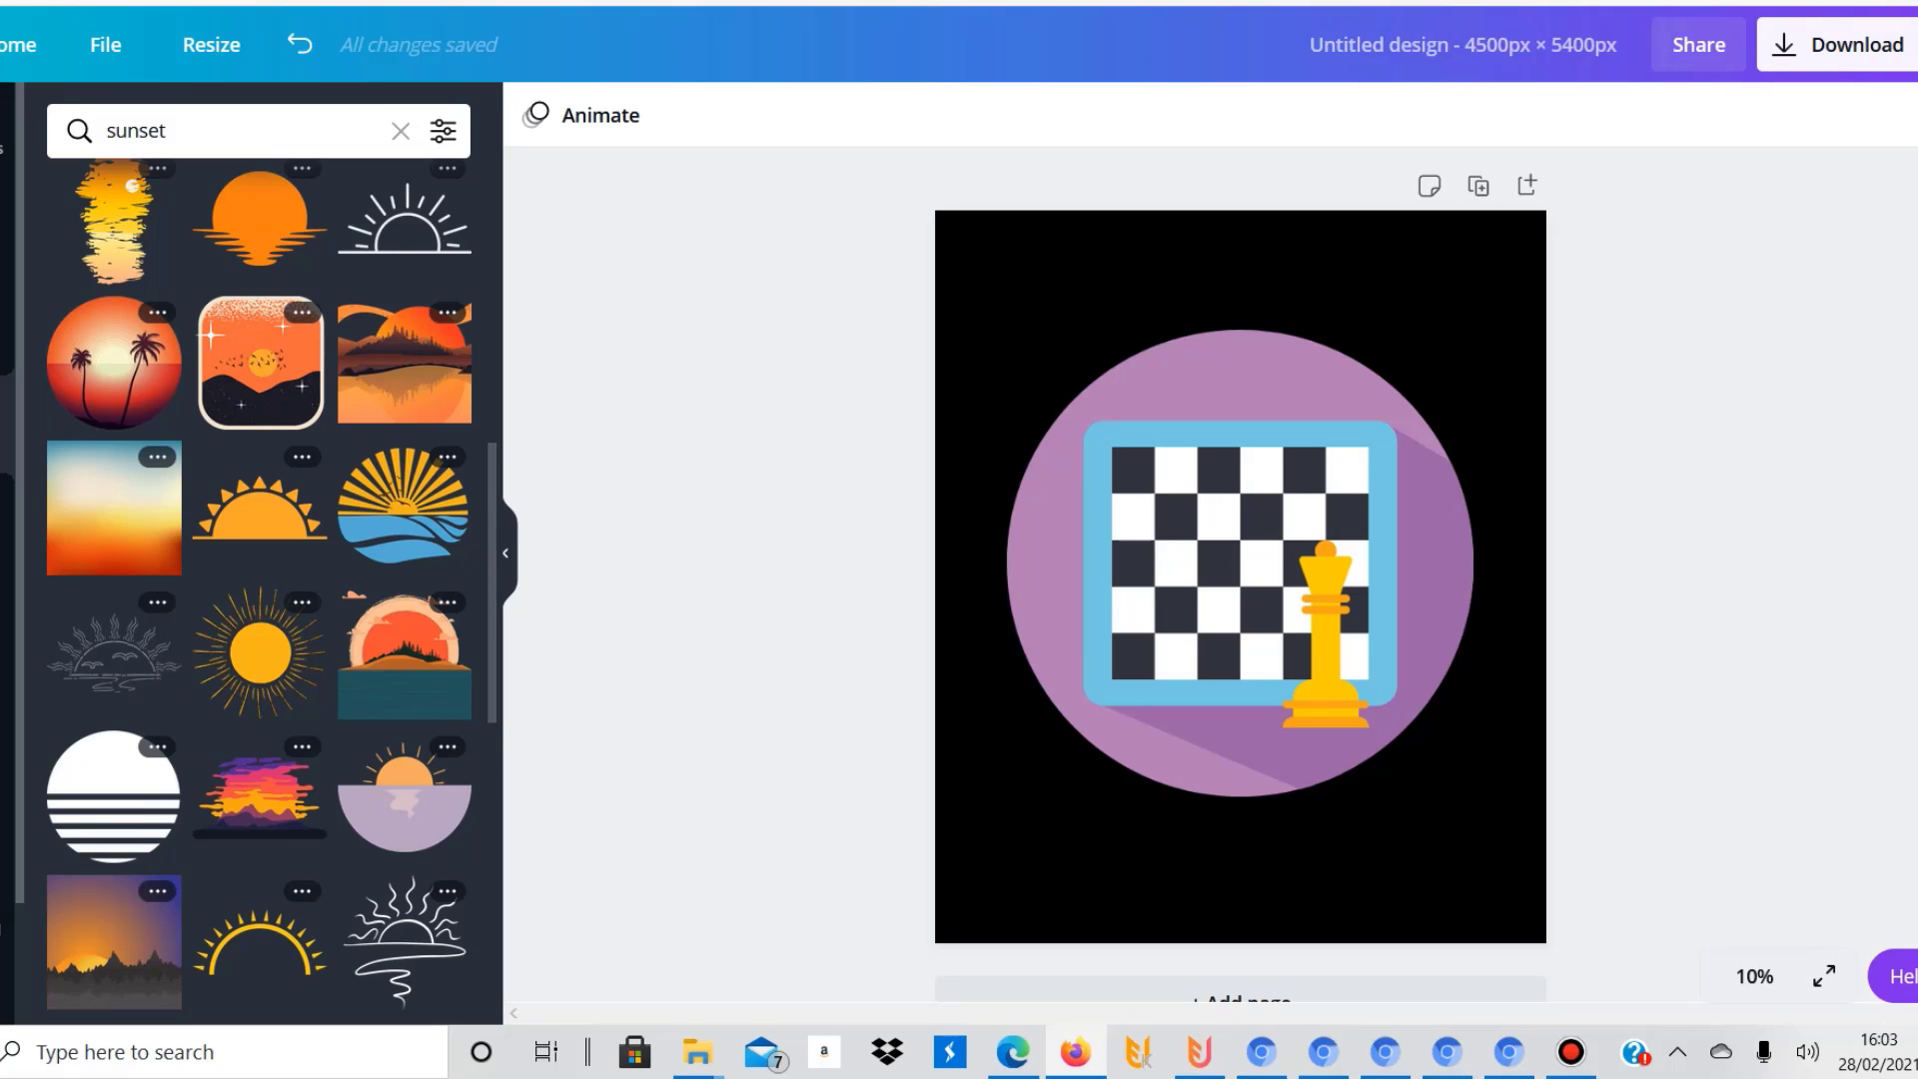
{"action": "left_click", "coordinate": [259, 218]}
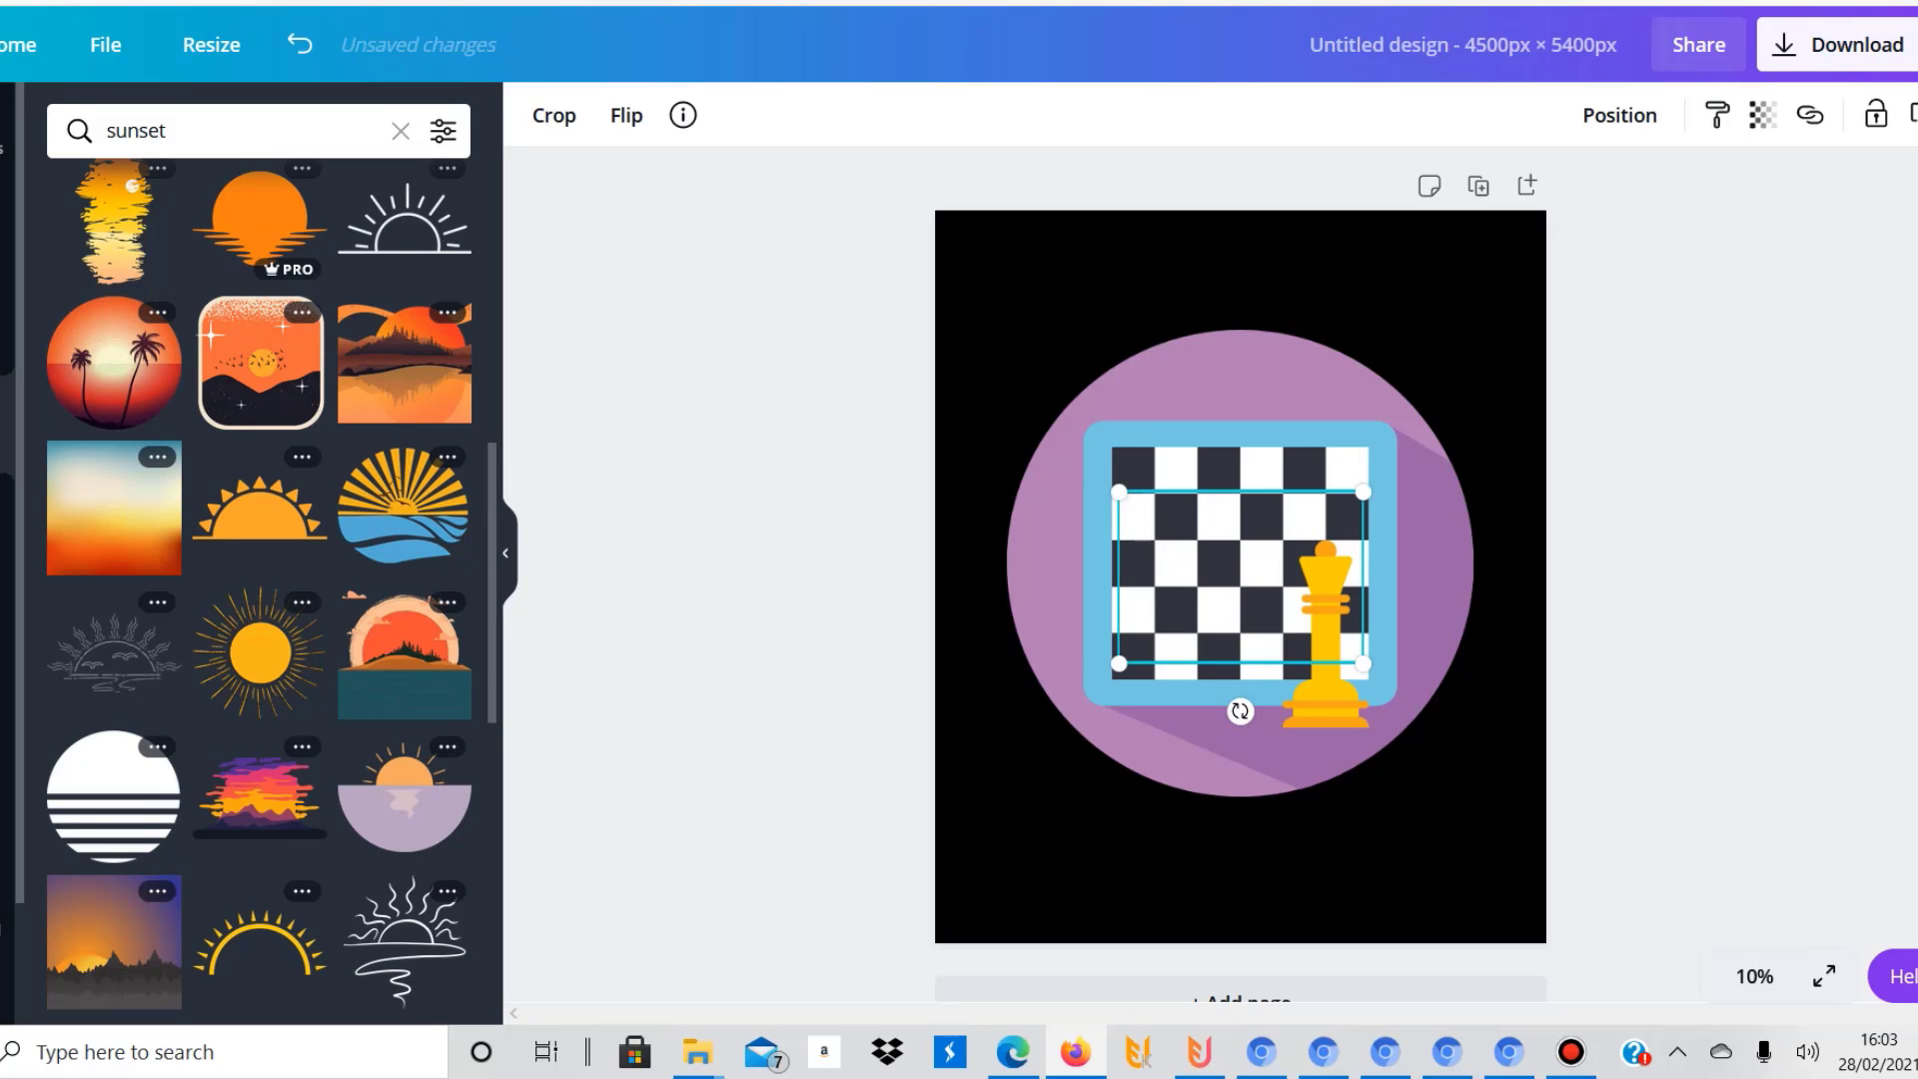
{"action": "left_click_drag", "start_coordinate": [1240, 578], "coordinate": [1148, 316]}
{"action": "key", "text": "Delete"}
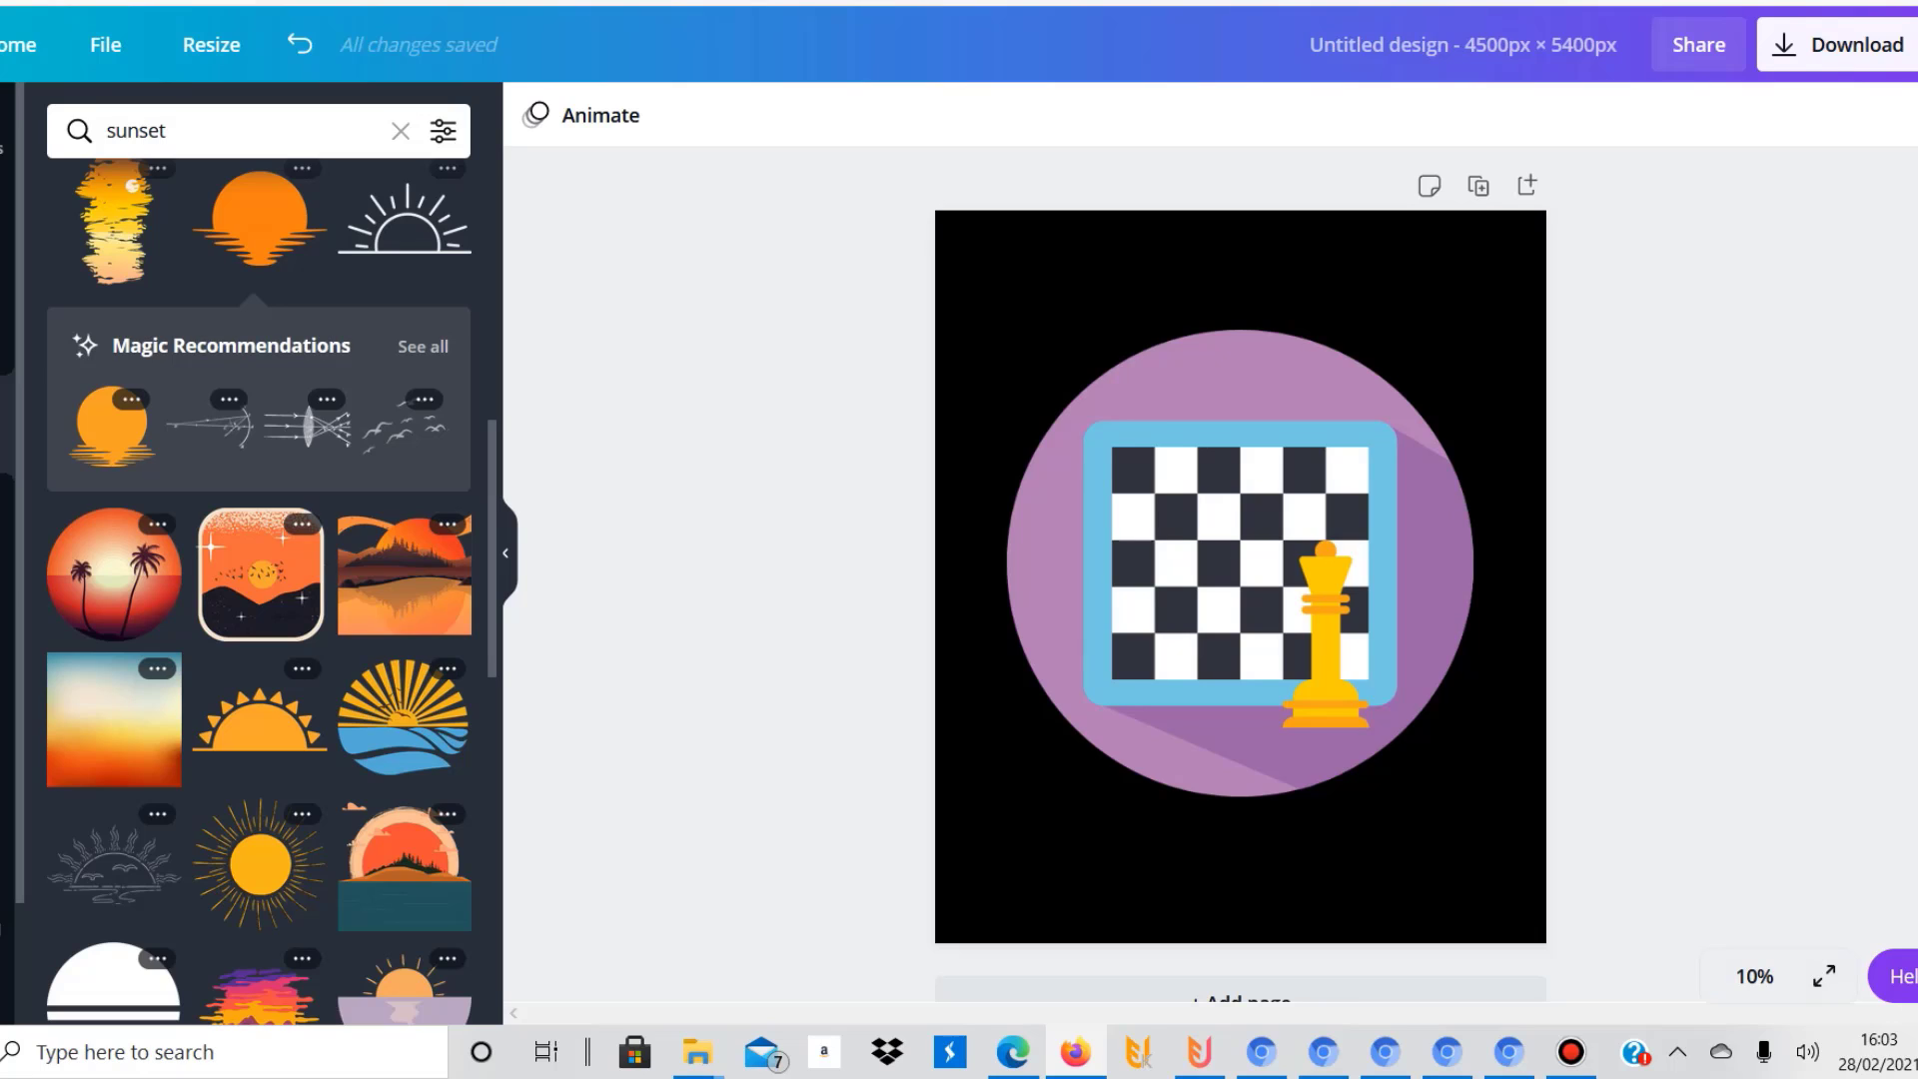
Browse the ready-made font combinations in the text library for a style that suits the chess design
{"action": "left_click", "coordinate": [4, 521]}
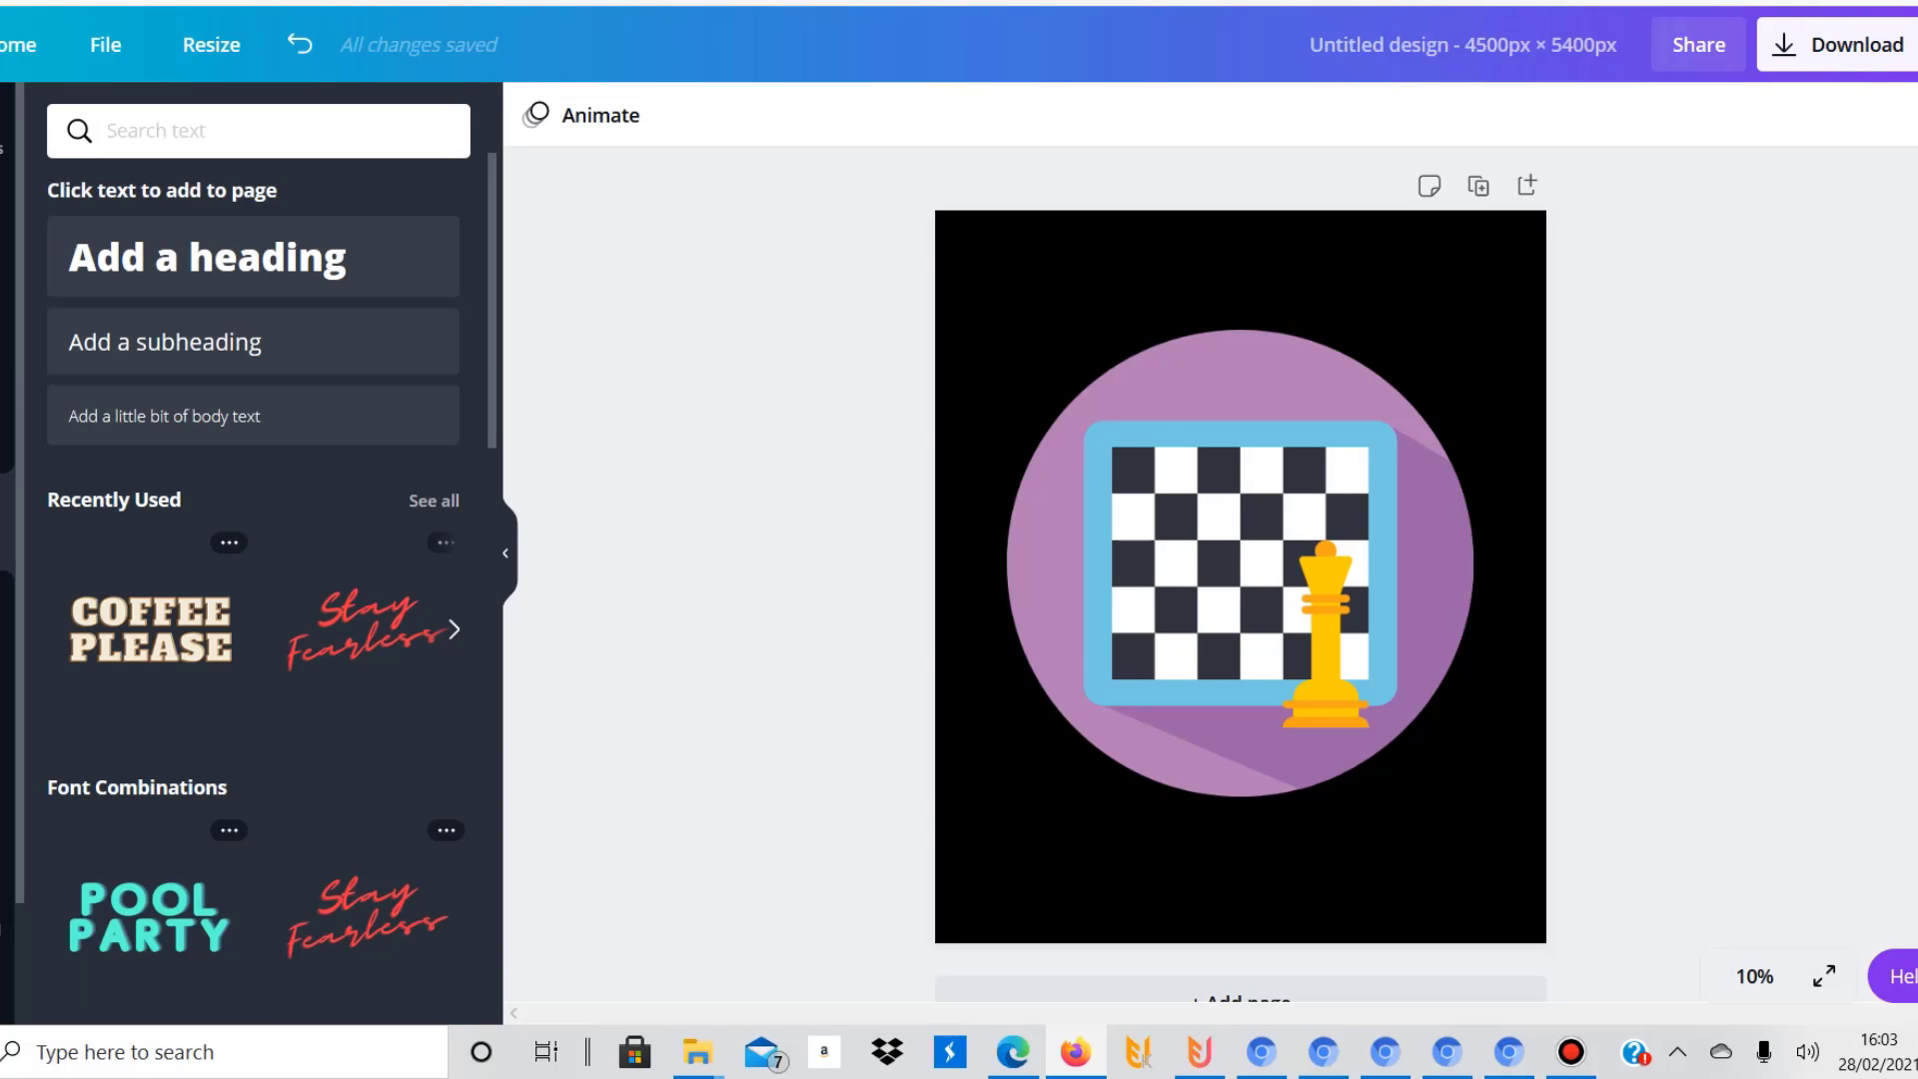
{"action": "scroll", "coordinate": [255, 589], "scroll_direction": "down", "scroll_amount": 3}
{"action": "scroll", "coordinate": [254, 589], "scroll_direction": "down", "scroll_amount": 6}
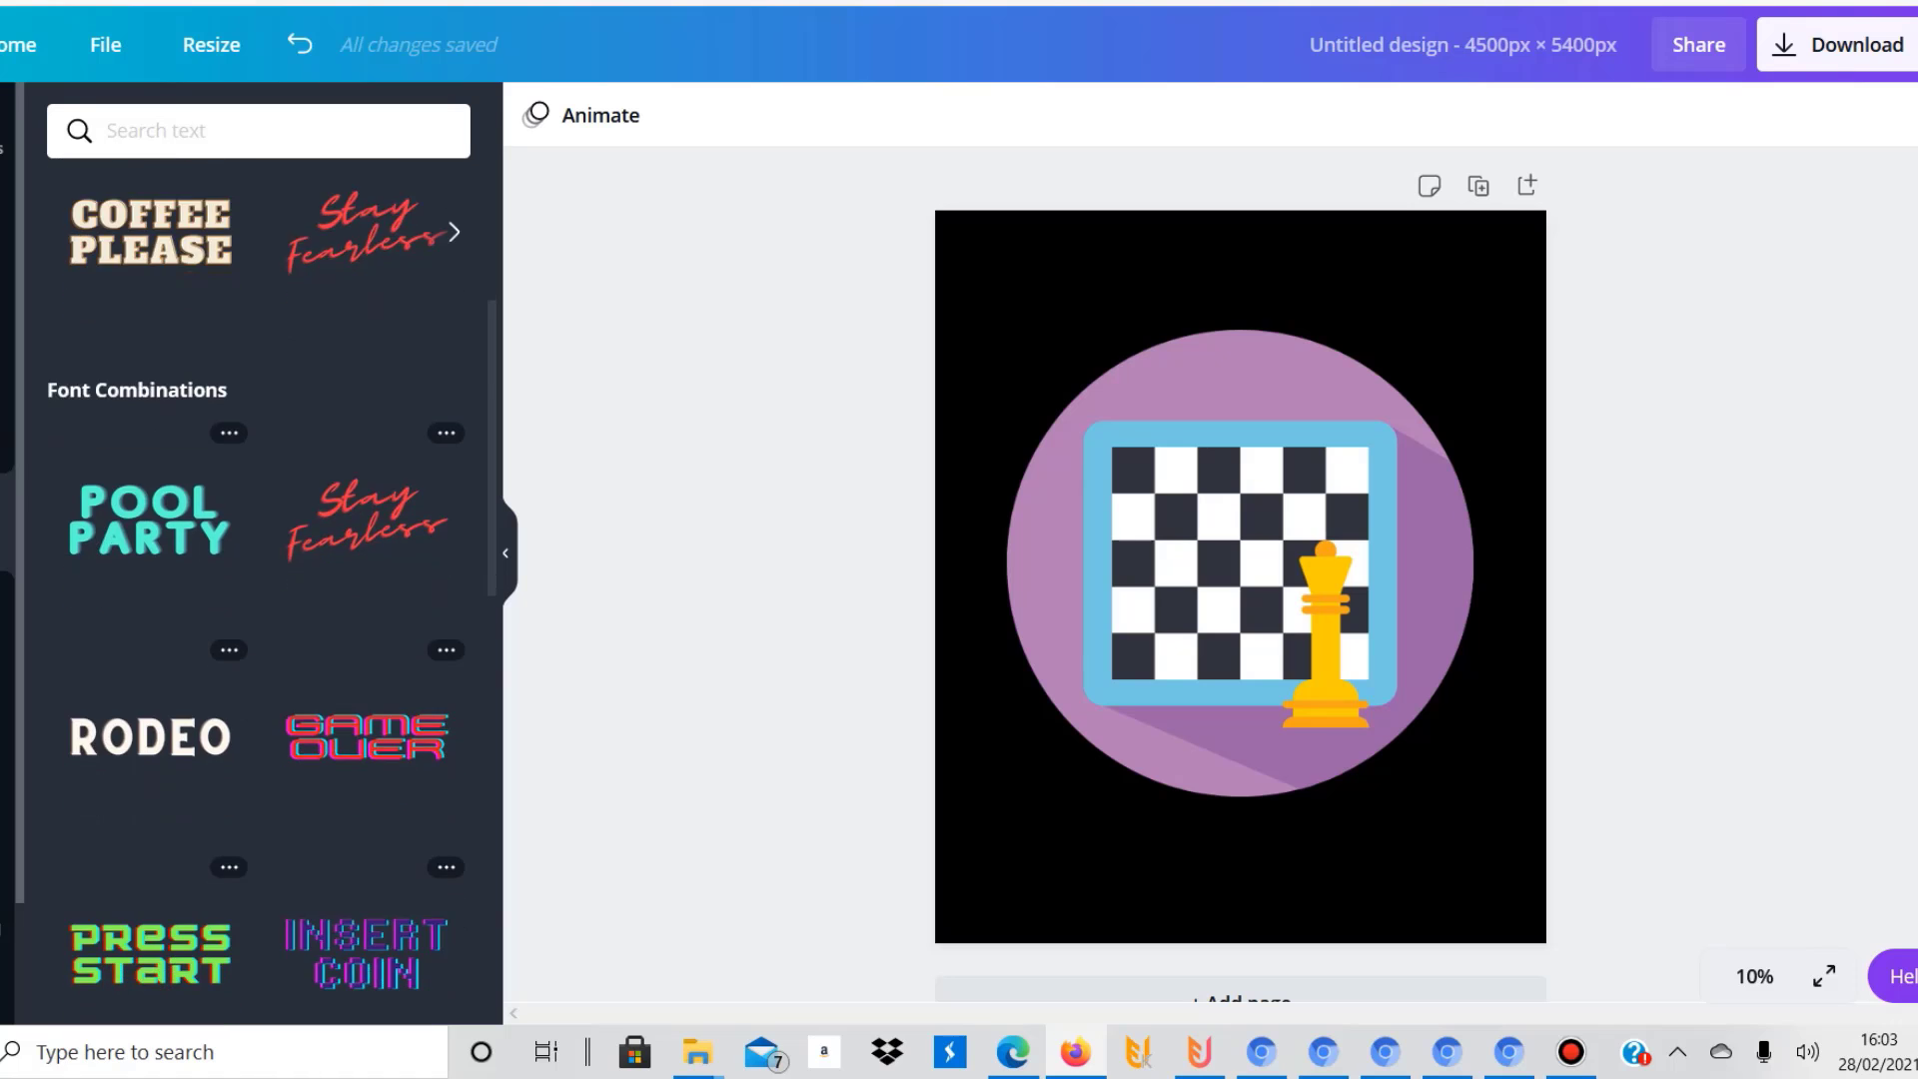
{"action": "scroll", "coordinate": [258, 579], "scroll_direction": "down", "scroll_amount": 6}
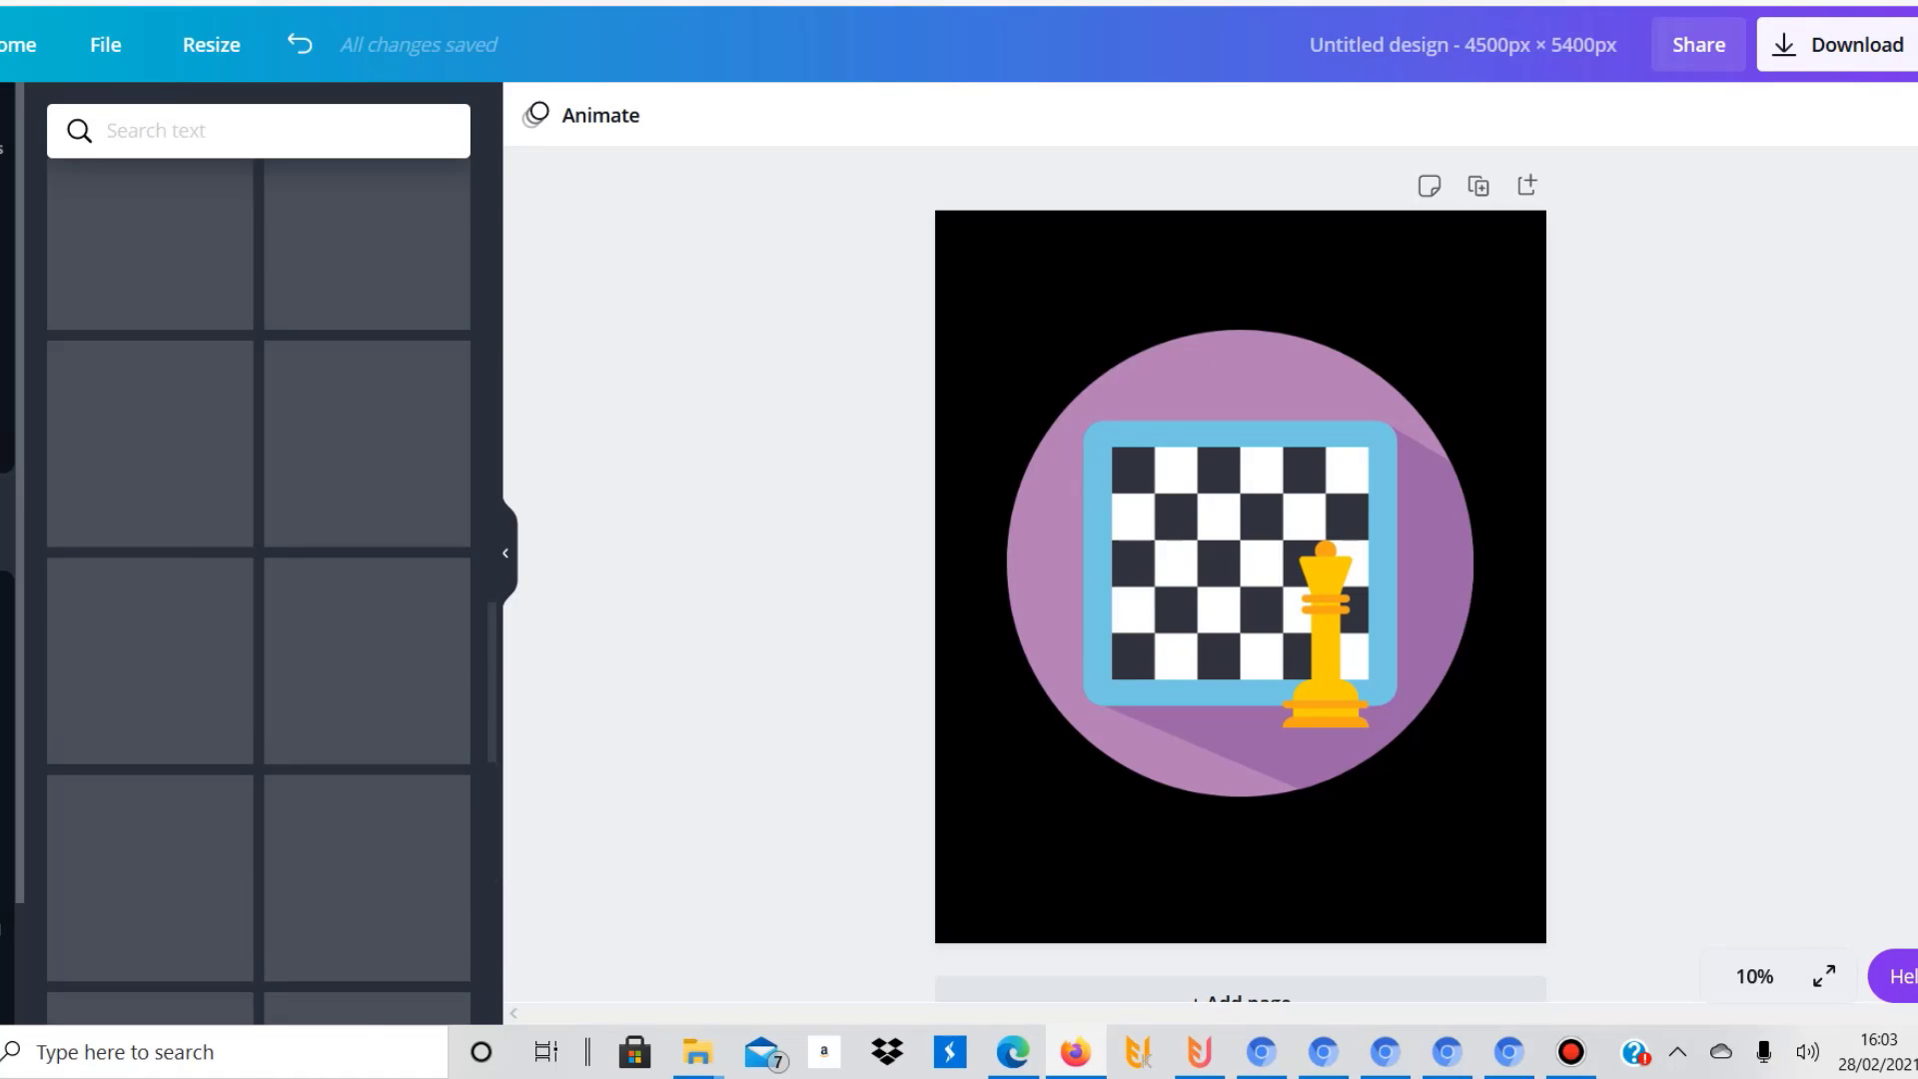
{"action": "scroll", "coordinate": [258, 590], "scroll_direction": "up", "scroll_amount": 7}
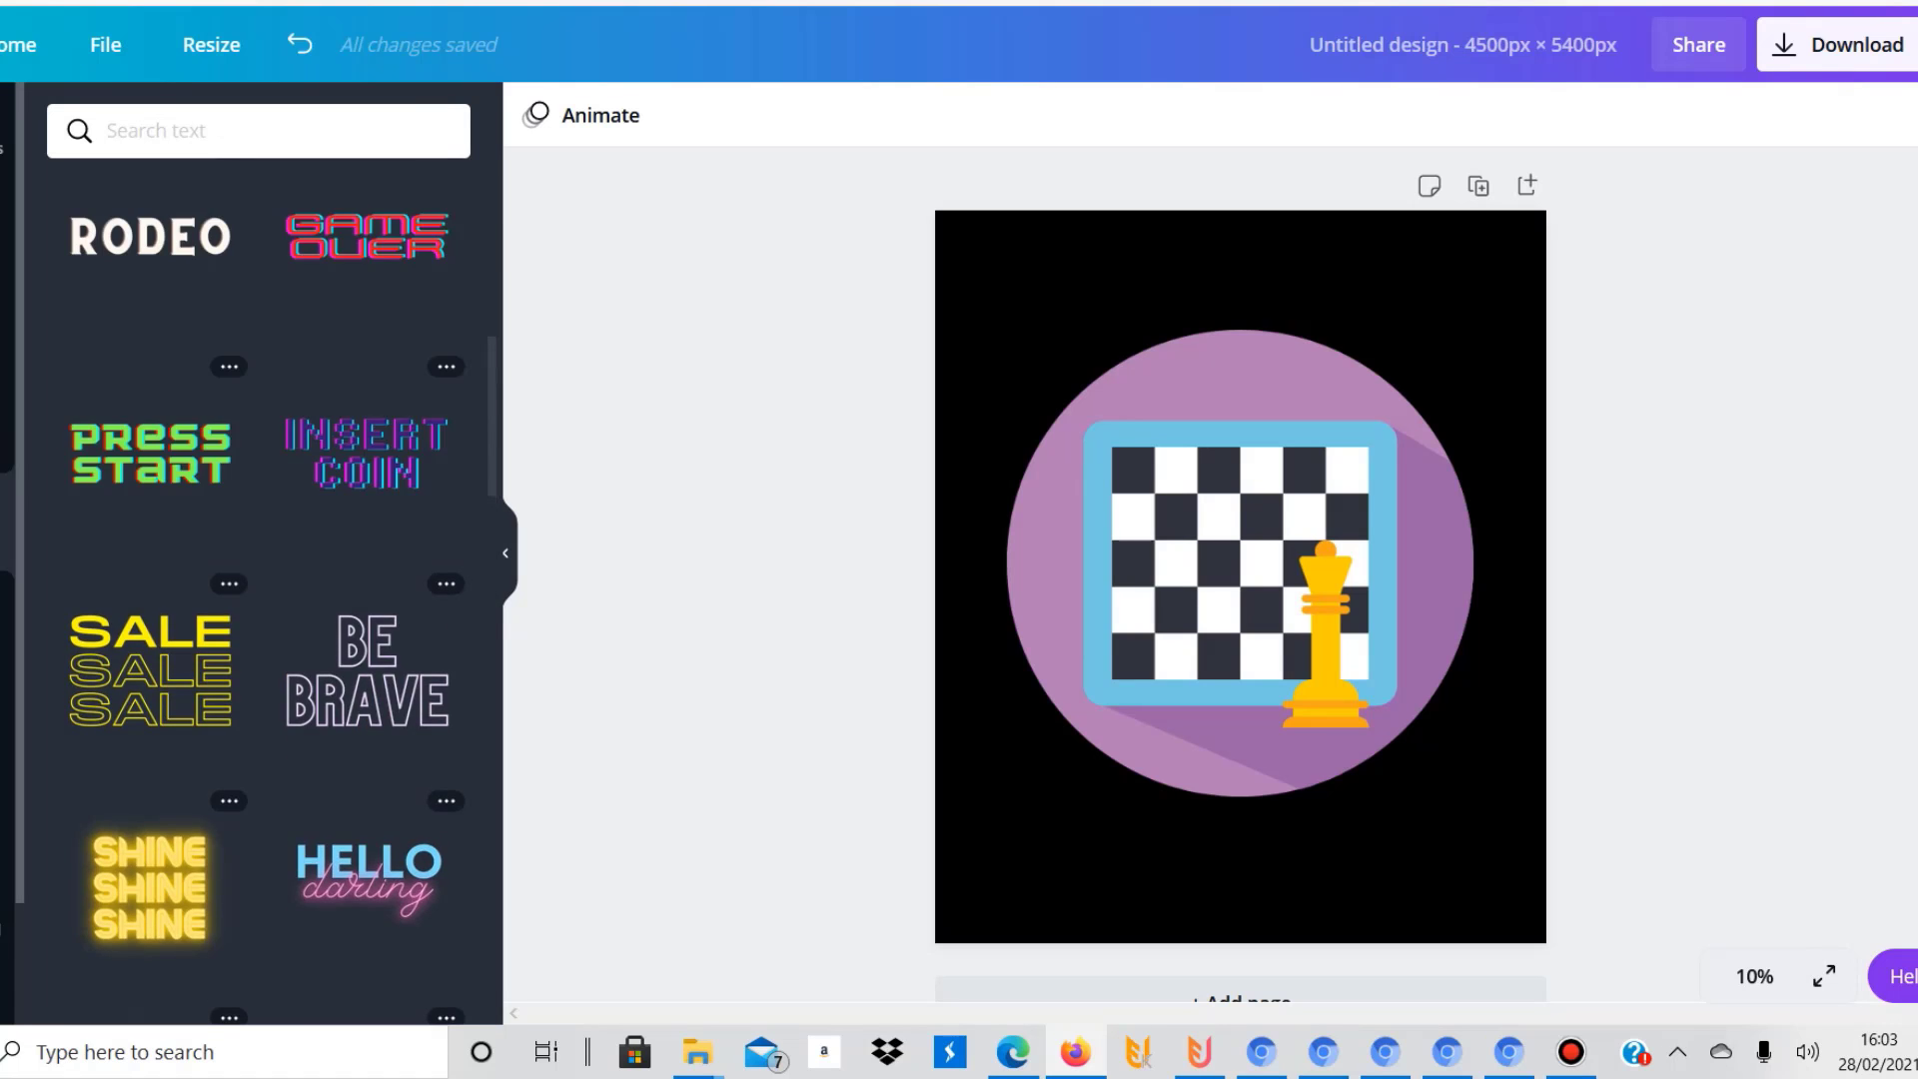
{"action": "scroll", "coordinate": [258, 590], "scroll_direction": "up", "scroll_amount": 5}
{"action": "scroll", "coordinate": [257, 590], "scroll_direction": "up", "scroll_amount": 3}
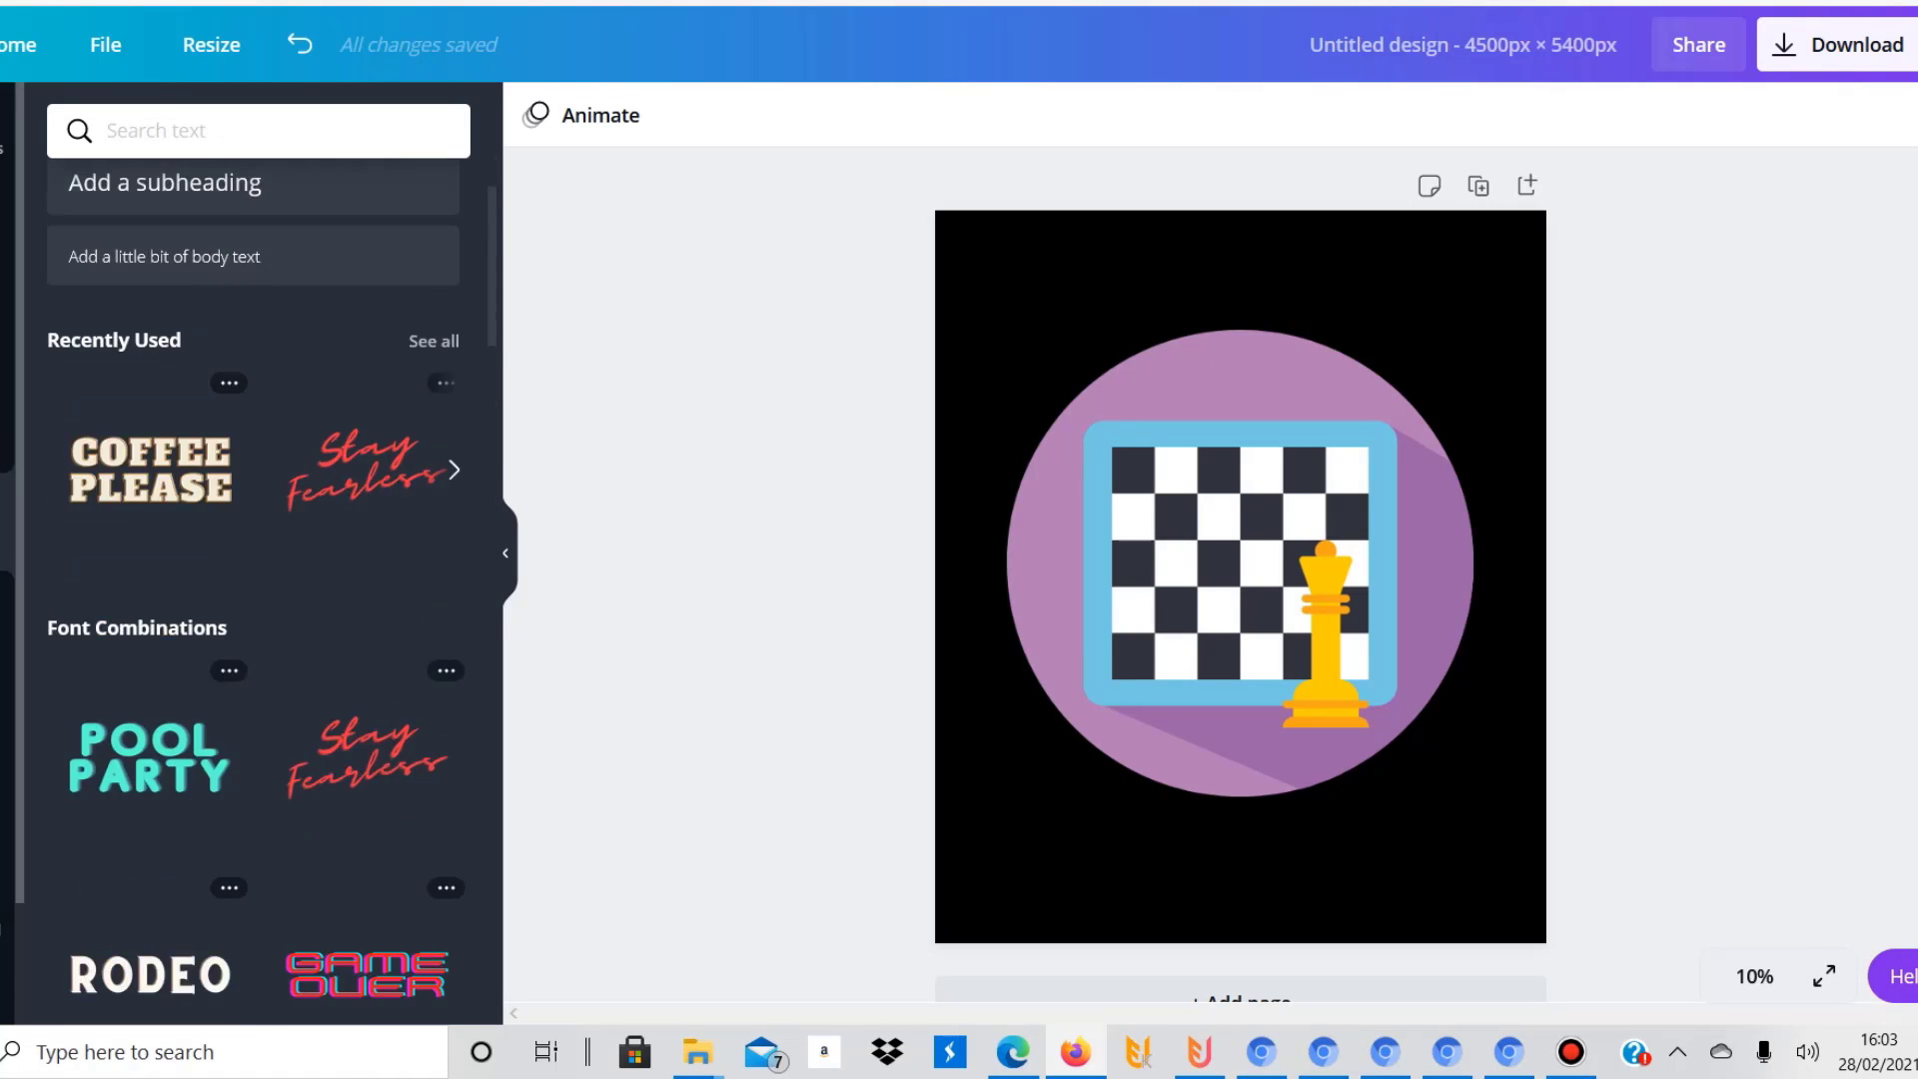
{"action": "scroll", "coordinate": [258, 590], "scroll_direction": "down", "scroll_amount": 10}
{"action": "scroll", "coordinate": [258, 589], "scroll_direction": "up", "scroll_amount": 20}
{"action": "scroll", "coordinate": [258, 589], "scroll_direction": "down", "scroll_amount": 20}
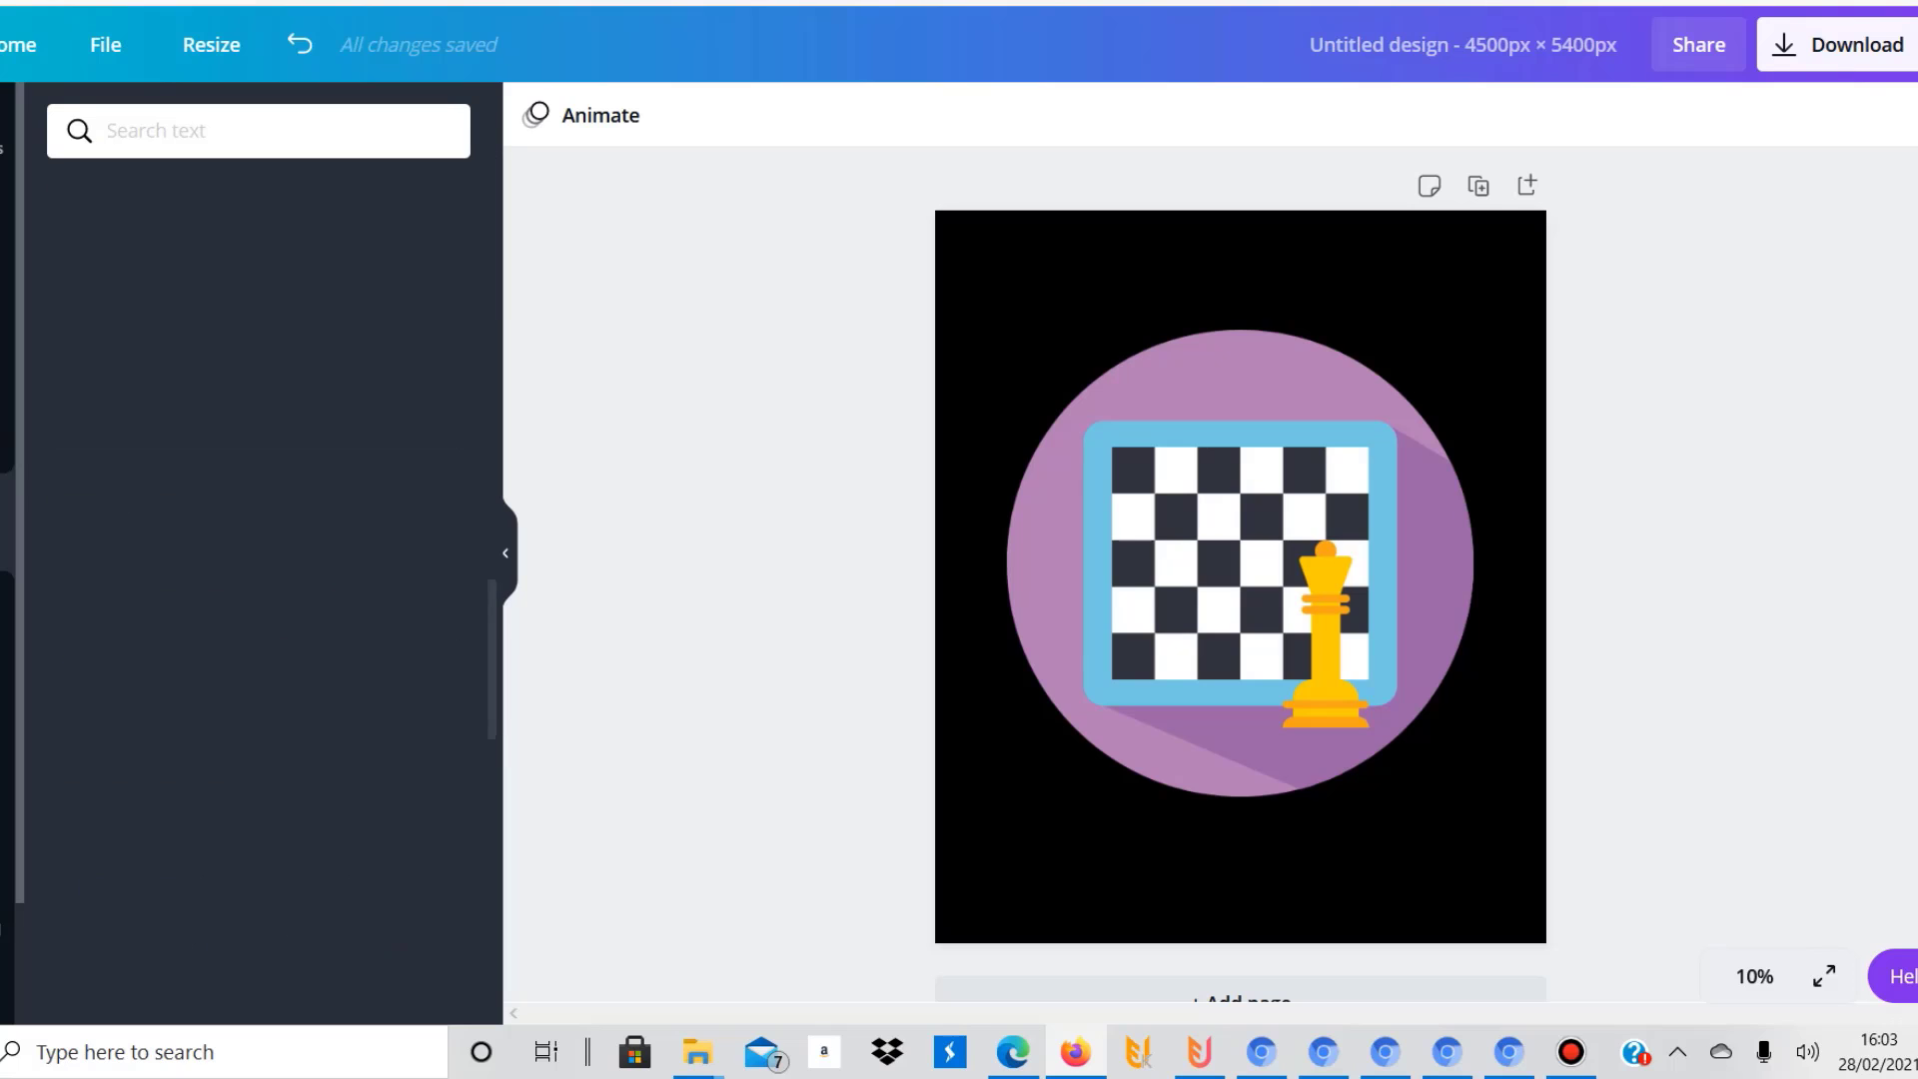
{"action": "scroll", "coordinate": [258, 589], "scroll_direction": "up", "scroll_amount": 4}
{"action": "scroll", "coordinate": [258, 589], "scroll_direction": "up", "scroll_amount": 10}
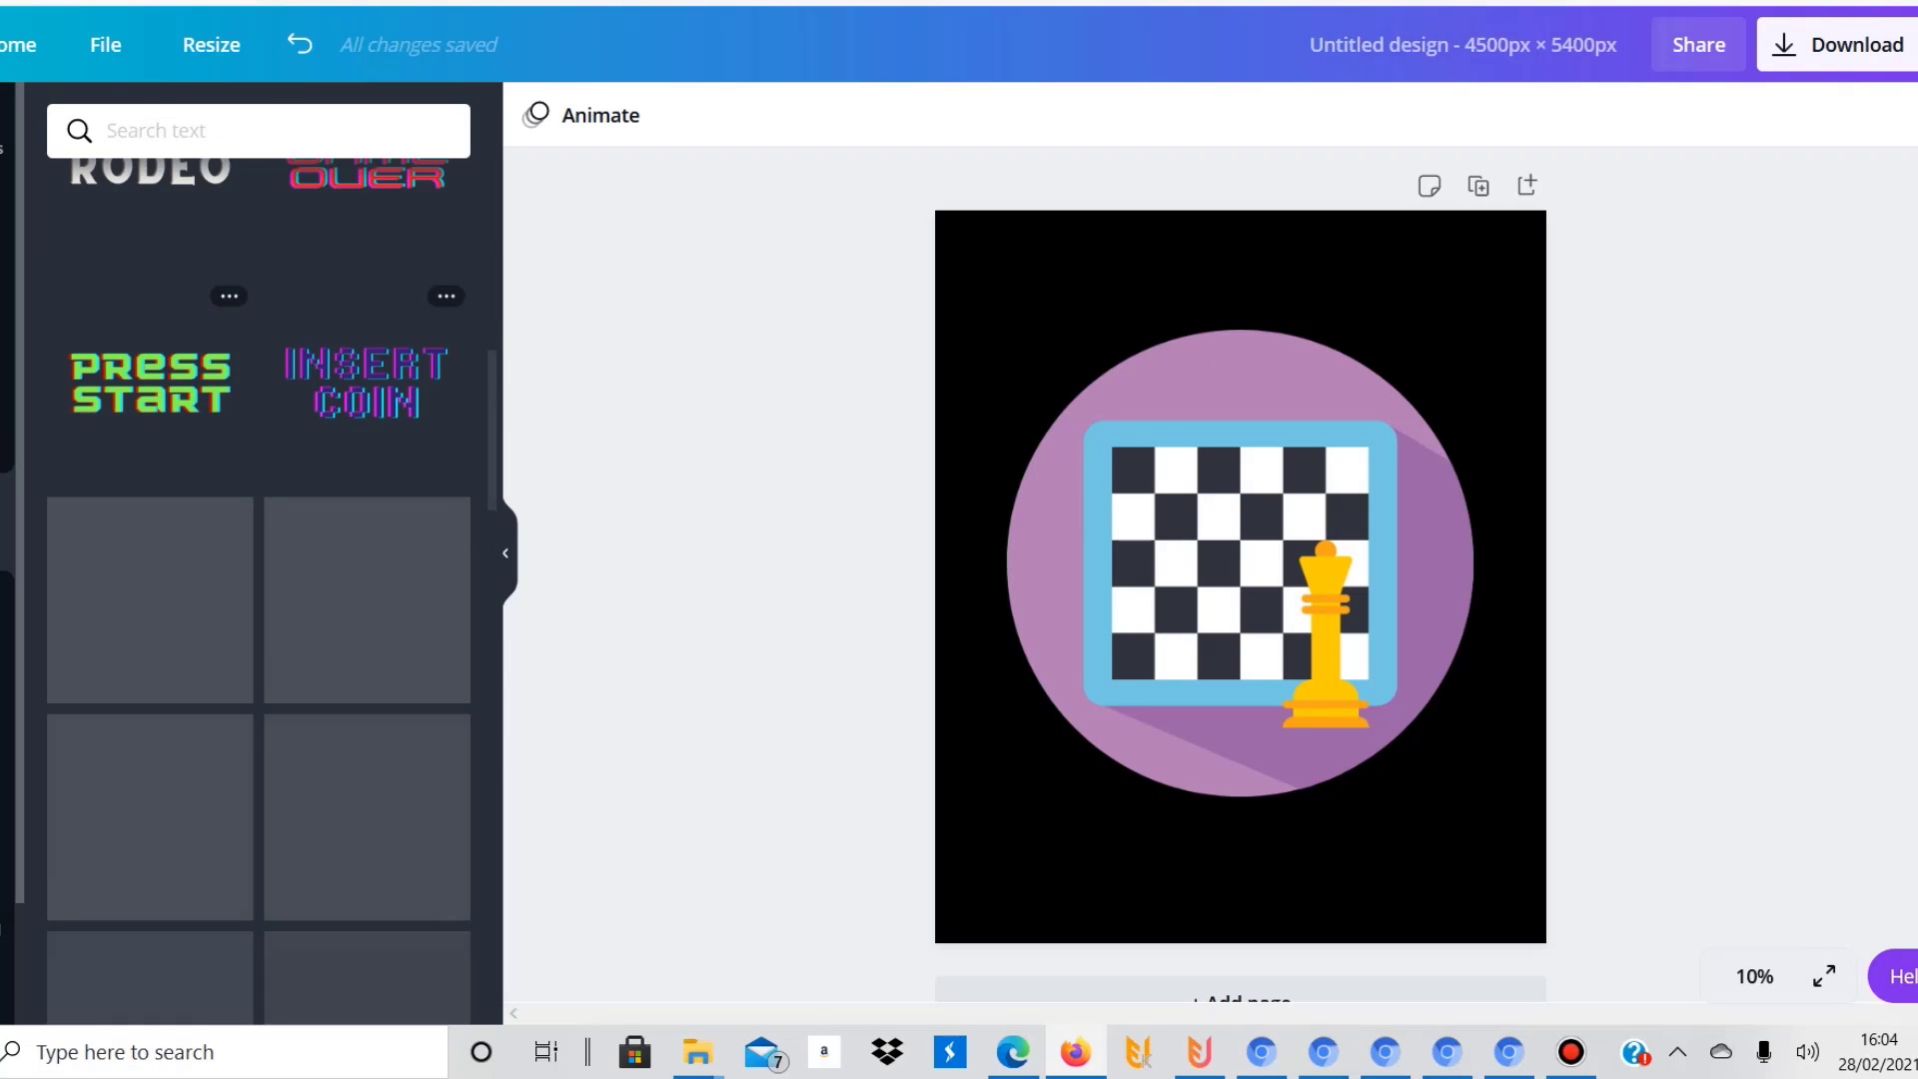
{"action": "scroll", "coordinate": [257, 590], "scroll_direction": "down", "scroll_amount": 10}
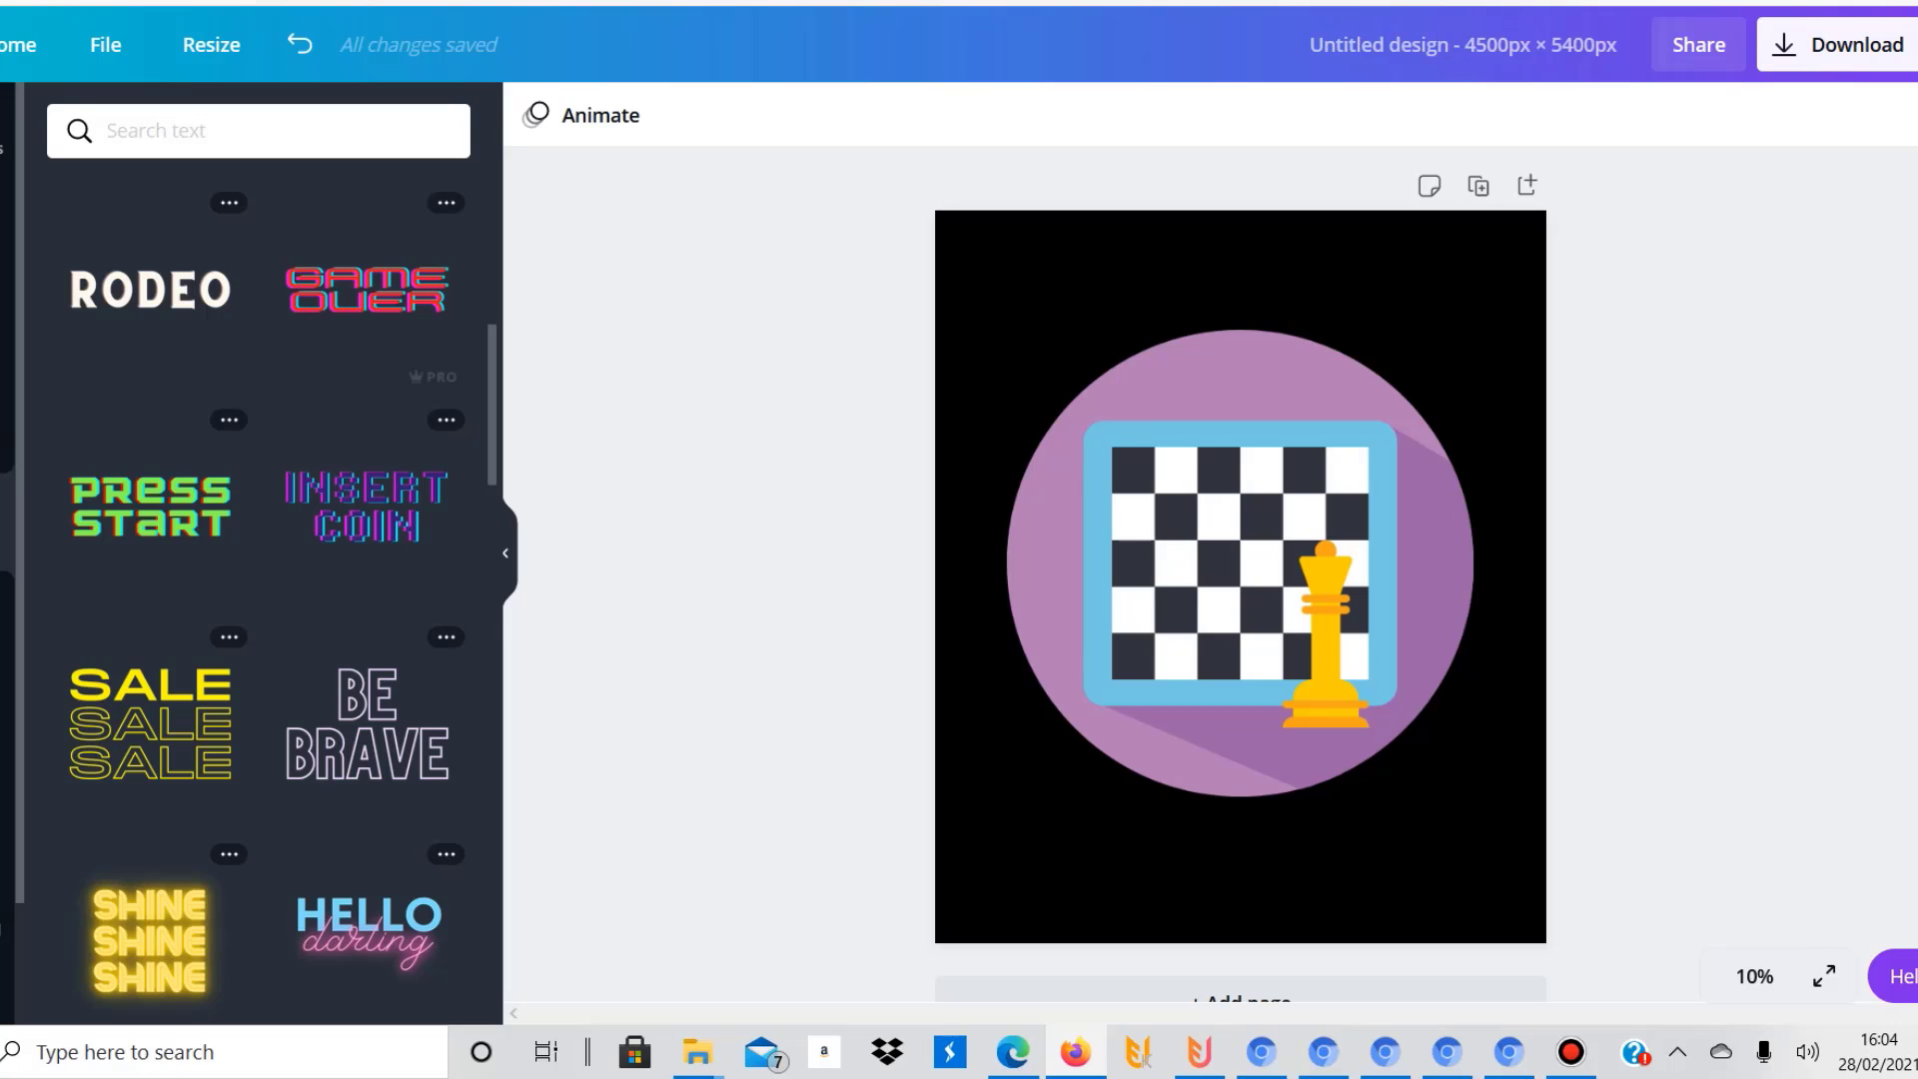
{"action": "scroll", "coordinate": [360, 629], "scroll_direction": "up", "scroll_amount": 8}
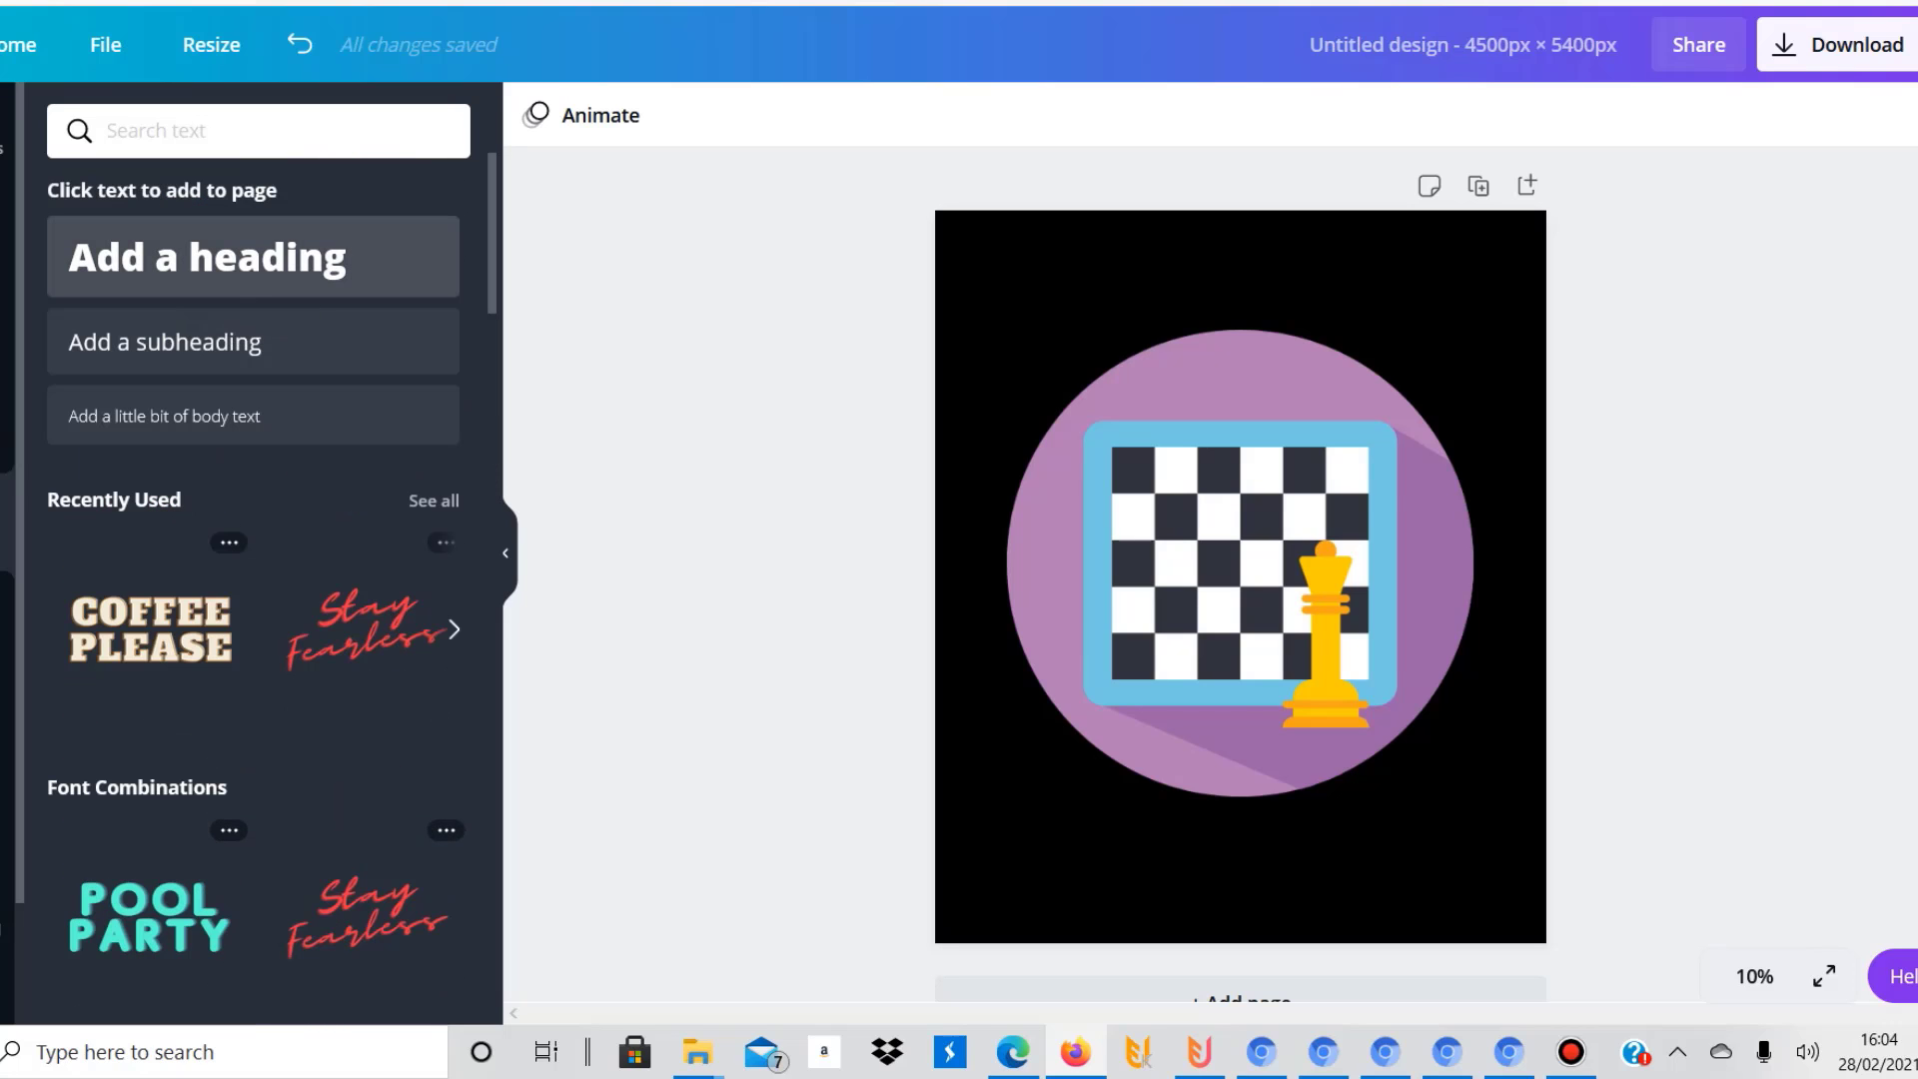
Add a heading to the page, move it above the chessboard, and colour it white
{"action": "left_click", "coordinate": [250, 257]}
{"action": "left_click", "coordinate": [759, 450]}
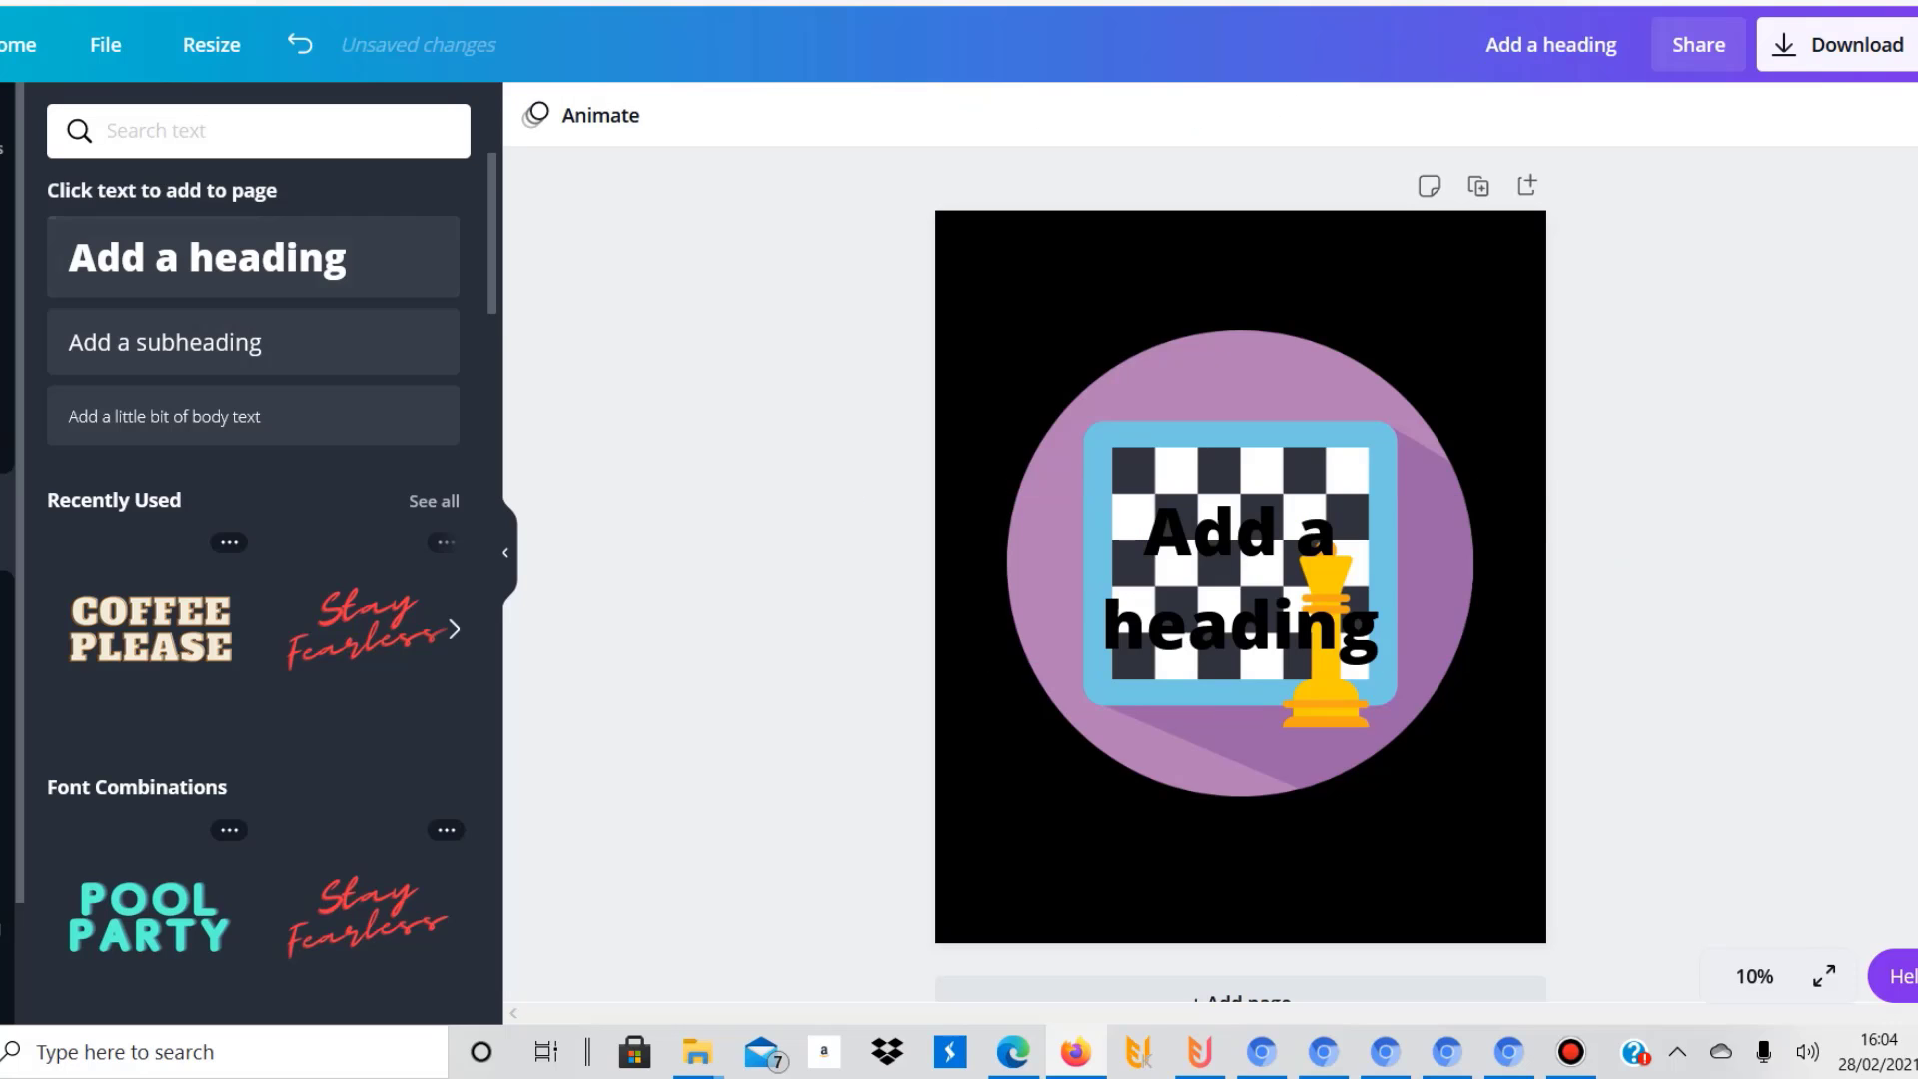
{"action": "left_click_drag", "start_coordinate": [1239, 574], "coordinate": [1239, 327]}
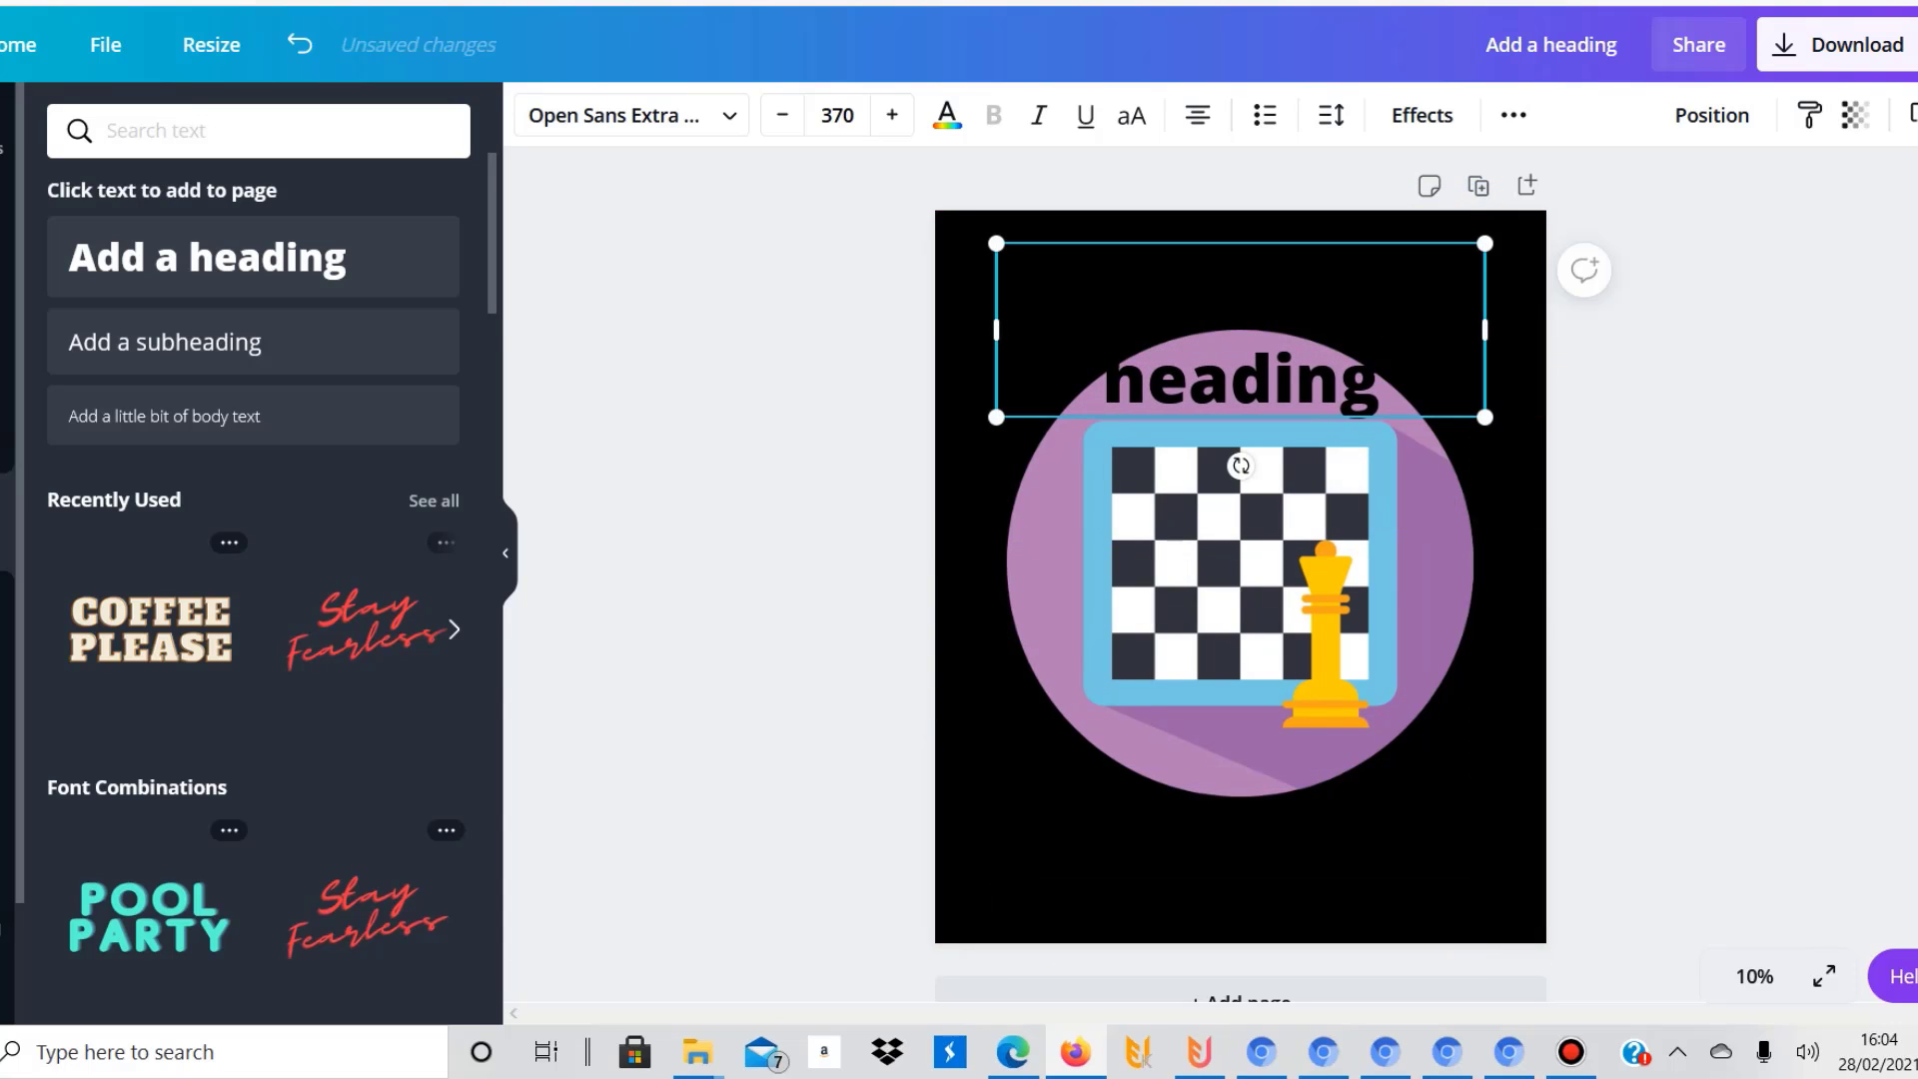
{"action": "left_click", "coordinate": [947, 115]}
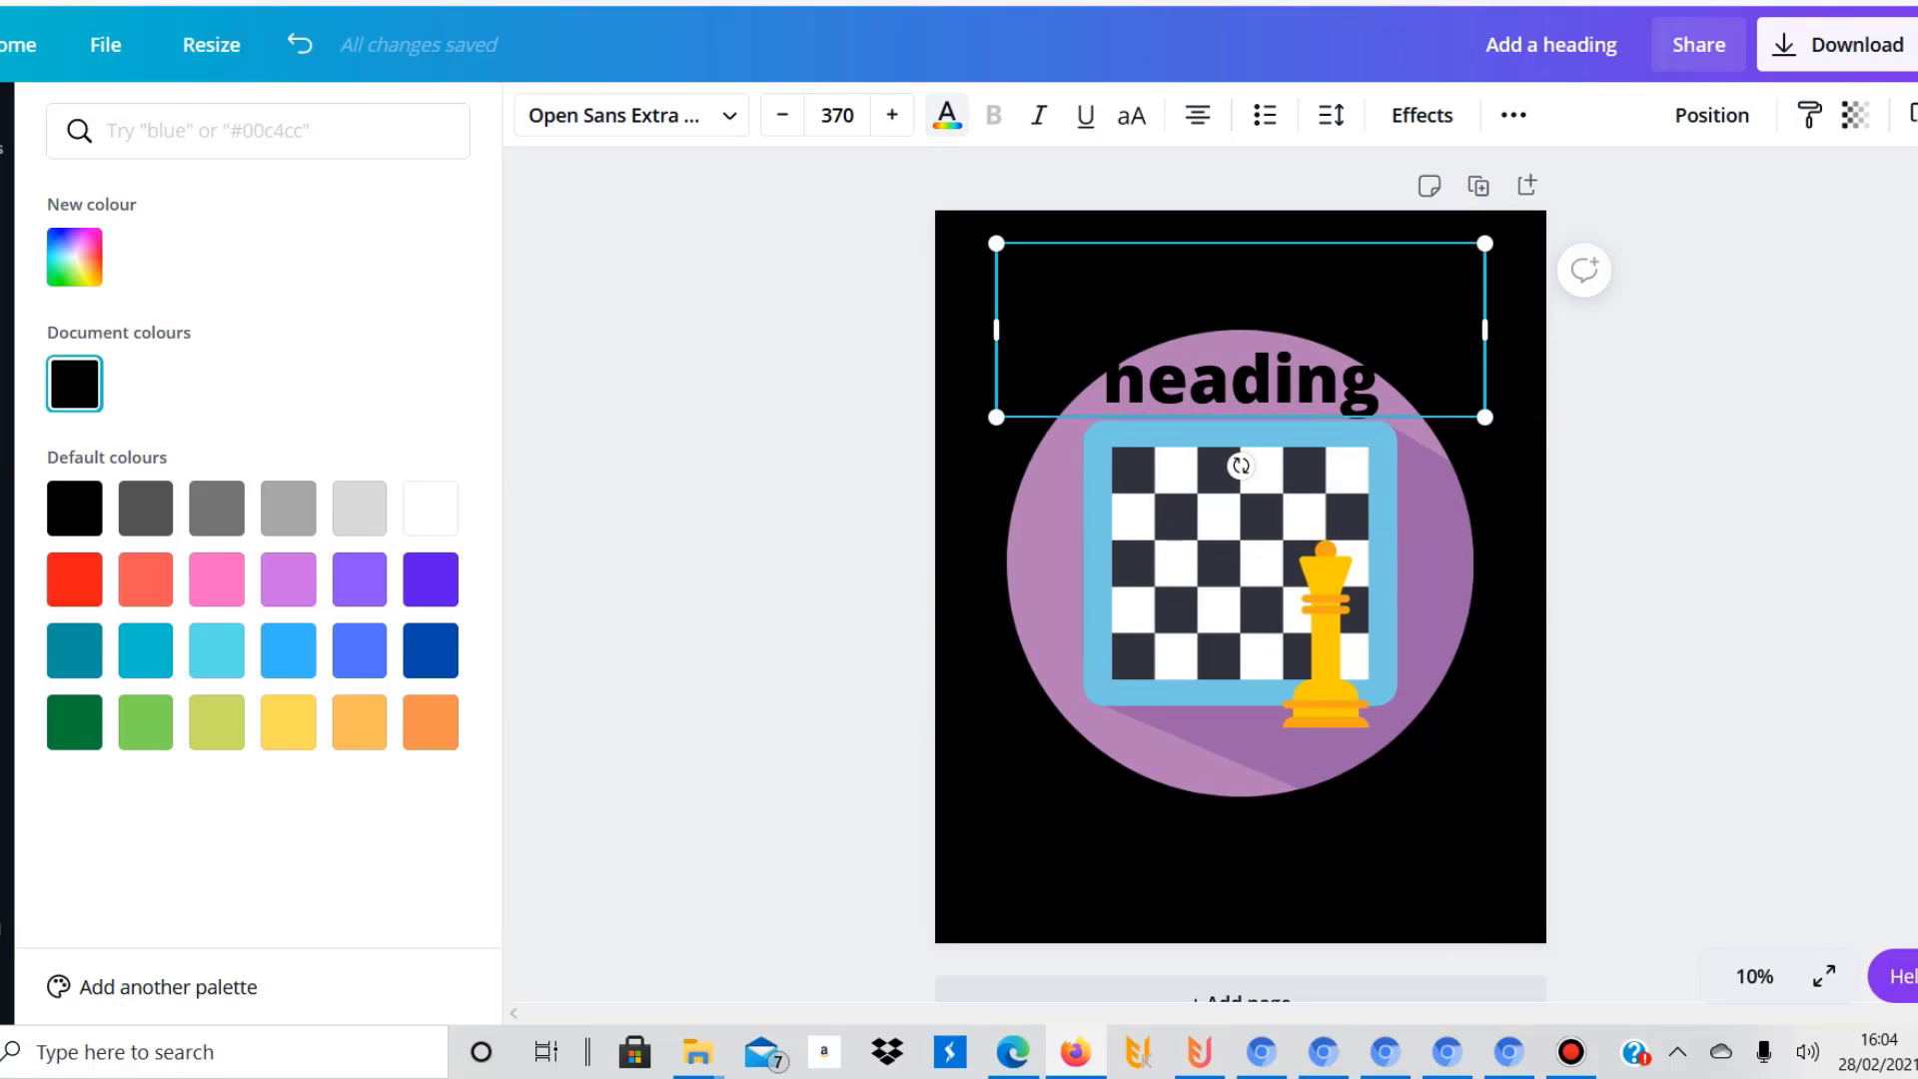
{"action": "left_click", "coordinate": [431, 509]}
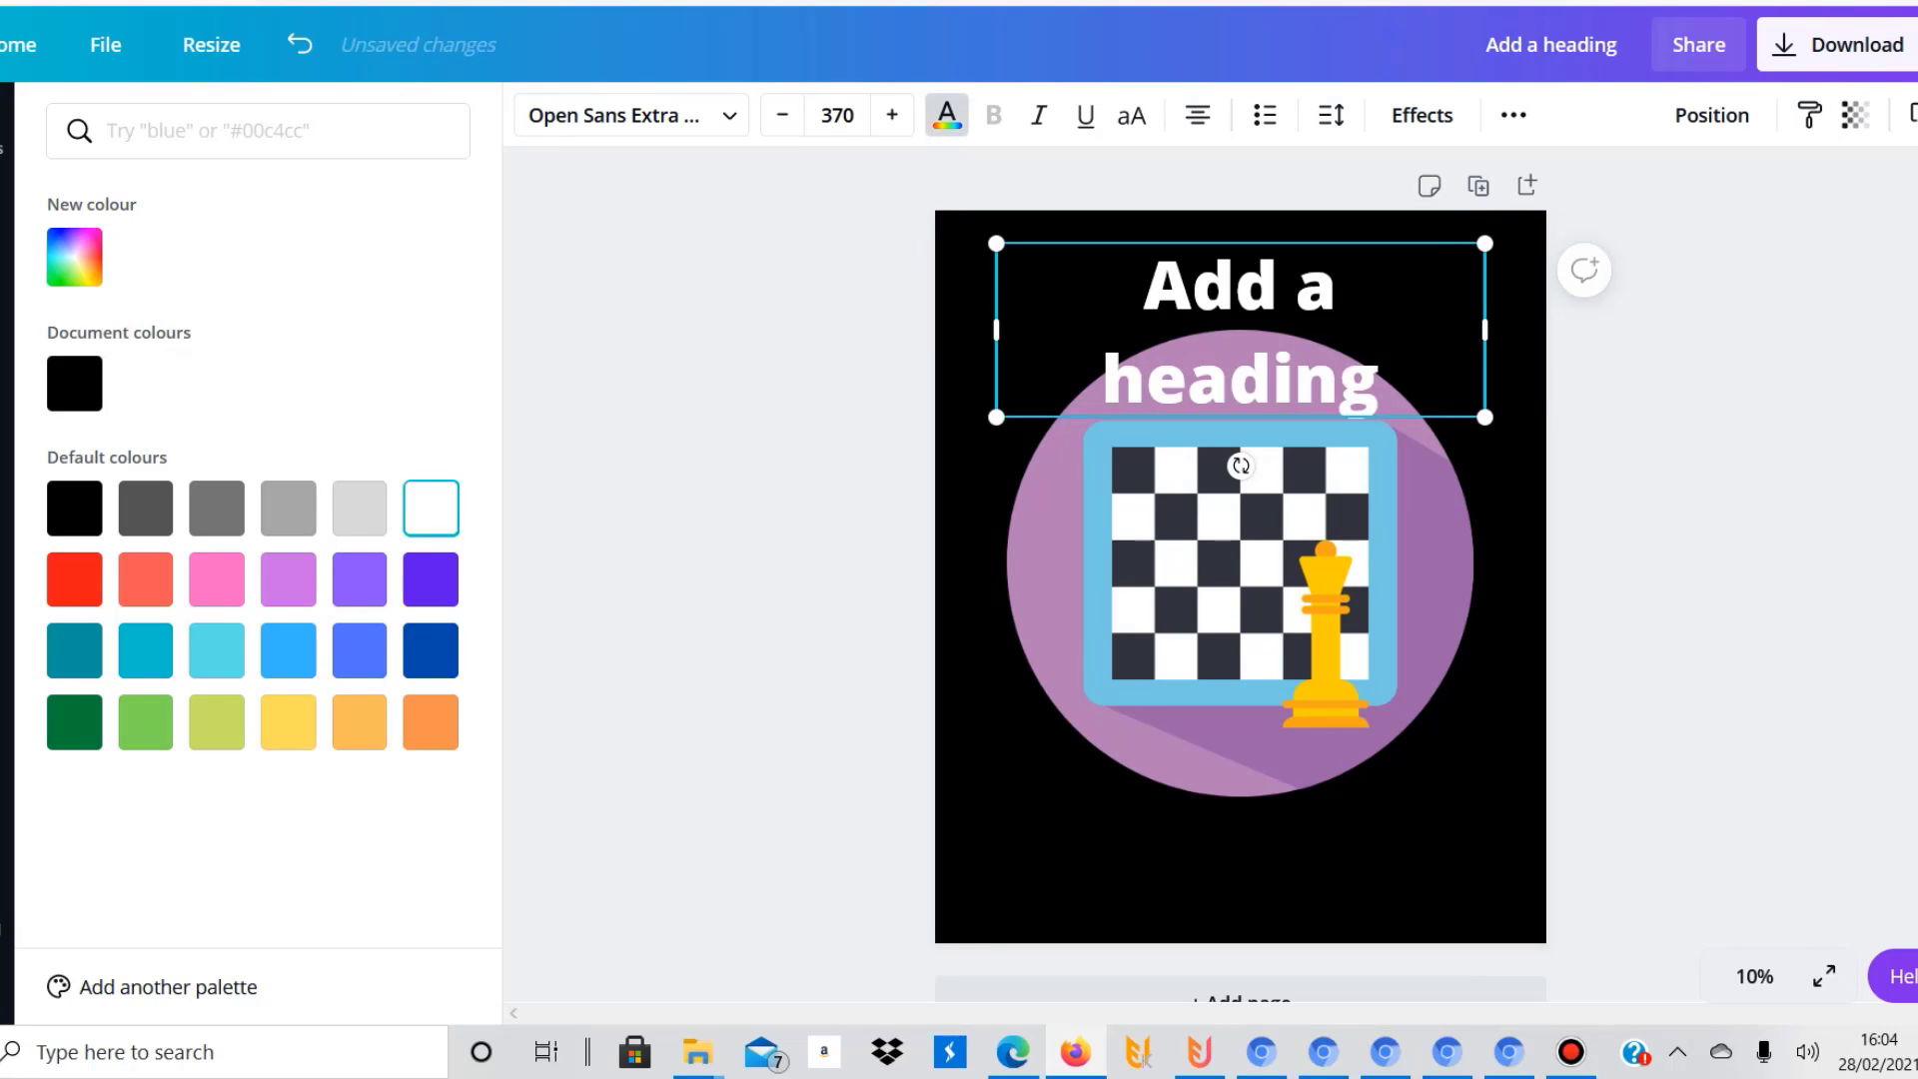
Widen the heading's text box so it fits on one line, reposition it within the page, and set its font to Gliker
{"action": "left_click_drag", "start_coordinate": [1486, 330], "coordinate": [1578, 335]}
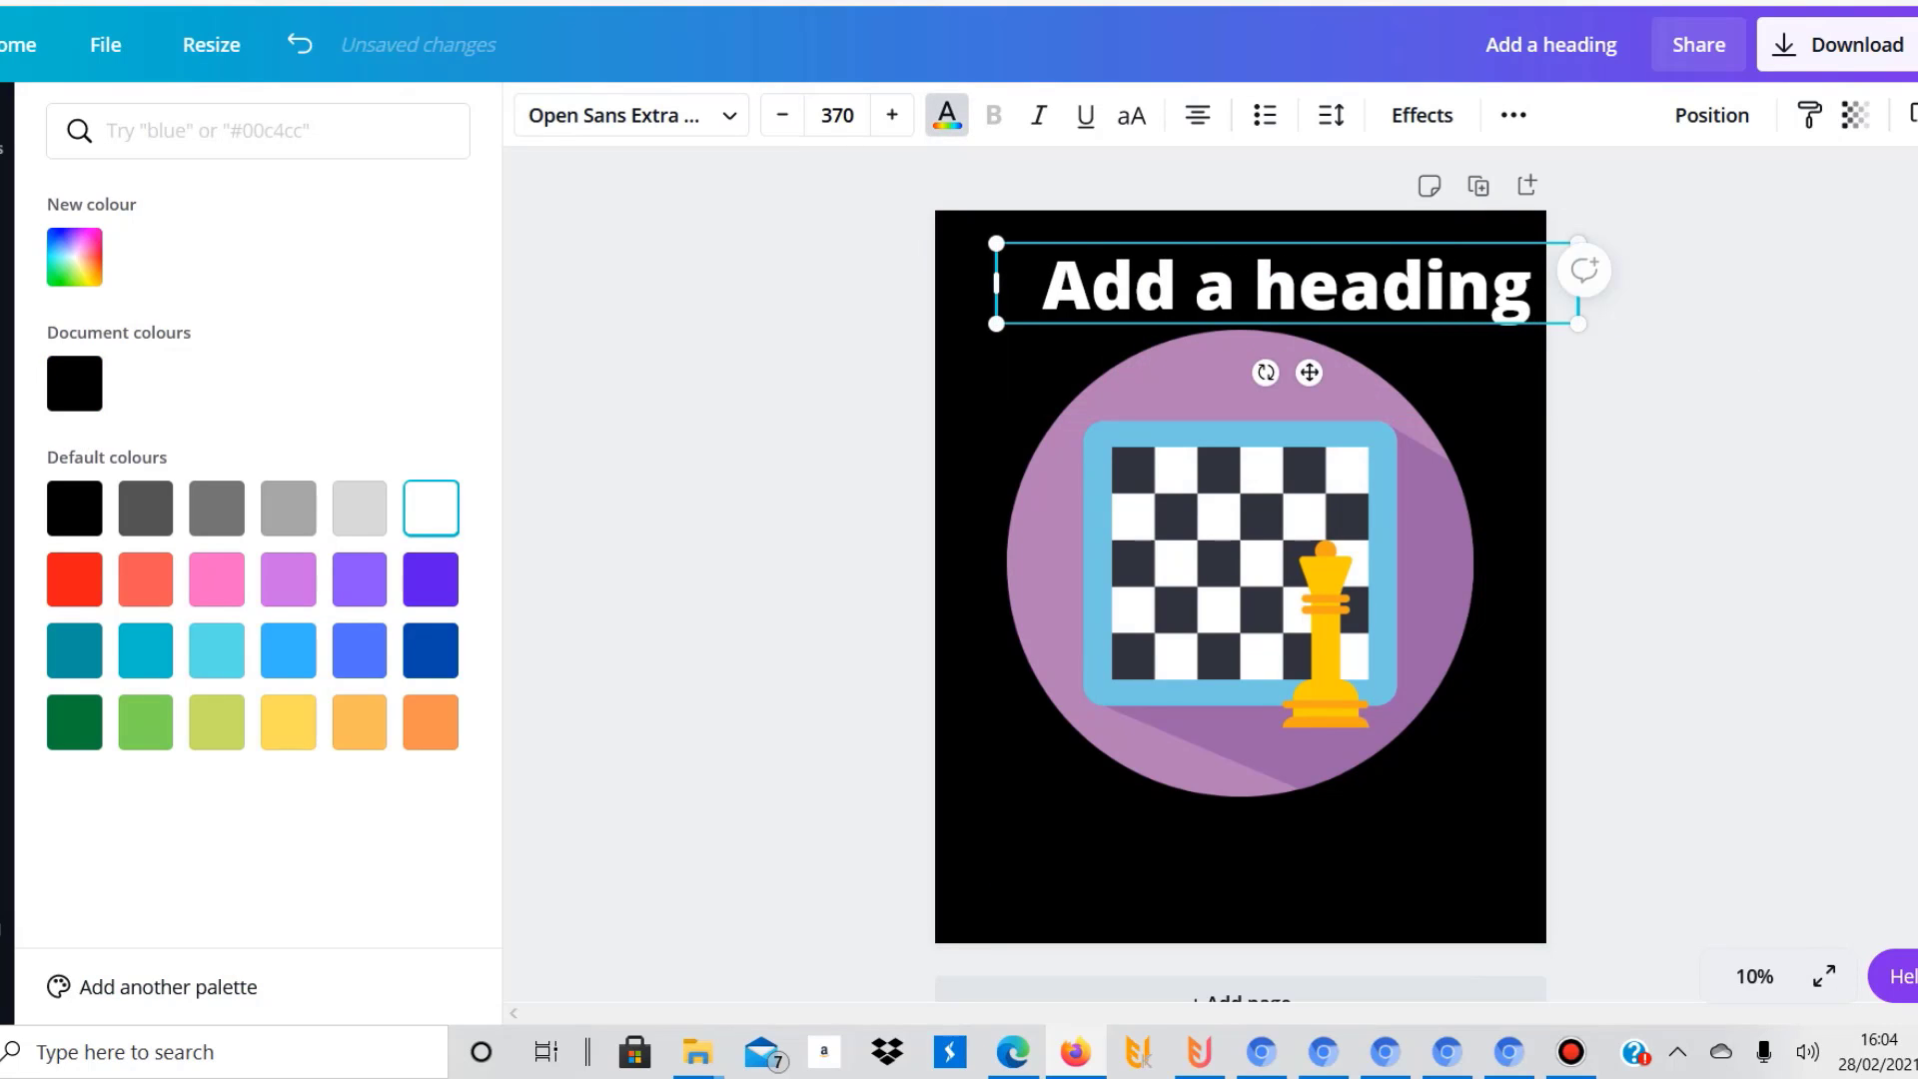
{"action": "left_click_drag", "start_coordinate": [1309, 300], "coordinate": [1277, 306]}
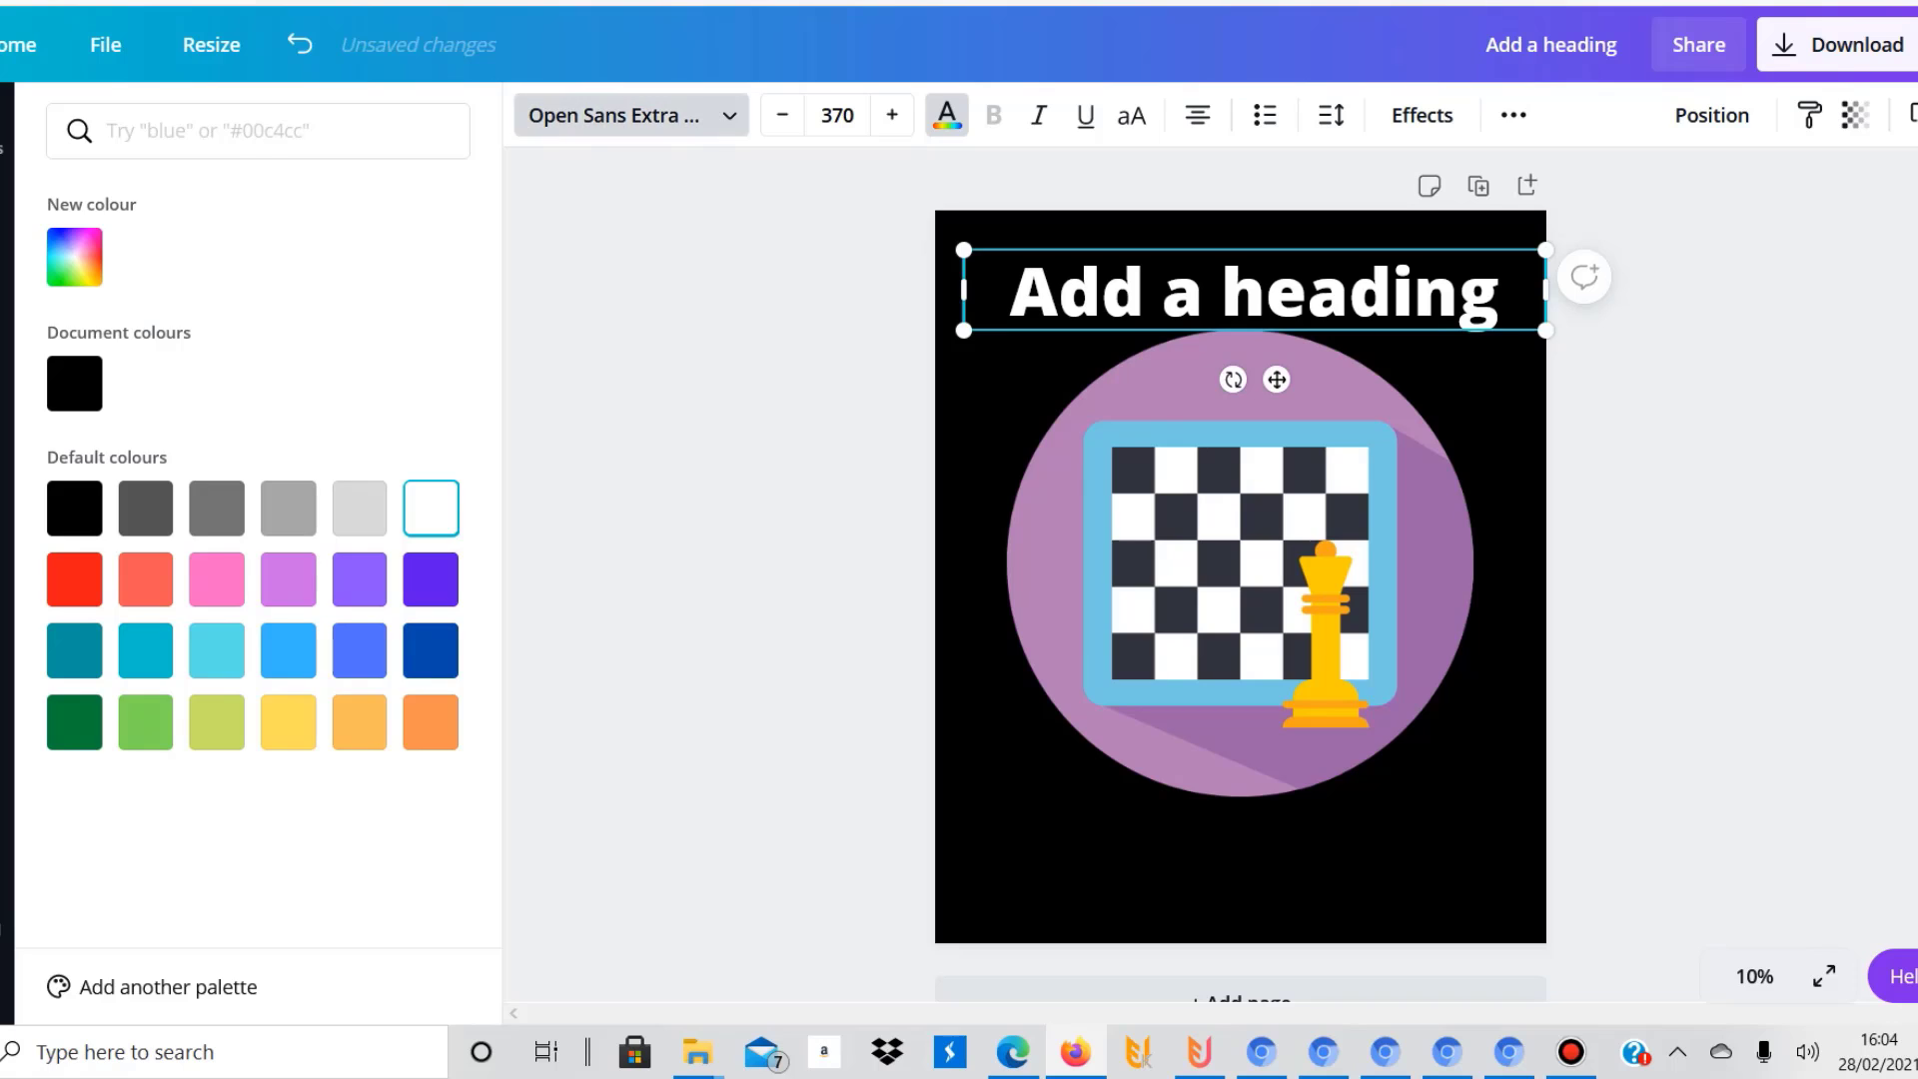
{"action": "left_click", "coordinate": [631, 115]}
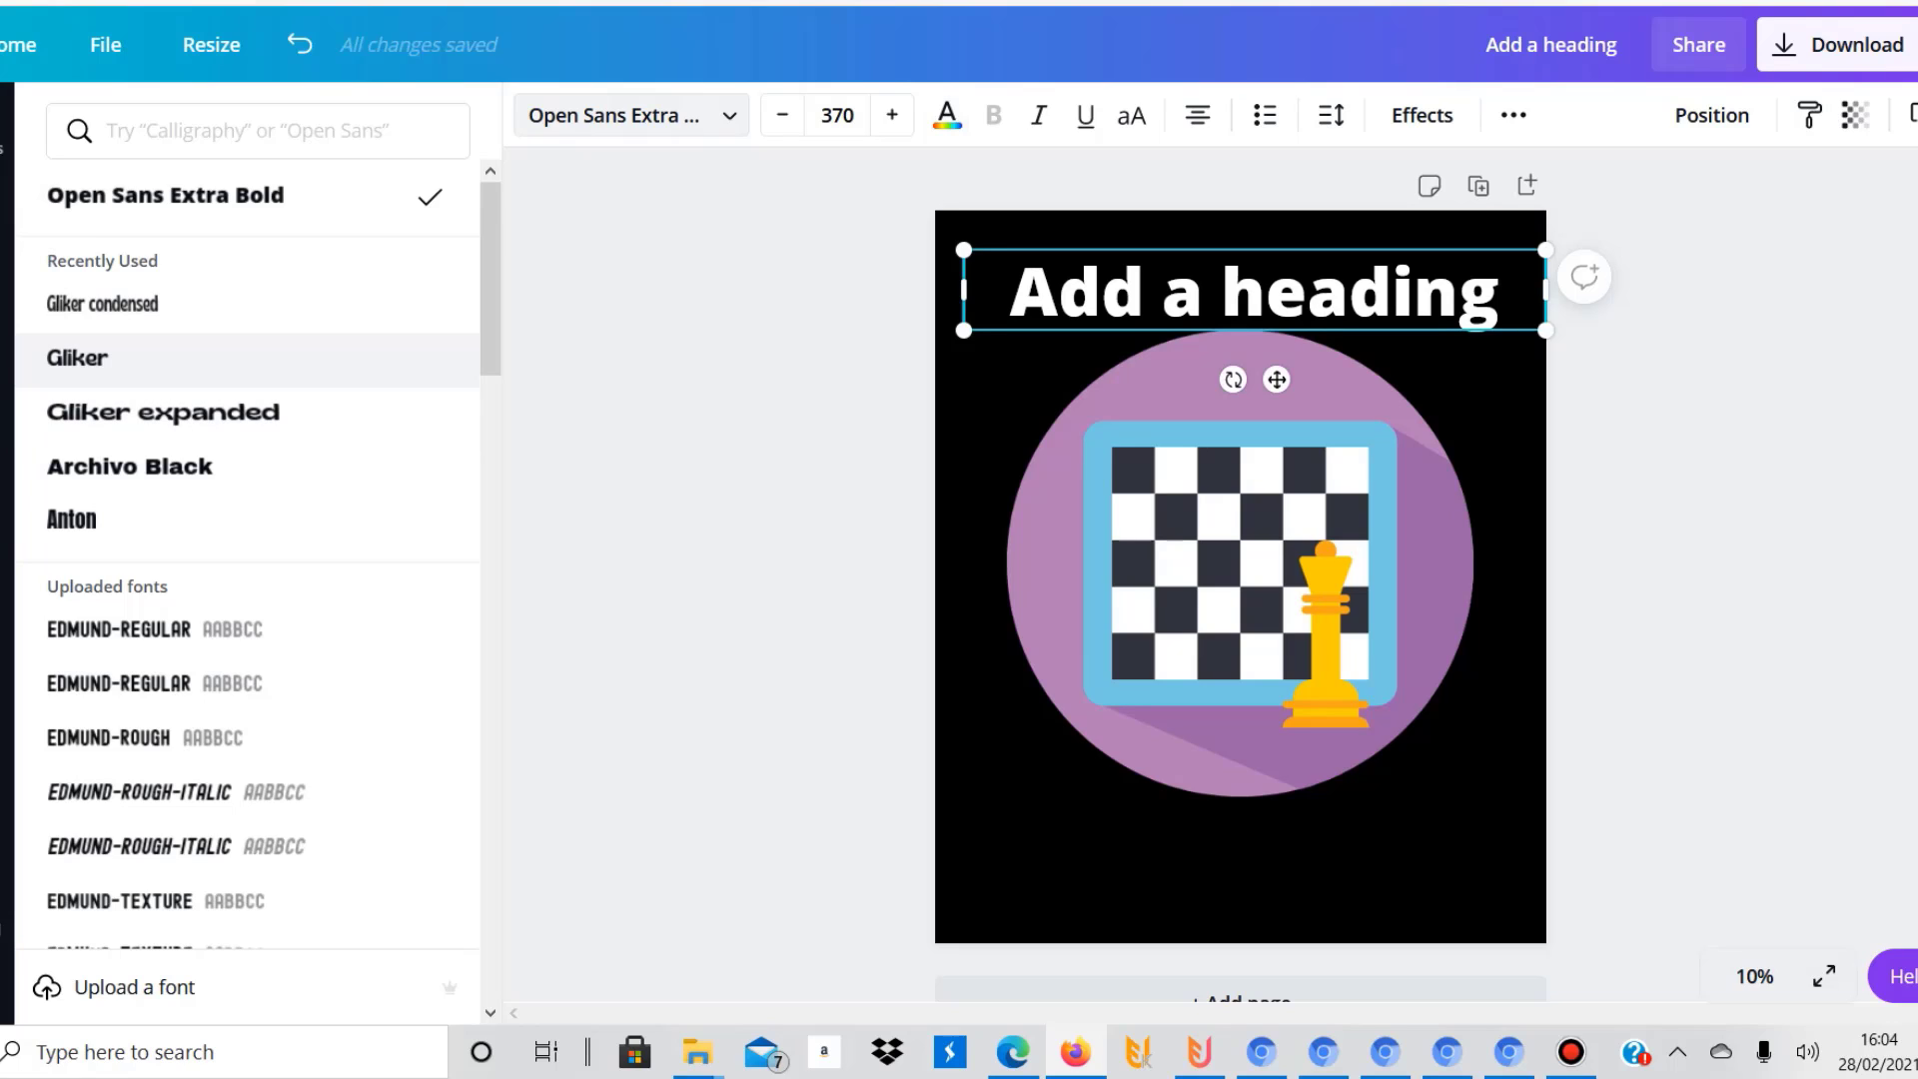
{"action": "left_click", "coordinate": [77, 358]}
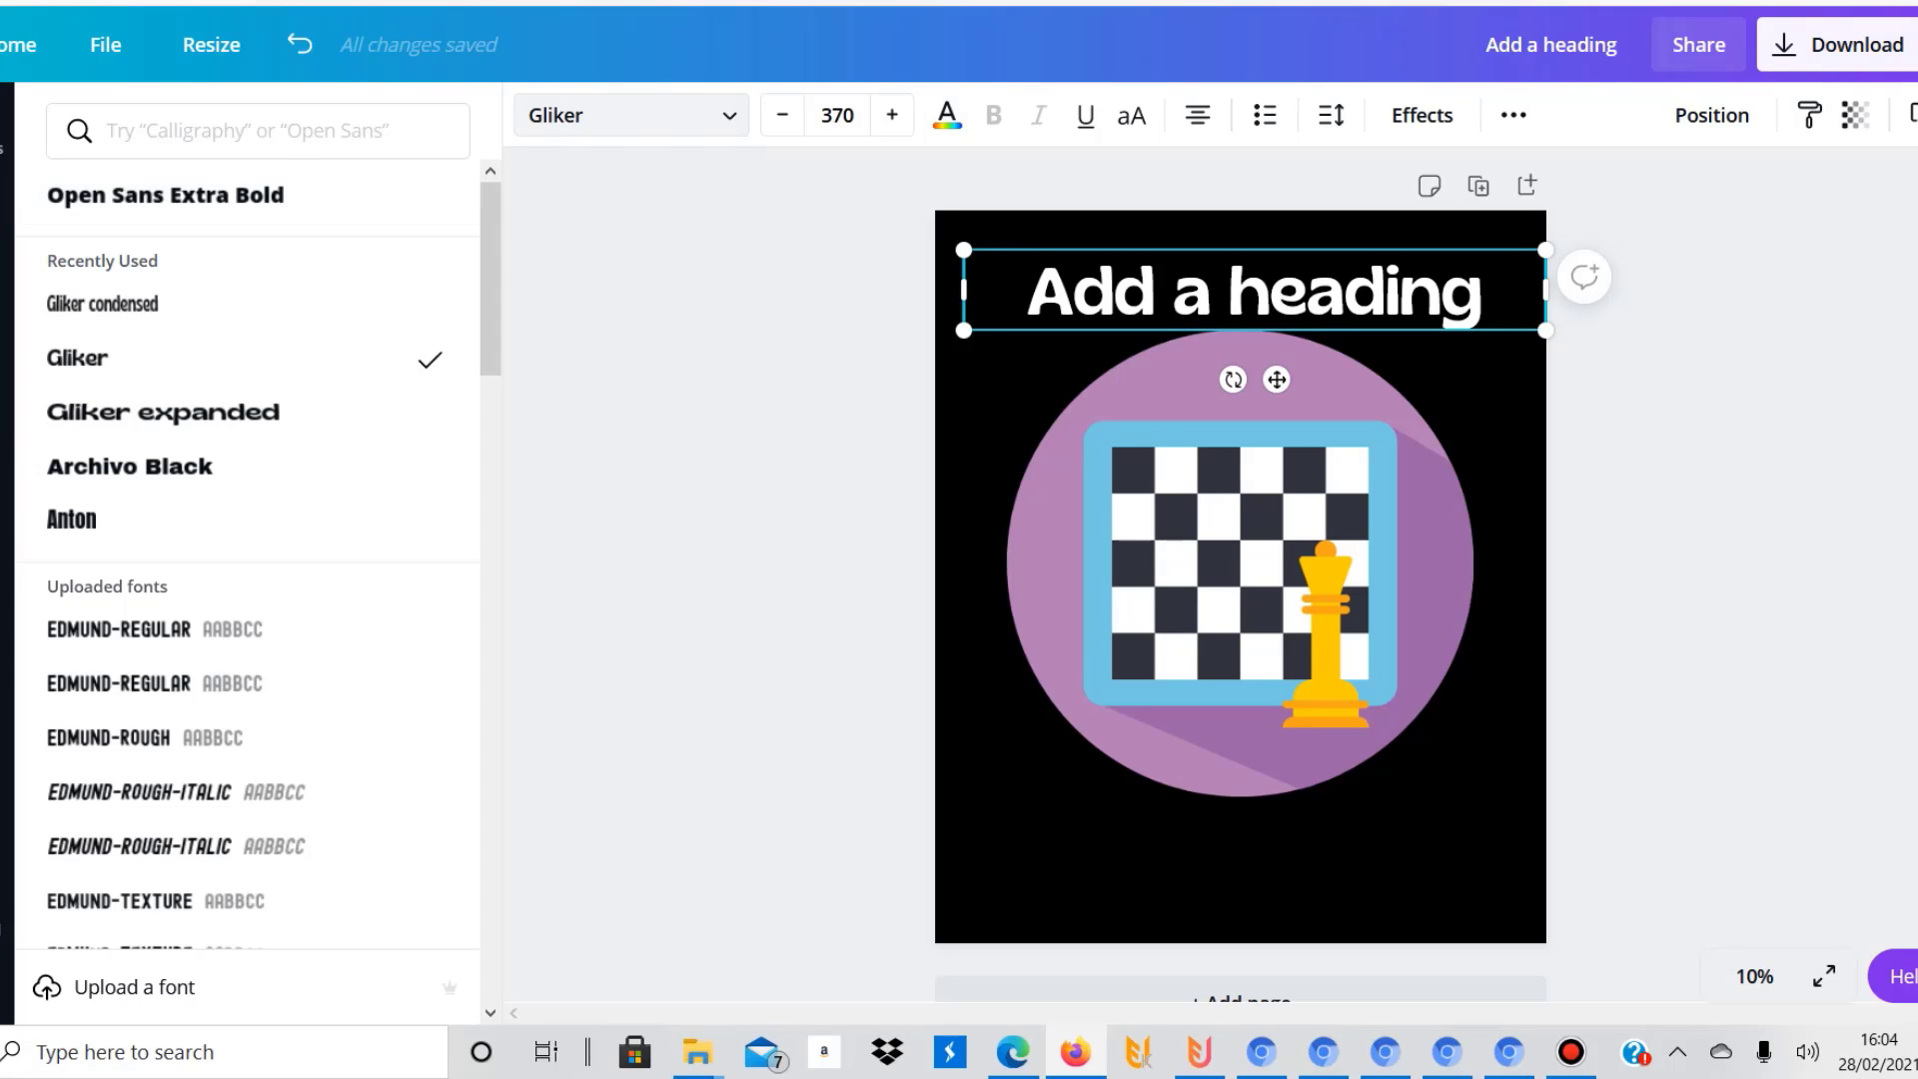
Try light turquoise and light purple on the heading, settle on light orange, and stretch its text box across the full page width
{"action": "left_click", "coordinate": [947, 115]}
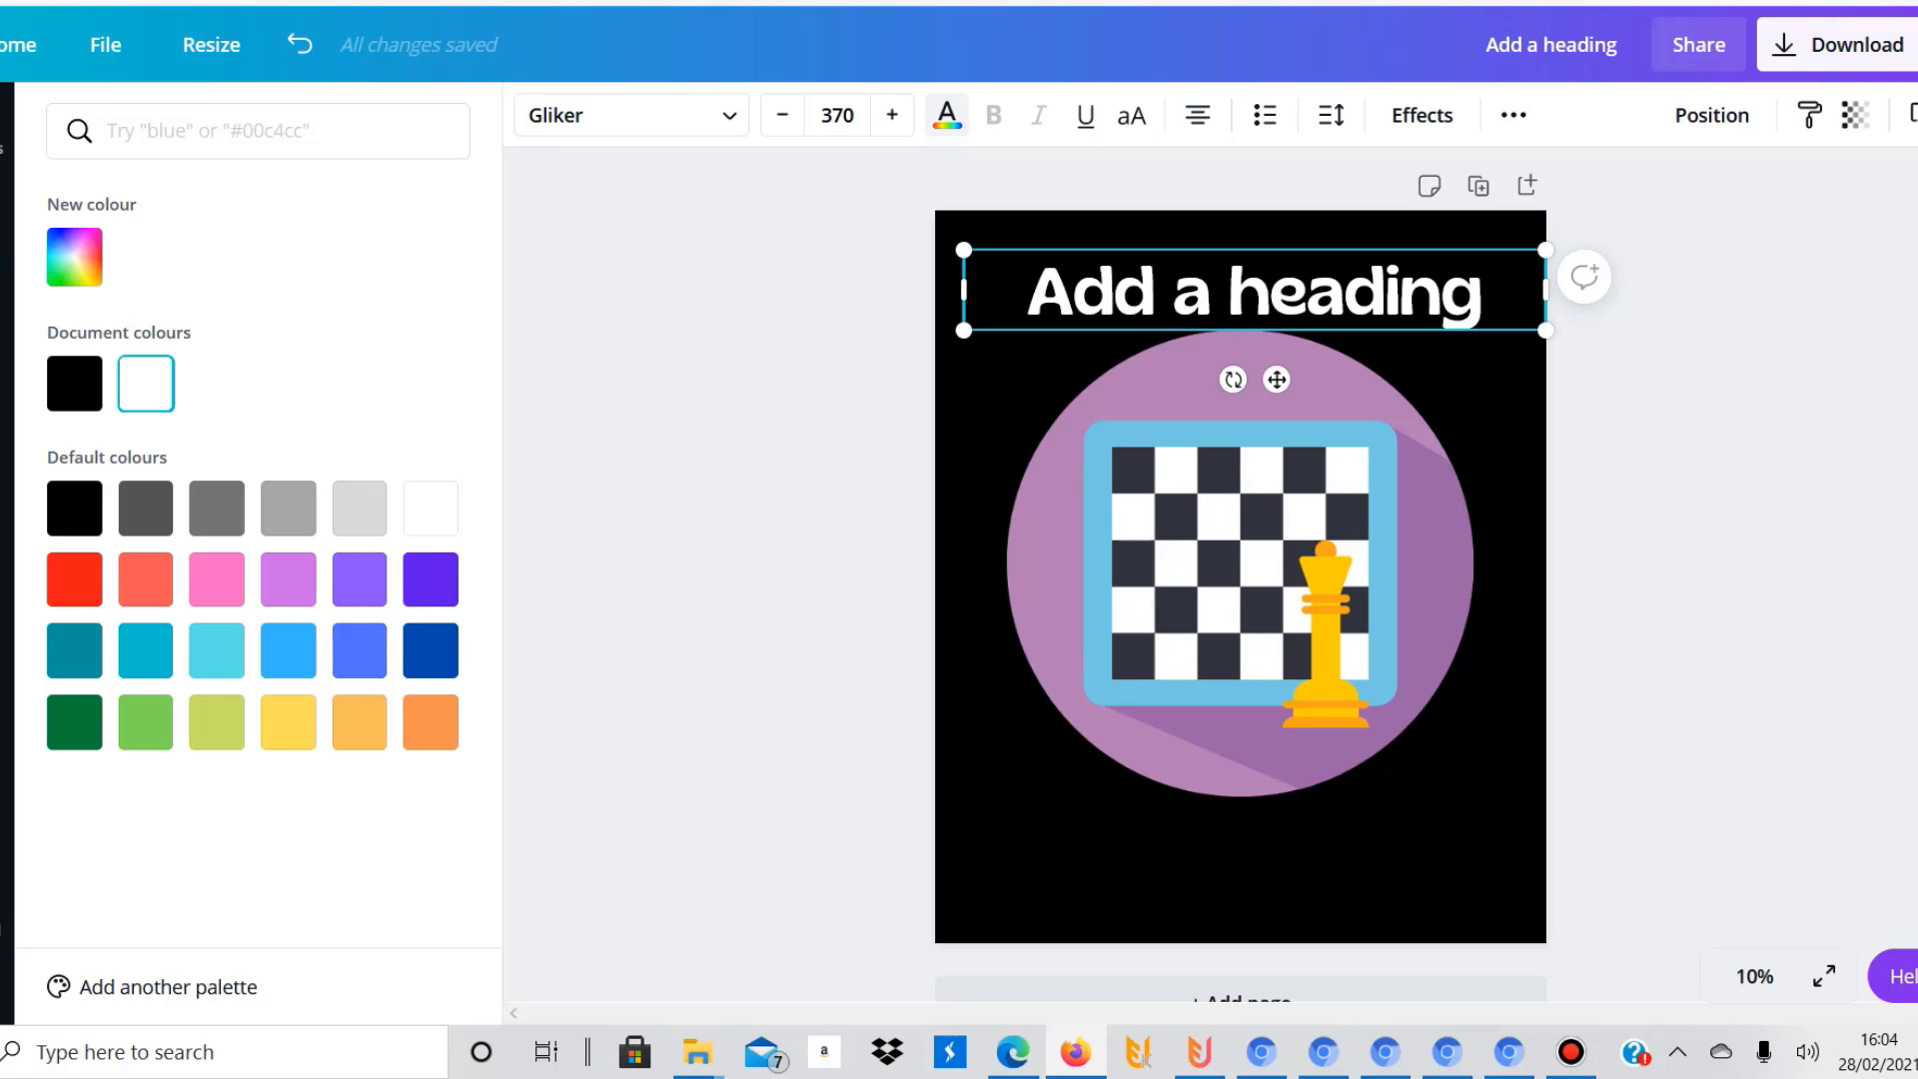
{"action": "left_click", "coordinate": [216, 651]}
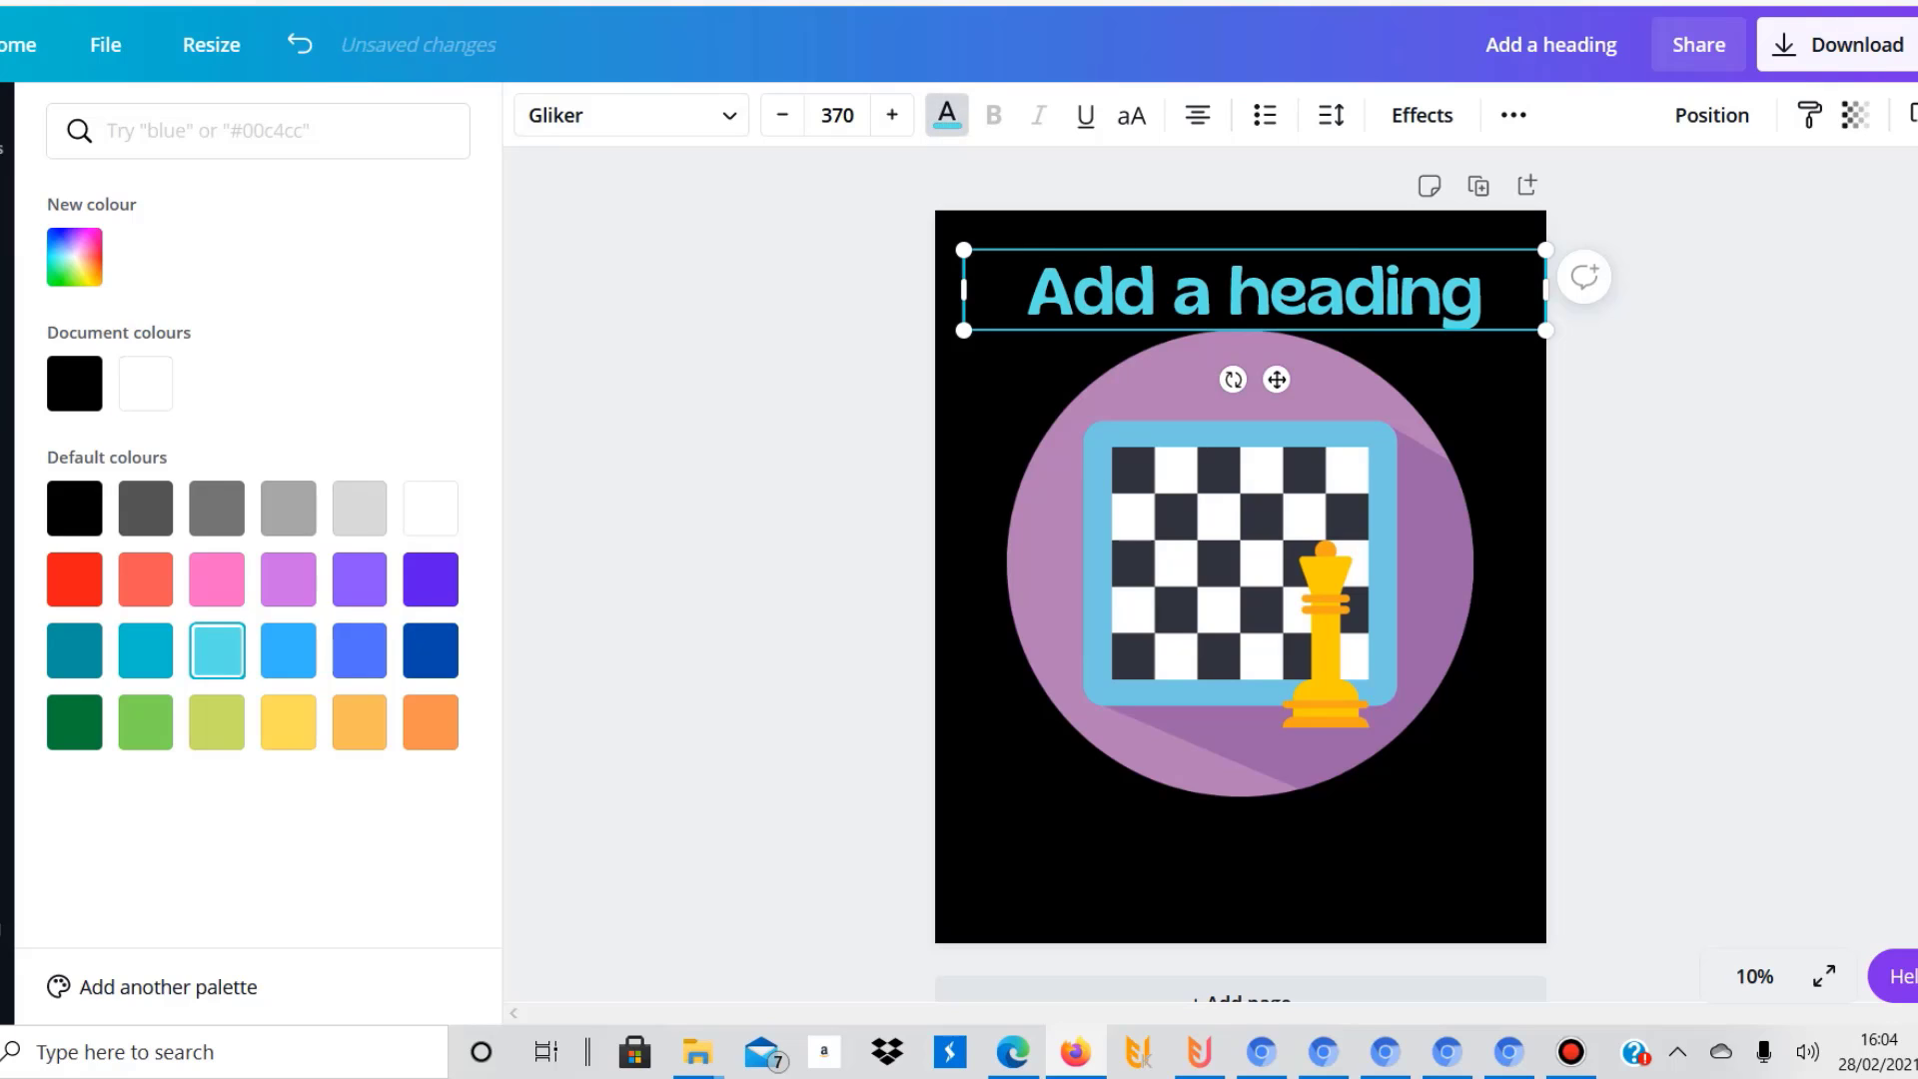
{"action": "left_click", "coordinate": [289, 580]}
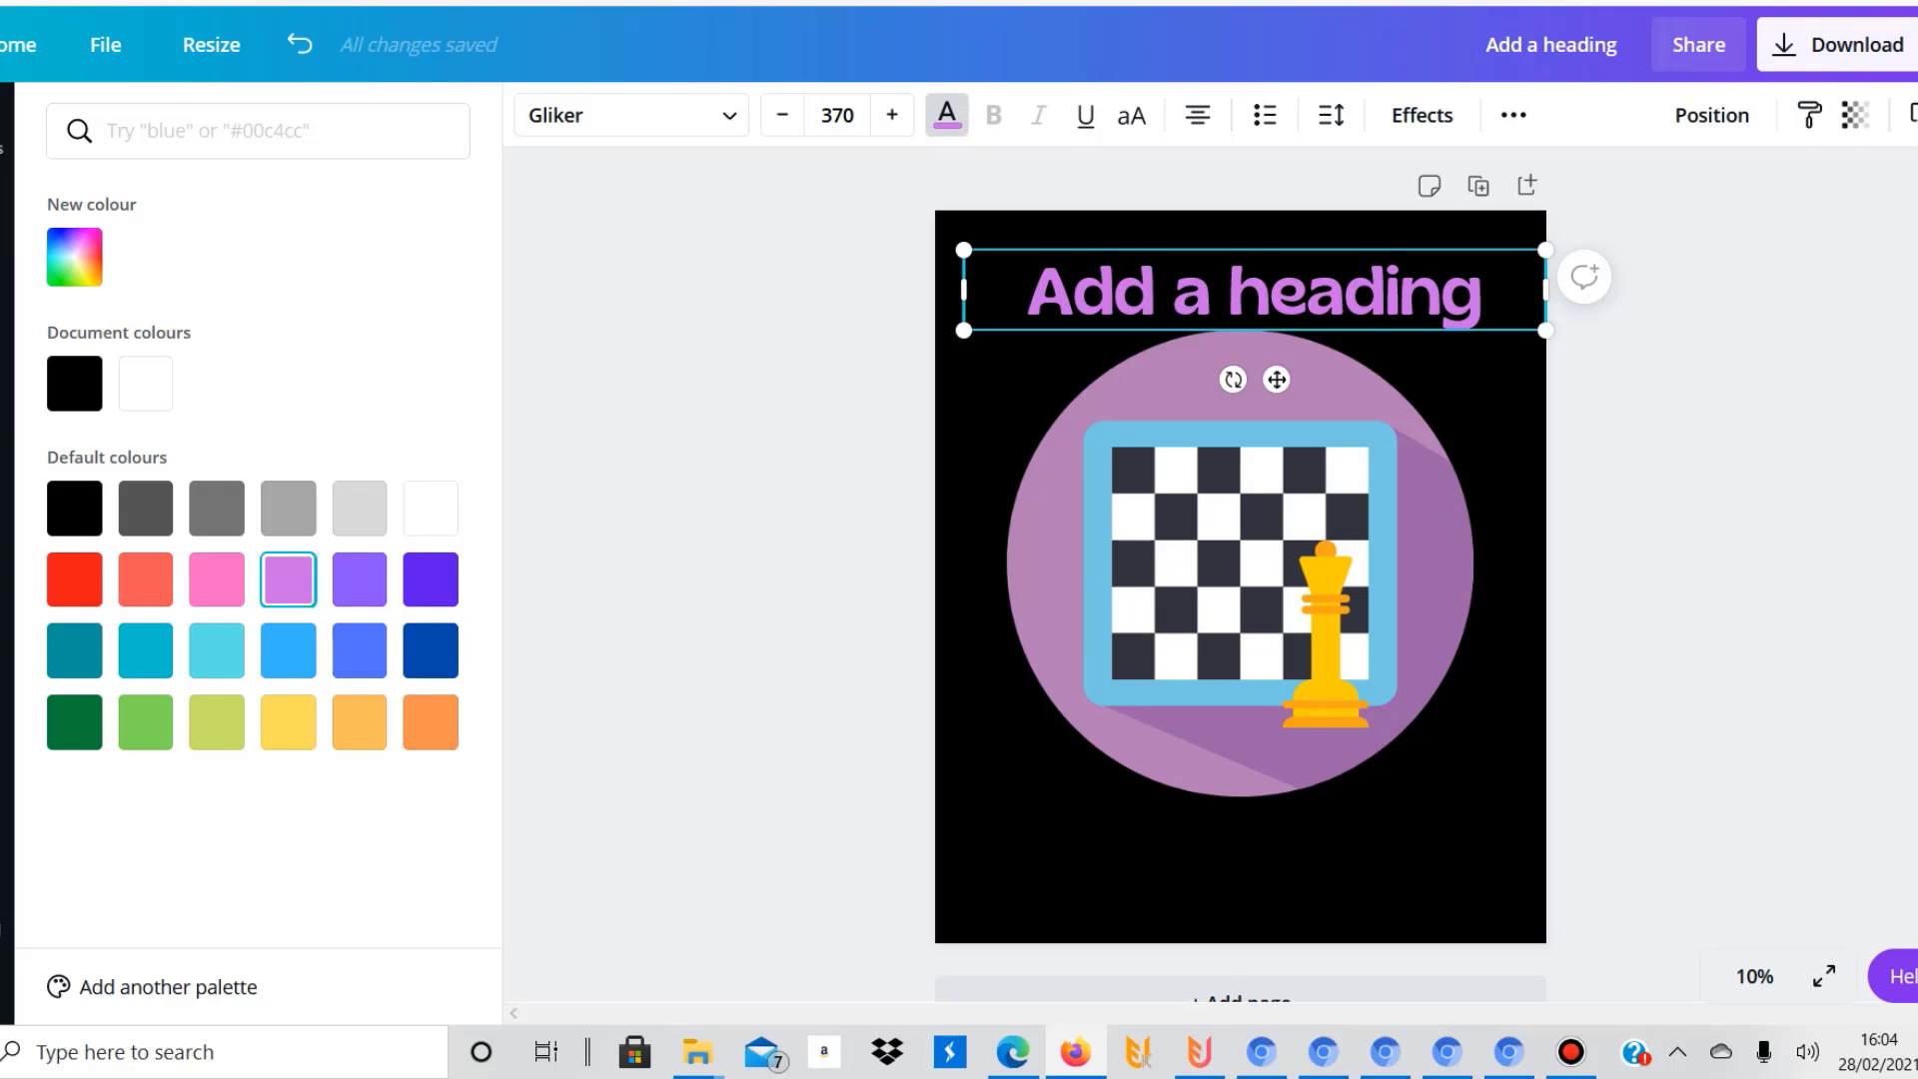
{"action": "left_click", "coordinate": [360, 721]}
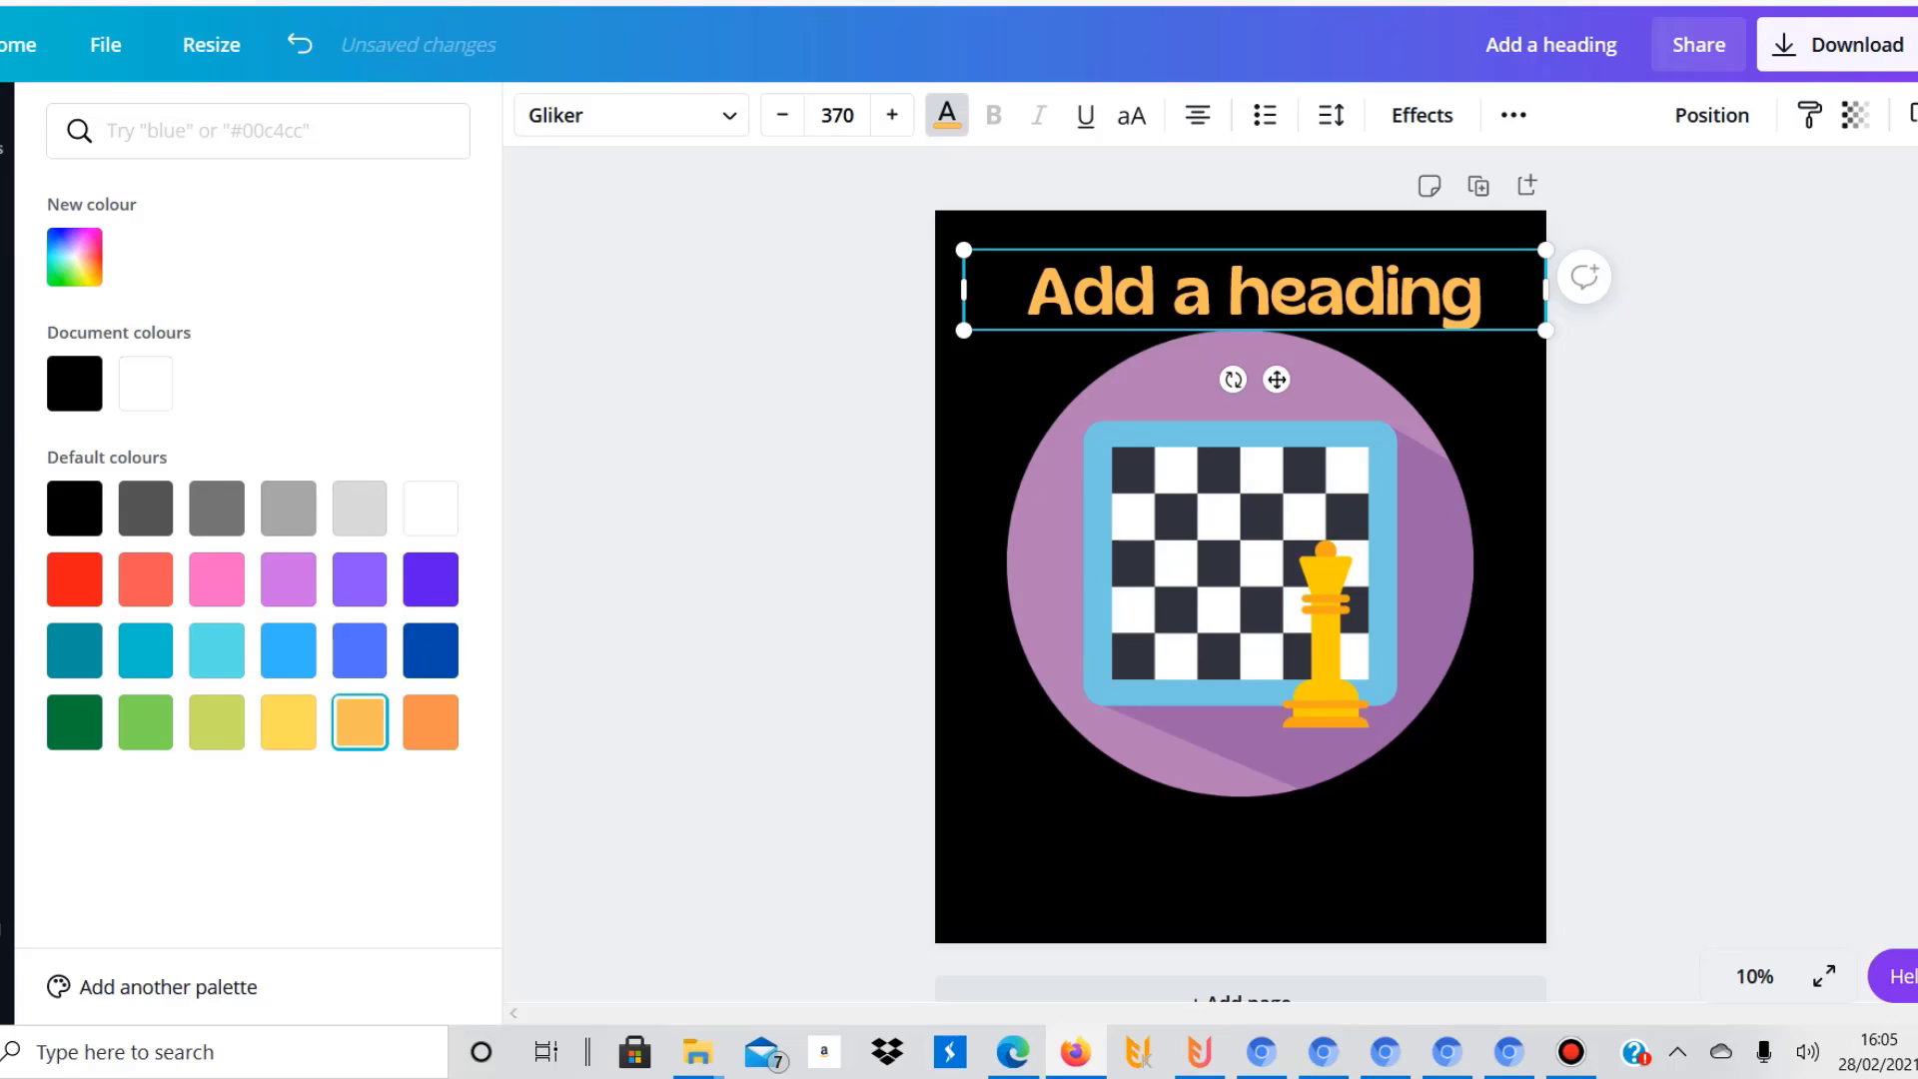
{"action": "left_click_drag", "start_coordinate": [963, 290], "coordinate": [935, 289]}
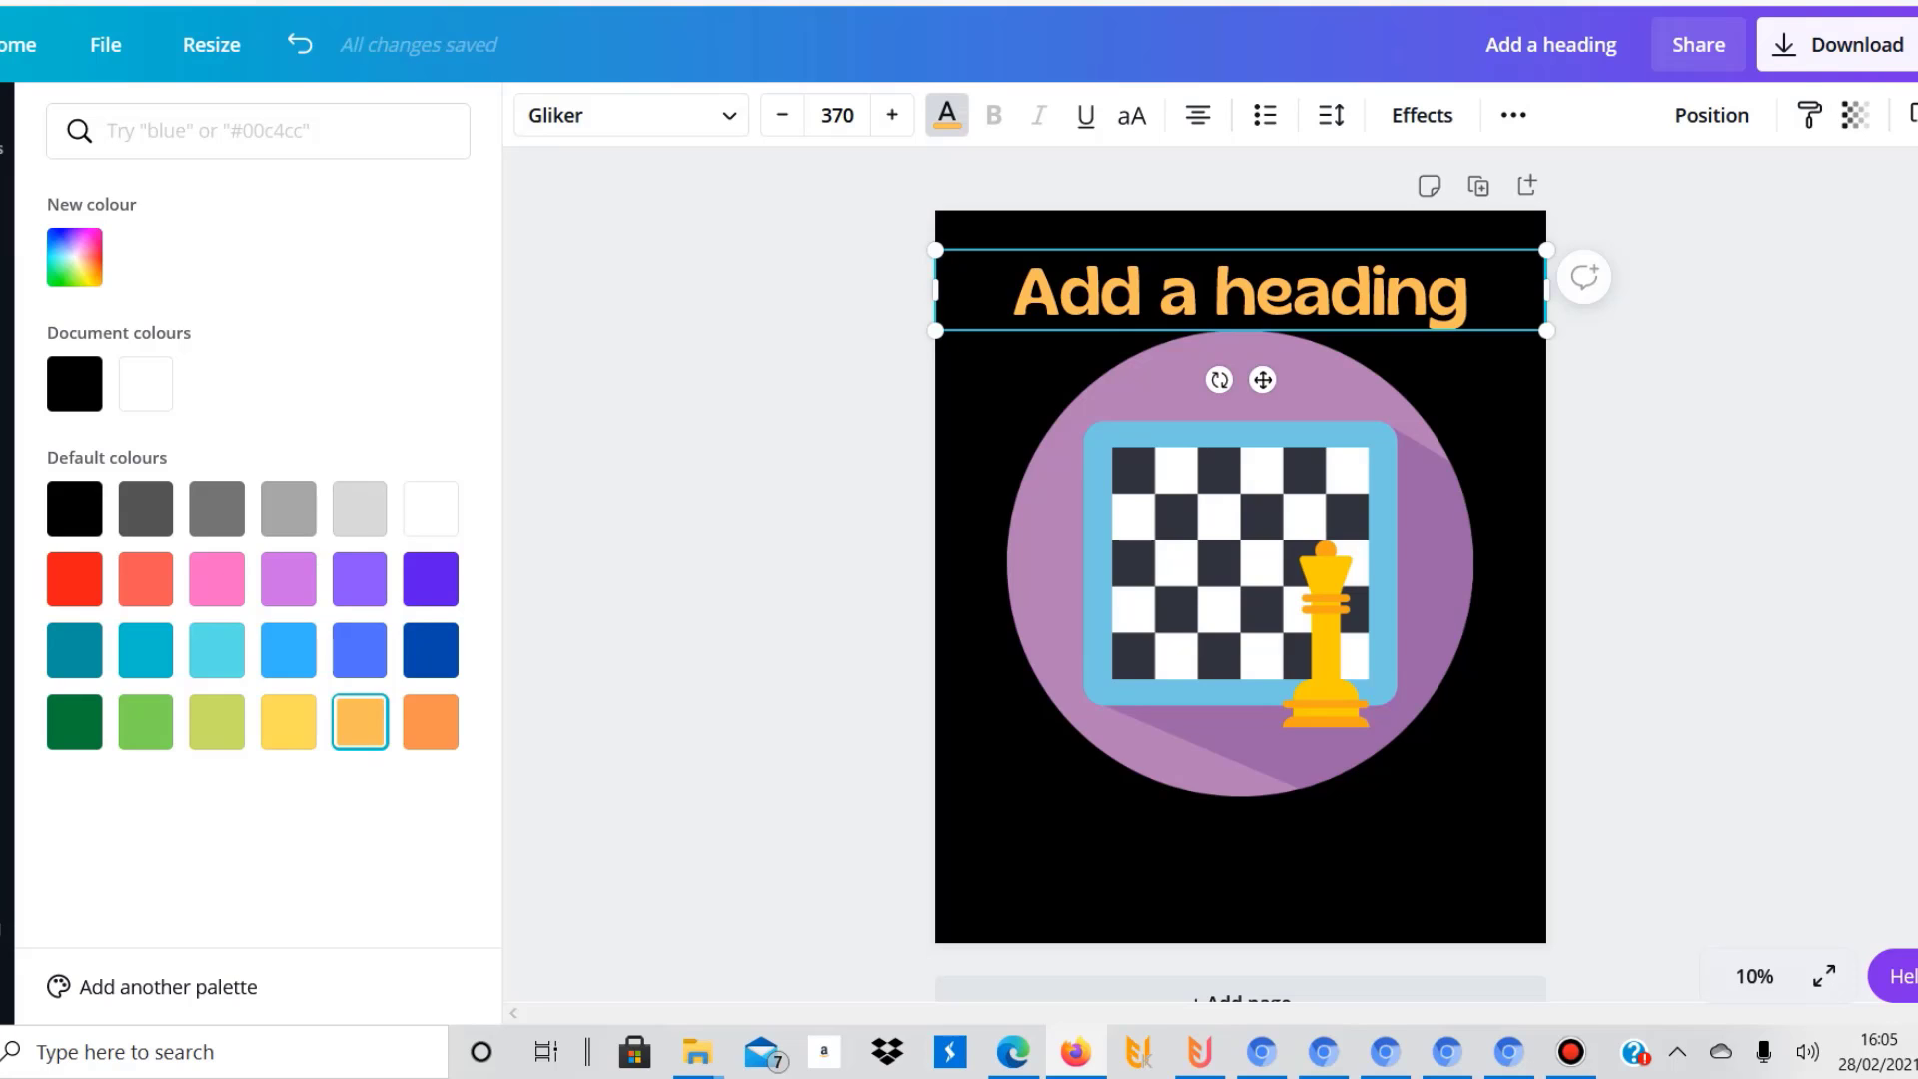
Apply the Curve text effect to the heading with a curve value of 57
{"action": "left_click", "coordinate": [1422, 115]}
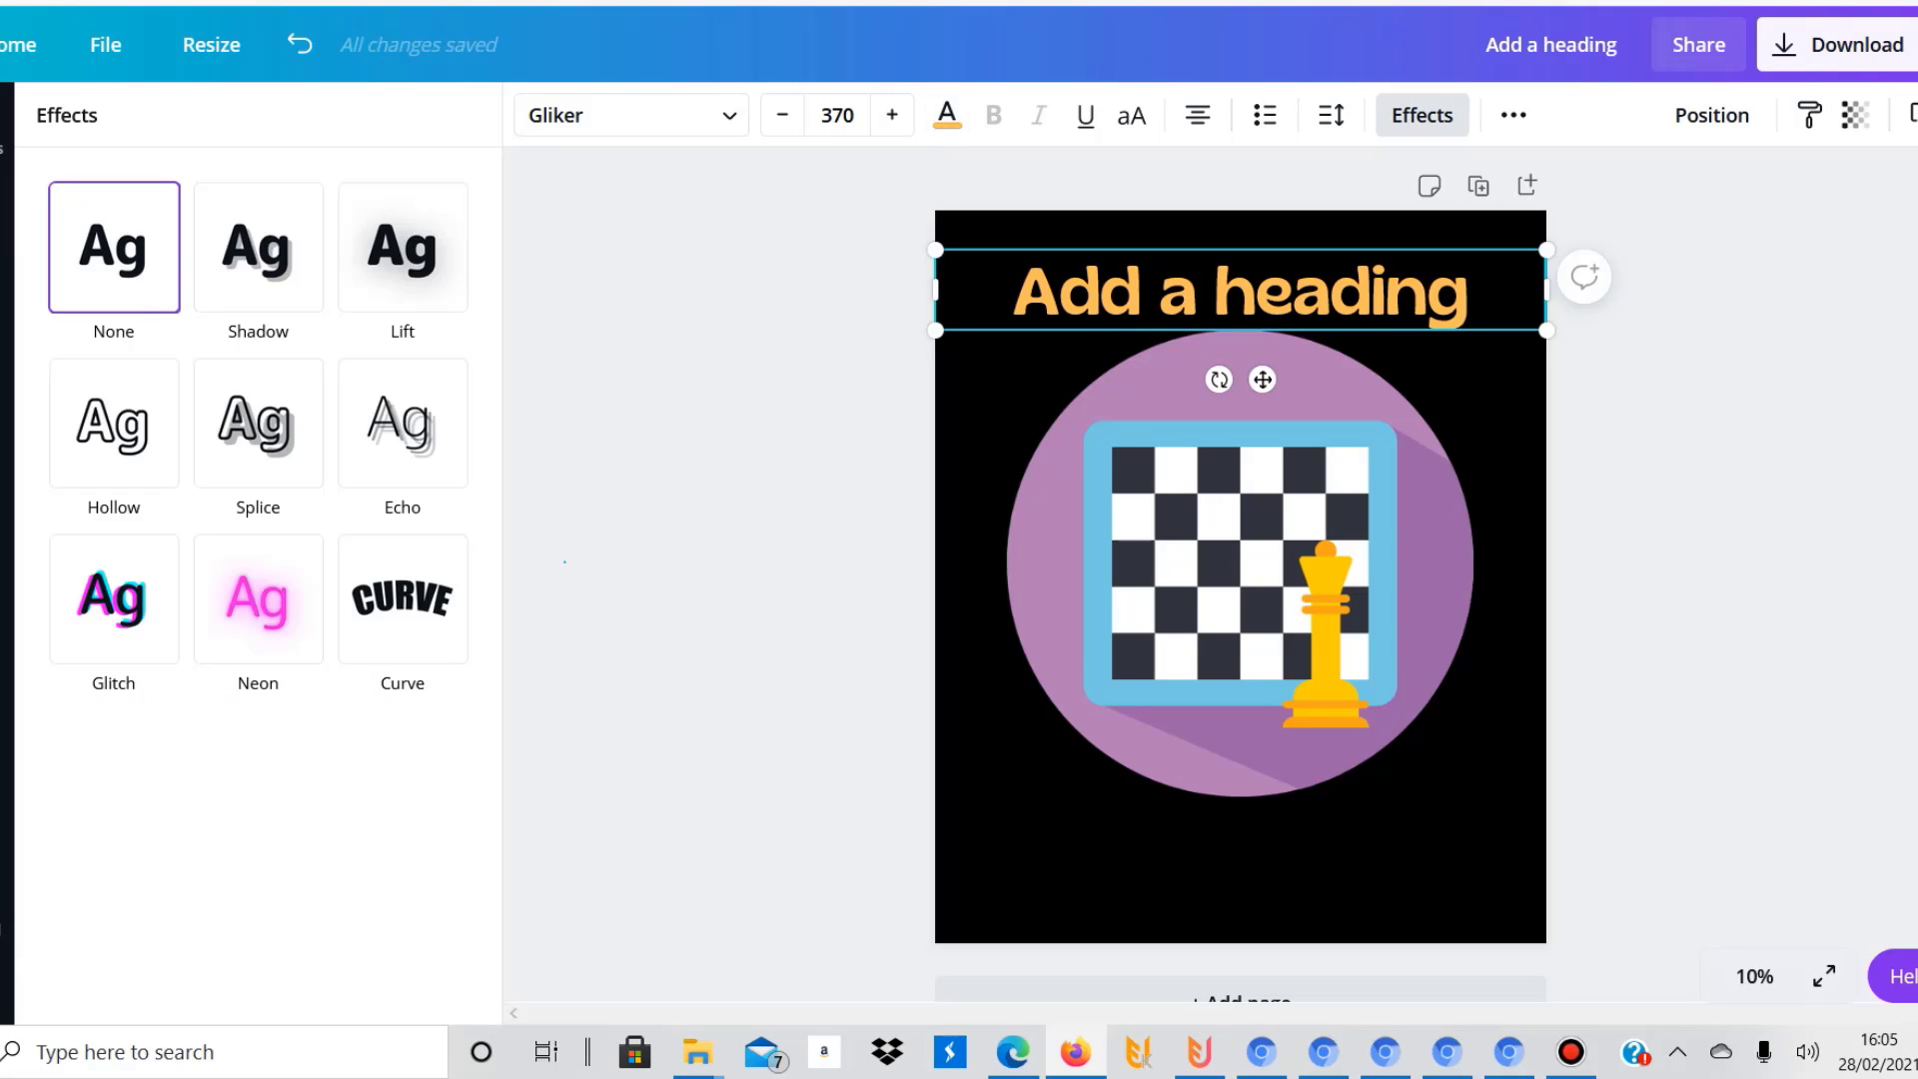
{"action": "left_click", "coordinate": [1421, 115]}
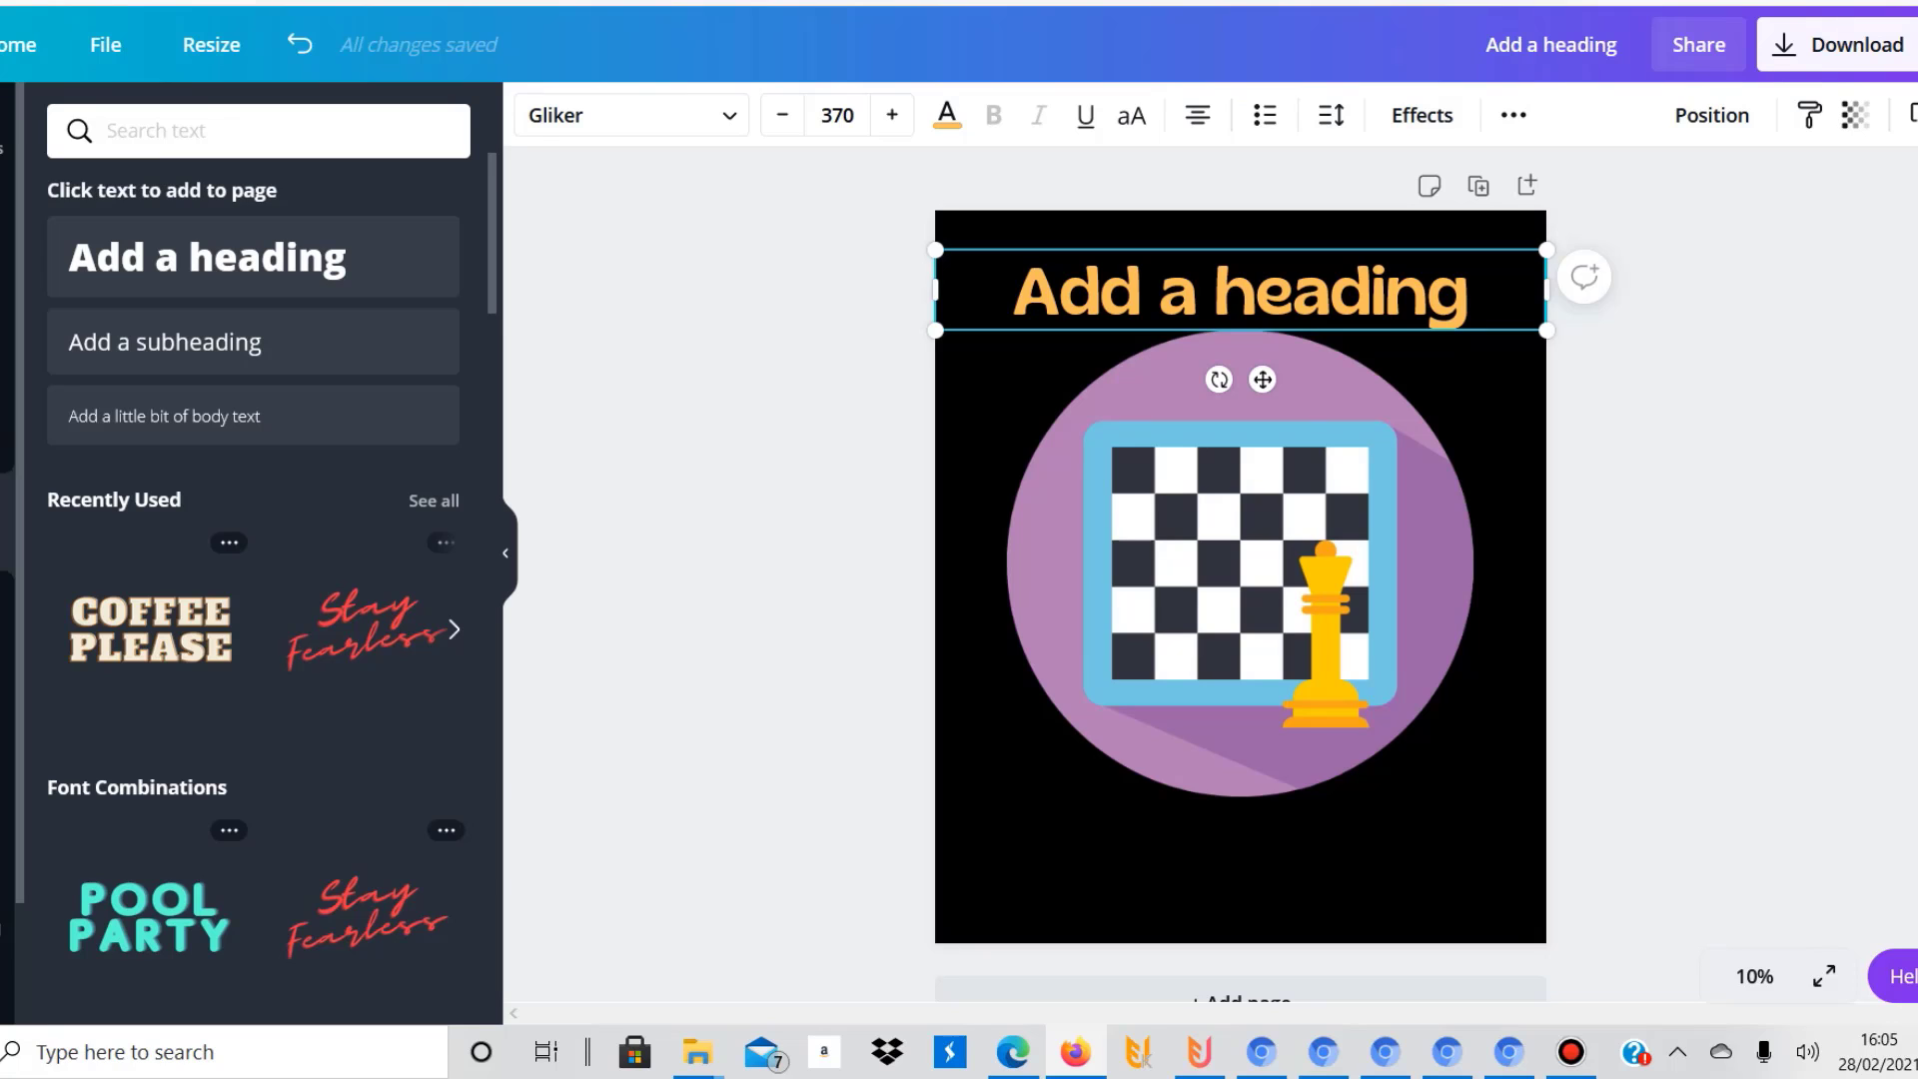
{"action": "key", "text": "Escape"}
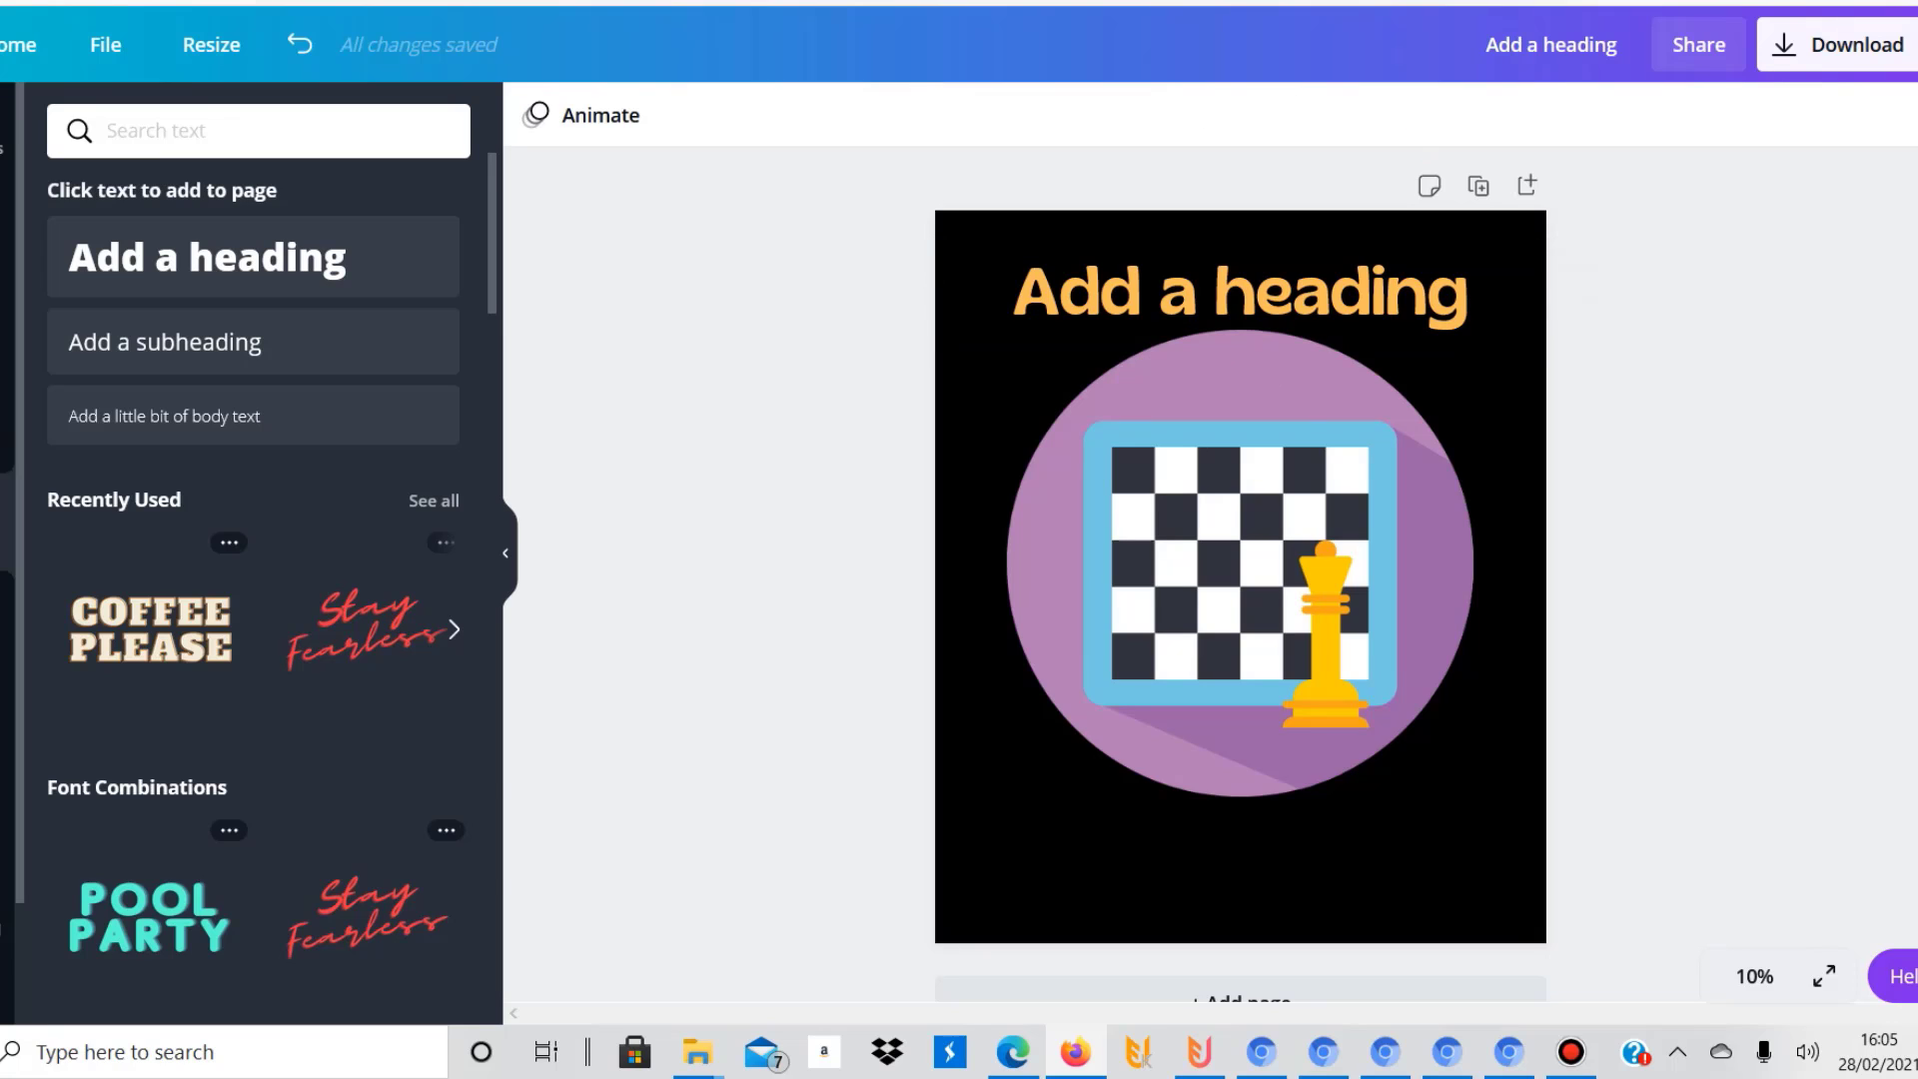
{"action": "left_click", "coordinate": [1241, 291]}
{"action": "left_click", "coordinate": [1422, 115]}
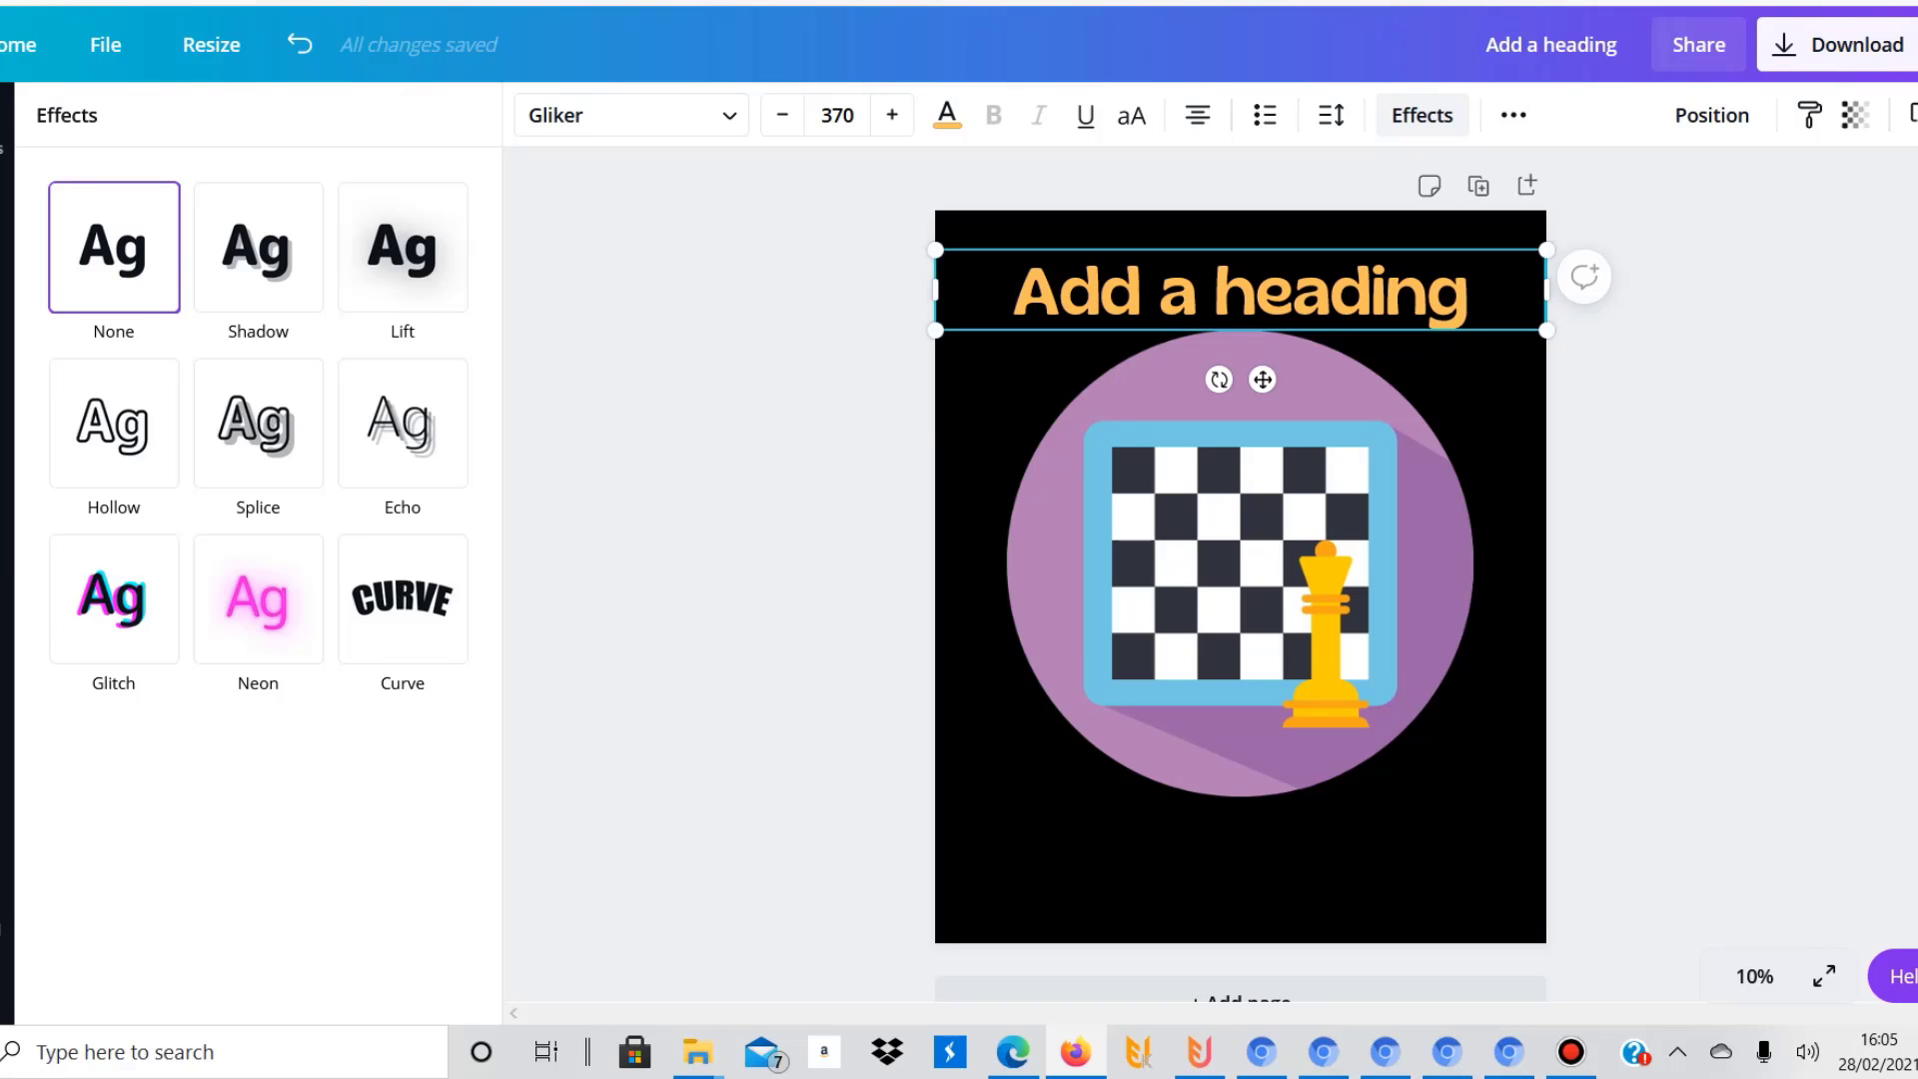
{"action": "left_click", "coordinate": [403, 599]}
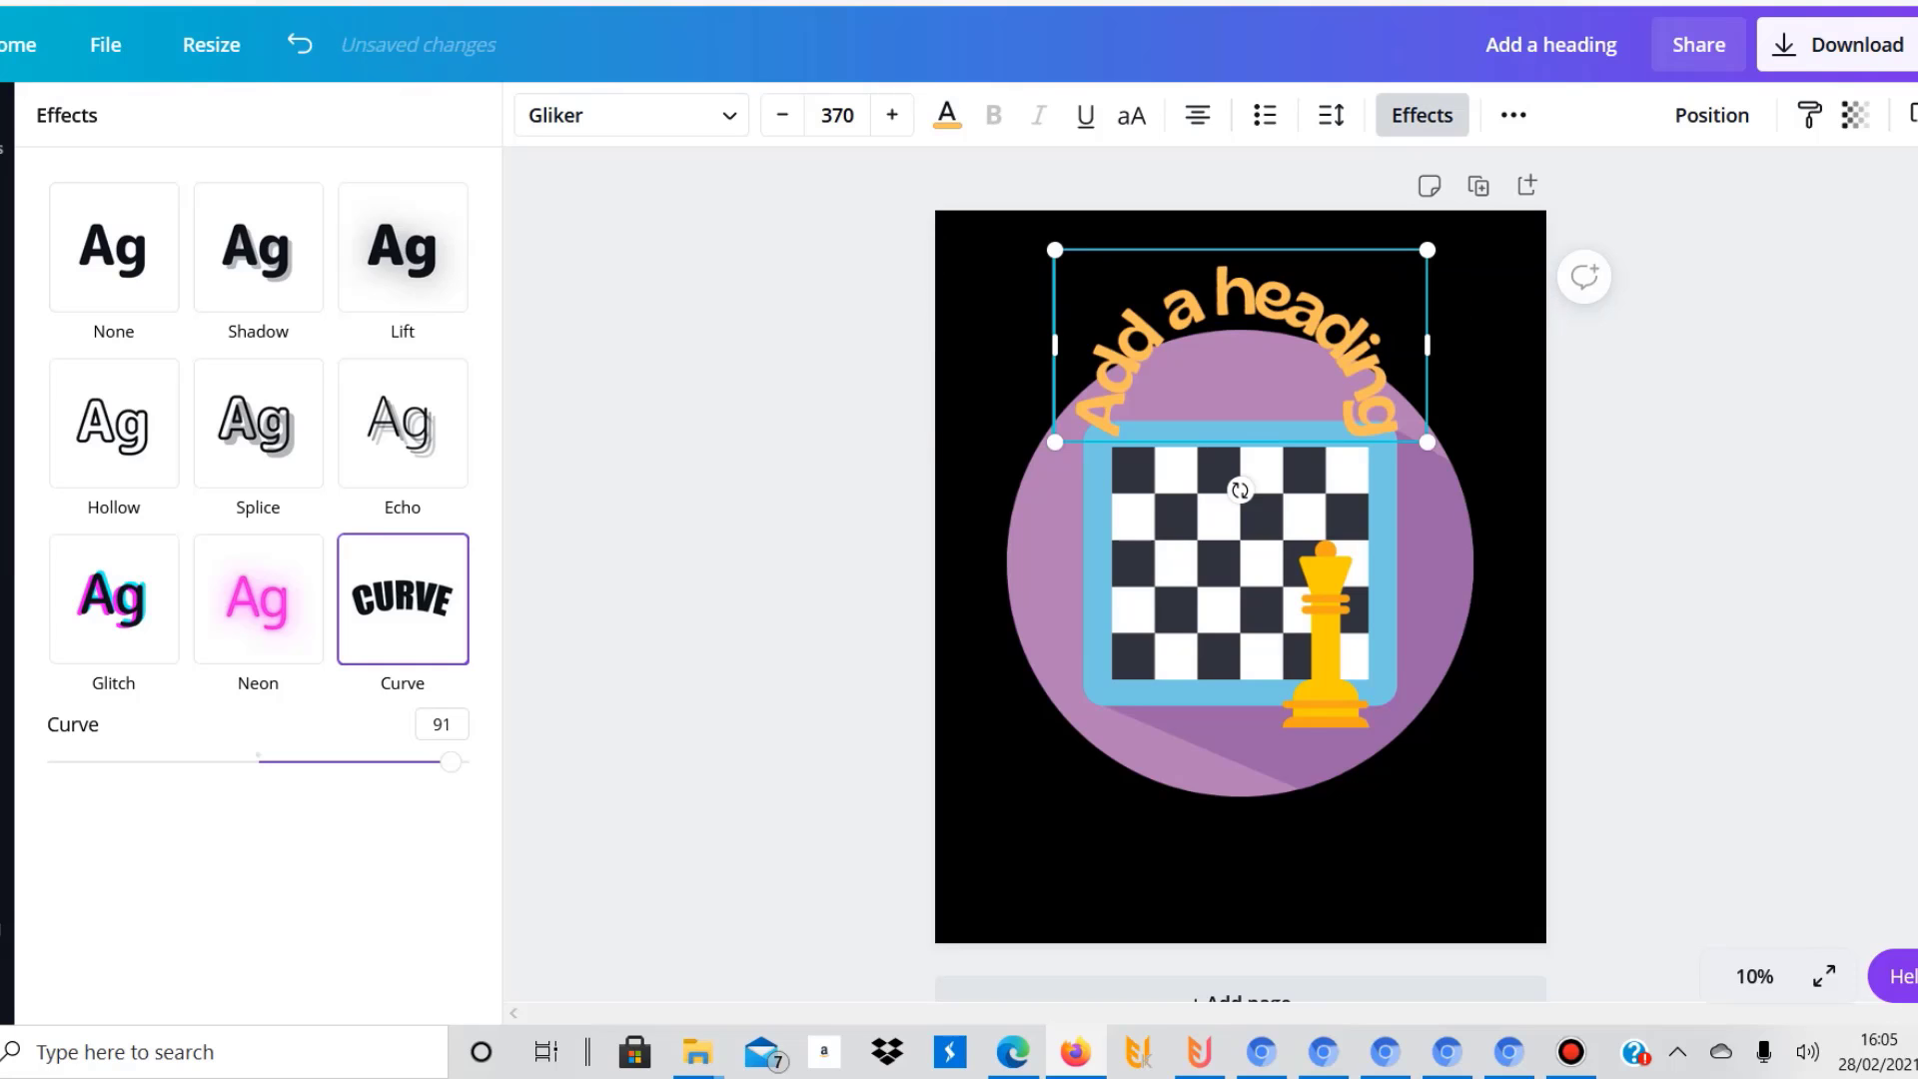
{"action": "left_click_drag", "start_coordinate": [452, 761], "coordinate": [379, 762]}
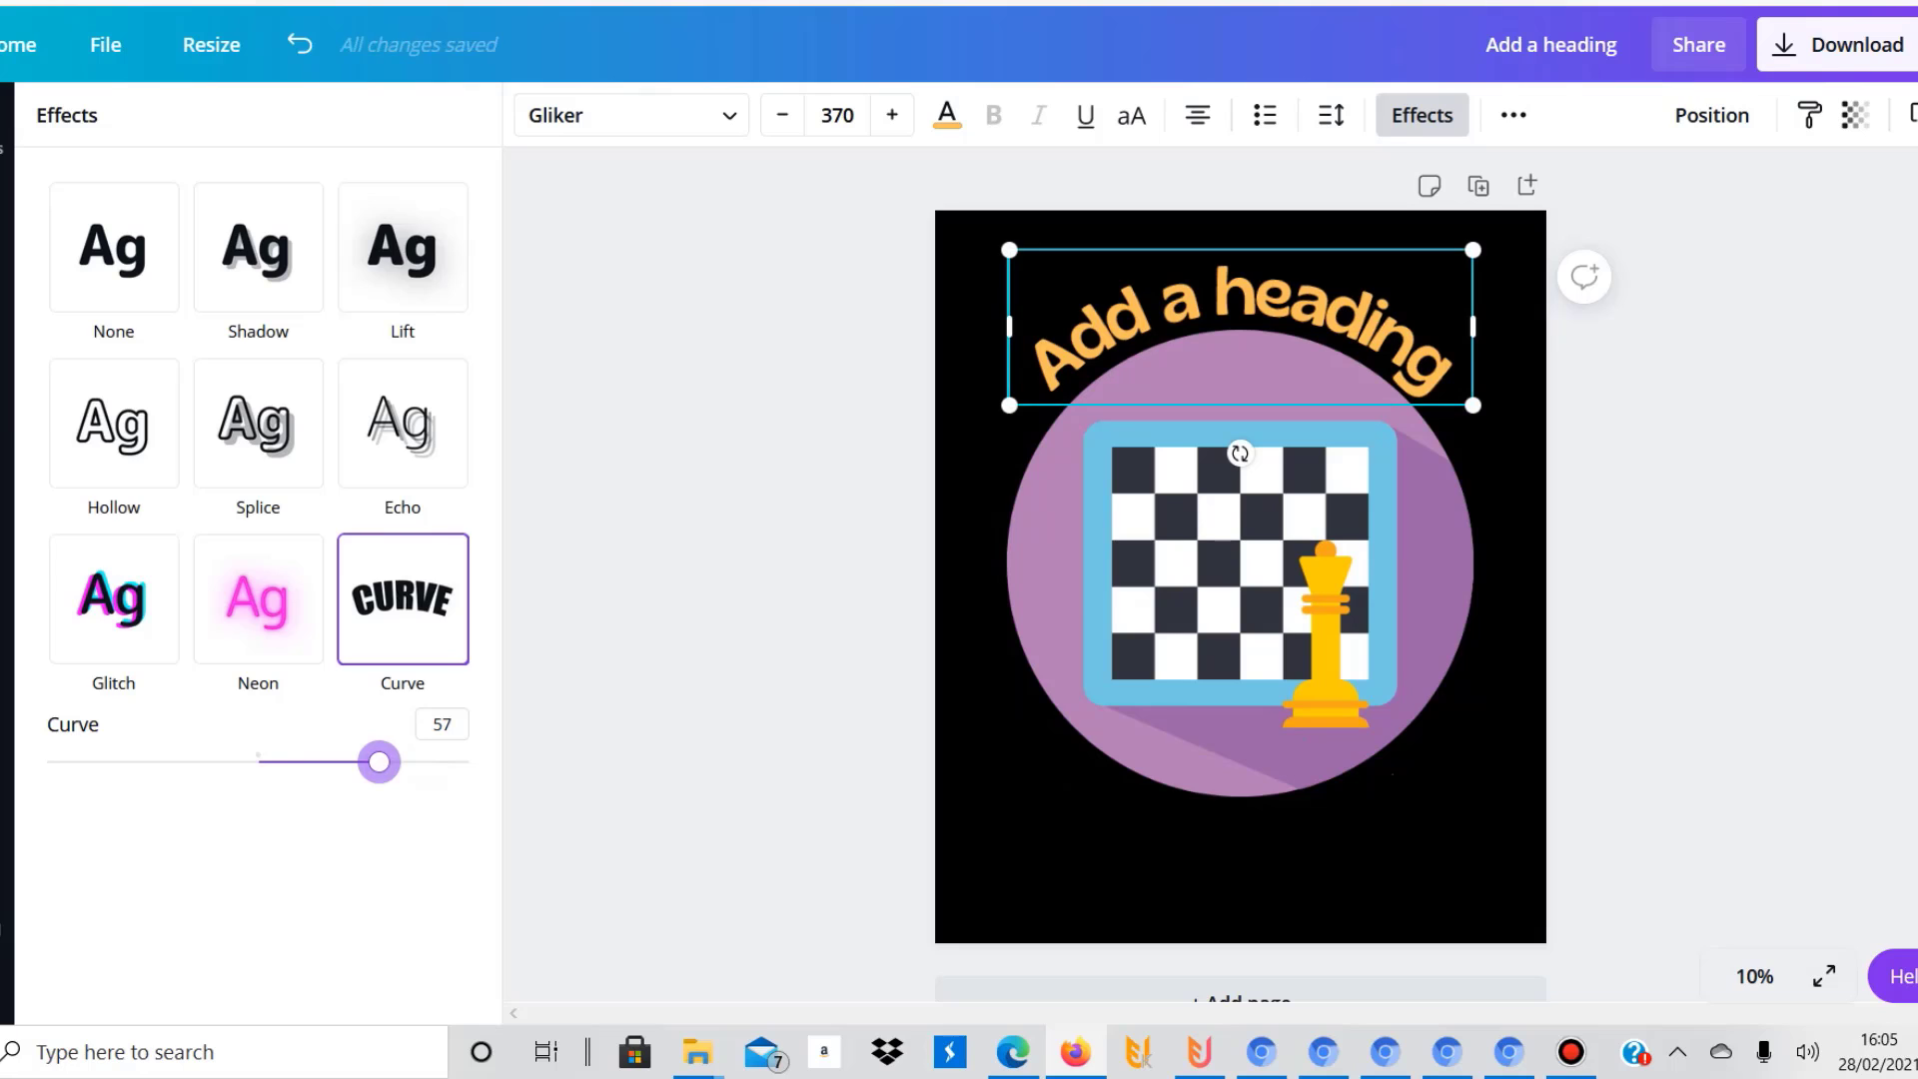
Enlarge the curved heading to font size 514, placing it centred above the round chess icon
{"action": "left_click_drag", "start_coordinate": [1473, 405], "coordinate": [1645, 589]}
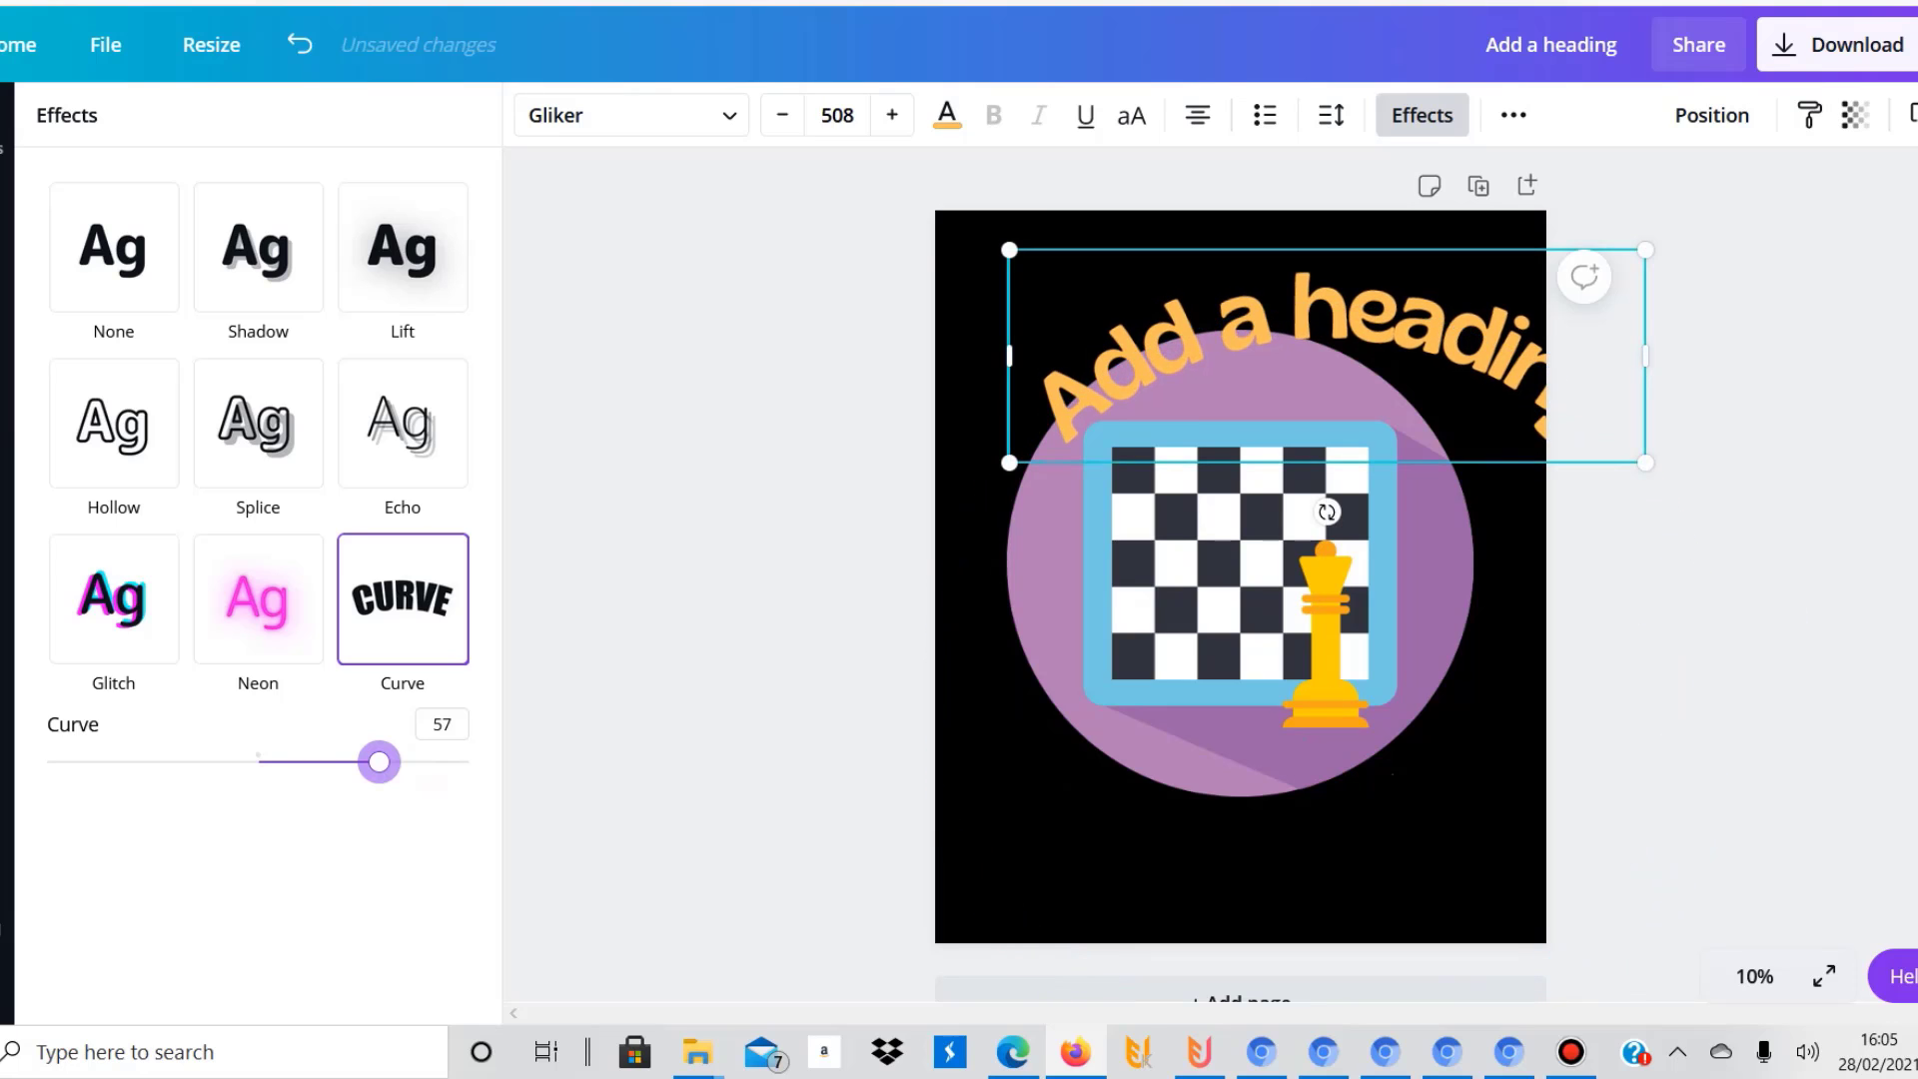
{"action": "left_click_drag", "start_coordinate": [1377, 316], "coordinate": [1291, 289]}
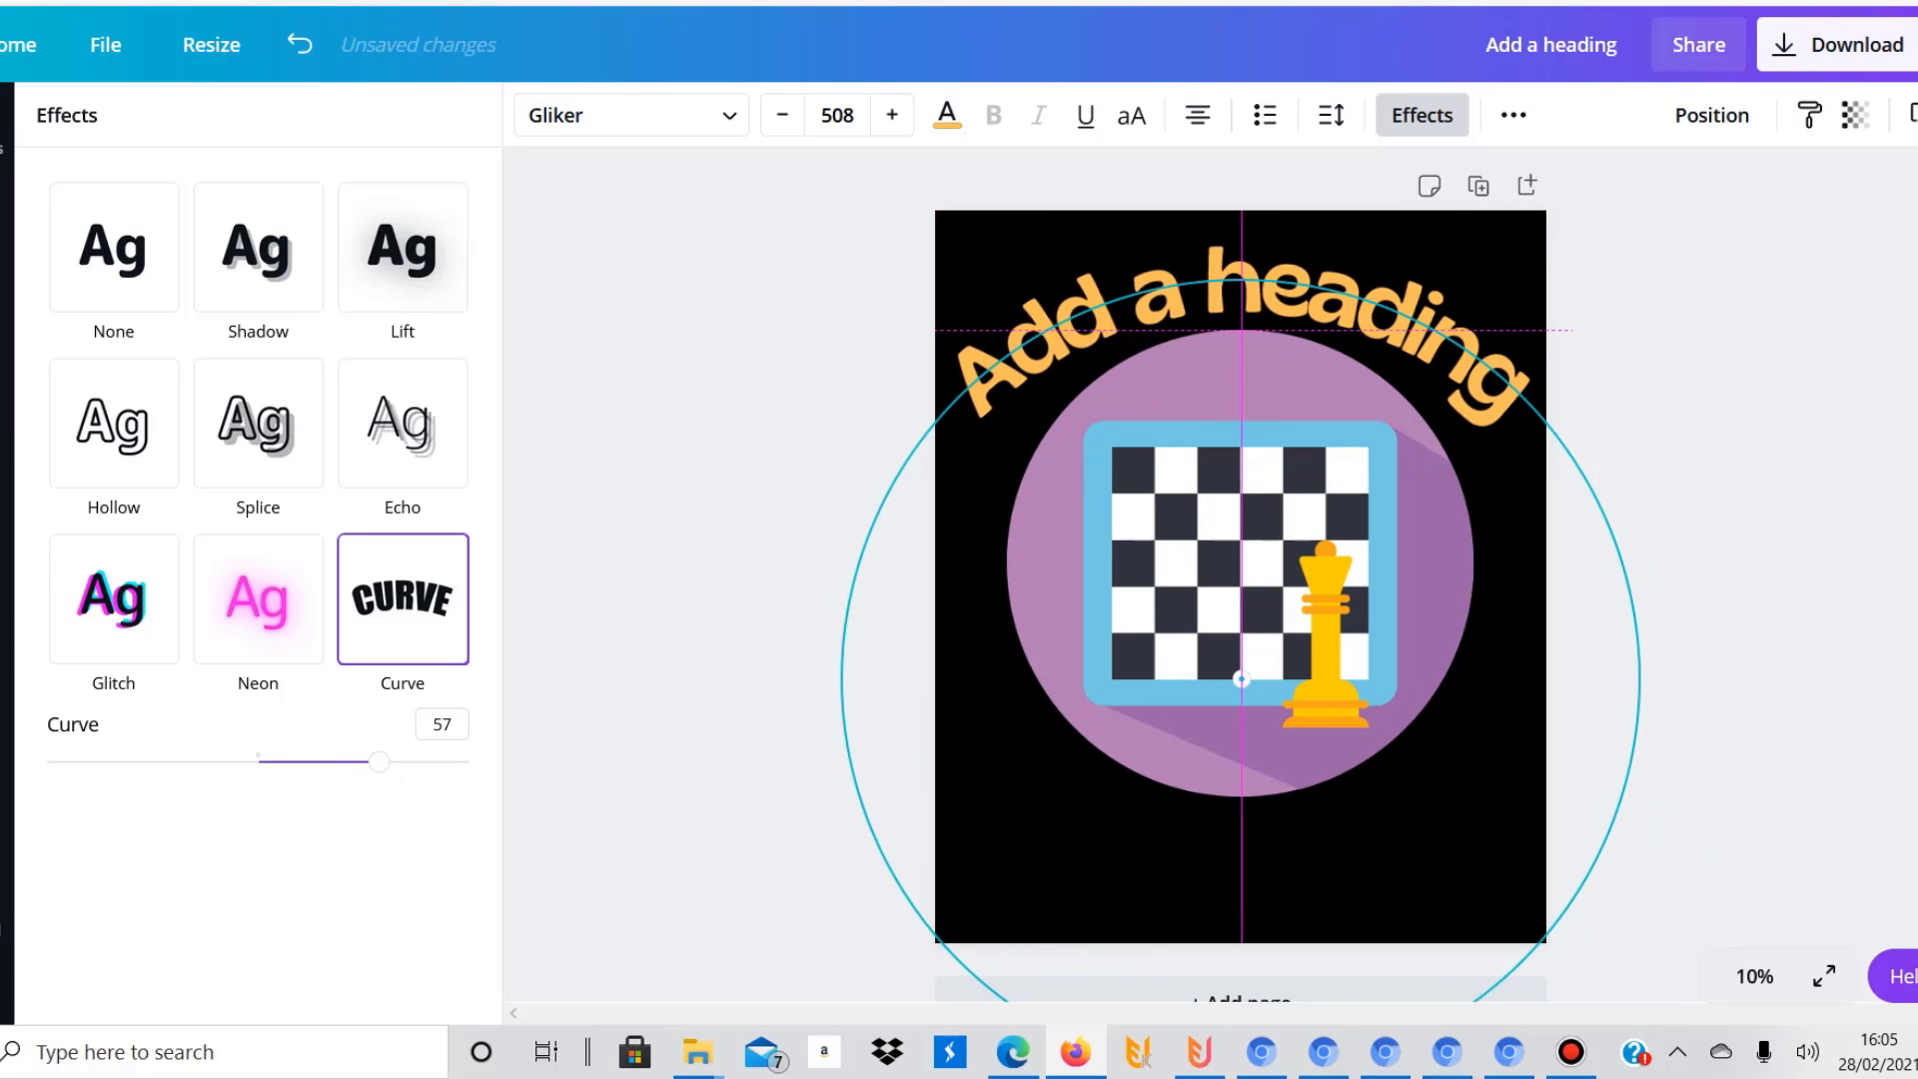
{"action": "left_click_drag", "start_coordinate": [1241, 306], "coordinate": [1241, 306]}
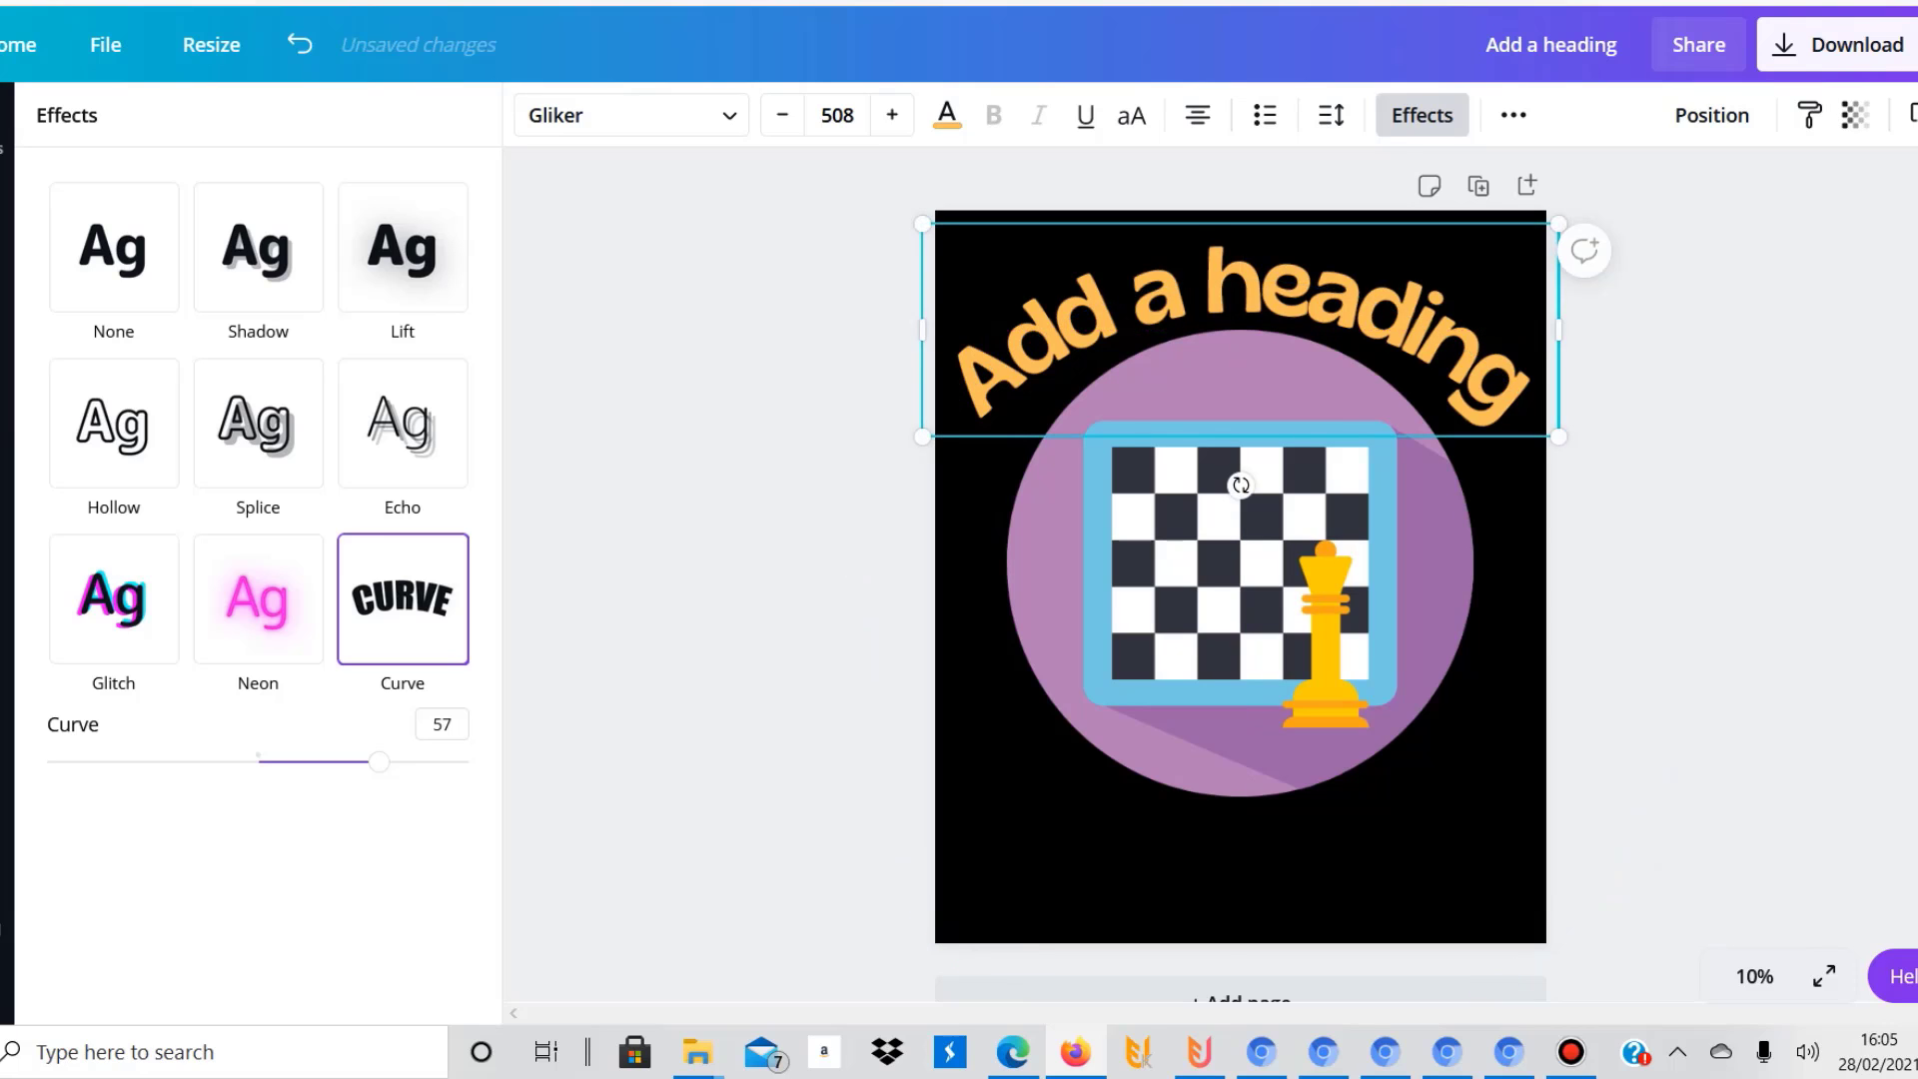
{"action": "left_click_drag", "start_coordinate": [1559, 437], "coordinate": [1571, 571]}
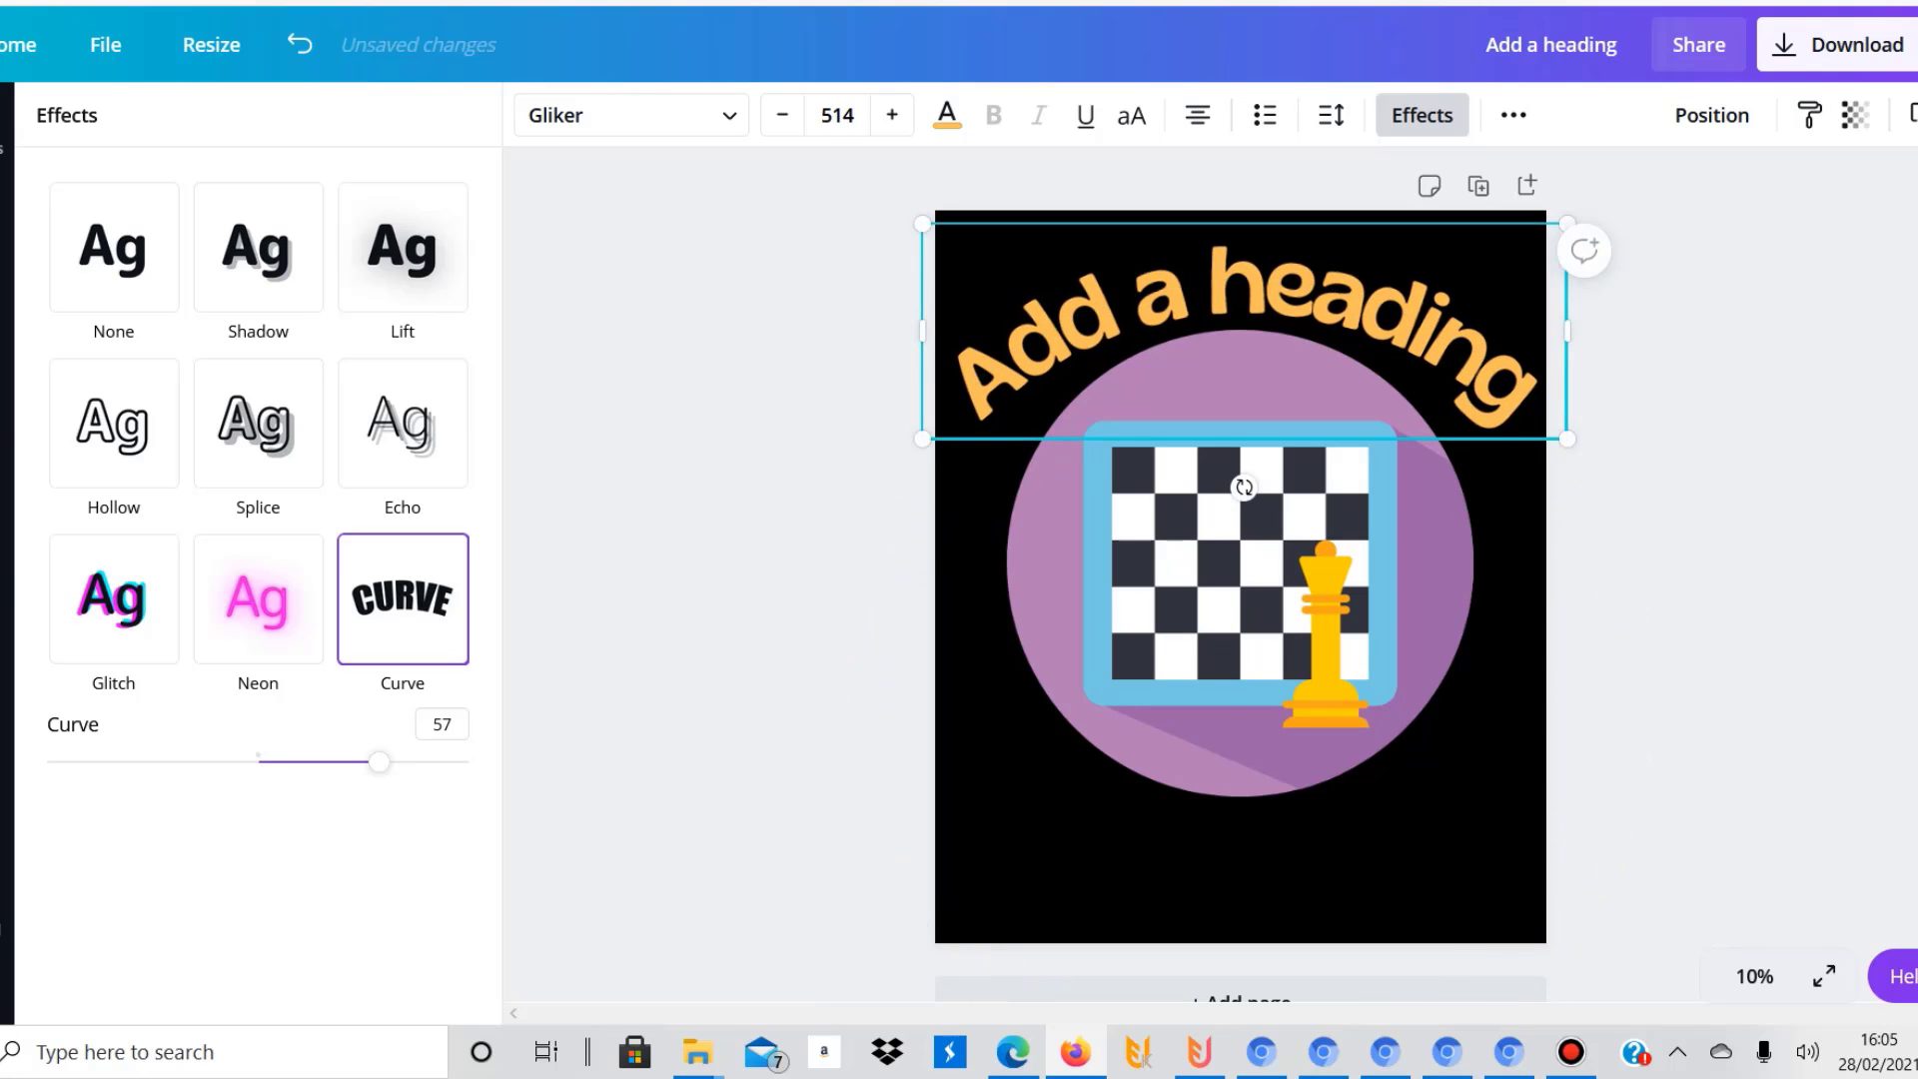
Set the heading's curve to 70, enlarge it to font size 543, and centre it horizontally over the chess icon
{"action": "left_click_drag", "start_coordinate": [379, 761], "coordinate": [405, 762]}
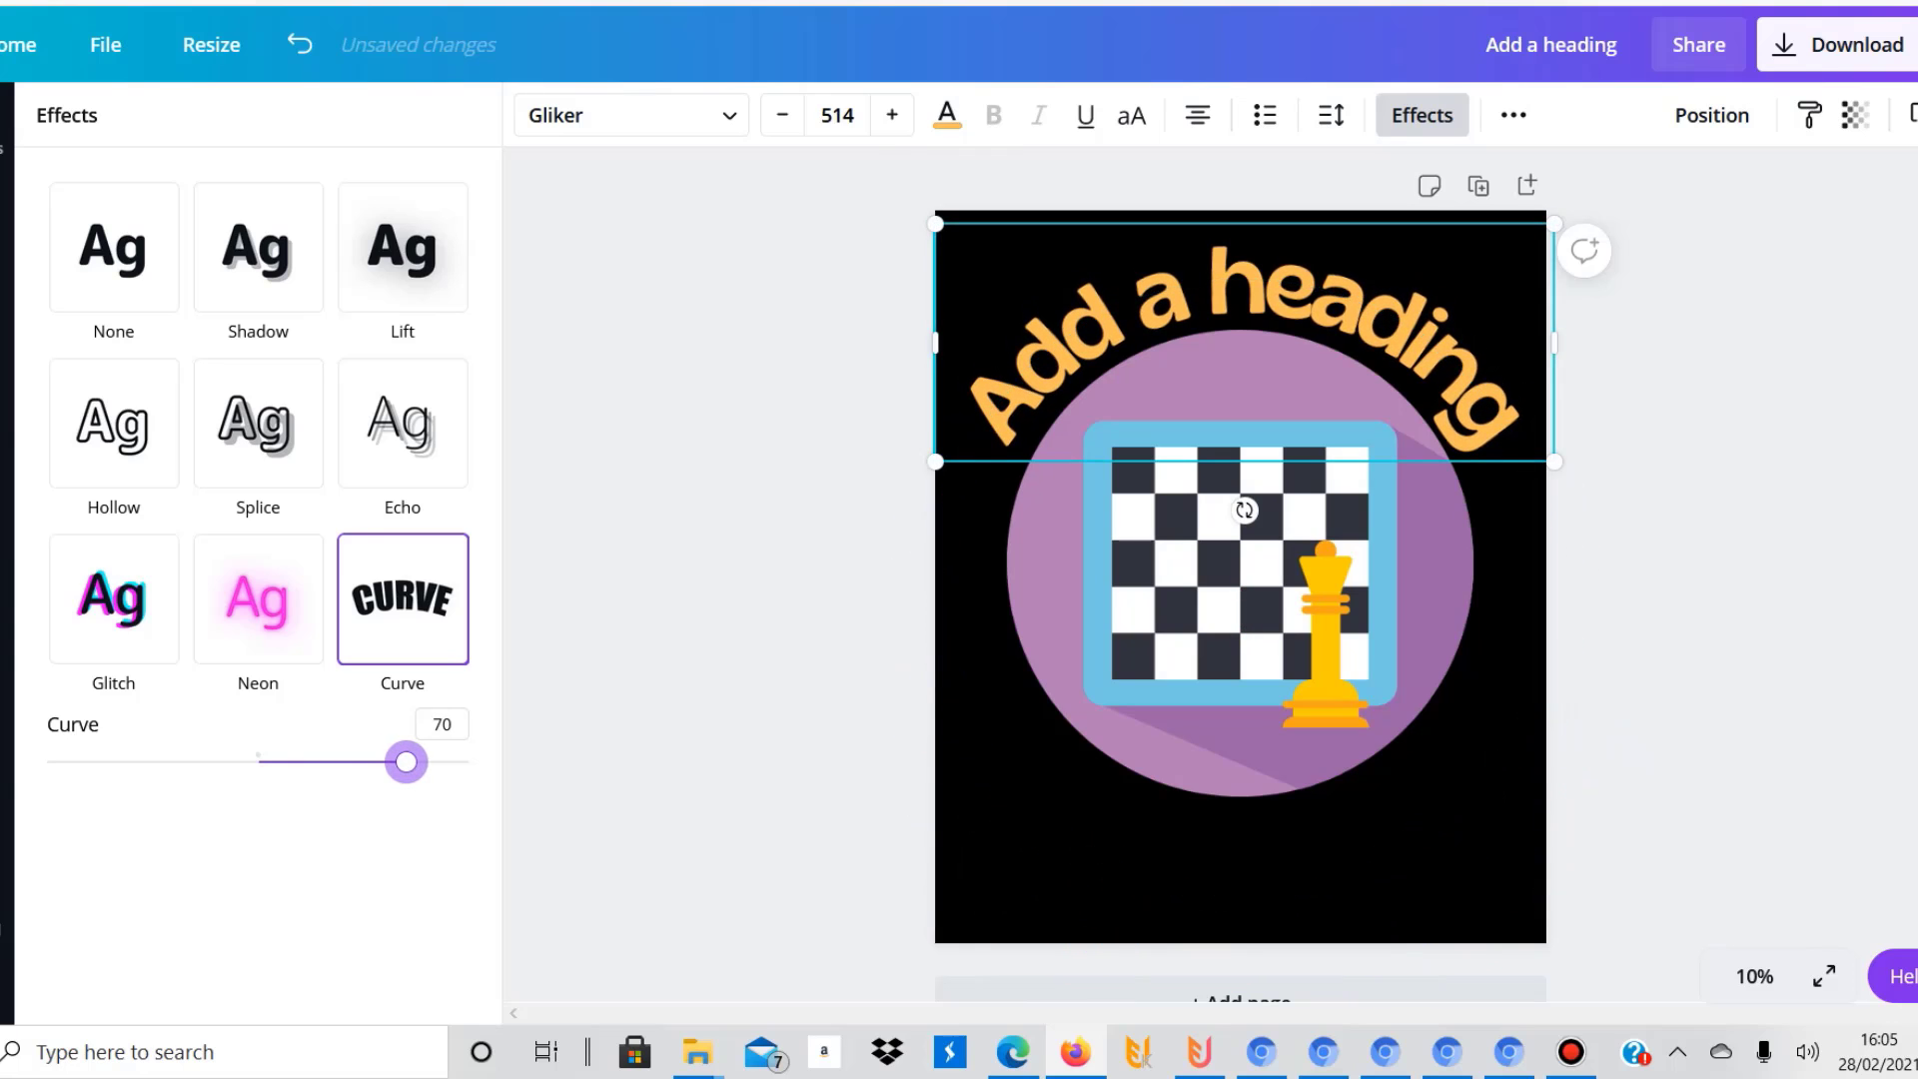
{"action": "left_click_drag", "start_coordinate": [1555, 461], "coordinate": [1590, 474]}
{"action": "left_click_drag", "start_coordinate": [1399, 322], "coordinate": [1378, 321]}
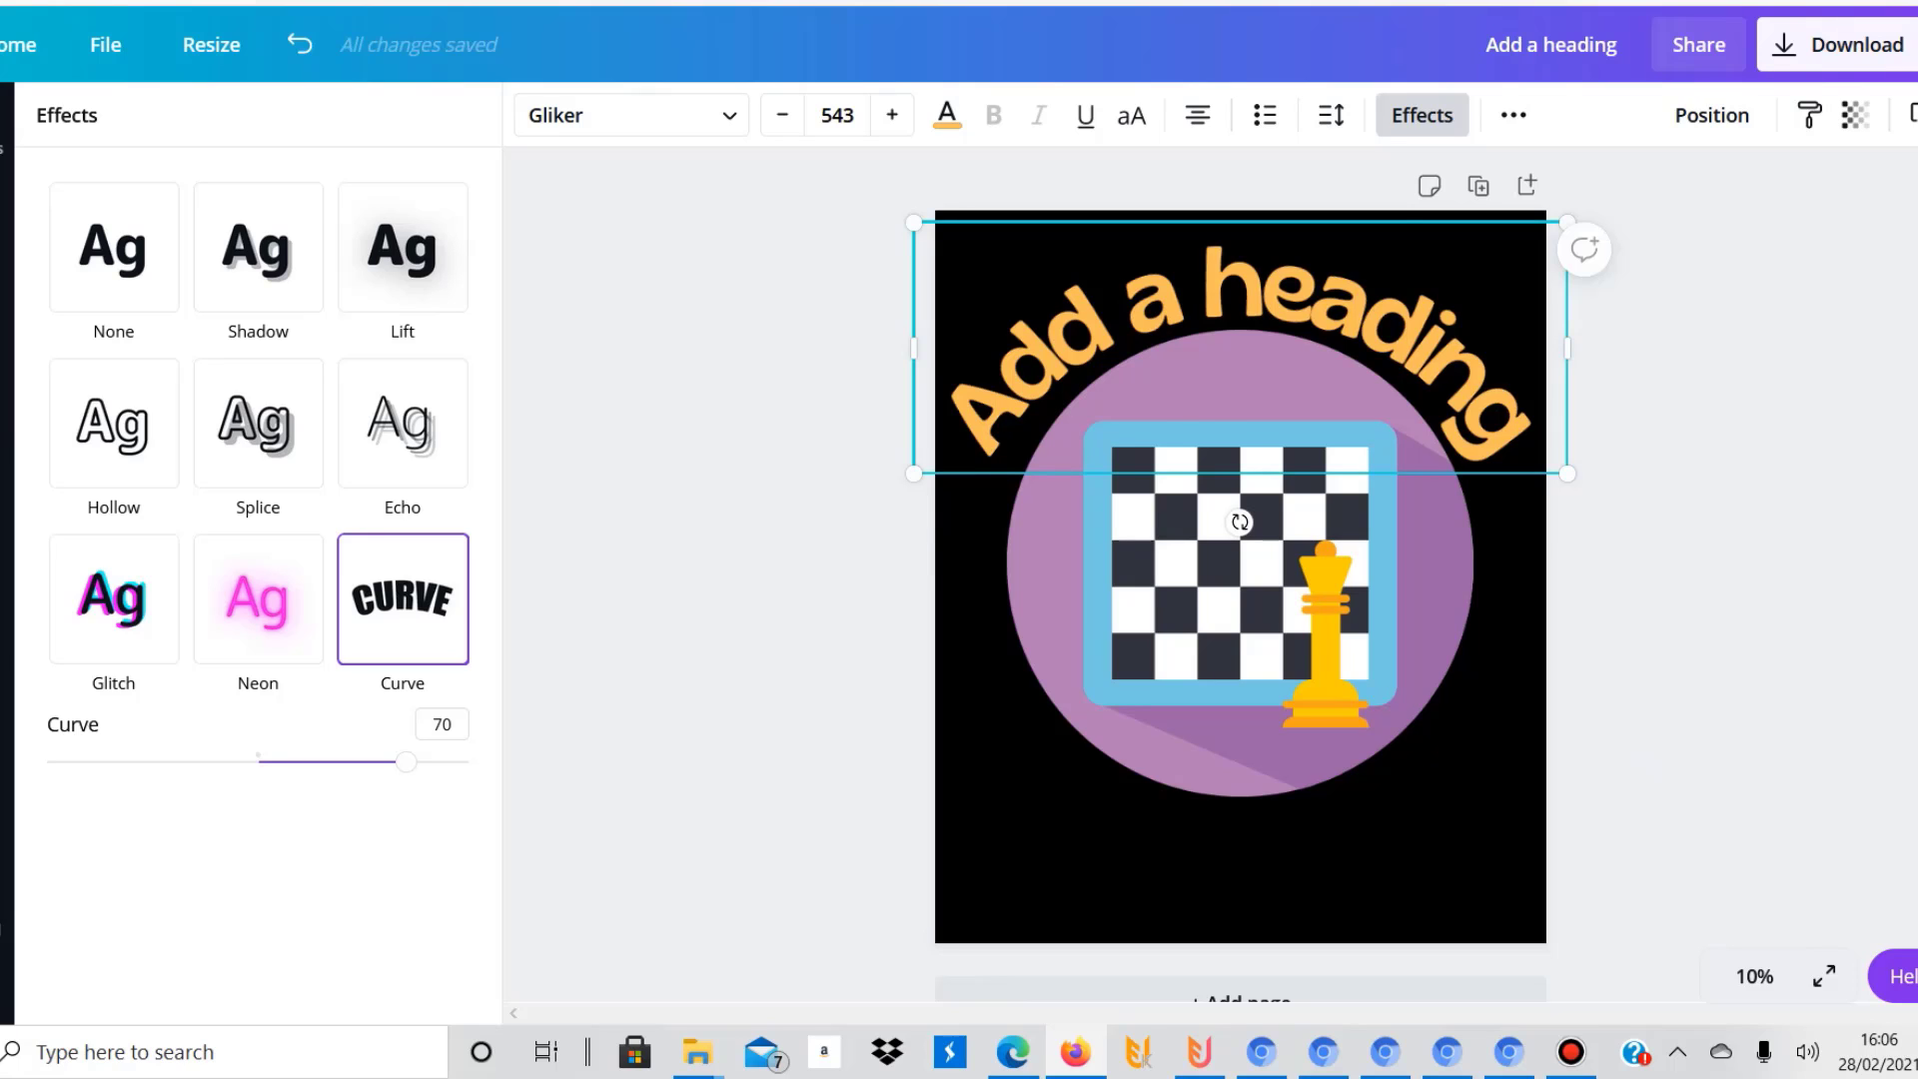
Replace the curved heading's text with "JUST A GIRL WHO LOVES" in capitals
{"action": "double_click", "coordinate": [1288, 310]}
{"action": "type", "text": "Just a"}
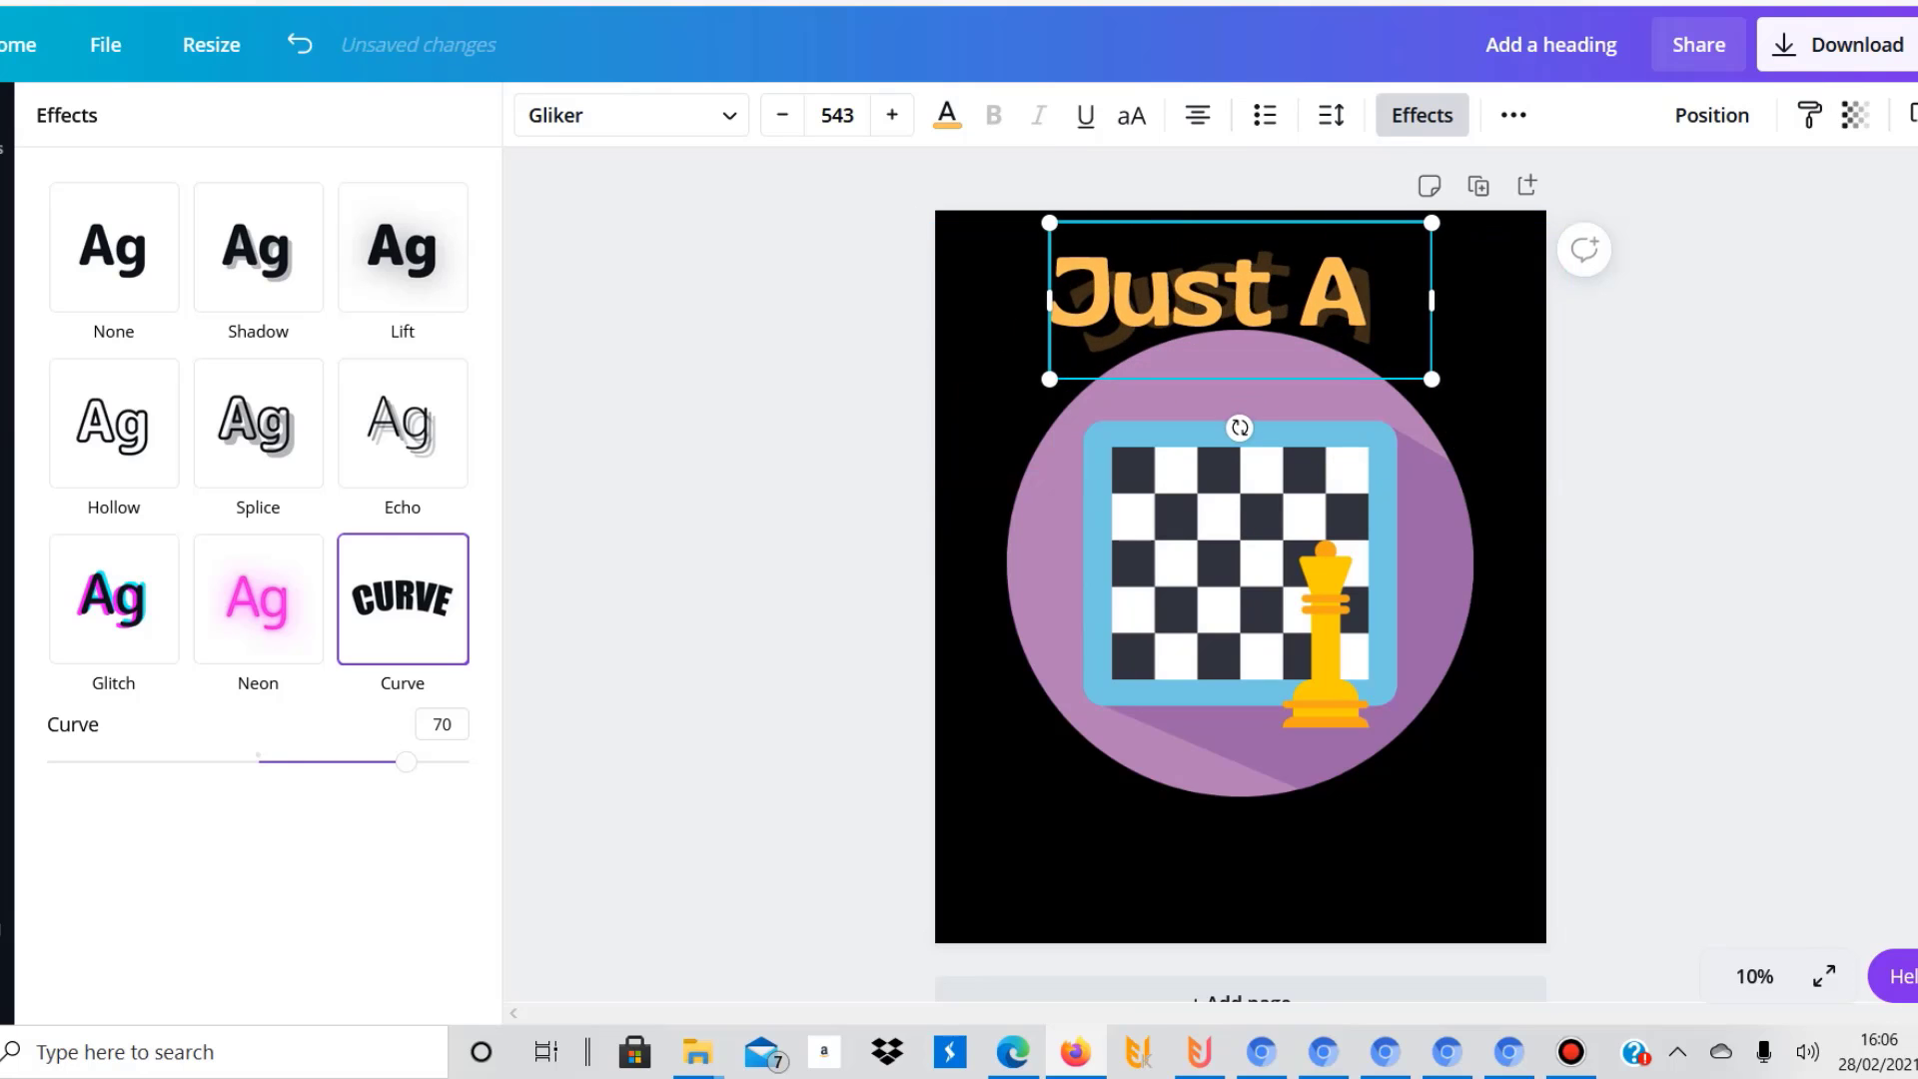
{"action": "type", "text": " Gi"}
{"action": "key", "text": "BackSpace"}
{"action": "key", "text": "BackSpace"}
{"action": "key", "text": "BackSpace"}
{"action": "key", "text": "BackSpace"}
{"action": "key", "text": "BackSpace"}
{"action": "key", "text": "BackSpace"}
{"action": "key", "text": "BackSpace"}
{"action": "key", "text": "BackSpace"}
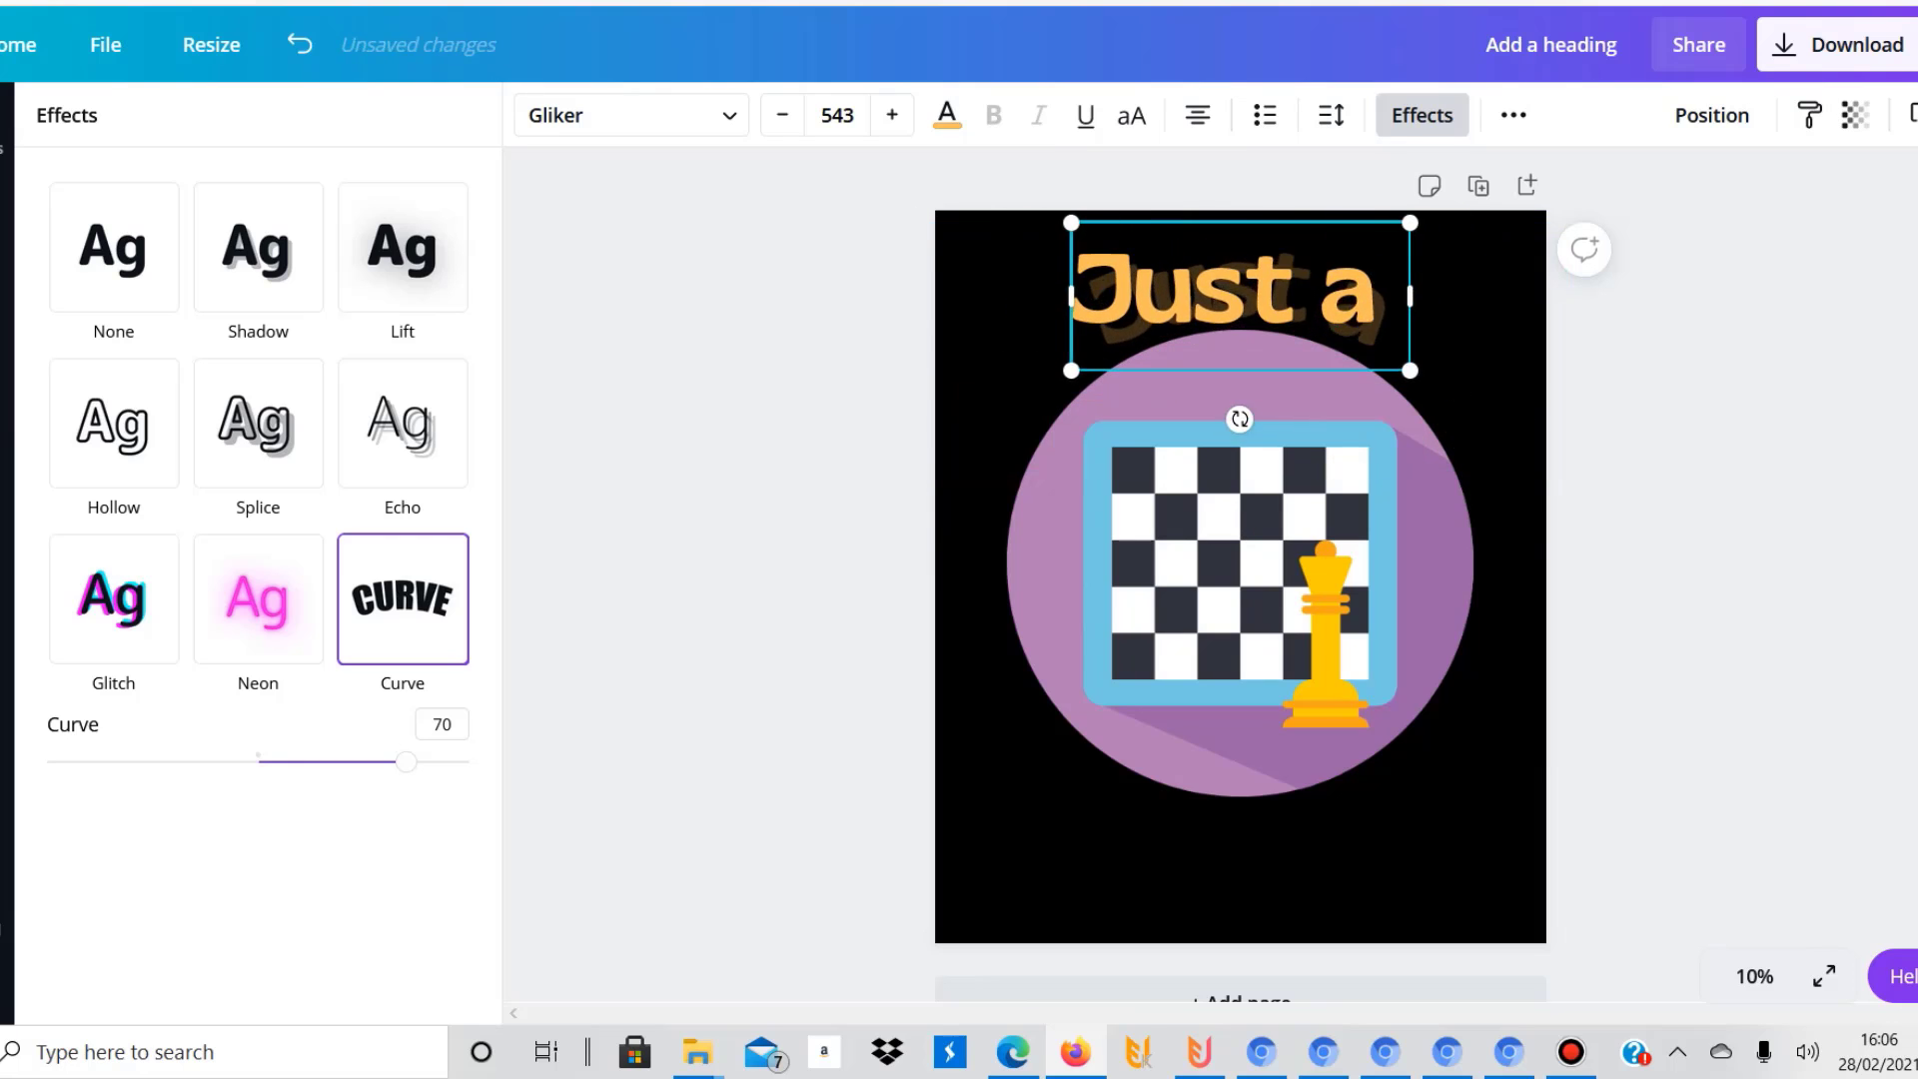
{"action": "type", "text": "UST A GI"}
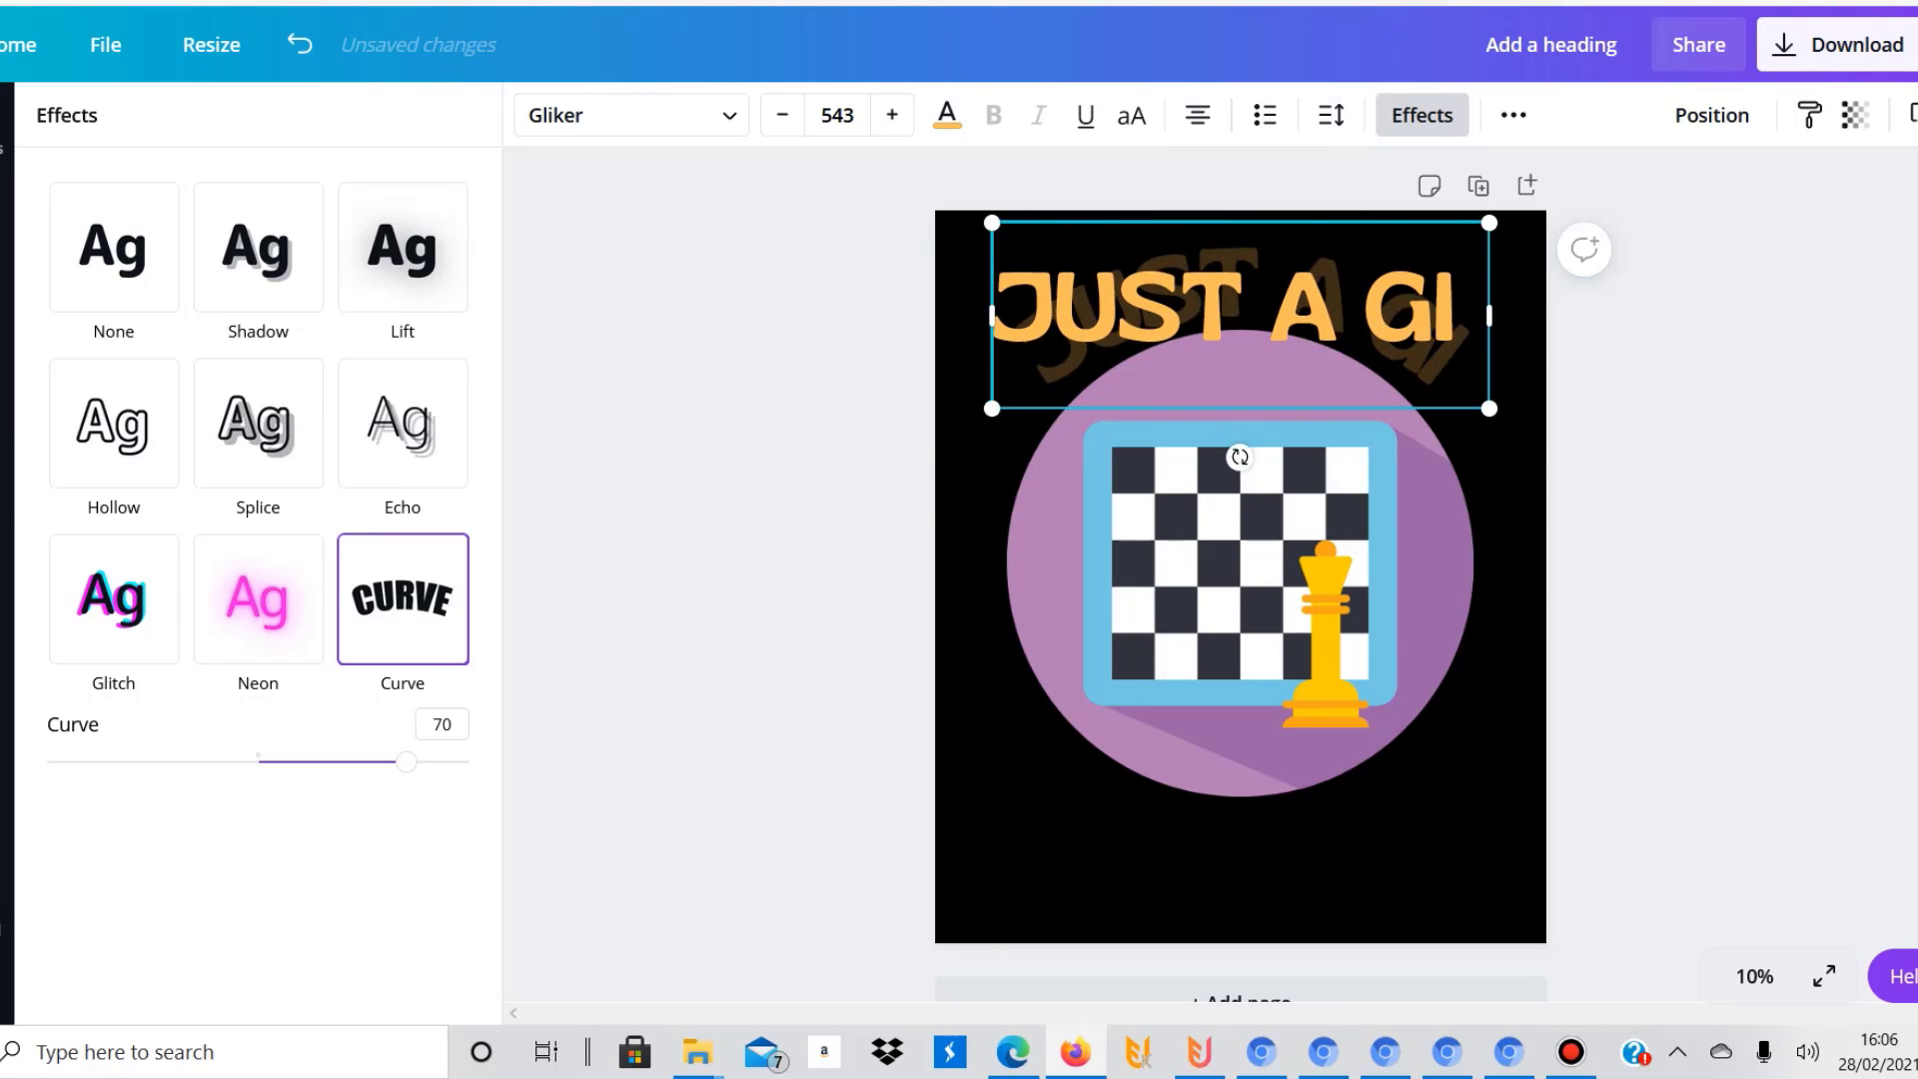
{"action": "type", "text": "RL WHO LOVES"}
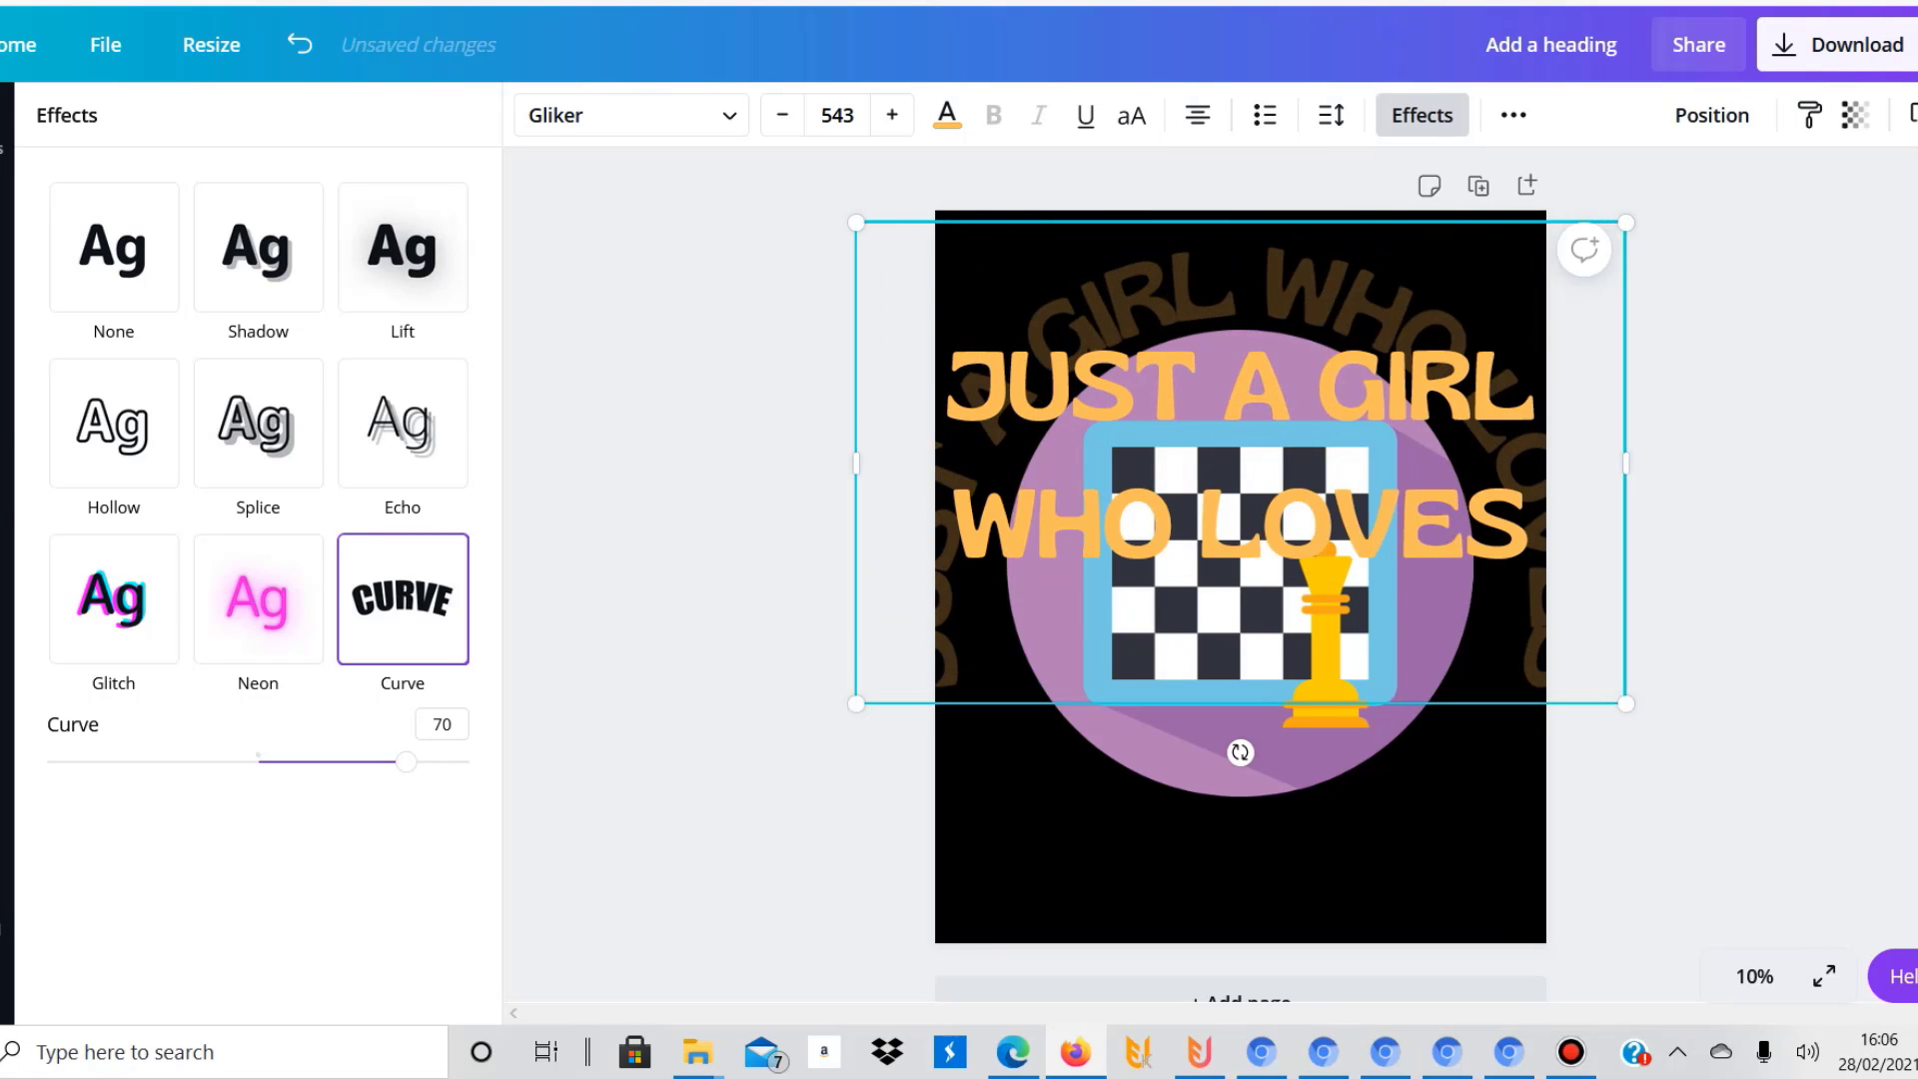
{"action": "left_click", "coordinate": [629, 372]}
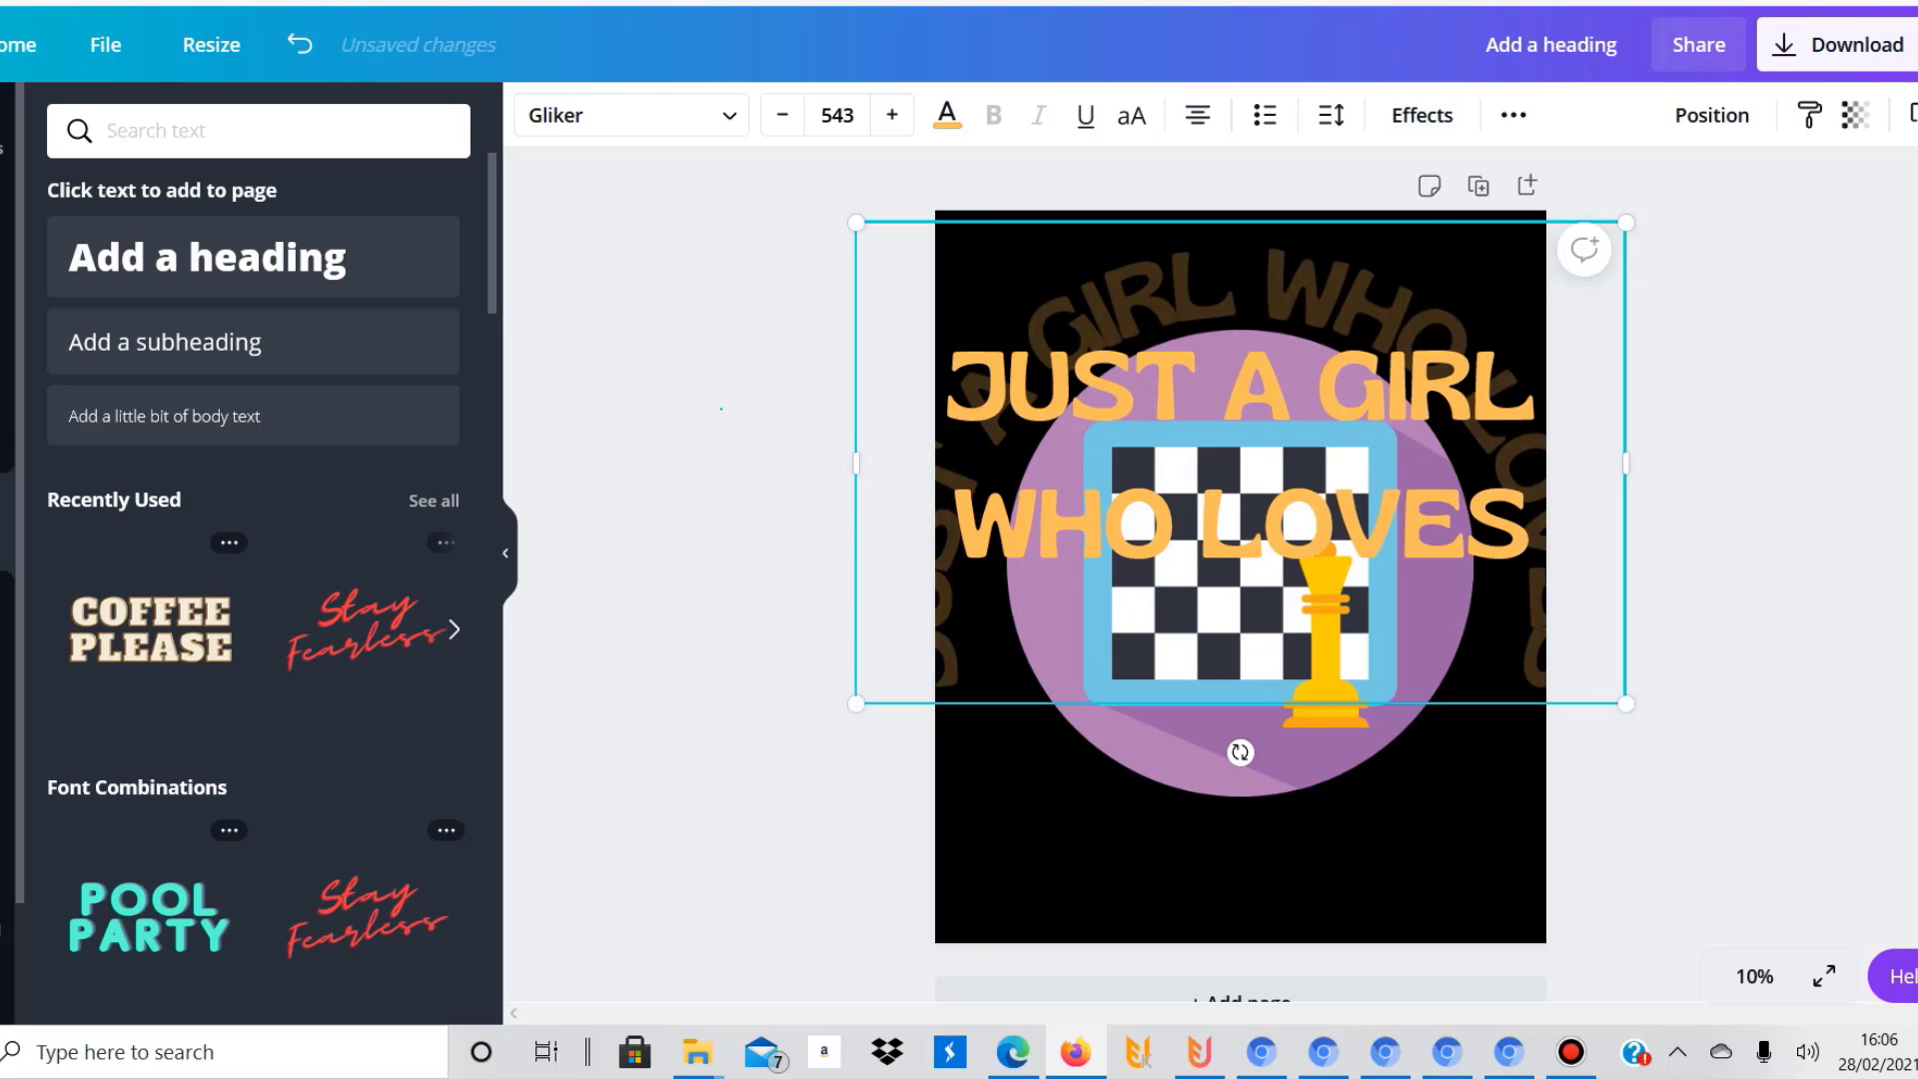
{"action": "left_click", "coordinate": [721, 409]}
{"action": "left_click", "coordinate": [999, 408]}
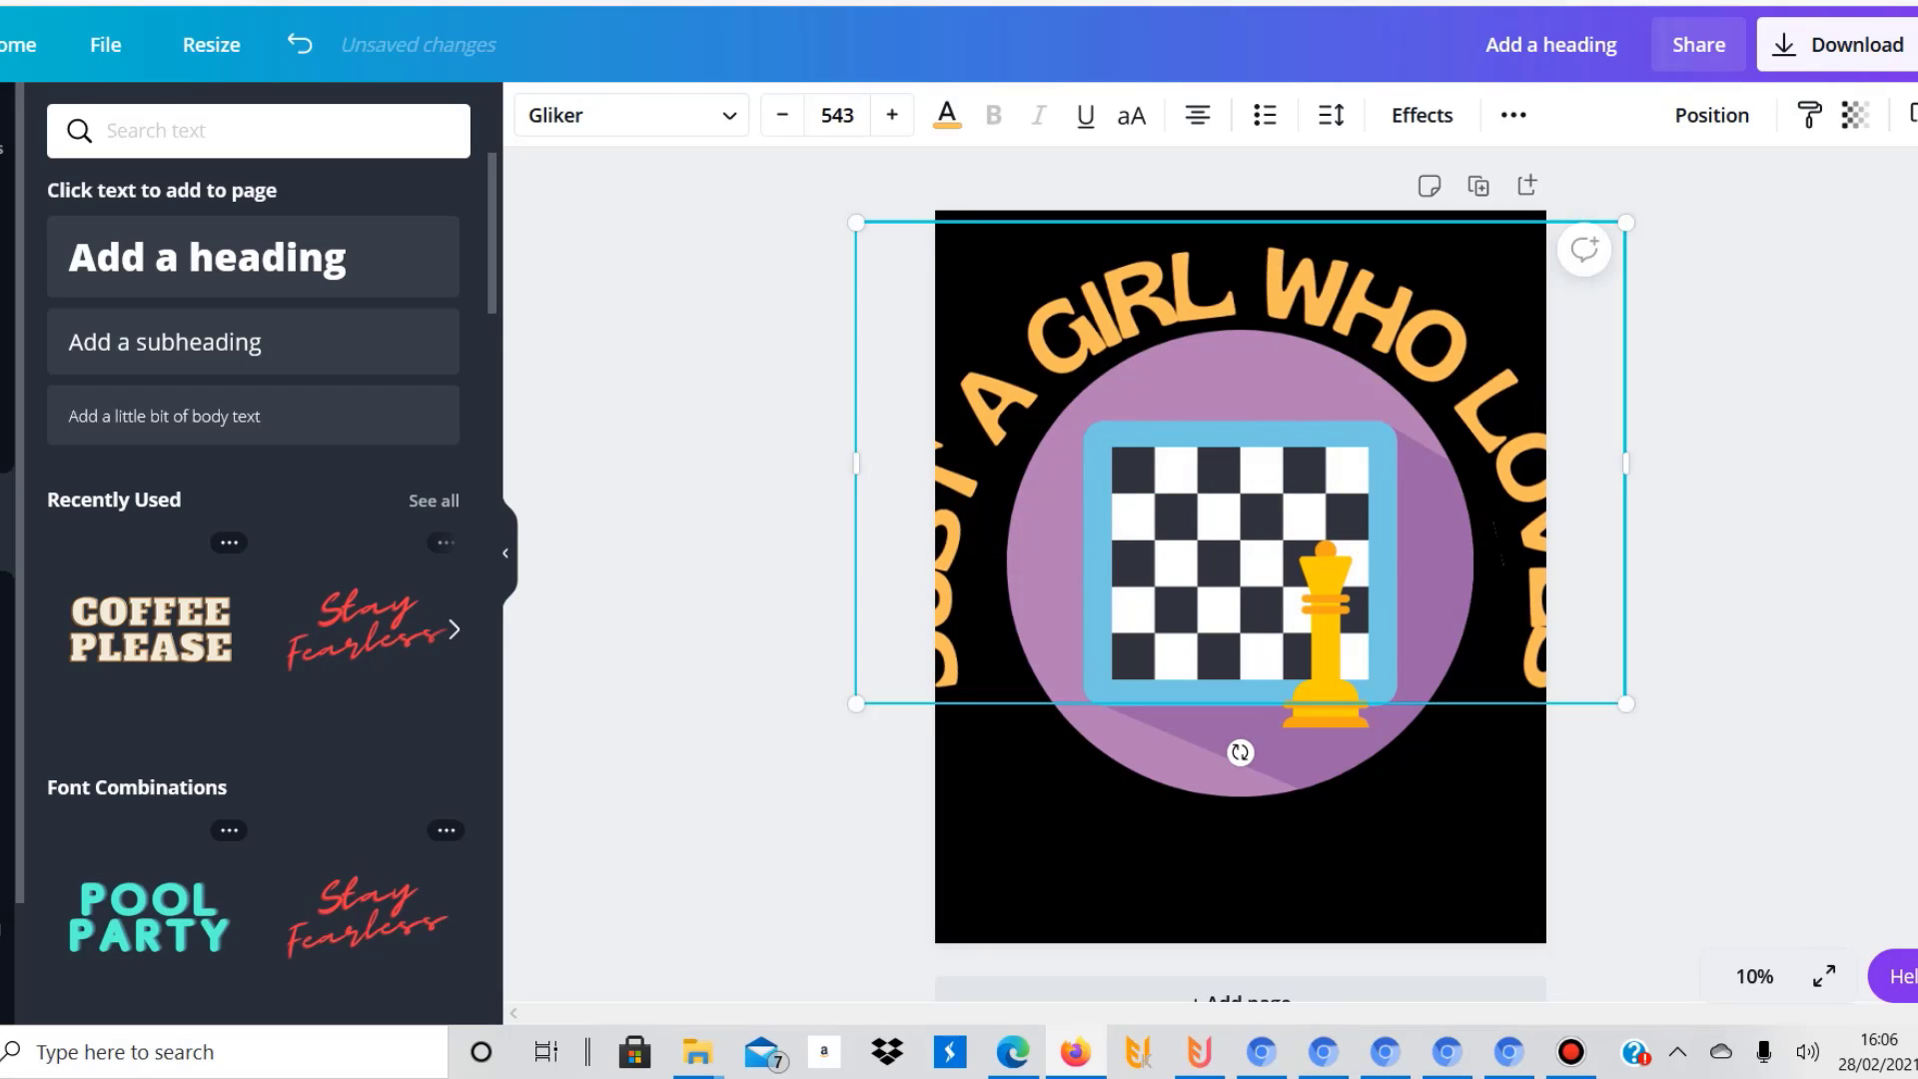
Shrink the curved text to font size 432 and centre it so it wraps around the upper part of the round icon
{"action": "left_click_drag", "start_coordinate": [856, 704], "coordinate": [947, 646]}
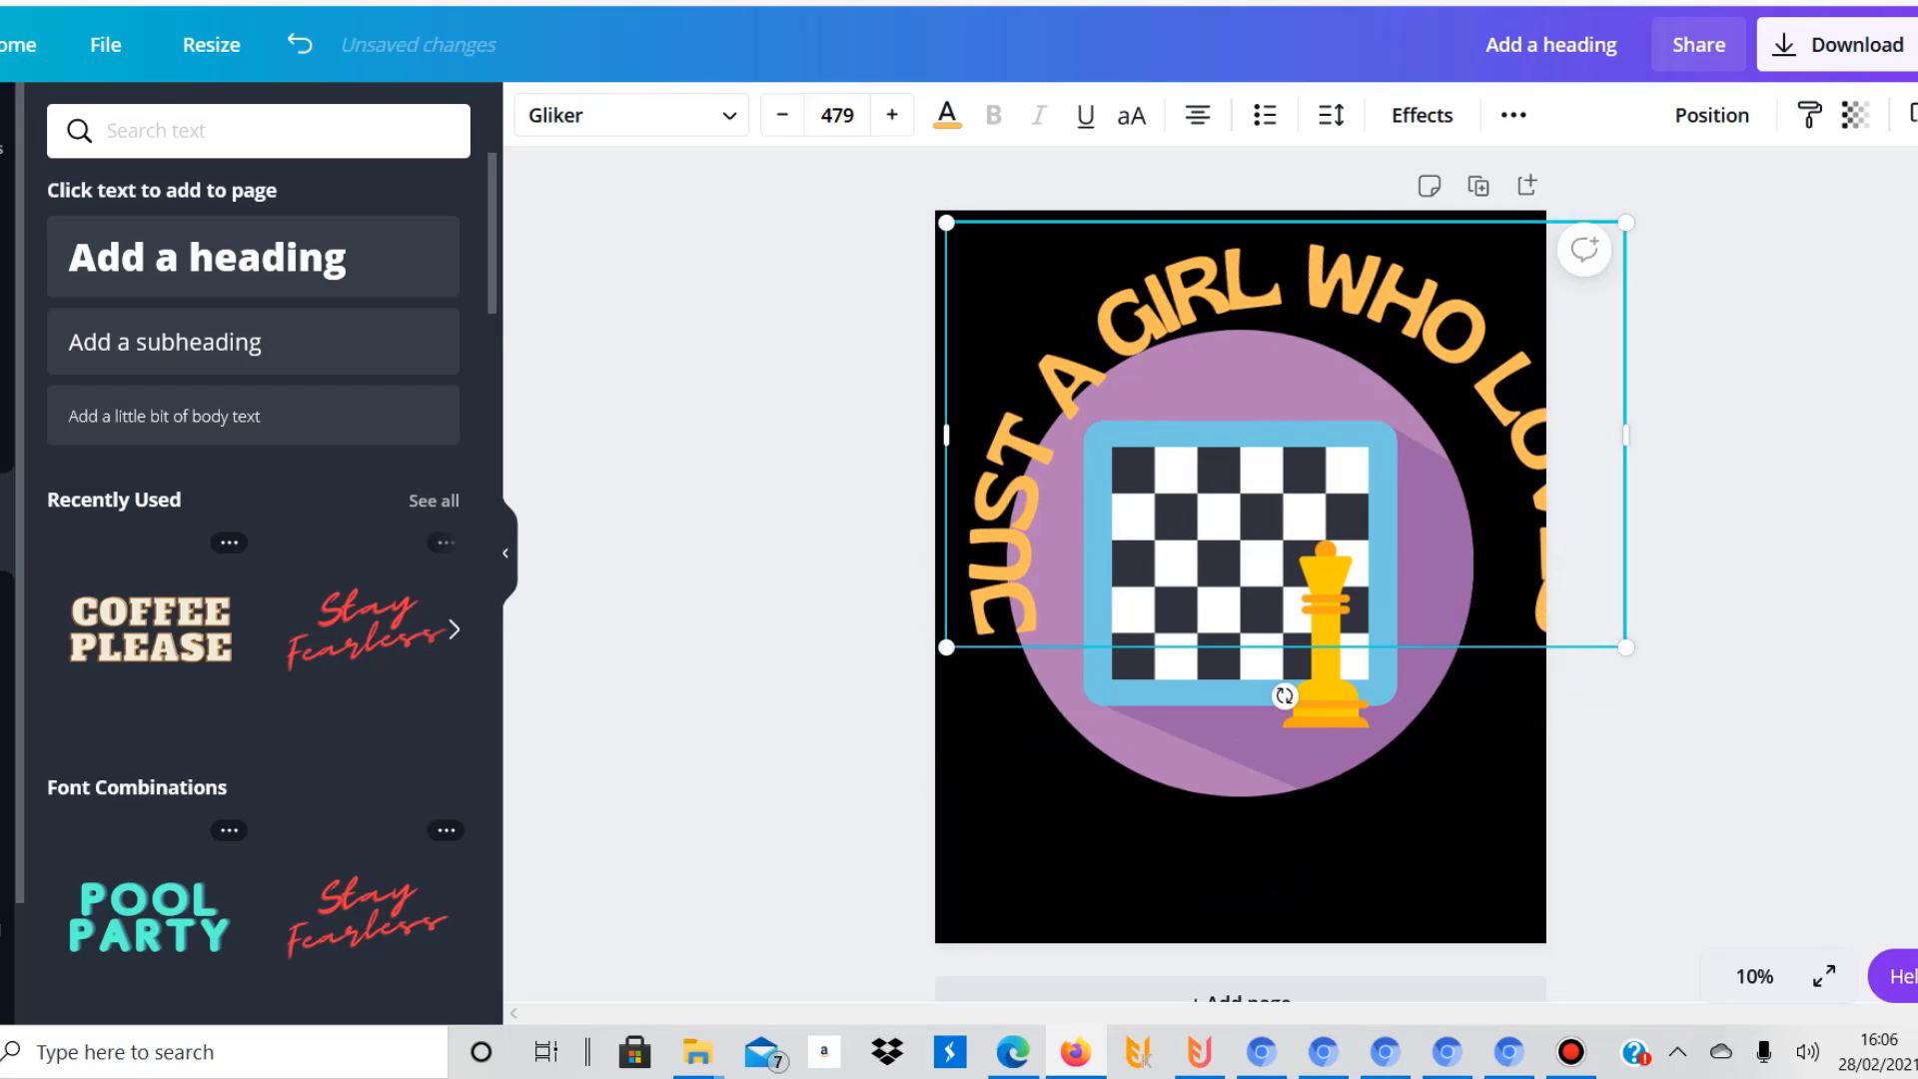
{"action": "left_click_drag", "start_coordinate": [1009, 539], "coordinate": [964, 544]}
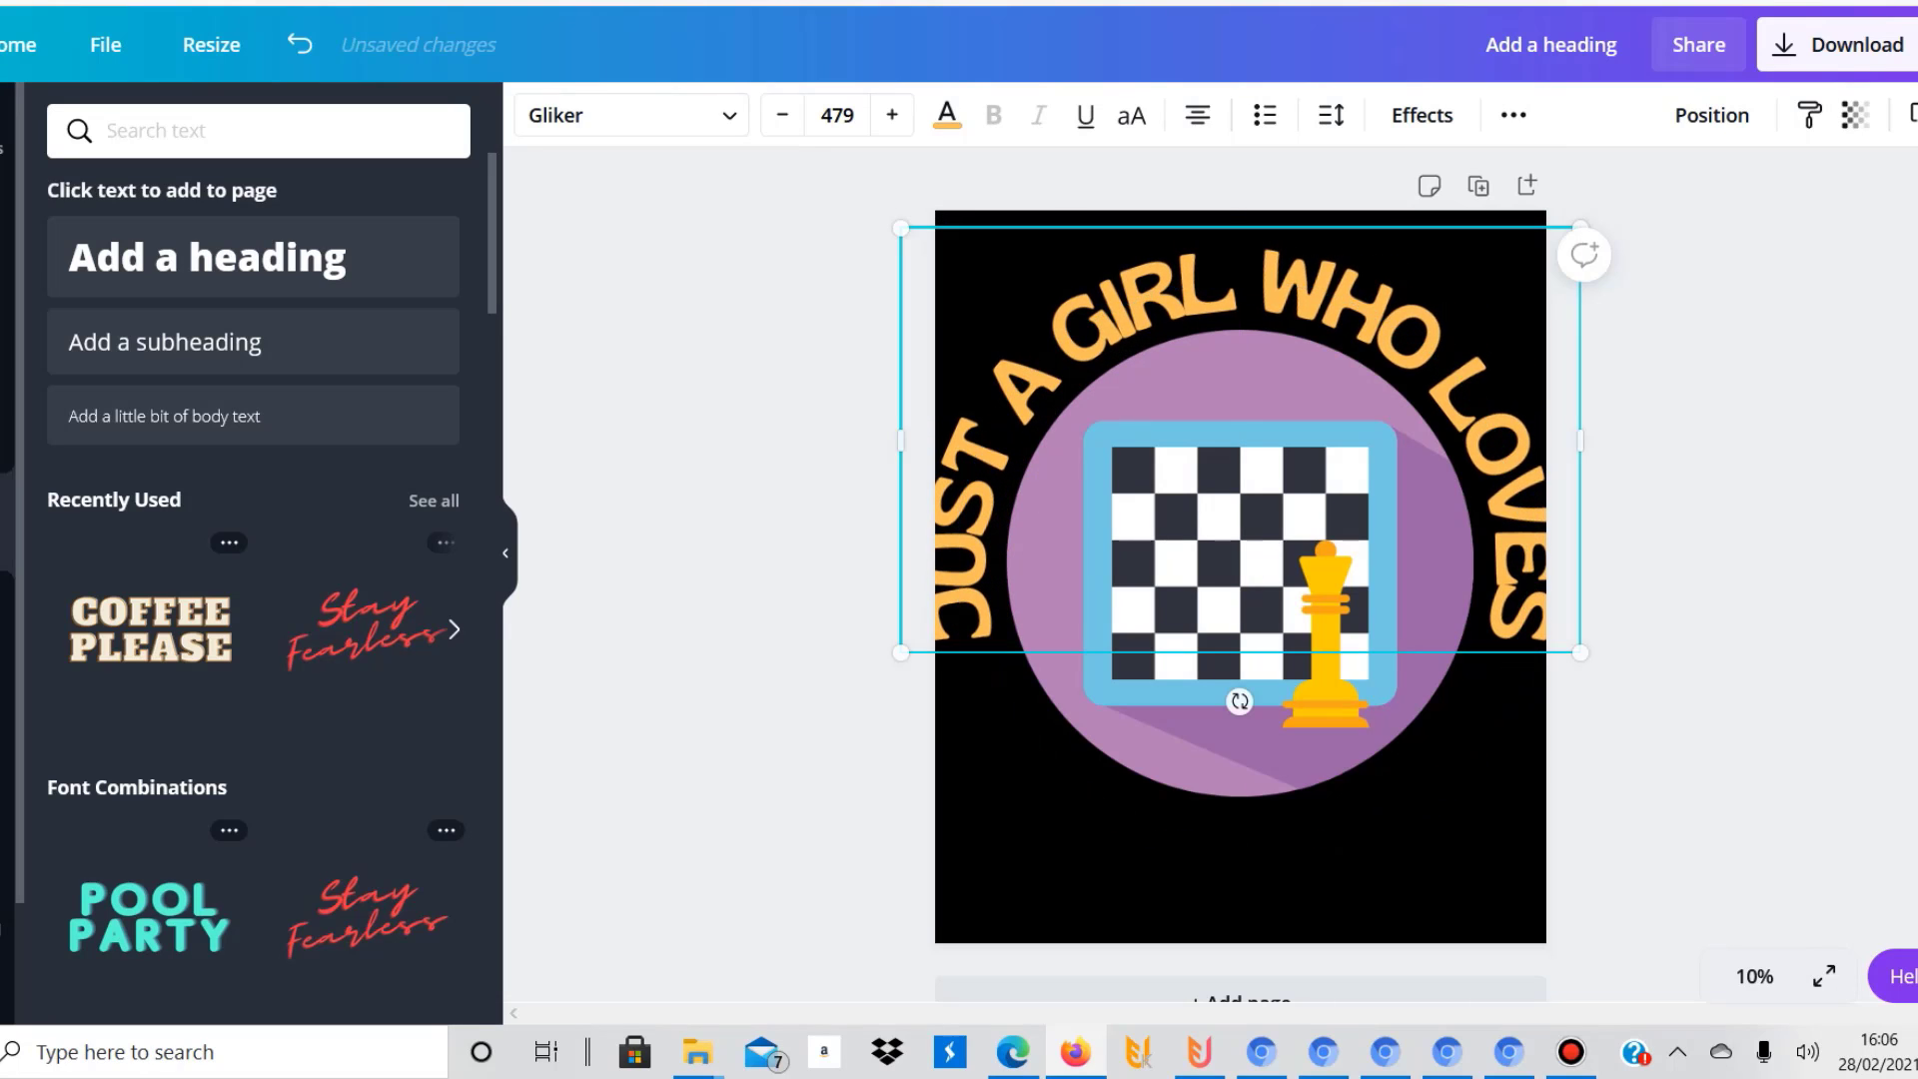
{"action": "left_click_drag", "start_coordinate": [900, 652], "coordinate": [968, 609]}
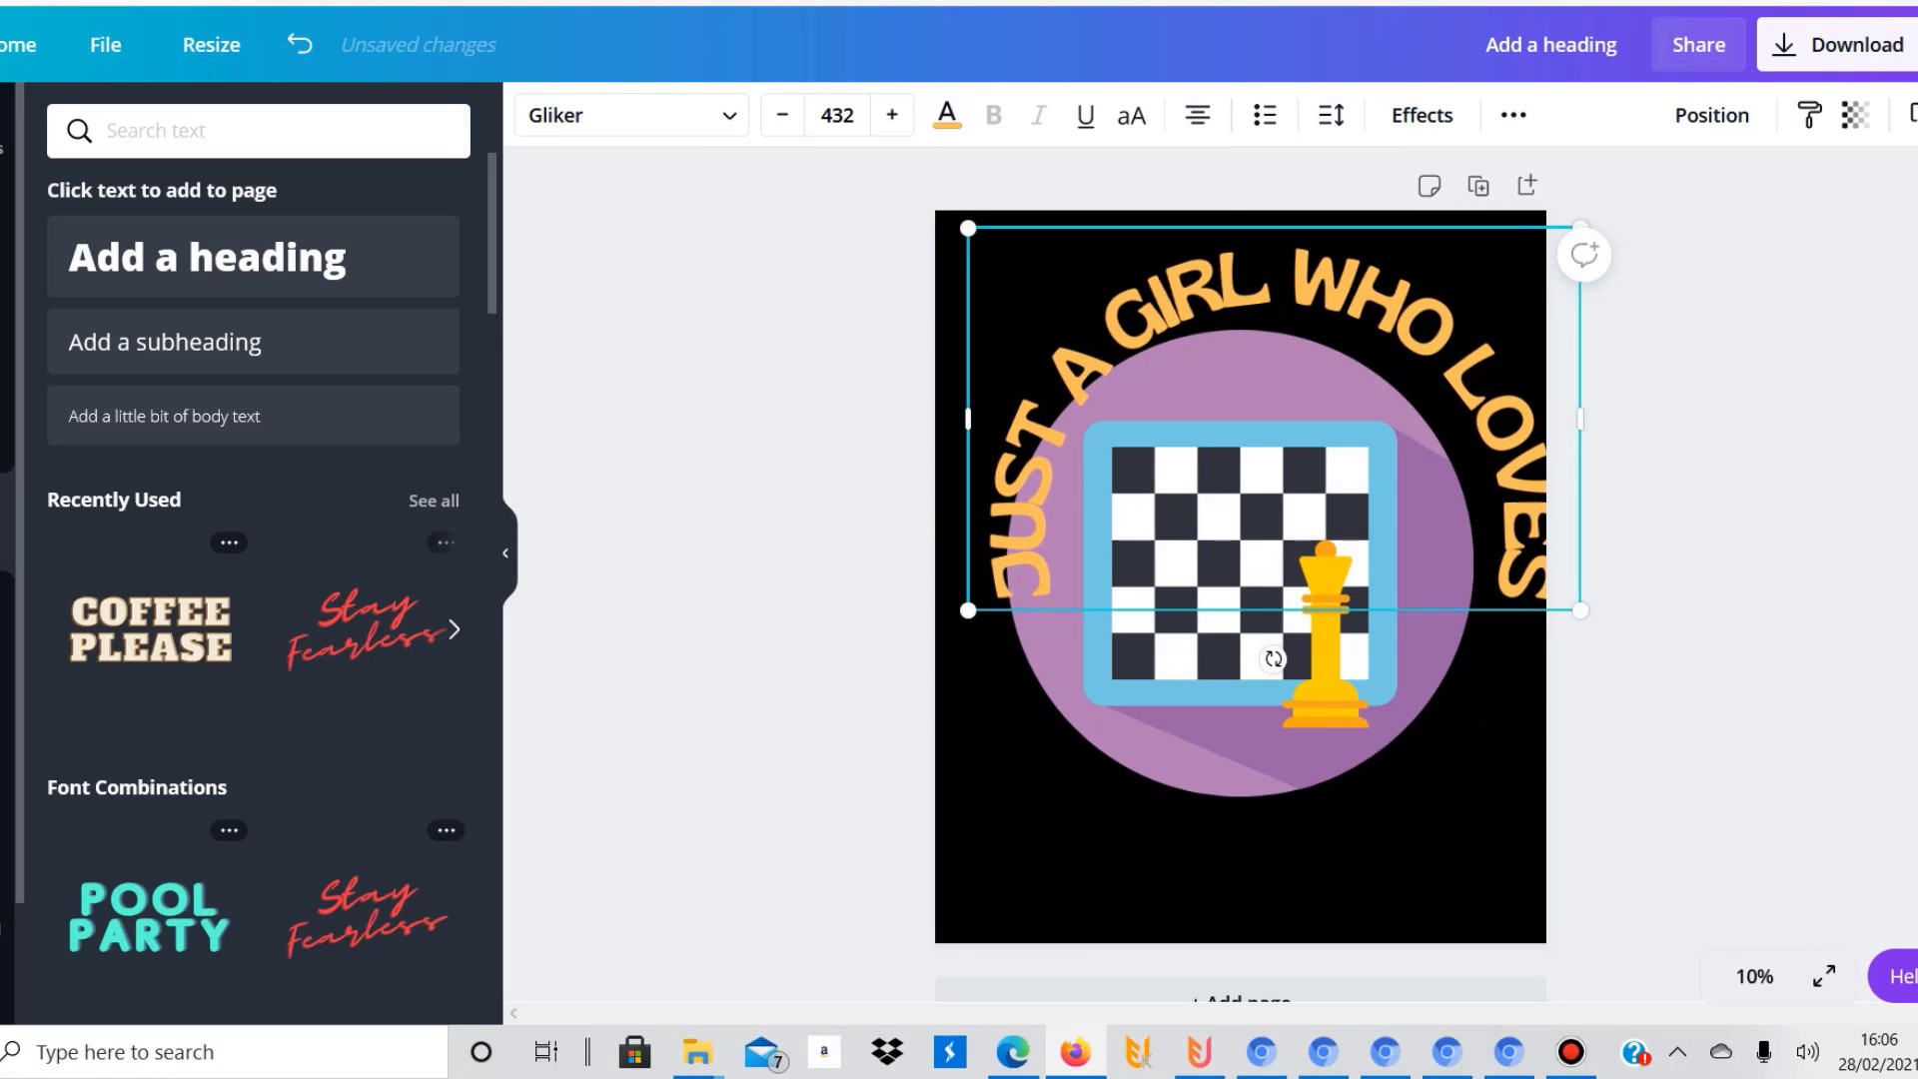
{"action": "left_click_drag", "start_coordinate": [1021, 540], "coordinate": [988, 560]}
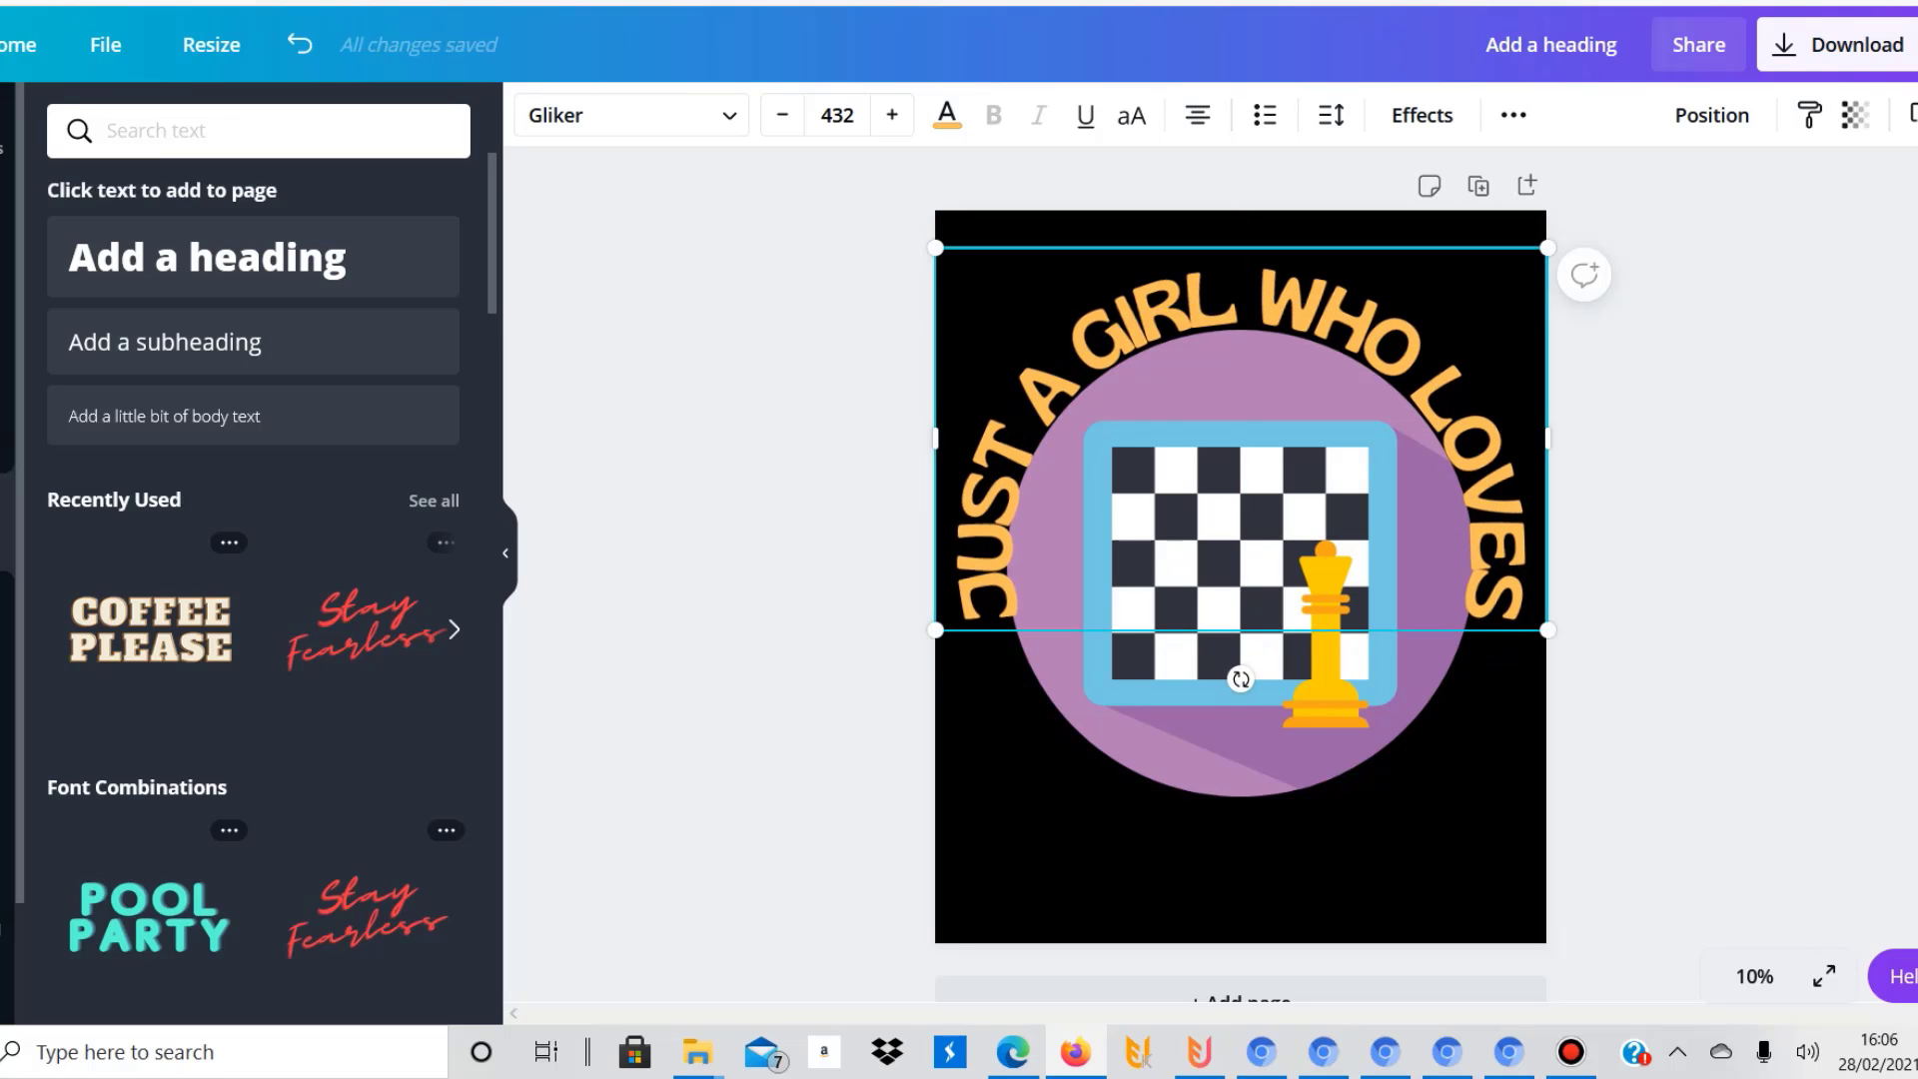
Enlarge the curved text to font size 454 and centre it around the round chess icon
{"action": "left_click_drag", "start_coordinate": [1548, 629], "coordinate": [1579, 650]}
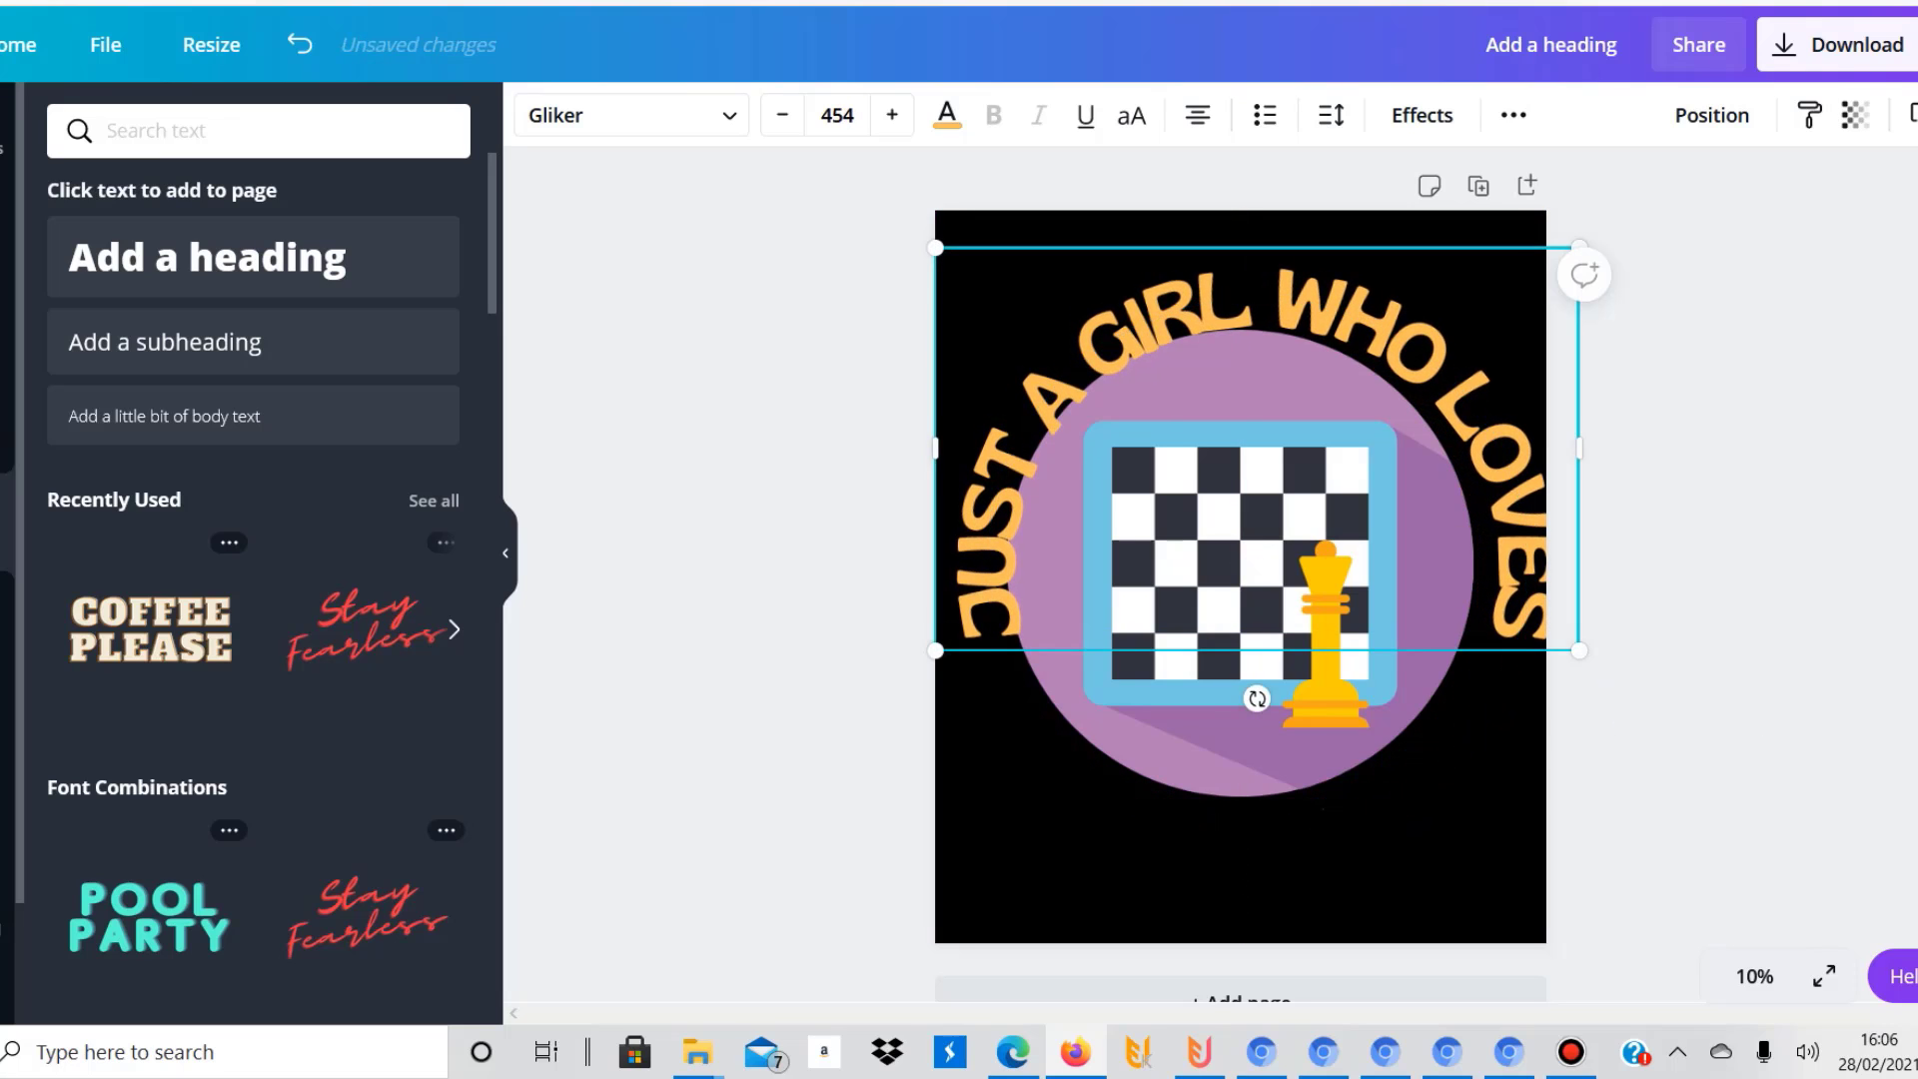
{"action": "left_click_drag", "start_coordinate": [1254, 566], "coordinate": [1239, 557]}
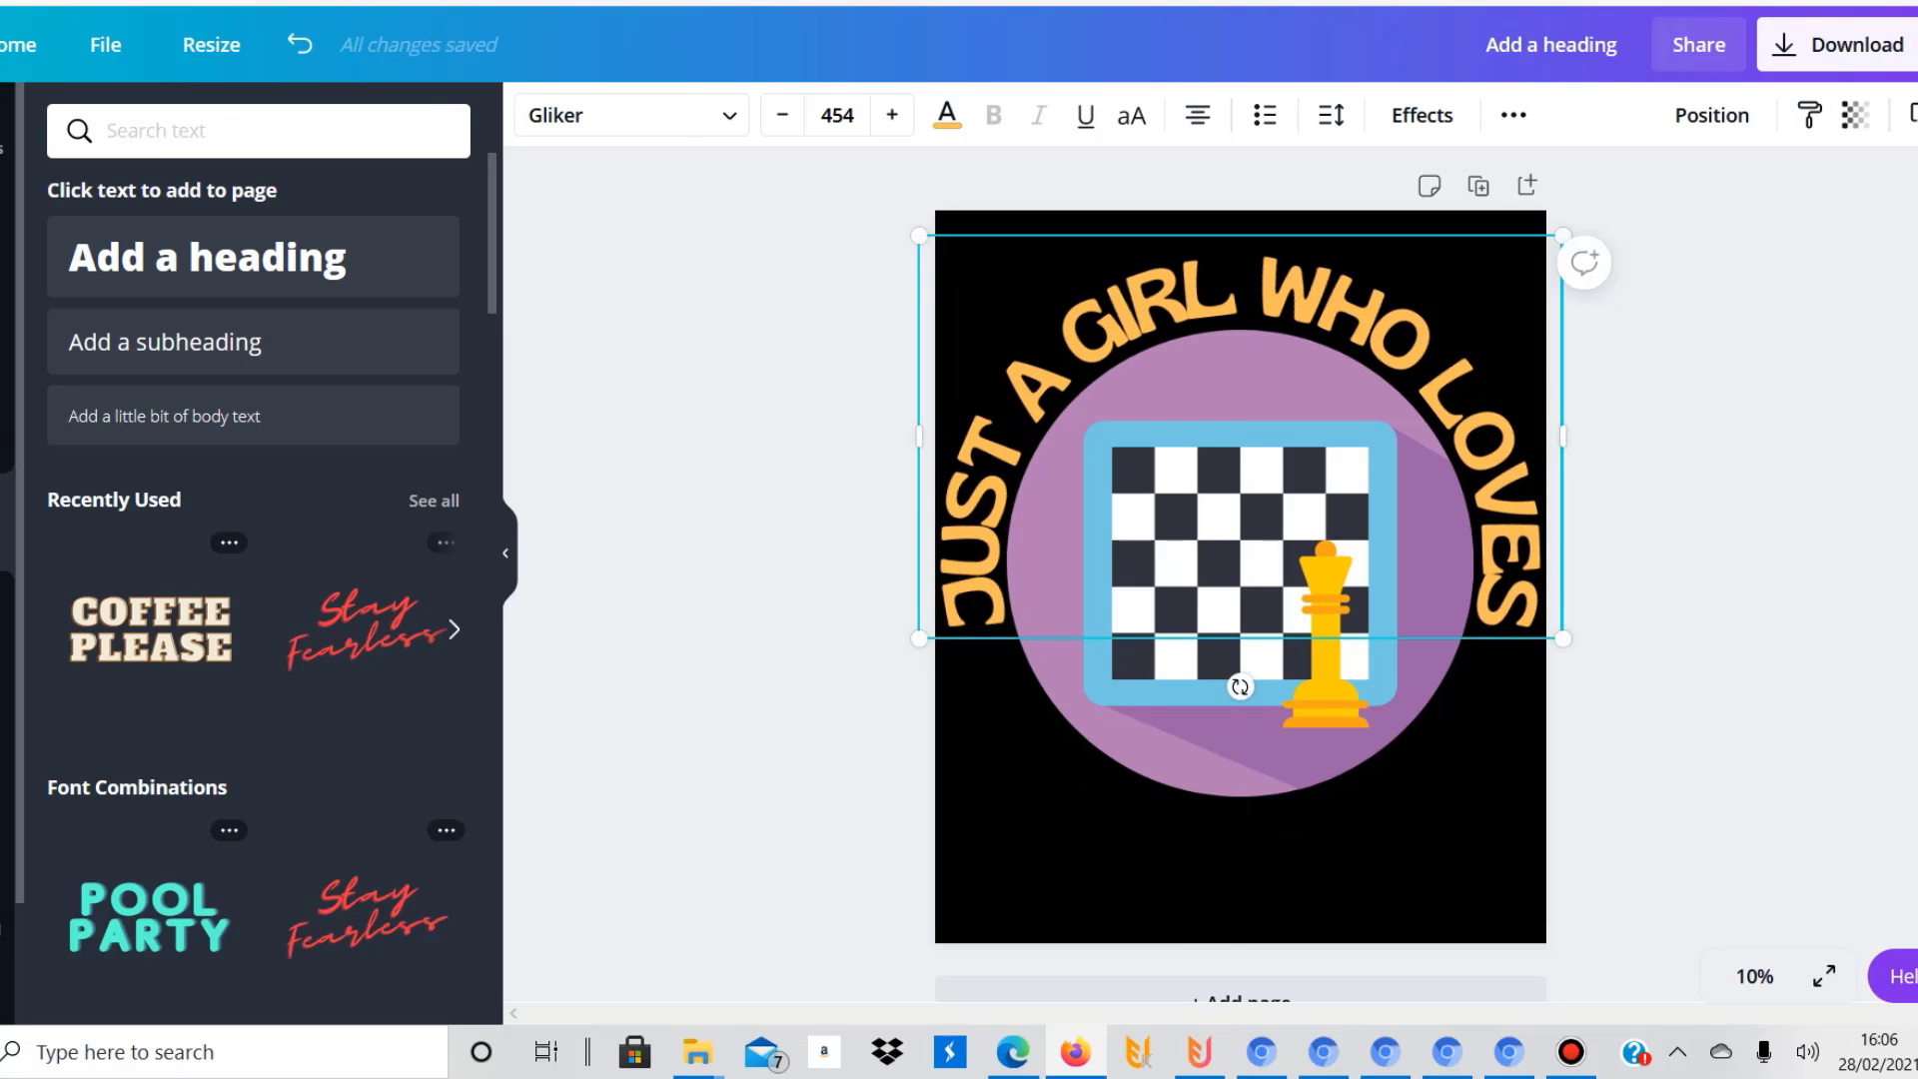
Nudge the round chess icon slightly upward inside the curved text
{"action": "left_click", "coordinate": [1240, 725]}
{"action": "key", "text": "Up"}
{"action": "key", "text": "Up"}
{"action": "key", "text": "Up"}
{"action": "key", "text": "Up"}
{"action": "key", "text": "Up"}
{"action": "key", "text": "Up"}
{"action": "key", "text": "Up"}
{"action": "key", "text": "Up"}
{"action": "key", "text": "Up"}
{"action": "key", "text": "Up"}
{"action": "key", "text": "Up"}
{"action": "key", "text": "Up"}
{"action": "key", "text": "Up"}
{"action": "key", "text": "Up"}
{"action": "key", "text": "Up"}
{"action": "key", "text": "Up"}
{"action": "key", "text": "Up"}
{"action": "key", "text": "Up"}
{"action": "key", "text": "Up"}
{"action": "key", "text": "Up"}
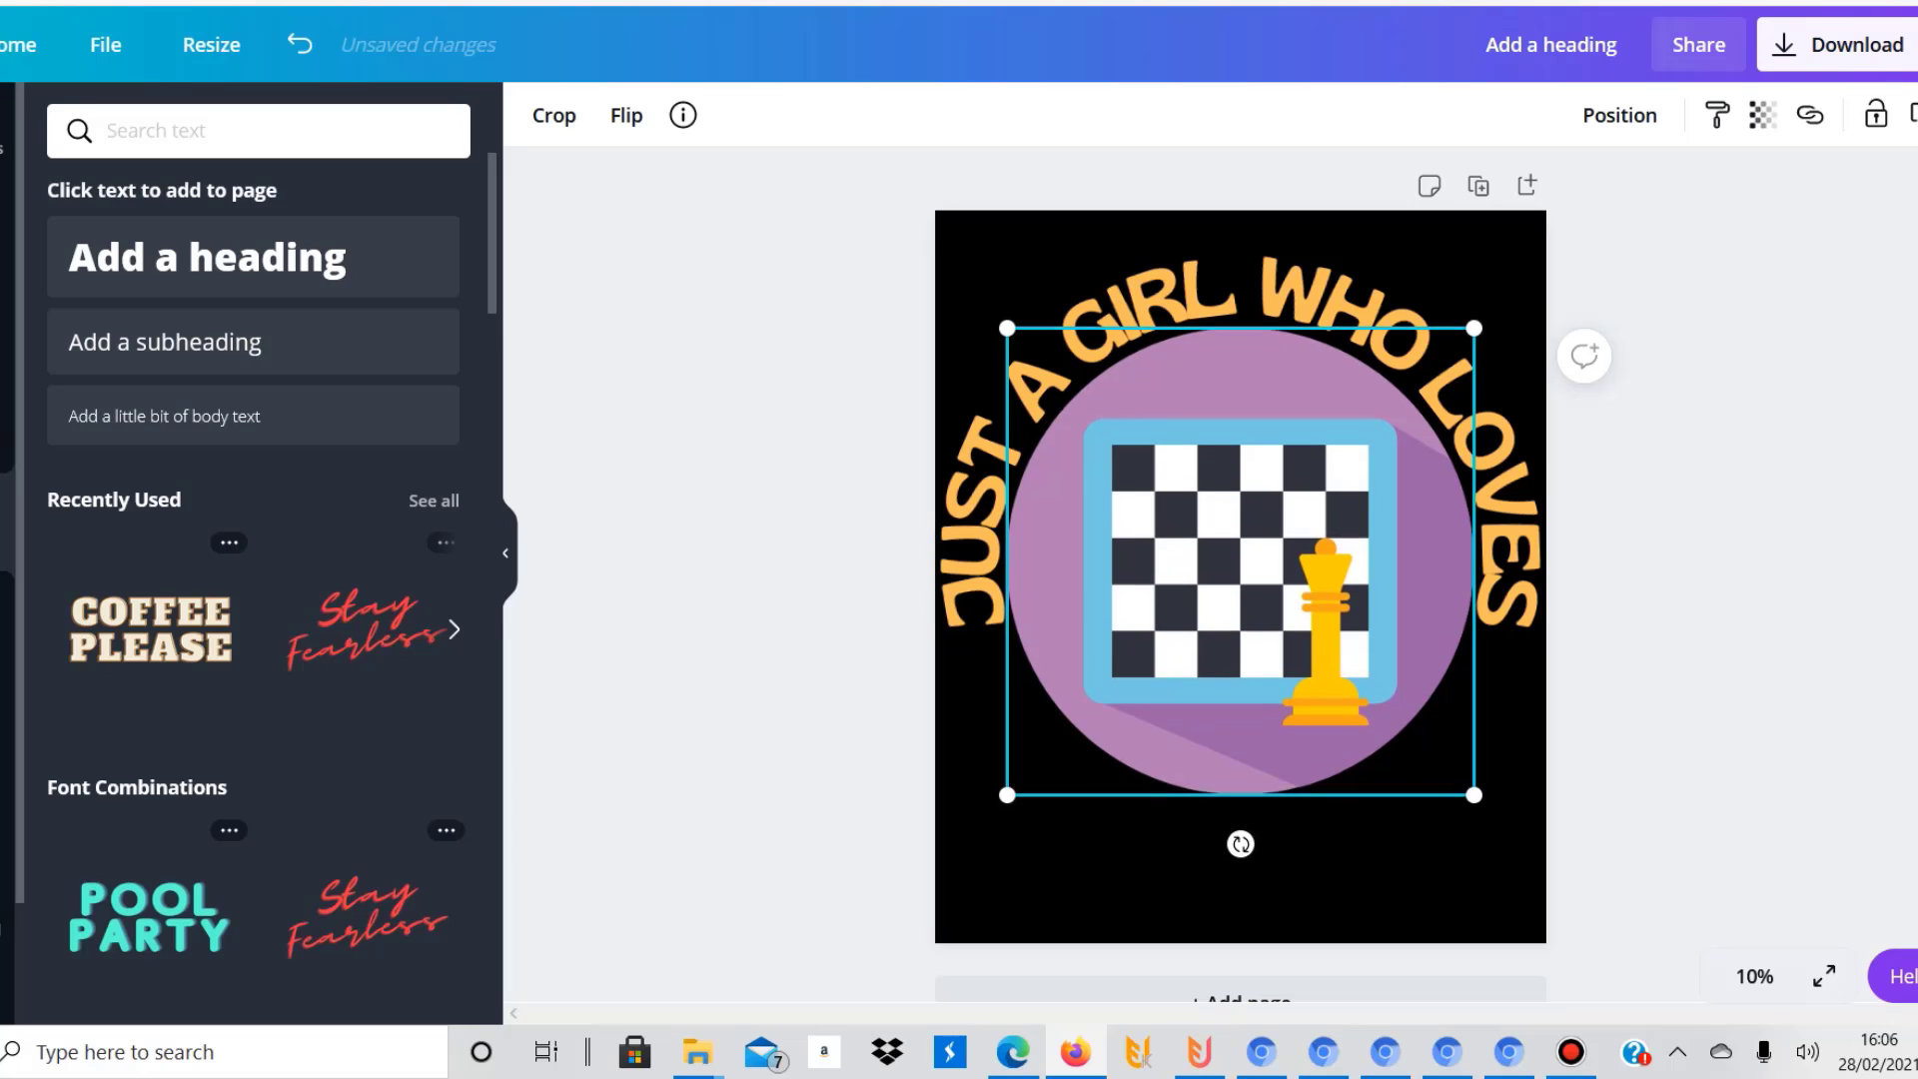
{"action": "key", "text": "Up"}
{"action": "key", "text": "Up"}
{"action": "key", "text": "Up"}
{"action": "key", "text": "Escape"}
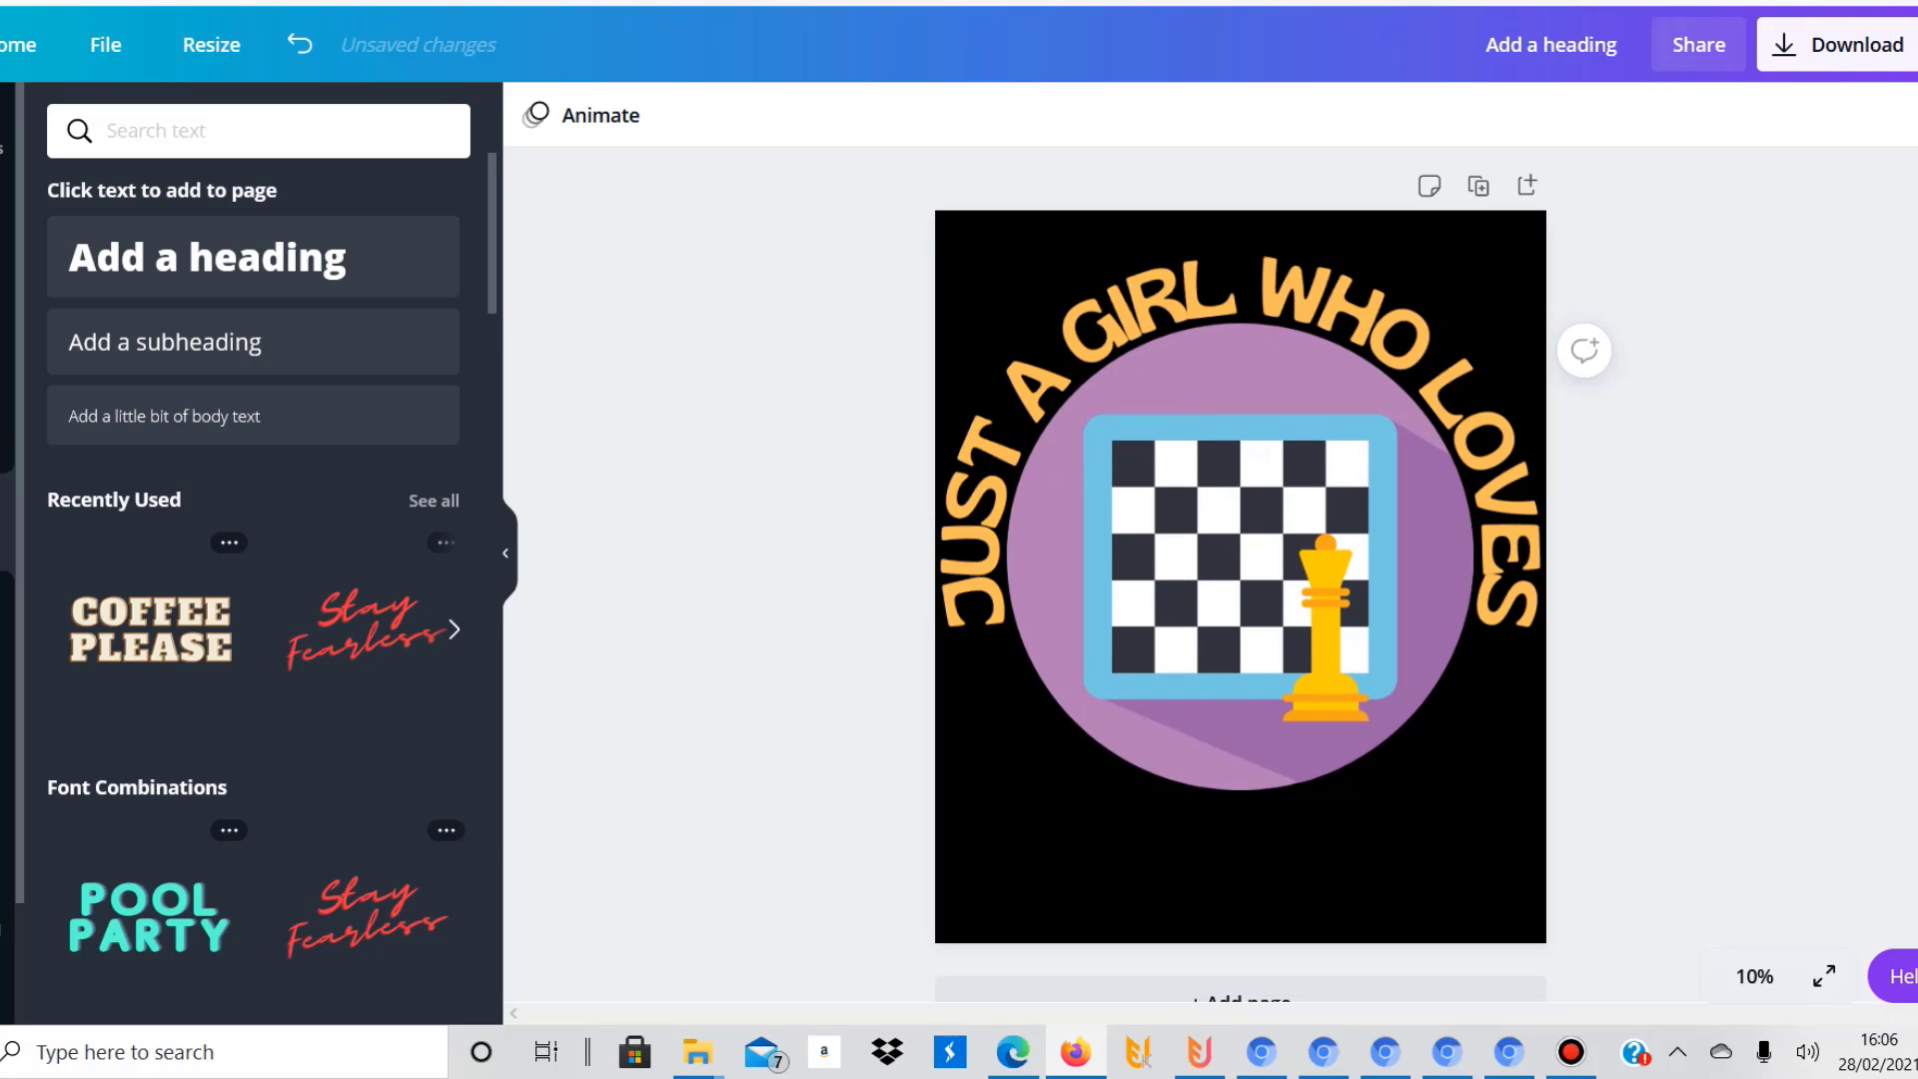
Recolour the curved text to the light turquoise default colour
{"action": "left_click", "coordinate": [1204, 292]}
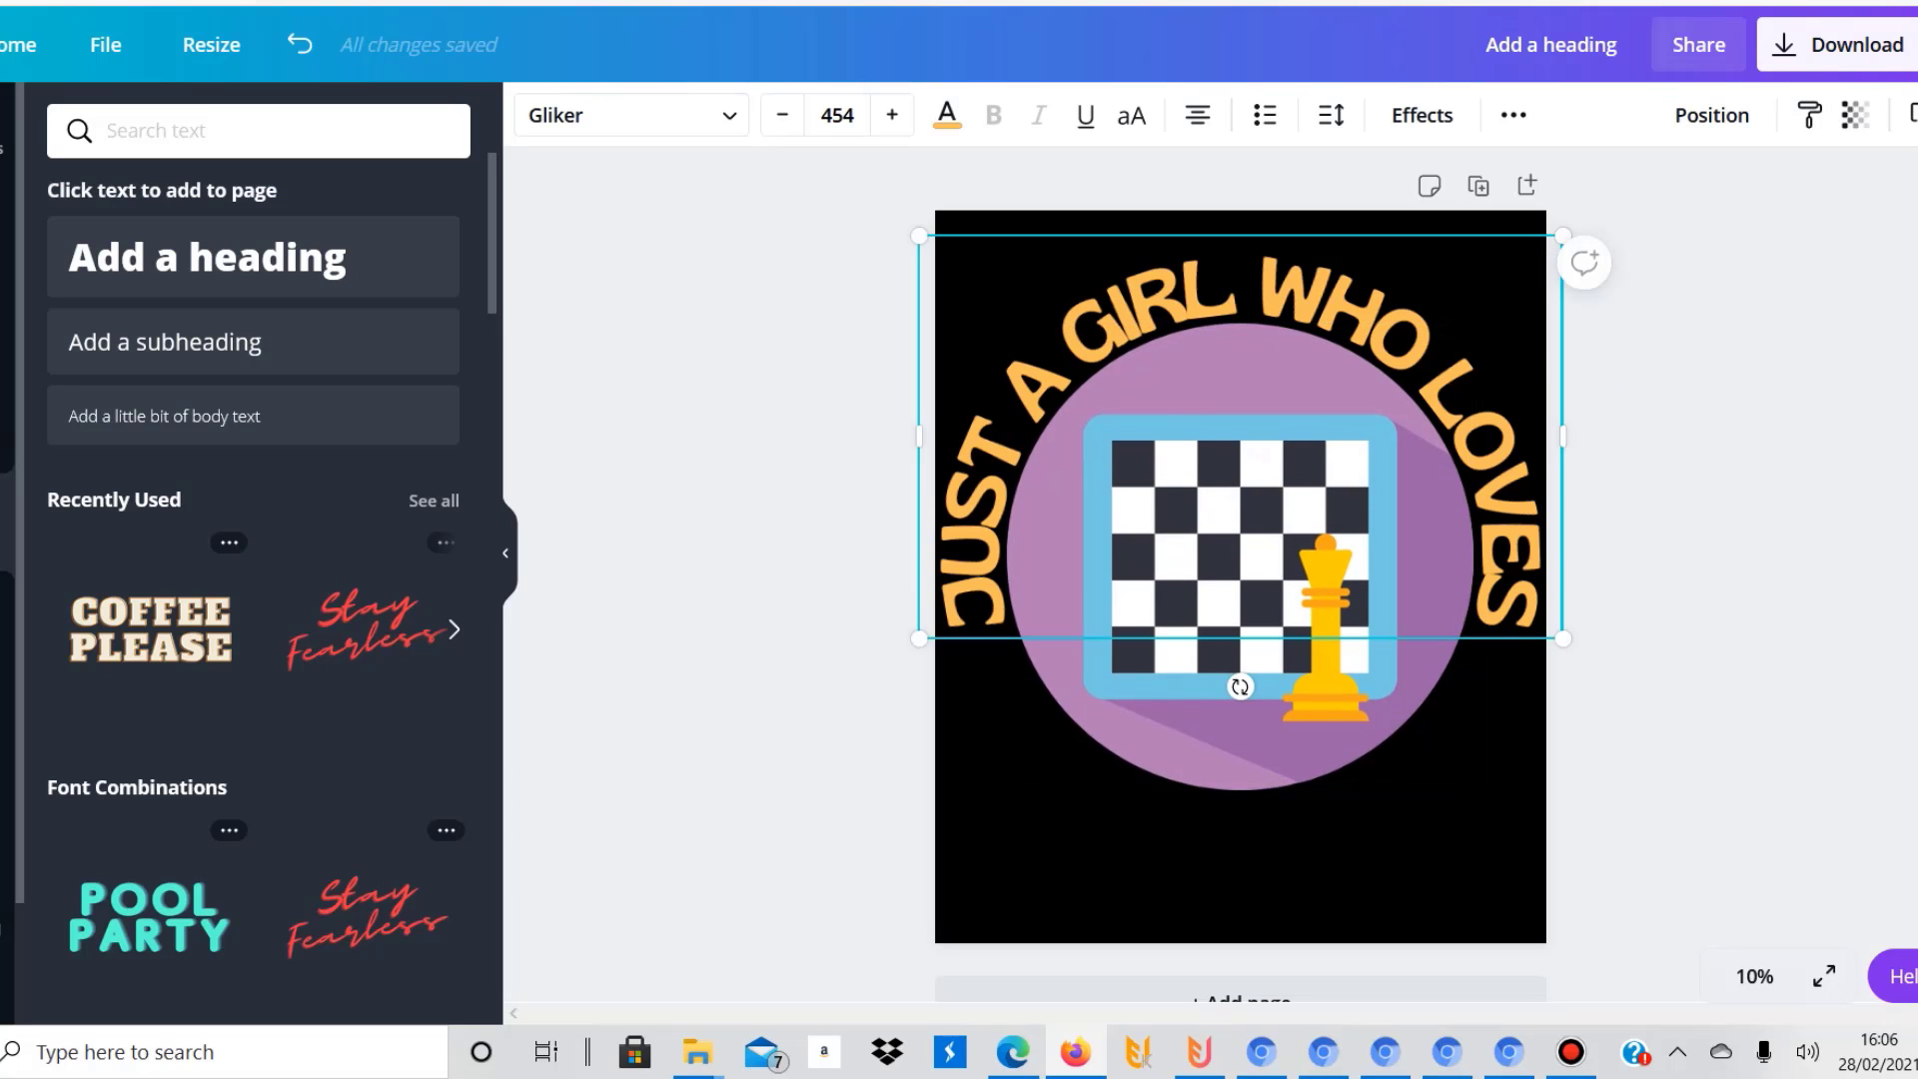
{"action": "left_click", "coordinate": [947, 115]}
{"action": "left_click", "coordinate": [217, 650]}
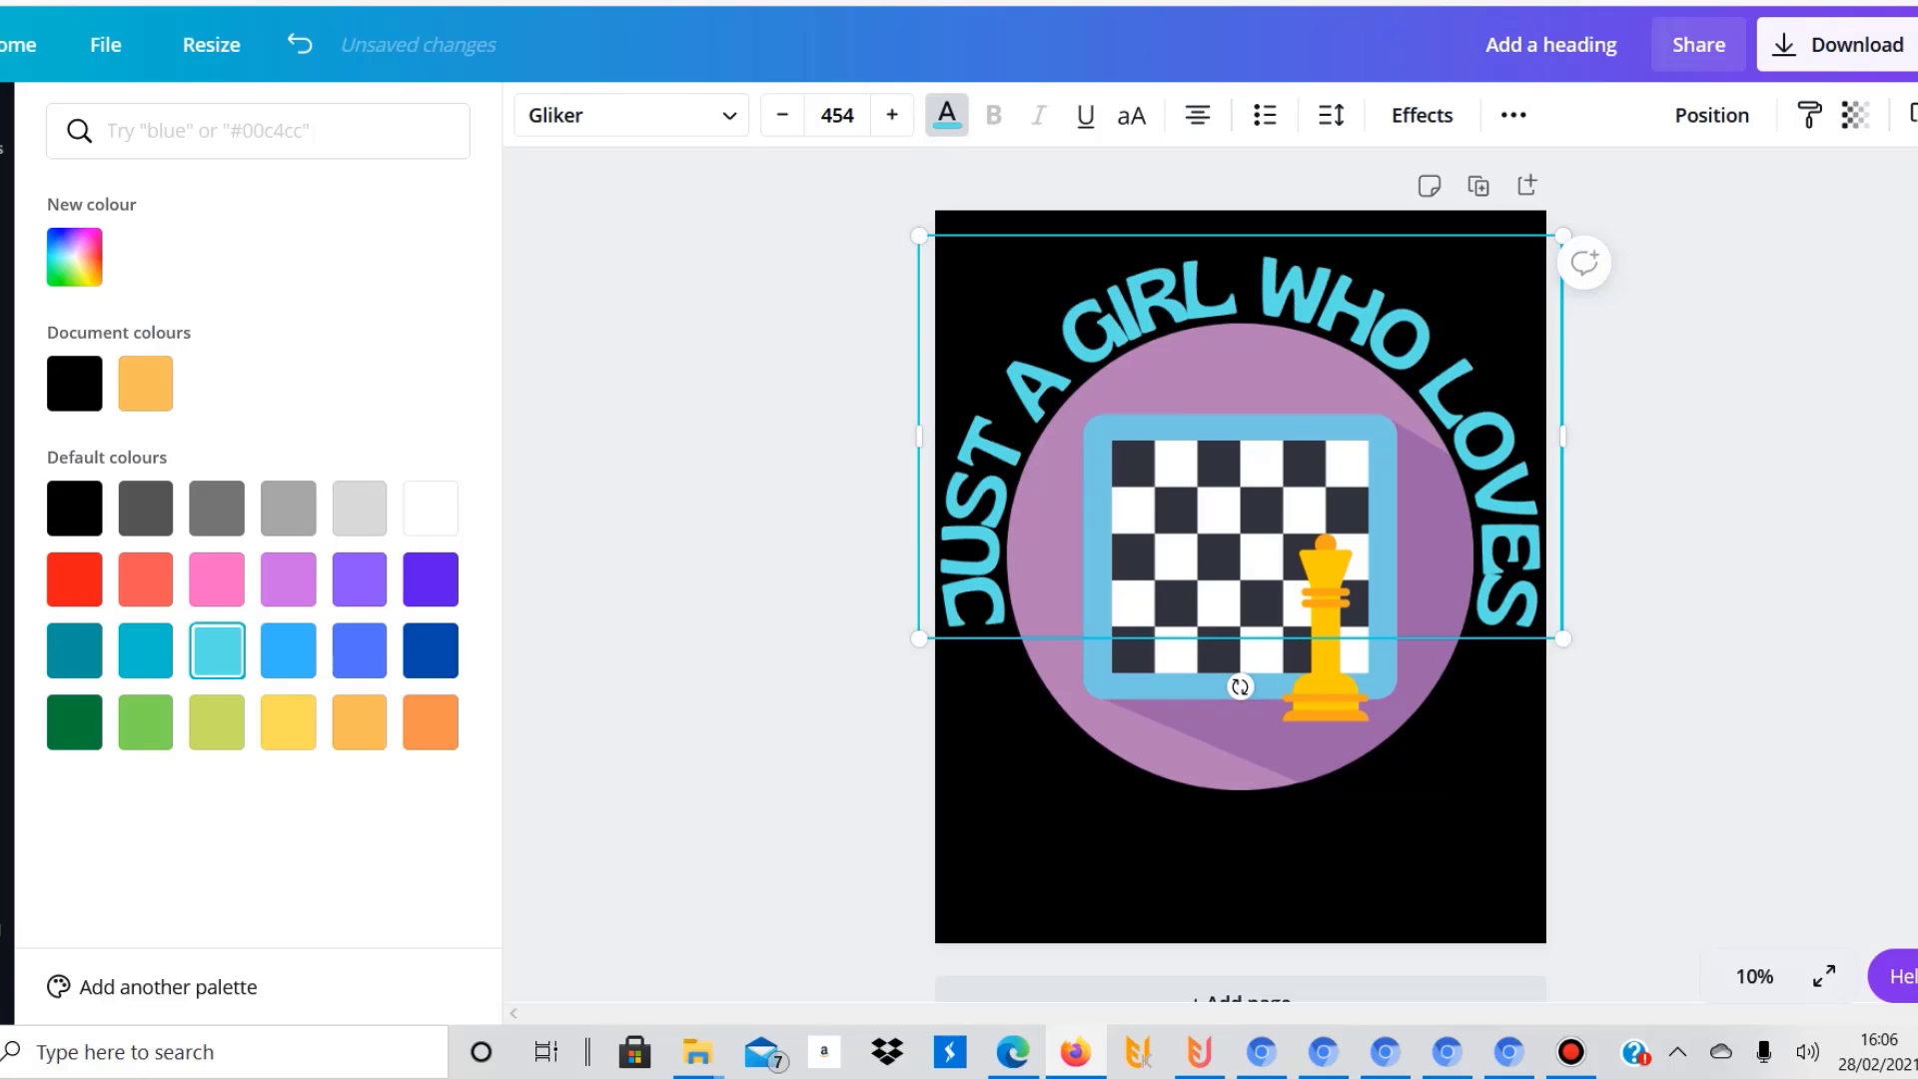
{"action": "key", "text": "Escape"}
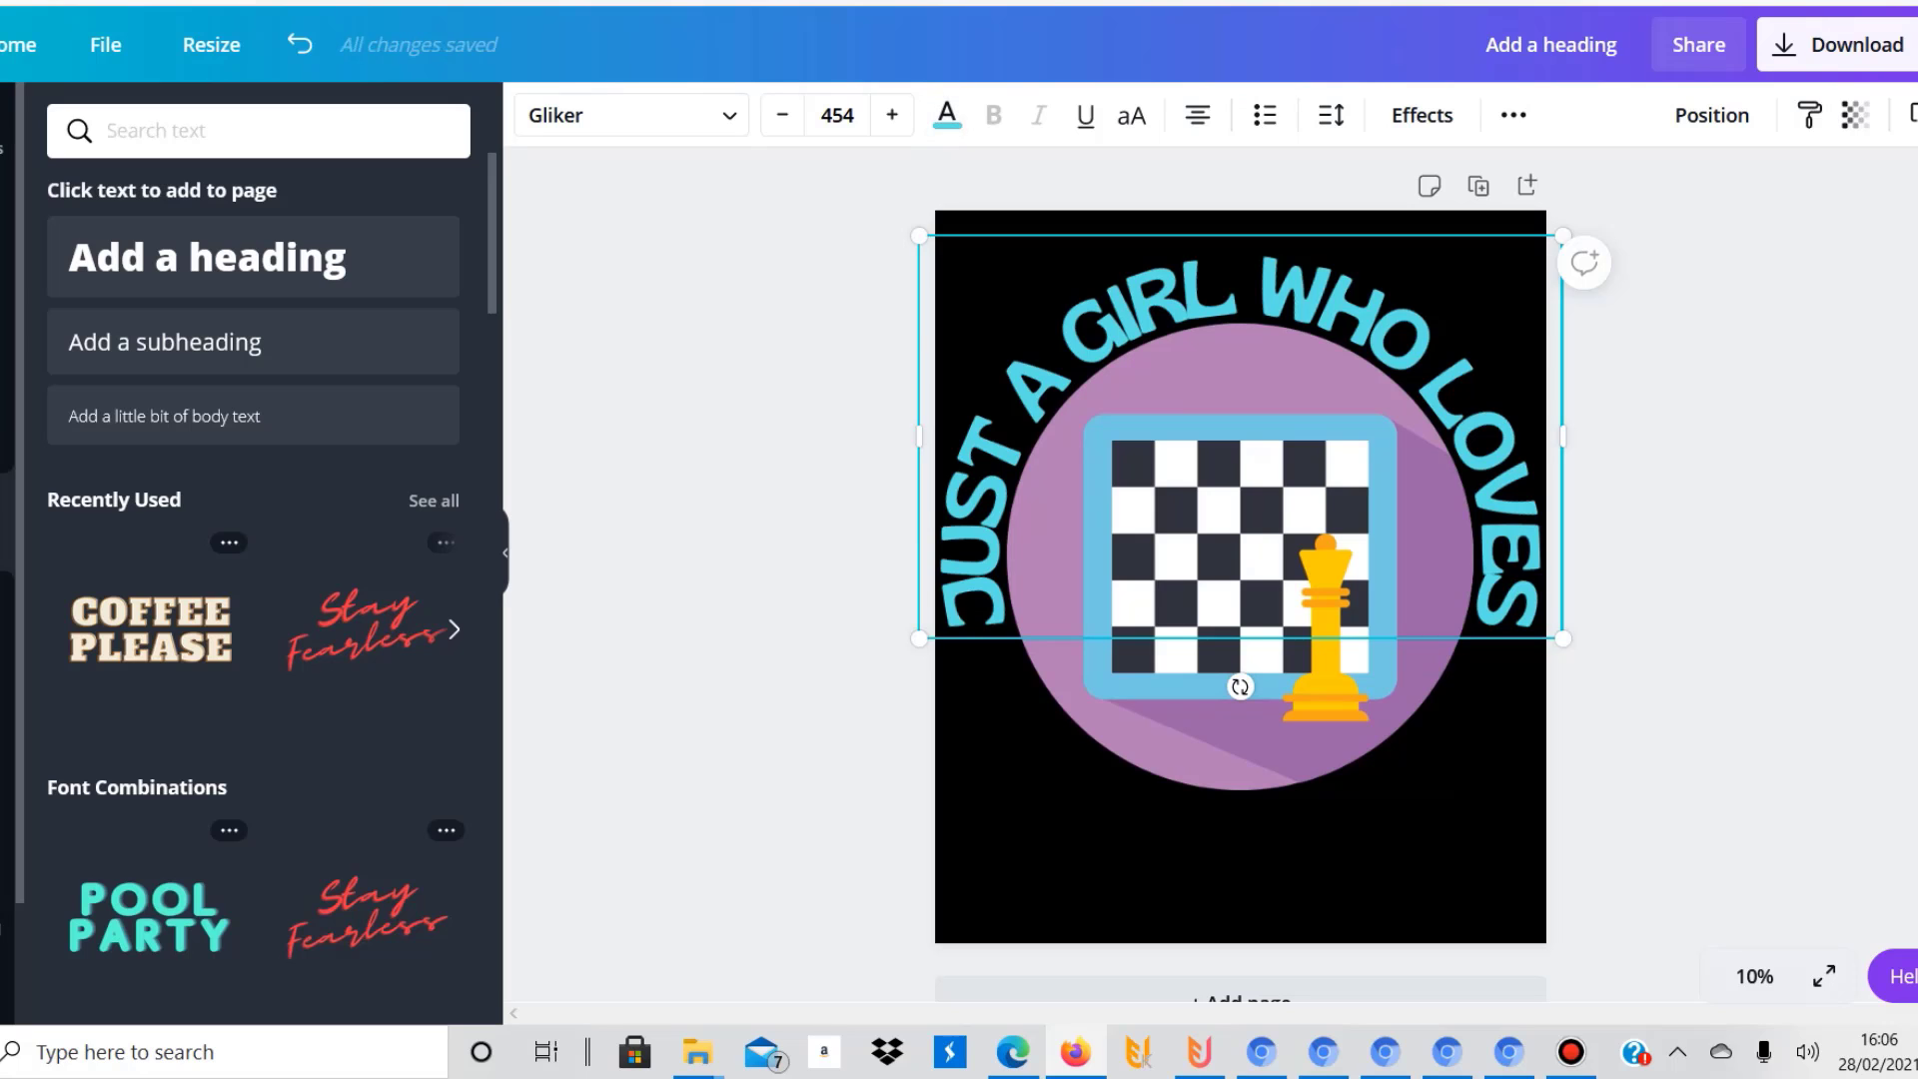
{"action": "key", "text": "Escape"}
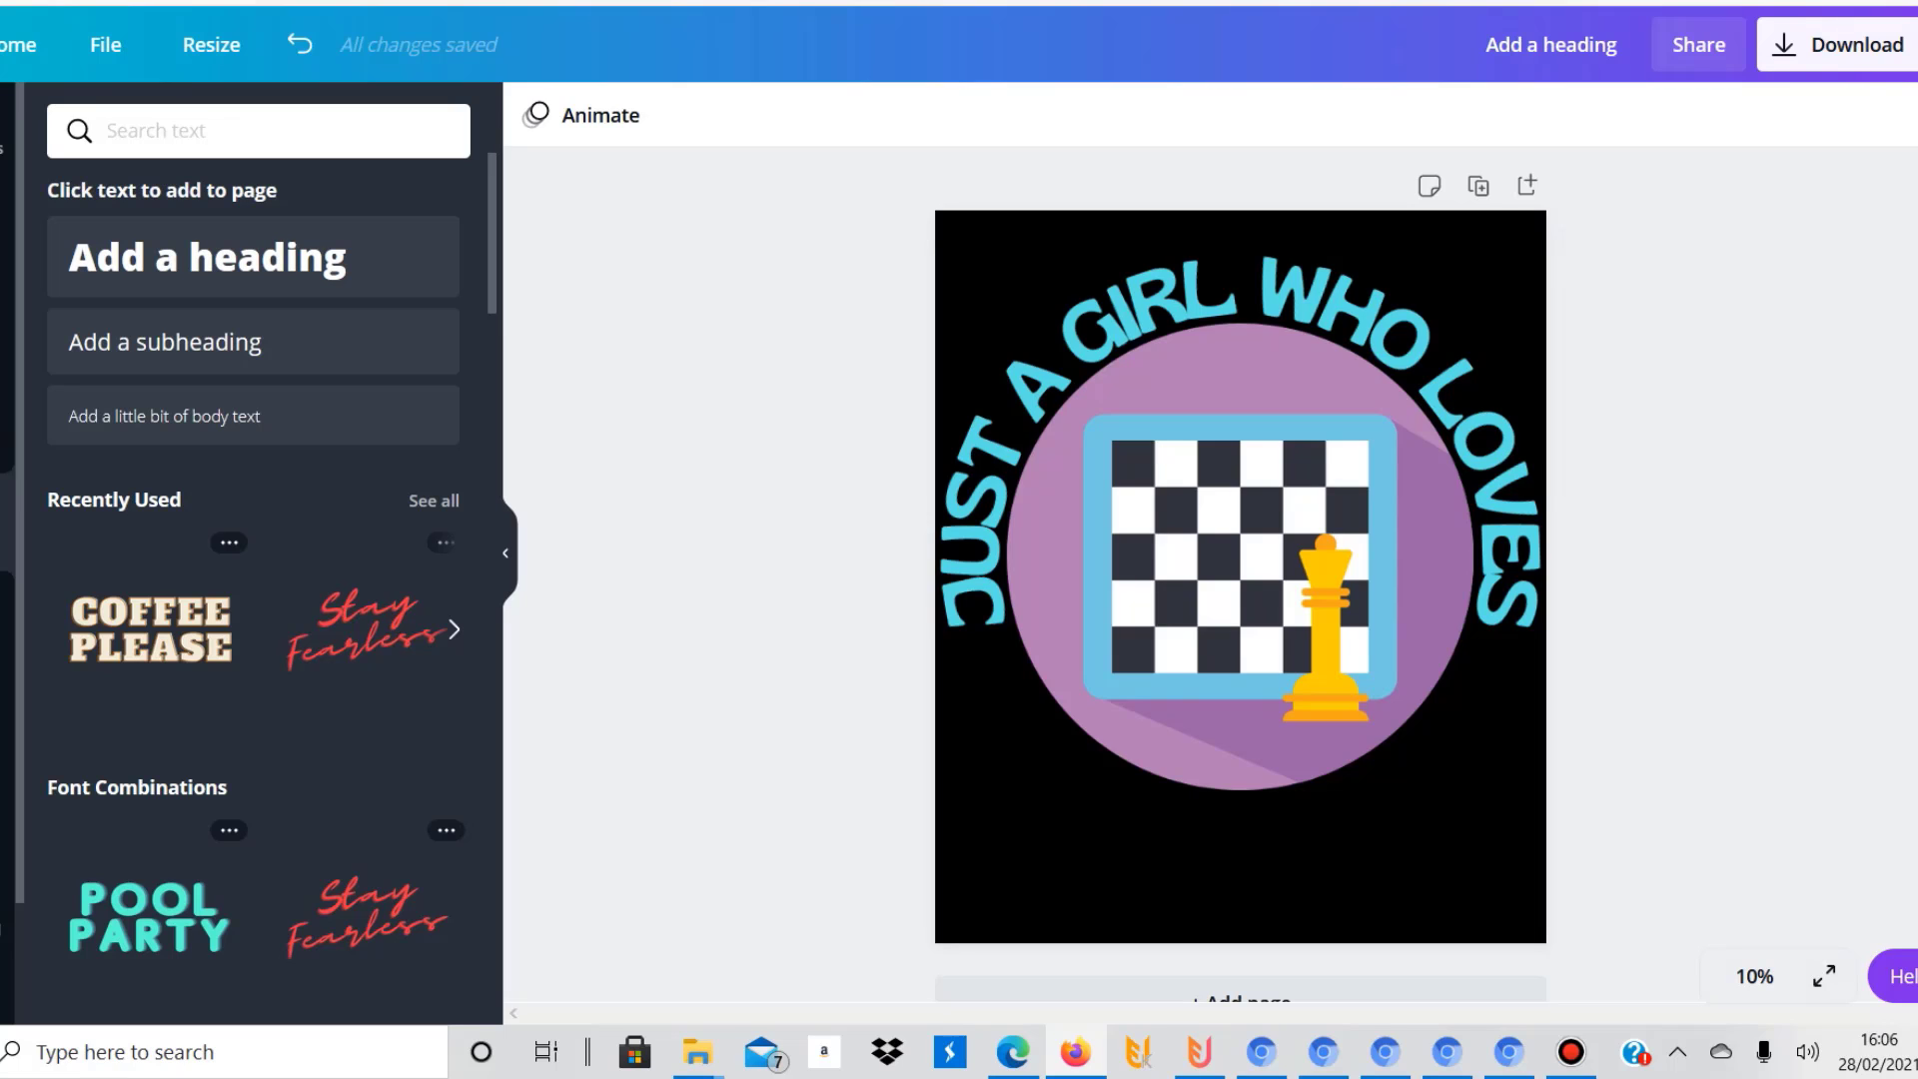
Replace the word "GIRL" in the curved text with "GUY"
{"action": "left_click", "coordinate": [1291, 290]}
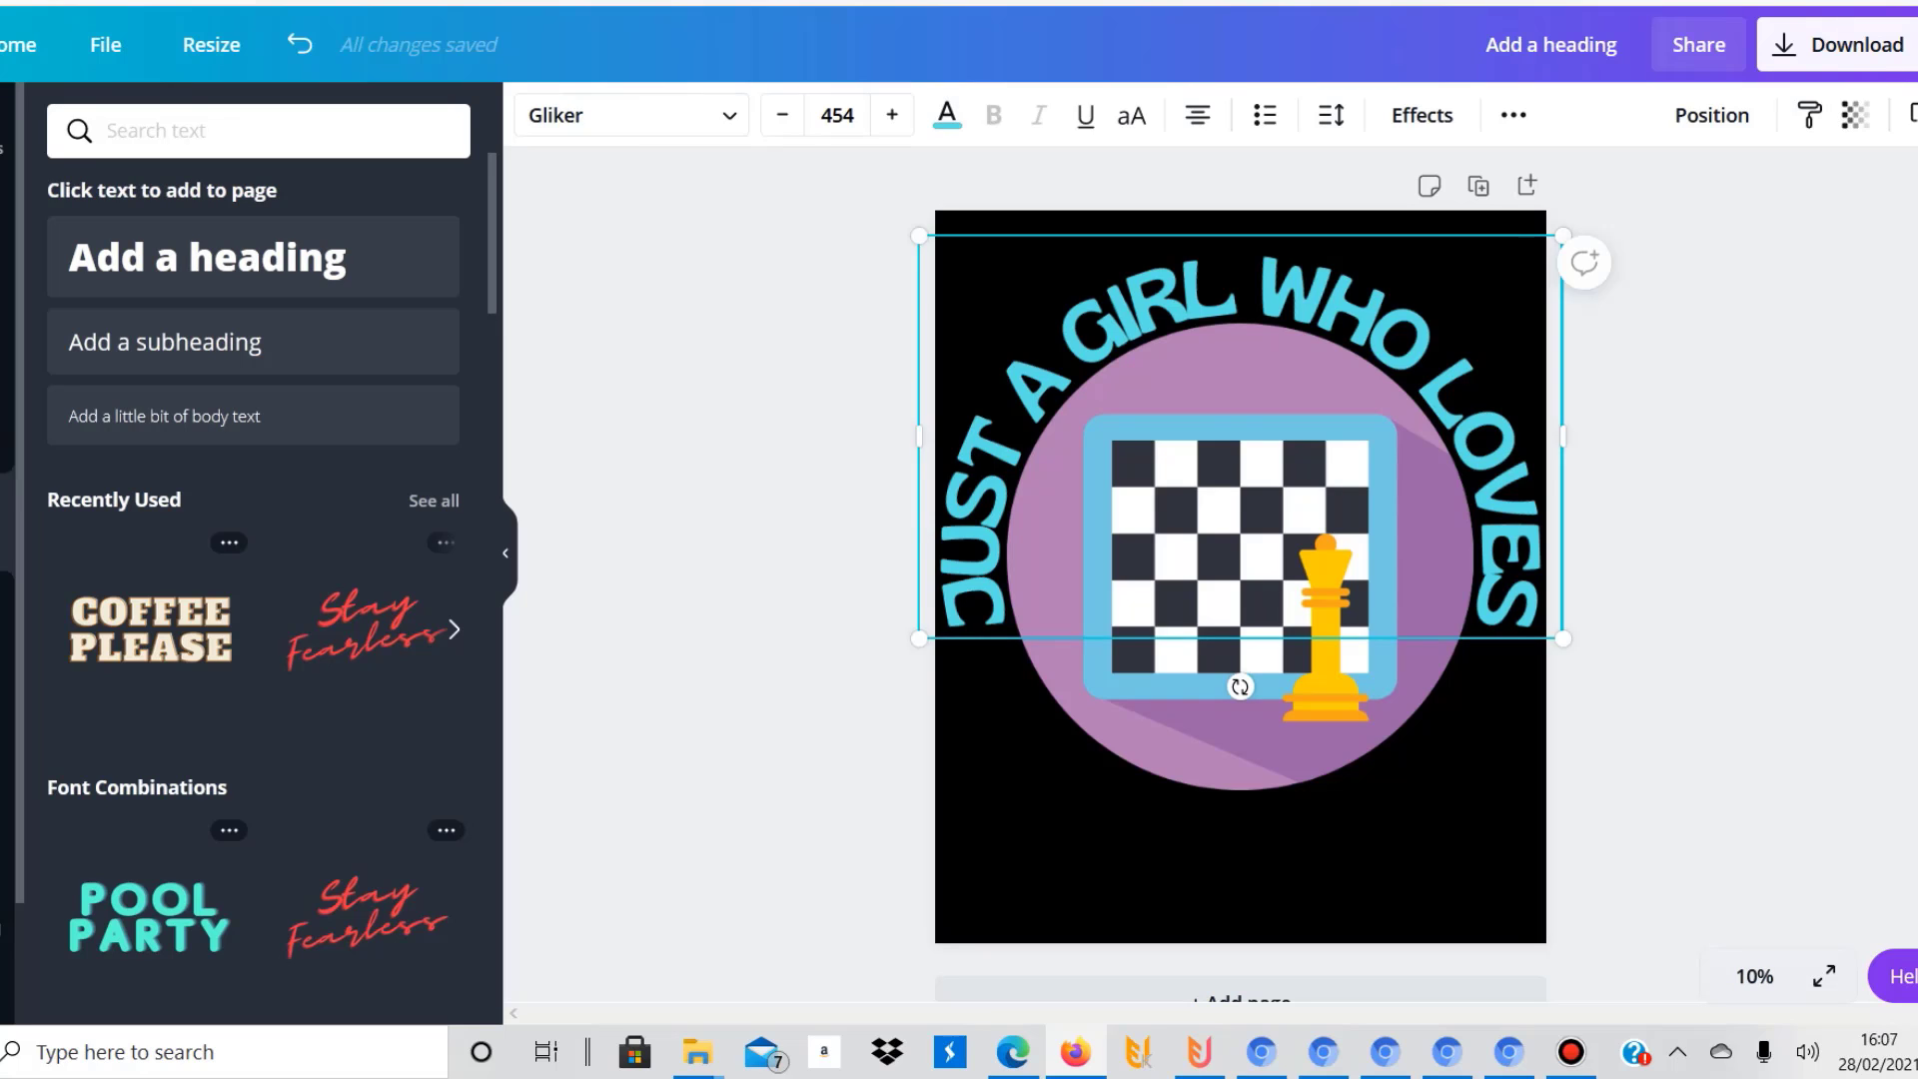
{"action": "double_click", "coordinate": [1095, 339]}
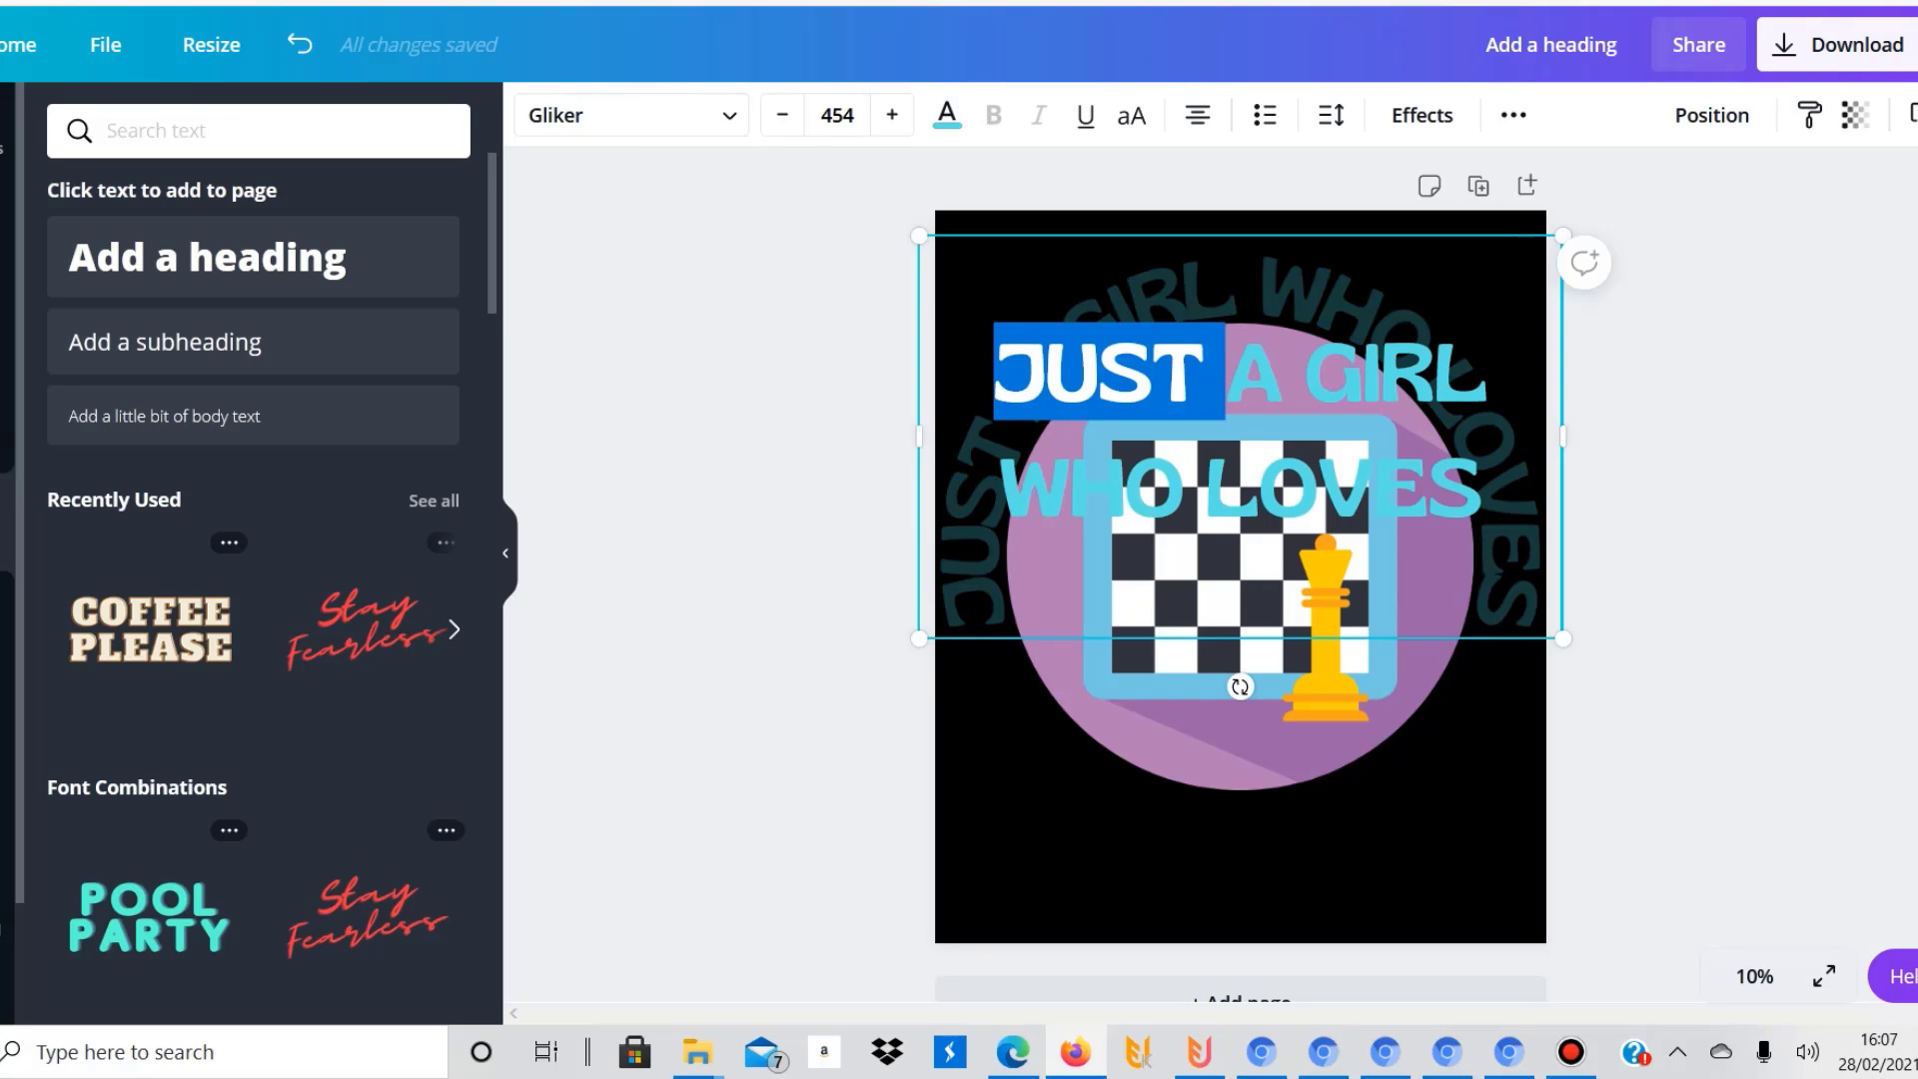
{"action": "left_click_drag", "start_coordinate": [1307, 372], "coordinate": [1487, 372]}
{"action": "type", "text": "GUY"}
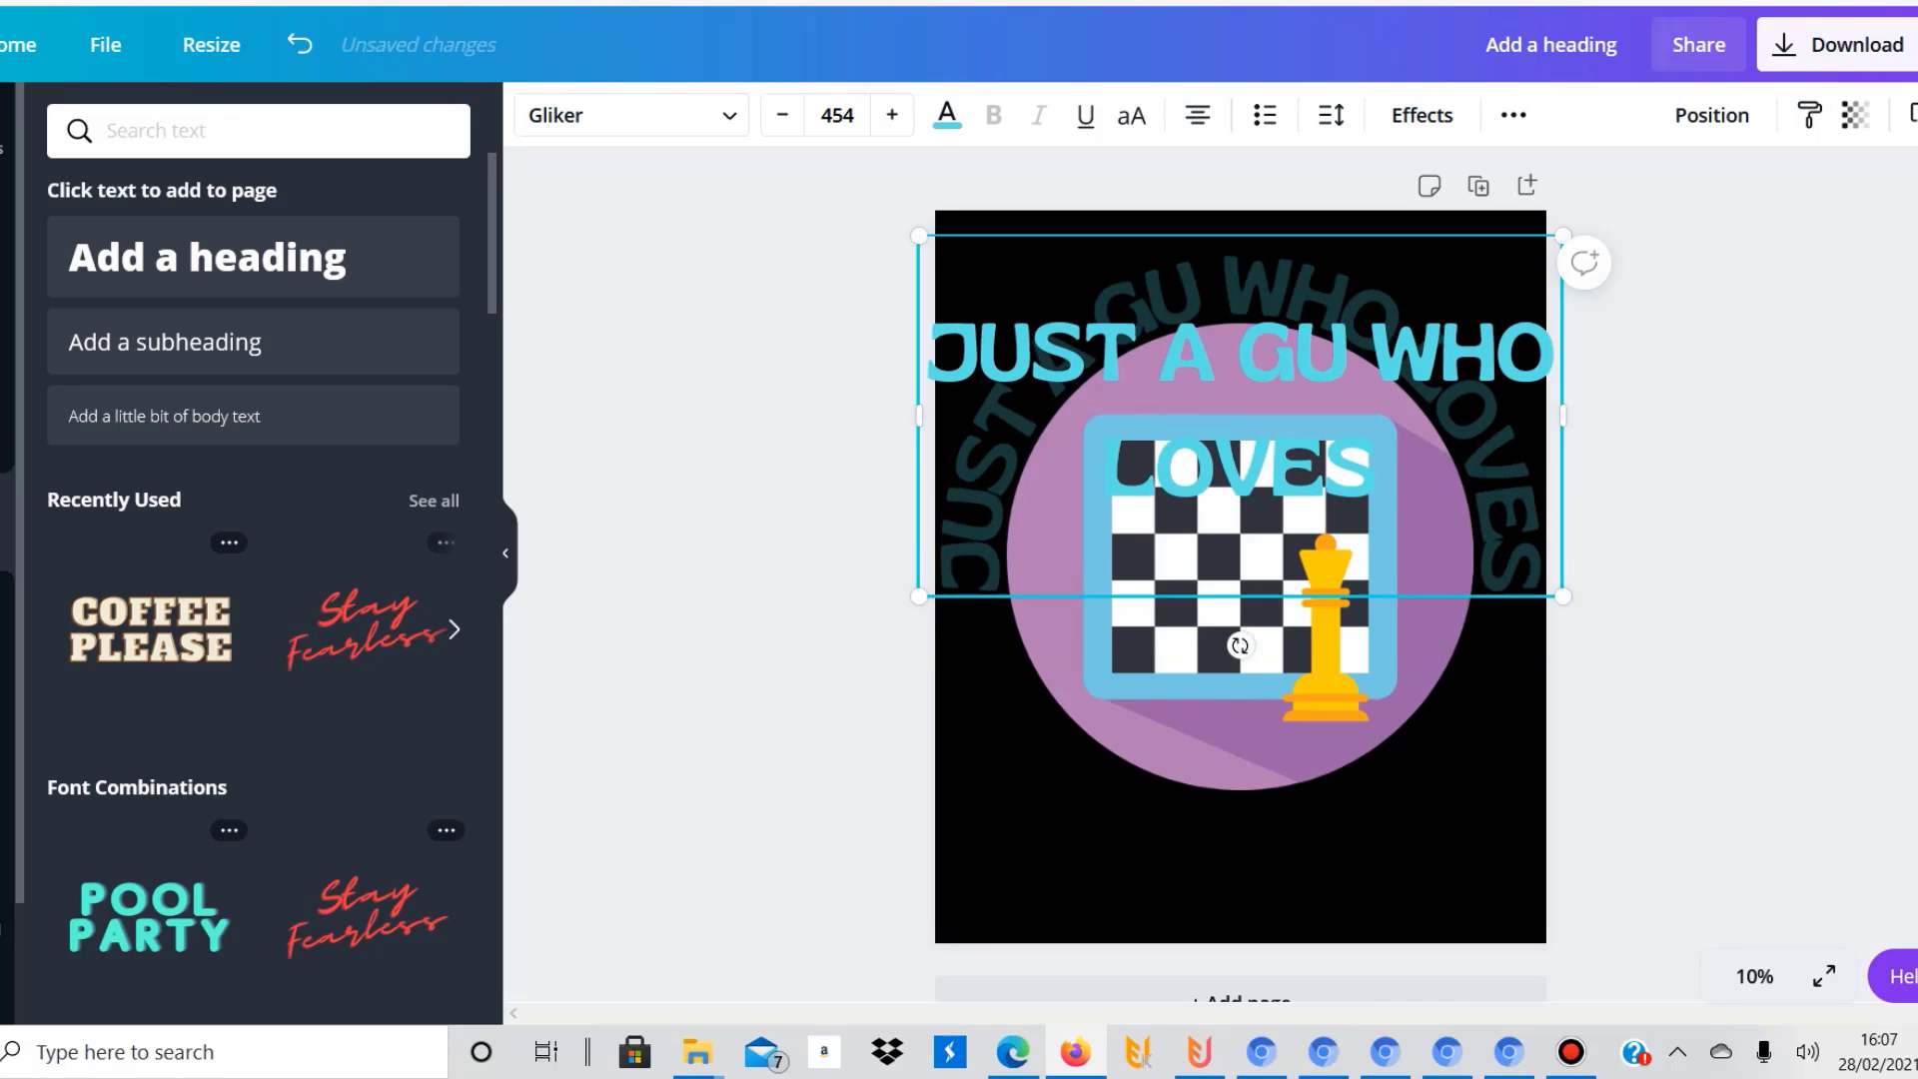
{"action": "key", "text": "Escape"}
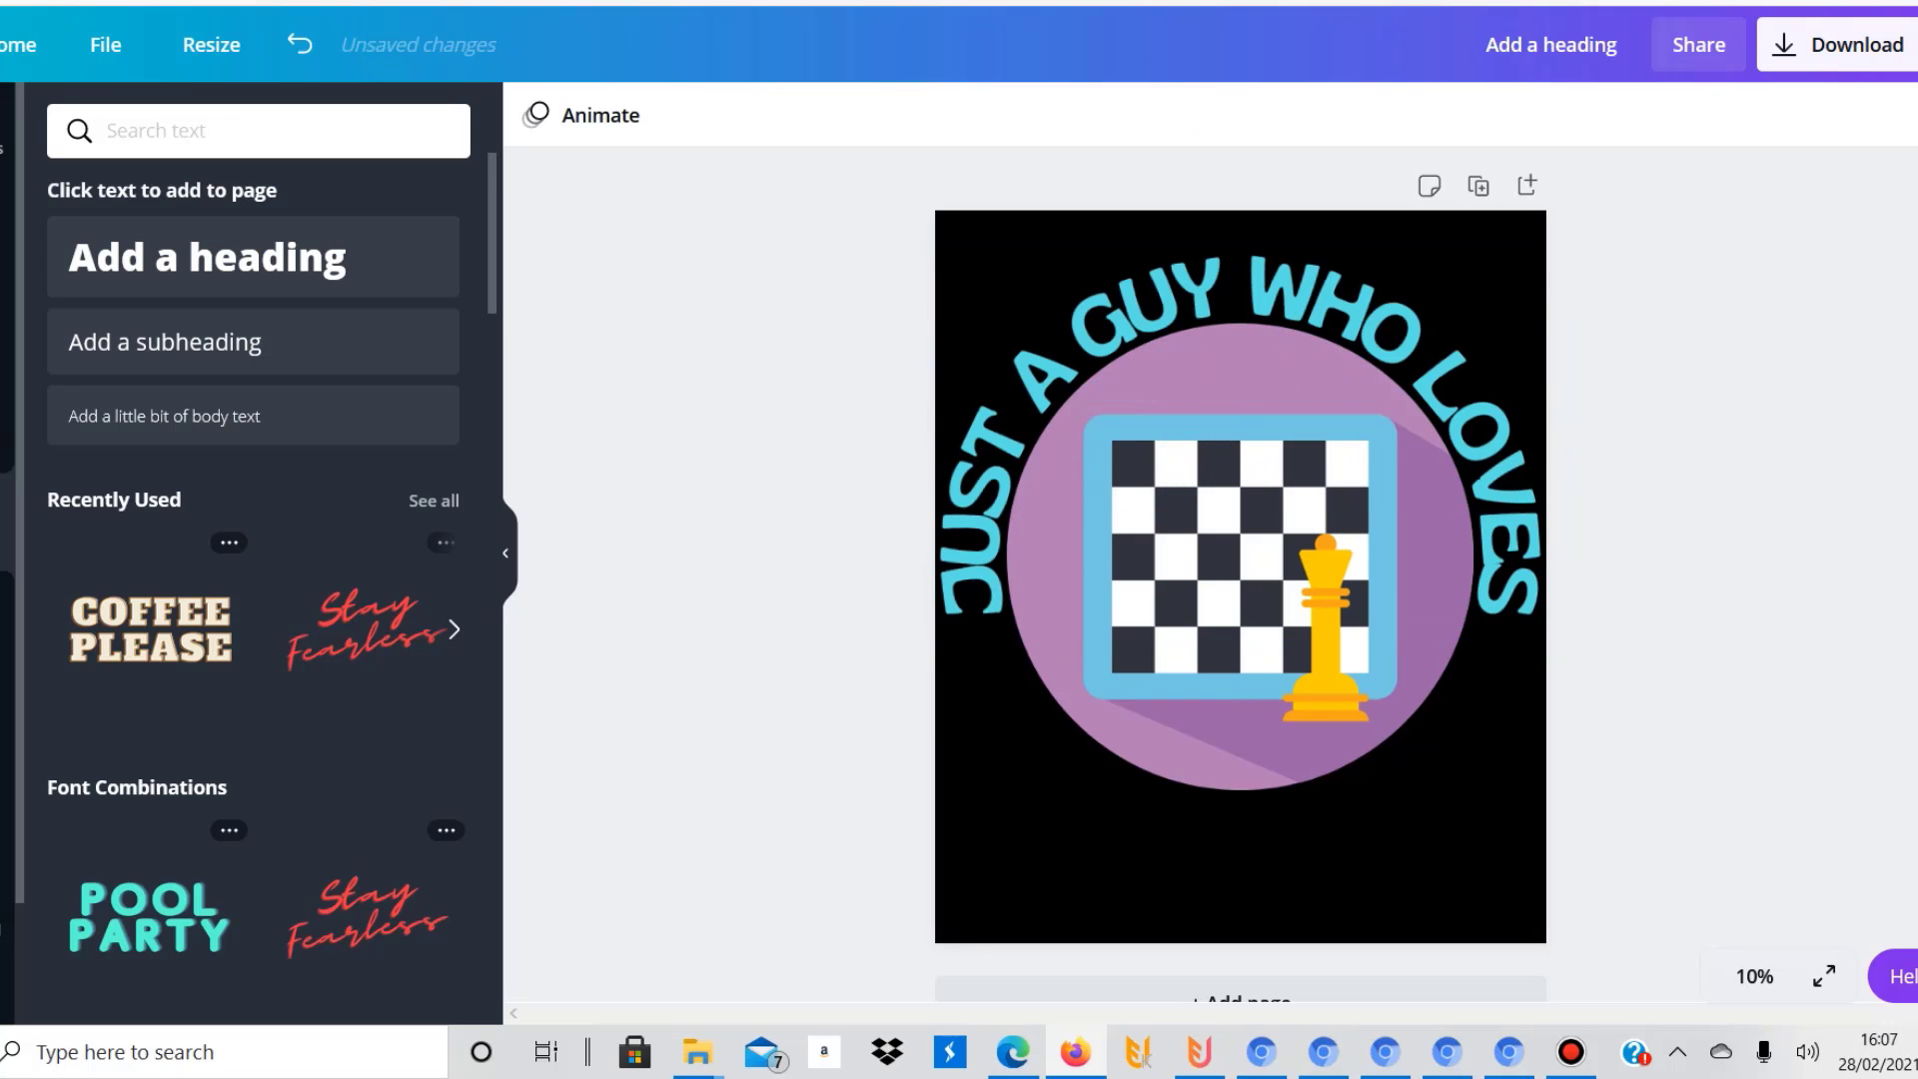
Duplicate the curved text and move the copy straight down over the lower half of the design
{"action": "left_click", "coordinate": [1046, 381]}
{"action": "key", "text": "ctrl+d"}
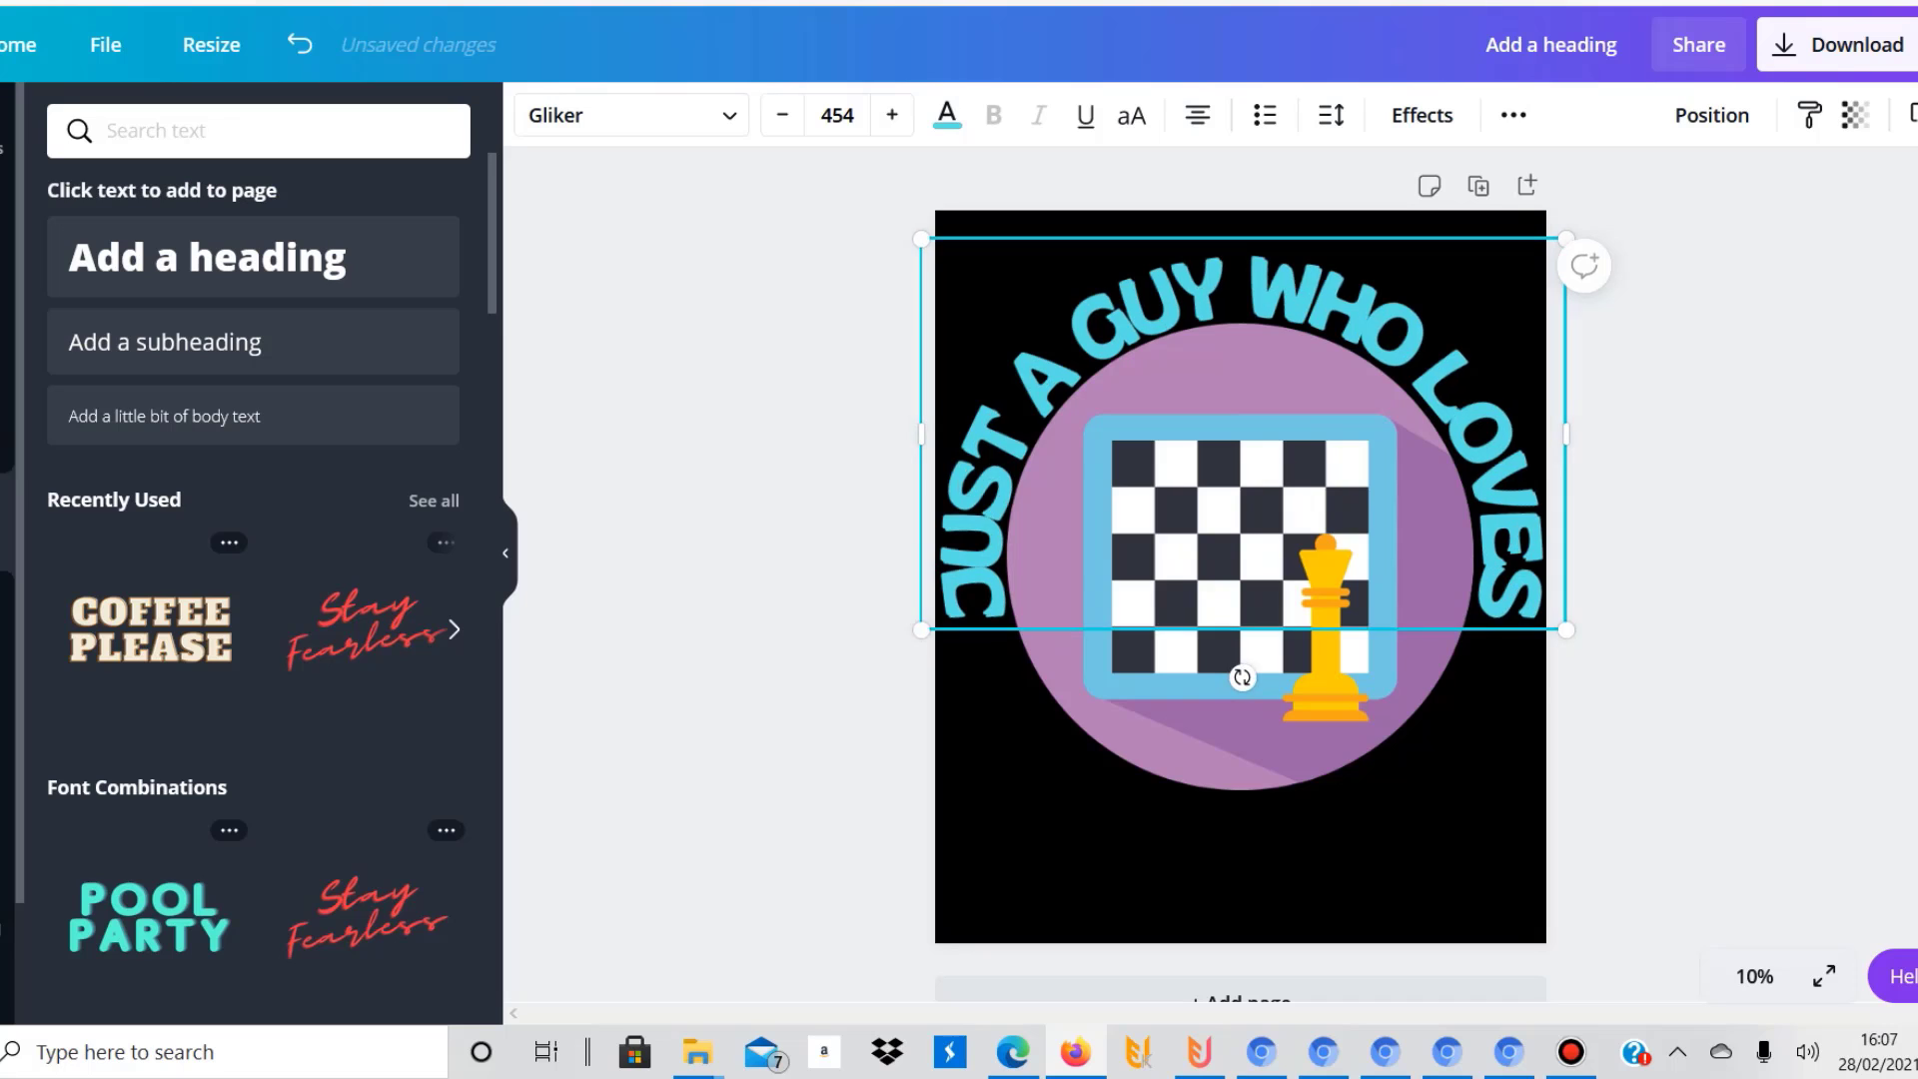
{"action": "left_click_drag", "start_coordinate": [1046, 382], "coordinate": [1043, 670]}
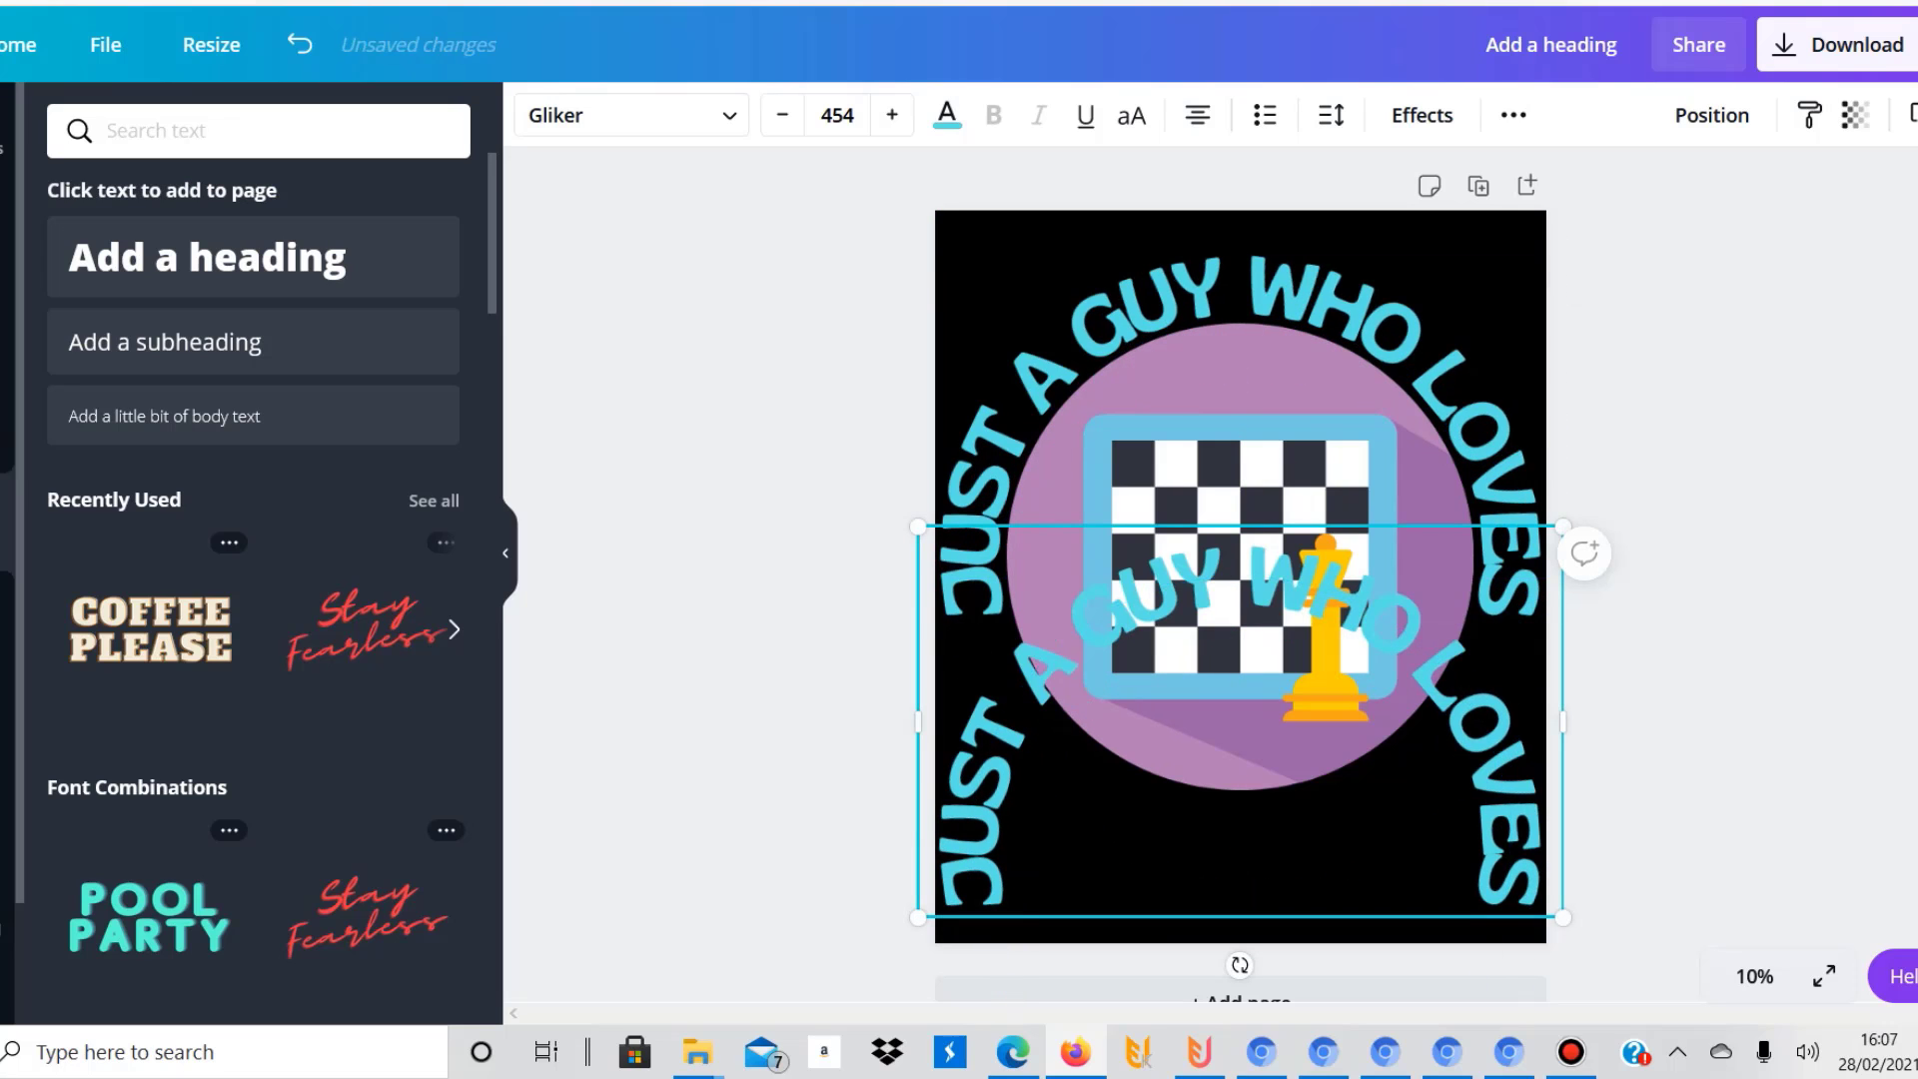
Replace the duplicate's text with "CHESS" and place it centred below the round icon
{"action": "key", "text": "Return"}
{"action": "type", "text": "CHES"}
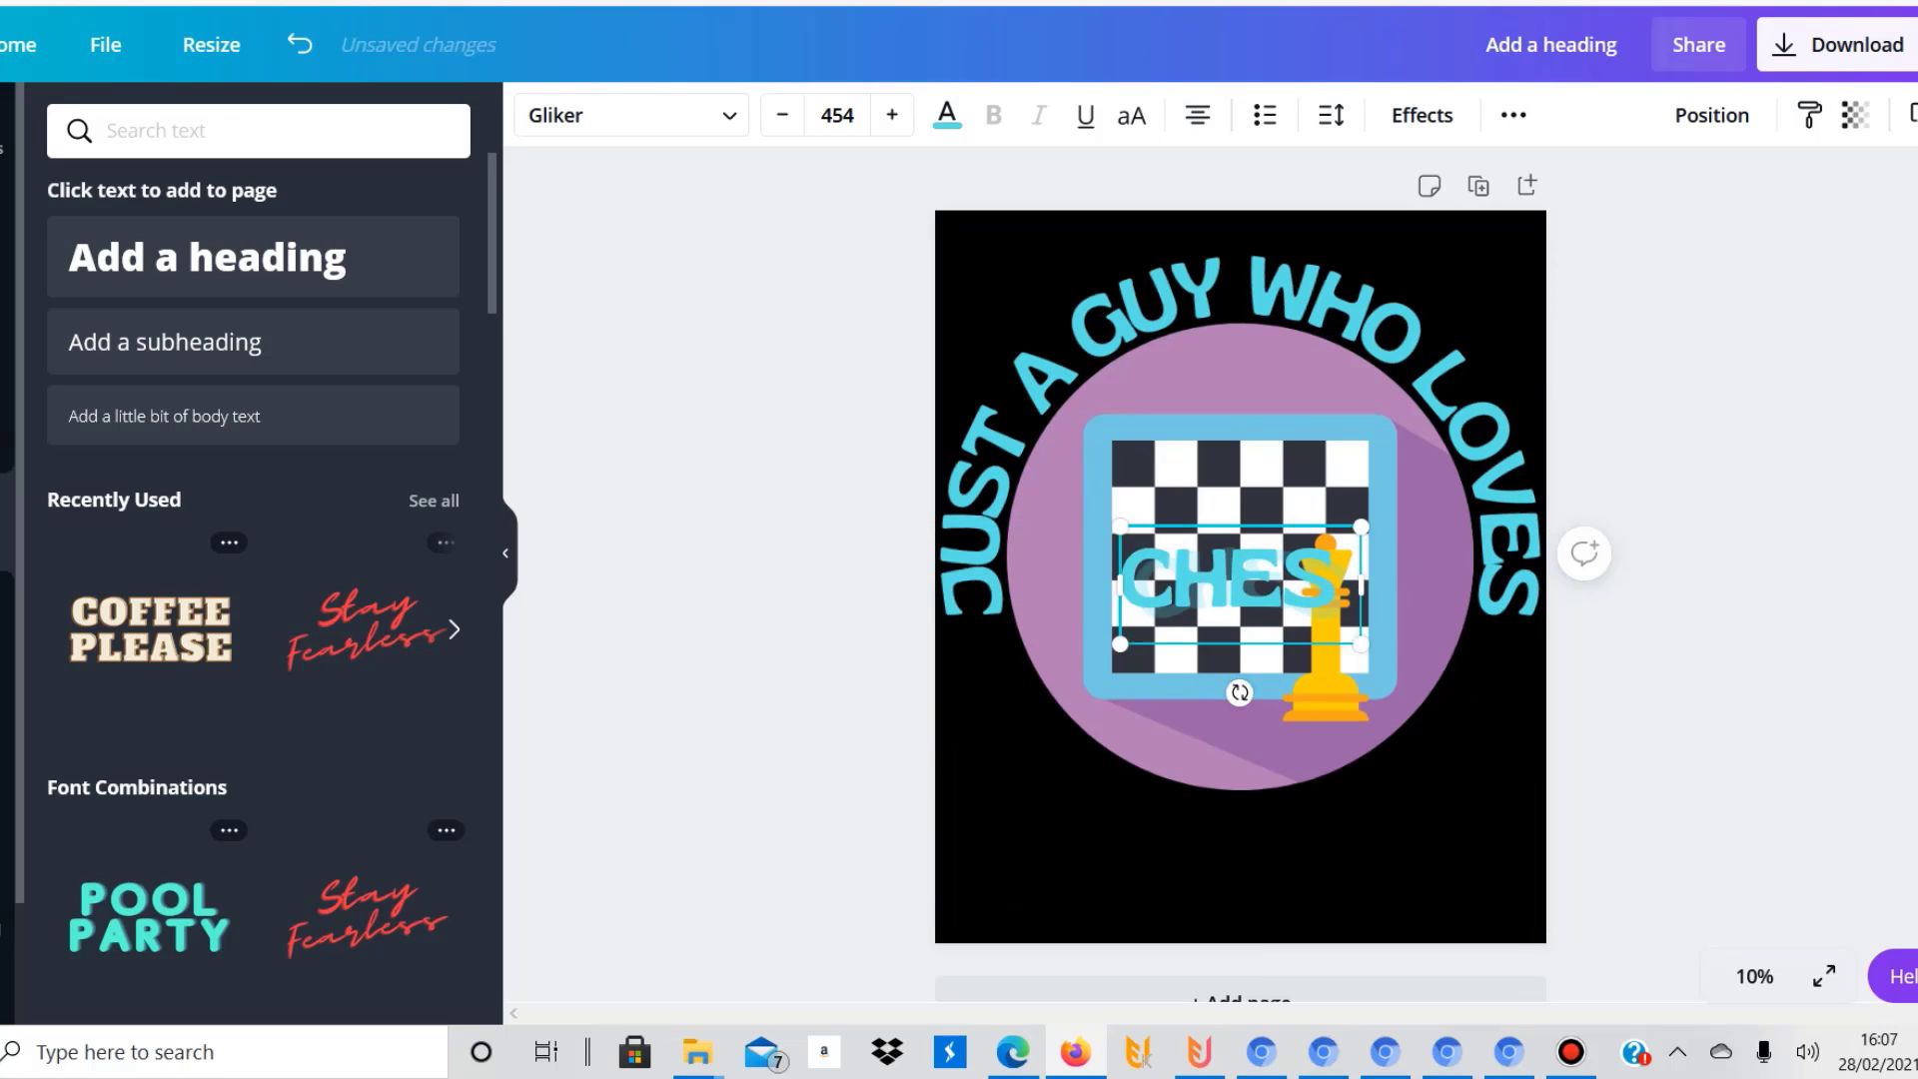
{"action": "type", "text": "S"}
{"action": "left_click", "coordinate": [728, 629]}
{"action": "left_click", "coordinate": [1189, 590]}
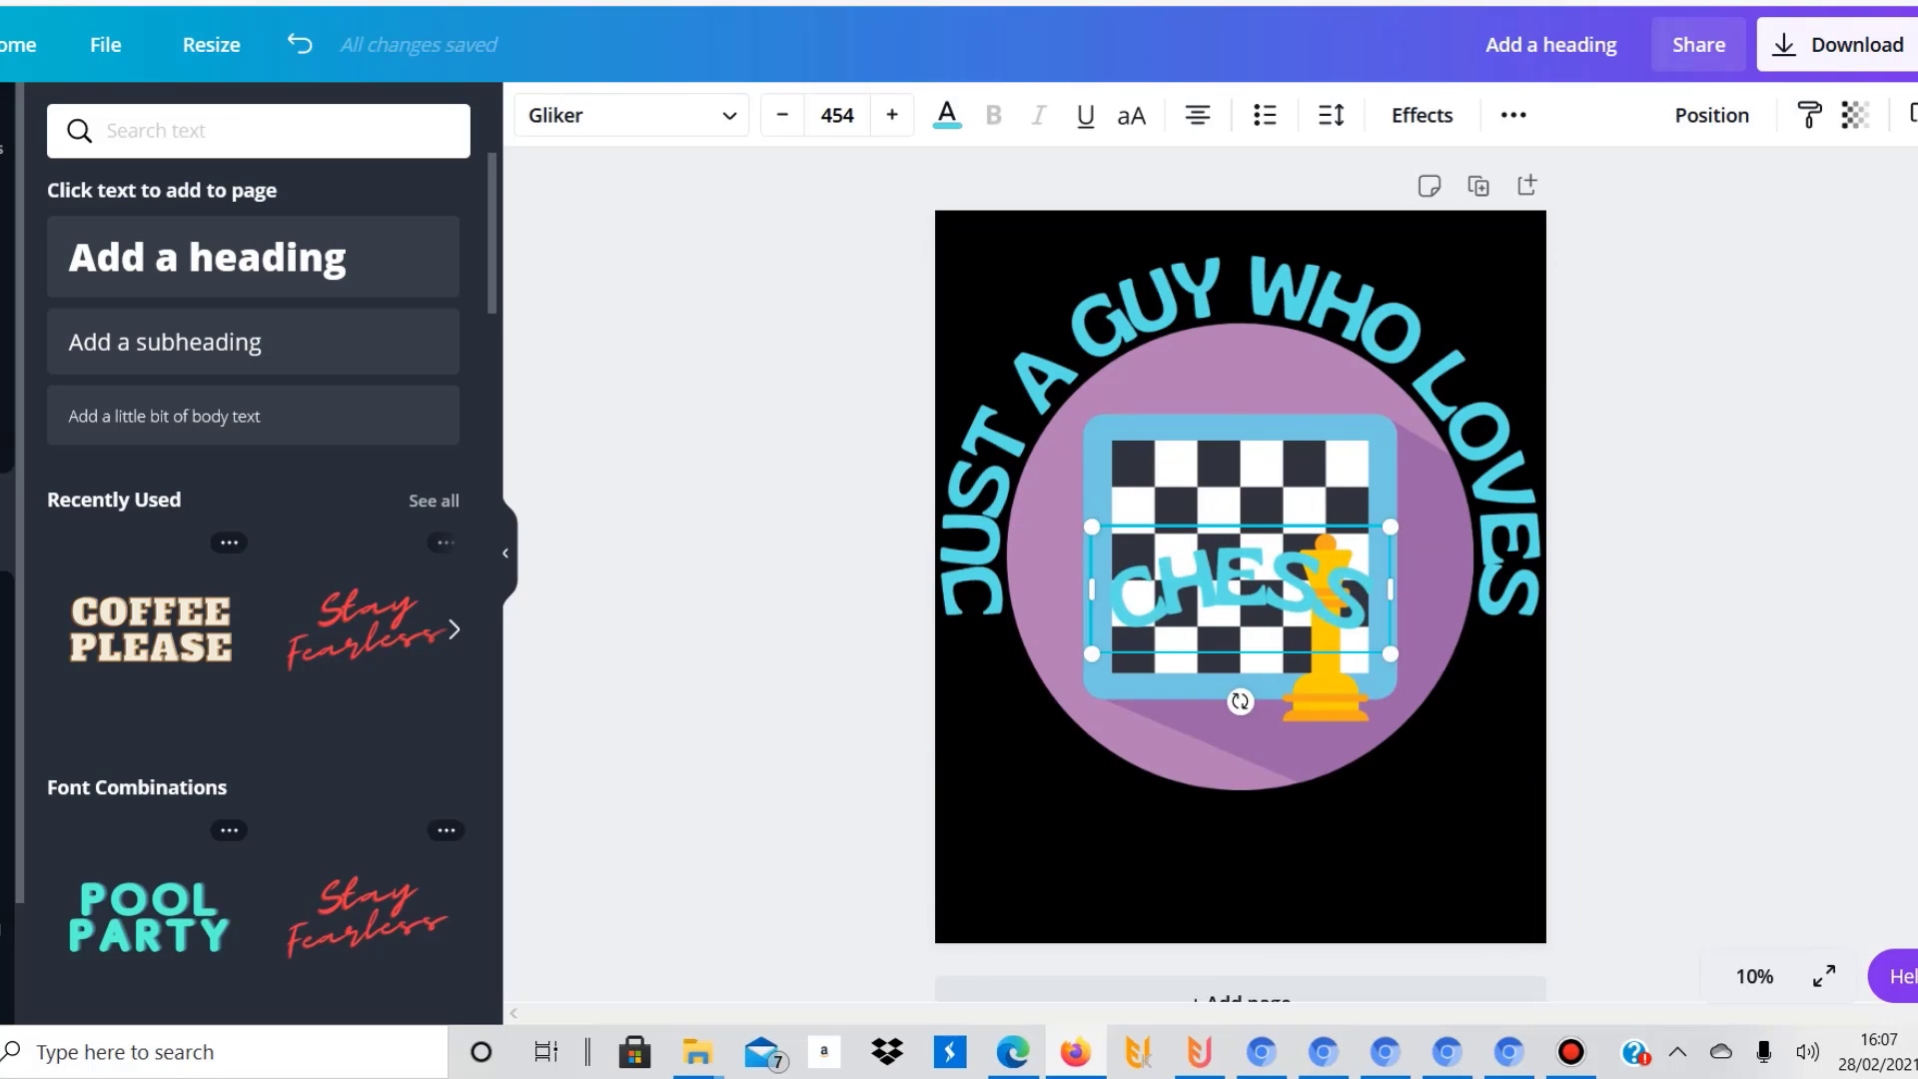
{"action": "left_click_drag", "start_coordinate": [1189, 590], "coordinate": [1189, 855]}
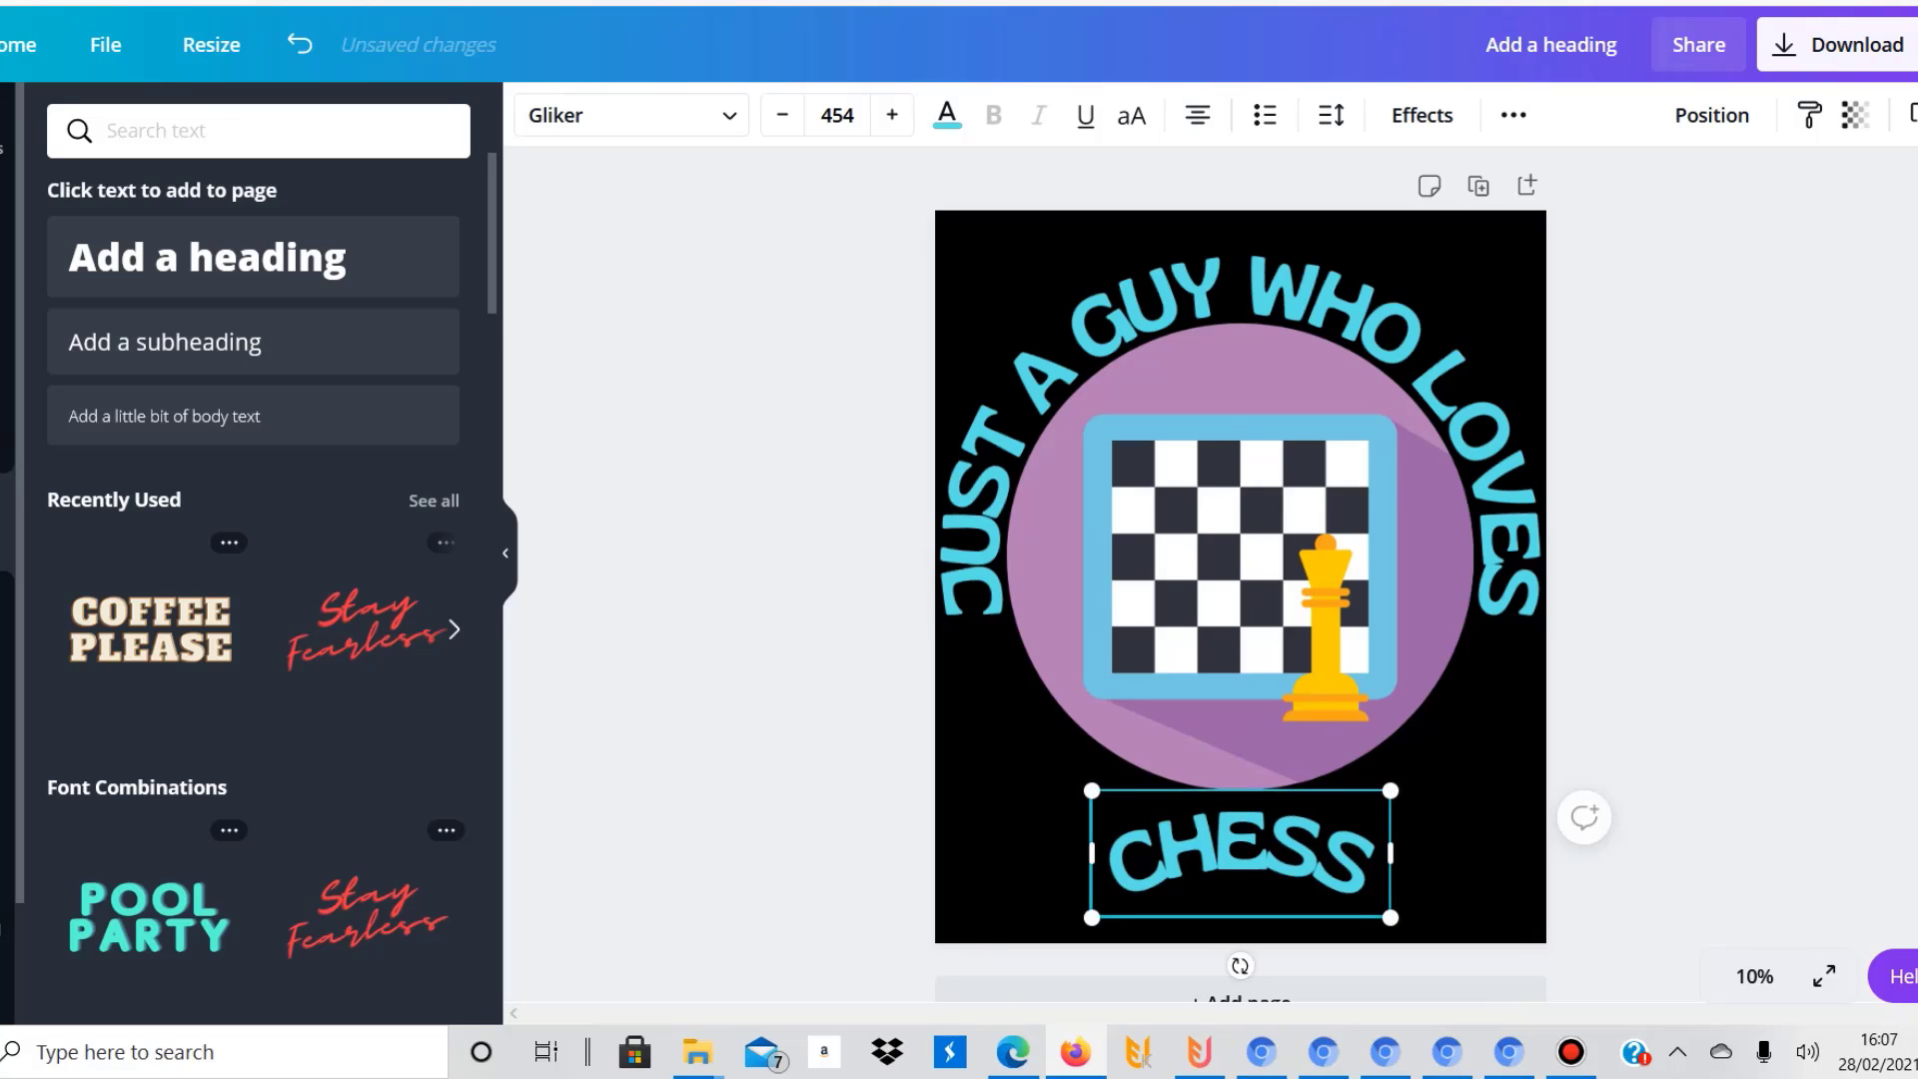
Reverse the curve of the "CHESS" text by setting it to -72
{"action": "left_click", "coordinate": [1422, 115]}
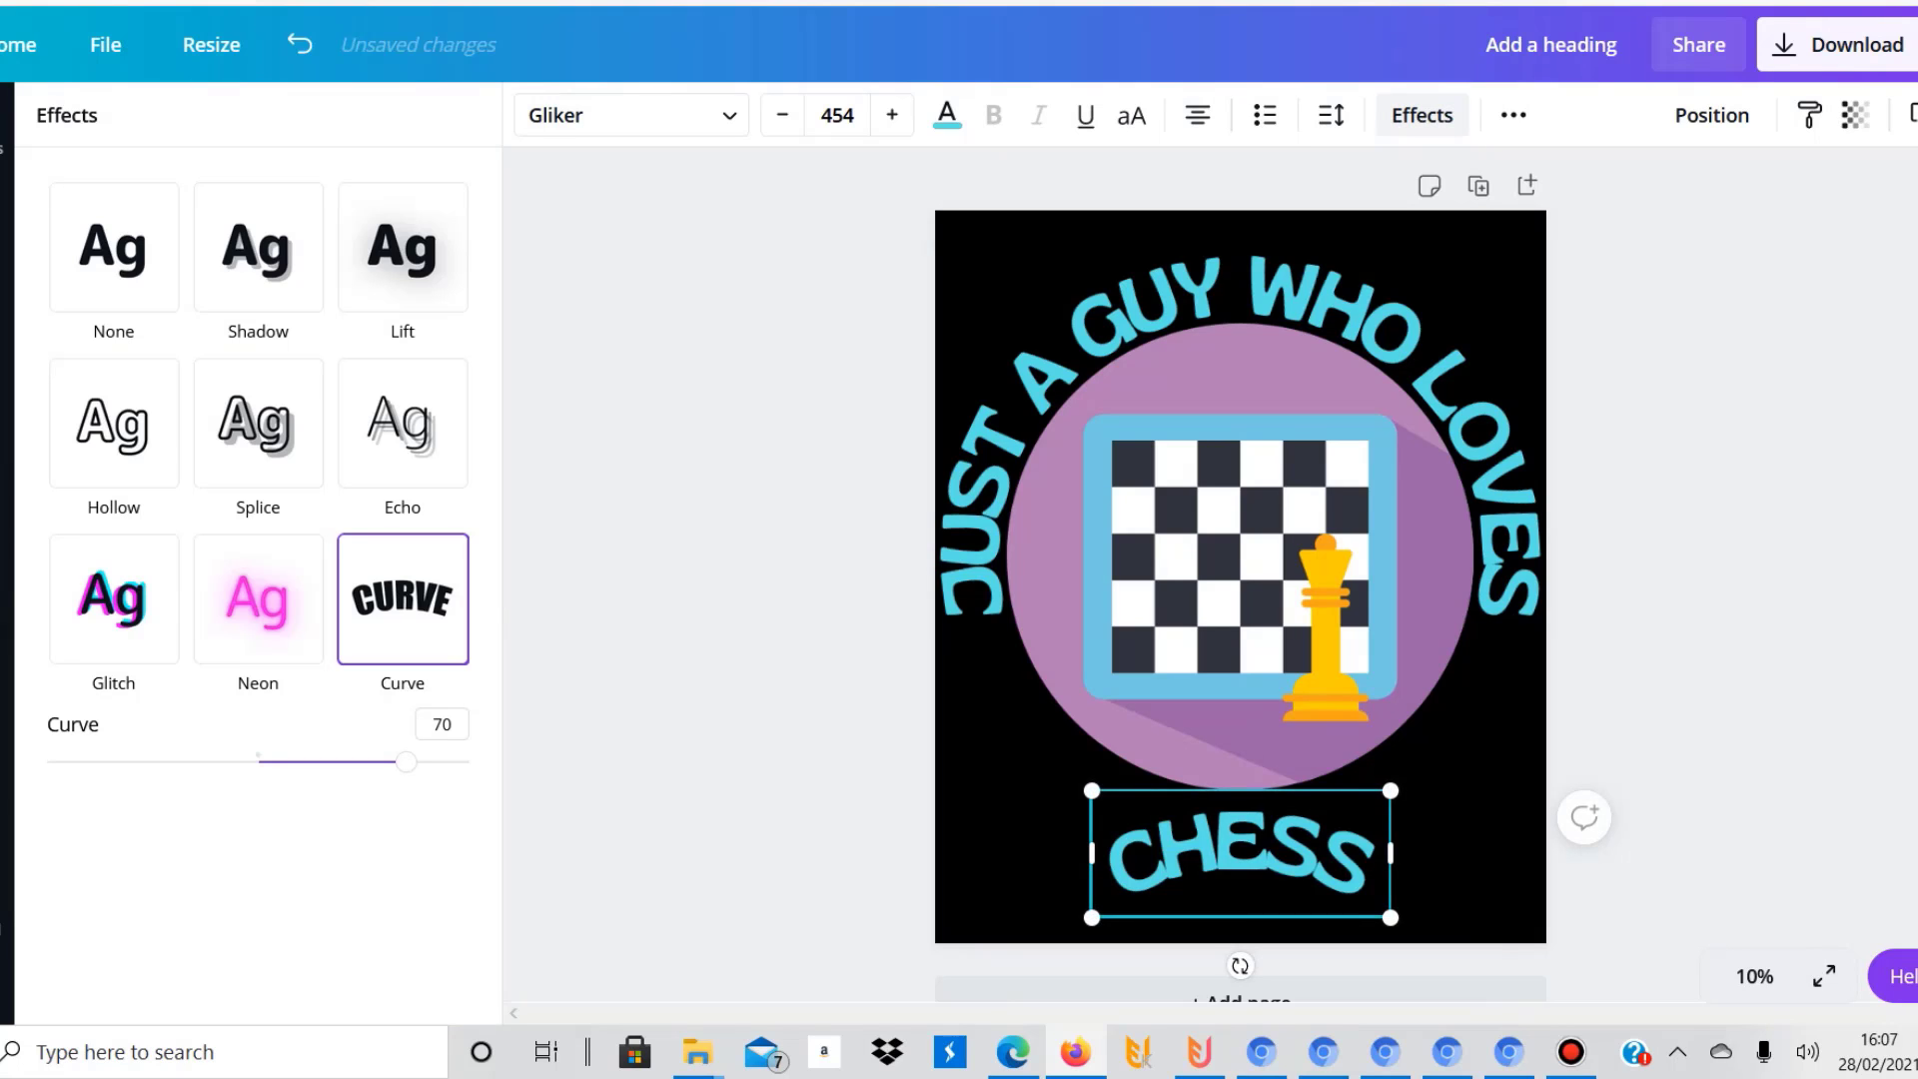
{"action": "left_click", "coordinate": [114, 248]}
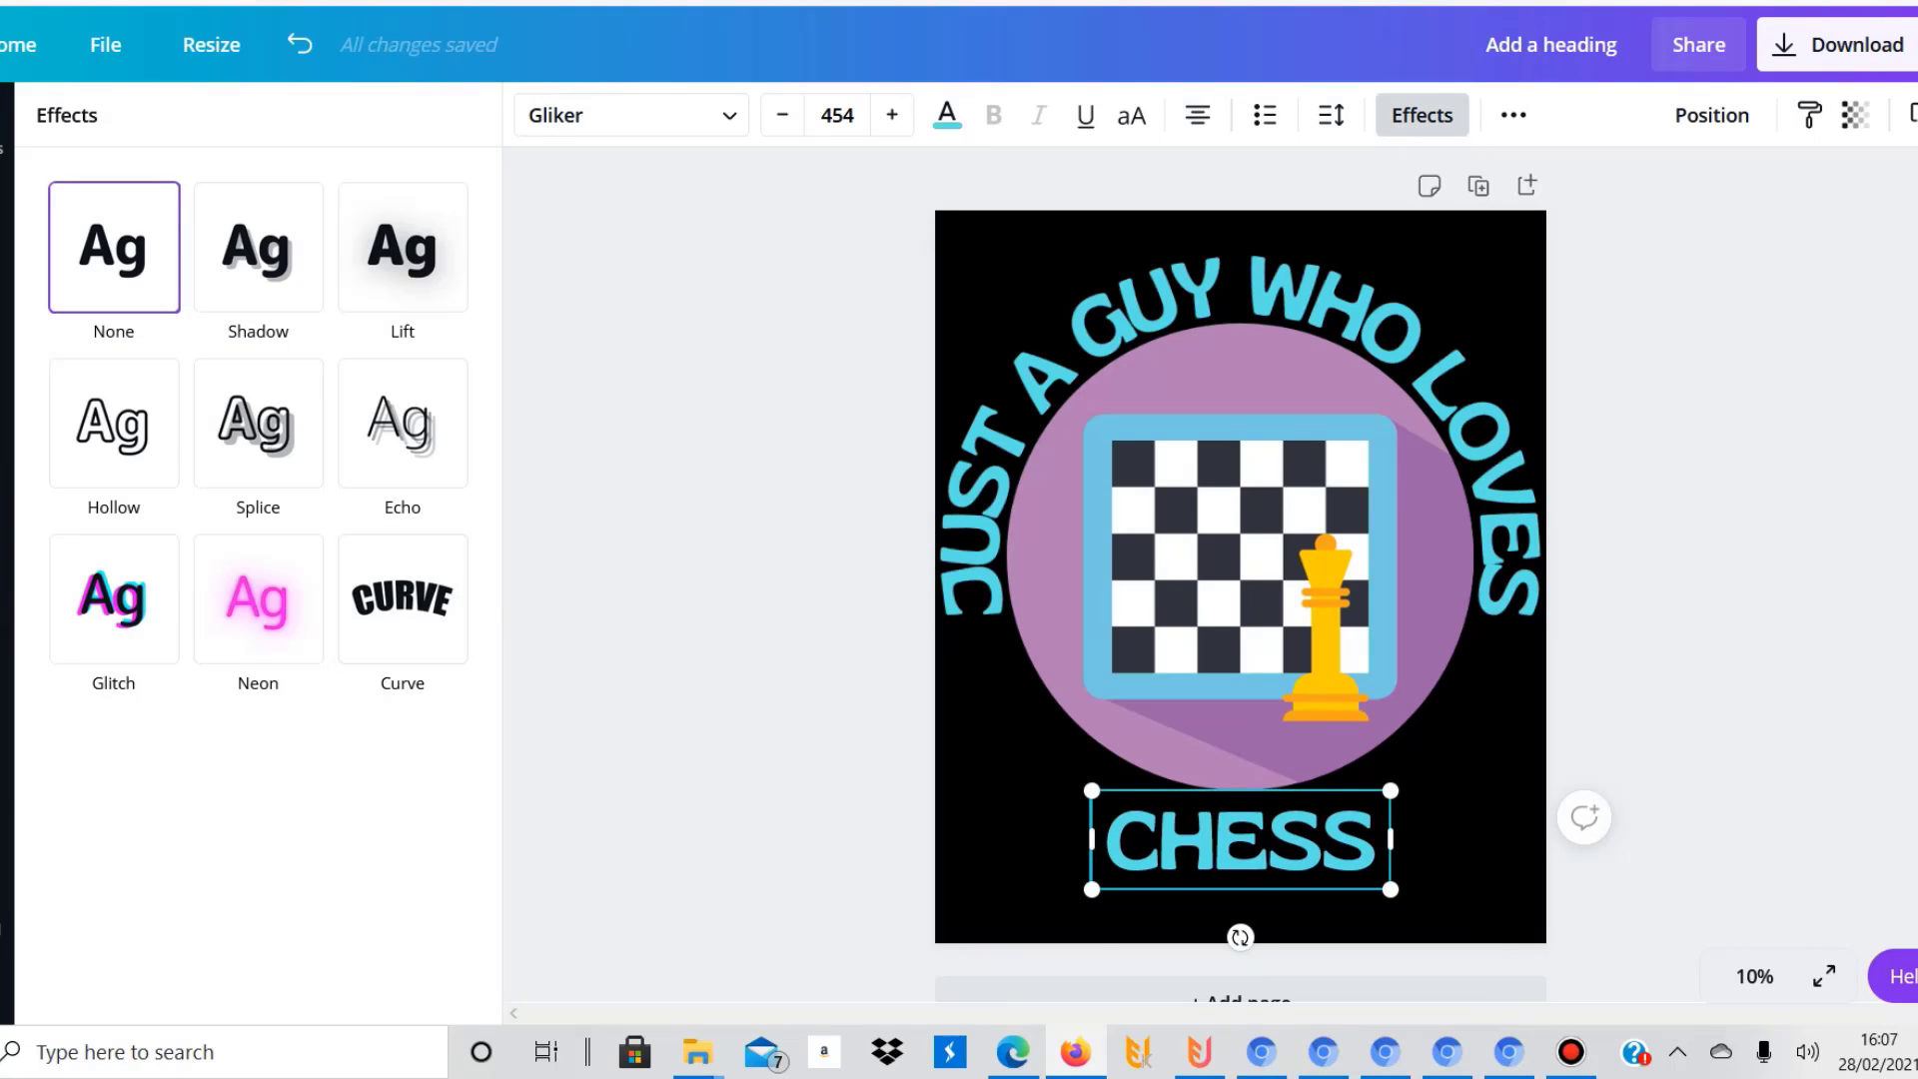
{"action": "left_click", "coordinate": [403, 599]}
{"action": "left_click_drag", "start_coordinate": [469, 762], "coordinate": [105, 762]}
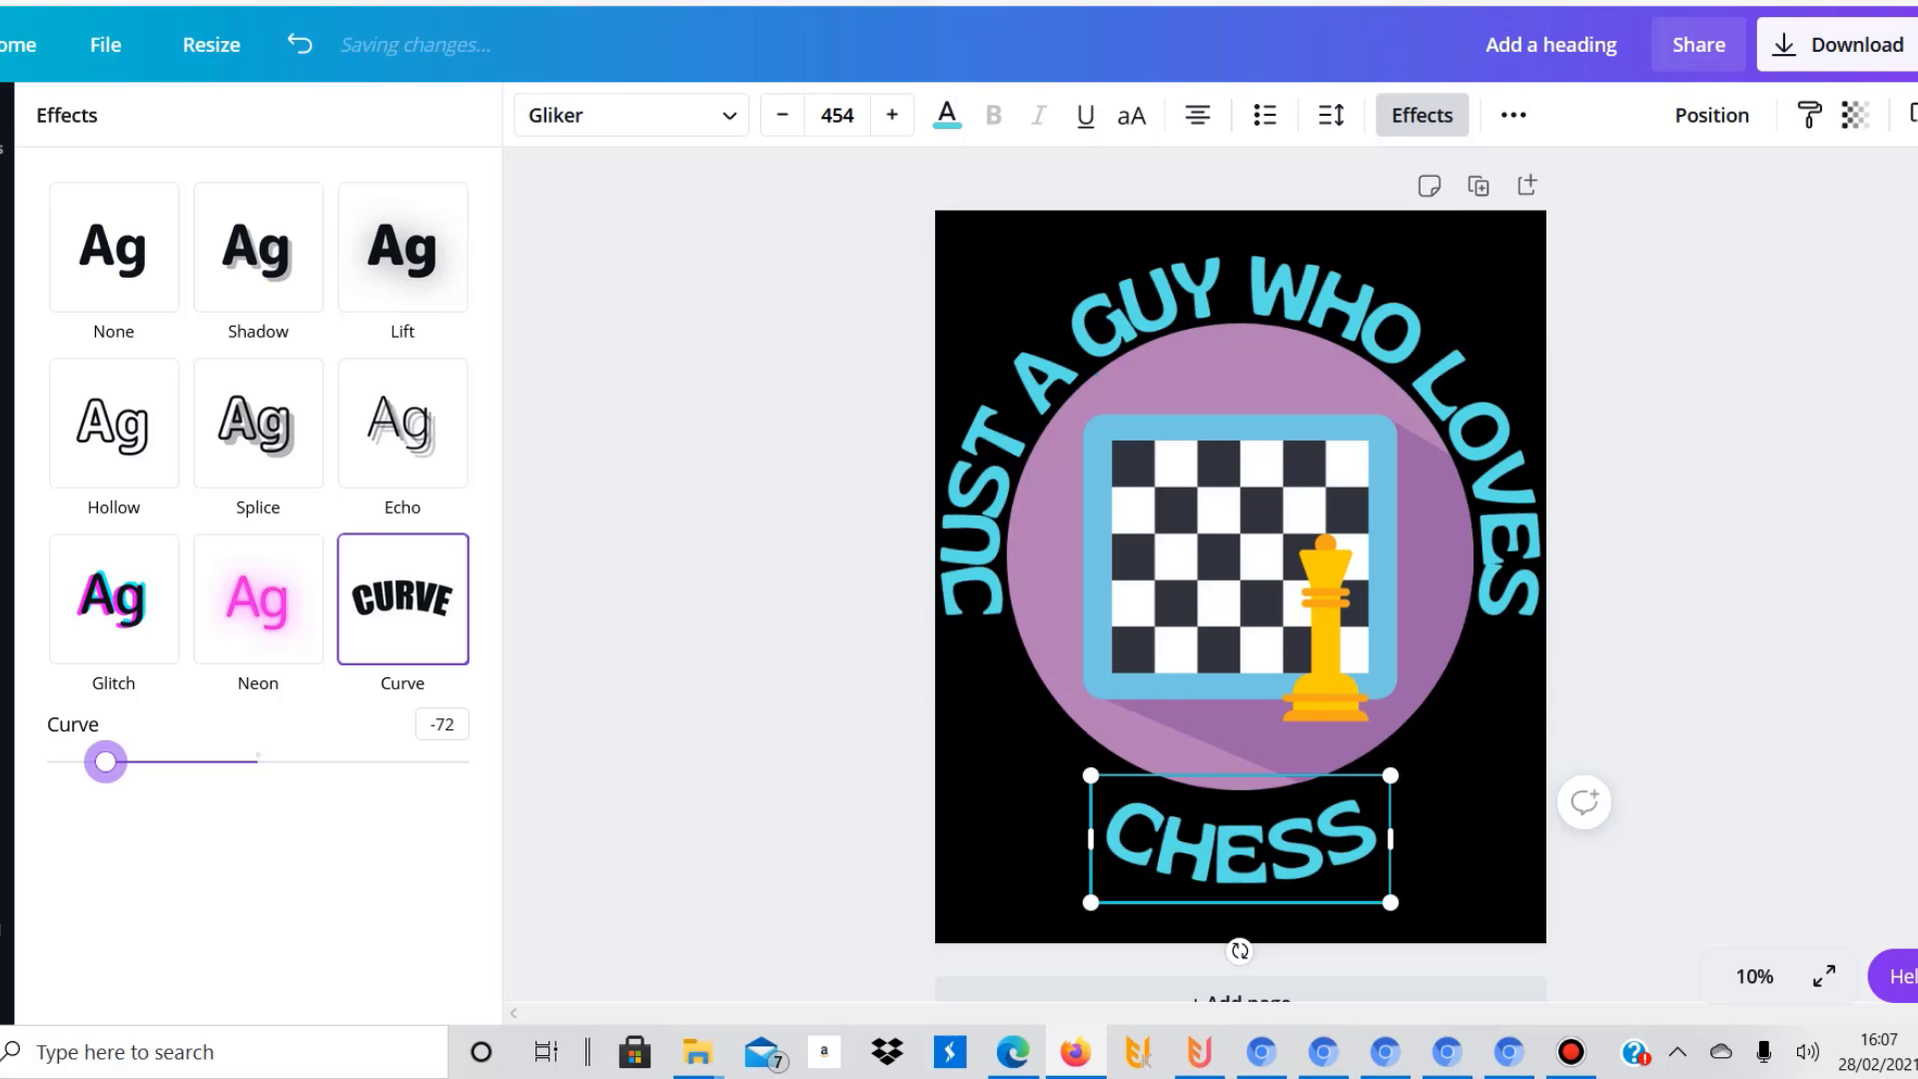
Change "CHESS" to the Gliker expanded font at size 628 and centre it beneath the round icon
{"action": "left_click_drag", "start_coordinate": [1390, 775], "coordinate": [1545, 709]}
{"action": "left_click_drag", "start_coordinate": [1319, 829], "coordinate": [1237, 859]}
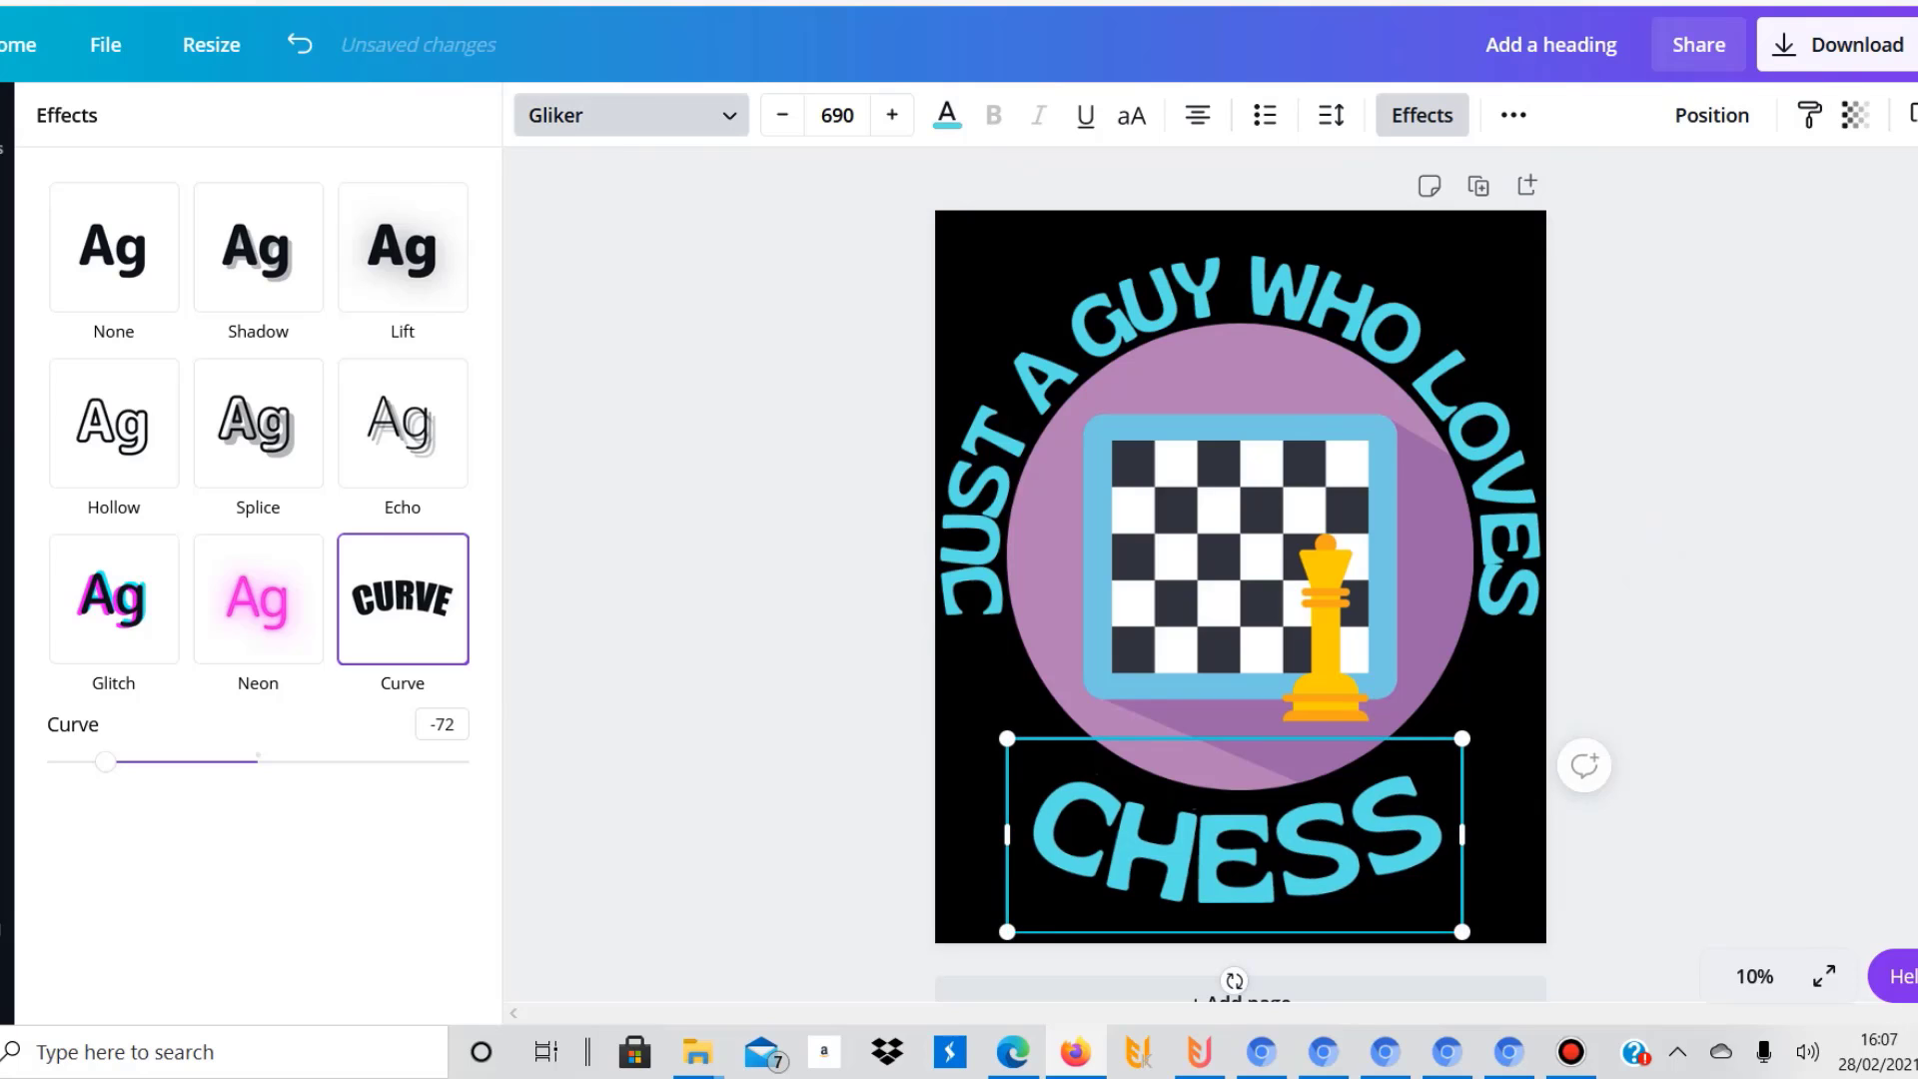
{"action": "left_click", "coordinate": [630, 115]}
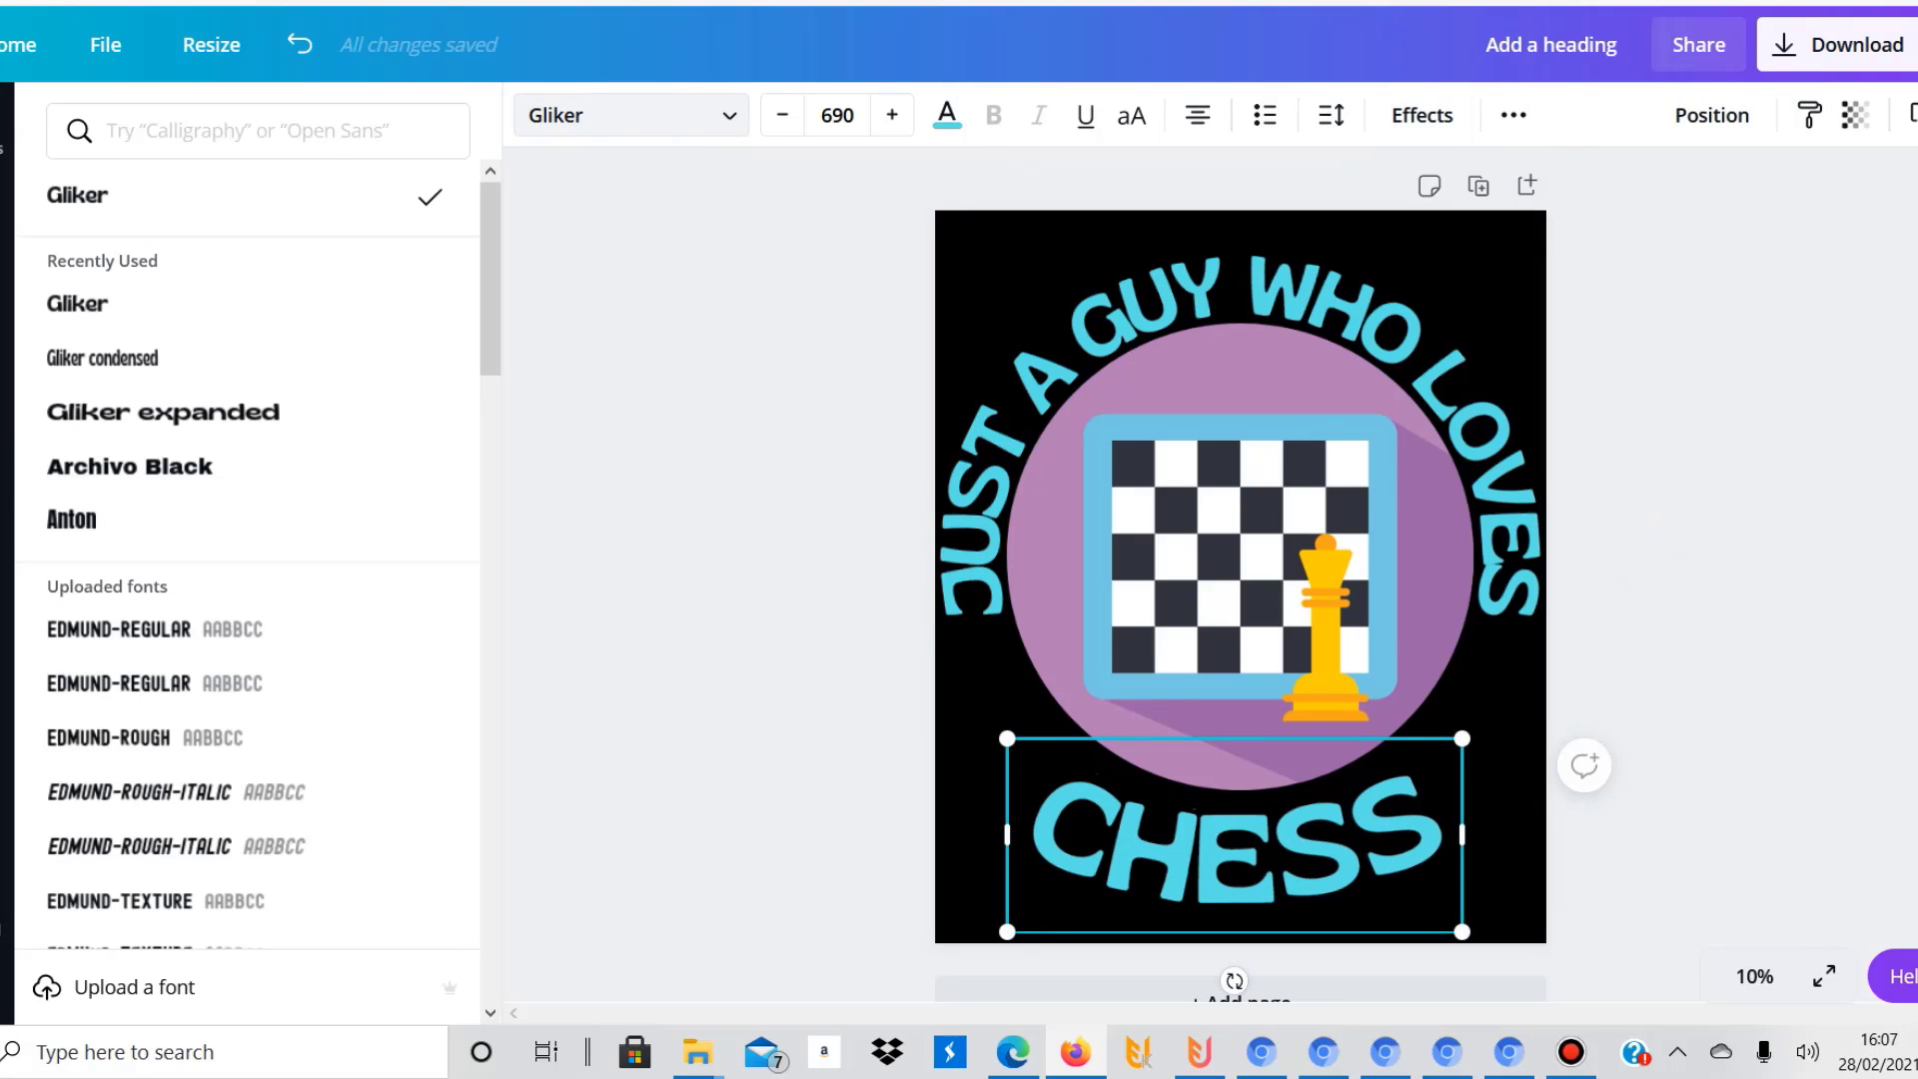
{"action": "left_click", "coordinate": [163, 411]}
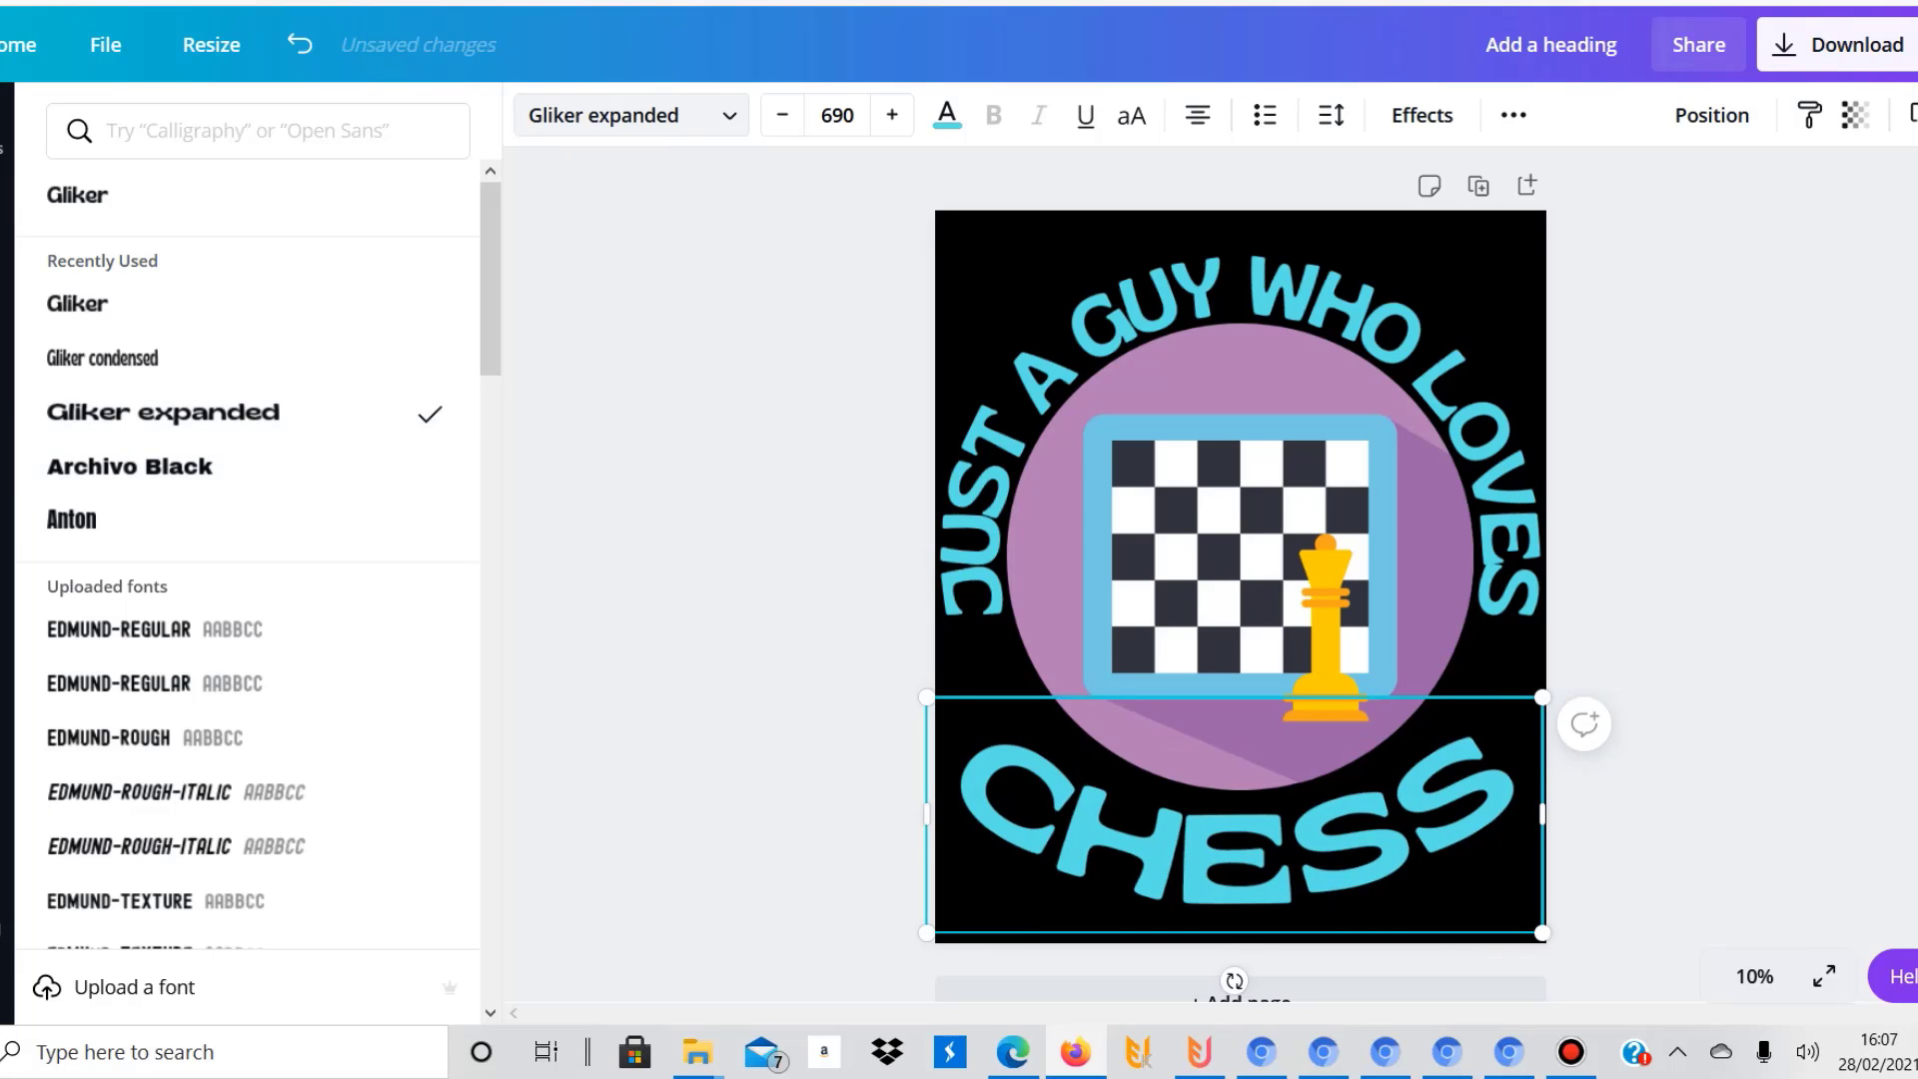
{"action": "left_click_drag", "start_coordinate": [927, 933], "coordinate": [982, 911]}
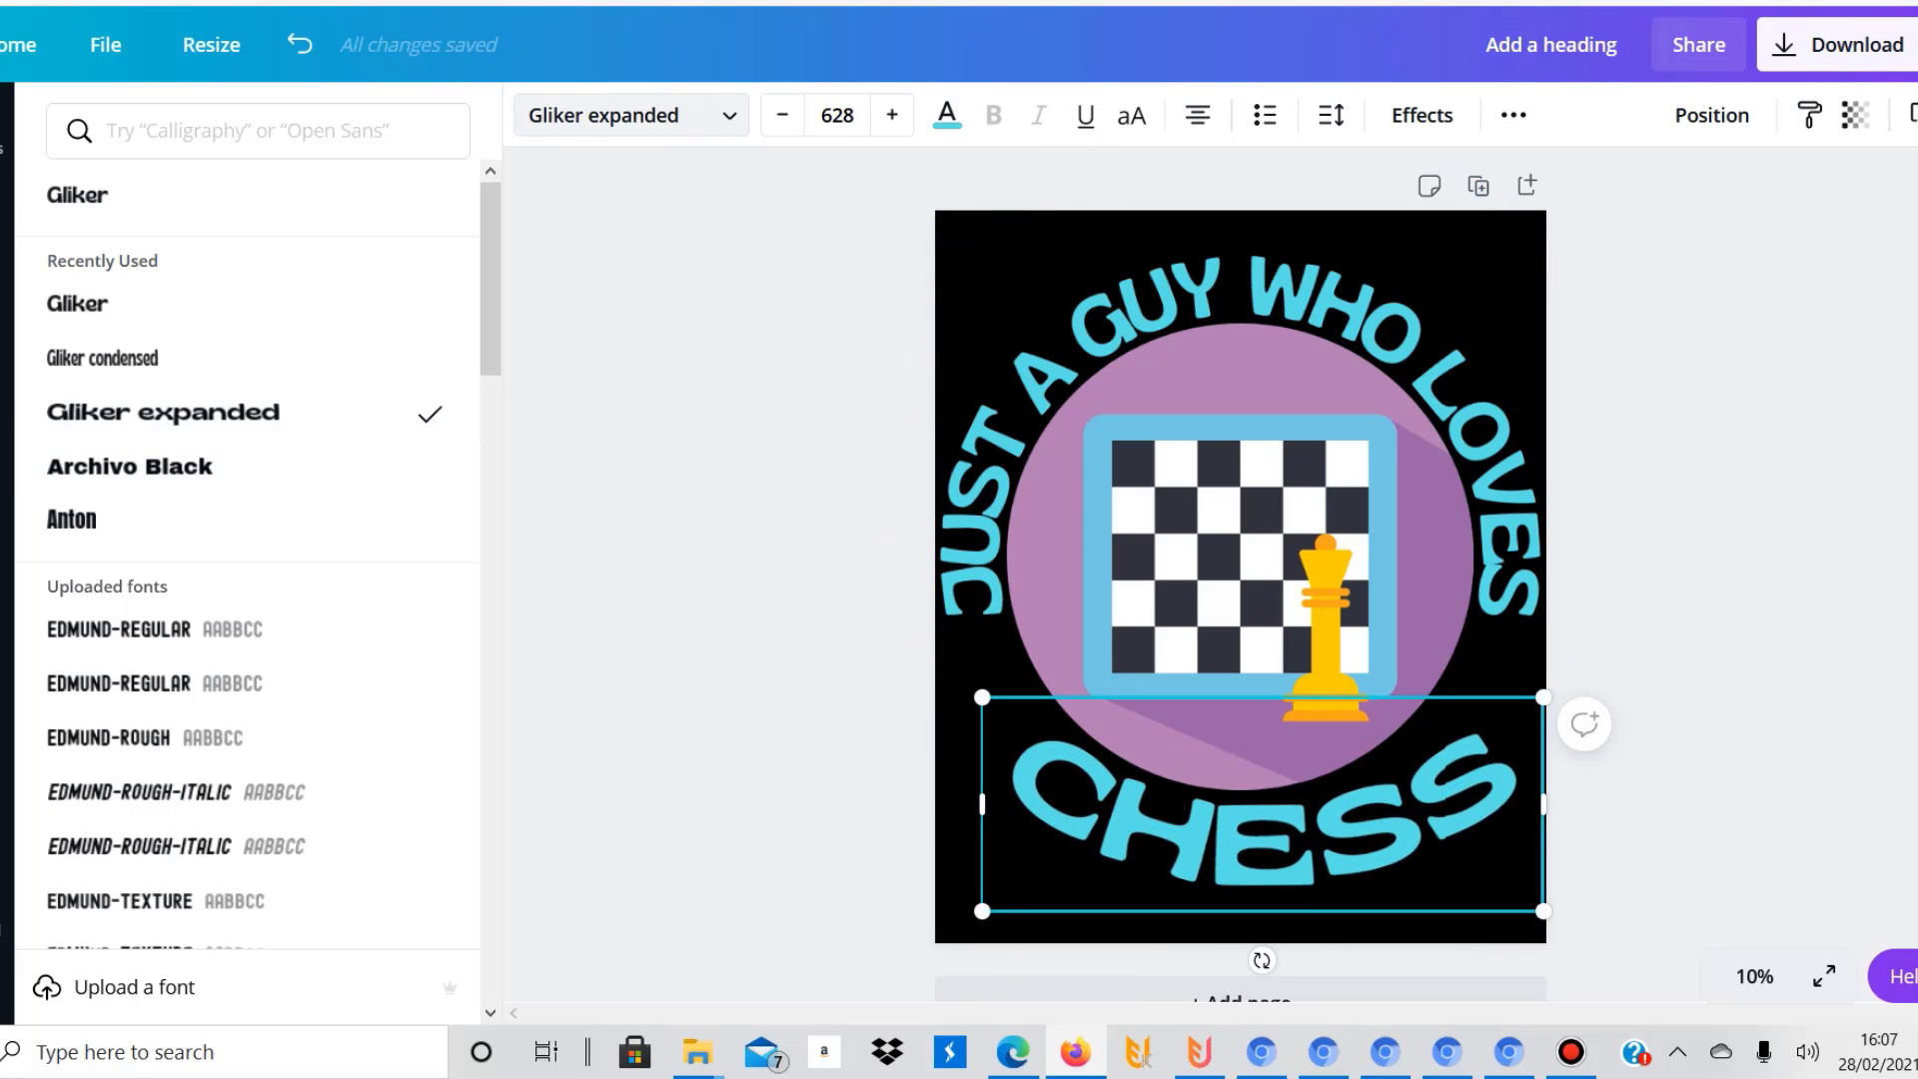
{"action": "left_click_drag", "start_coordinate": [1262, 845], "coordinate": [1241, 847]}
{"action": "left_click", "coordinate": [1659, 819]}
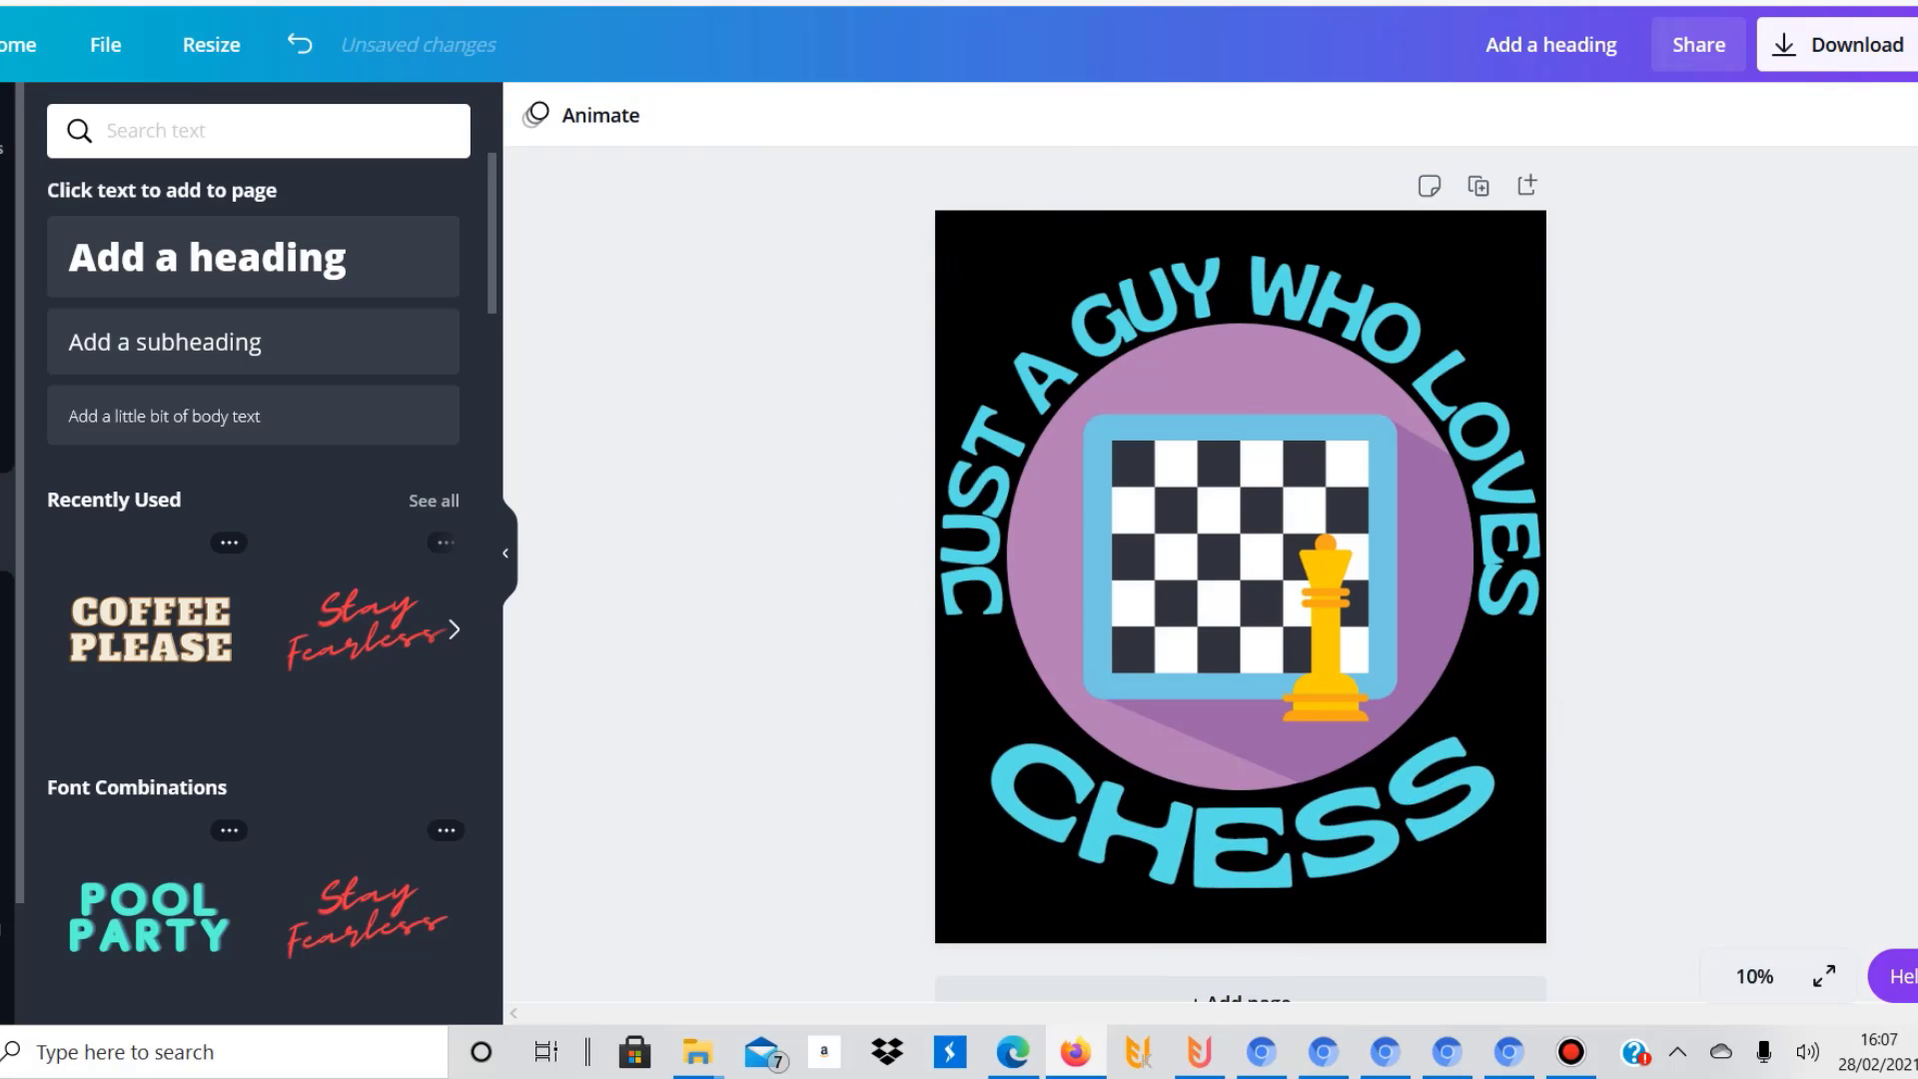
Remove the curve effect from the "CHESS" text so it runs straight
{"action": "left_click", "coordinate": [1241, 847]}
{"action": "left_click", "coordinate": [1422, 115]}
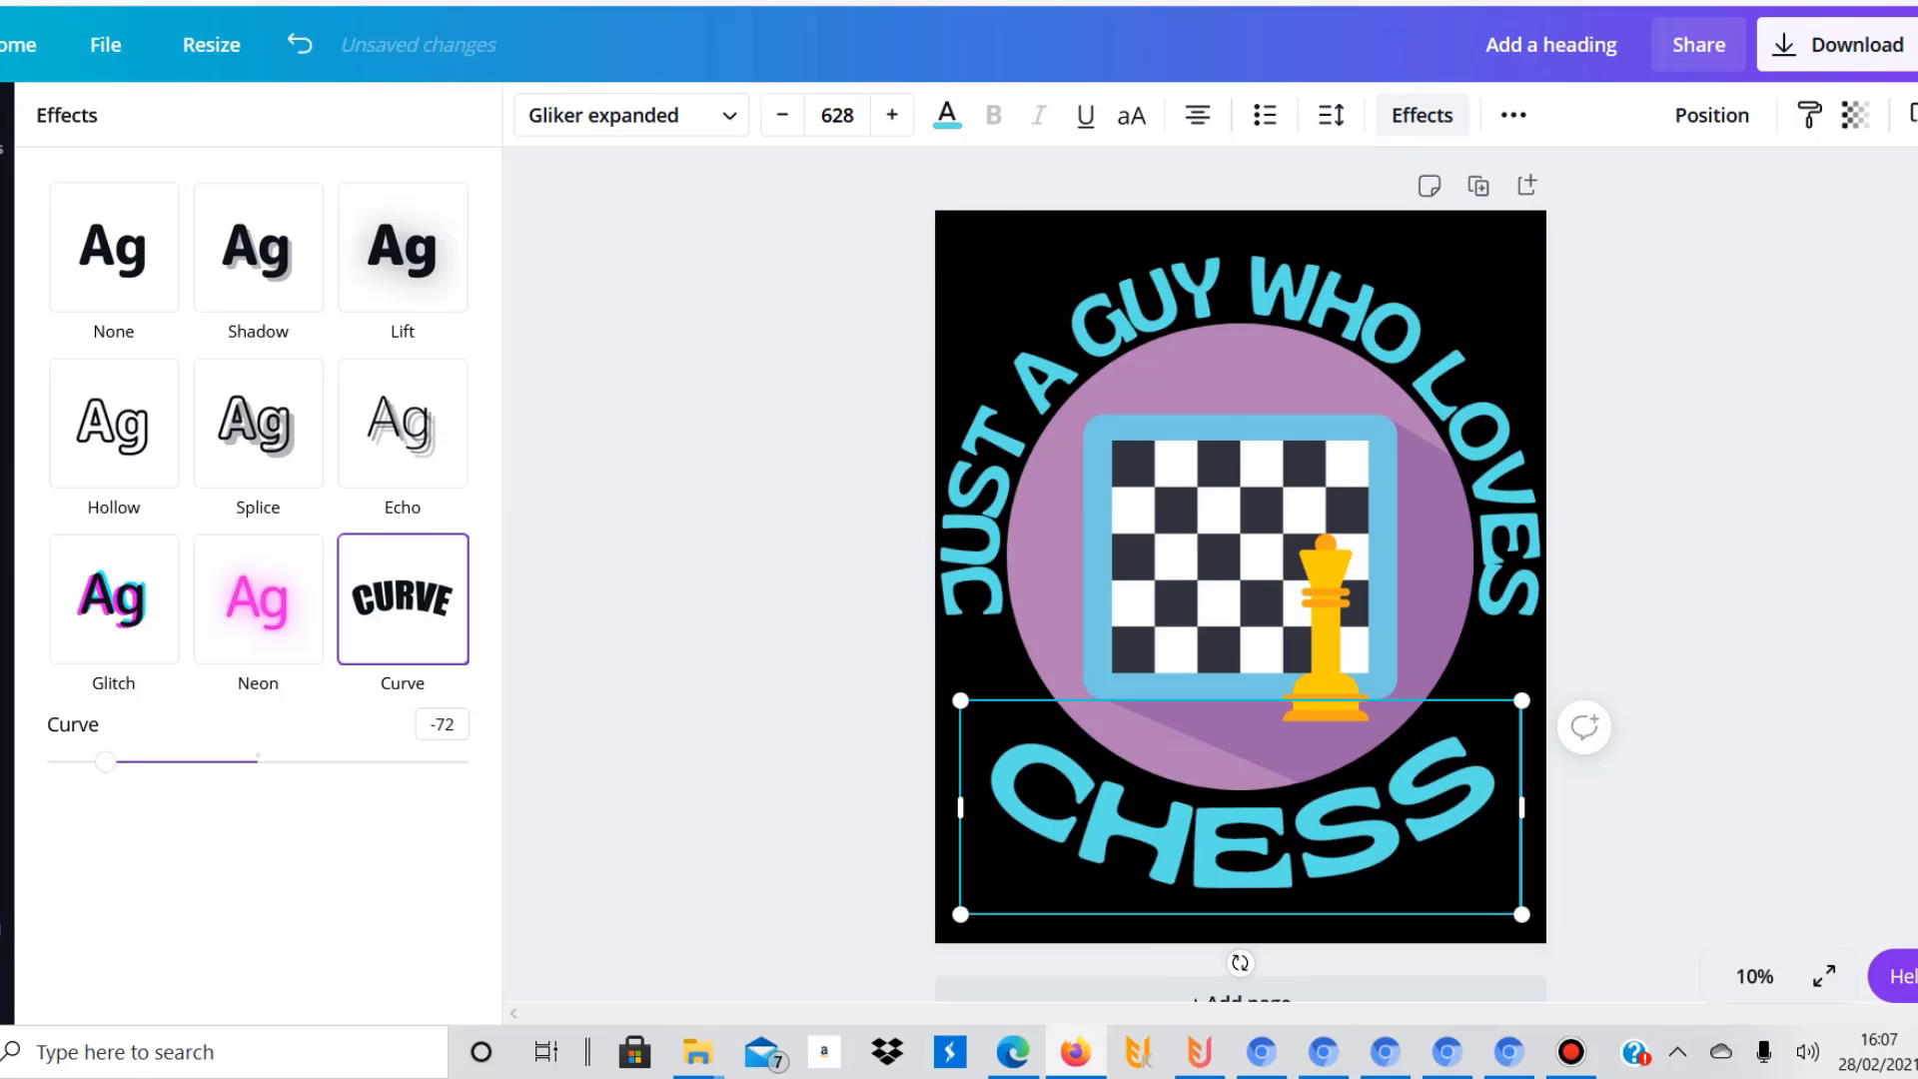
{"action": "left_click", "coordinate": [114, 247]}
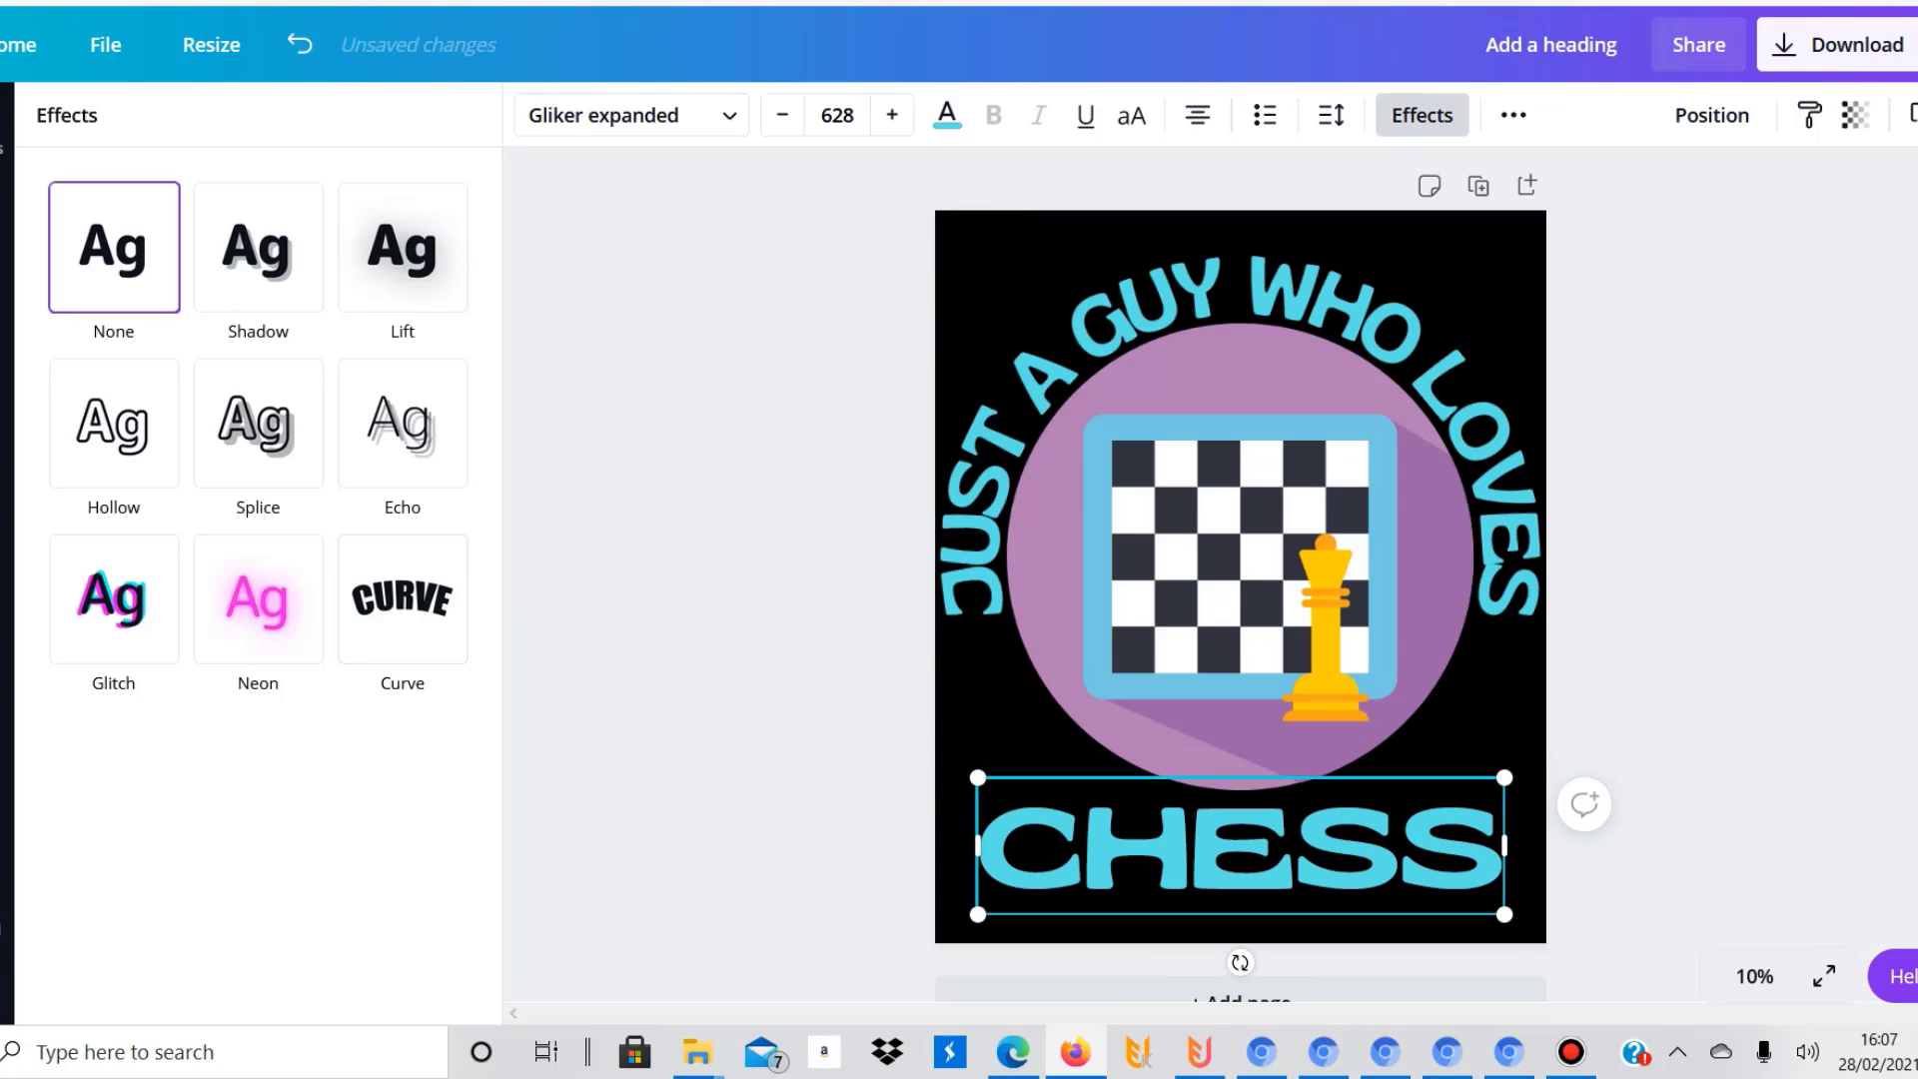
{"action": "left_click", "coordinate": [1678, 640]}
{"action": "left_click", "coordinate": [1678, 640]}
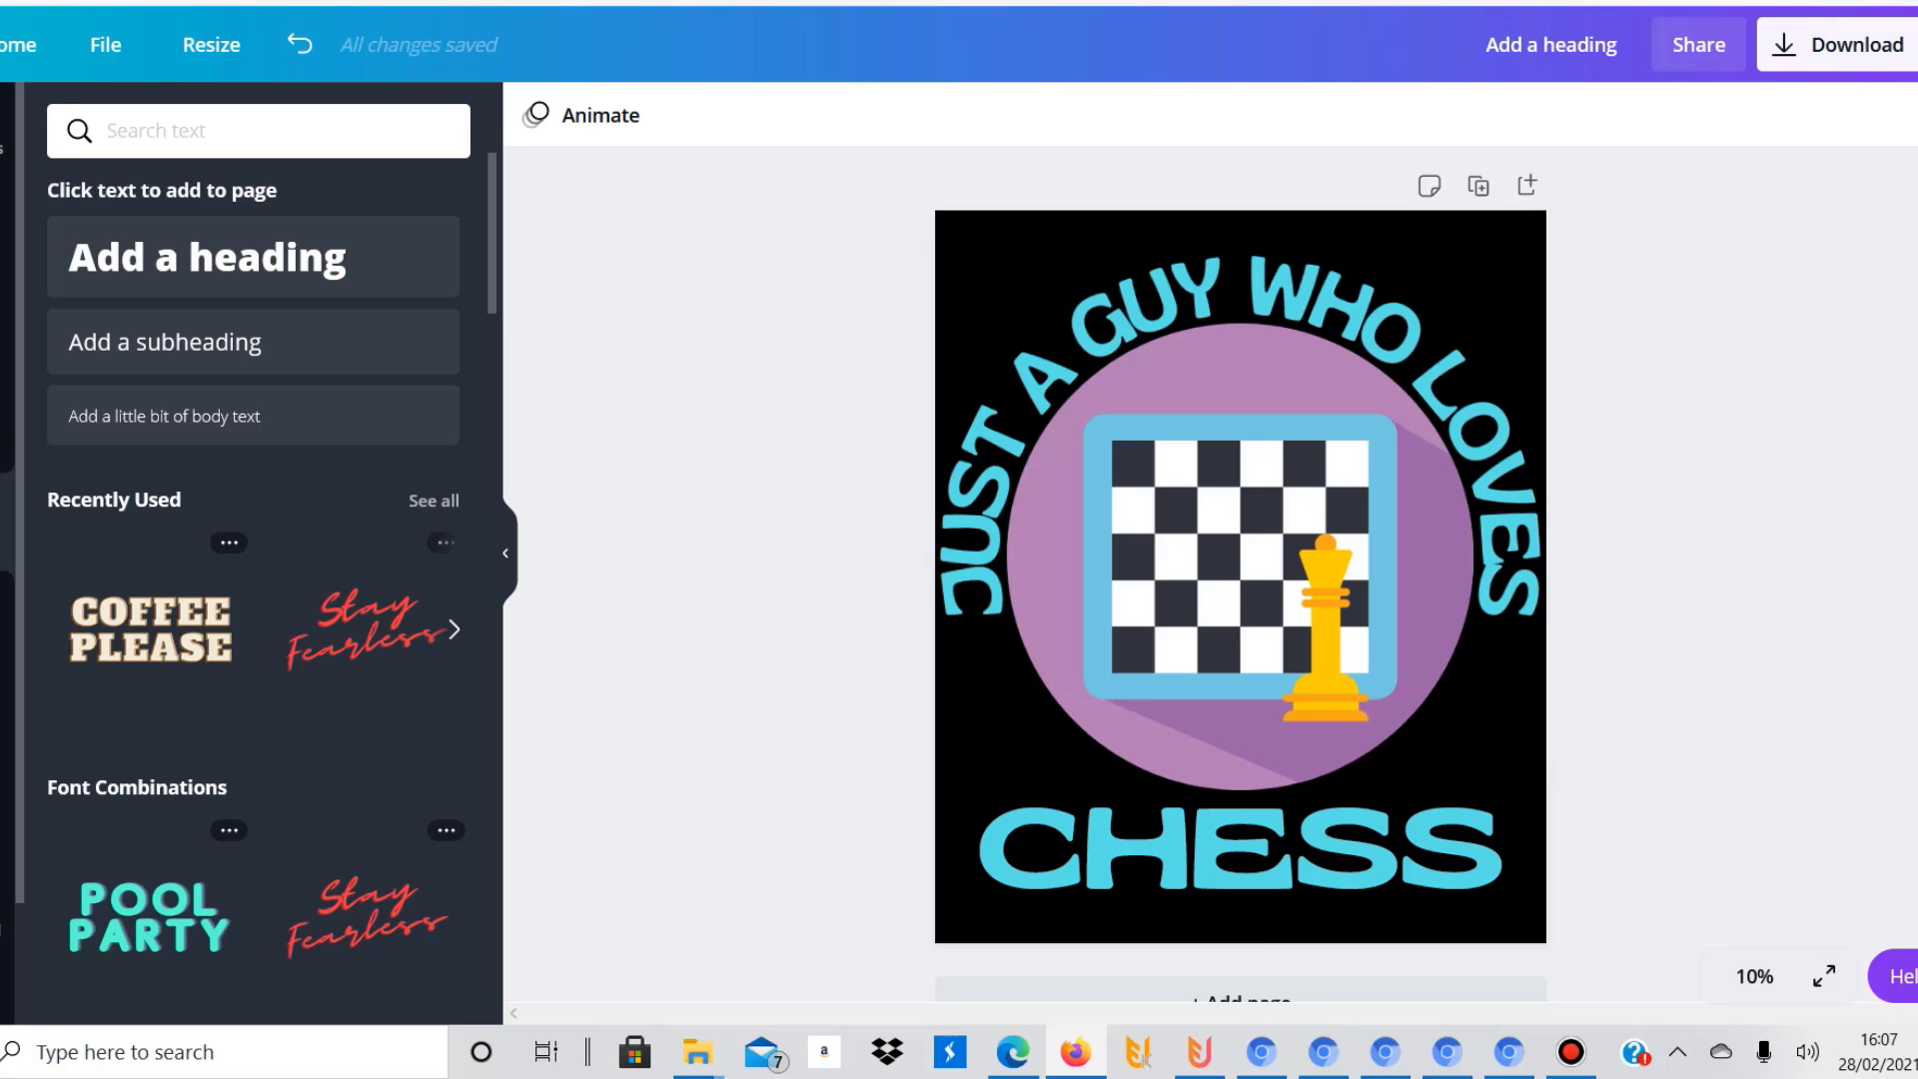
Move "CHESS" up to overlap the icon's lower edge, and shift the whole design slightly upward
{"action": "left_click_drag", "start_coordinate": [1242, 848], "coordinate": [1241, 805]}
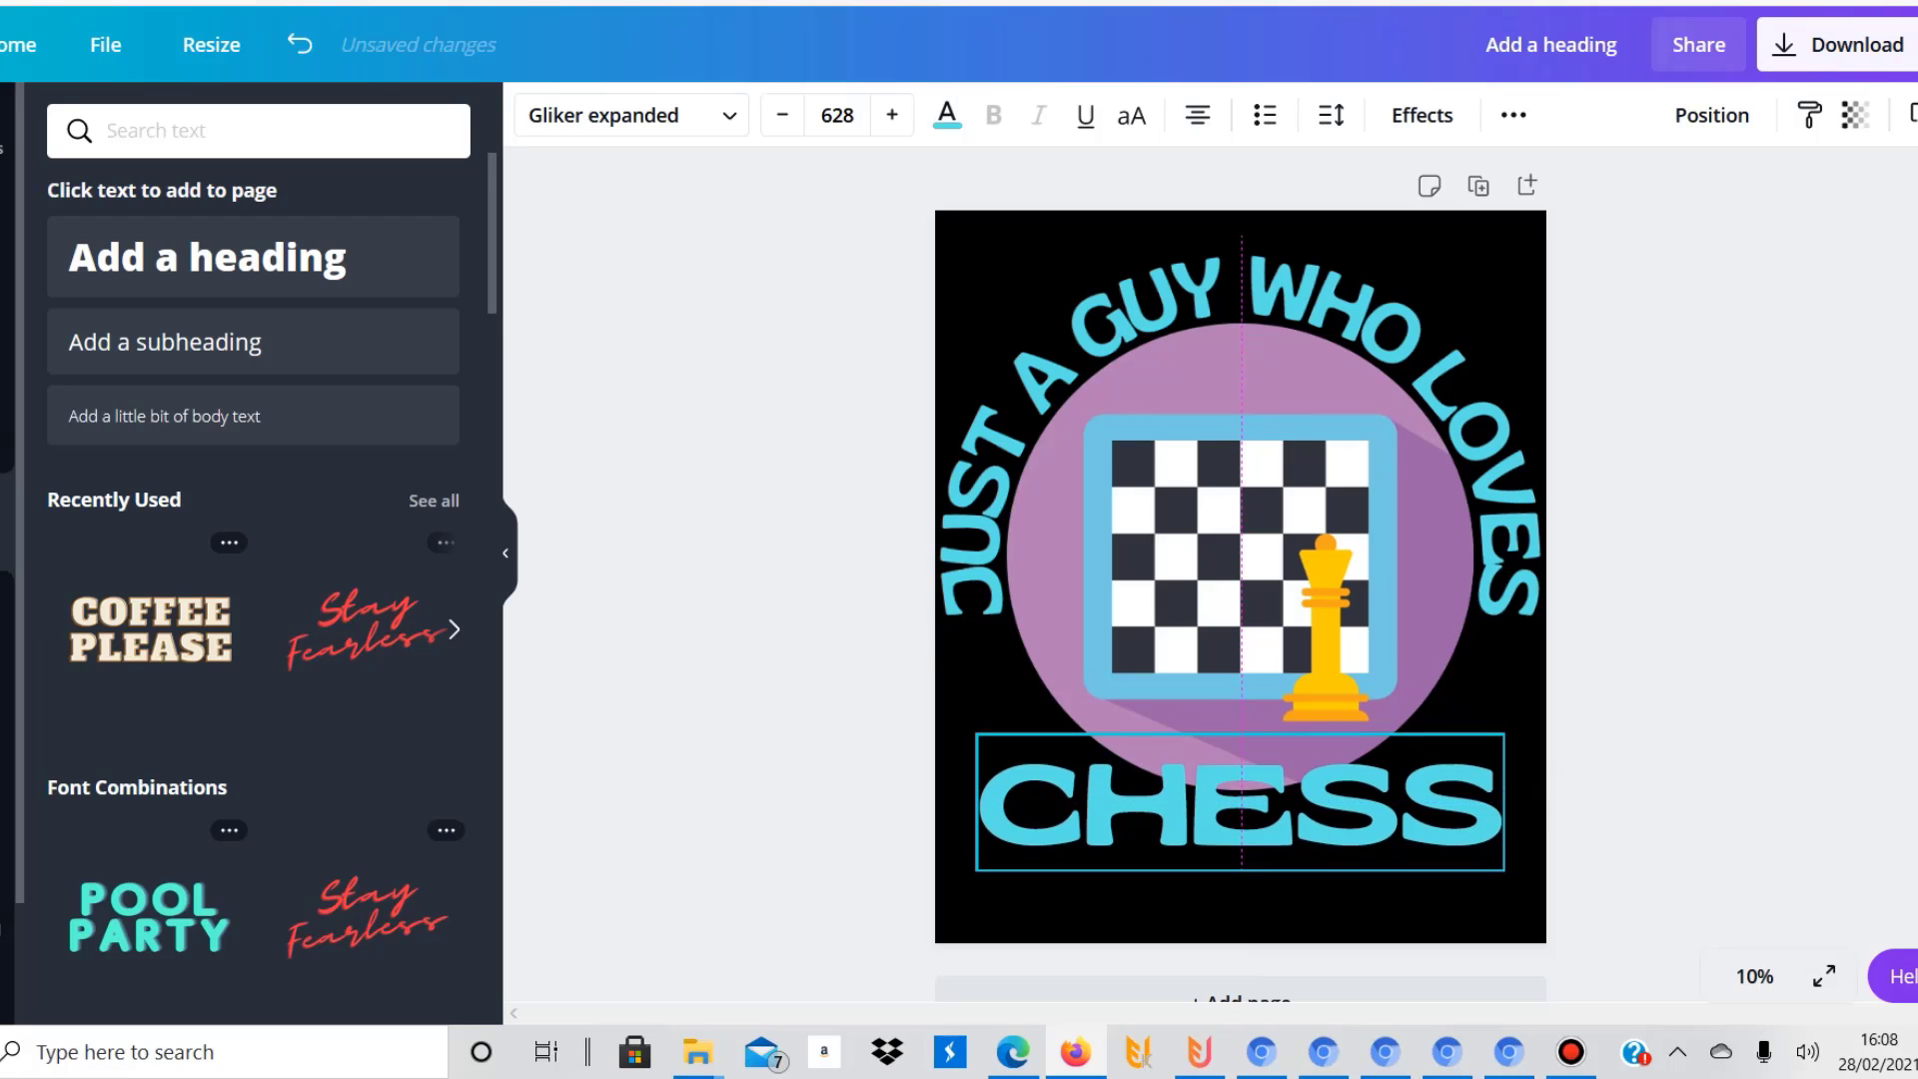
{"action": "left_click", "coordinate": [801, 354]}
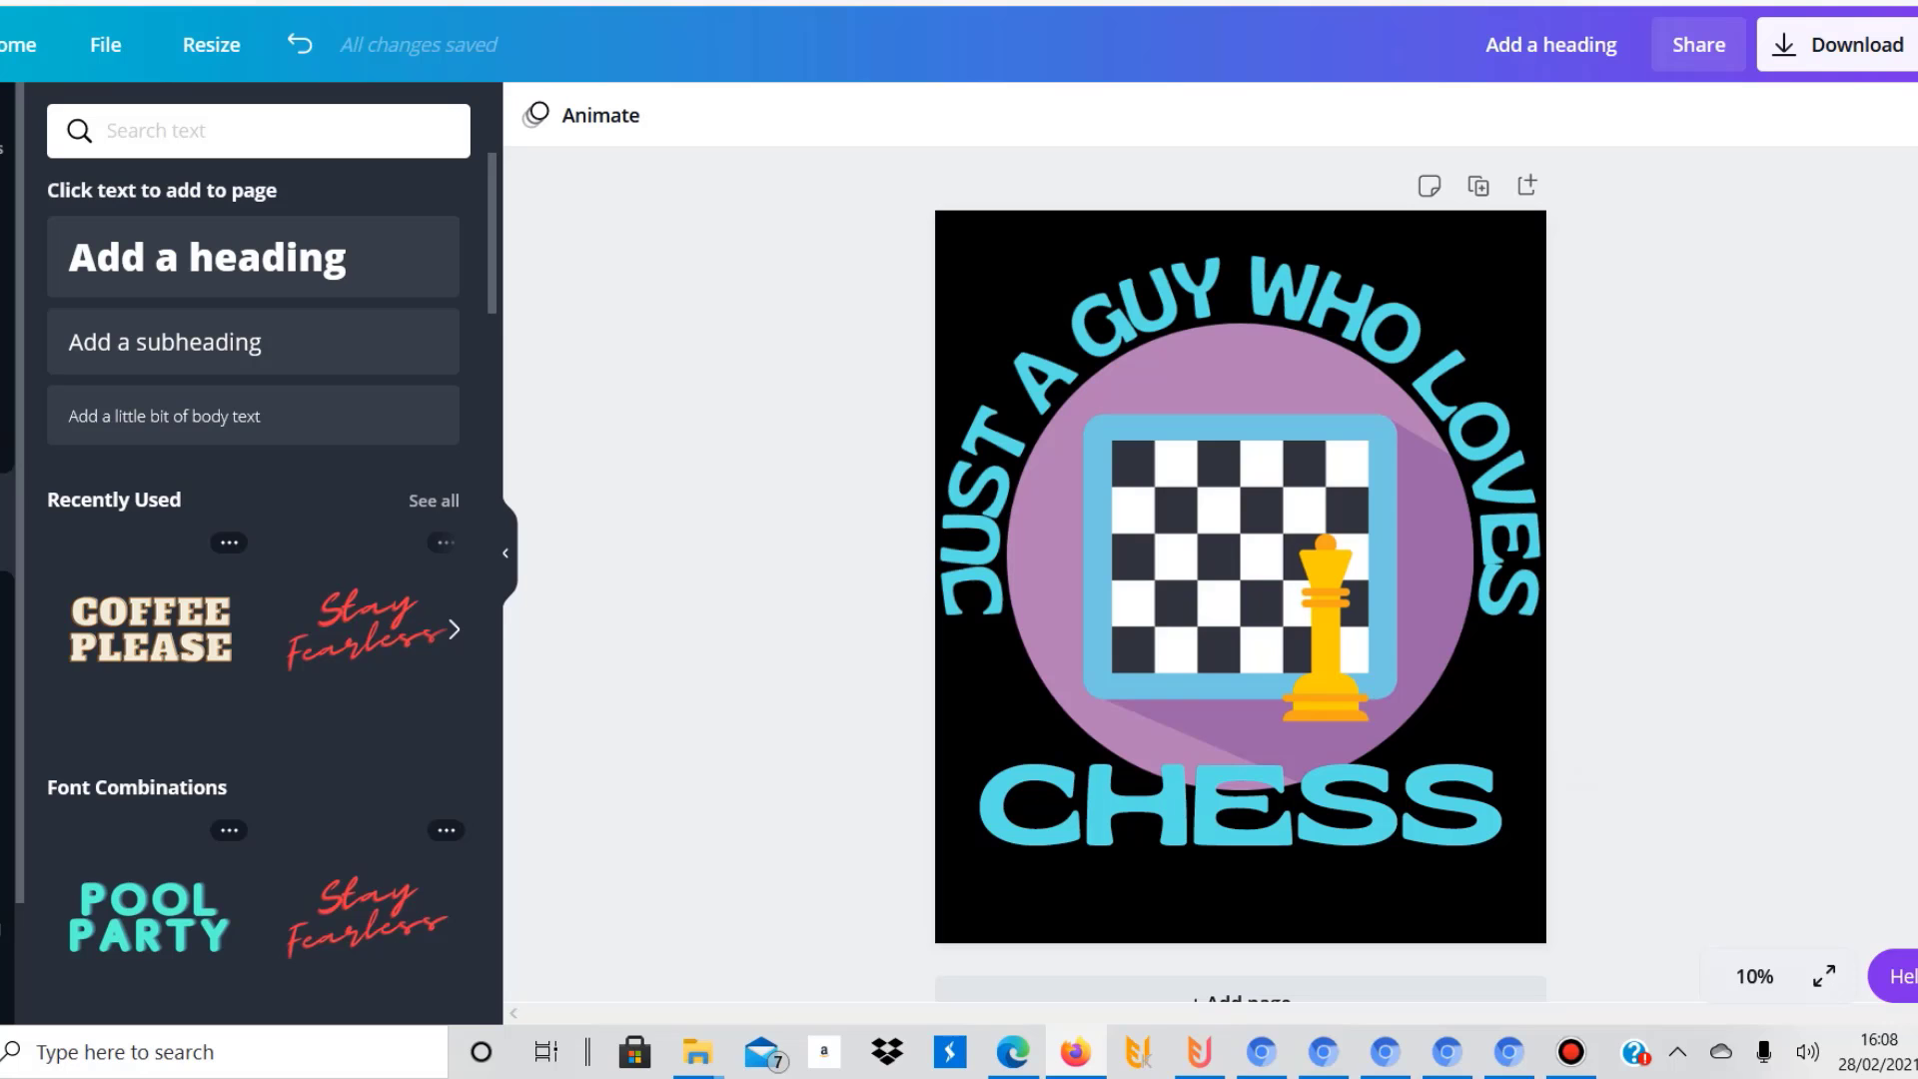
{"action": "left_click_drag", "start_coordinate": [752, 197], "coordinate": [1673, 968]}
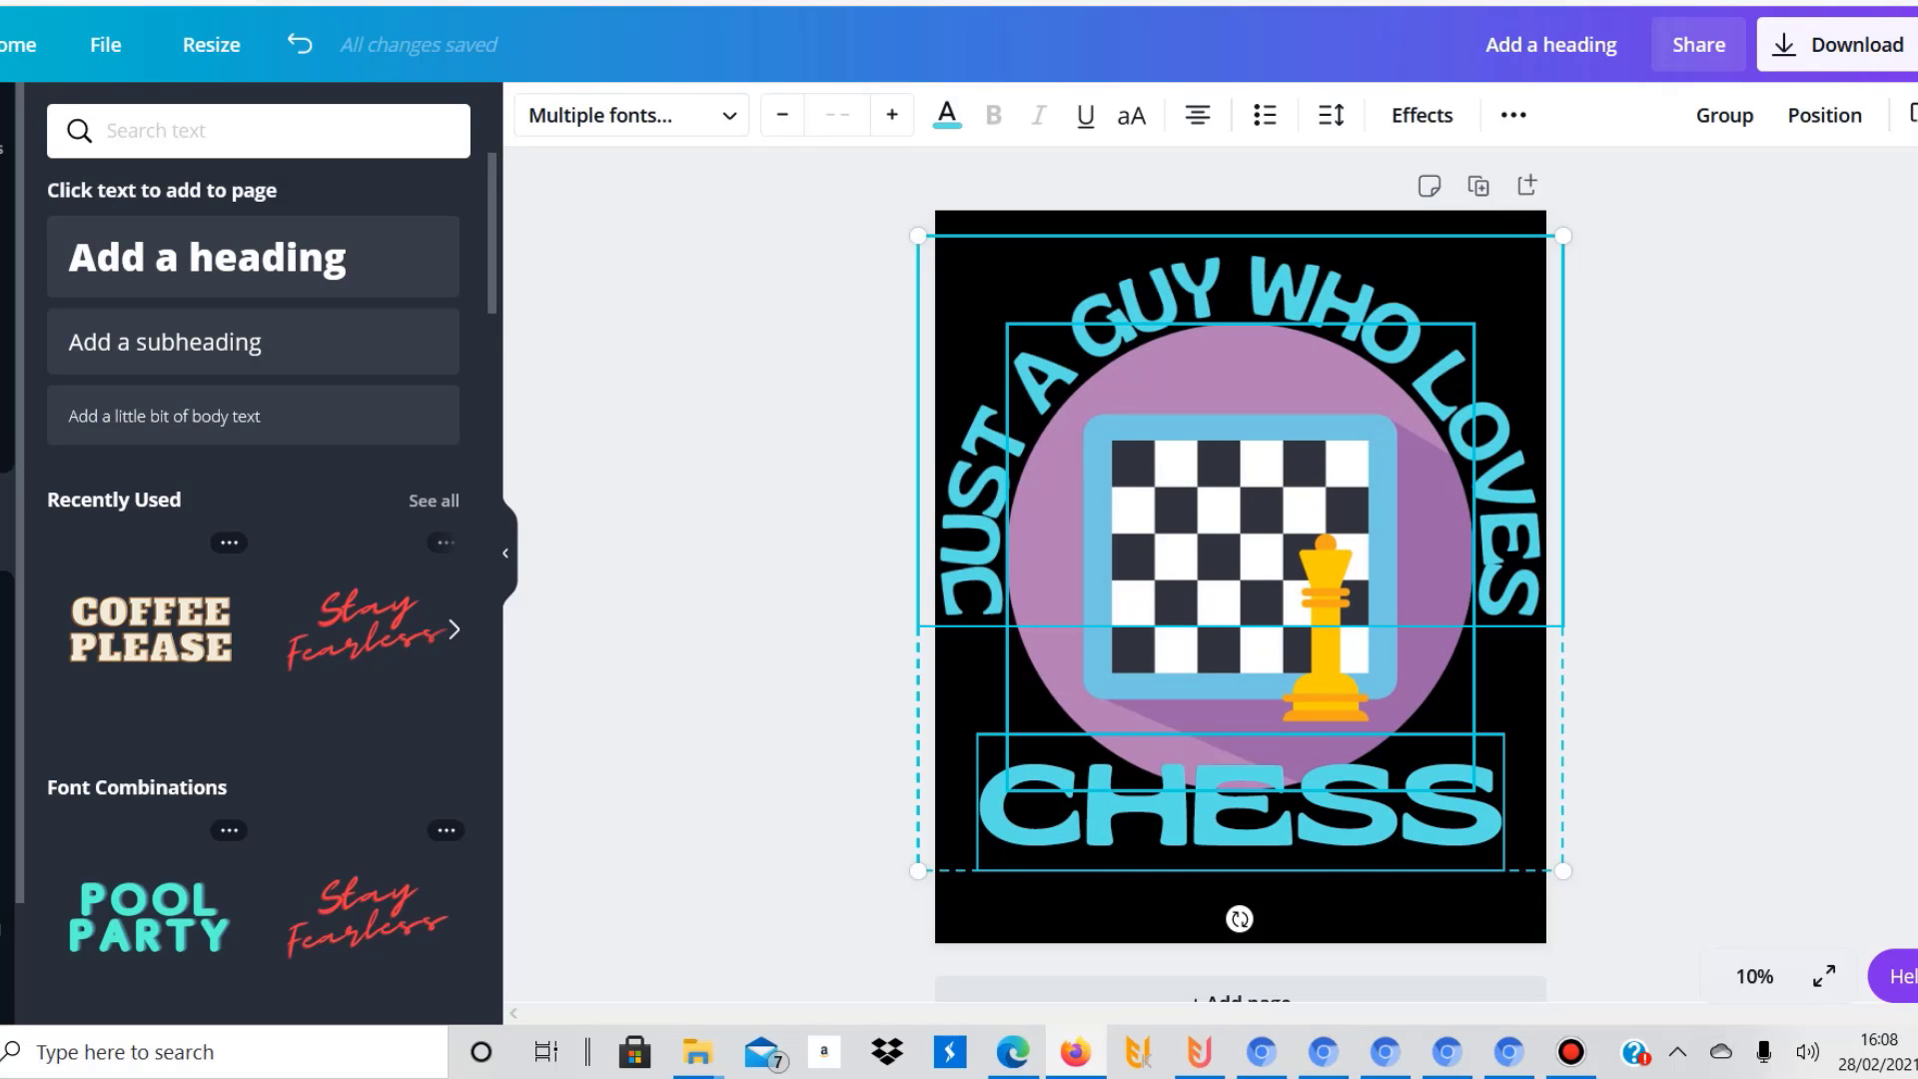
{"action": "left_click_drag", "start_coordinate": [1241, 555], "coordinate": [1241, 554]}
{"action": "left_click", "coordinate": [800, 400]}
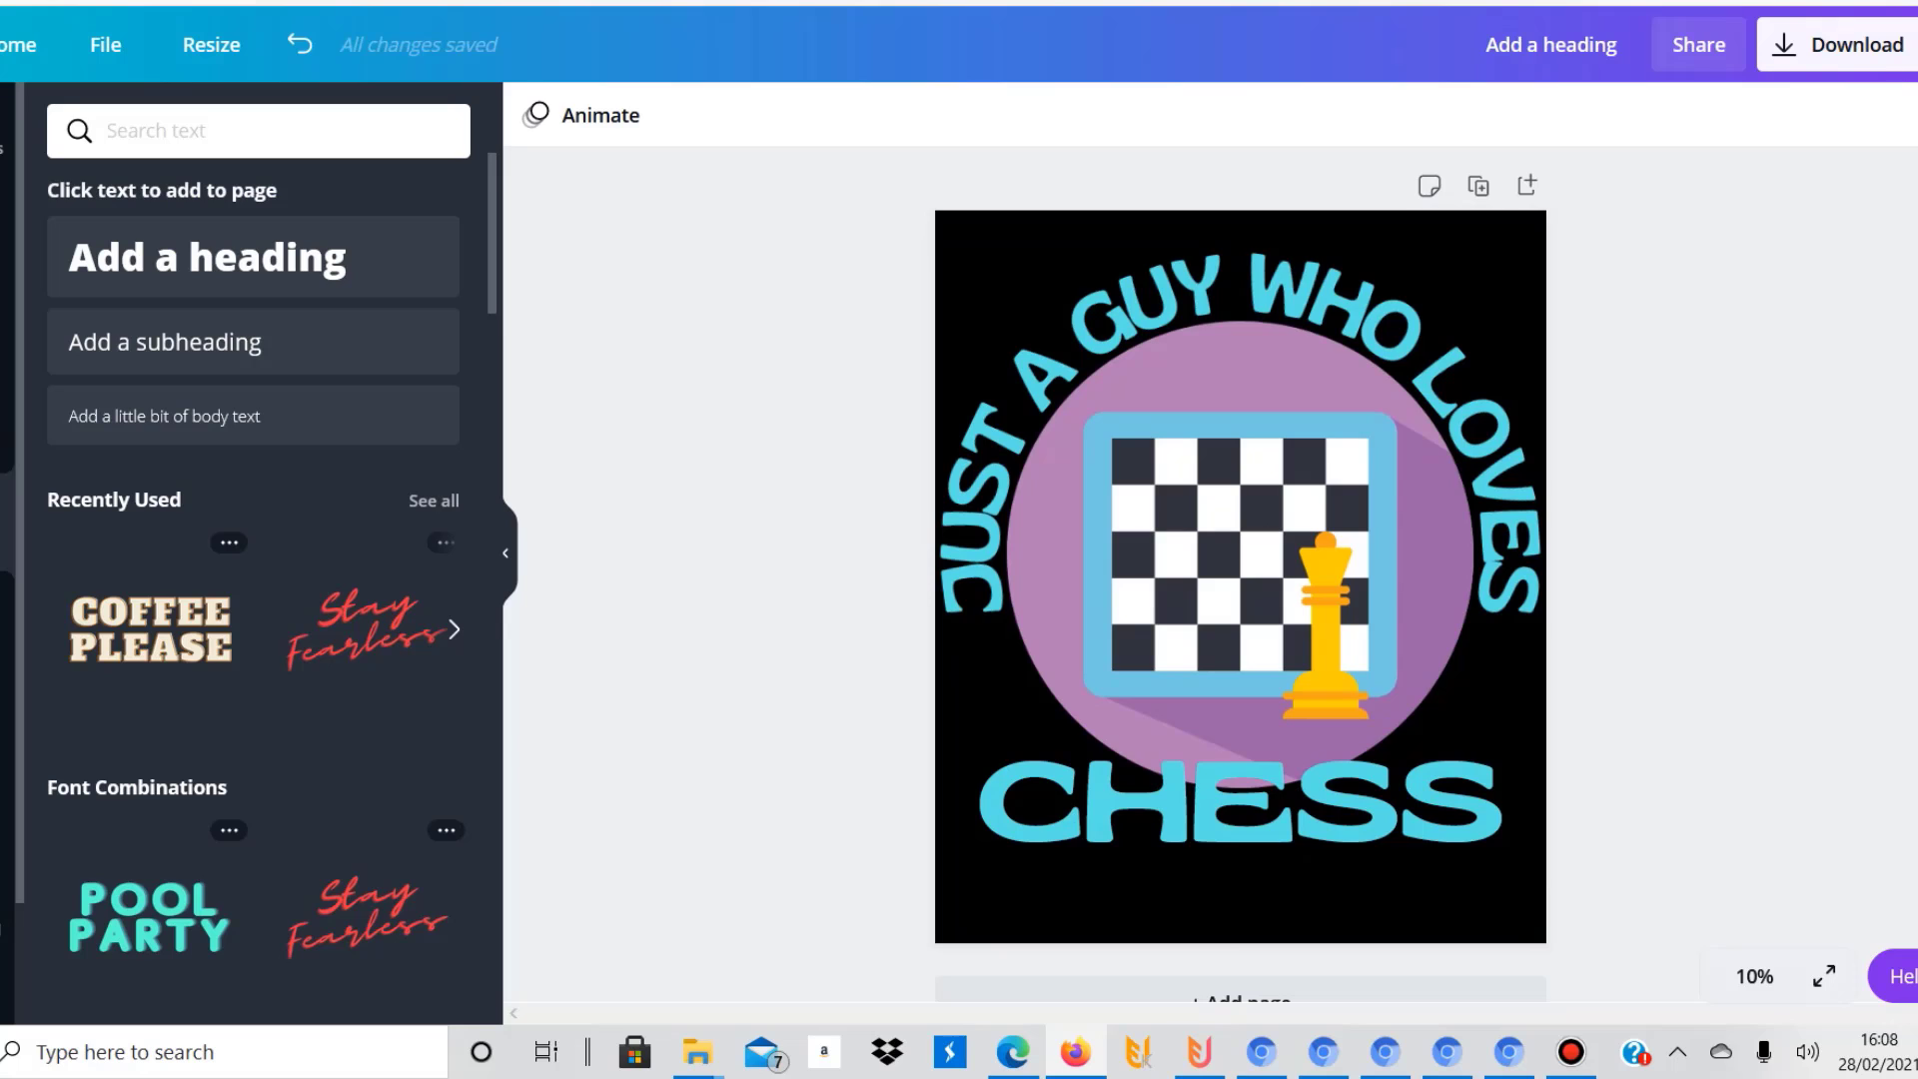
Try the Splice, Echo, Hollow, Shadow, Lift and Neon effects on the "CHESS" text, and return it to no effect
{"action": "left_click", "coordinate": [1241, 802]}
{"action": "left_click", "coordinate": [1422, 115]}
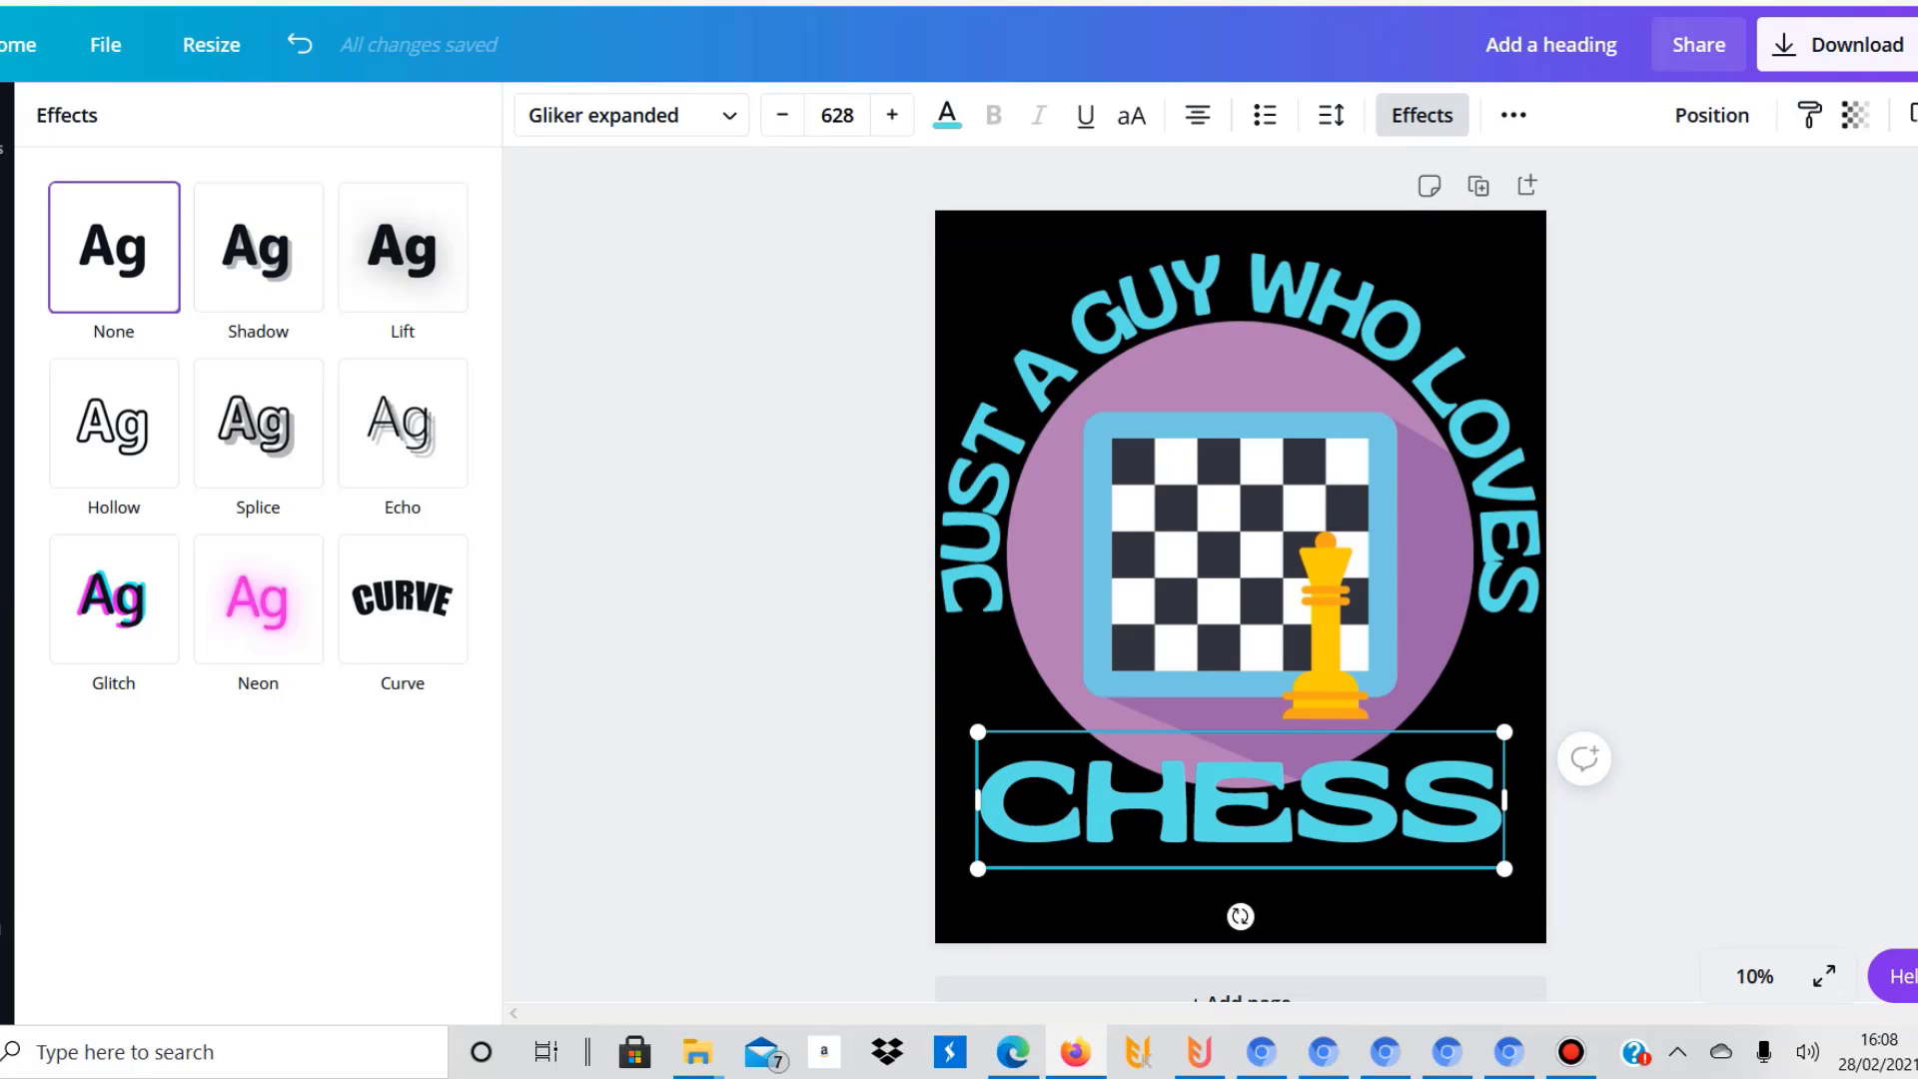
{"action": "left_click", "coordinate": [258, 424]}
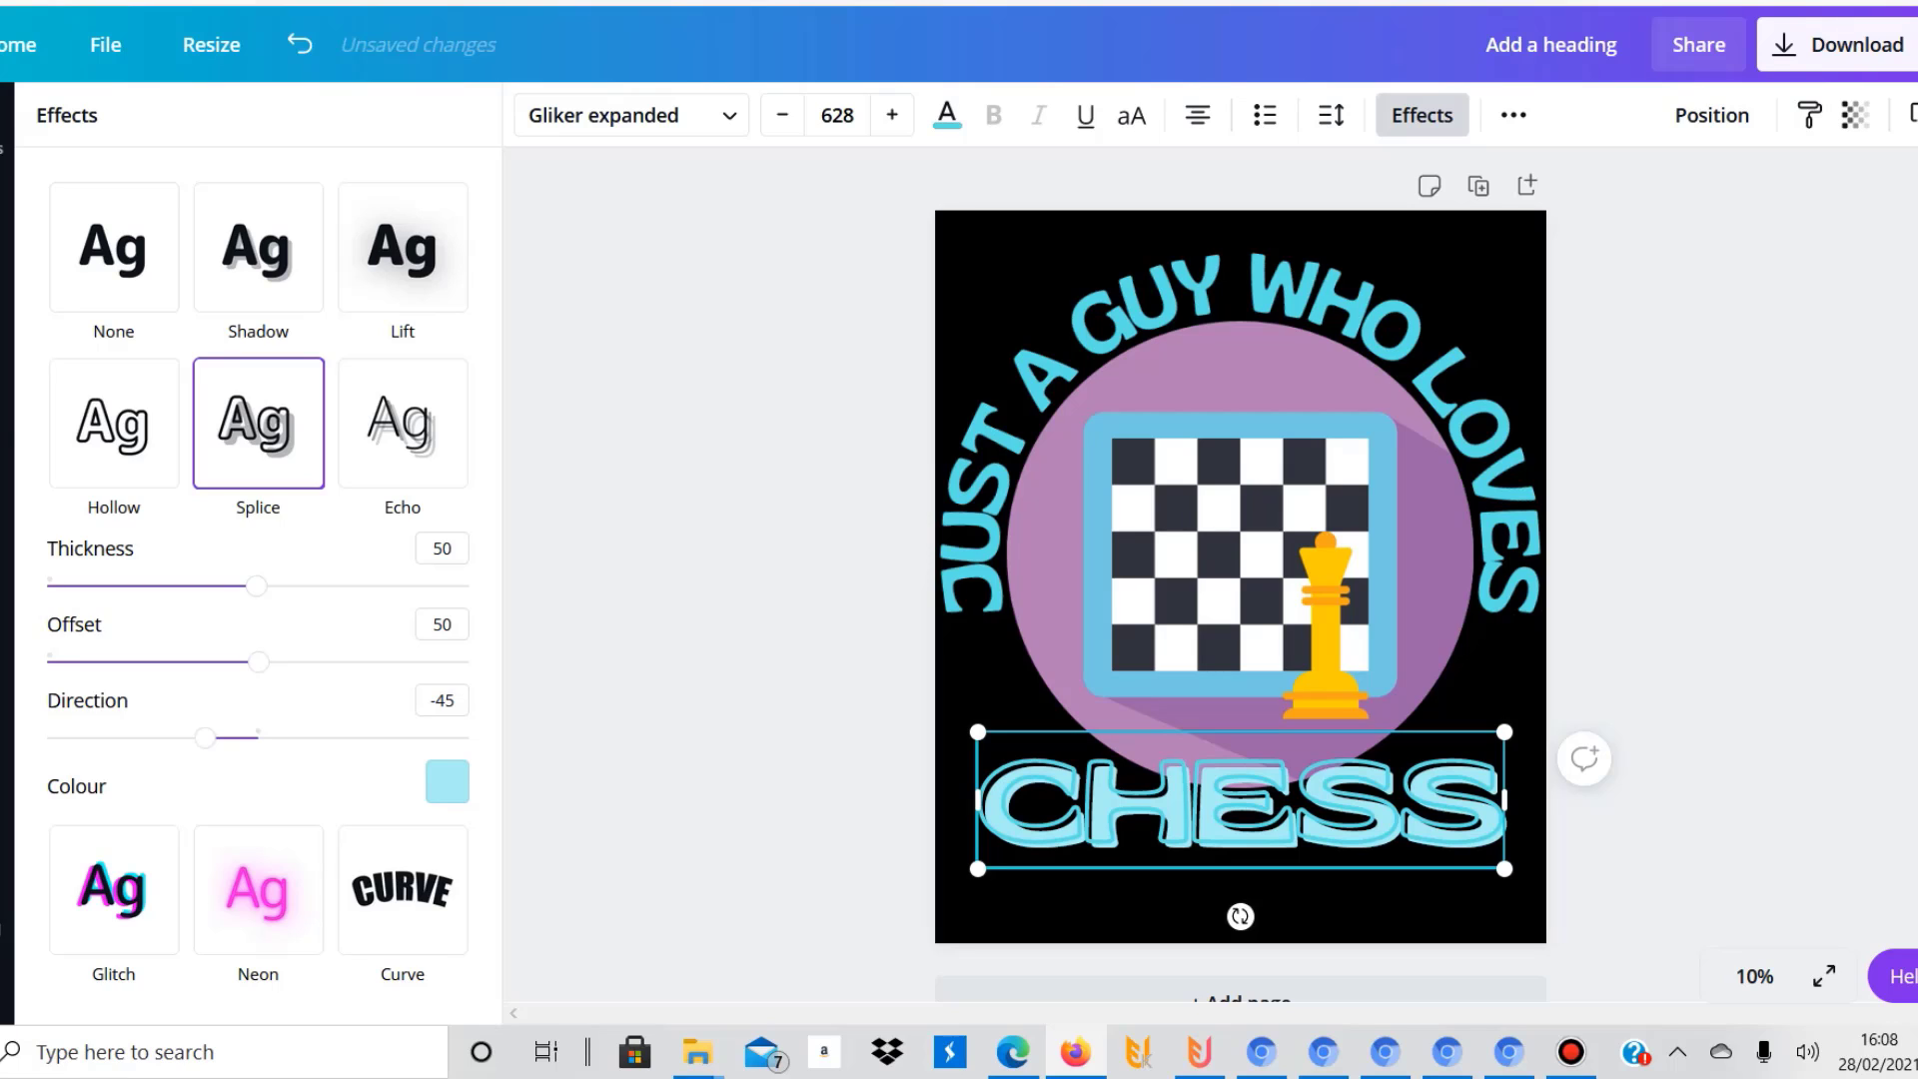
{"action": "left_click", "coordinate": [402, 423]}
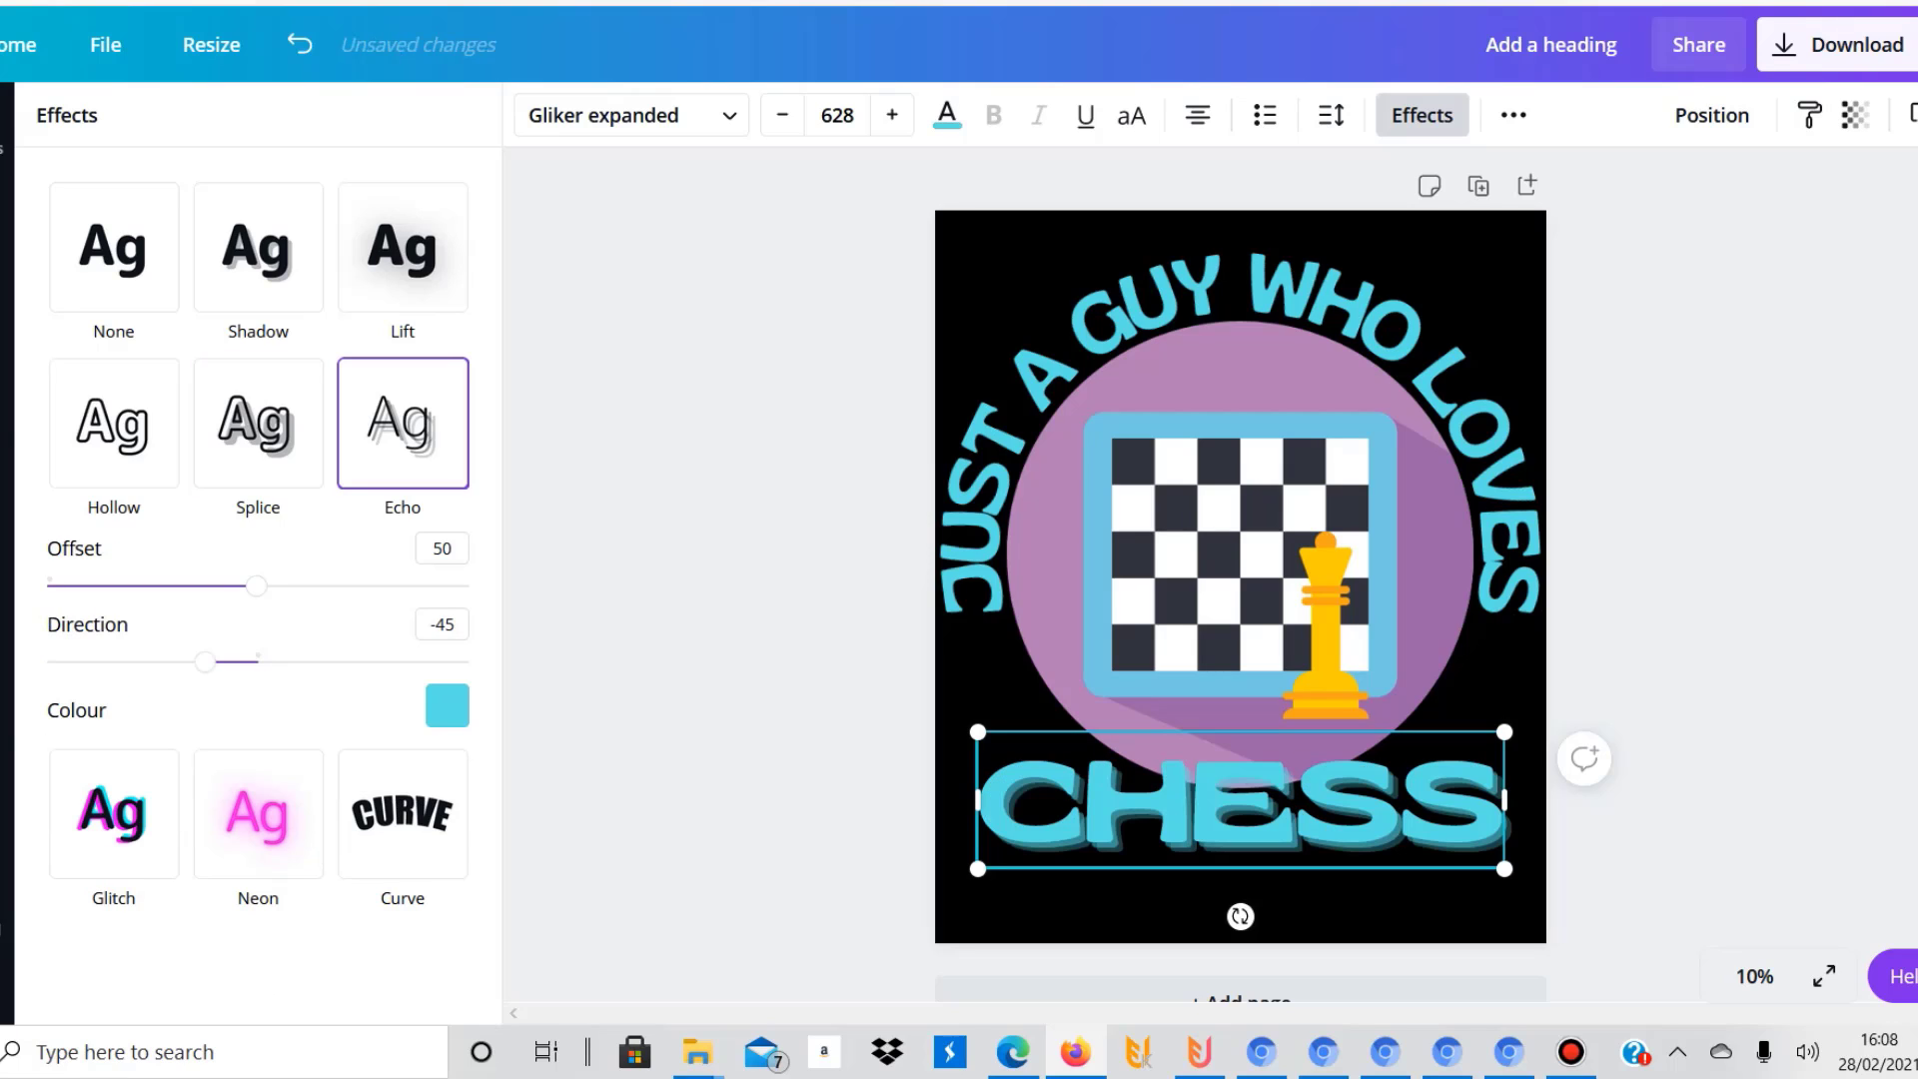
{"action": "left_click", "coordinate": [114, 424]}
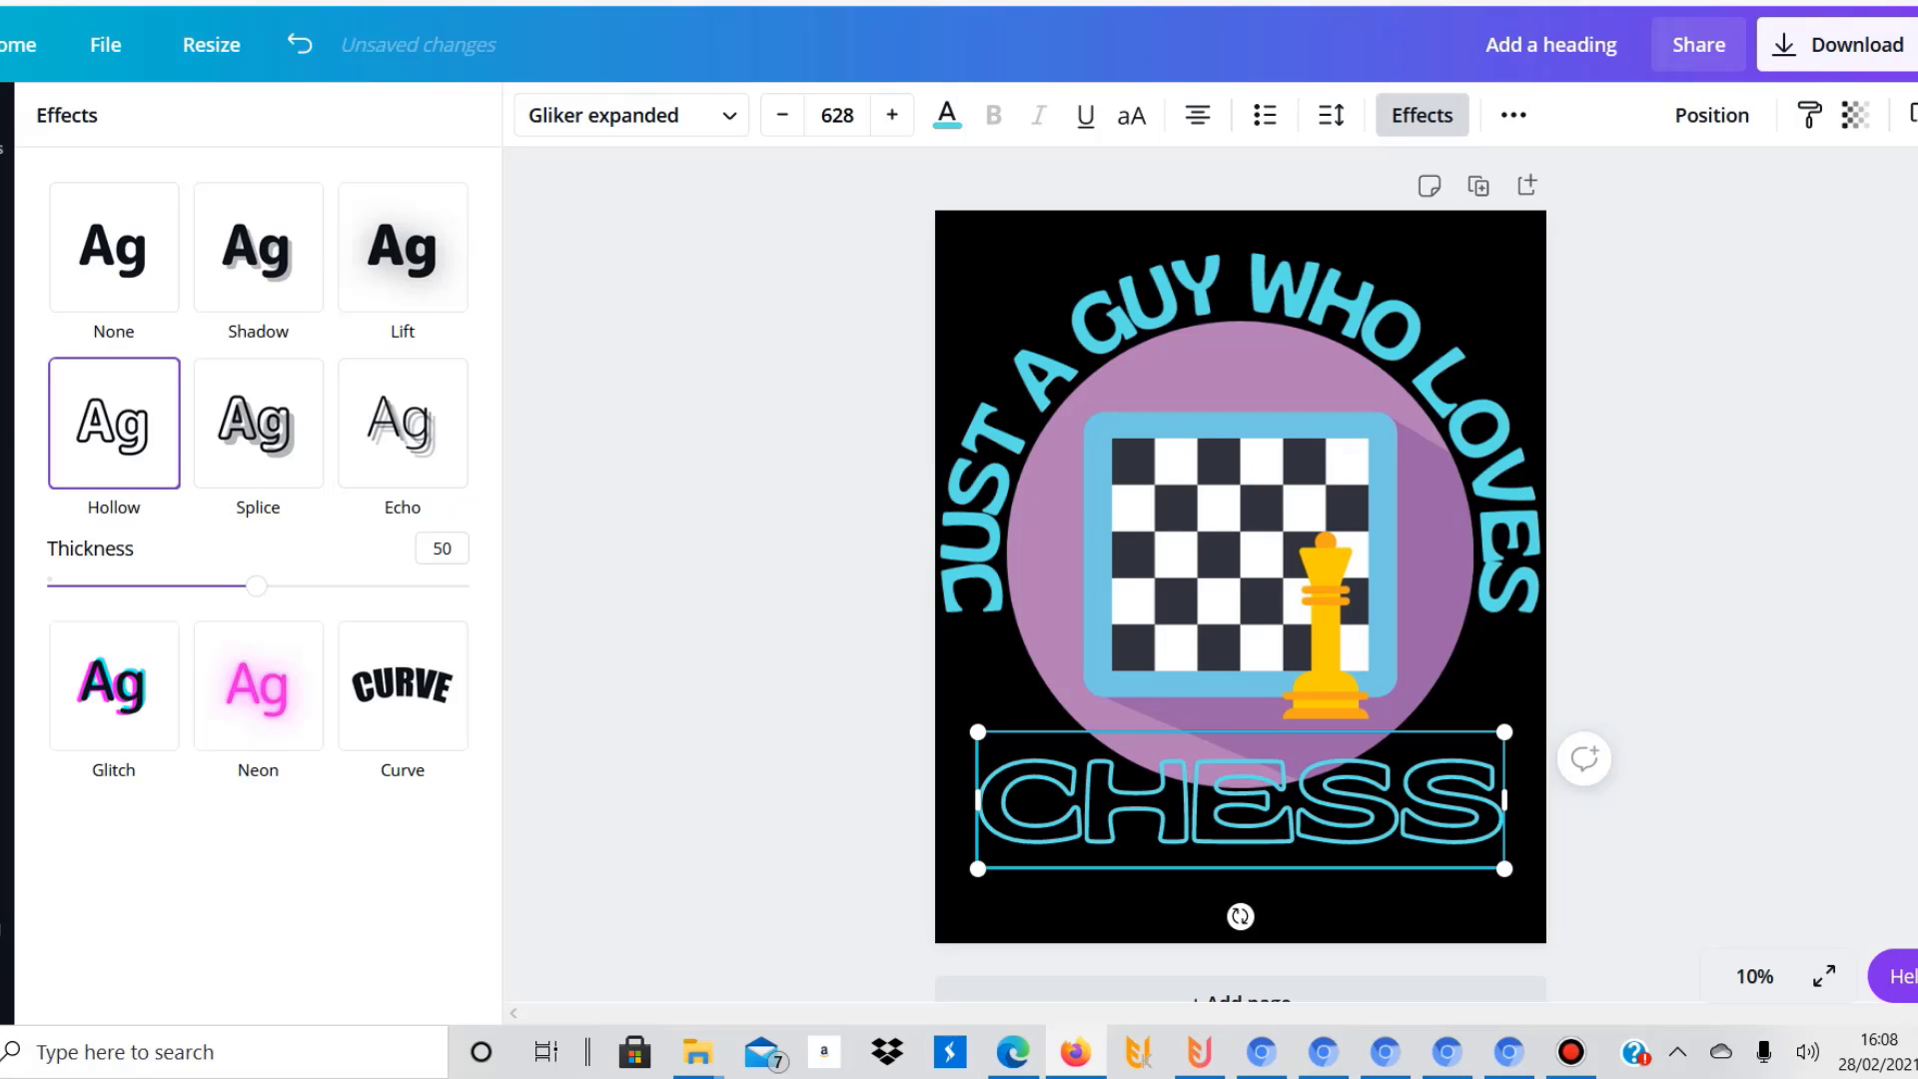
{"action": "left_click", "coordinate": [258, 248]}
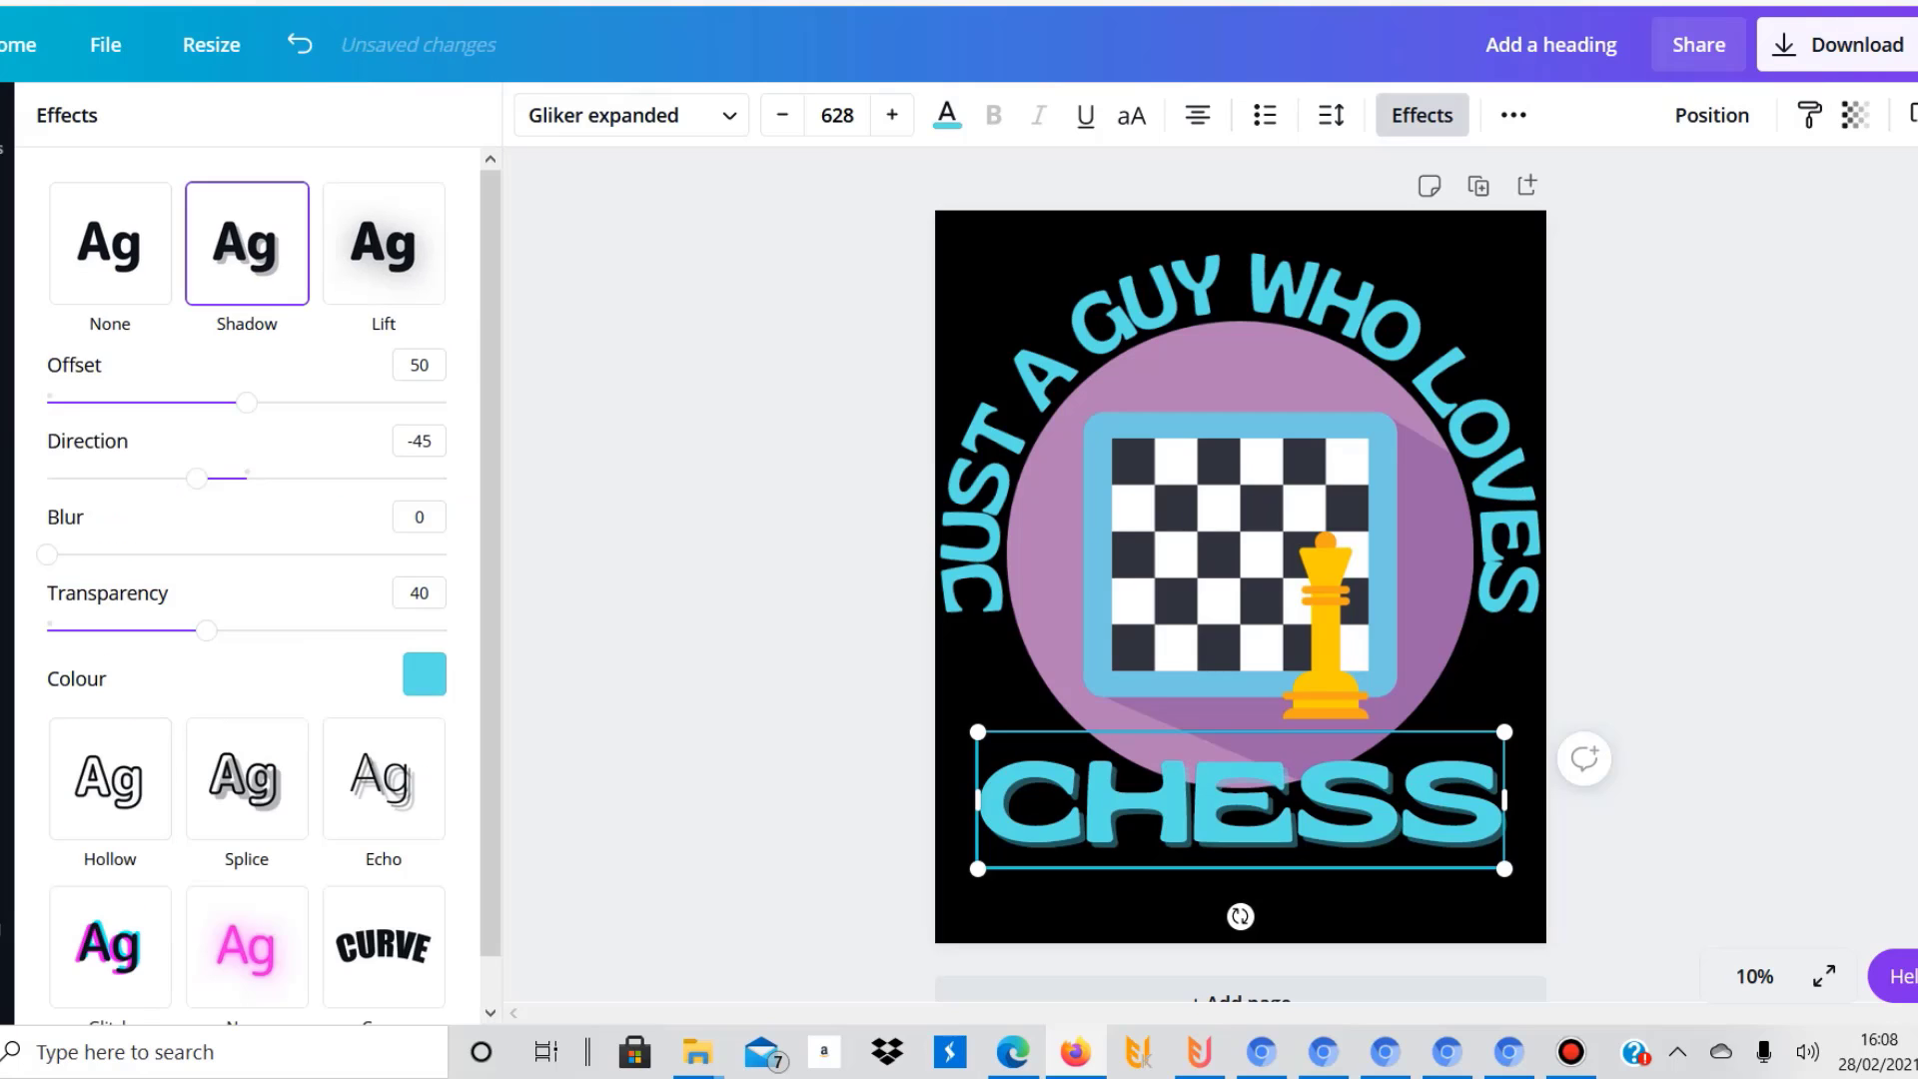
{"action": "left_click", "coordinate": [383, 244]}
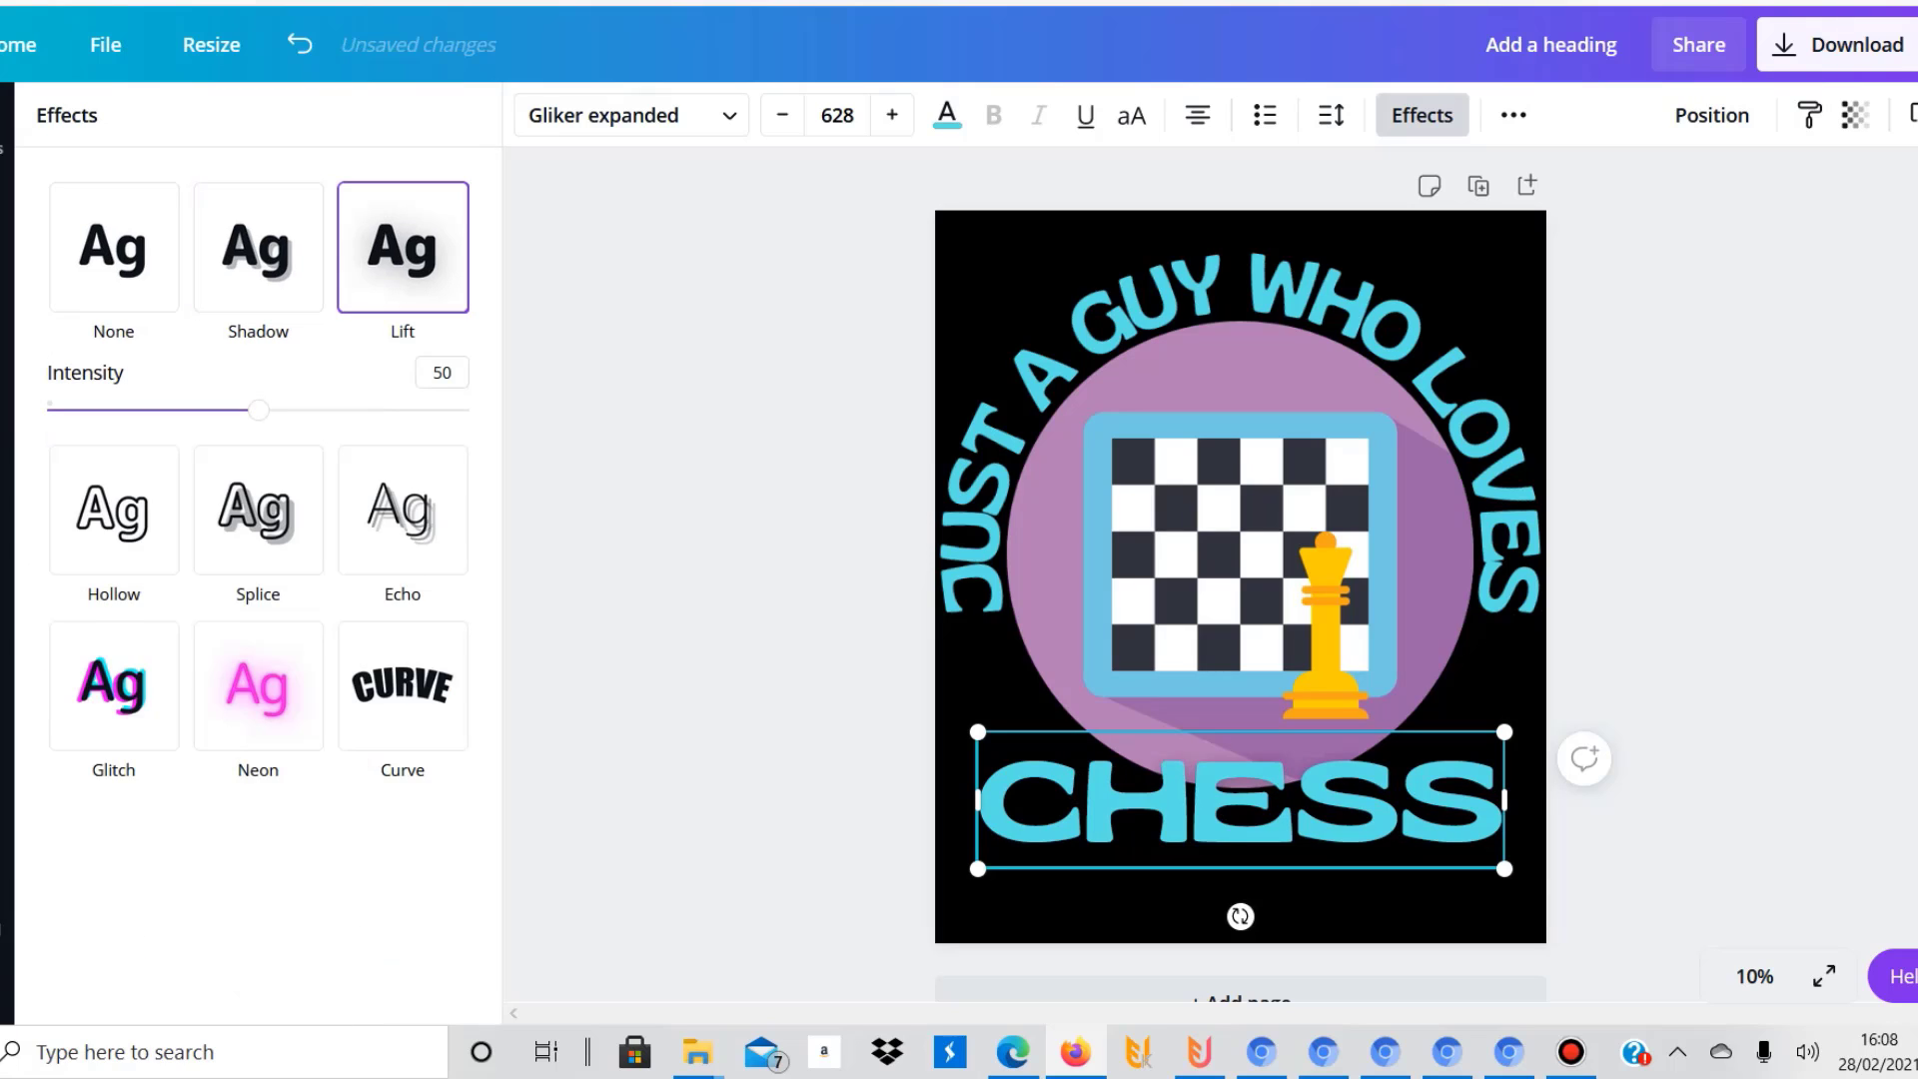
{"action": "left_click", "coordinate": [258, 685]}
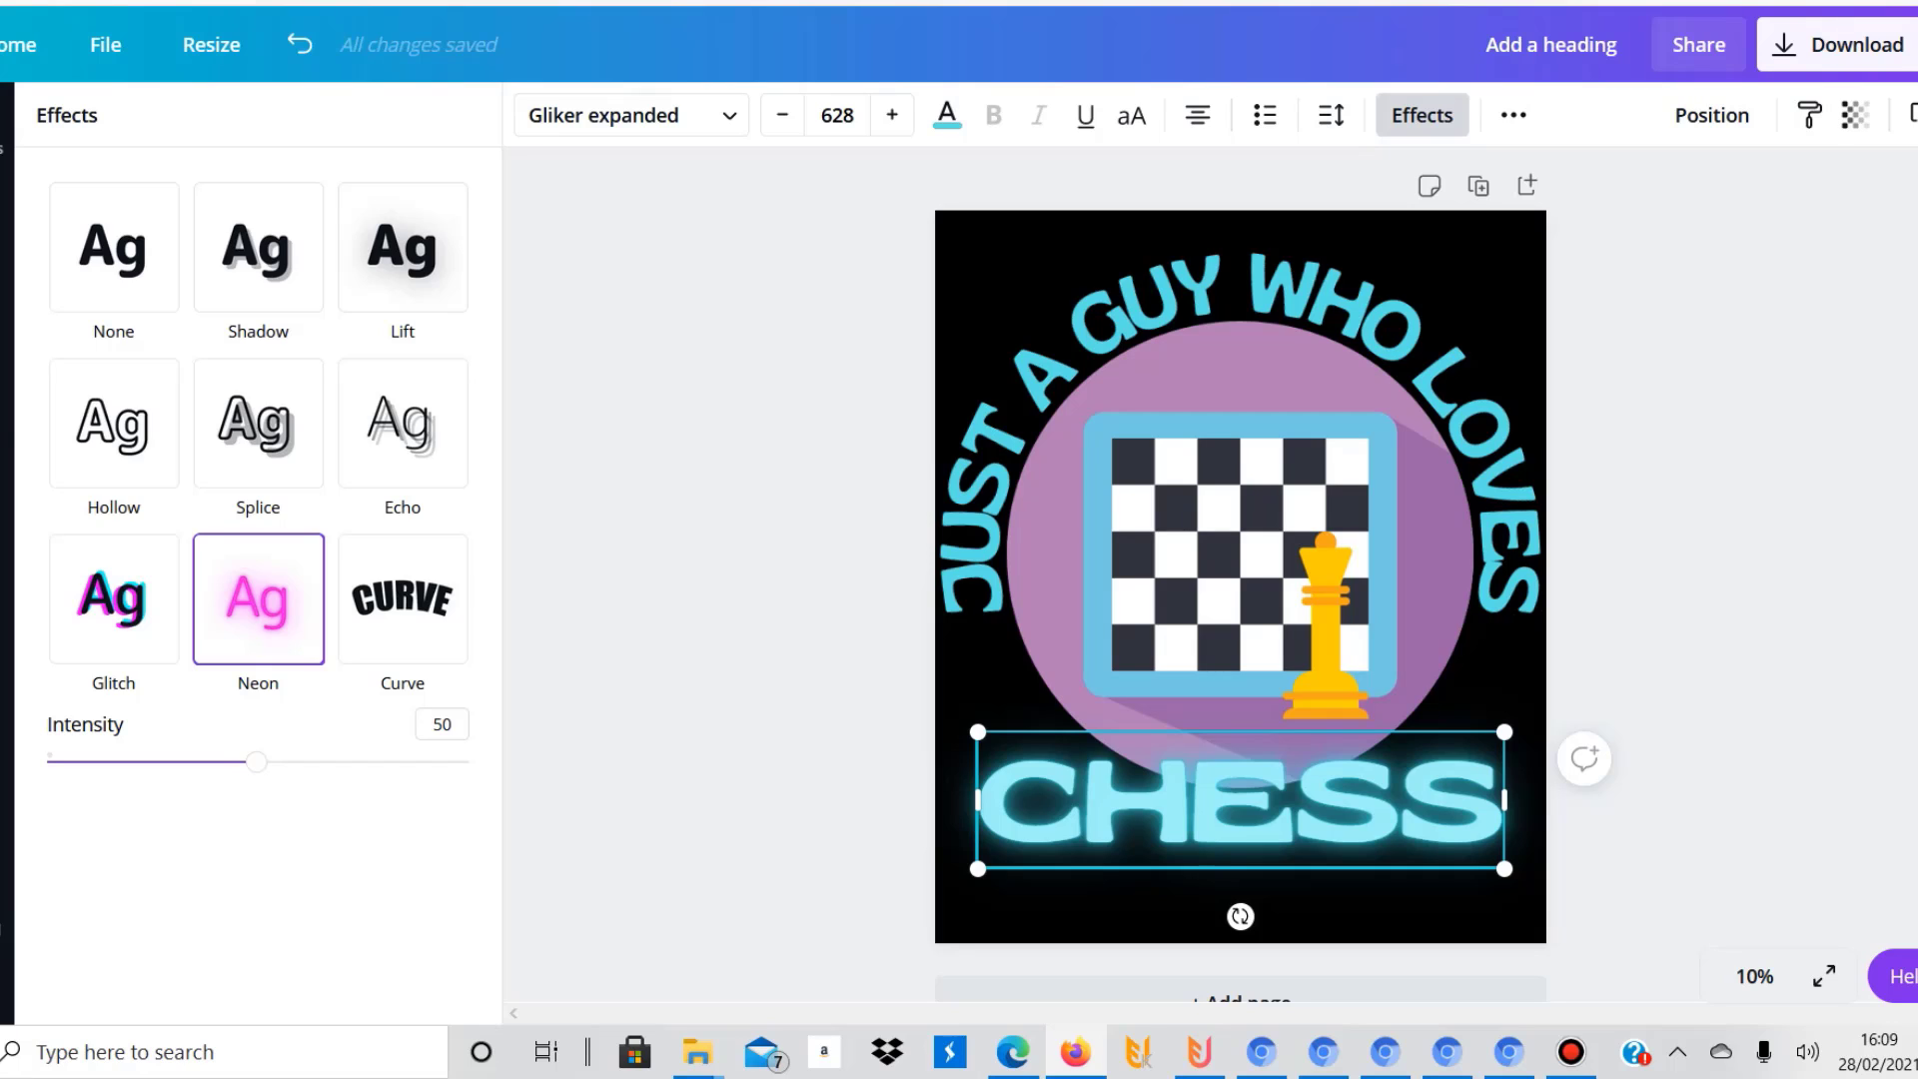
{"action": "left_click", "coordinate": [114, 422]}
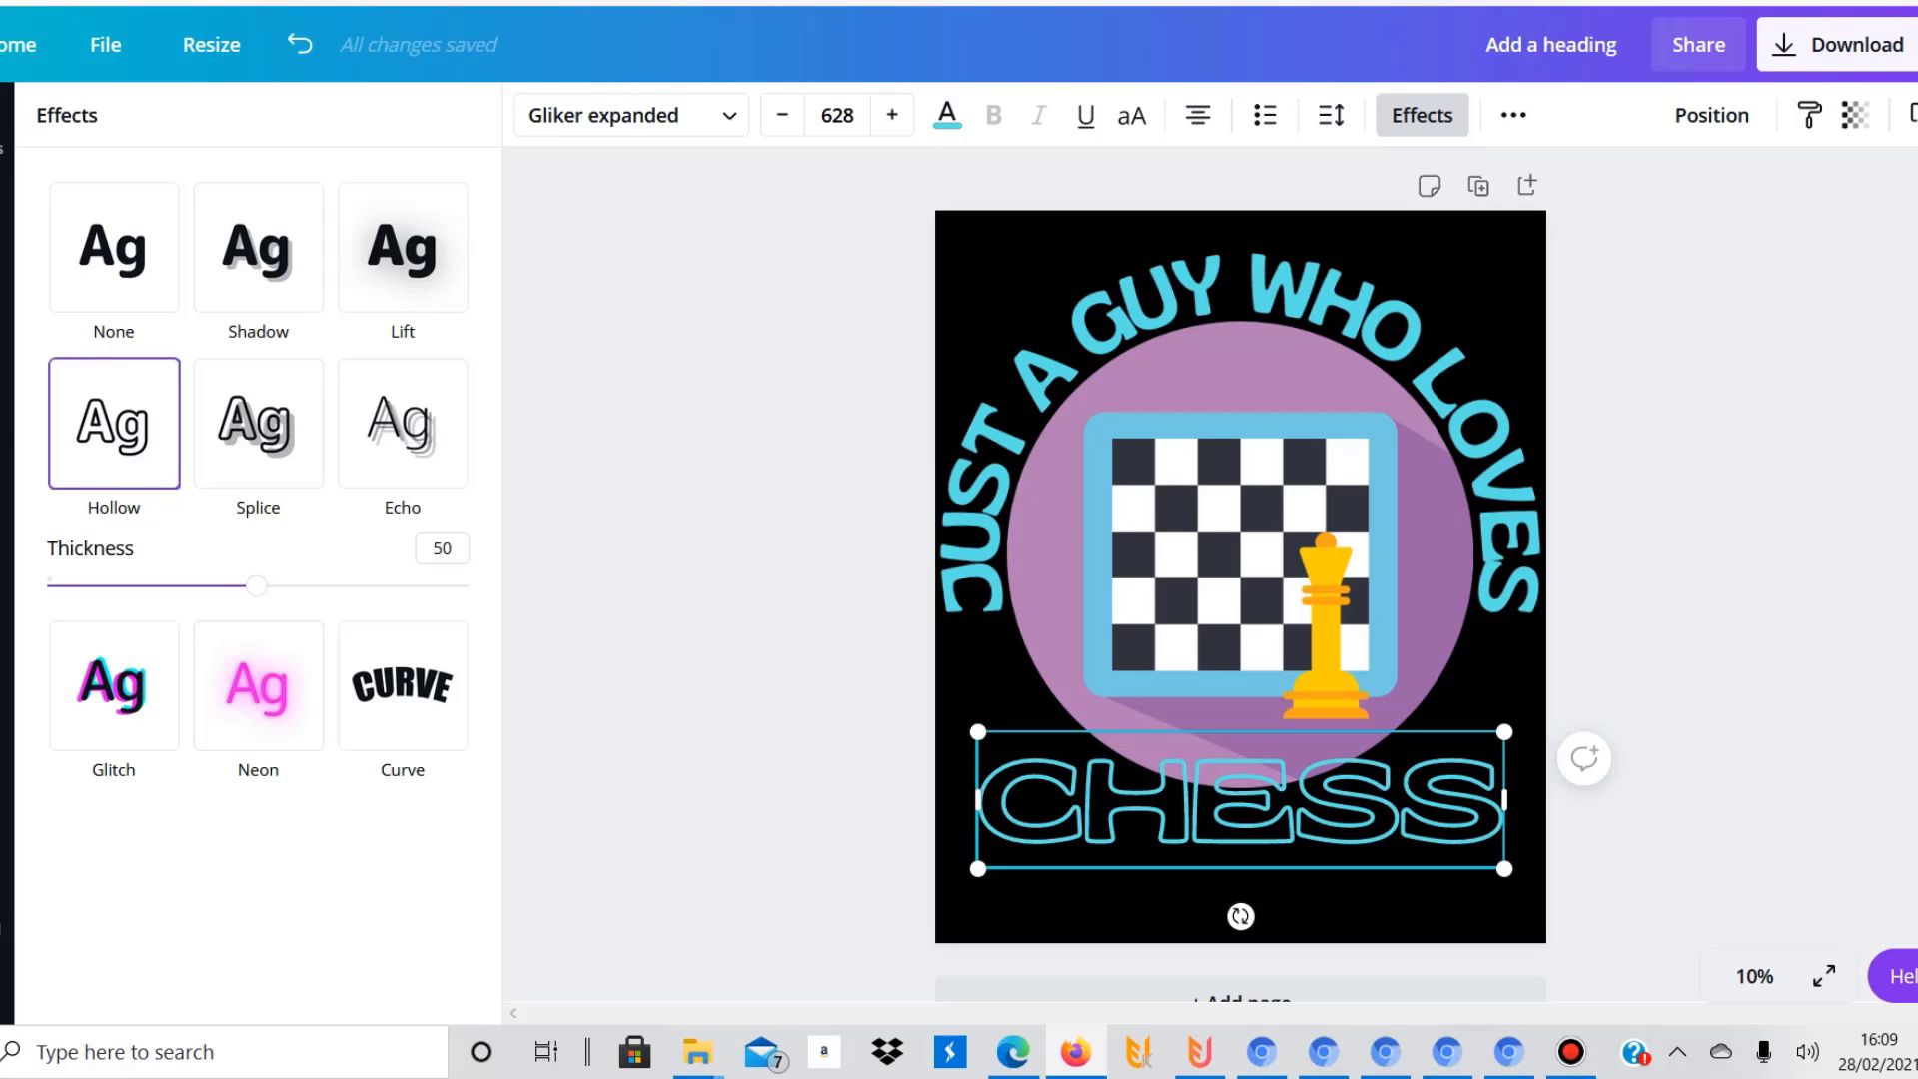
{"action": "left_click", "coordinate": [114, 248]}
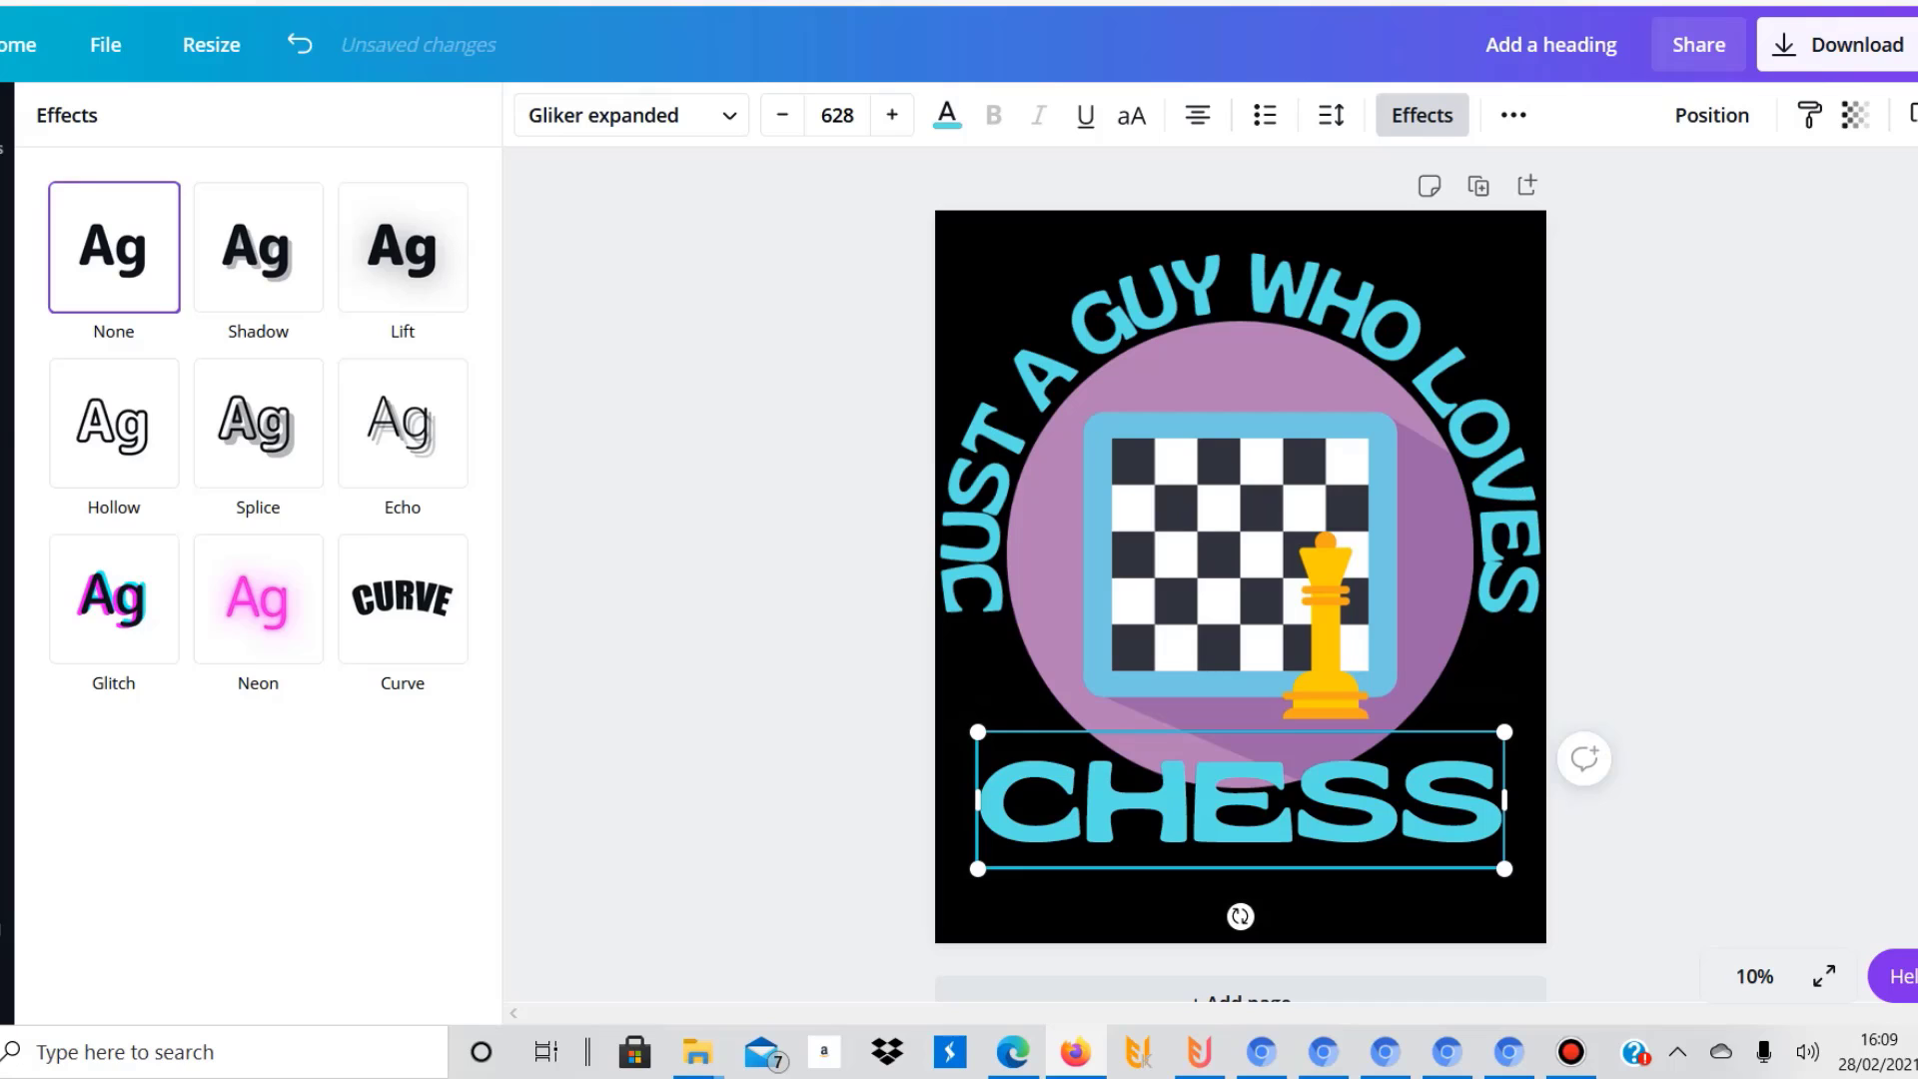
Move the "CHESS" text down slightly so it sits just at the round icon's lower edge
{"action": "left_click_drag", "start_coordinate": [1241, 803], "coordinate": [1242, 818]}
Try the Hollow effect on the curved "JUST A GUY WHO LOVES" text, undo it, and deselect the text
{"action": "left_click", "coordinate": [1282, 292]}
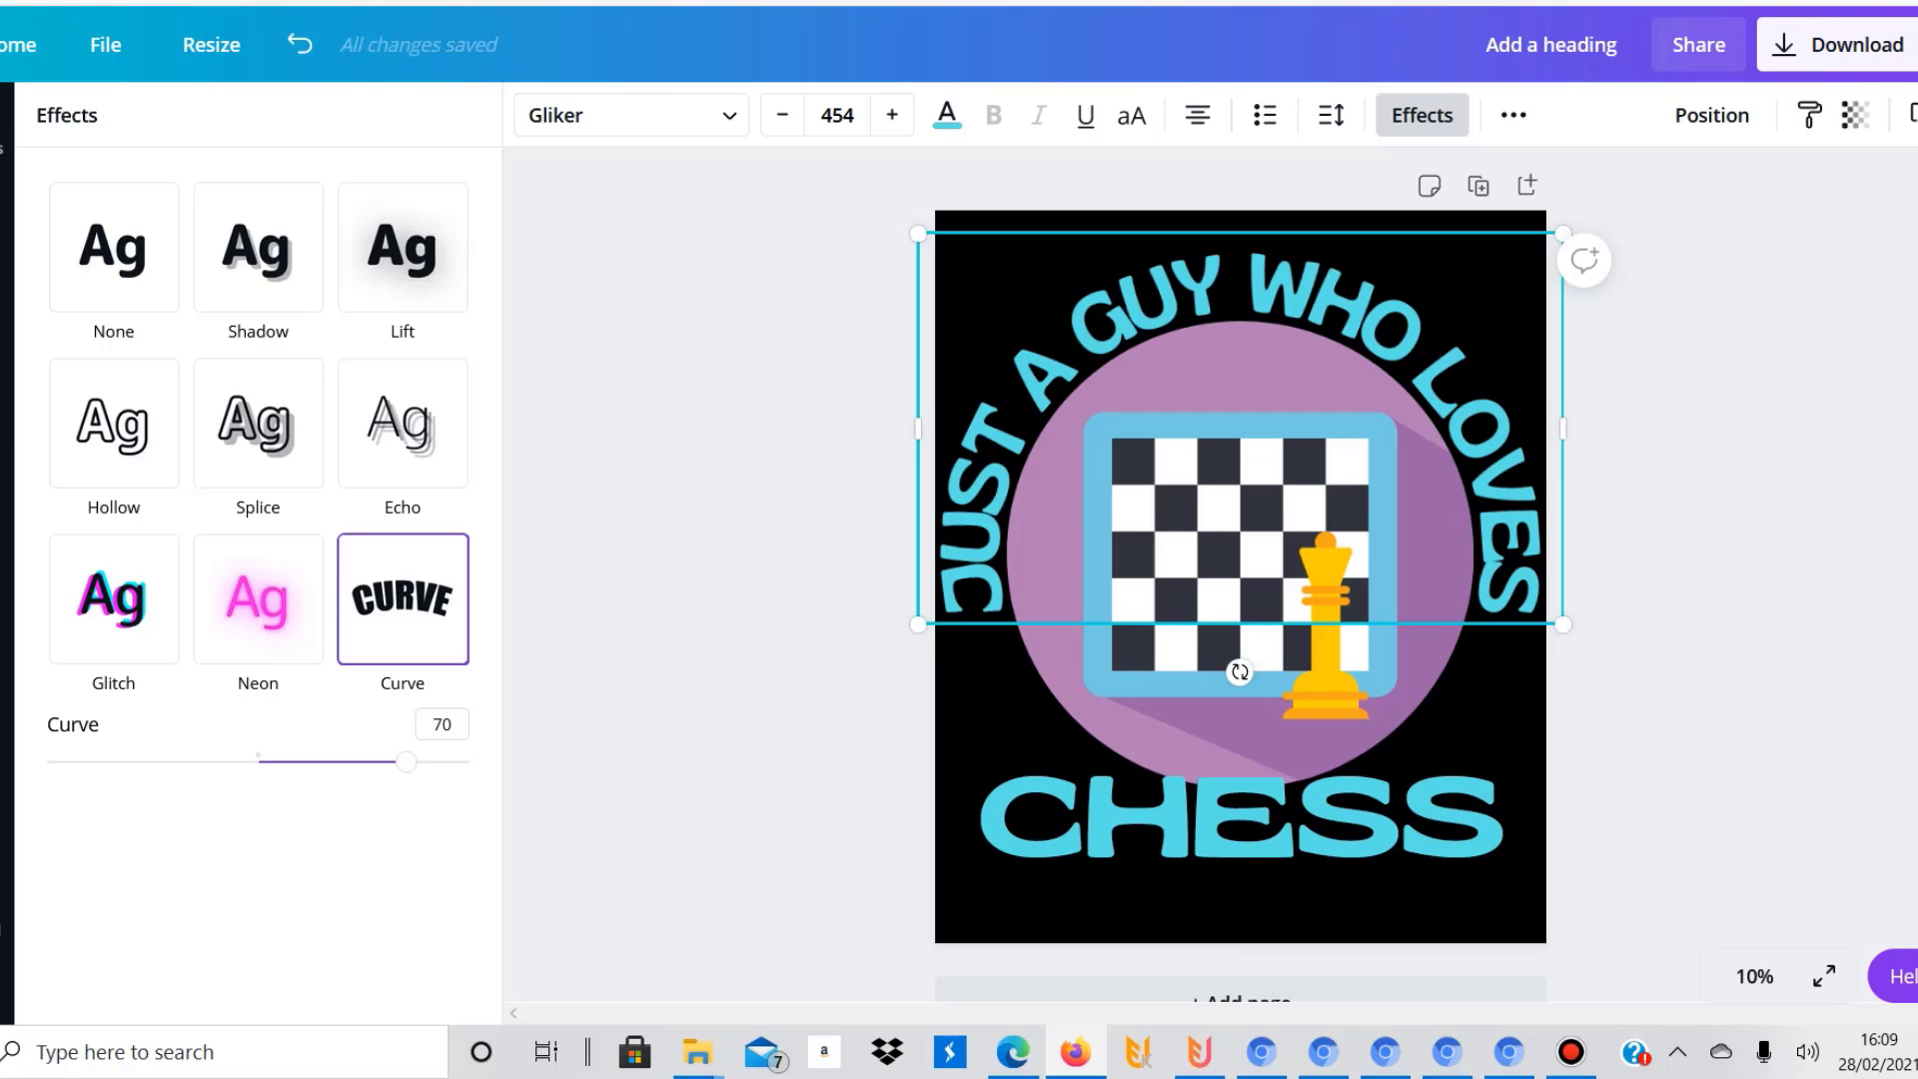
{"action": "left_click", "coordinate": [114, 424]}
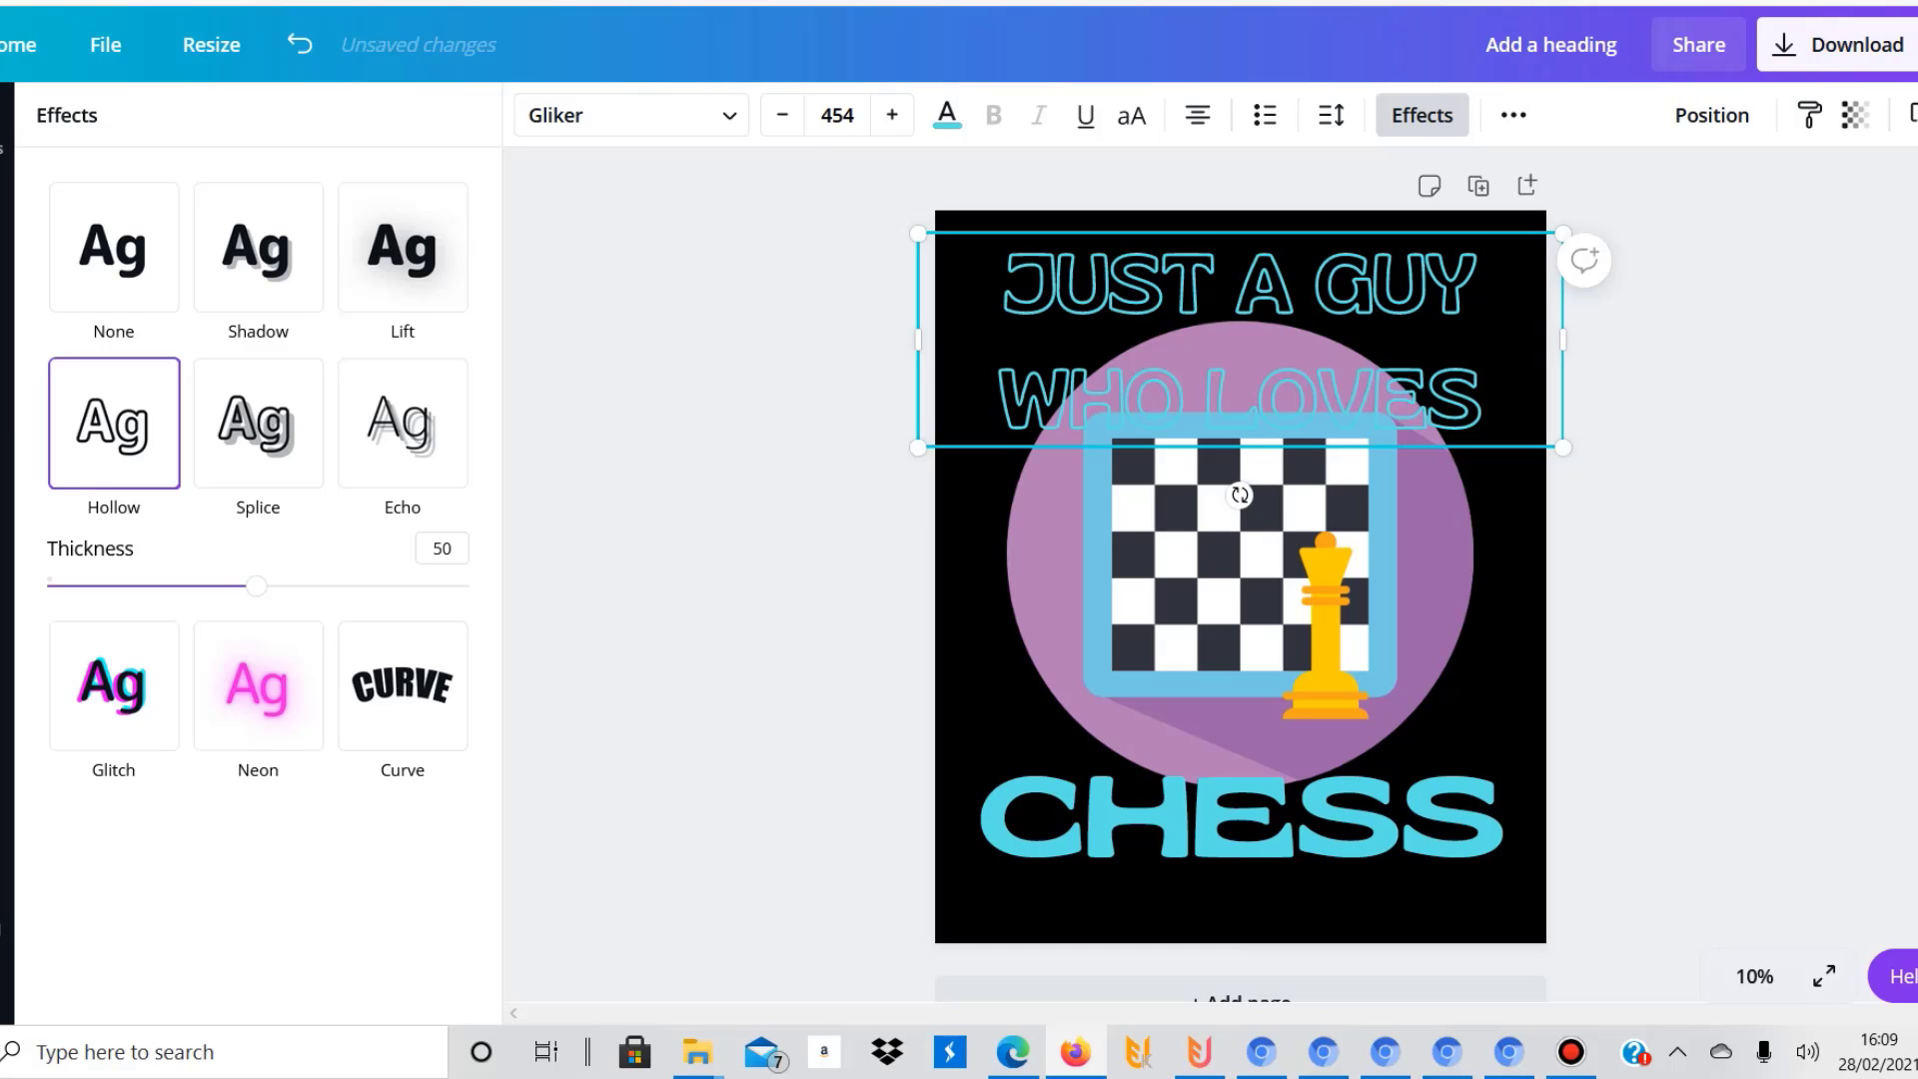
{"action": "left_click", "coordinate": [781, 662]}
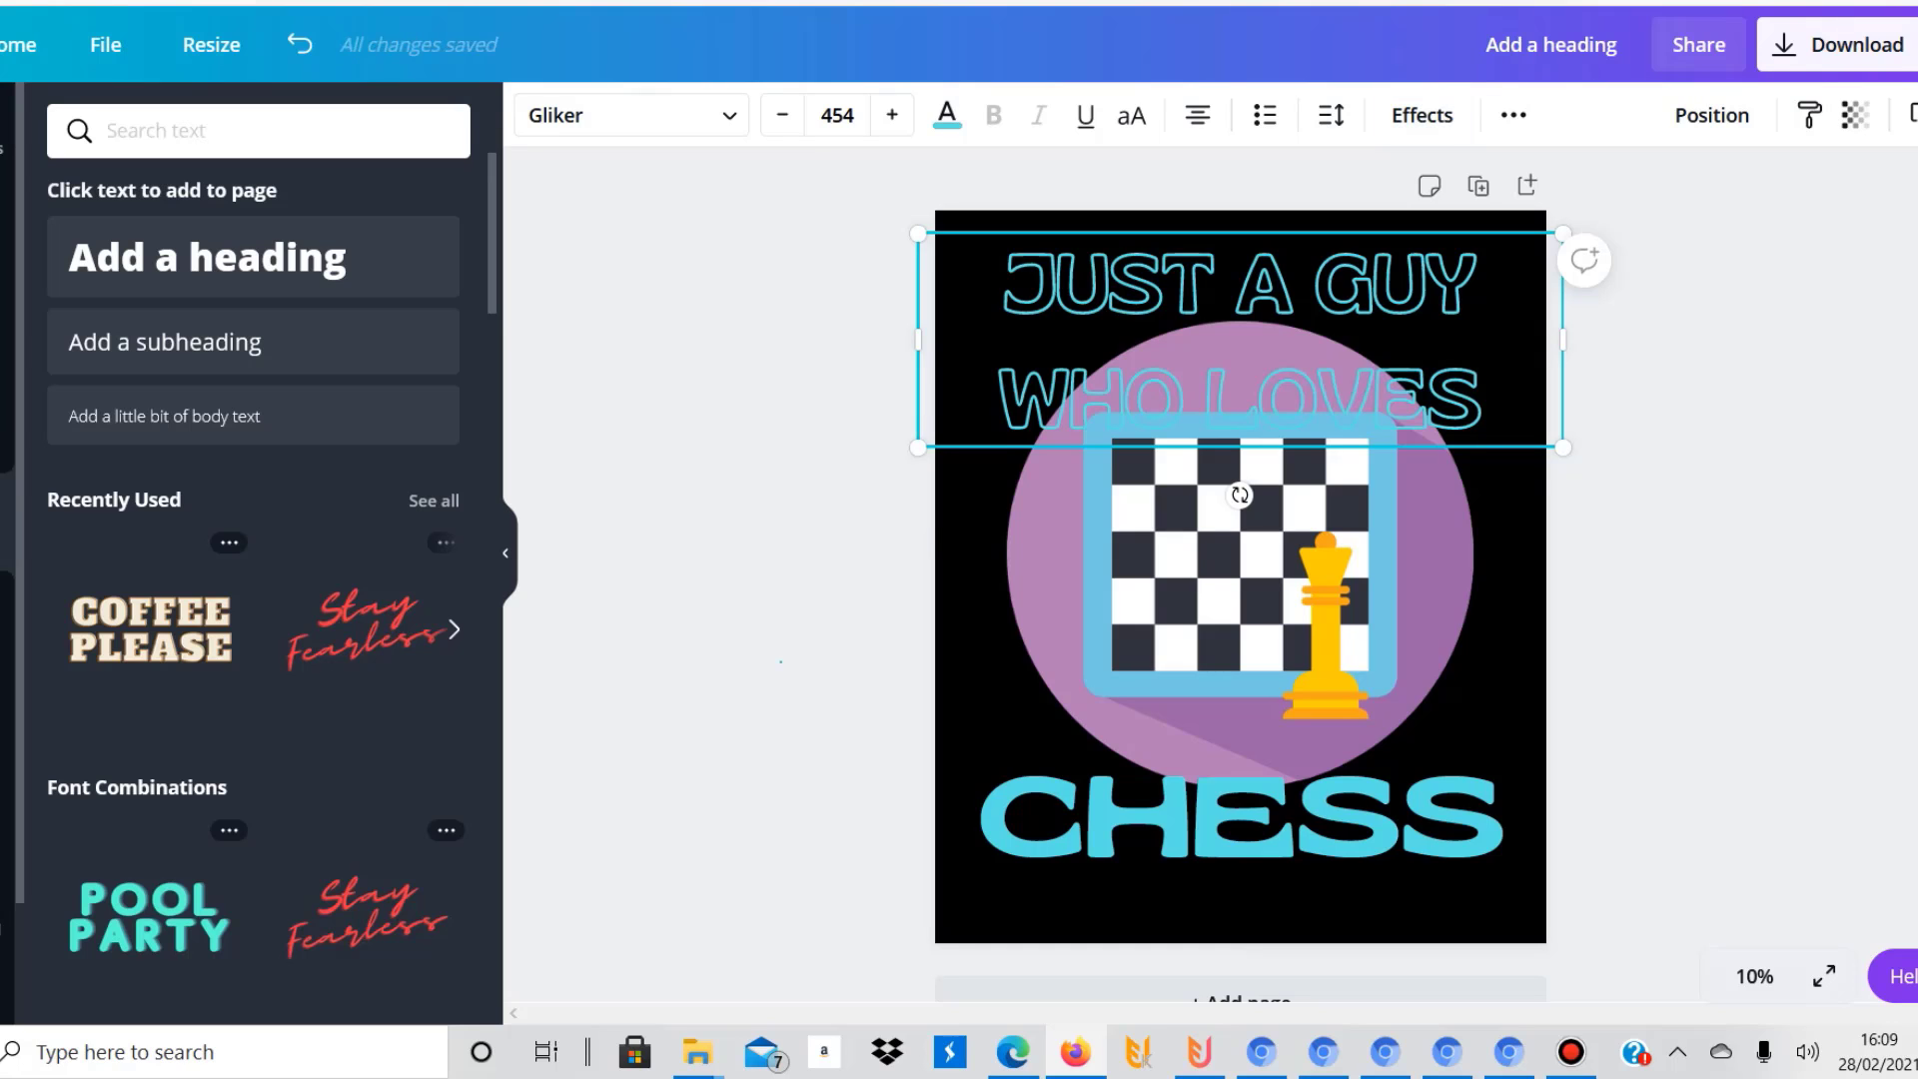
{"action": "left_click", "coordinate": [1240, 495]}
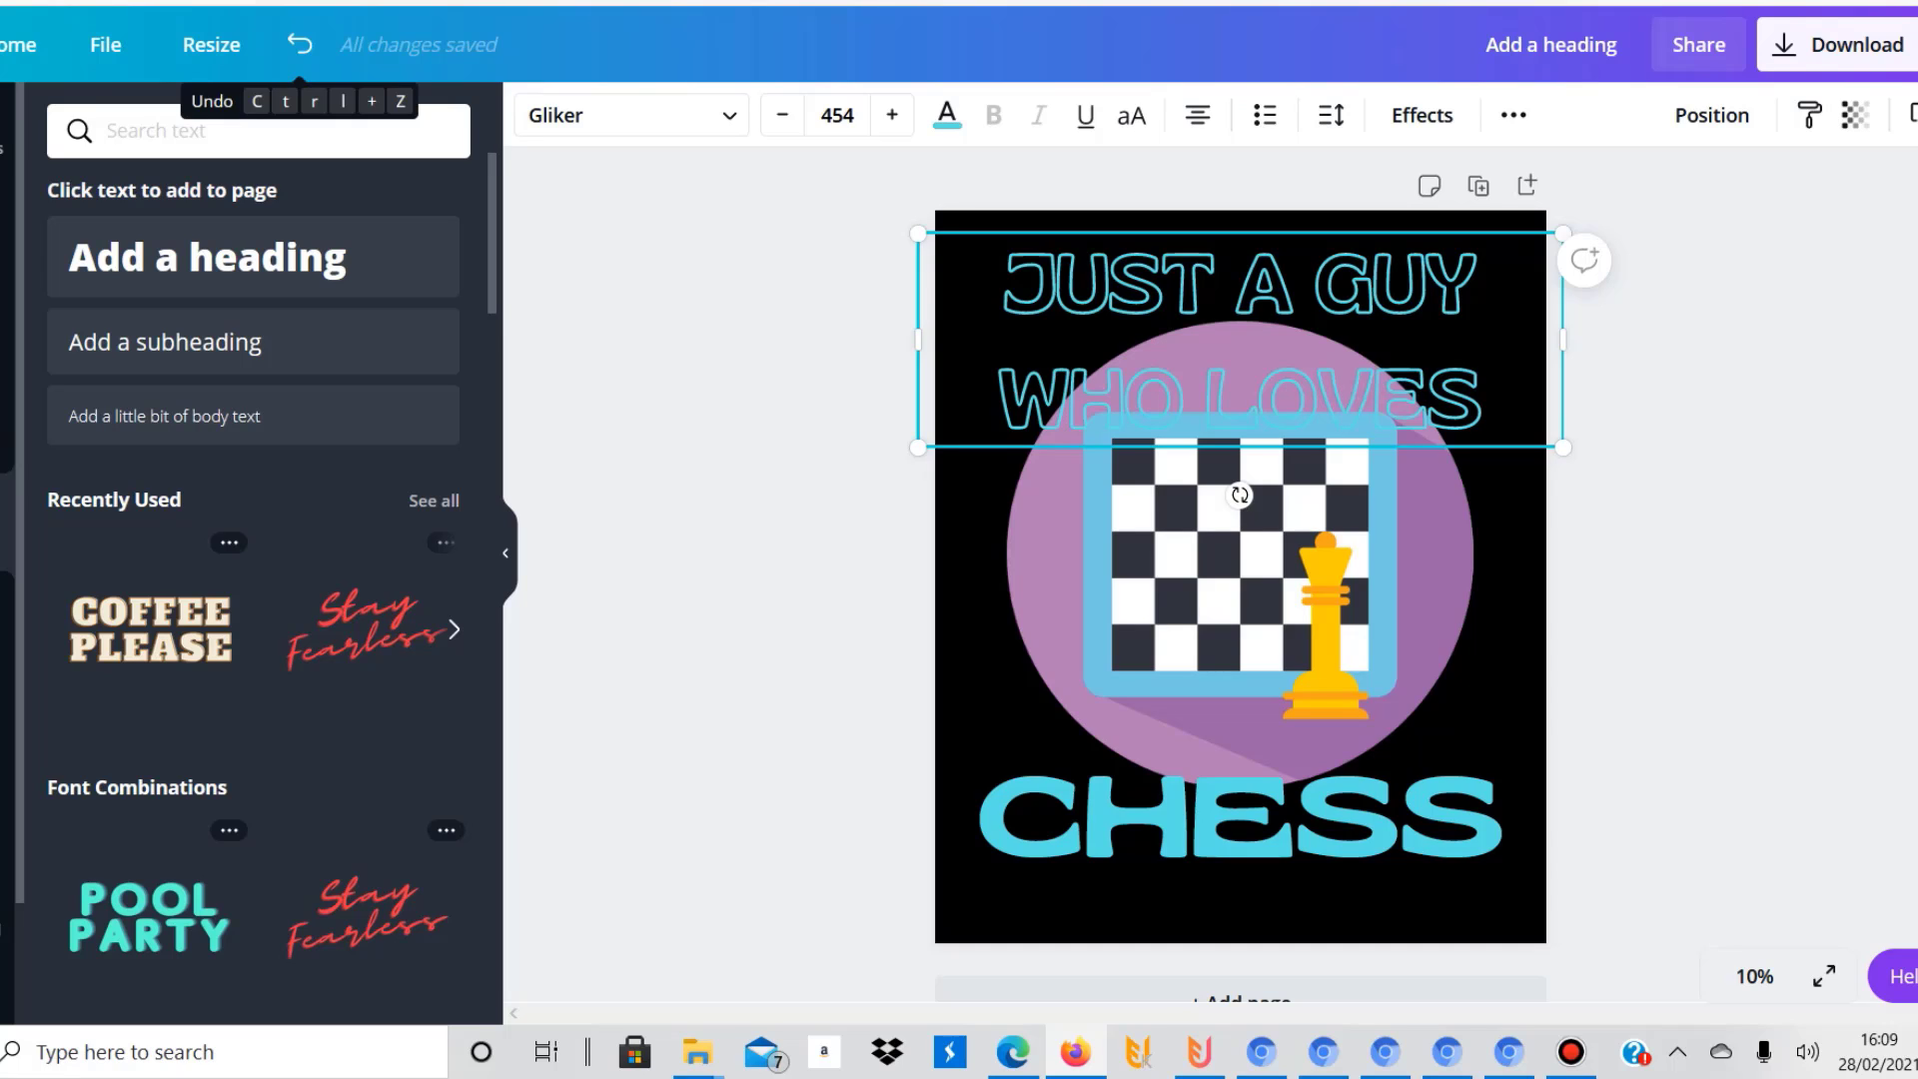
{"action": "left_click", "coordinate": [300, 44]}
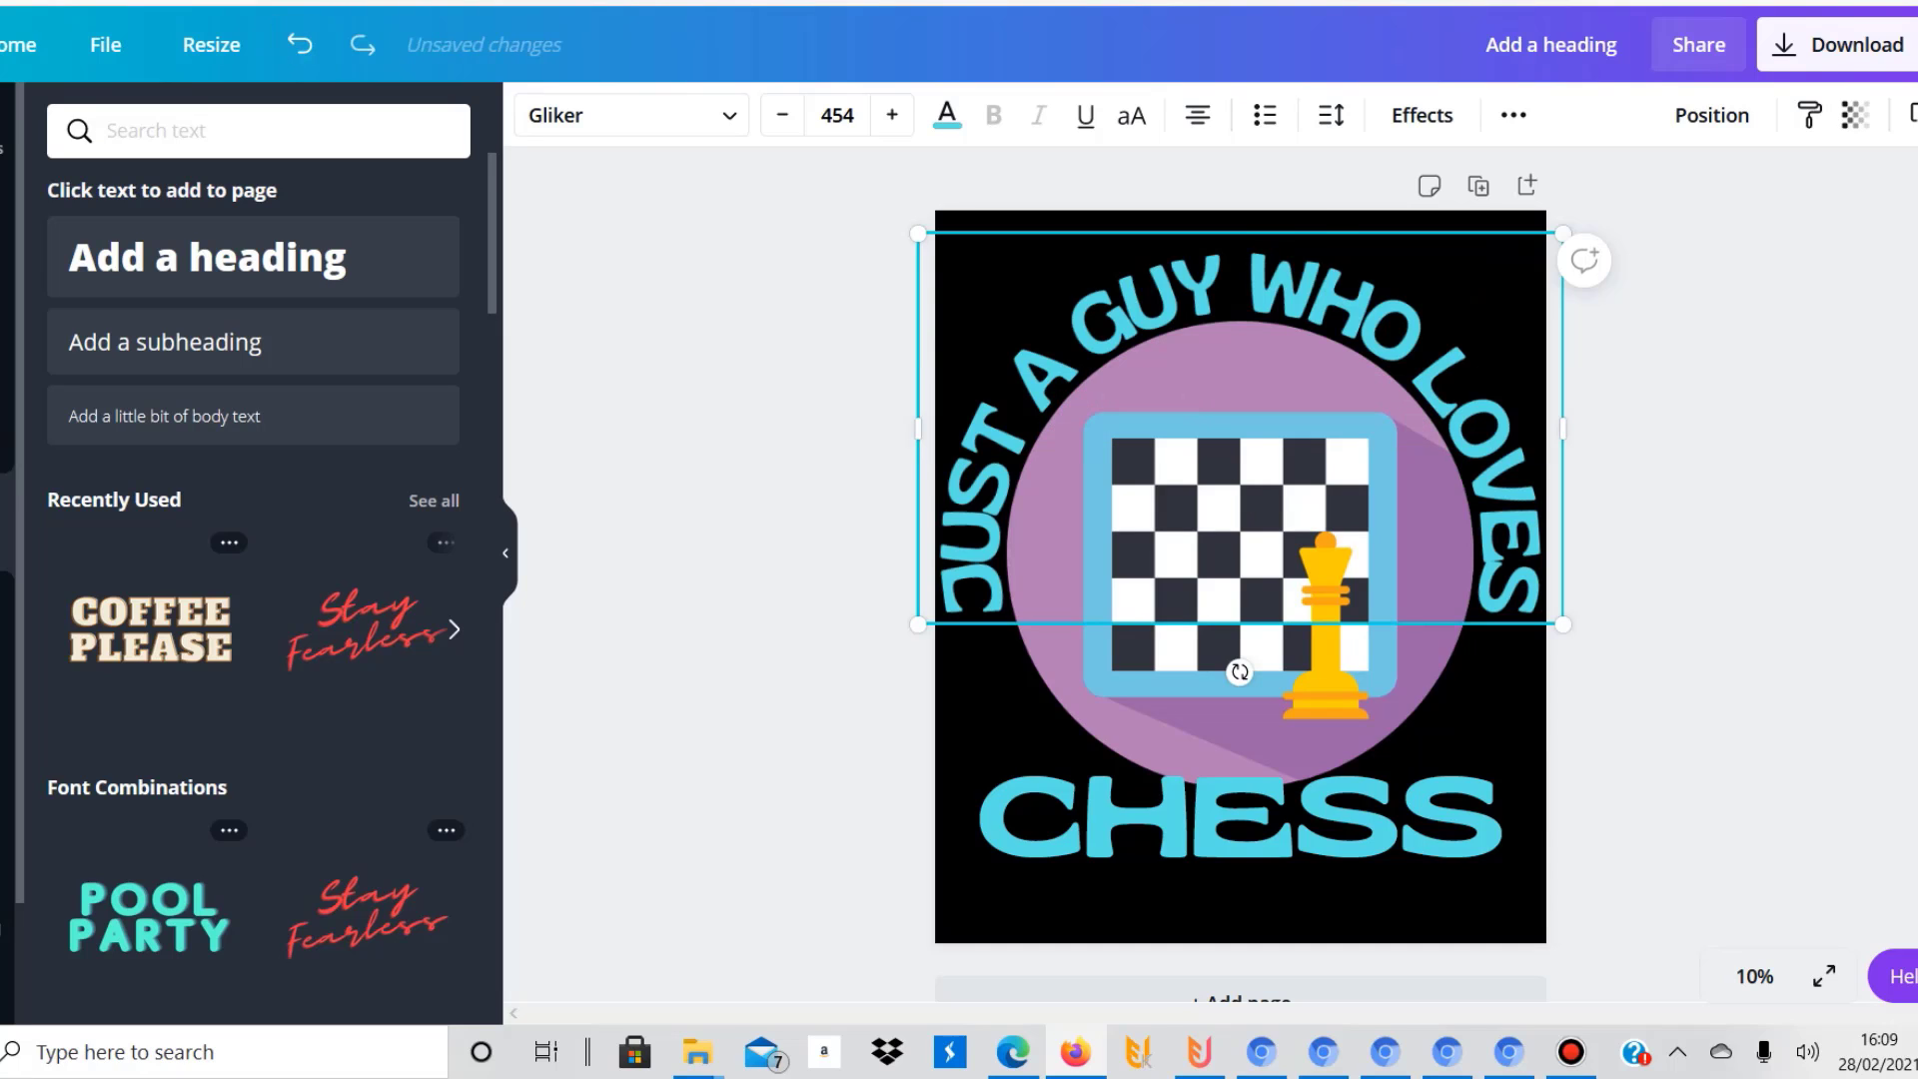
{"action": "key", "text": "Escape"}
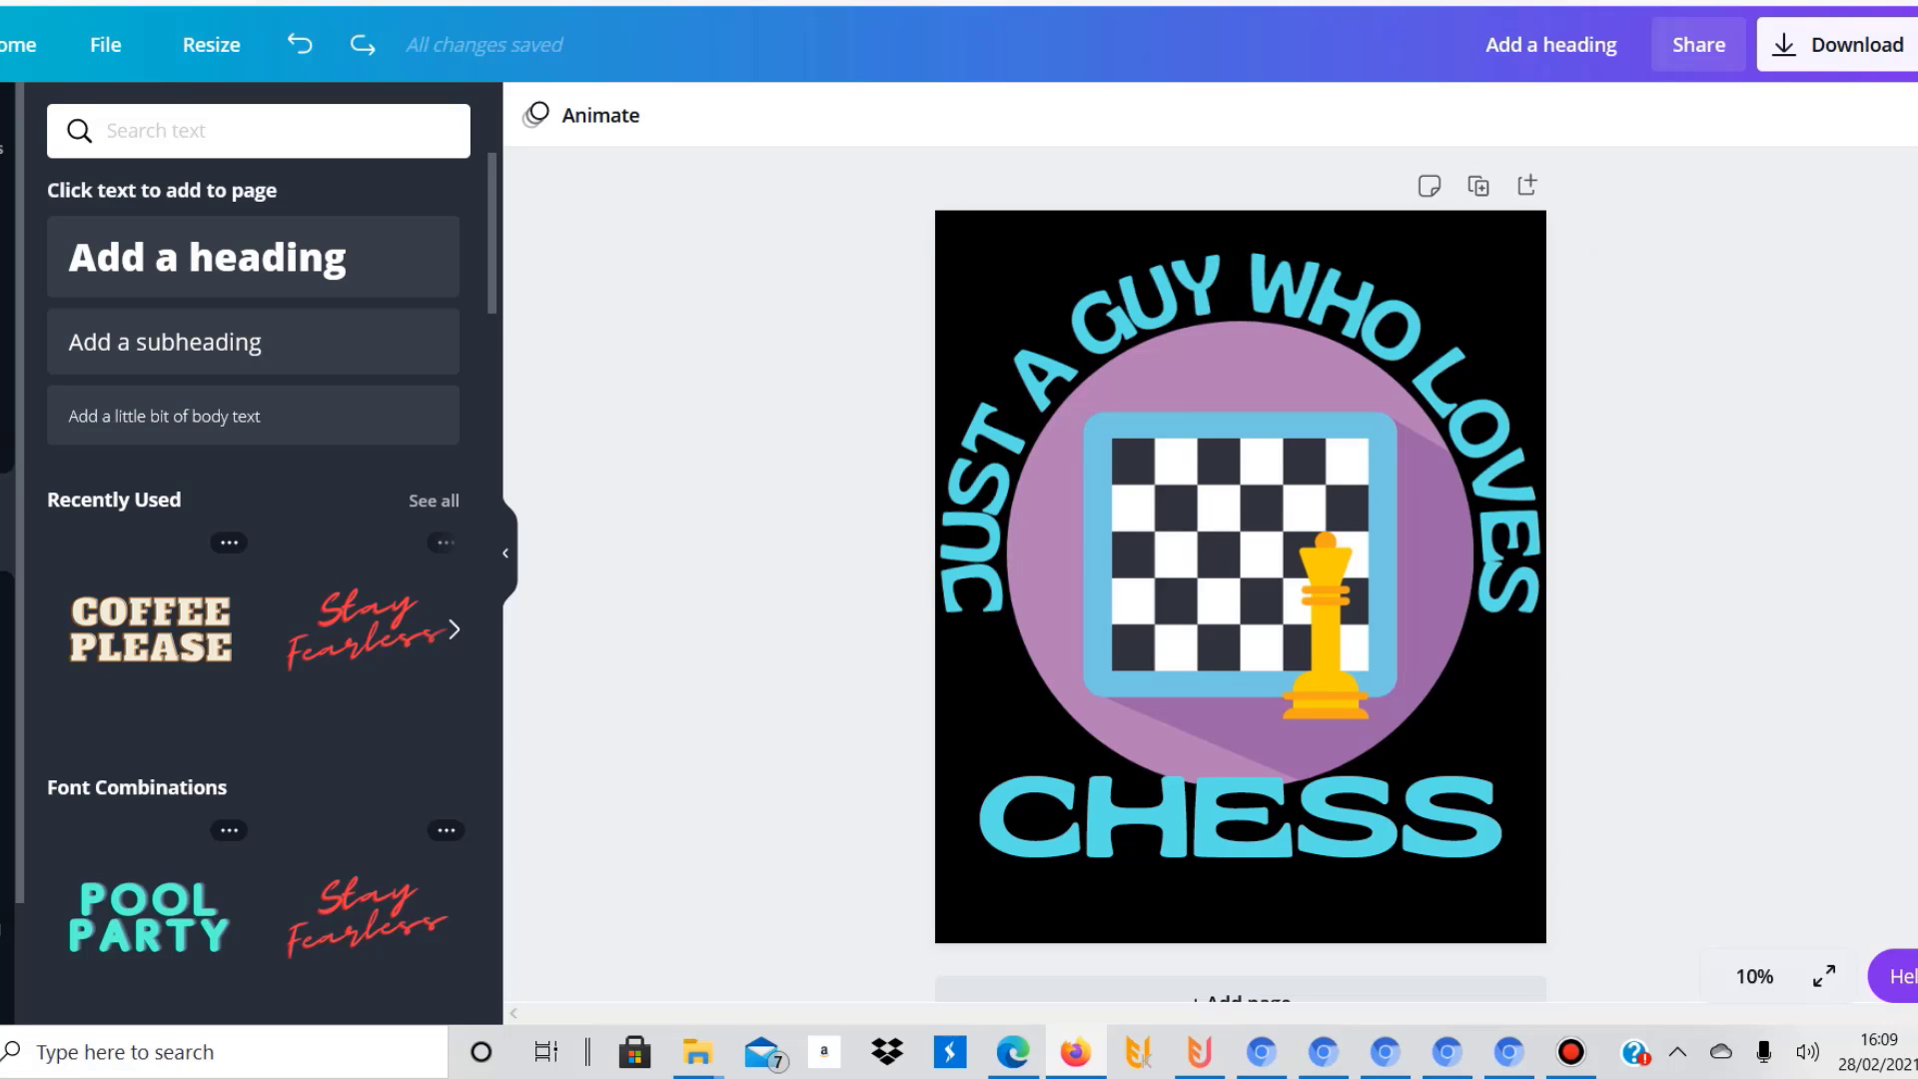
Download the design as a 4500 × 5400 px PNG with a transparent background, and return to editing
{"action": "left_click", "coordinate": [1836, 44]}
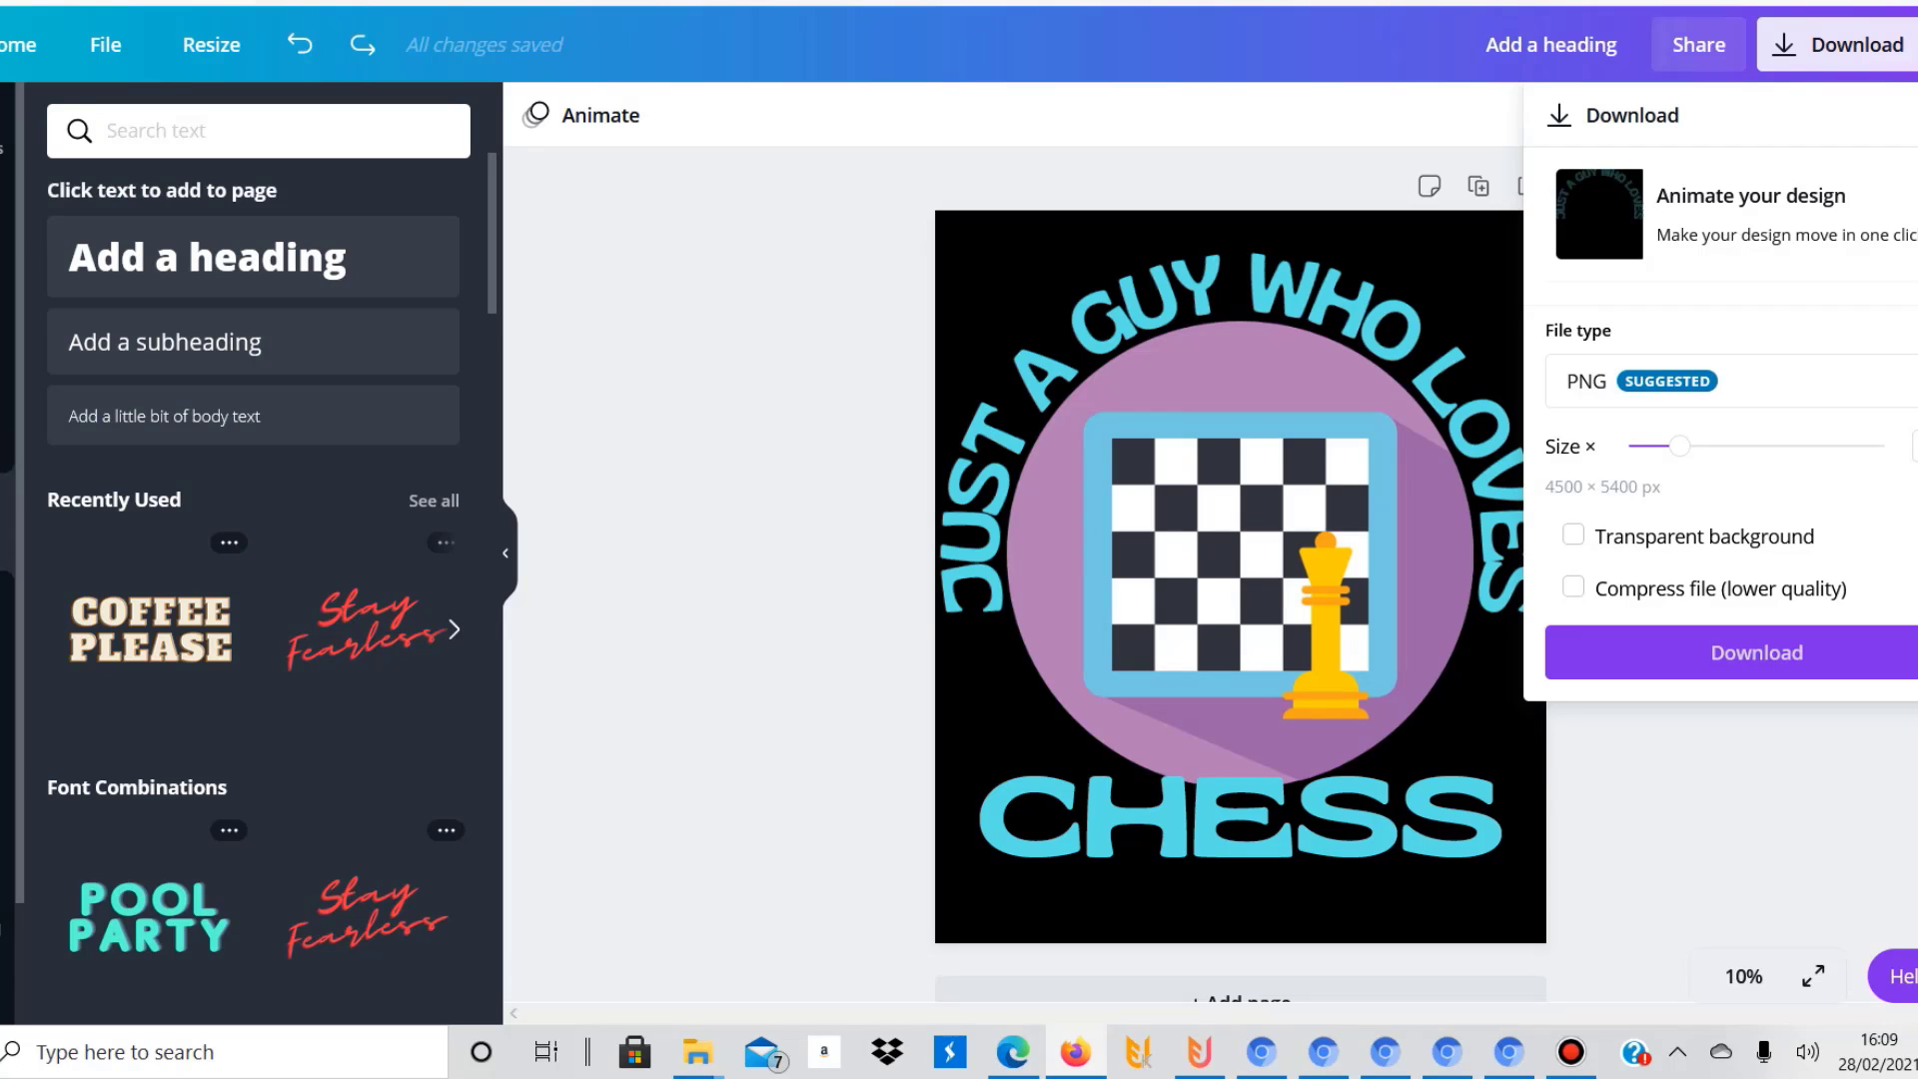
{"action": "left_click", "coordinate": [1573, 534]}
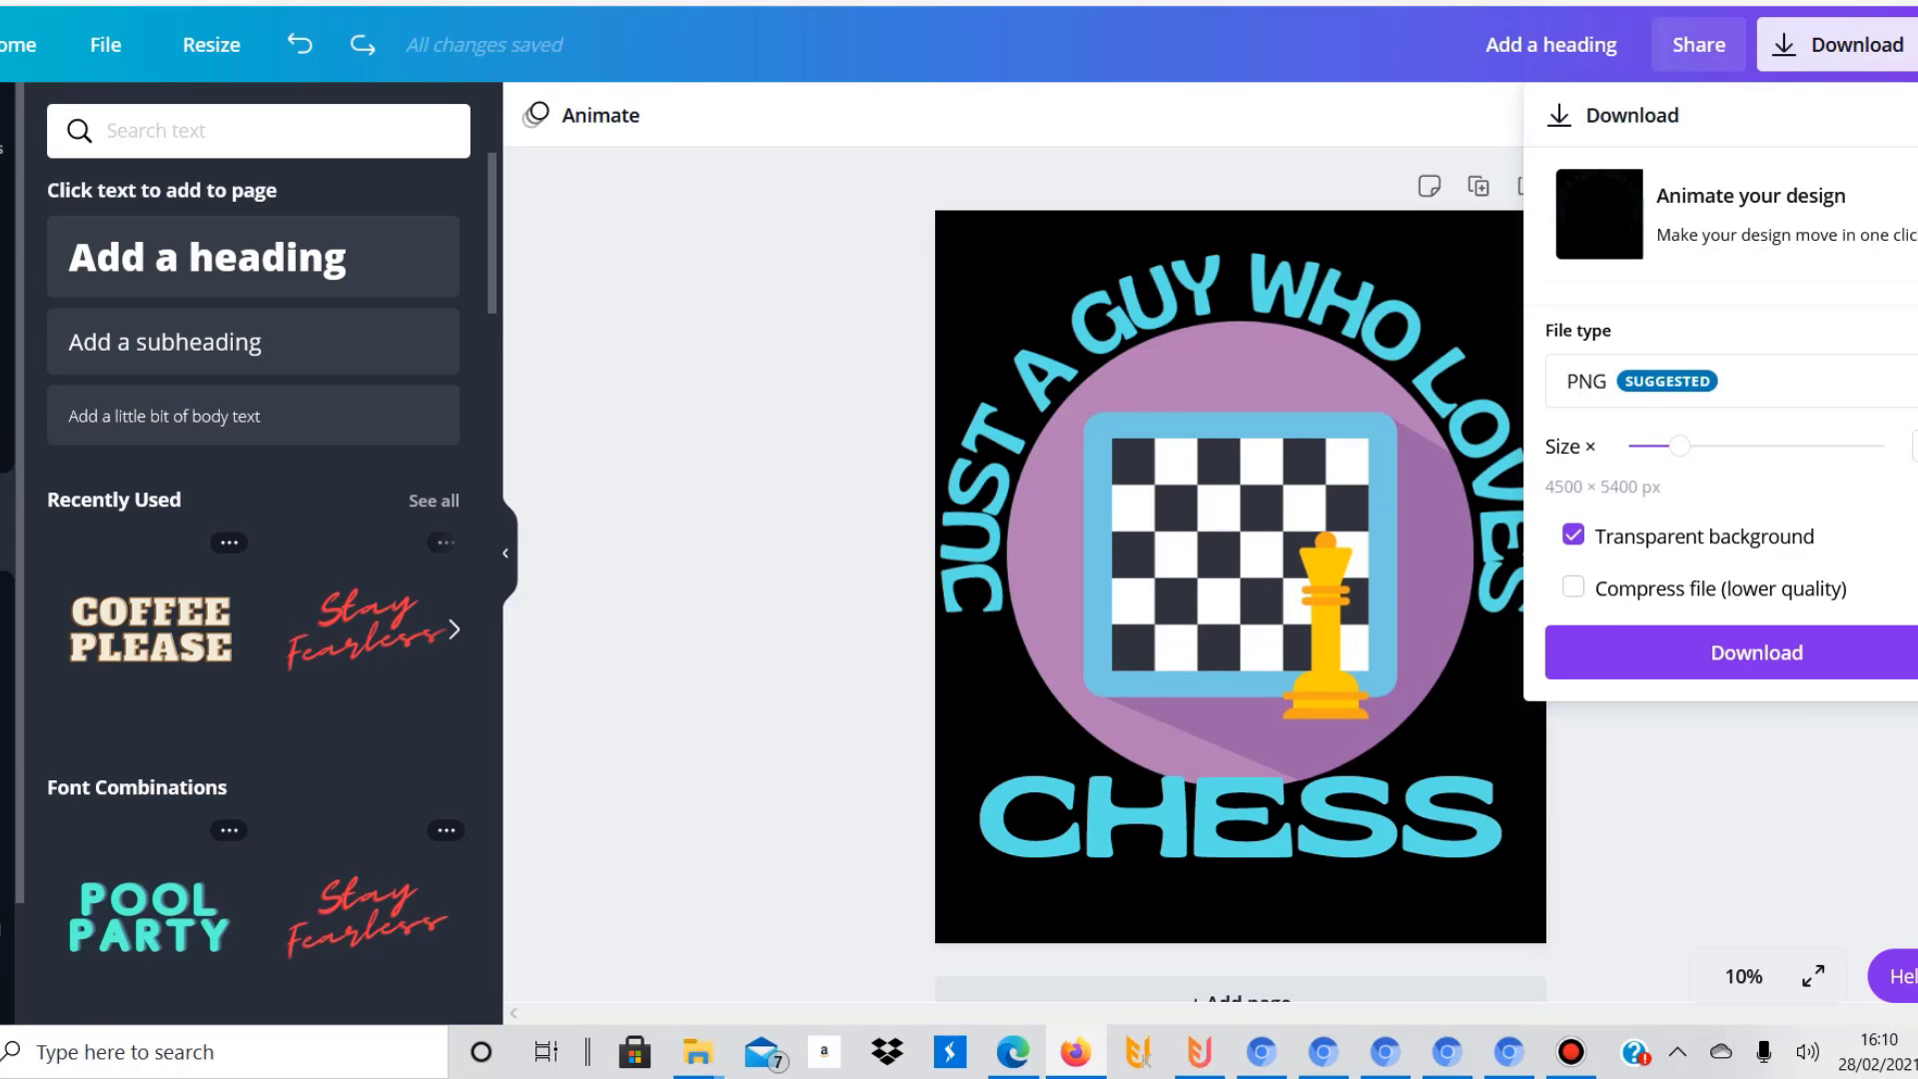
{"action": "left_click", "coordinate": [1757, 653]}
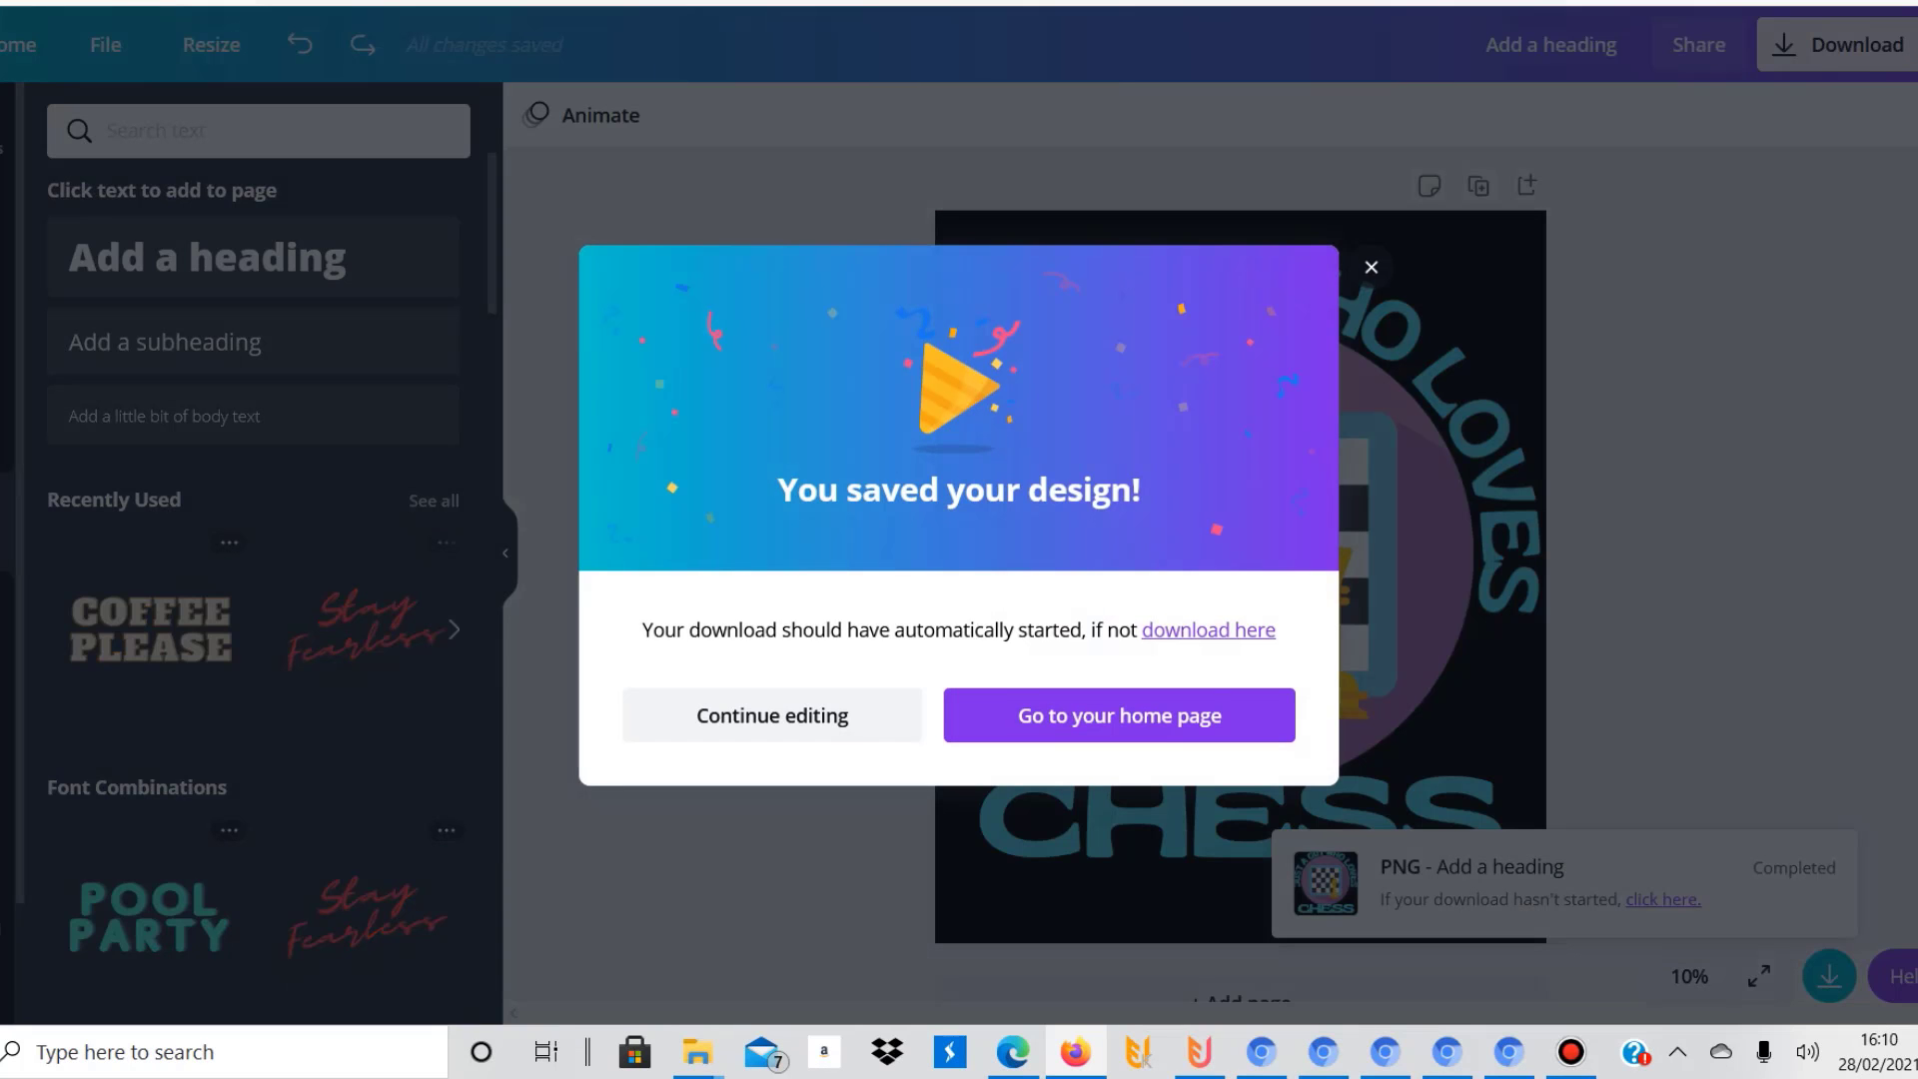
{"action": "left_click", "coordinate": [772, 715]}
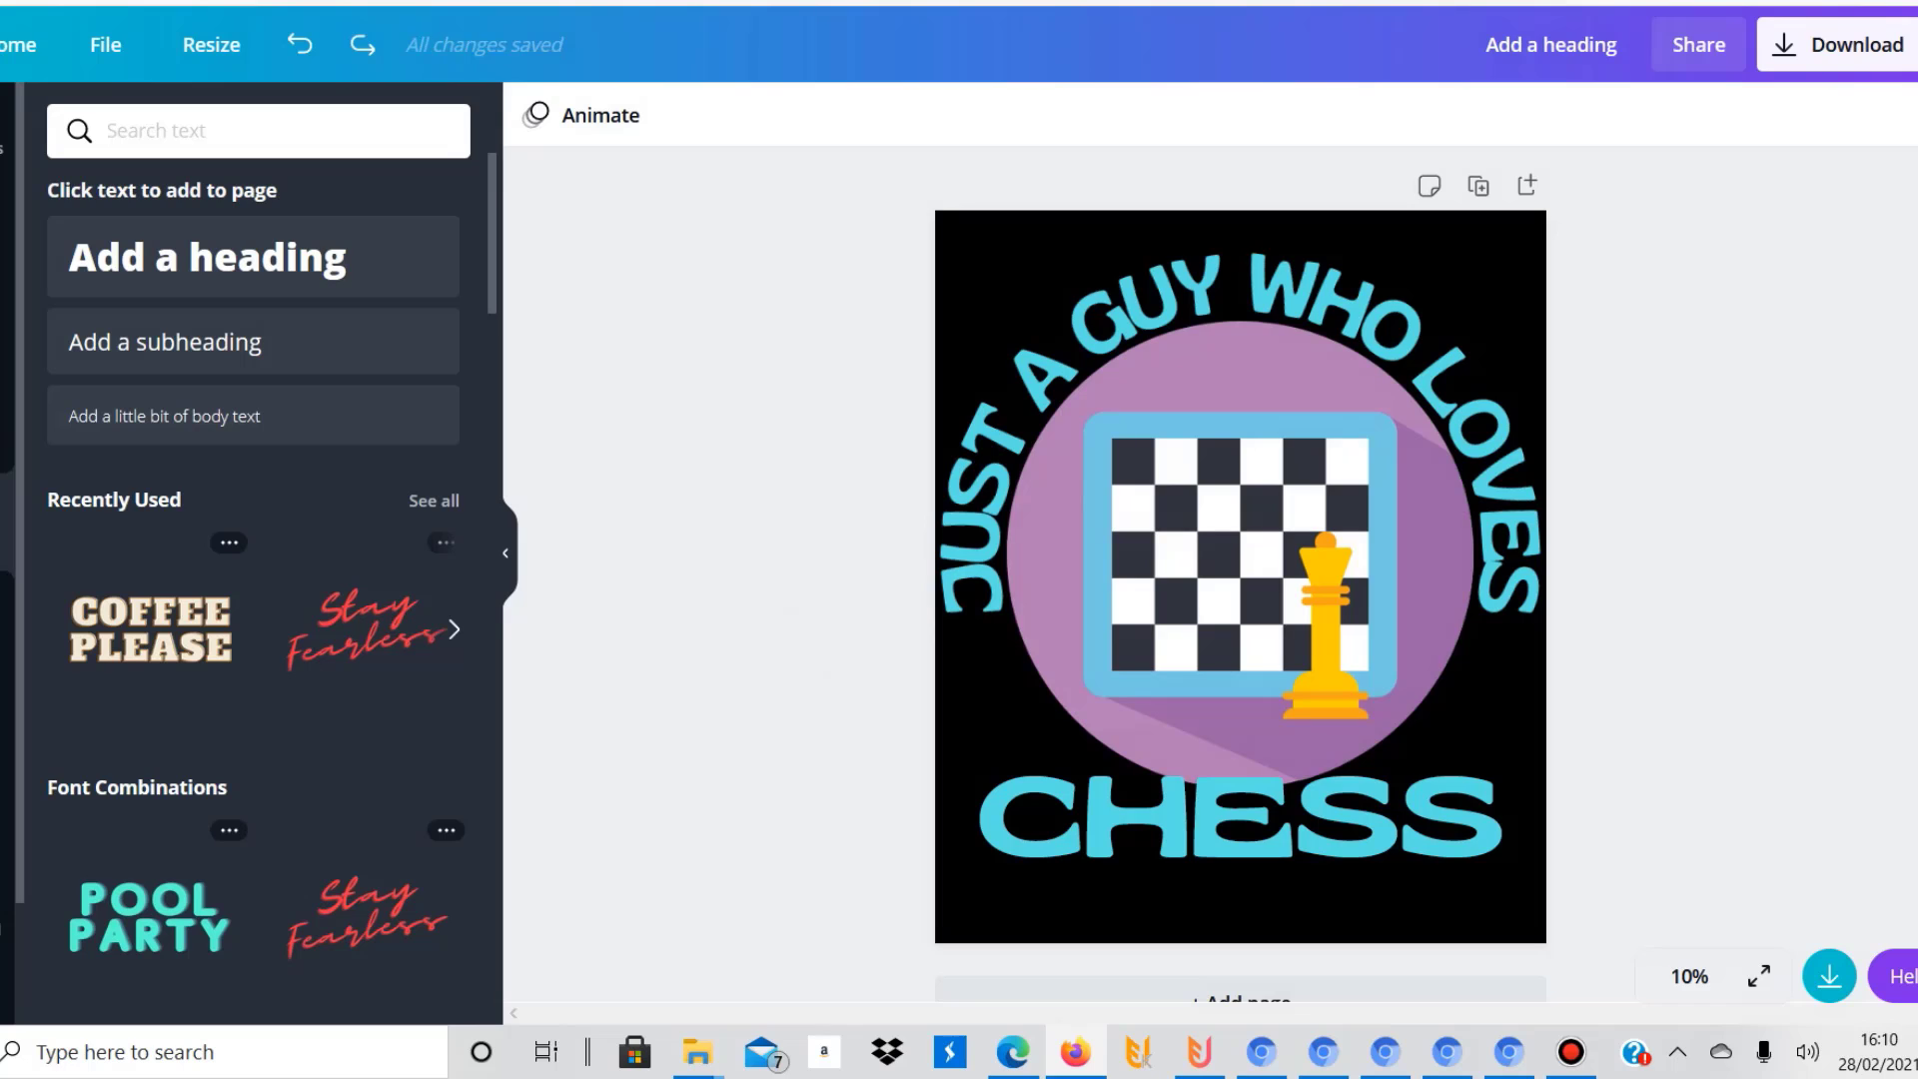
Look through the recommended sunset elements, the photos, brand styles and audio tracks, and the text font combinations
{"action": "left_click", "coordinate": [6, 425]}
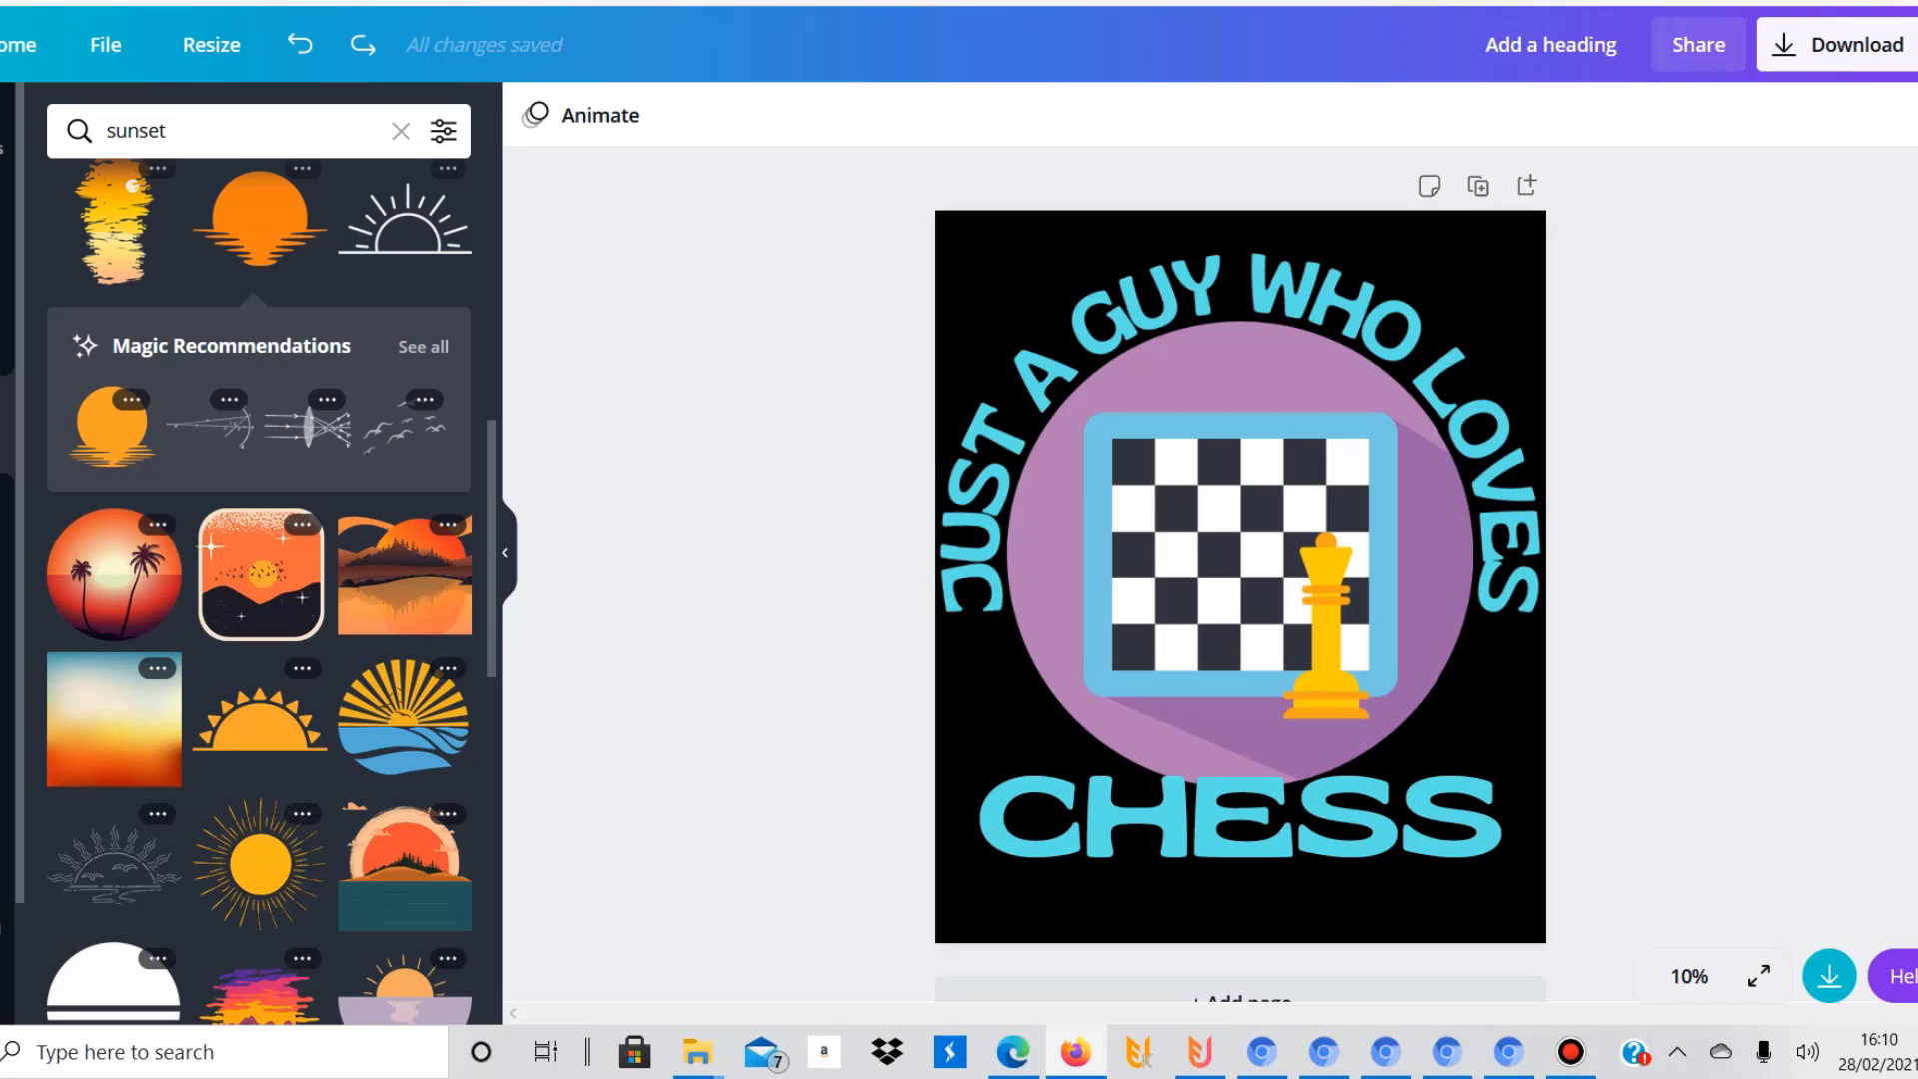
{"action": "left_click", "coordinate": [423, 345]}
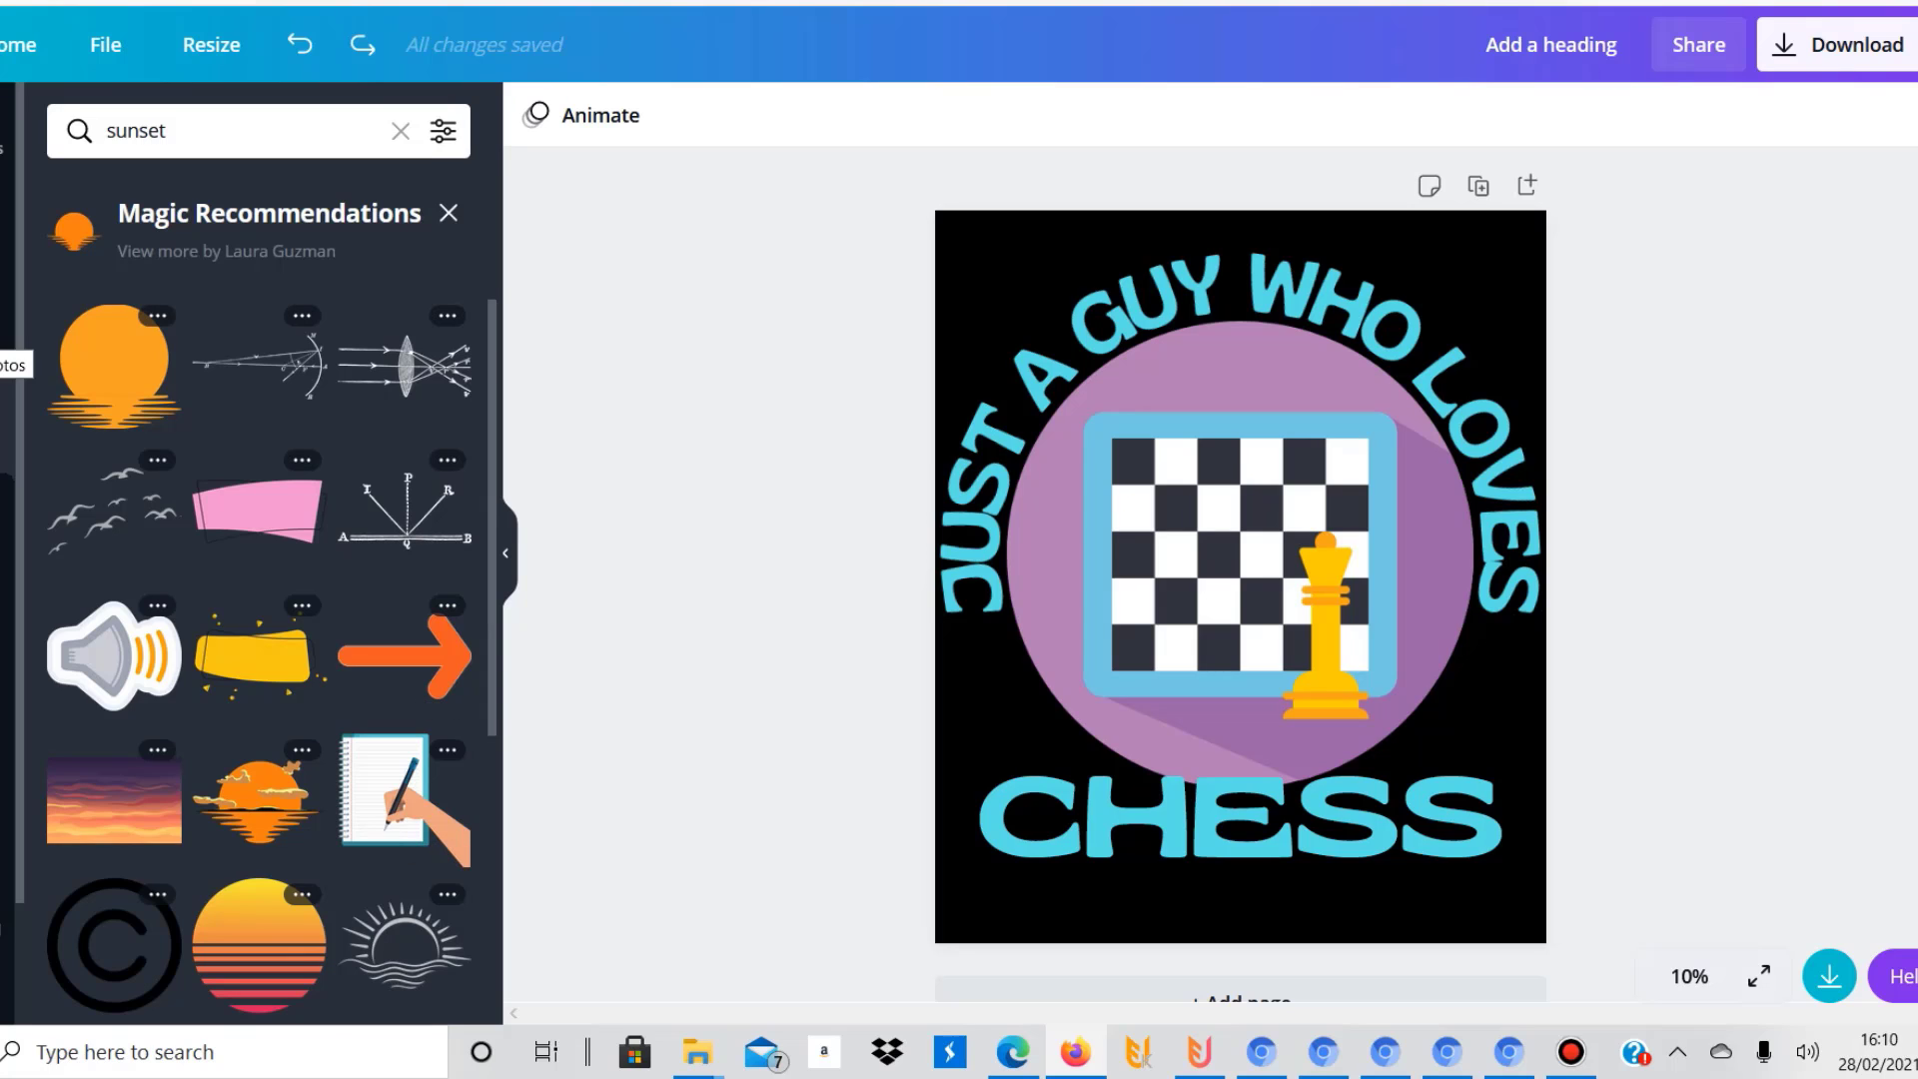
{"action": "left_click", "coordinate": [4, 328]}
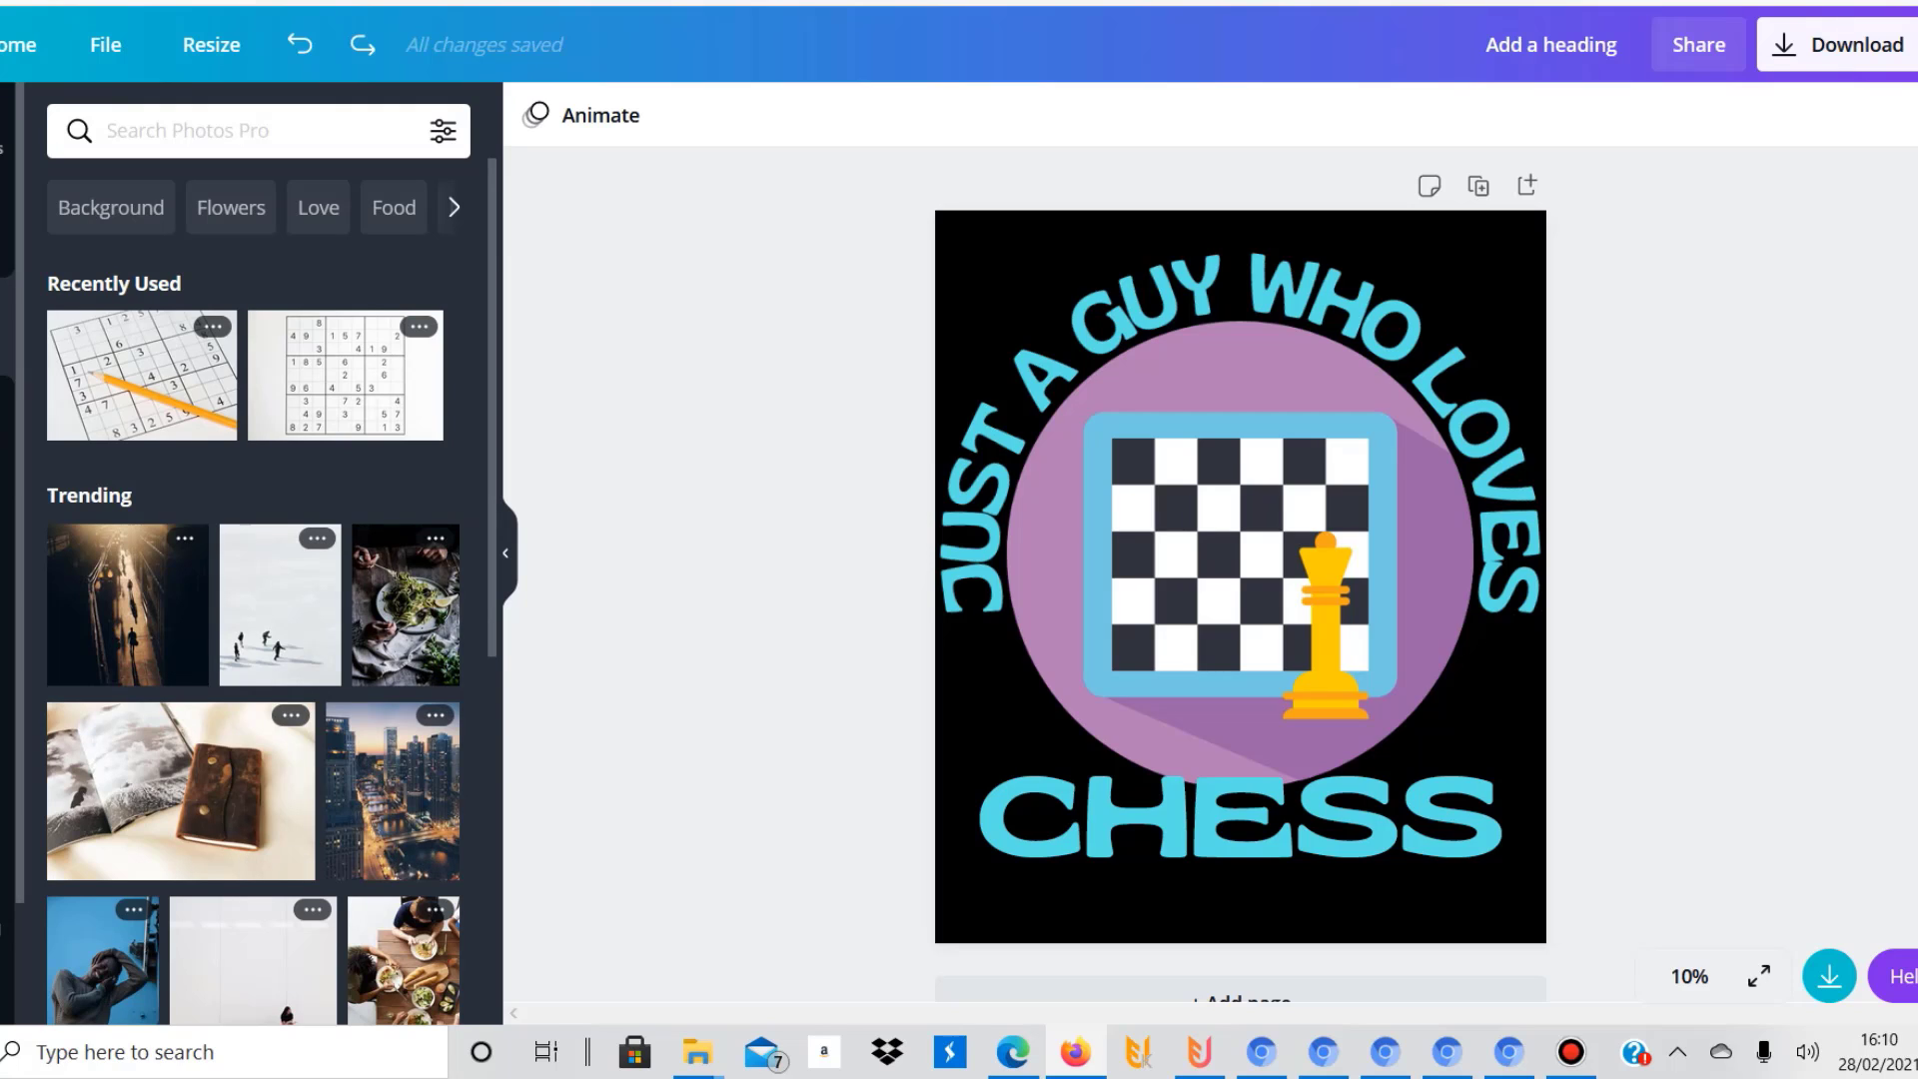
{"action": "left_click", "coordinate": [4, 620]}
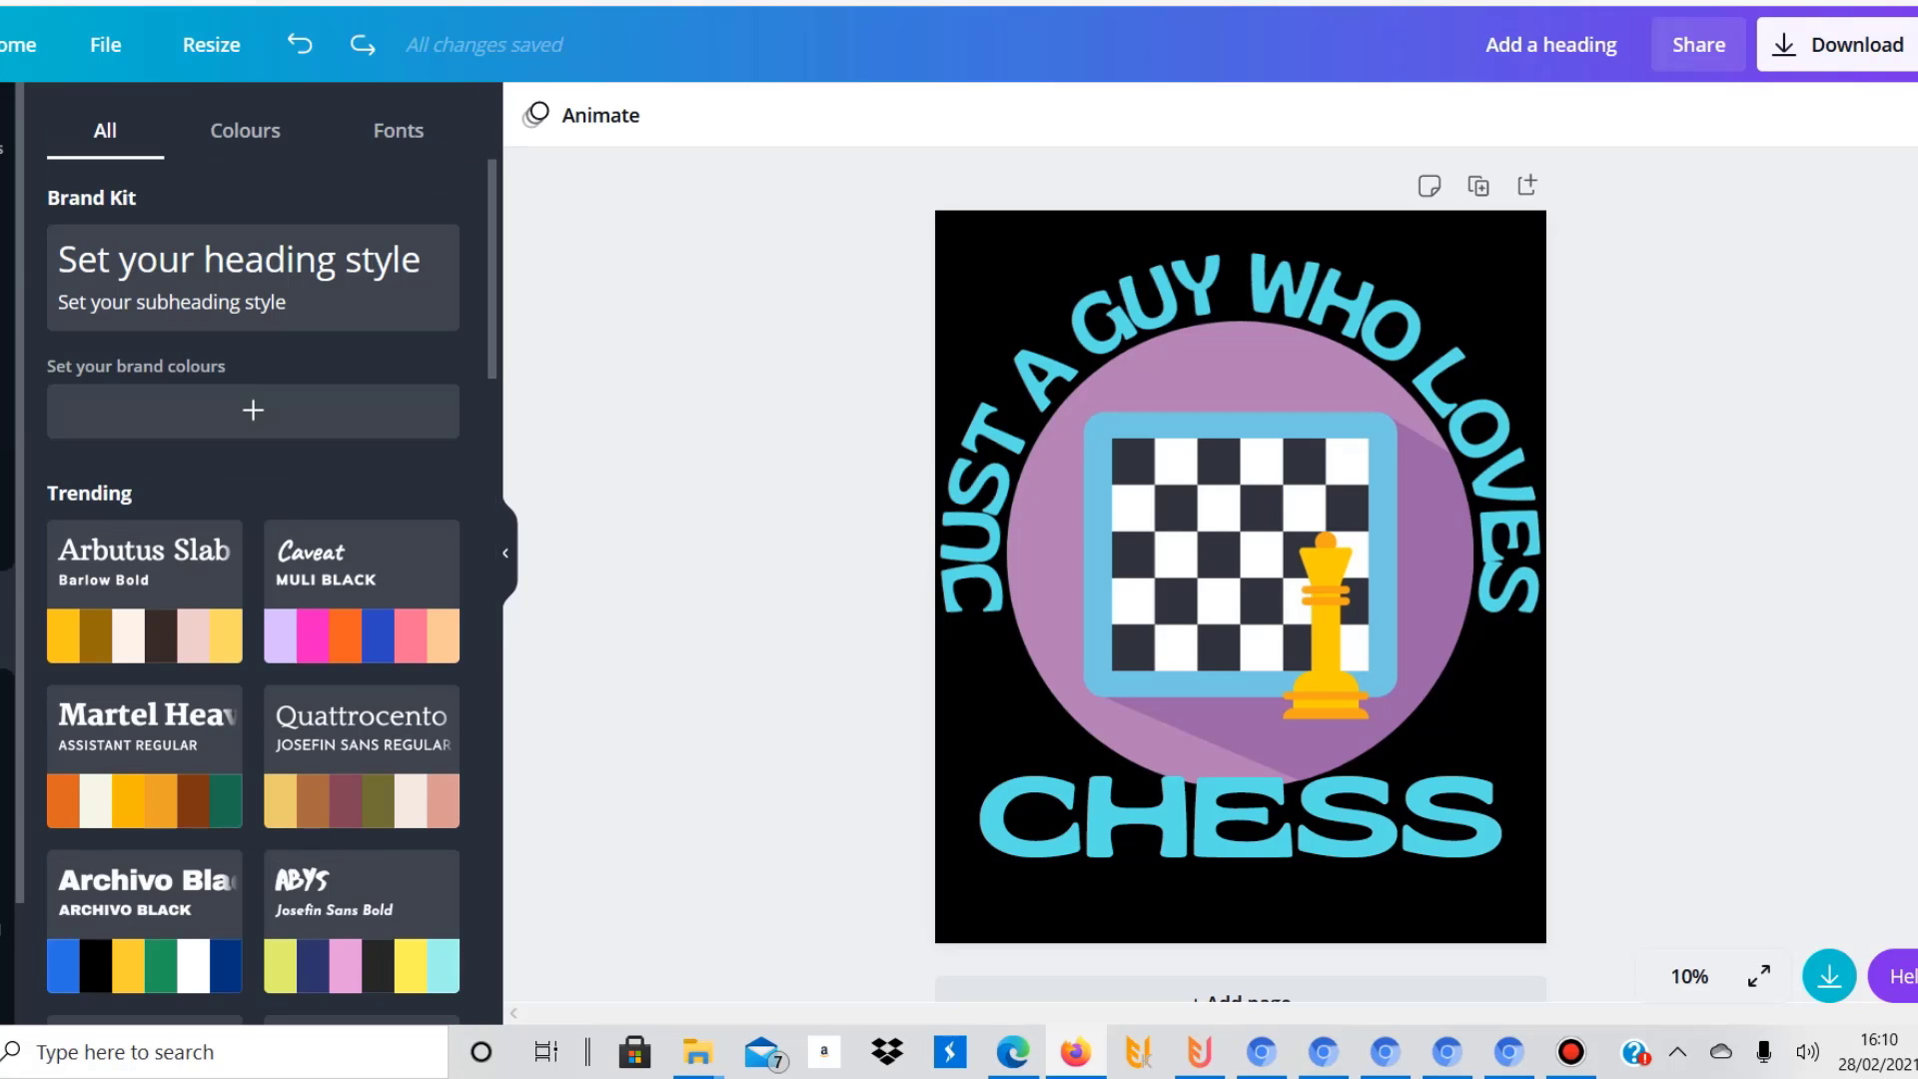
{"action": "left_click", "coordinate": [4, 718]}
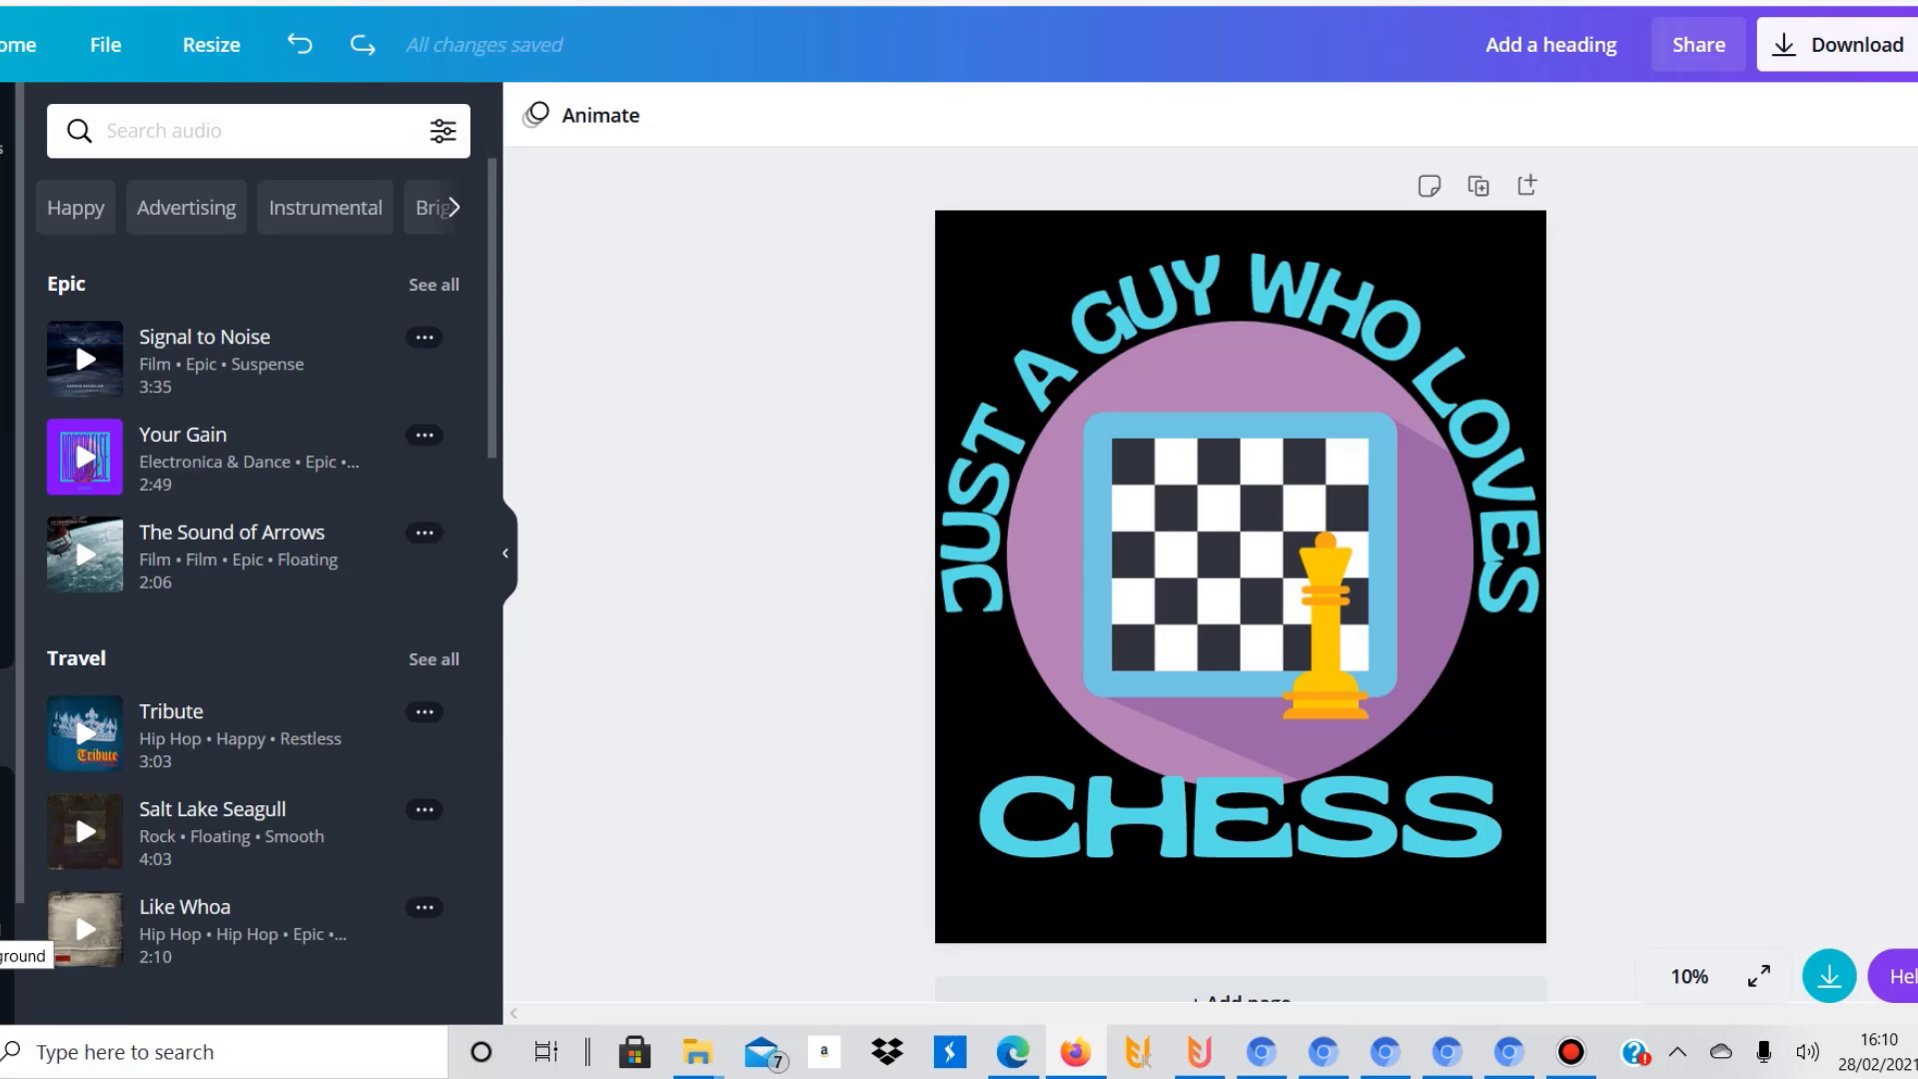
{"action": "left_click", "coordinate": [4, 522]}
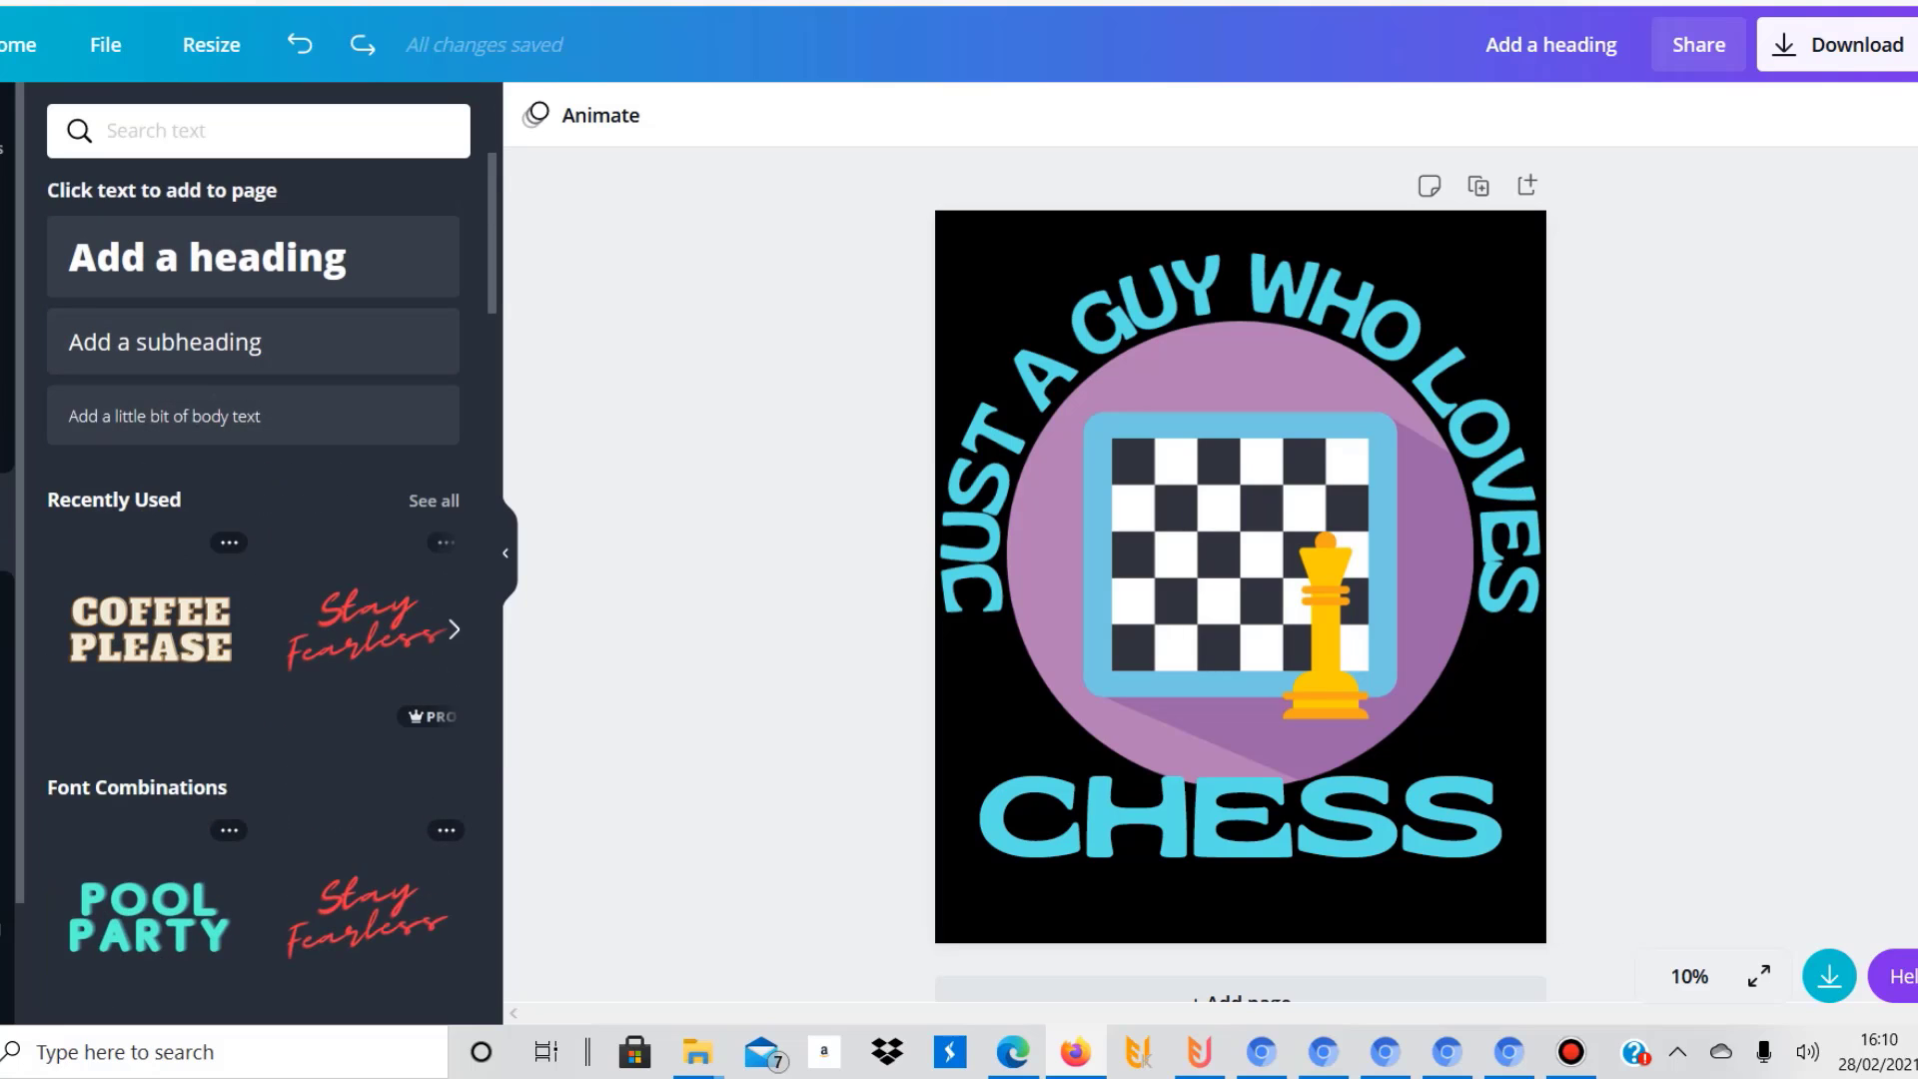
{"action": "scroll", "coordinate": [258, 589], "scroll_direction": "down", "scroll_amount": 10}
{"action": "scroll", "coordinate": [257, 590], "scroll_direction": "down", "scroll_amount": 2}
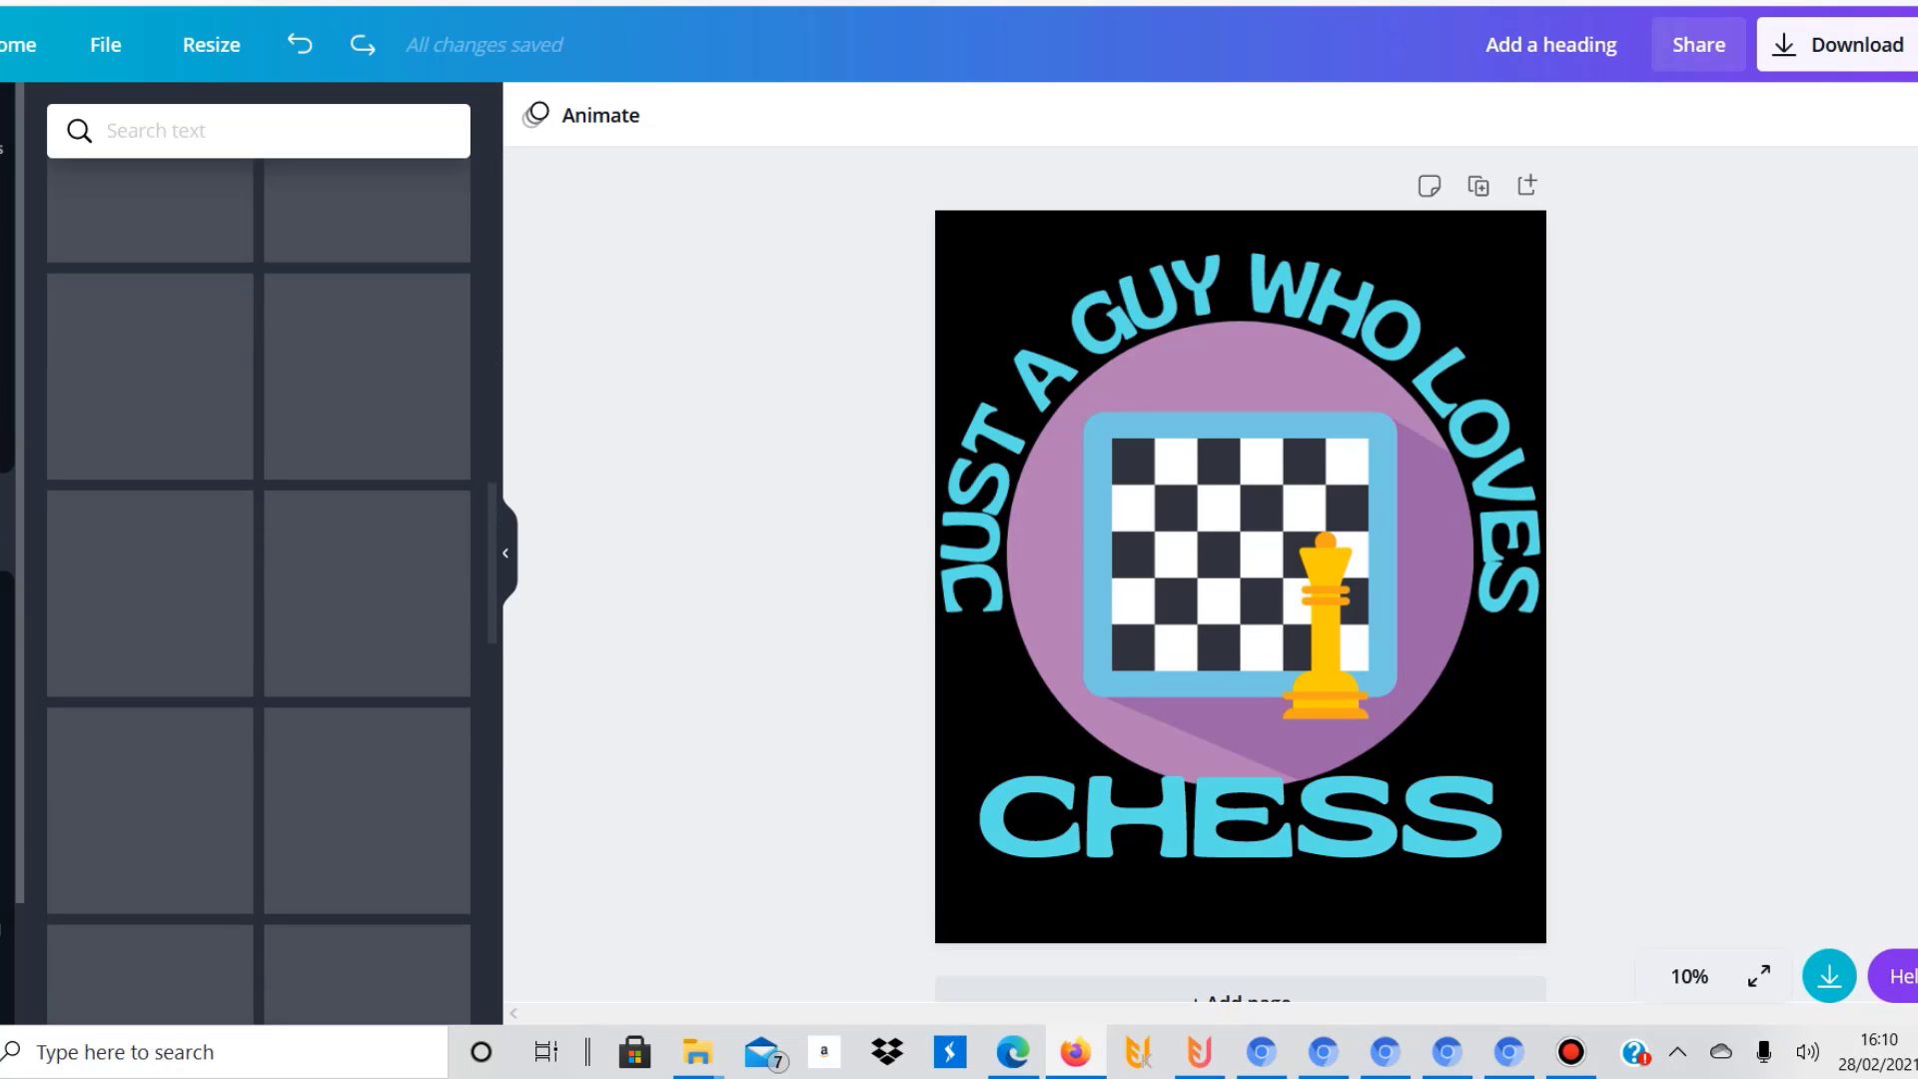
{"action": "scroll", "coordinate": [258, 590], "scroll_direction": "down", "scroll_amount": 8}
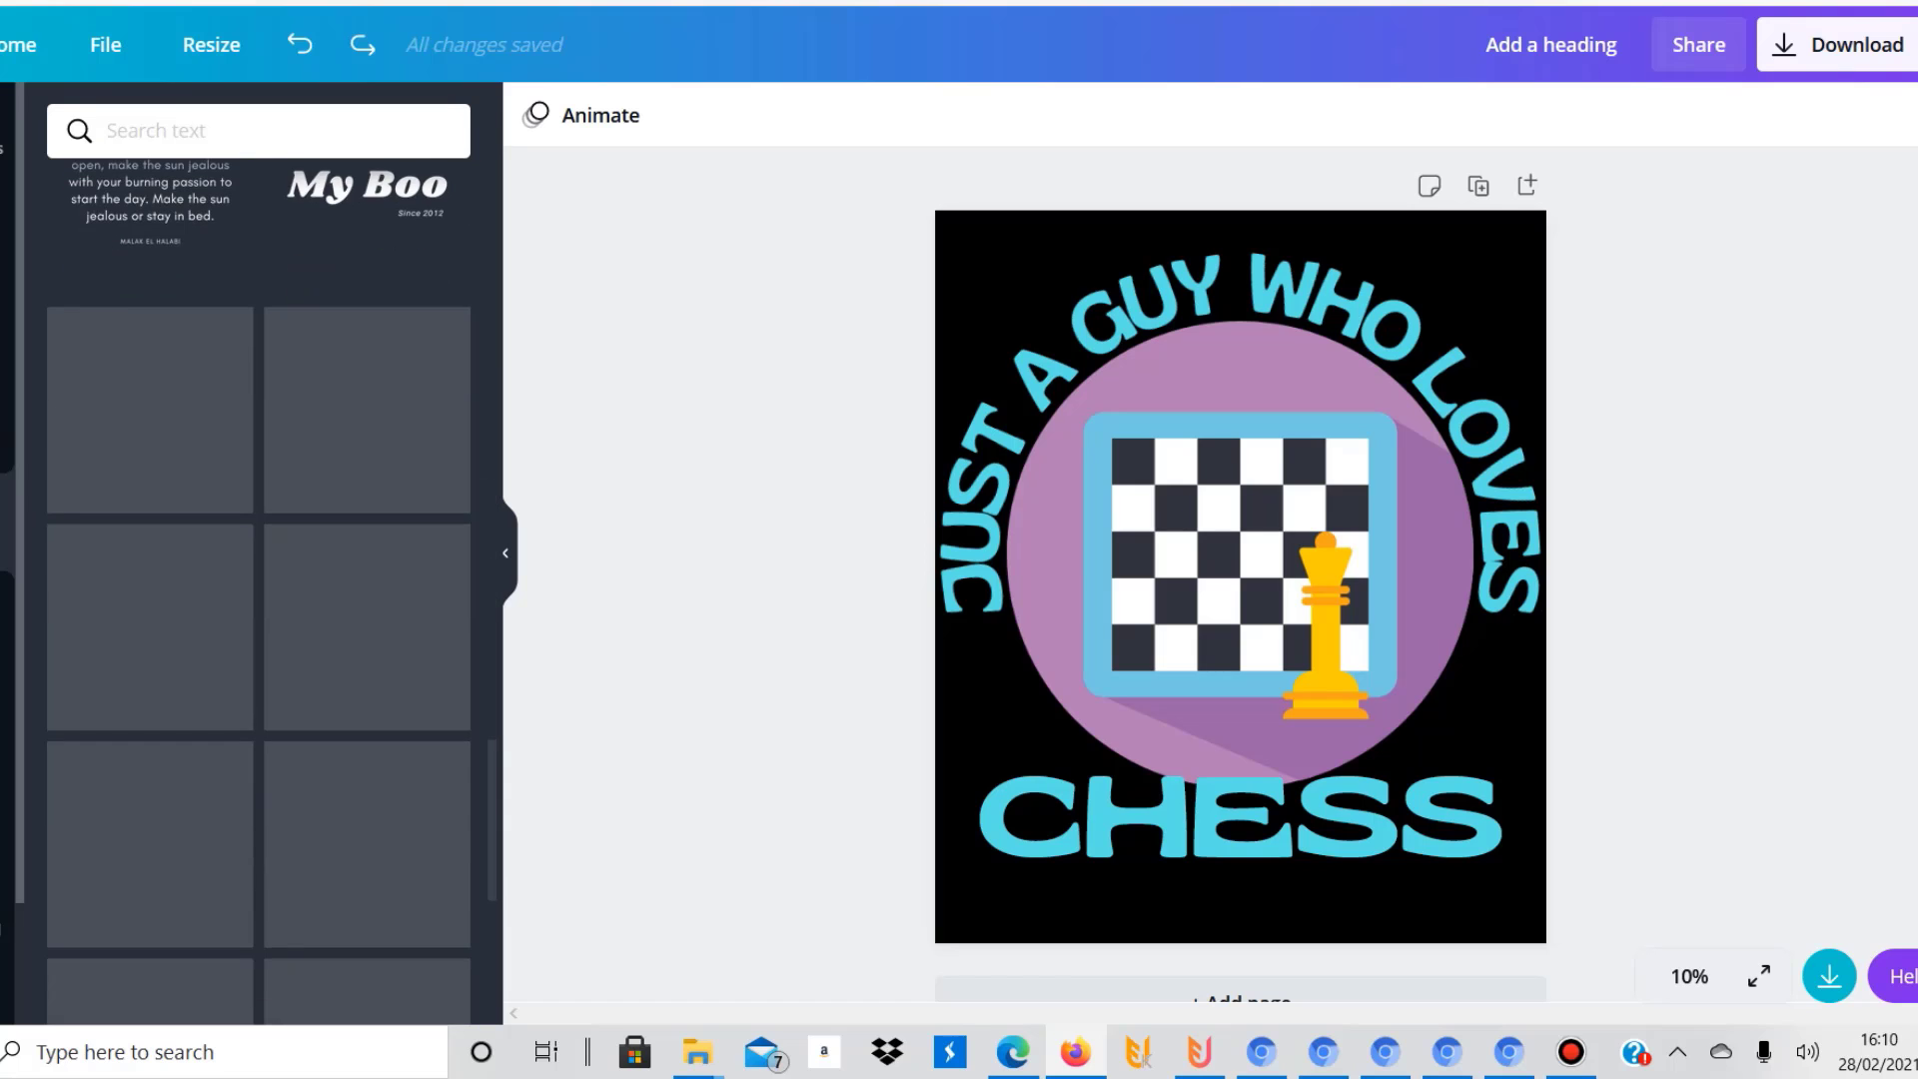
{"action": "scroll", "coordinate": [258, 590], "scroll_direction": "up", "scroll_amount": 20}
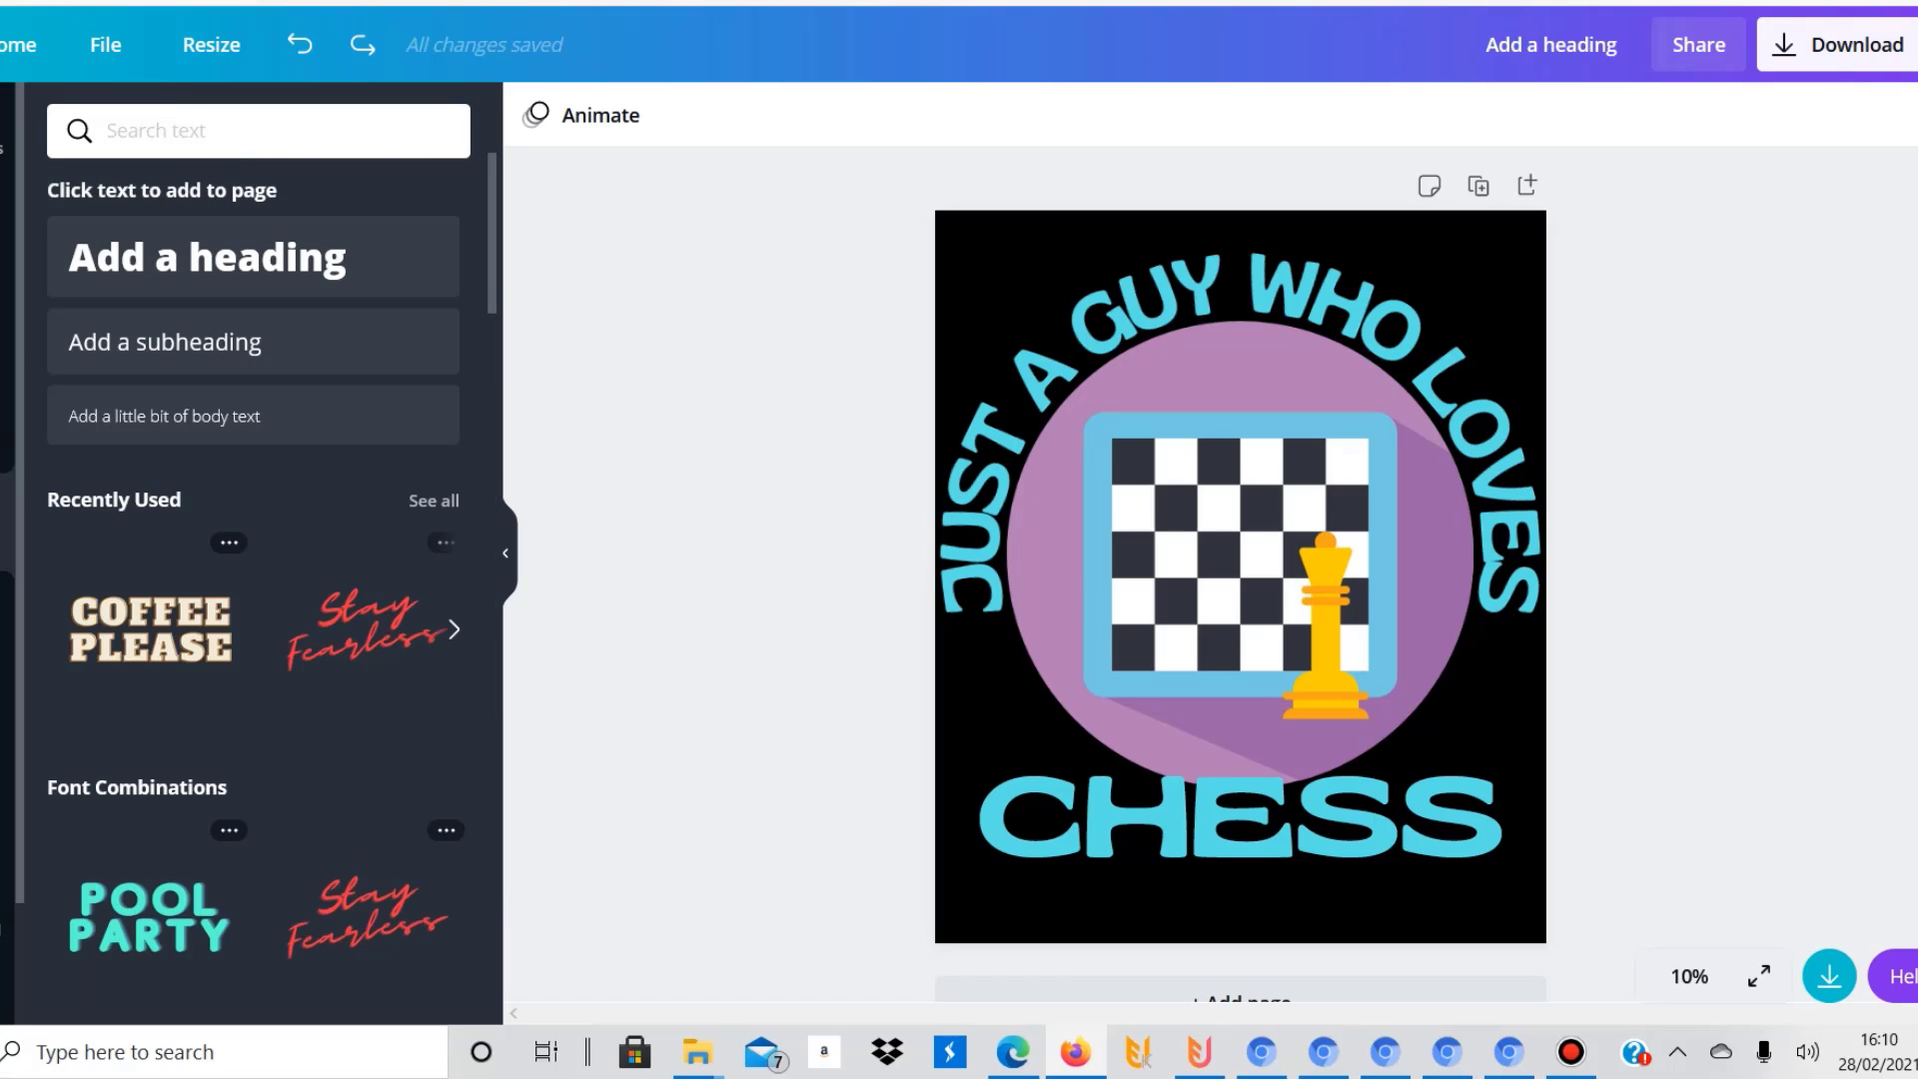
Clear the "sunset" element search, browse the element categories, and show the full collection of grids
{"action": "left_click", "coordinate": [5, 425]}
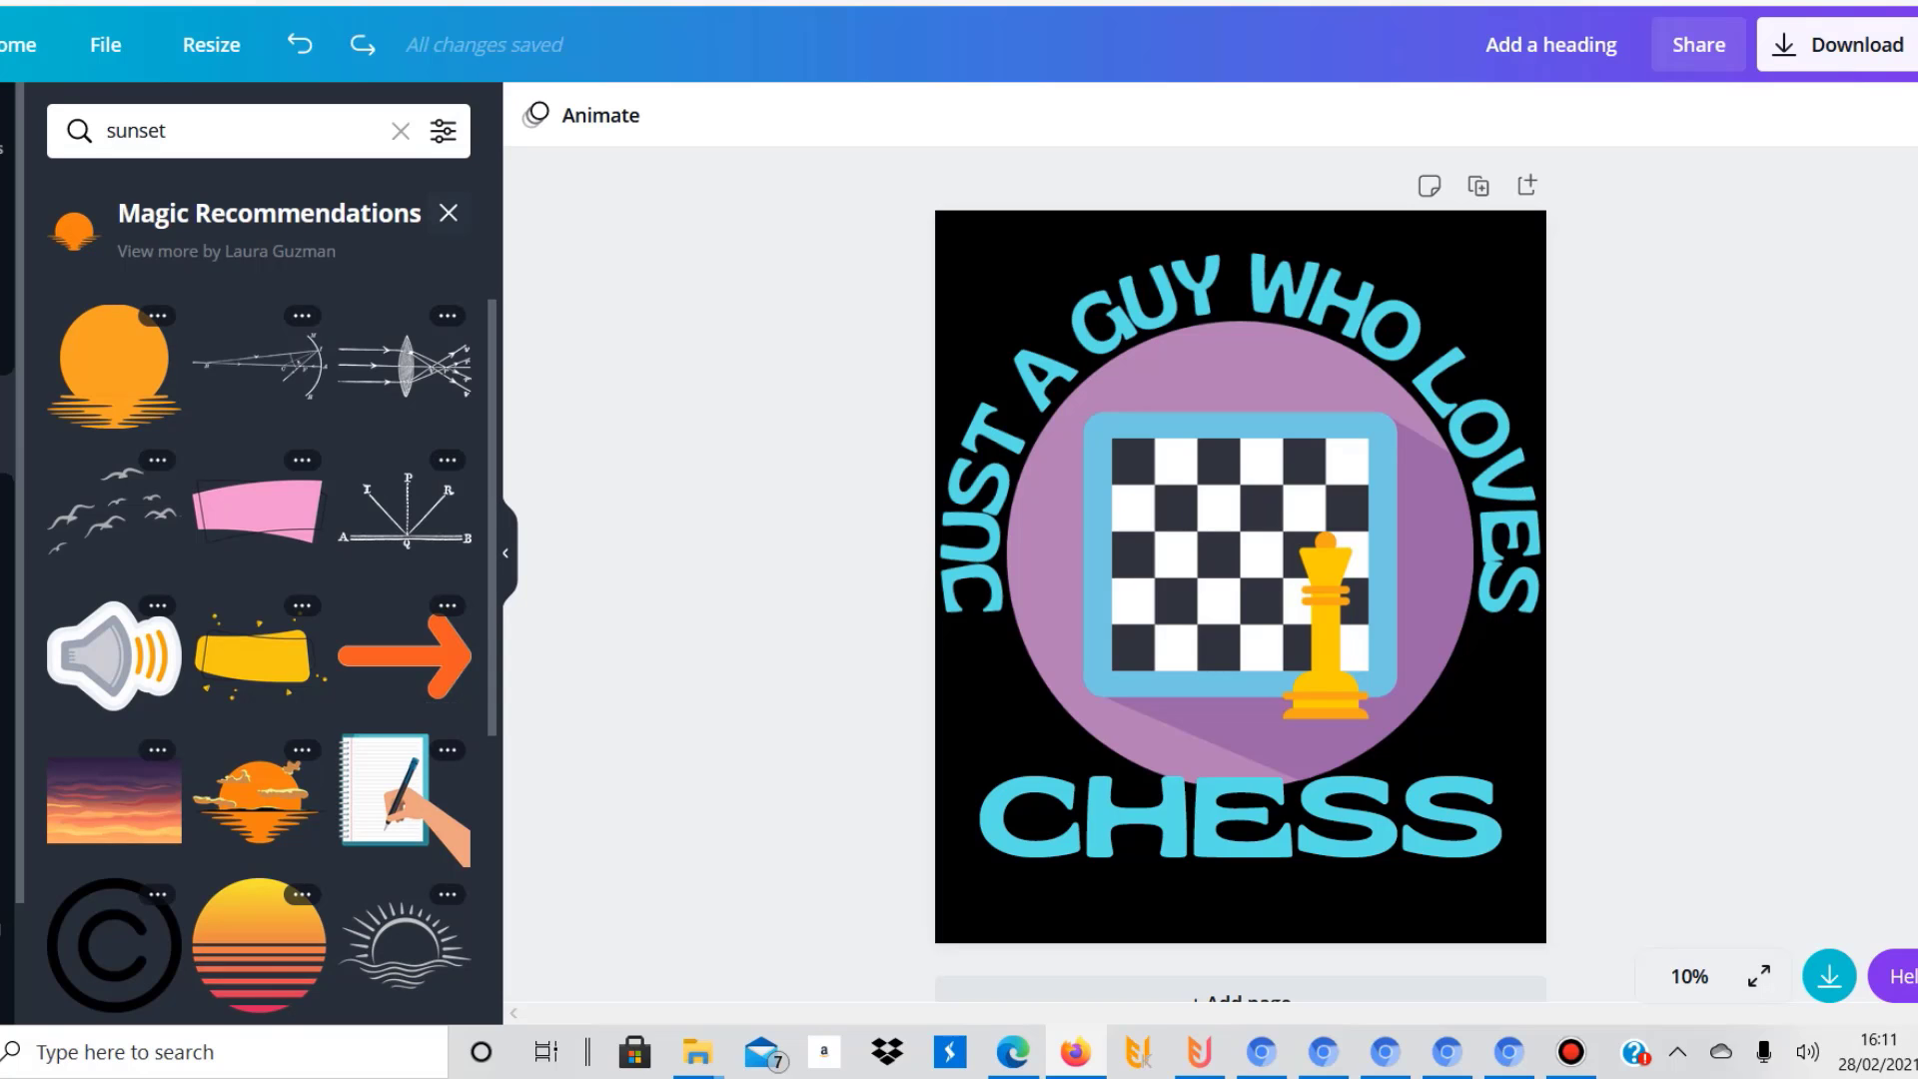
{"action": "left_click", "coordinate": [400, 131]}
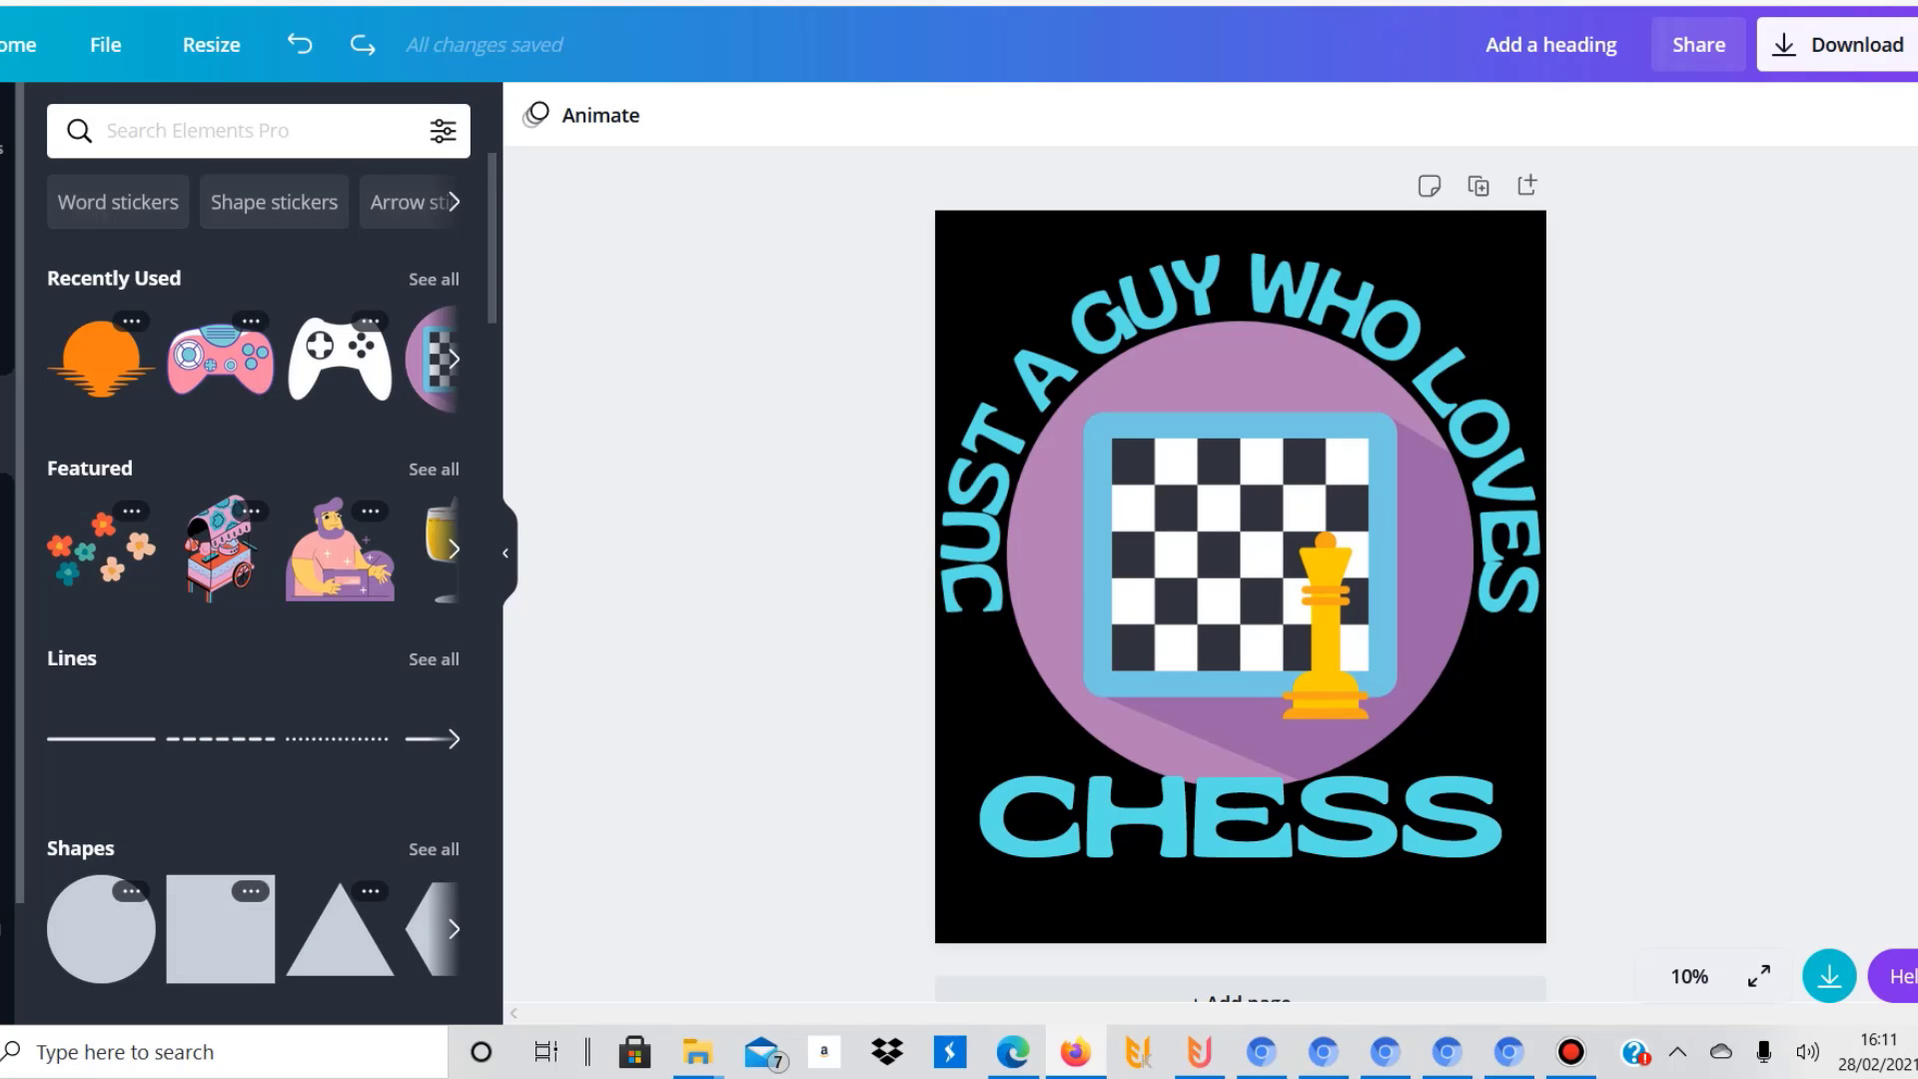
{"action": "scroll", "coordinate": [250, 590], "scroll_direction": "down", "scroll_amount": 4}
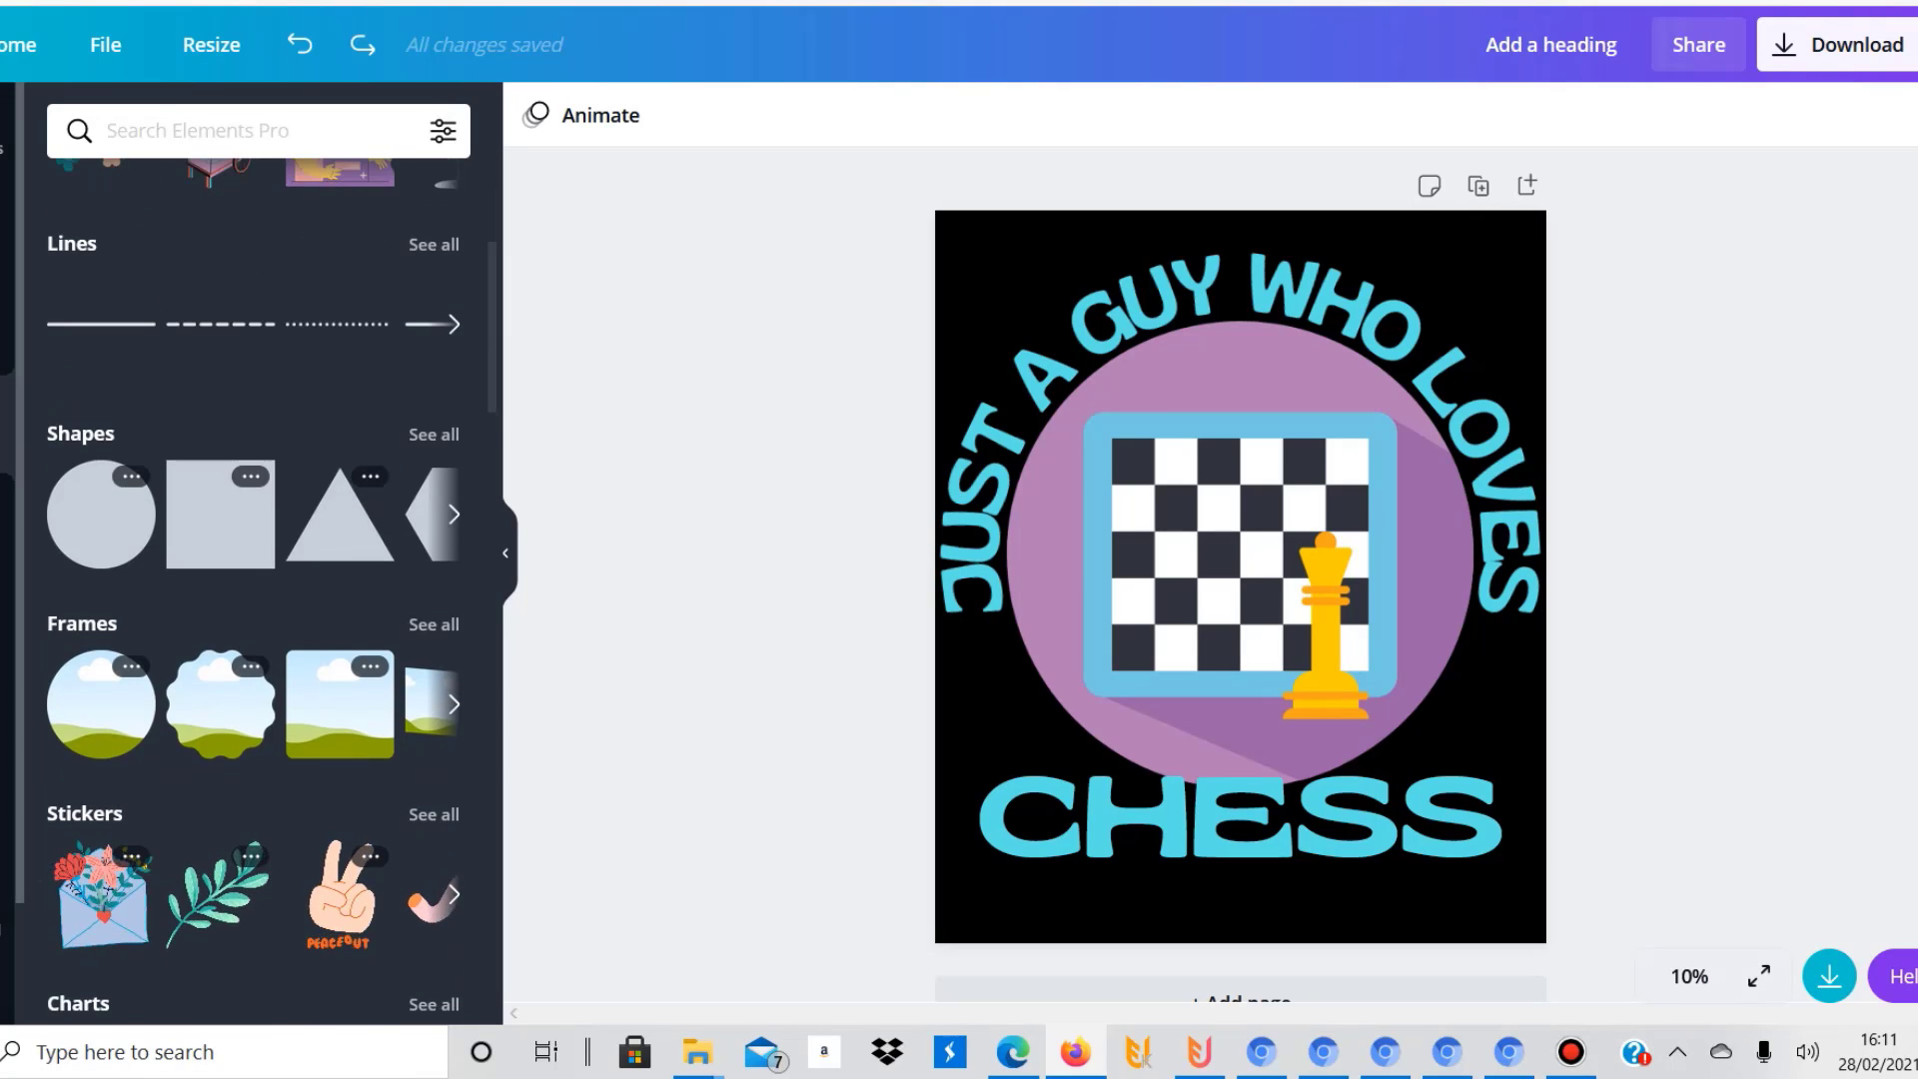
{"action": "scroll", "coordinate": [220, 404], "scroll_direction": "down", "scroll_amount": 1}
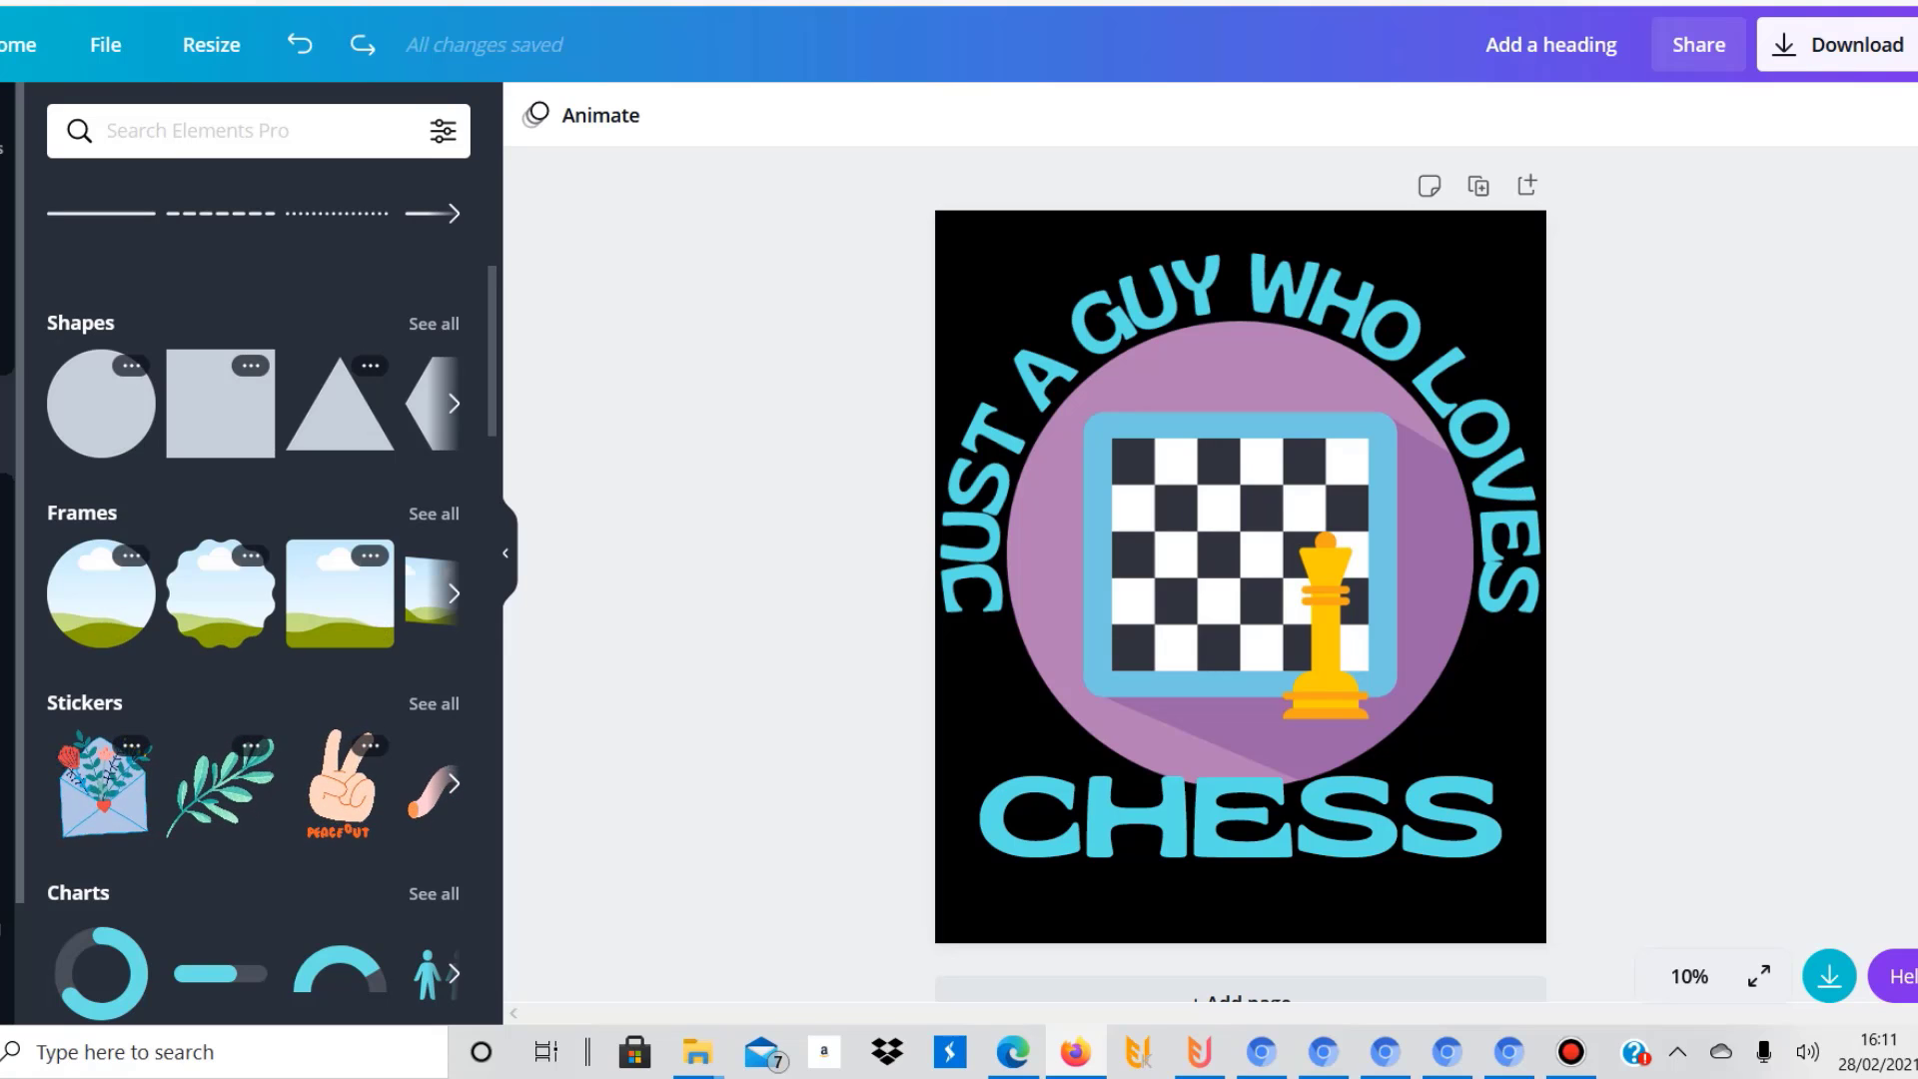
{"action": "scroll", "coordinate": [250, 600], "scroll_direction": "down", "scroll_amount": 4}
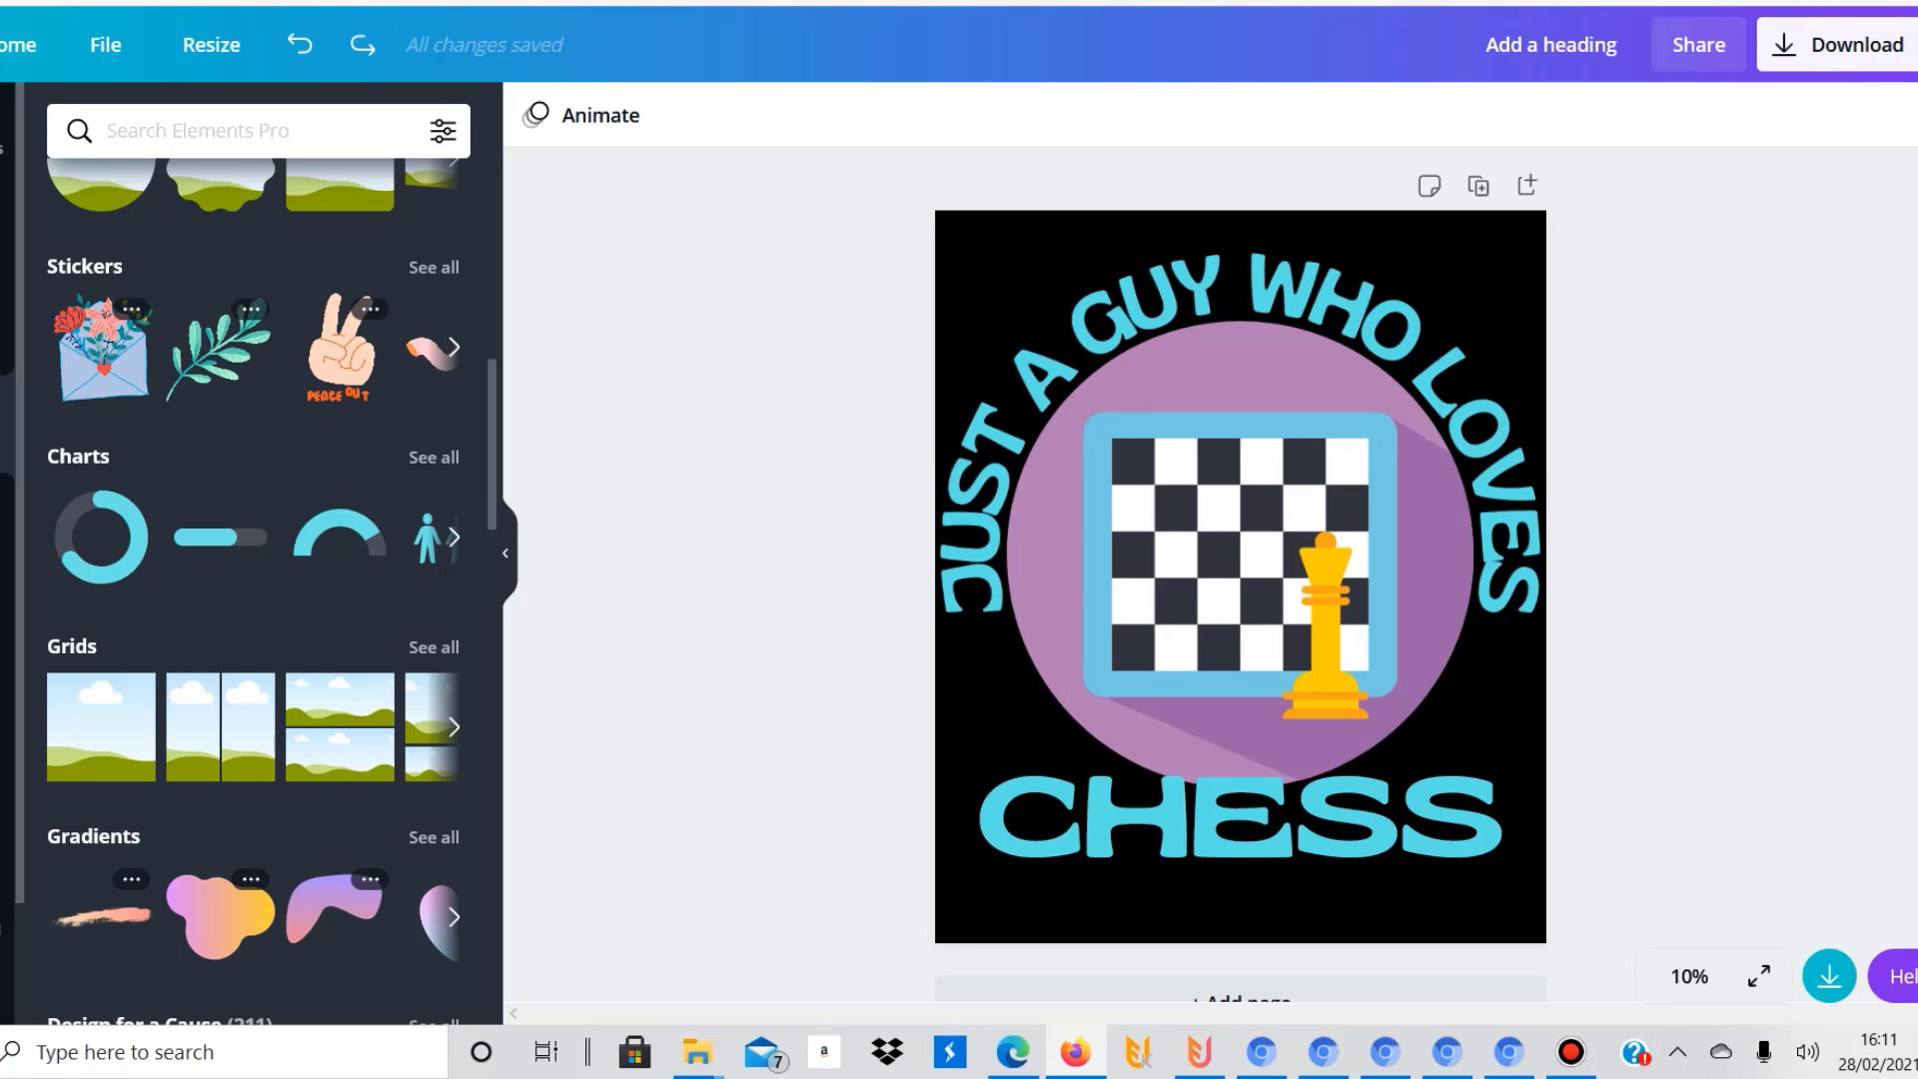
{"action": "scroll", "coordinate": [250, 589], "scroll_direction": "down", "scroll_amount": 3}
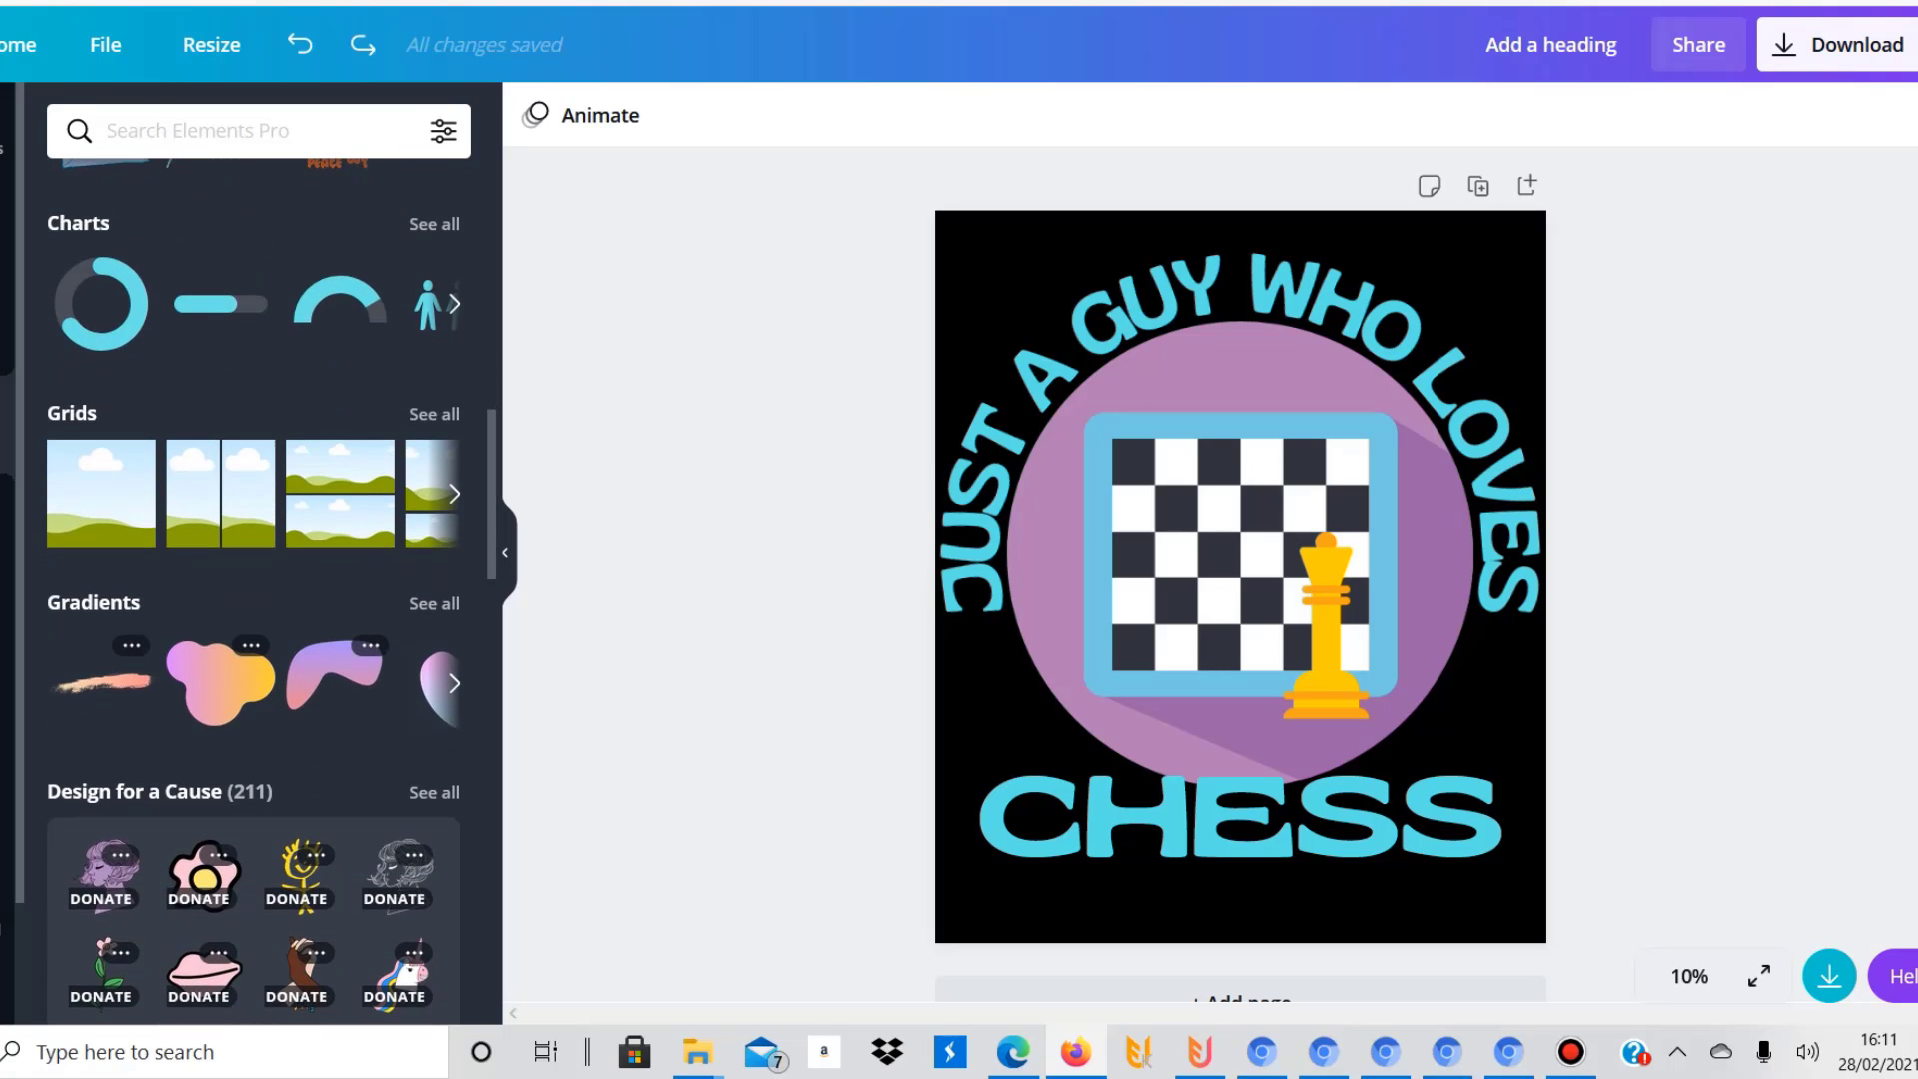
{"action": "left_click", "coordinate": [434, 414]}
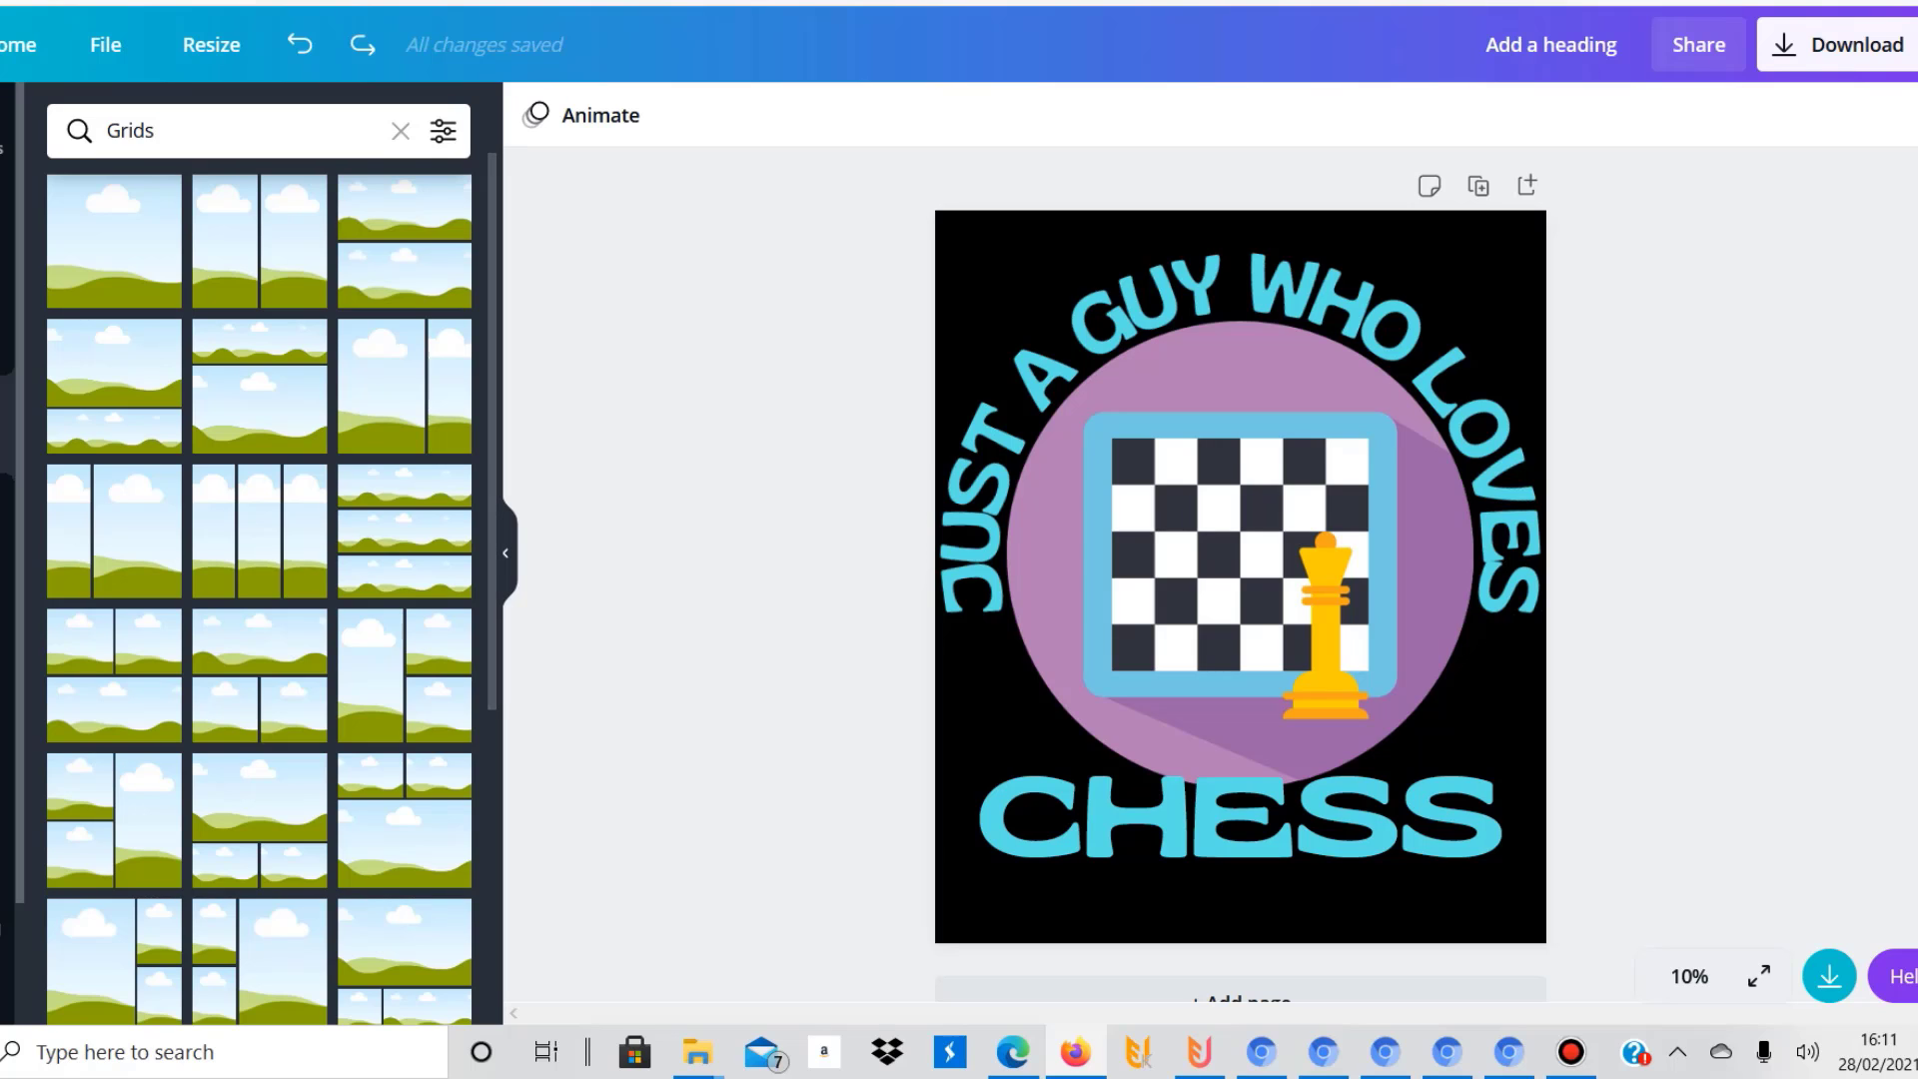
Find a four-by-four grid in the full grids collection and add it across the whole page
{"action": "scroll", "coordinate": [259, 590], "scroll_direction": "down", "scroll_amount": 10}
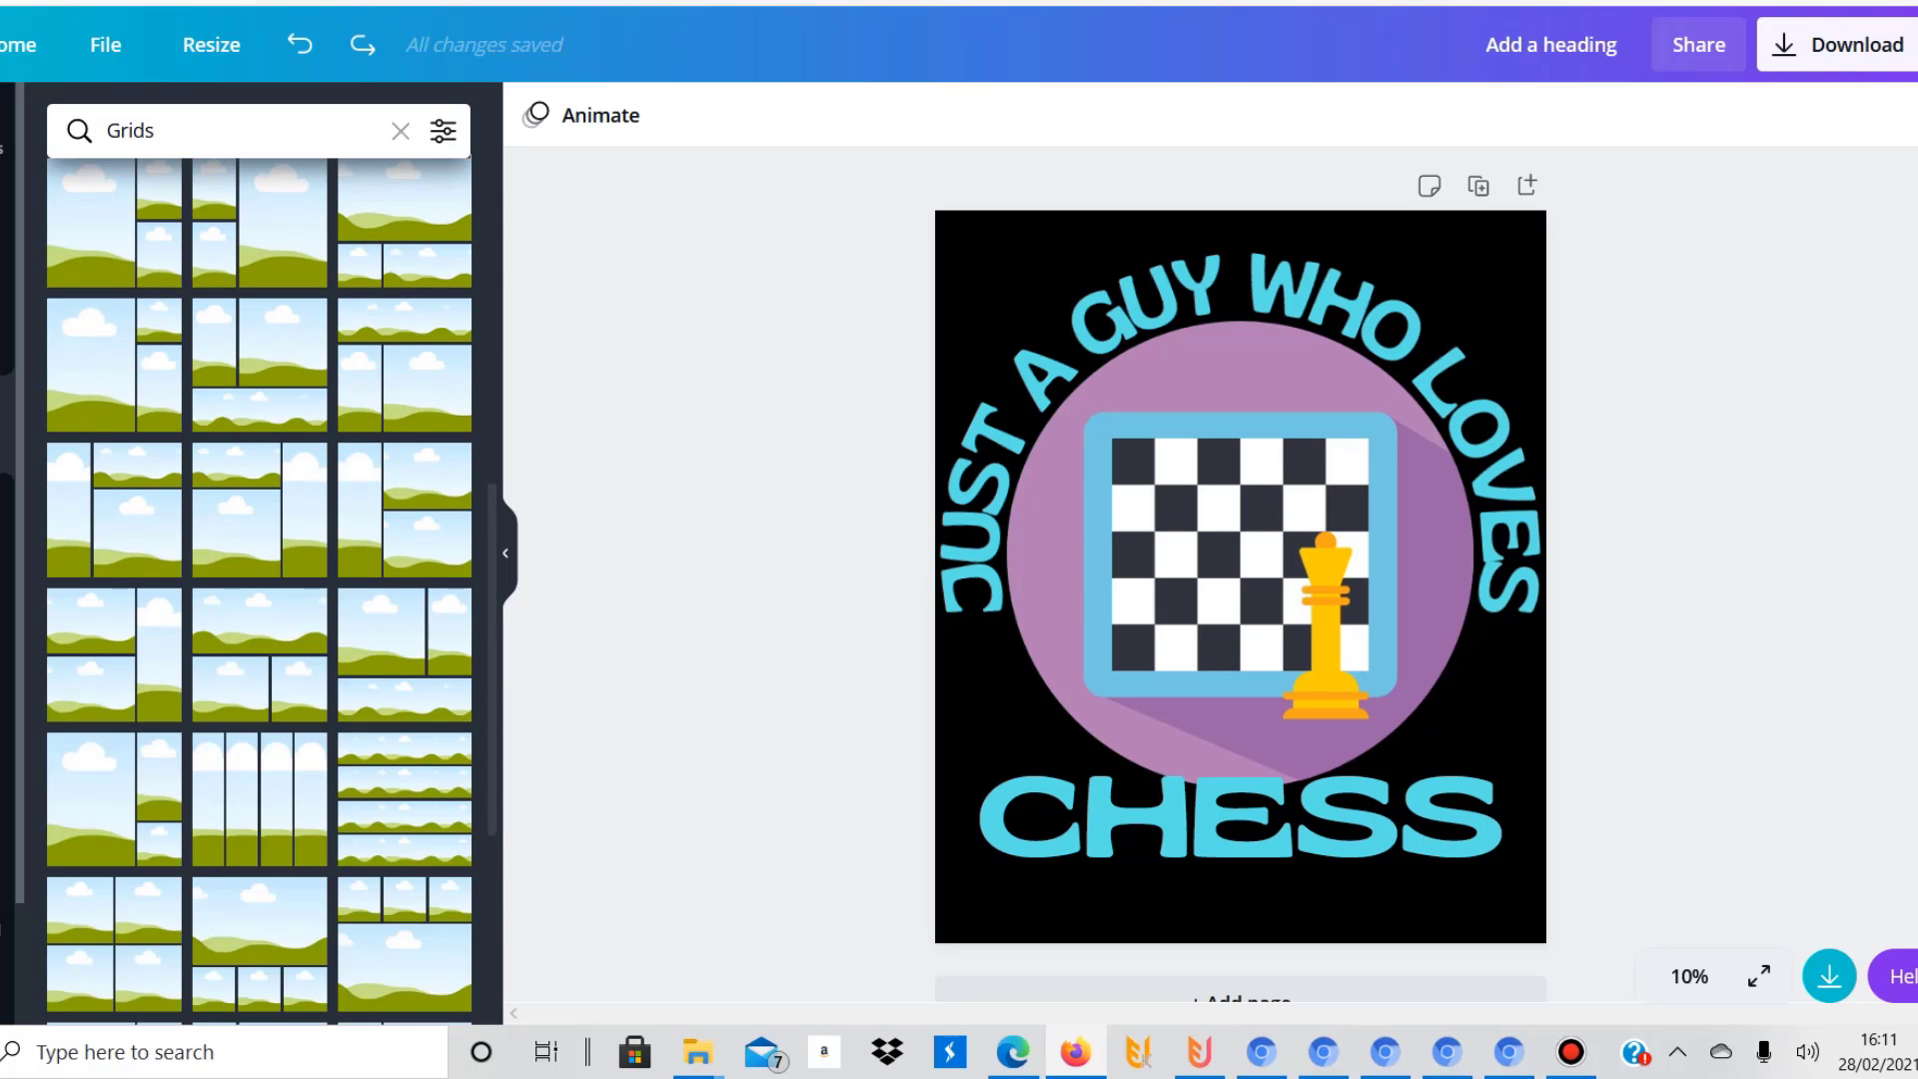
{"action": "scroll", "coordinate": [259, 590], "scroll_direction": "down", "scroll_amount": 4}
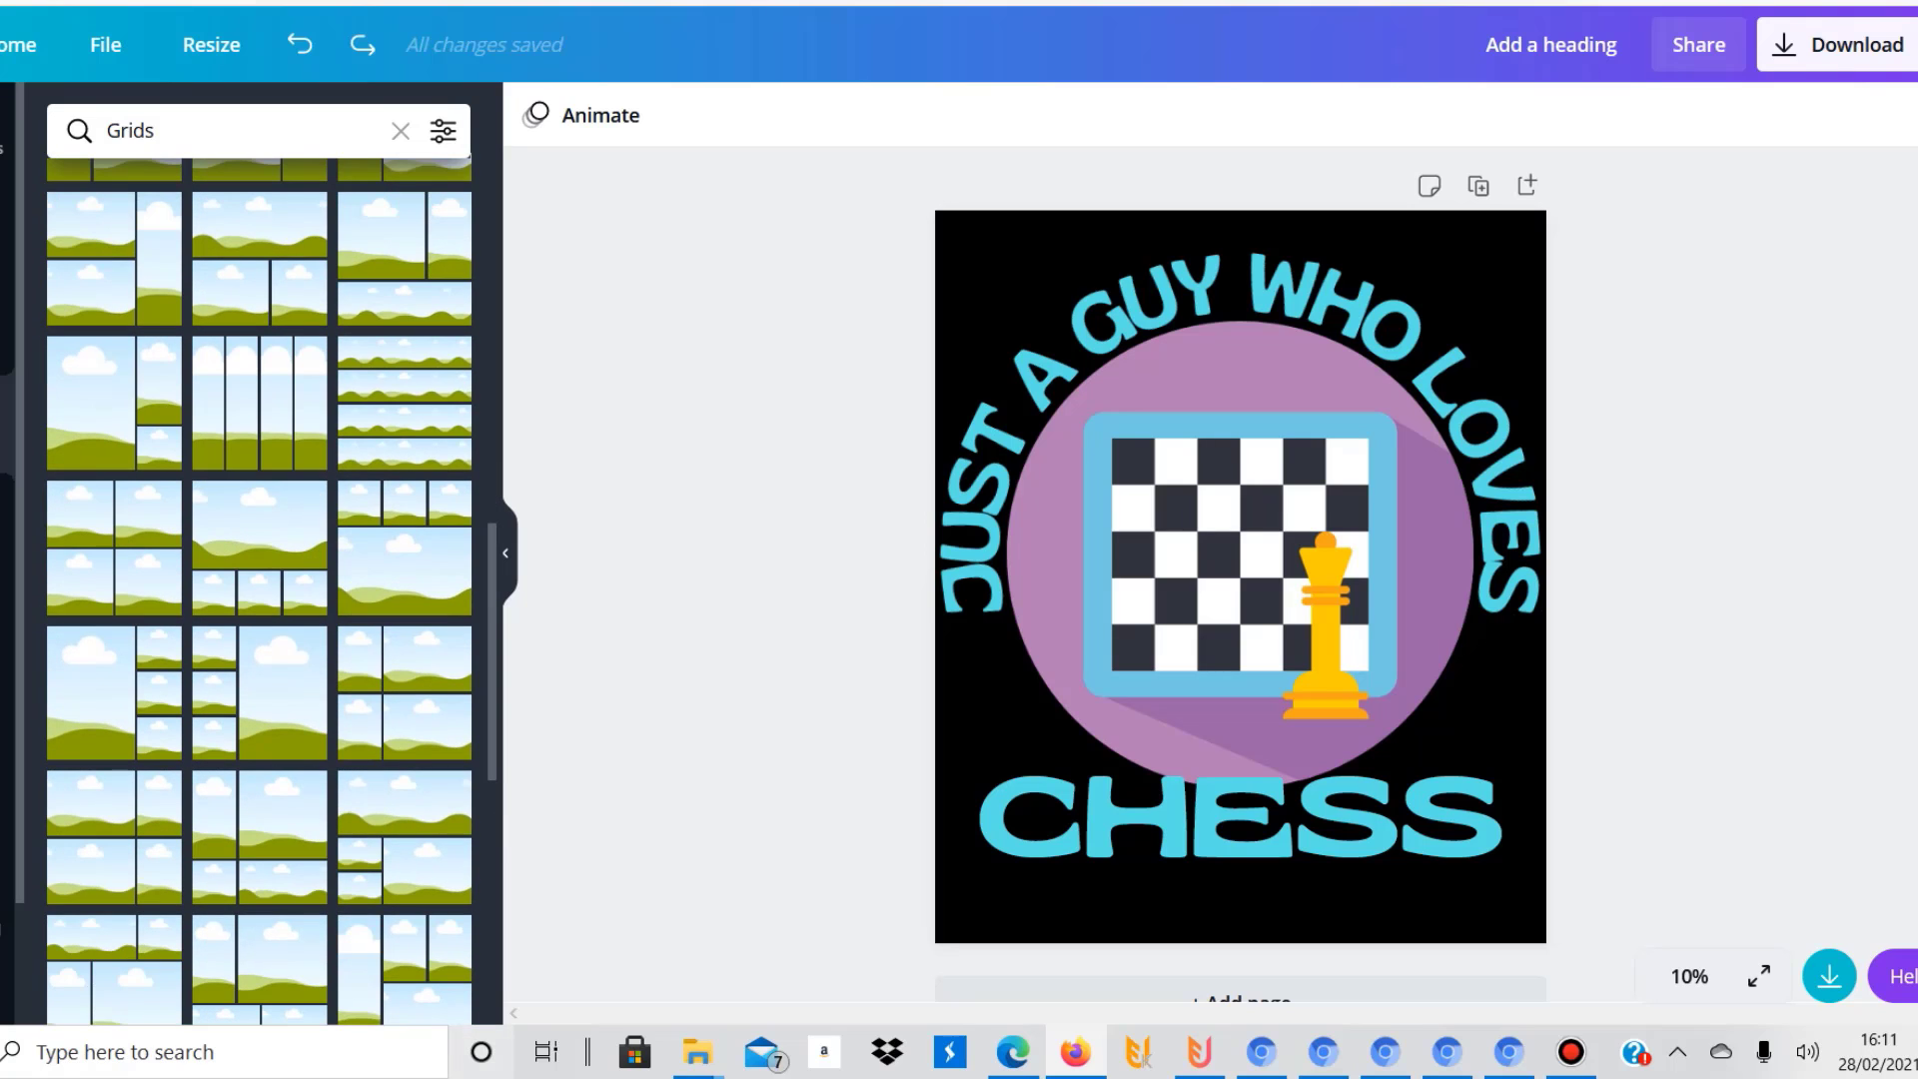
{"action": "scroll", "coordinate": [258, 589], "scroll_direction": "down", "scroll_amount": 5}
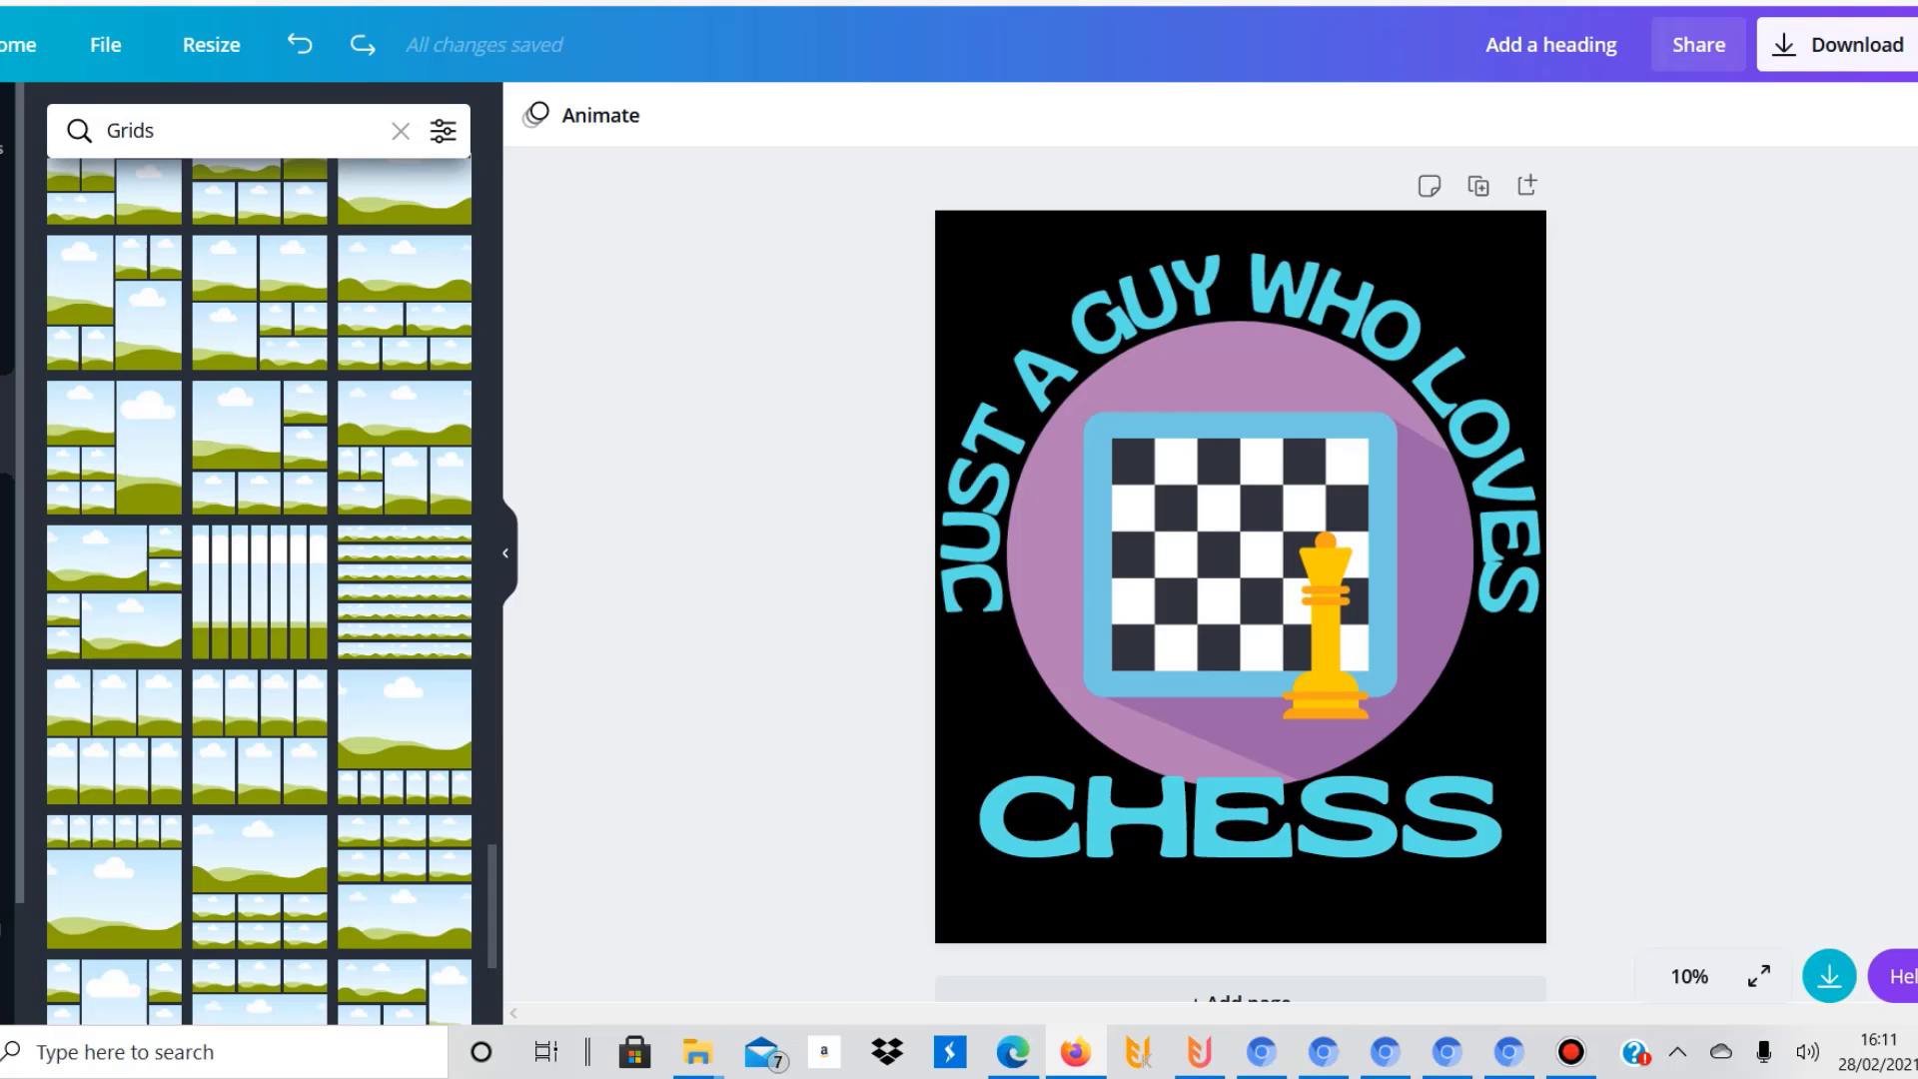
{"action": "scroll", "coordinate": [259, 589], "scroll_direction": "down", "scroll_amount": 5}
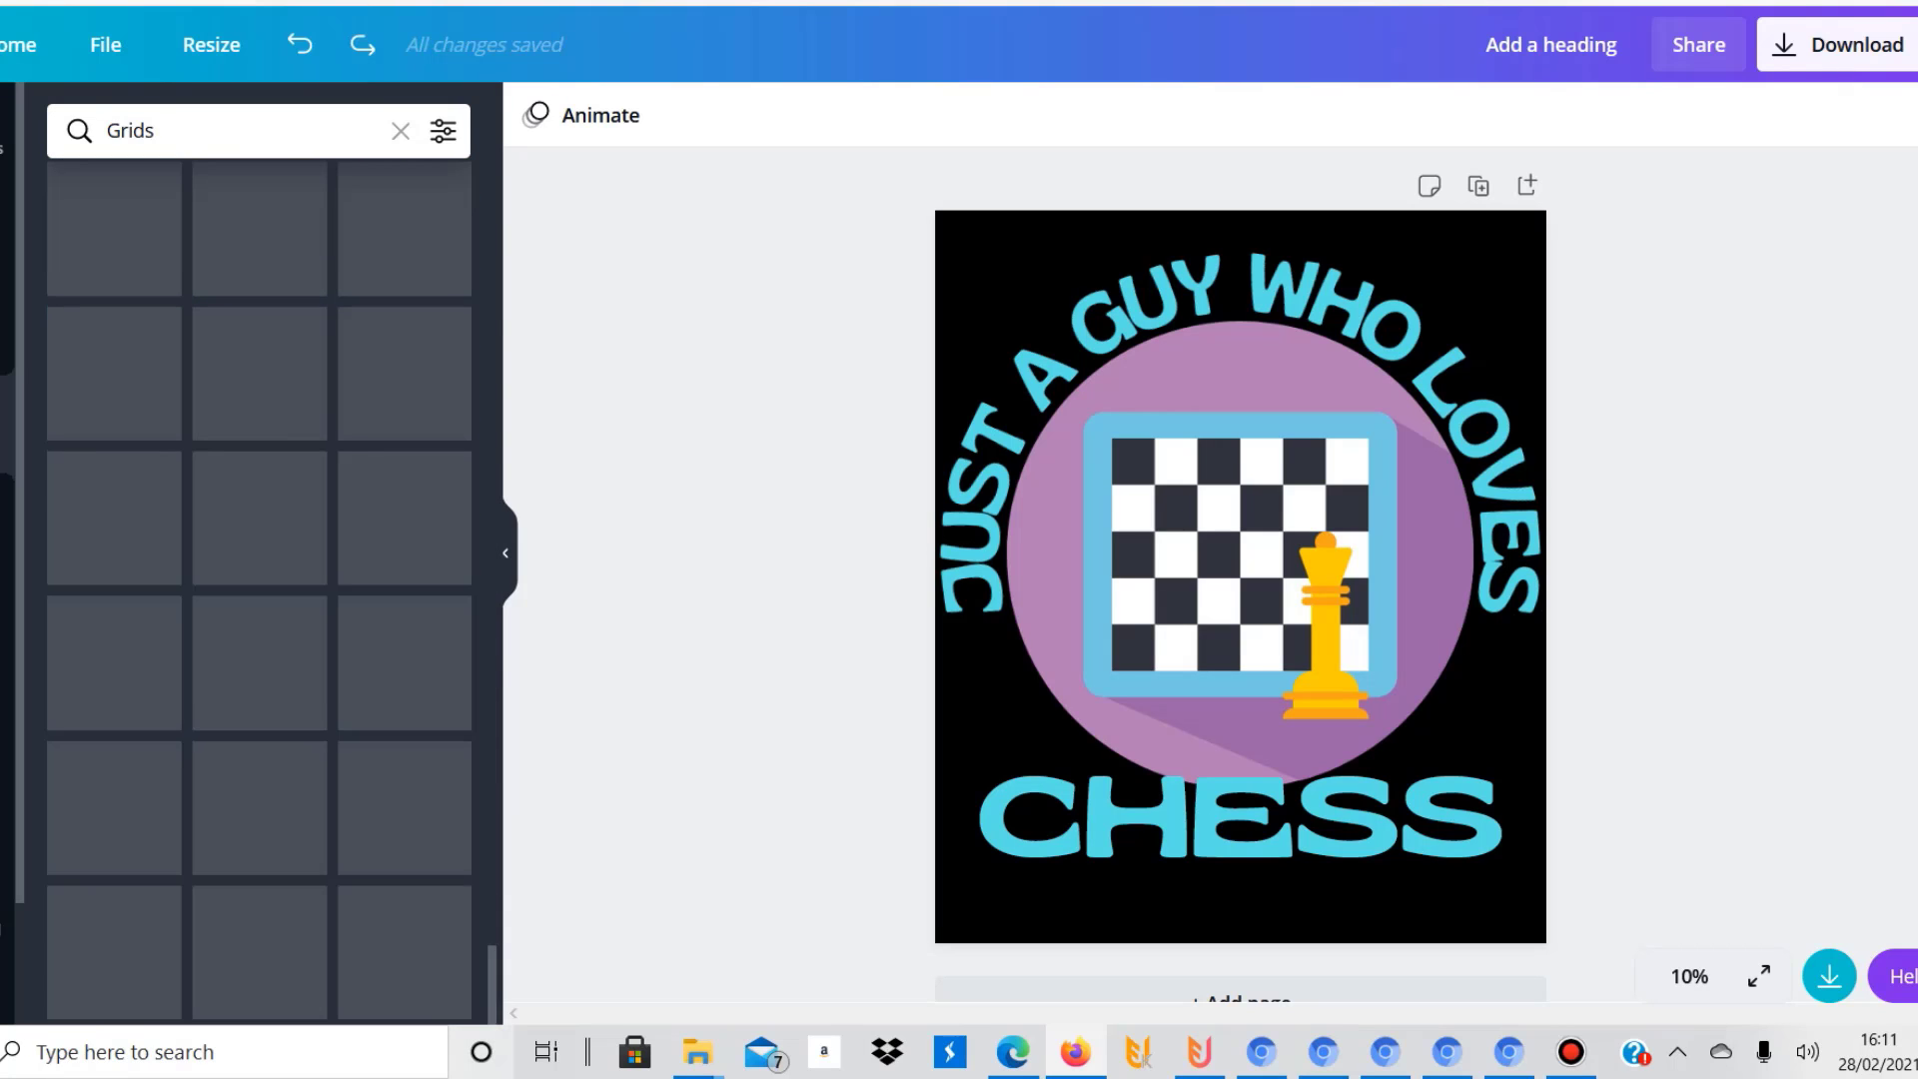
{"action": "left_click", "coordinate": [405, 952]}
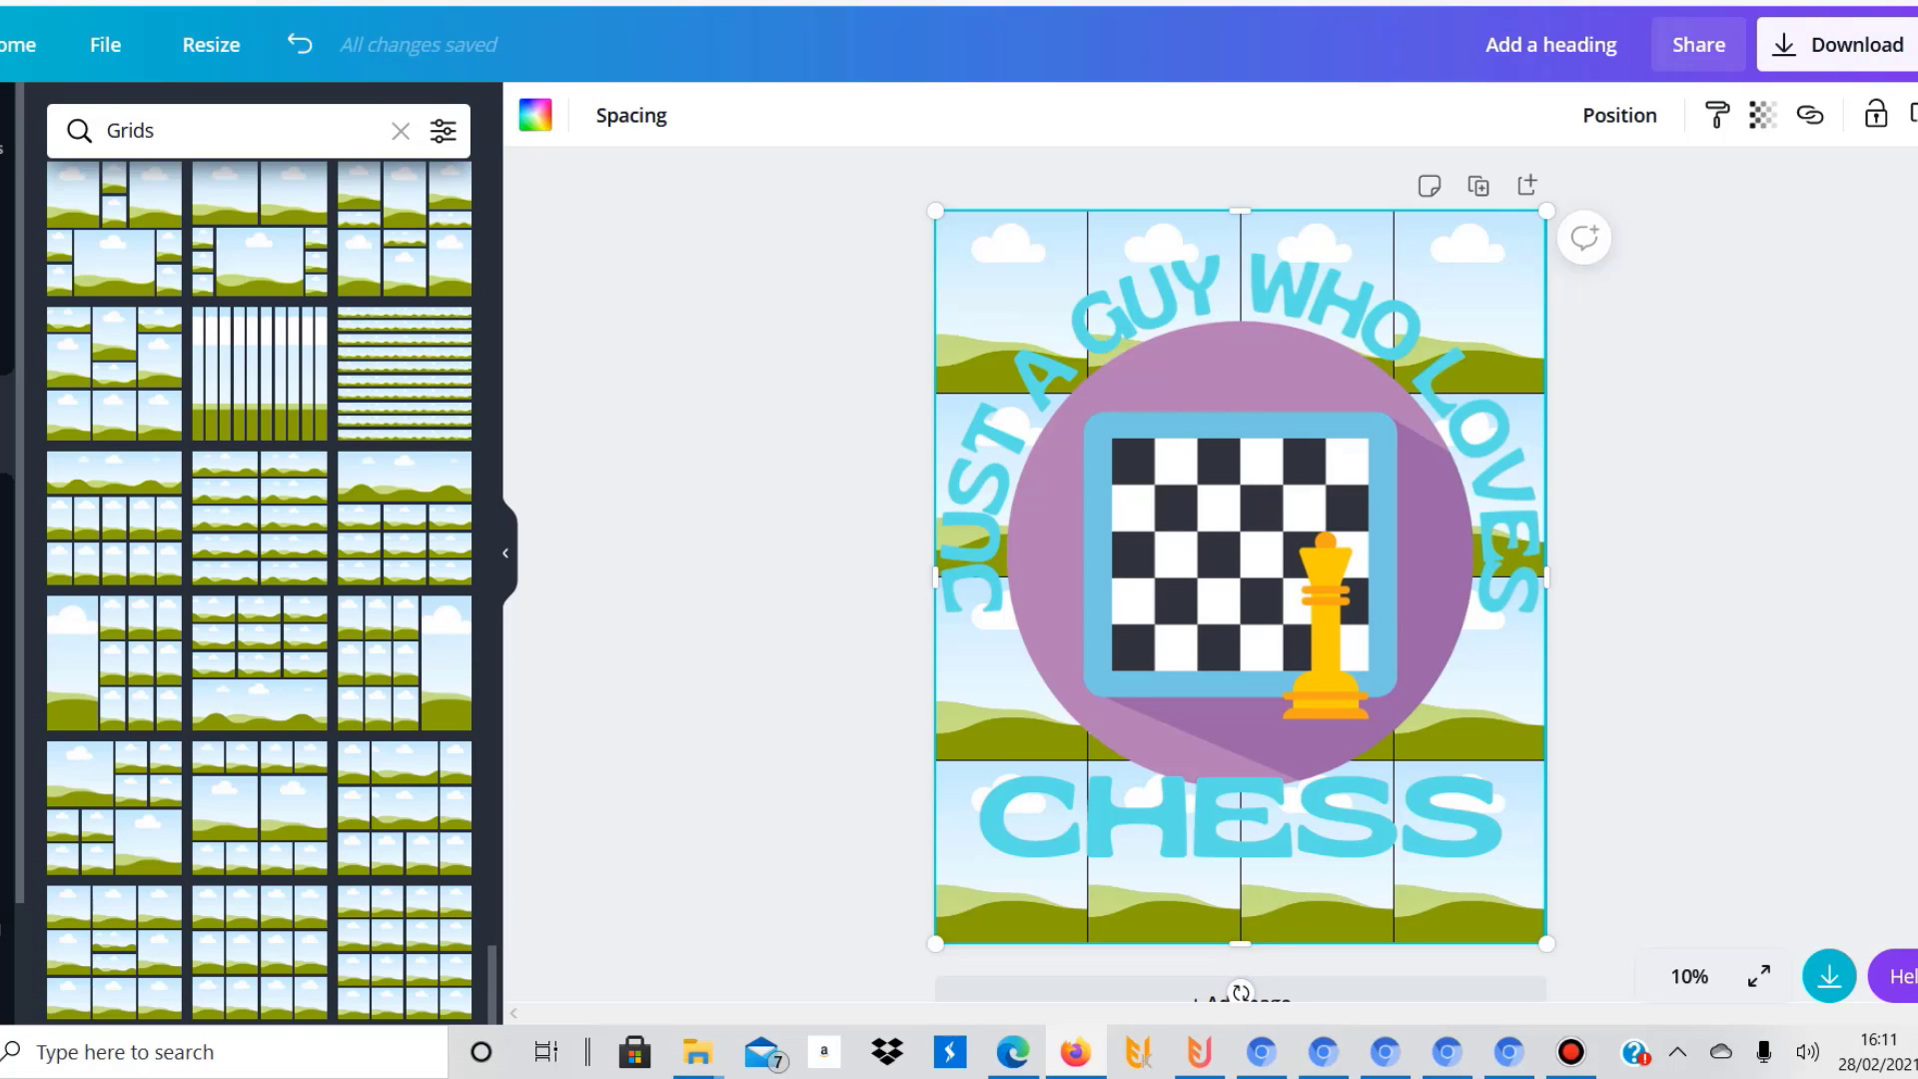
Delete the curved text, the chessboard graphic and the "CHESS" text from the page
{"action": "left_click", "coordinate": [1289, 292]}
{"action": "key", "text": "Delete"}
{"action": "left_click", "coordinate": [1241, 555]}
{"action": "key", "text": "Delete"}
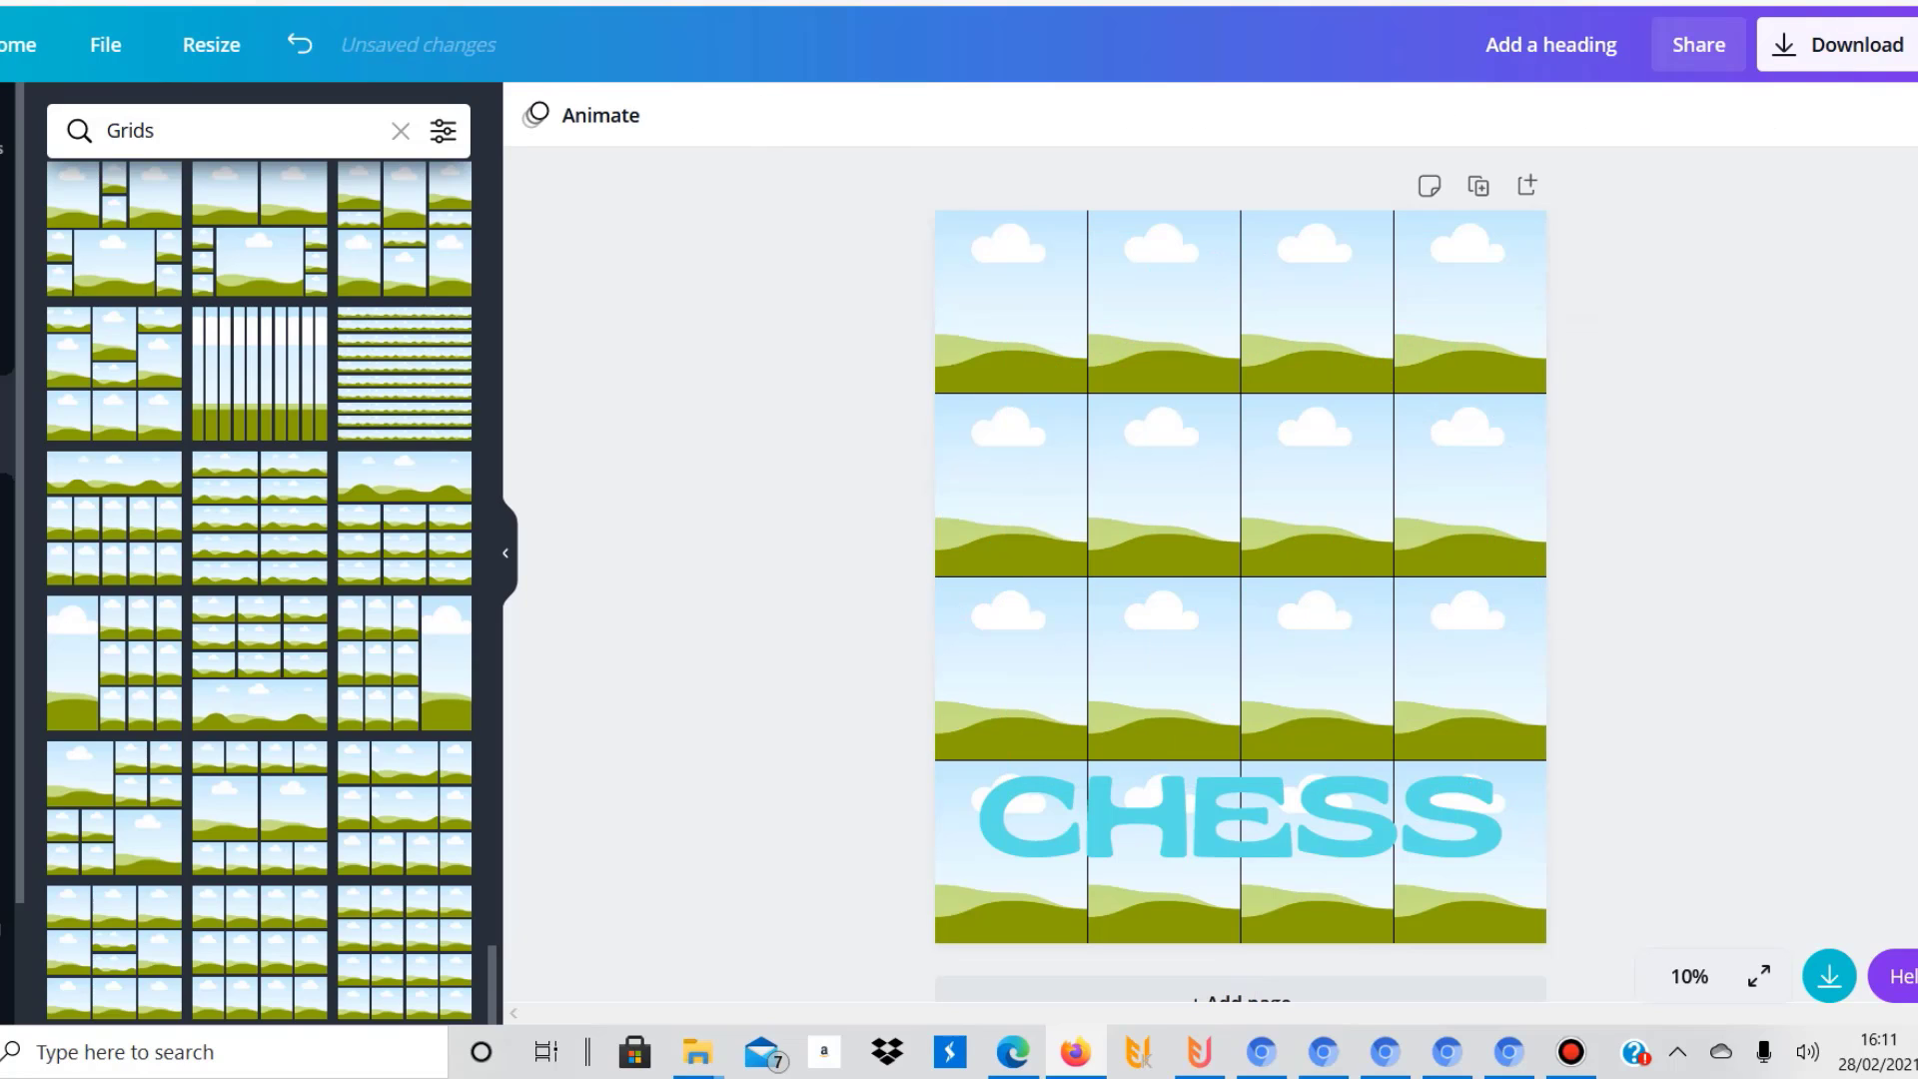
{"action": "left_click", "coordinate": [1241, 817]}
{"action": "key", "text": "Delete"}
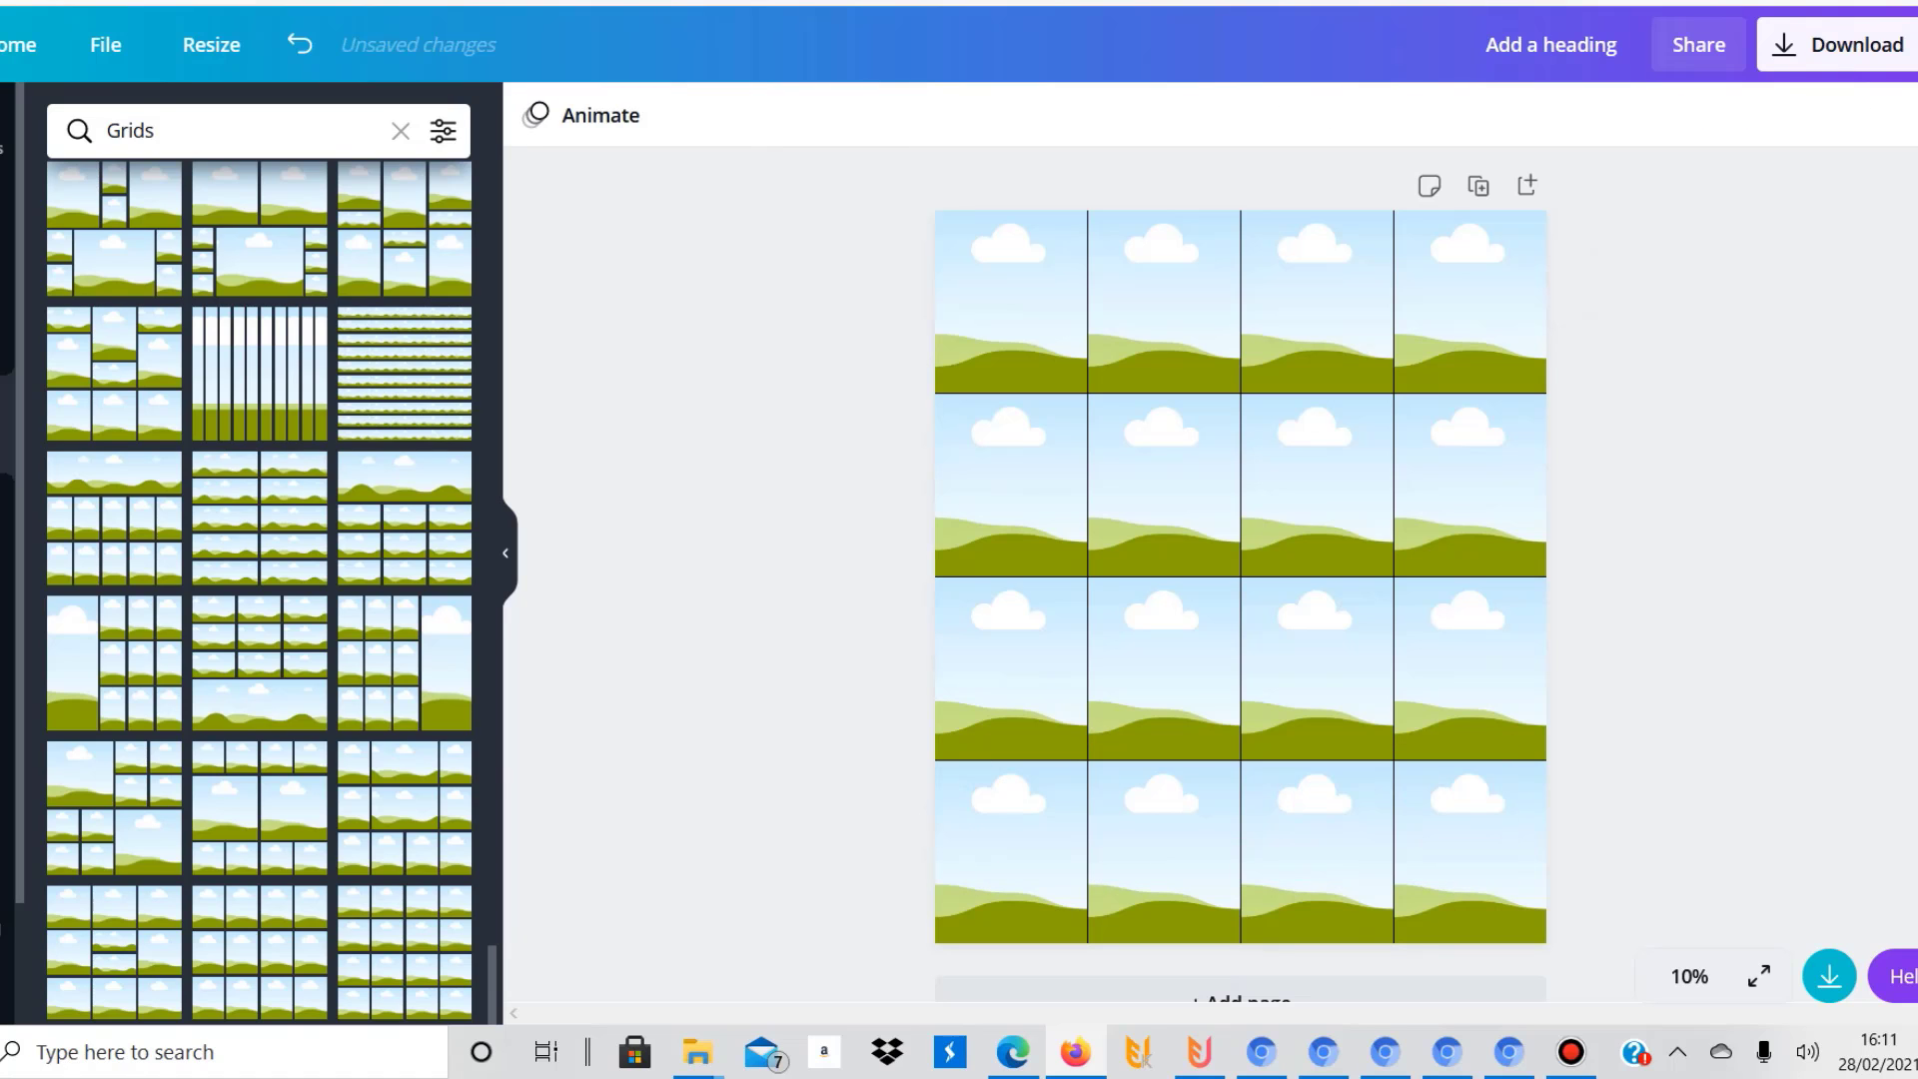
Fill the first two top-row cells of the grid with the uploaded white knight and black bishop images
{"action": "left_click", "coordinate": [5, 228]}
{"action": "left_click", "coordinate": [5, 425]}
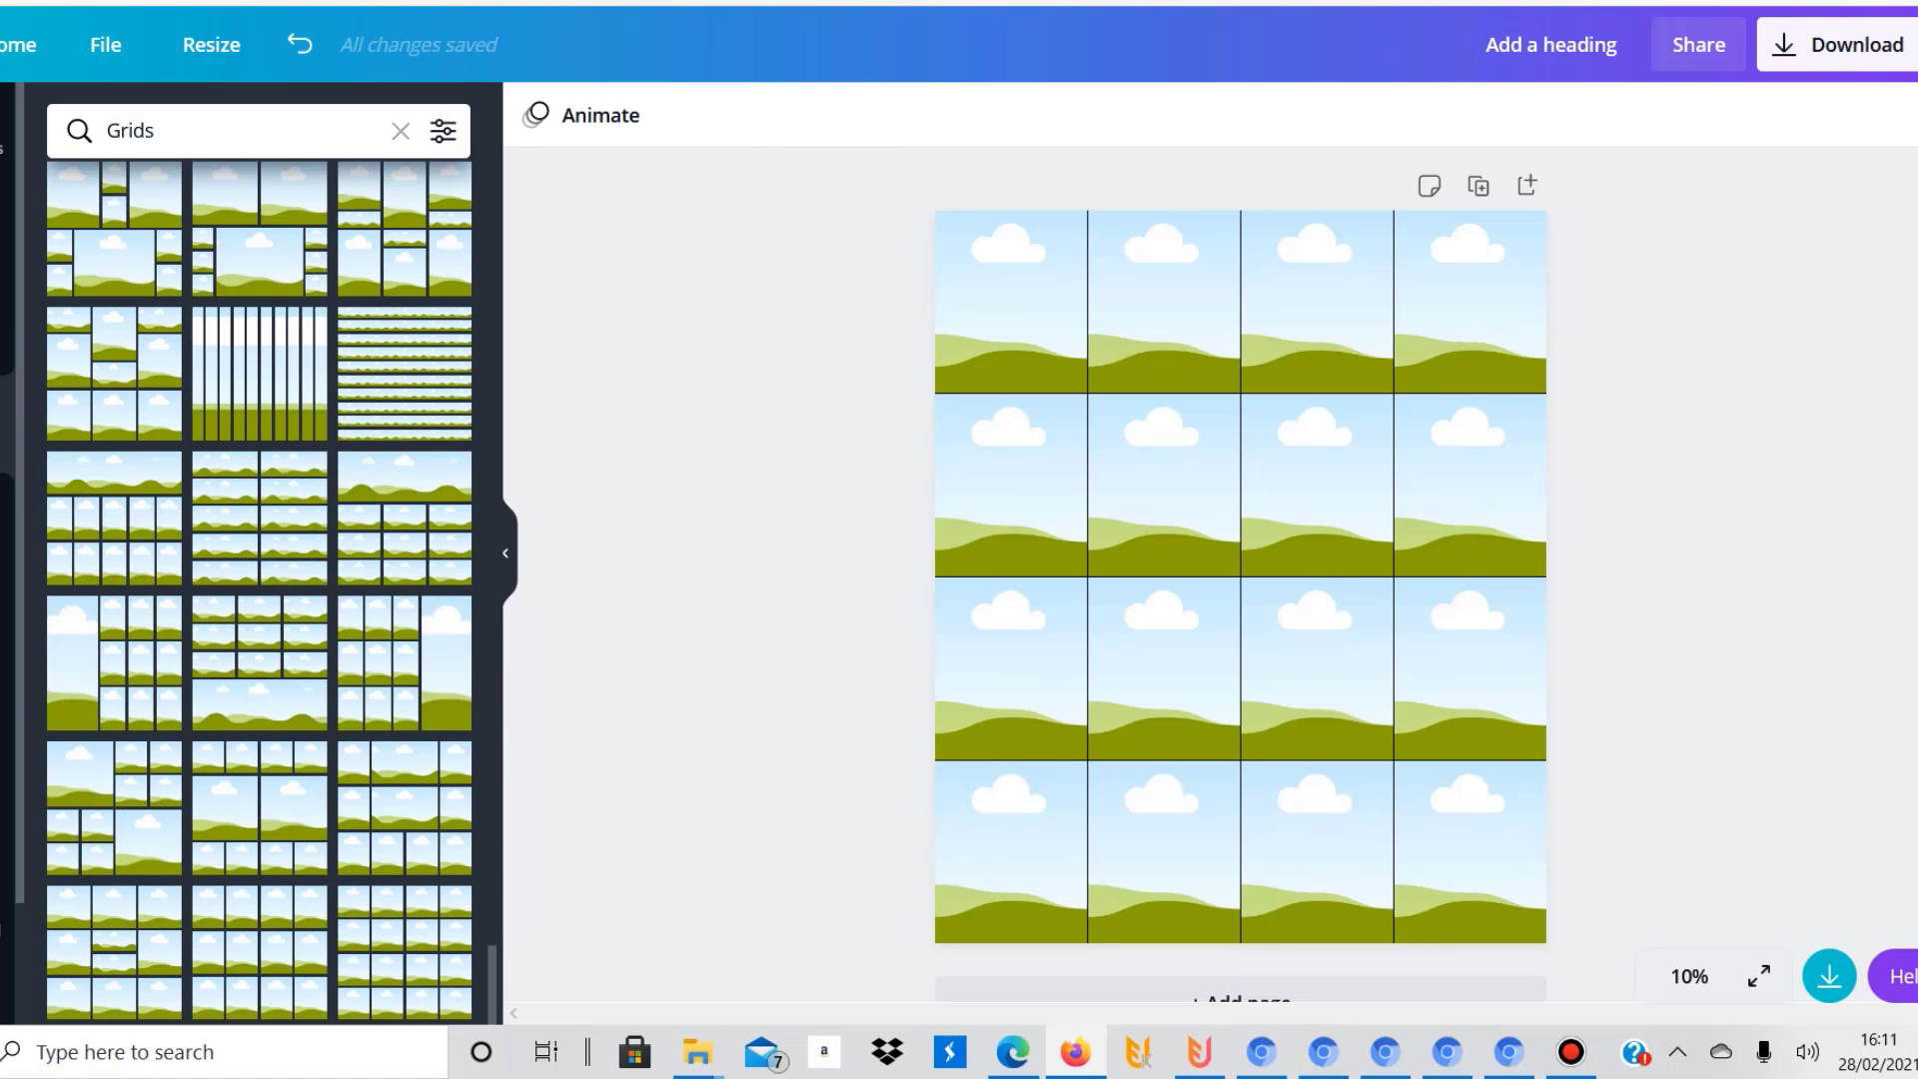
{"action": "left_click", "coordinate": [5, 227]}
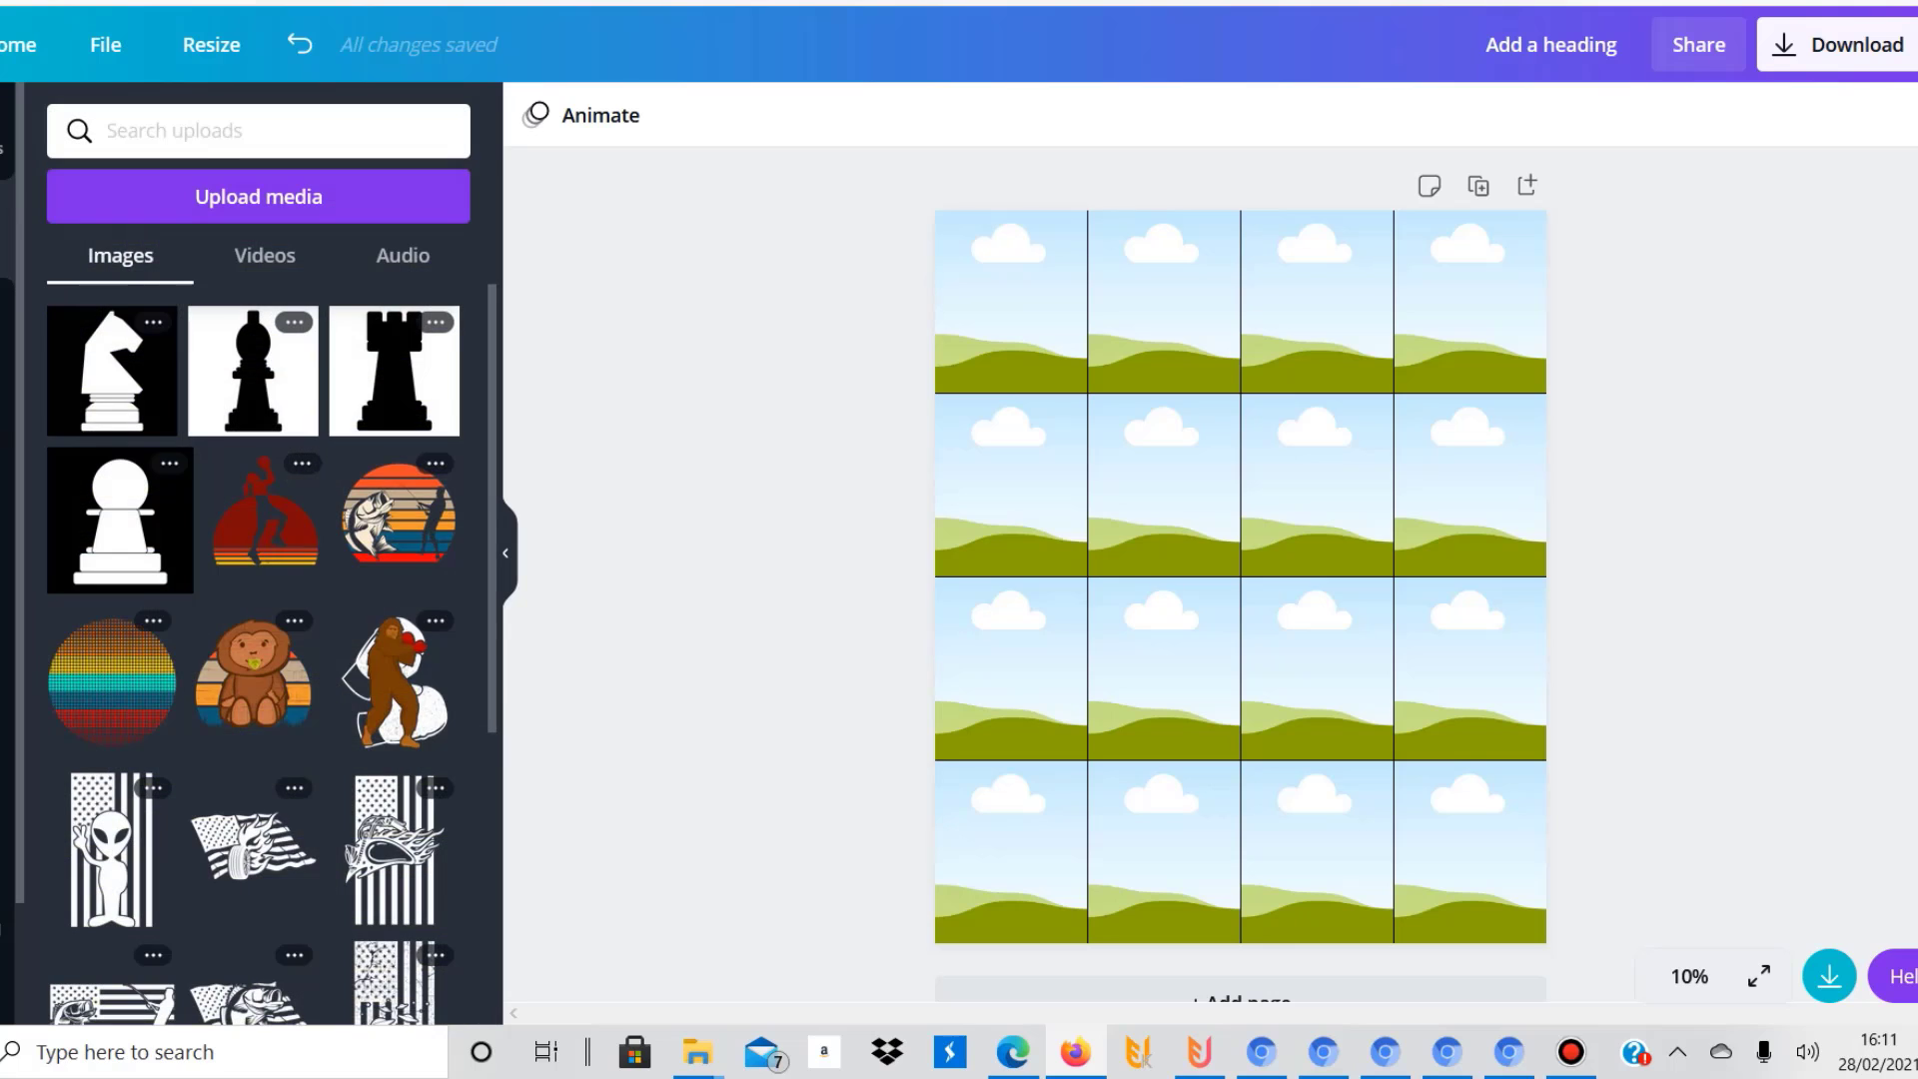
{"action": "left_click", "coordinate": [112, 371]}
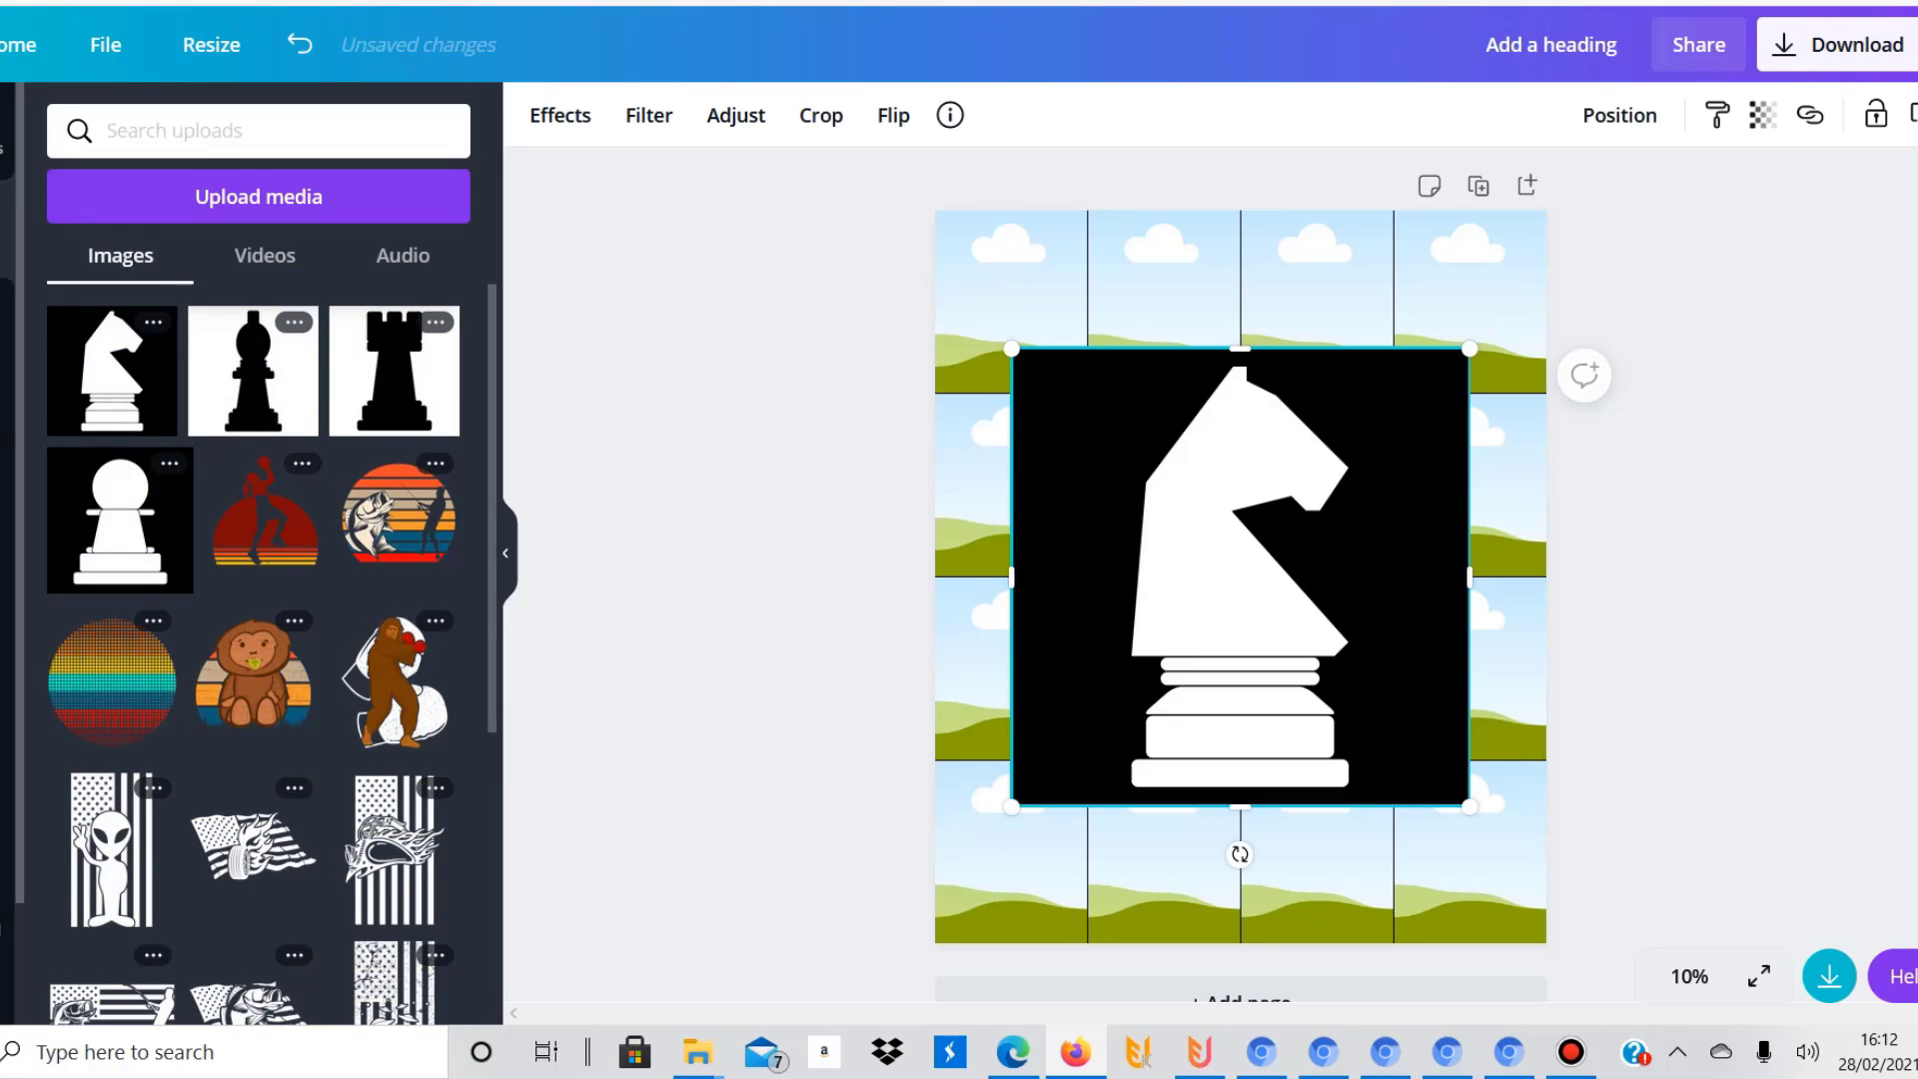
{"action": "left_click_drag", "start_coordinate": [1199, 500], "coordinate": [1030, 314]}
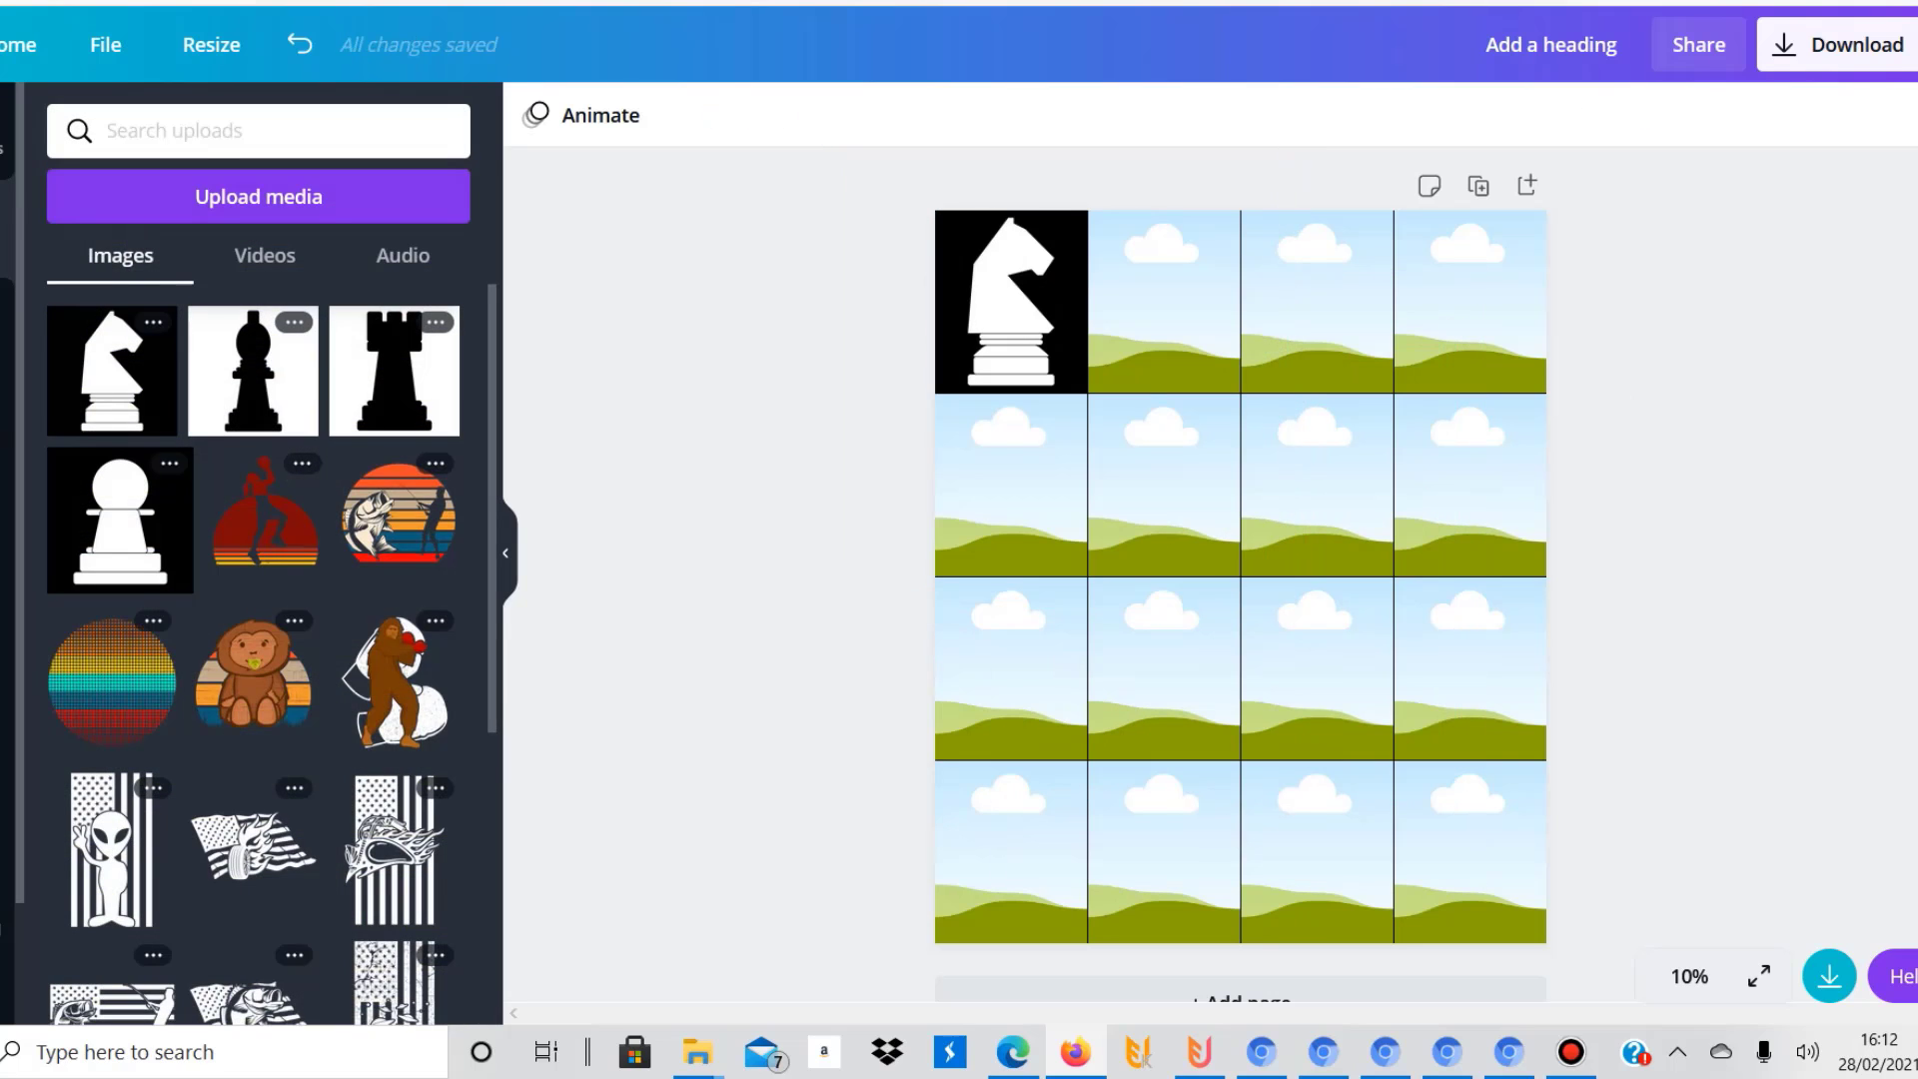
{"action": "left_click_drag", "start_coordinate": [253, 370], "coordinate": [1164, 300]}
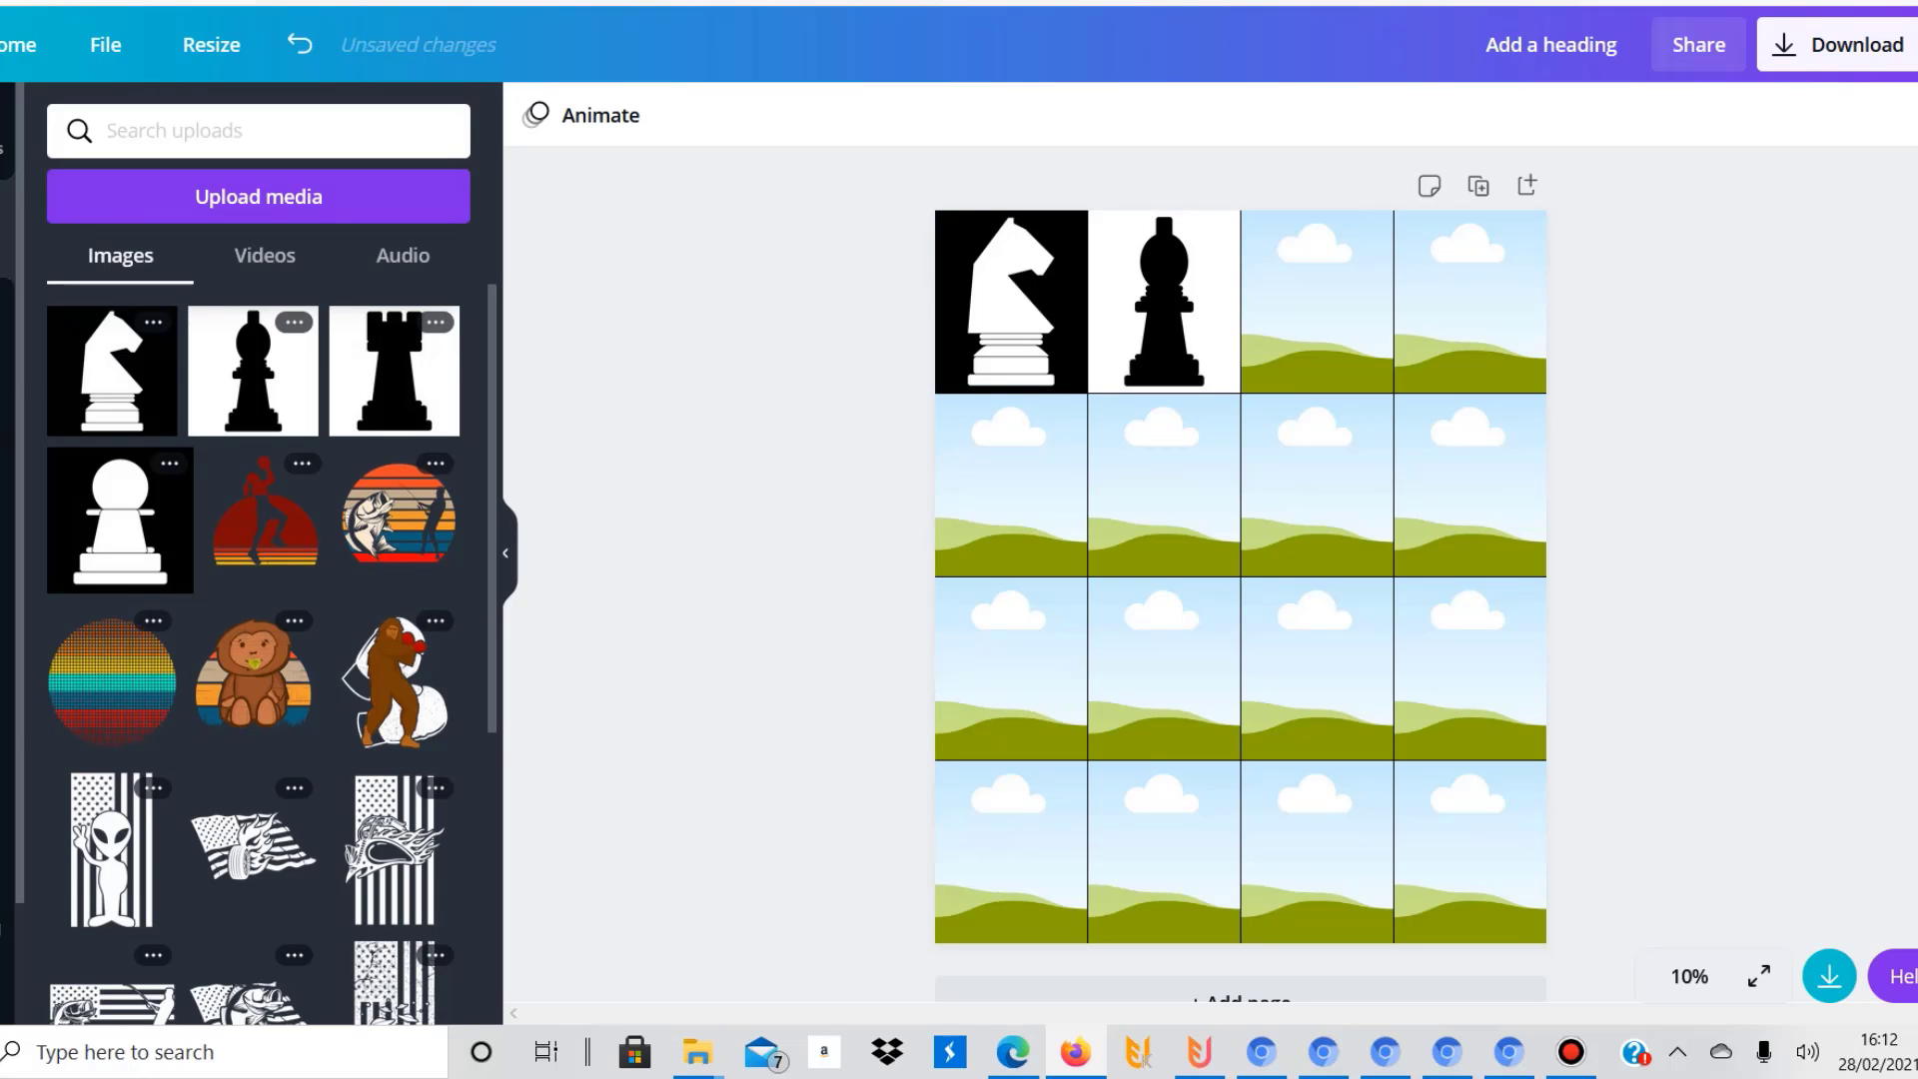
Try the uploaded black rook in the third top-row cell, and use the white pawn image there instead
{"action": "left_click_drag", "start_coordinate": [395, 371], "coordinate": [1317, 301]}
{"action": "left_click", "coordinate": [1317, 301]}
{"action": "key", "text": "Delete"}
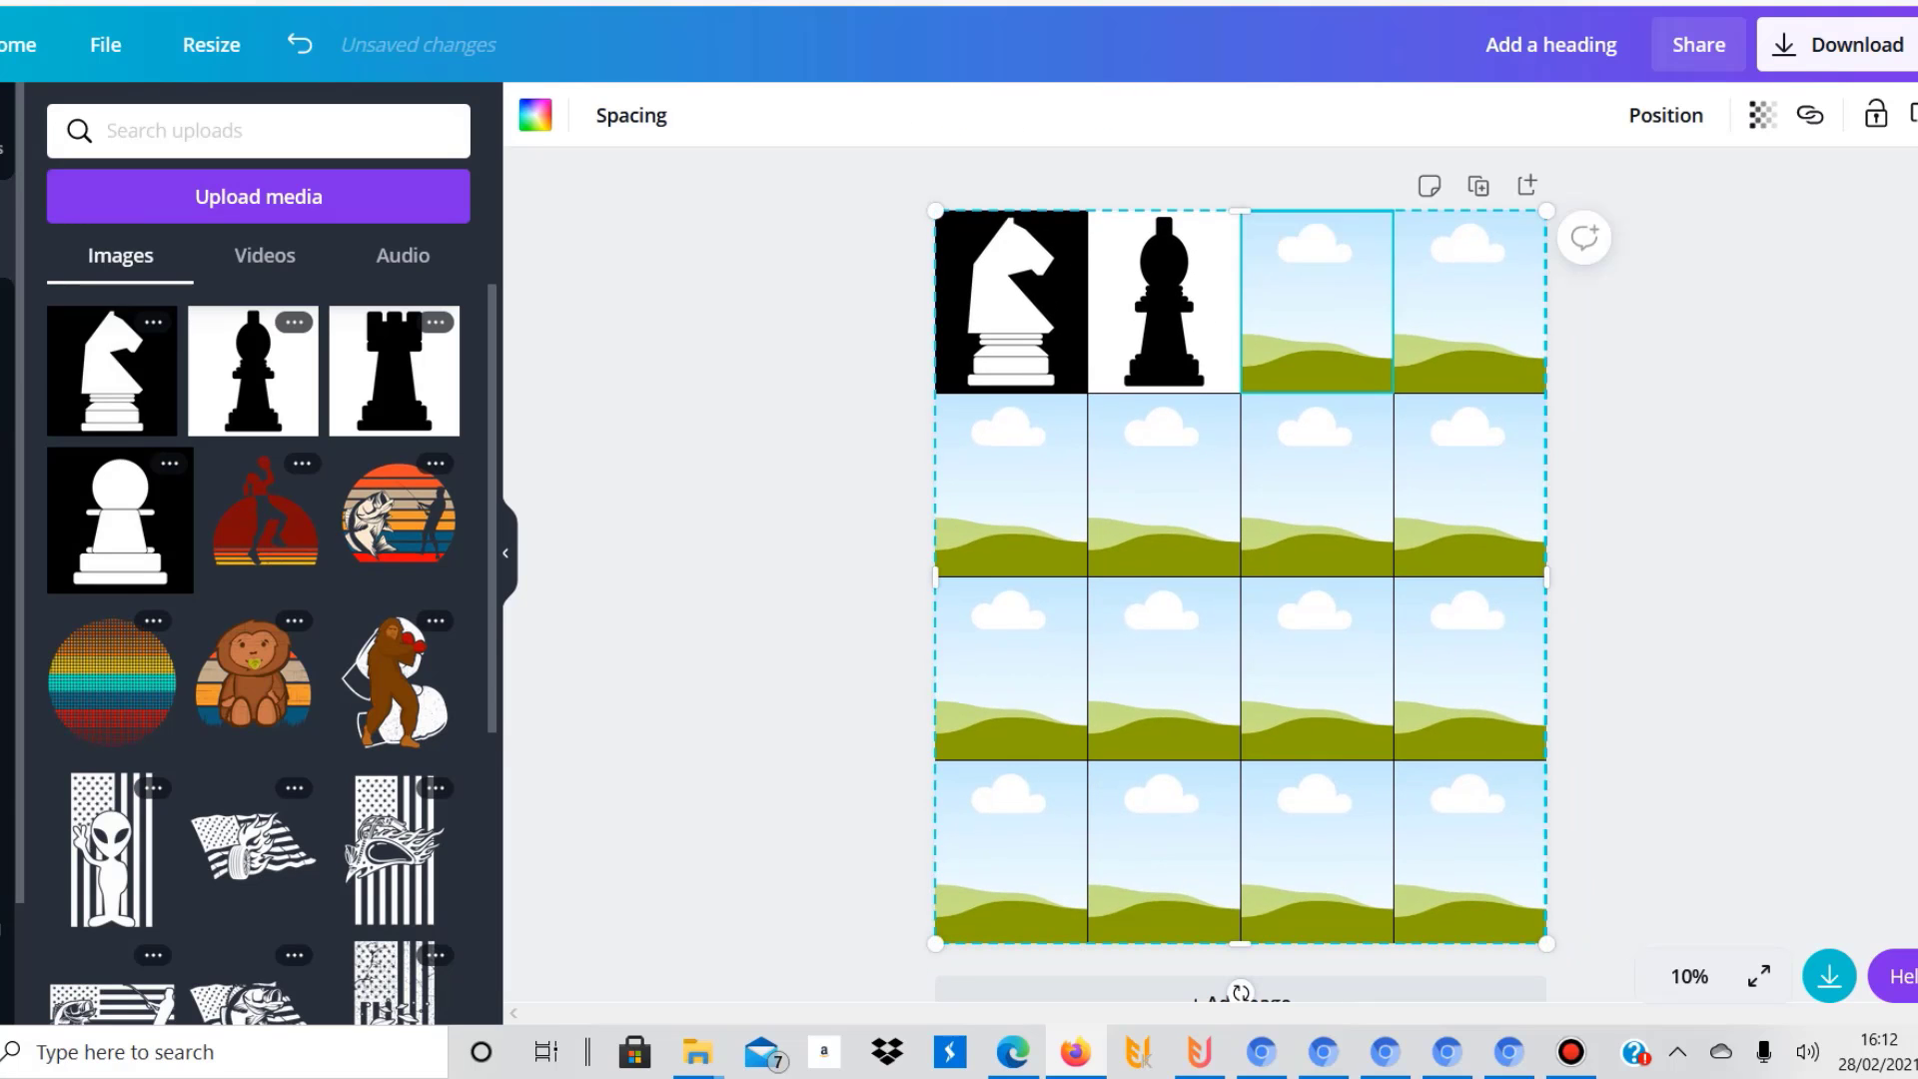
{"action": "left_click", "coordinate": [120, 521]}
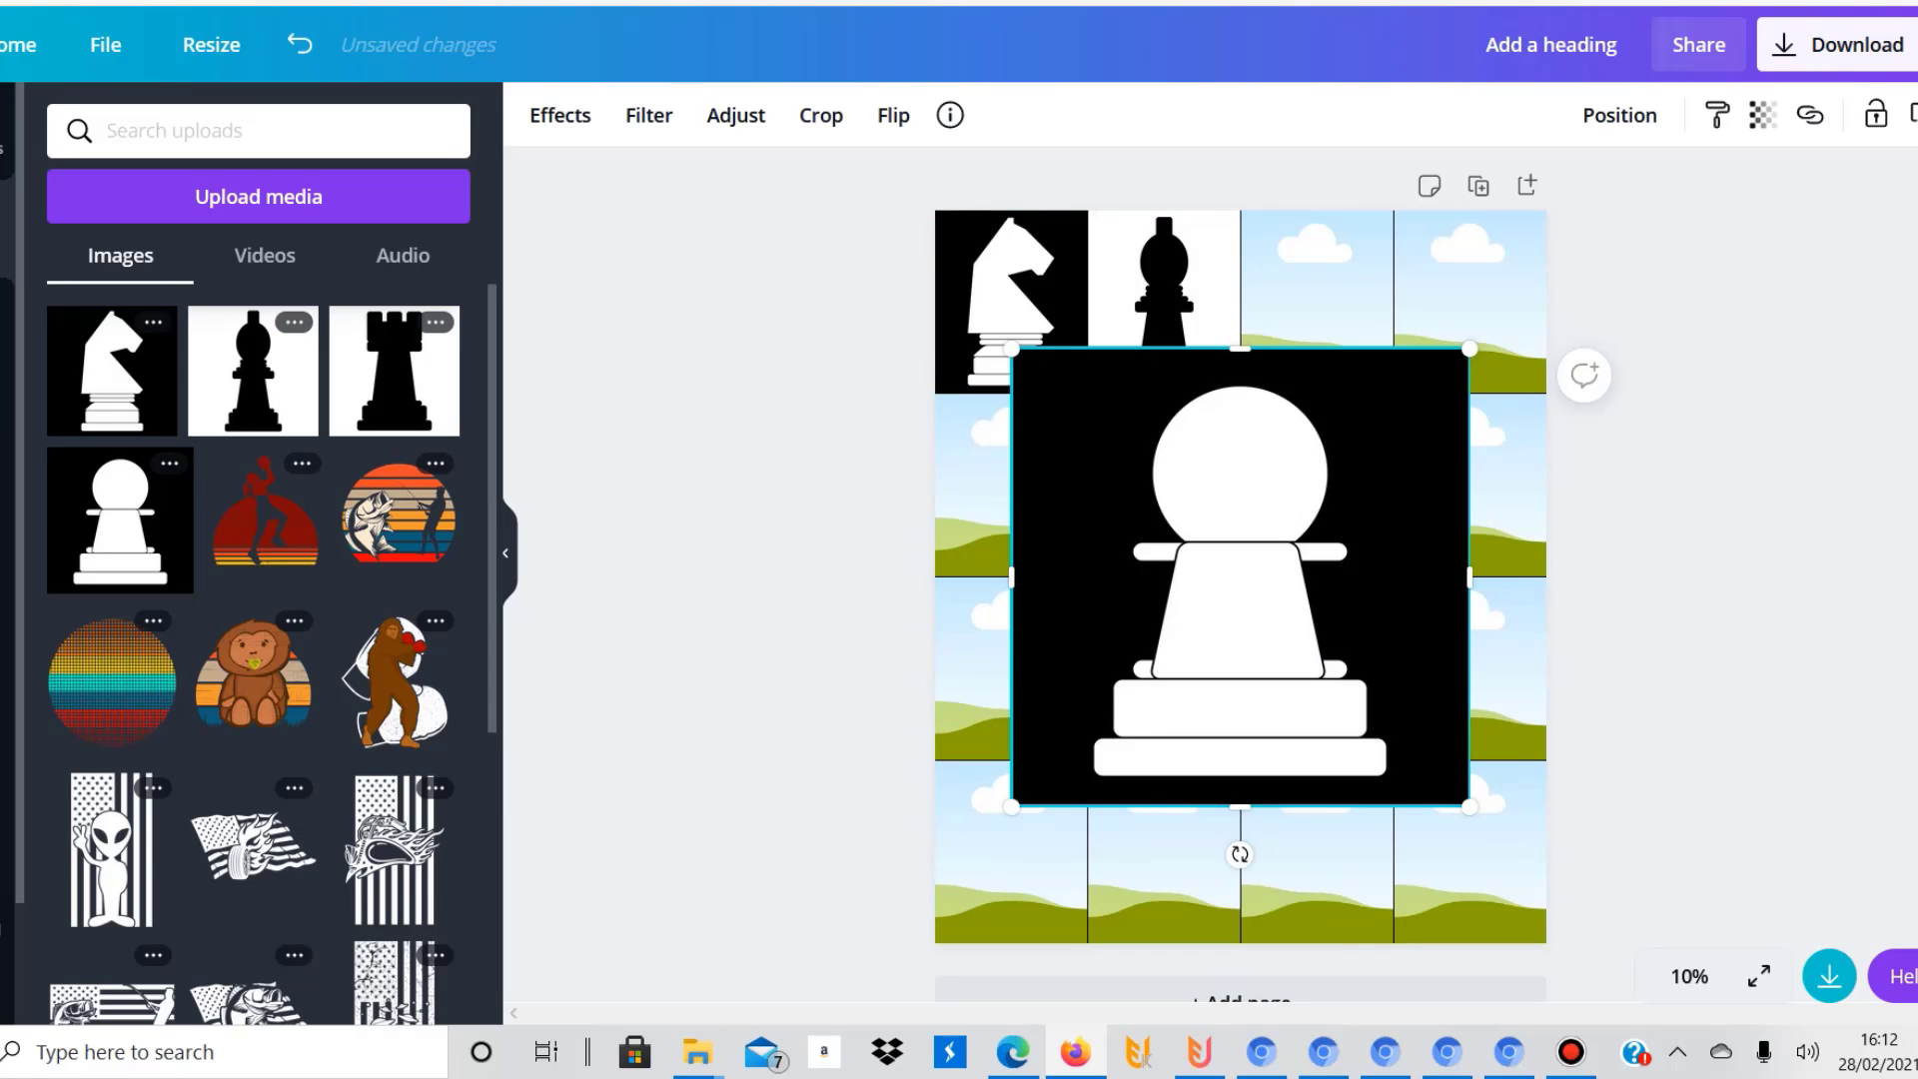
{"action": "left_click_drag", "start_coordinate": [1240, 577], "coordinate": [1317, 301]}
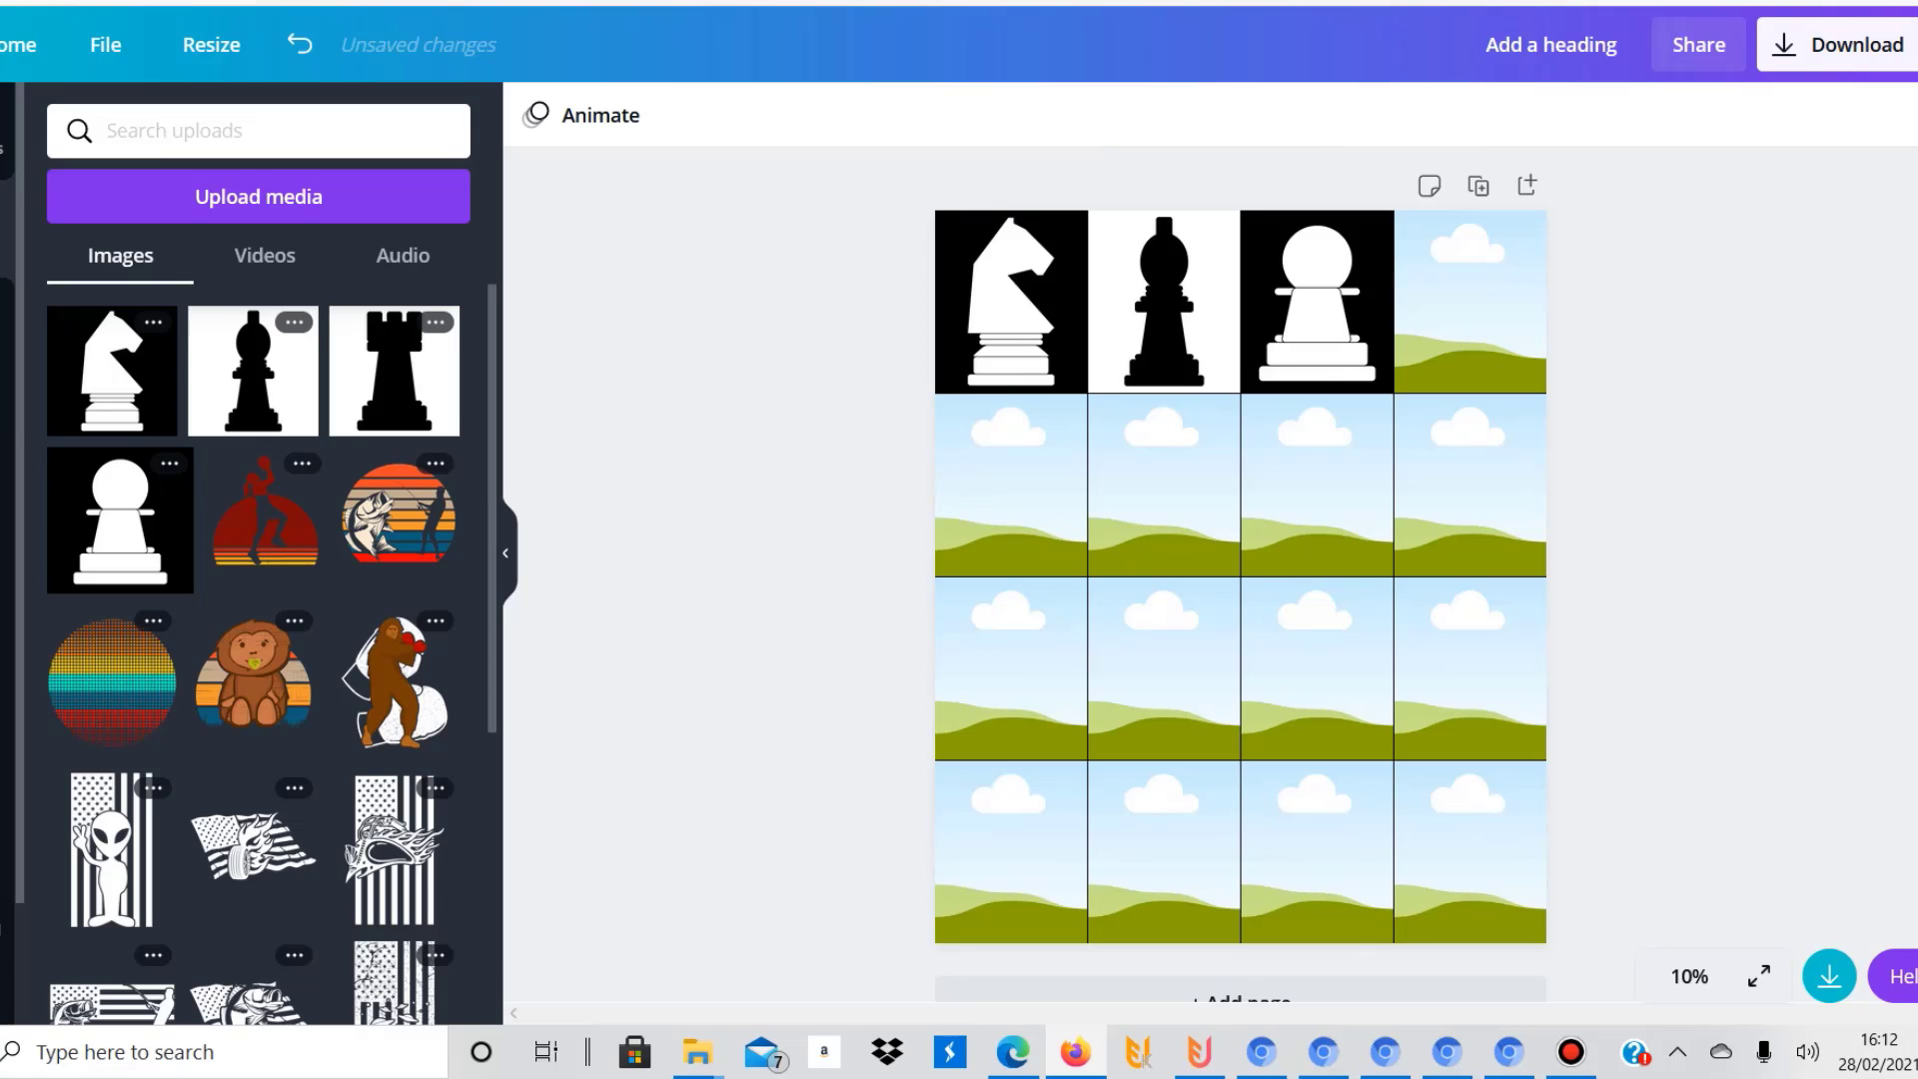
Delete the filled grid, and briefly try a nine-cell grid with a large bottom-centre cell before removing it
{"action": "left_click", "coordinate": [1164, 669]}
{"action": "key", "text": "Delete"}
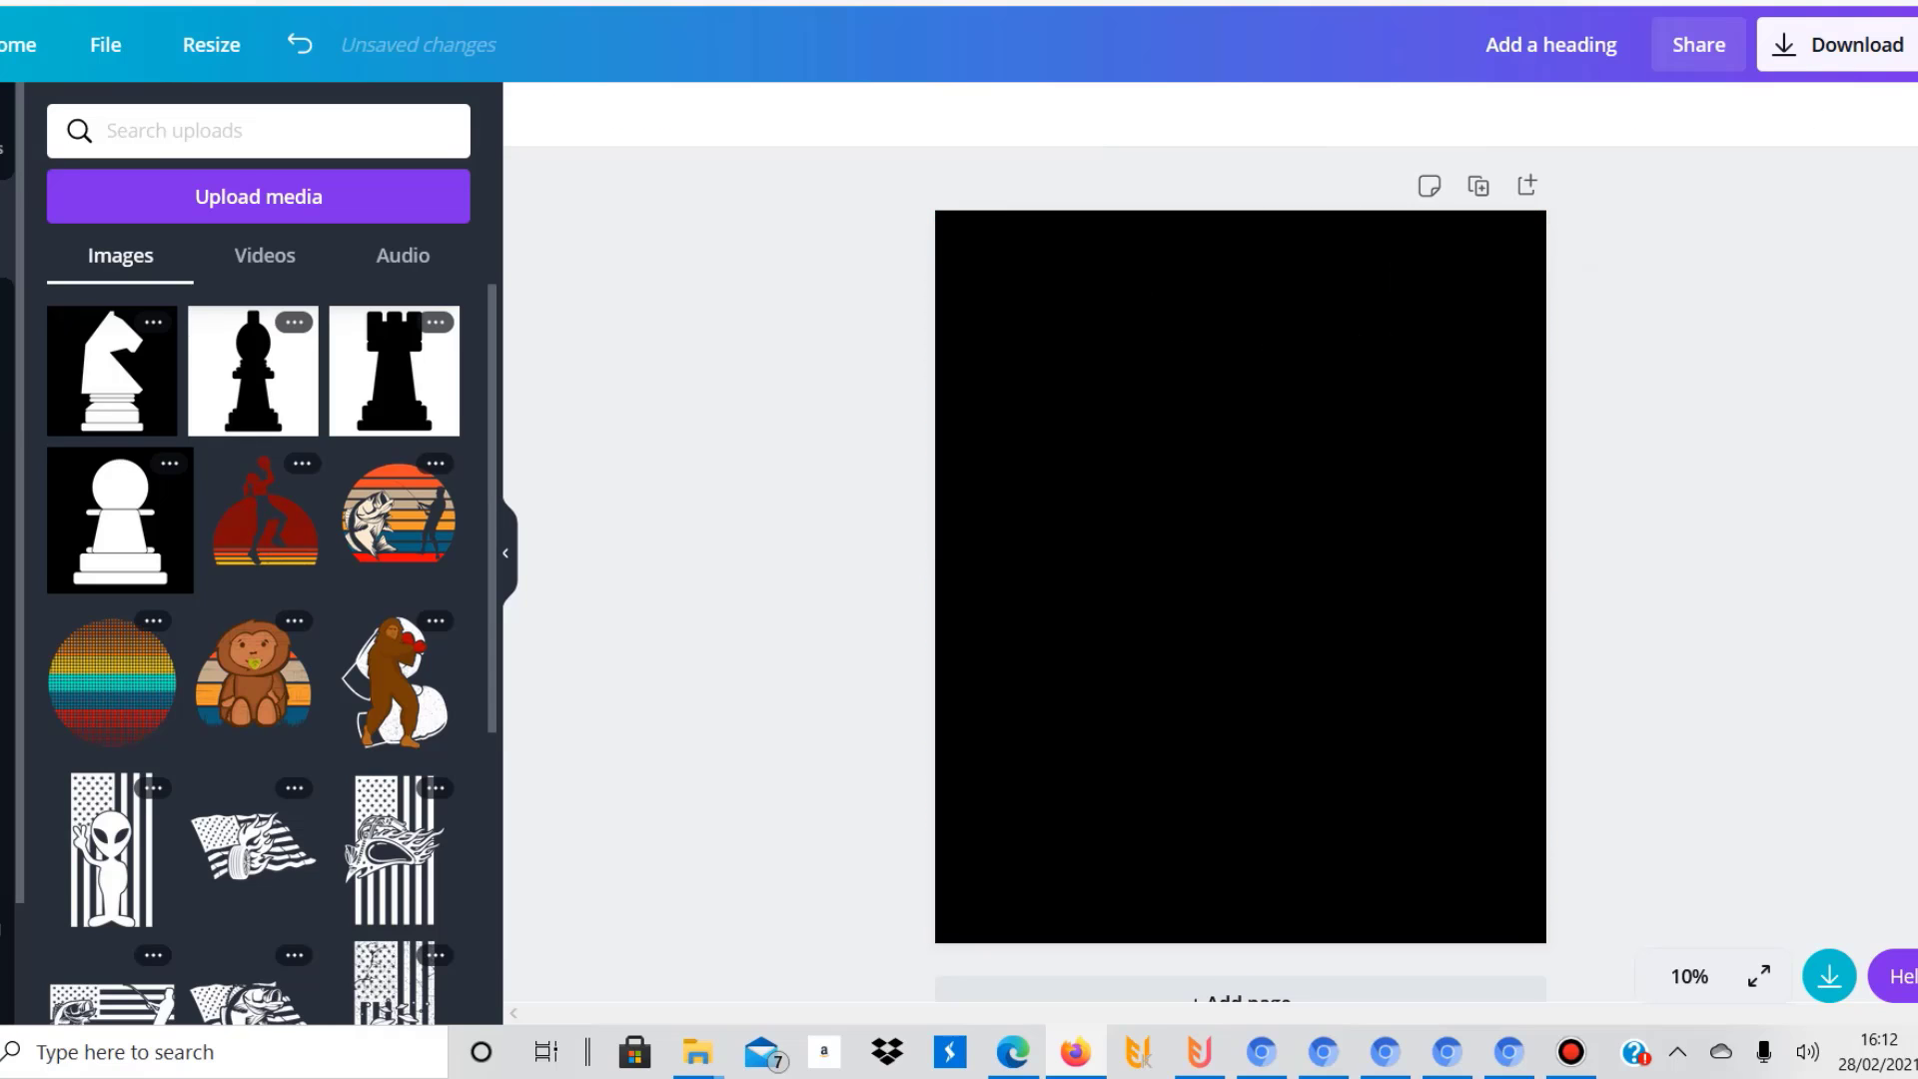
{"action": "left_click", "coordinate": [5, 424]}
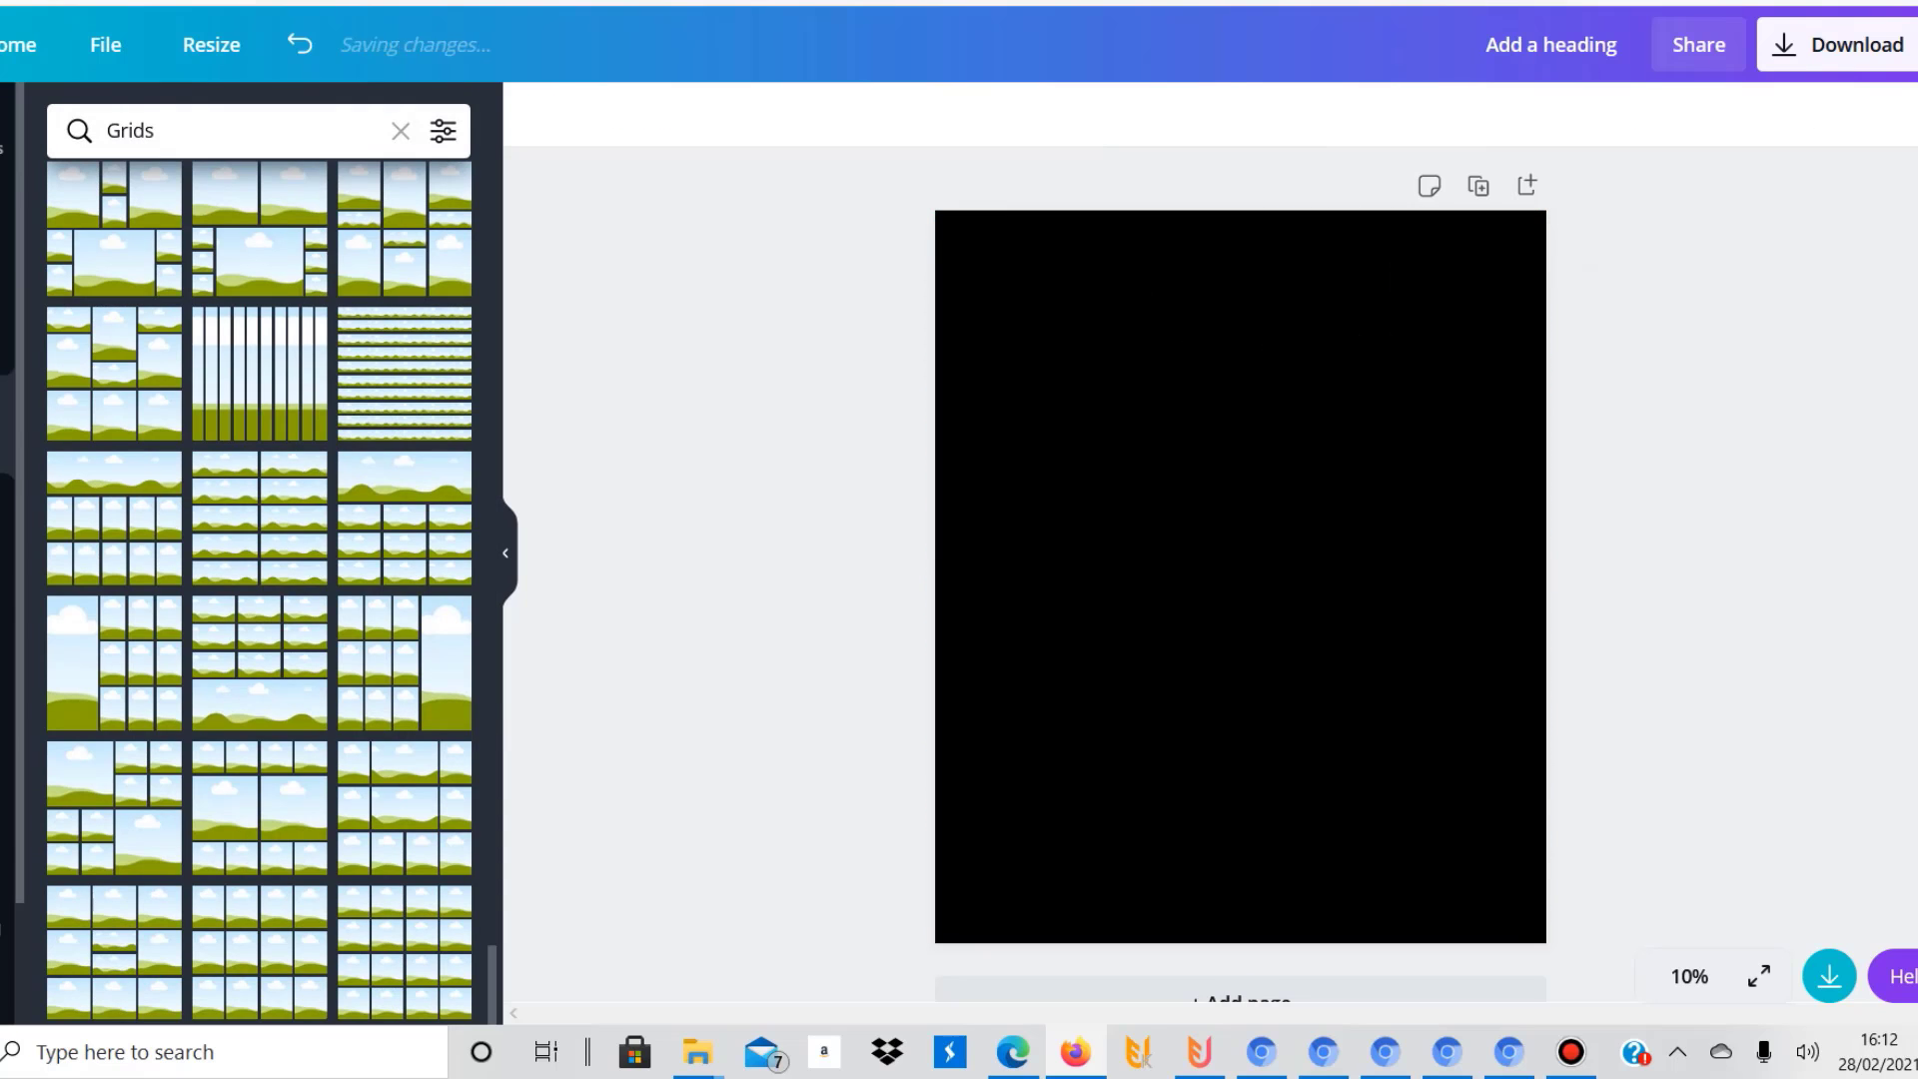
{"action": "scroll", "coordinate": [206, 757], "scroll_direction": "up", "scroll_amount": 5}
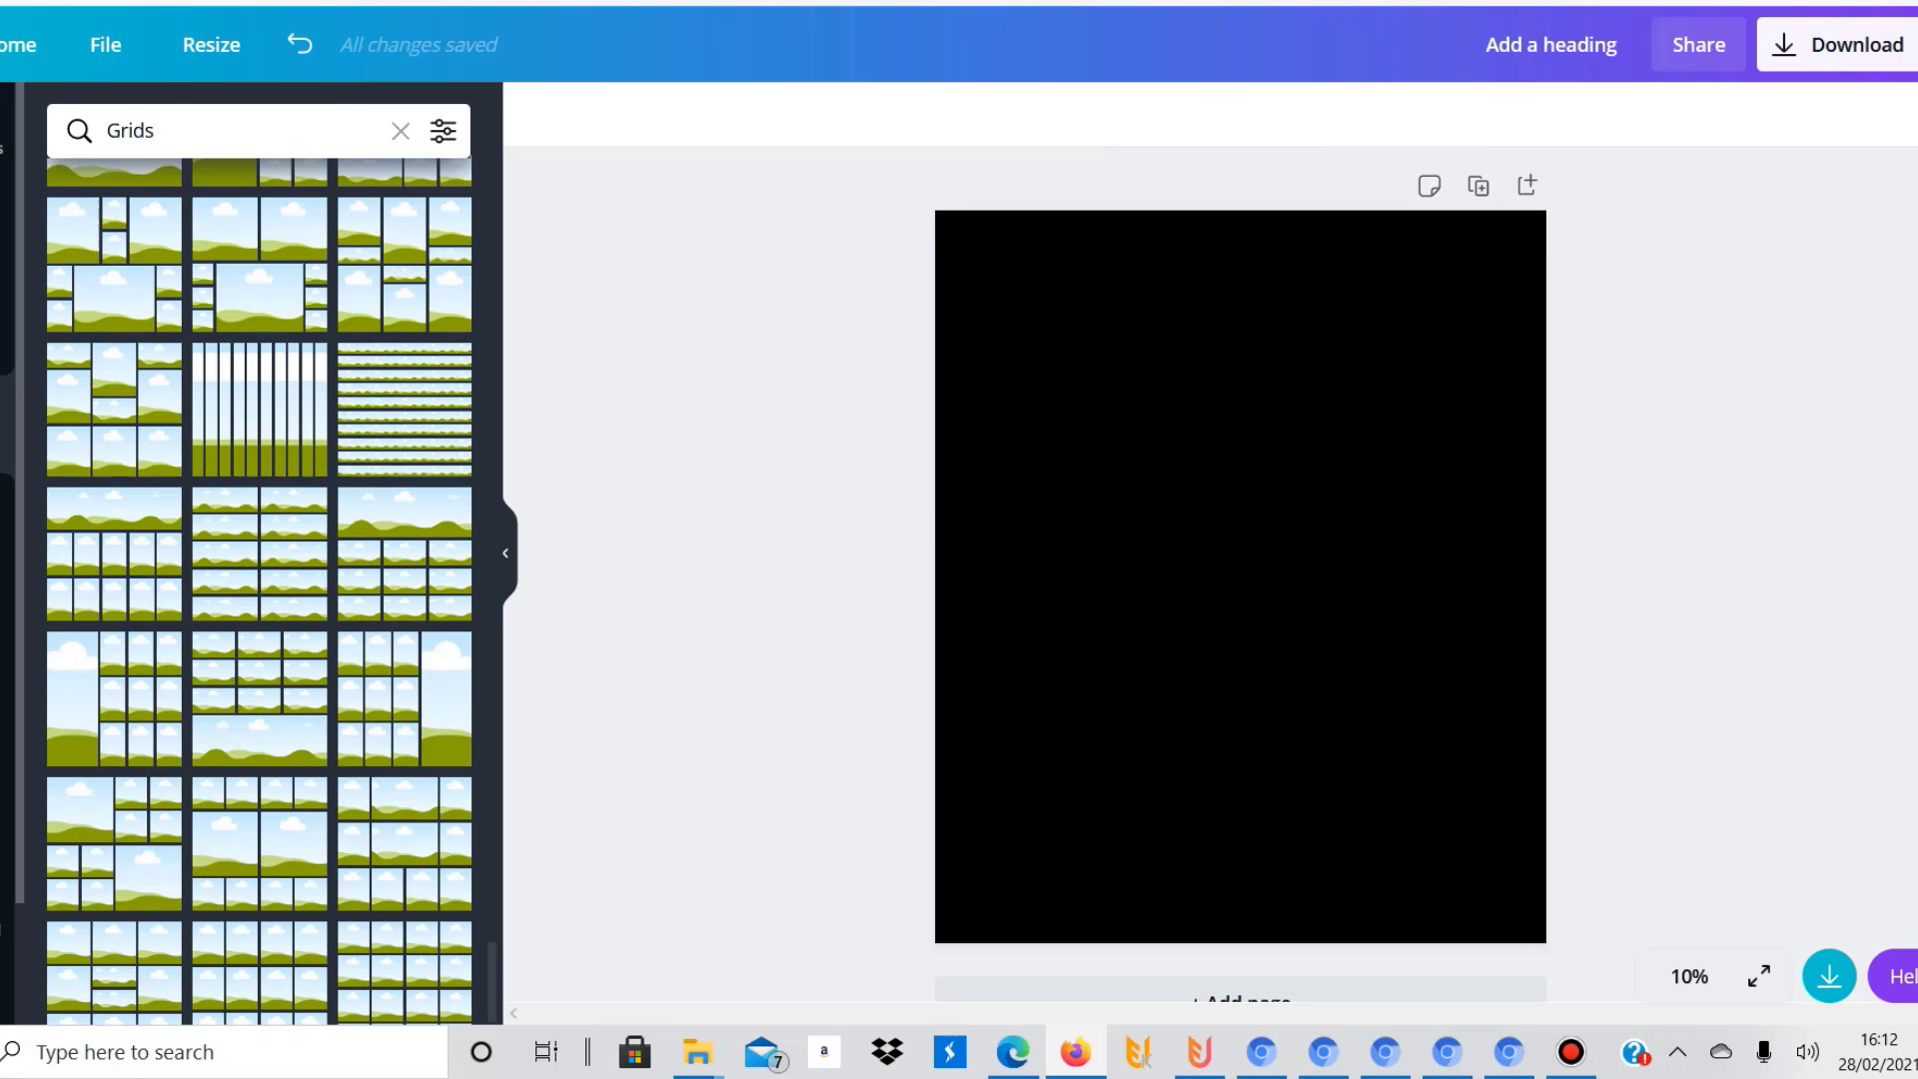
{"action": "scroll", "coordinate": [259, 589], "scroll_direction": "up", "scroll_amount": 1}
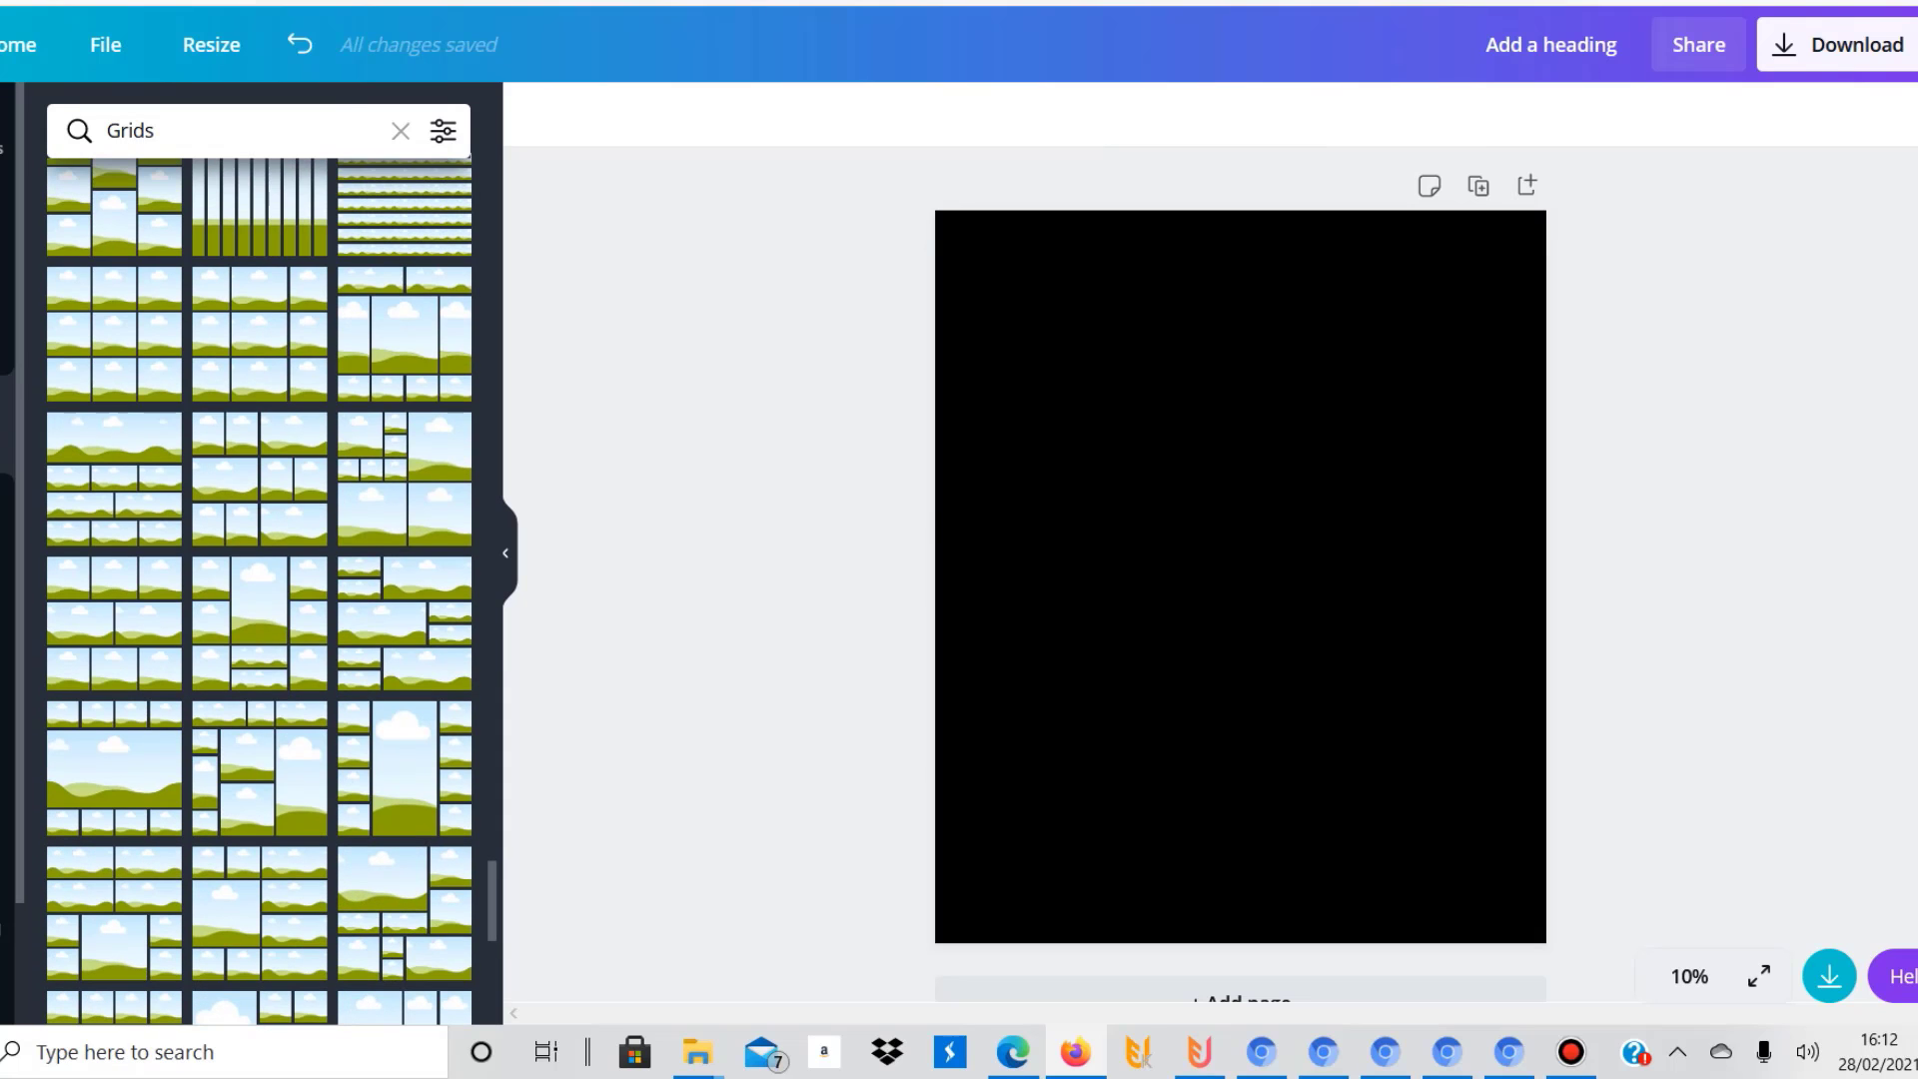
{"action": "left_click", "coordinate": [114, 913]}
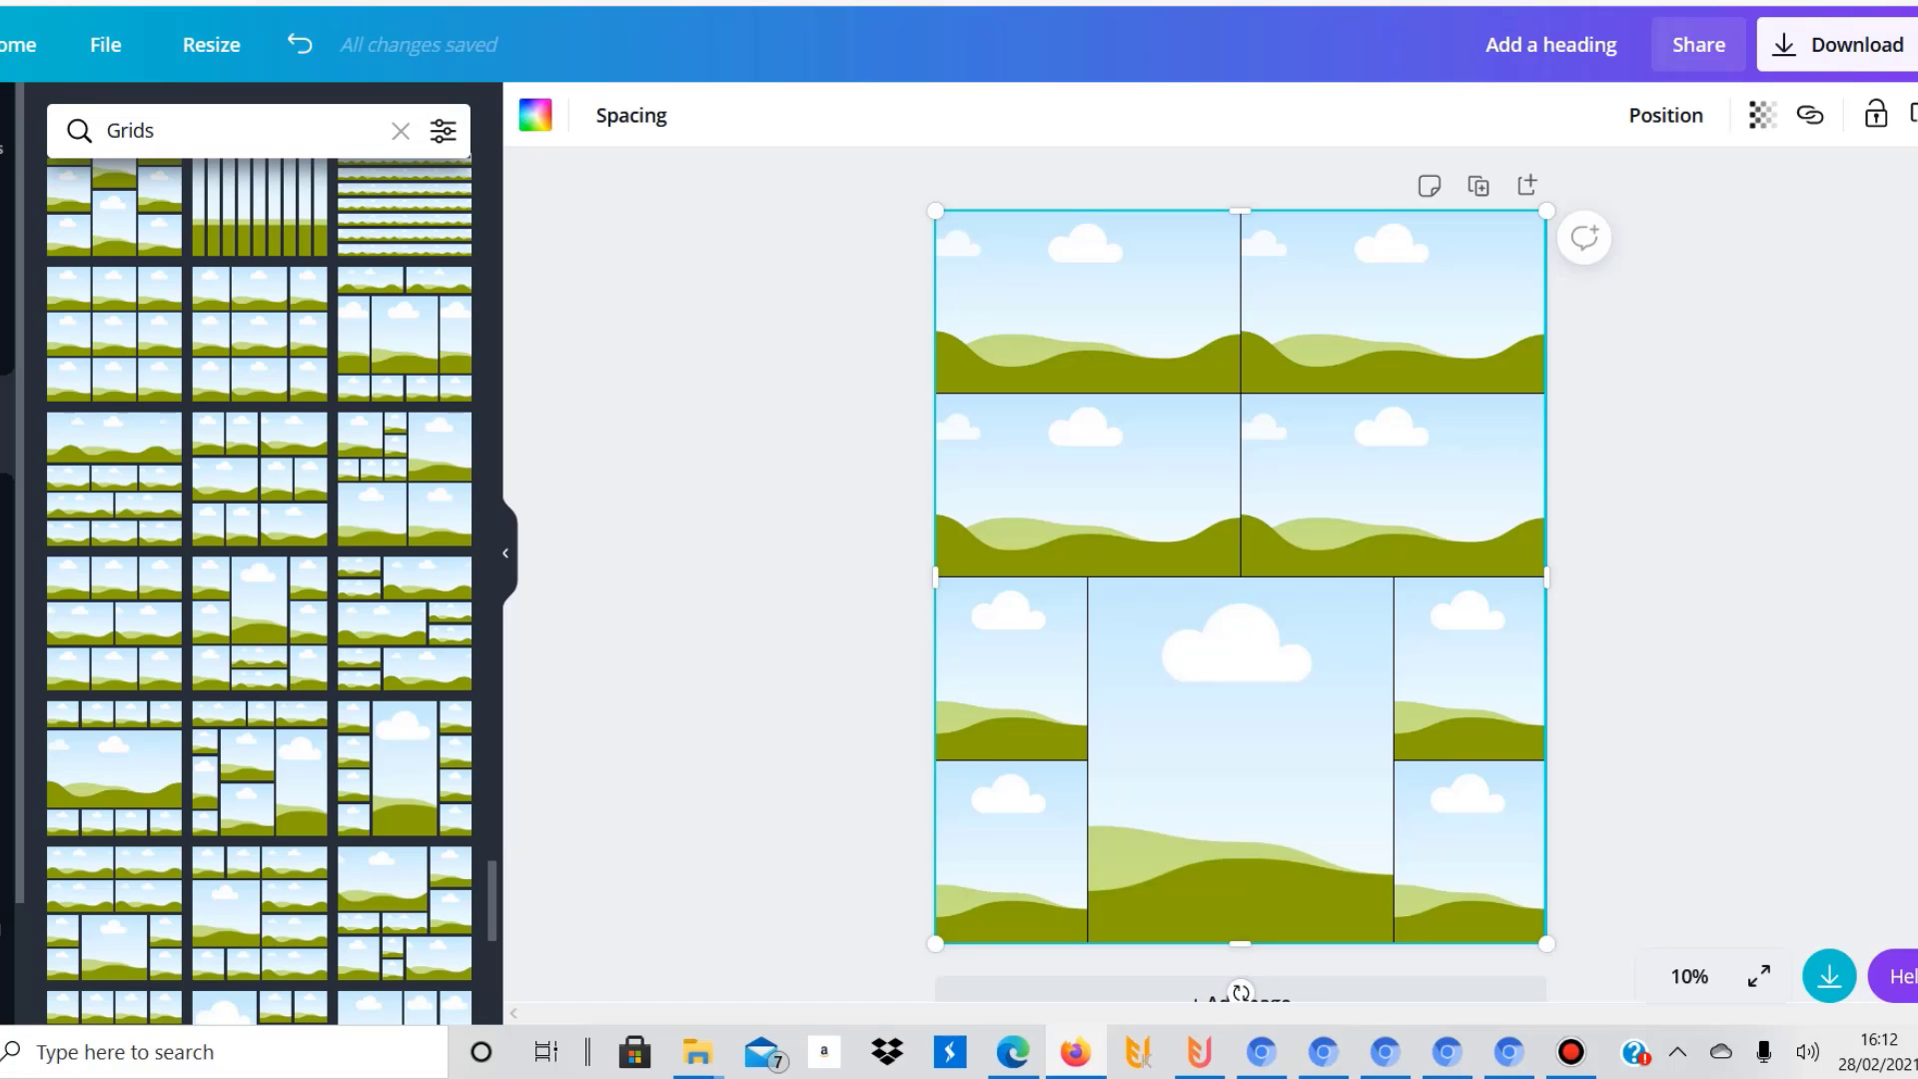
{"action": "key", "text": "Delete"}
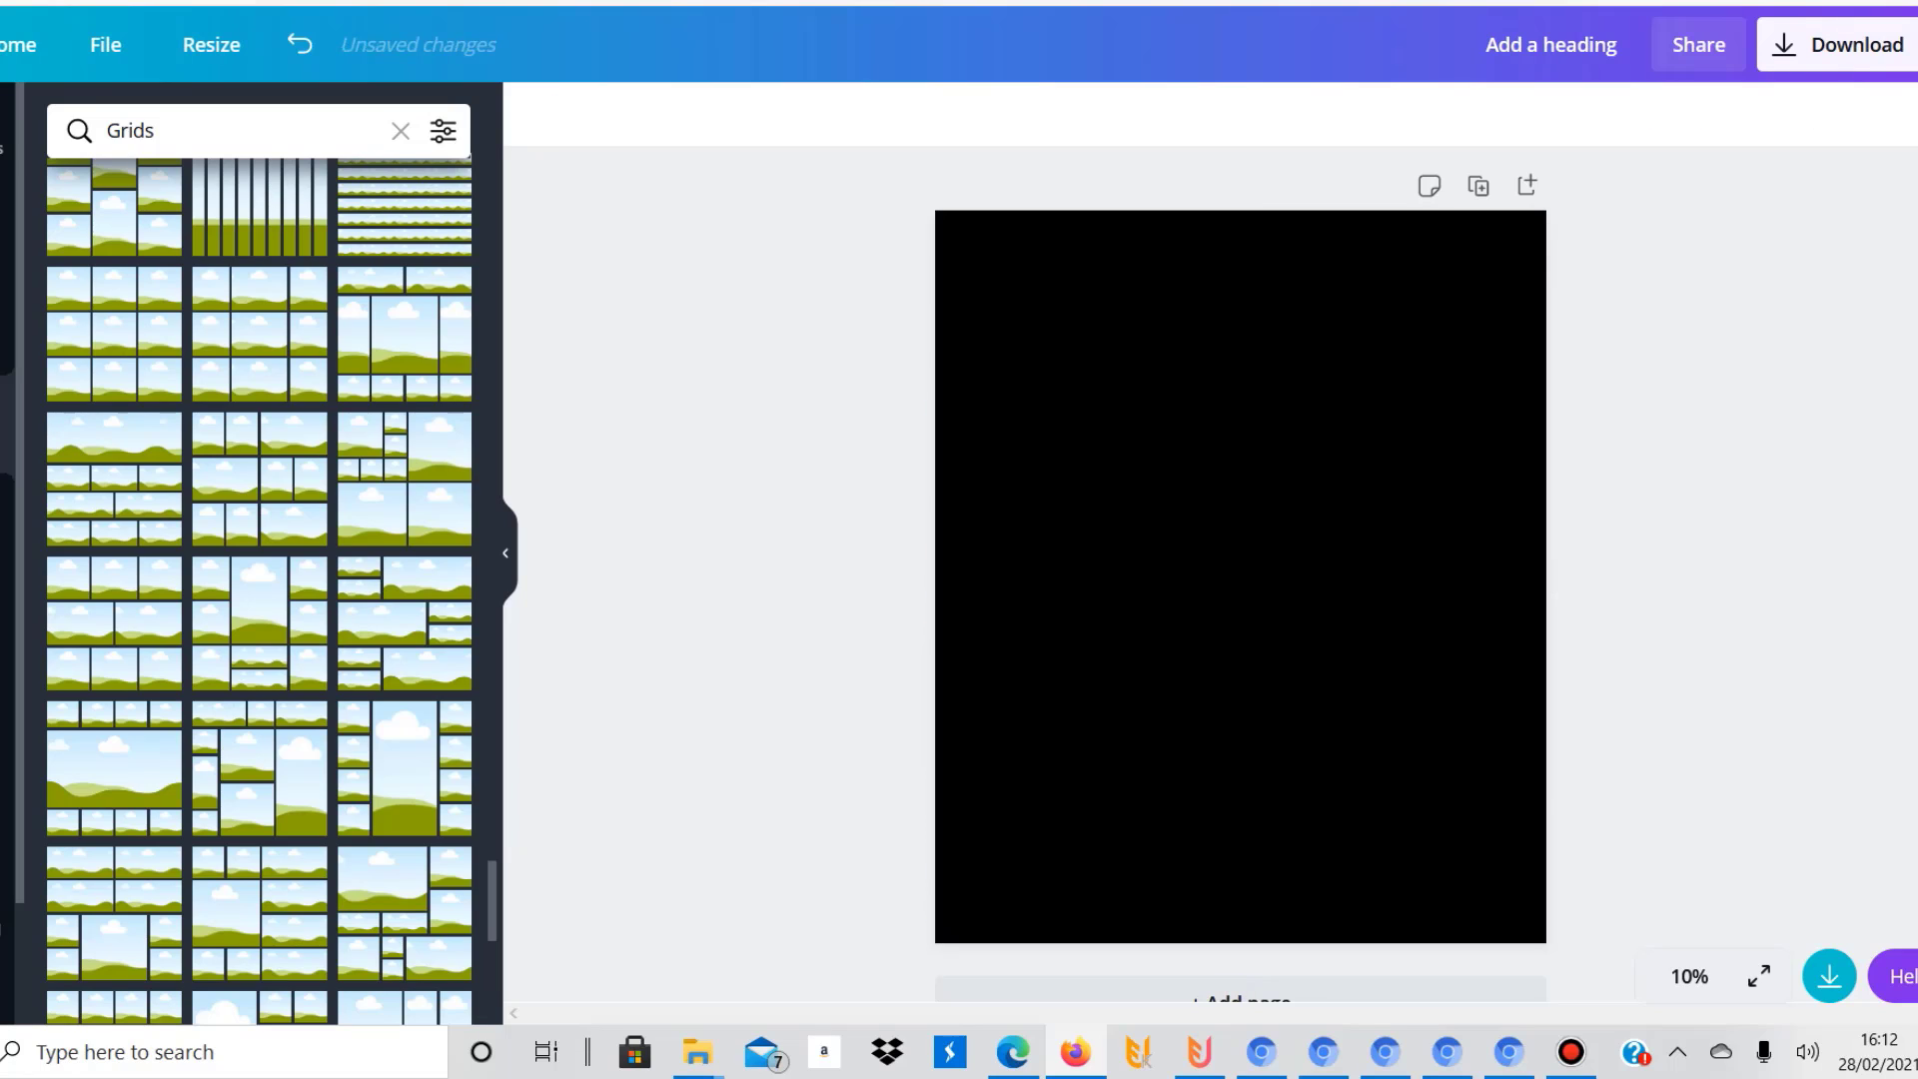
Clear the Grids search, and add the purple-to-yellow gradient blob, enlarged to most of the page width
{"action": "left_click", "coordinate": [4, 327]}
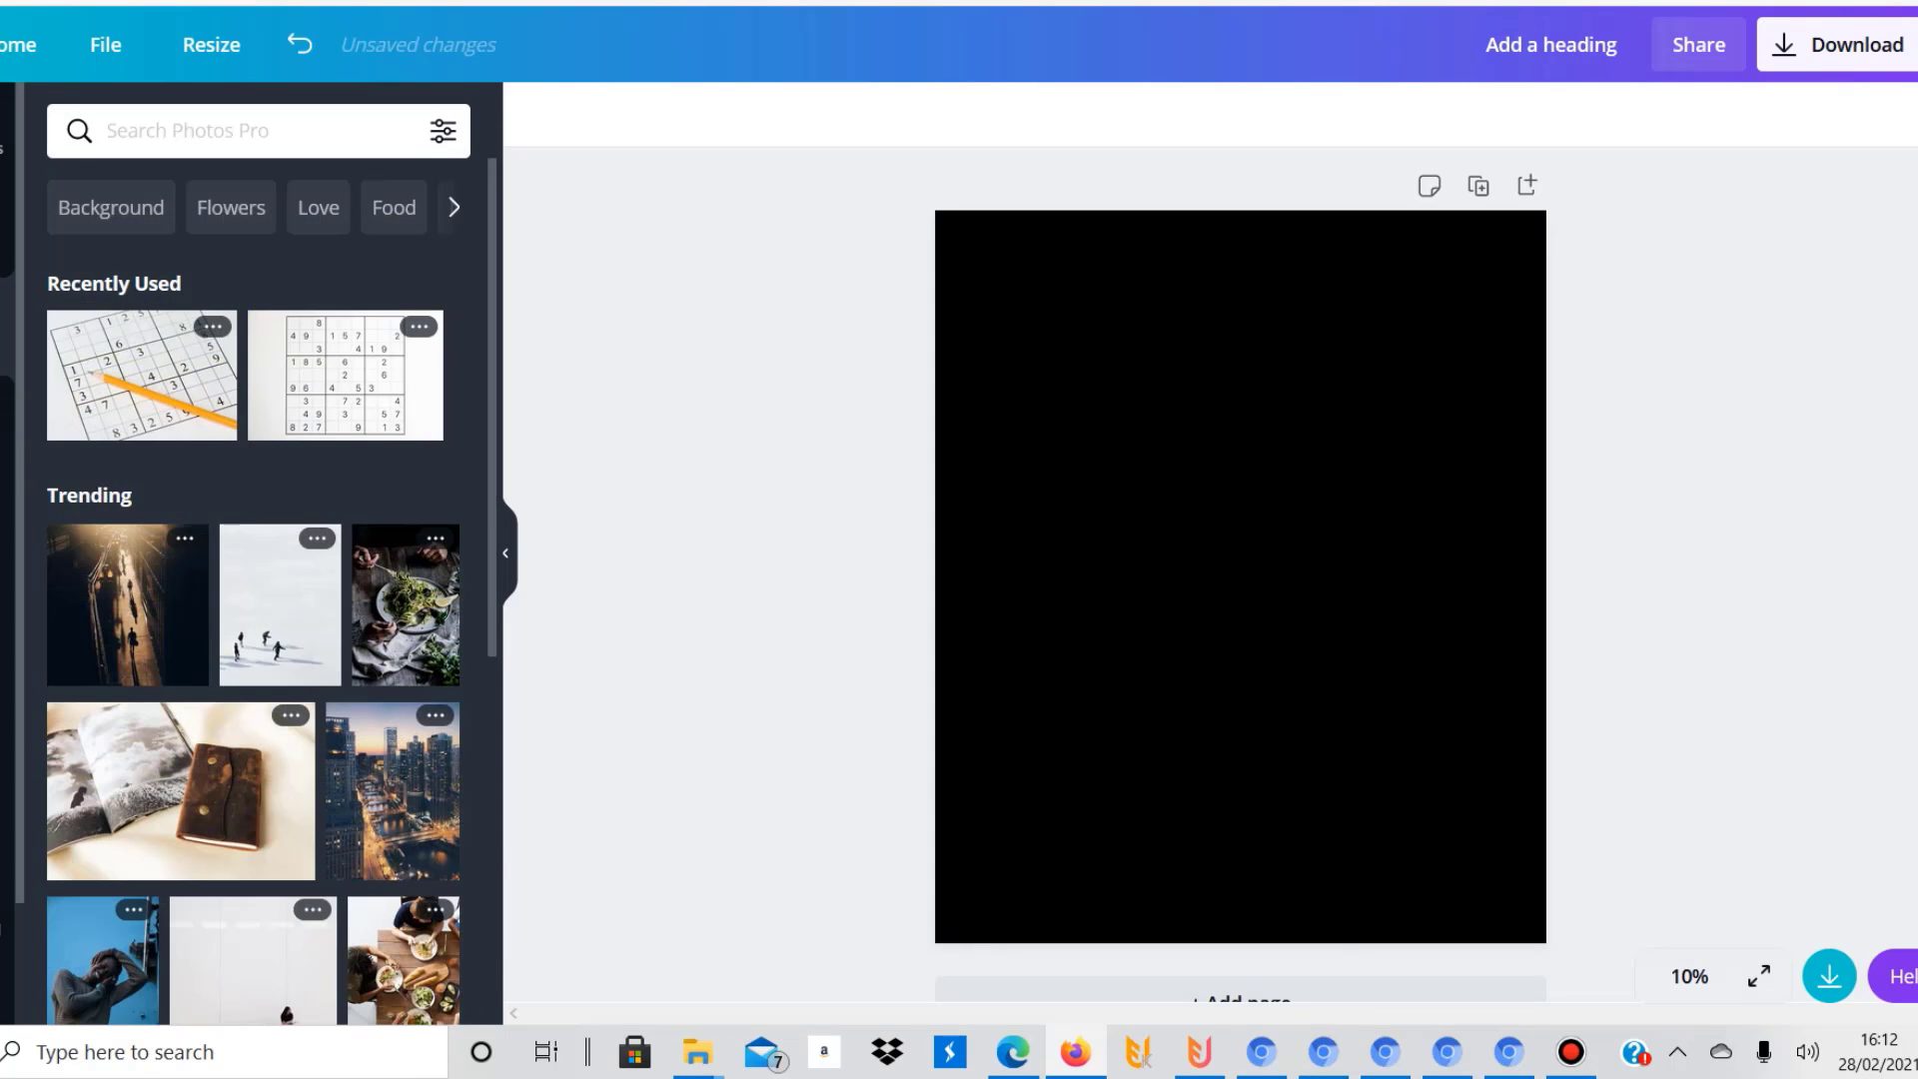
{"action": "left_click", "coordinate": [4, 424]}
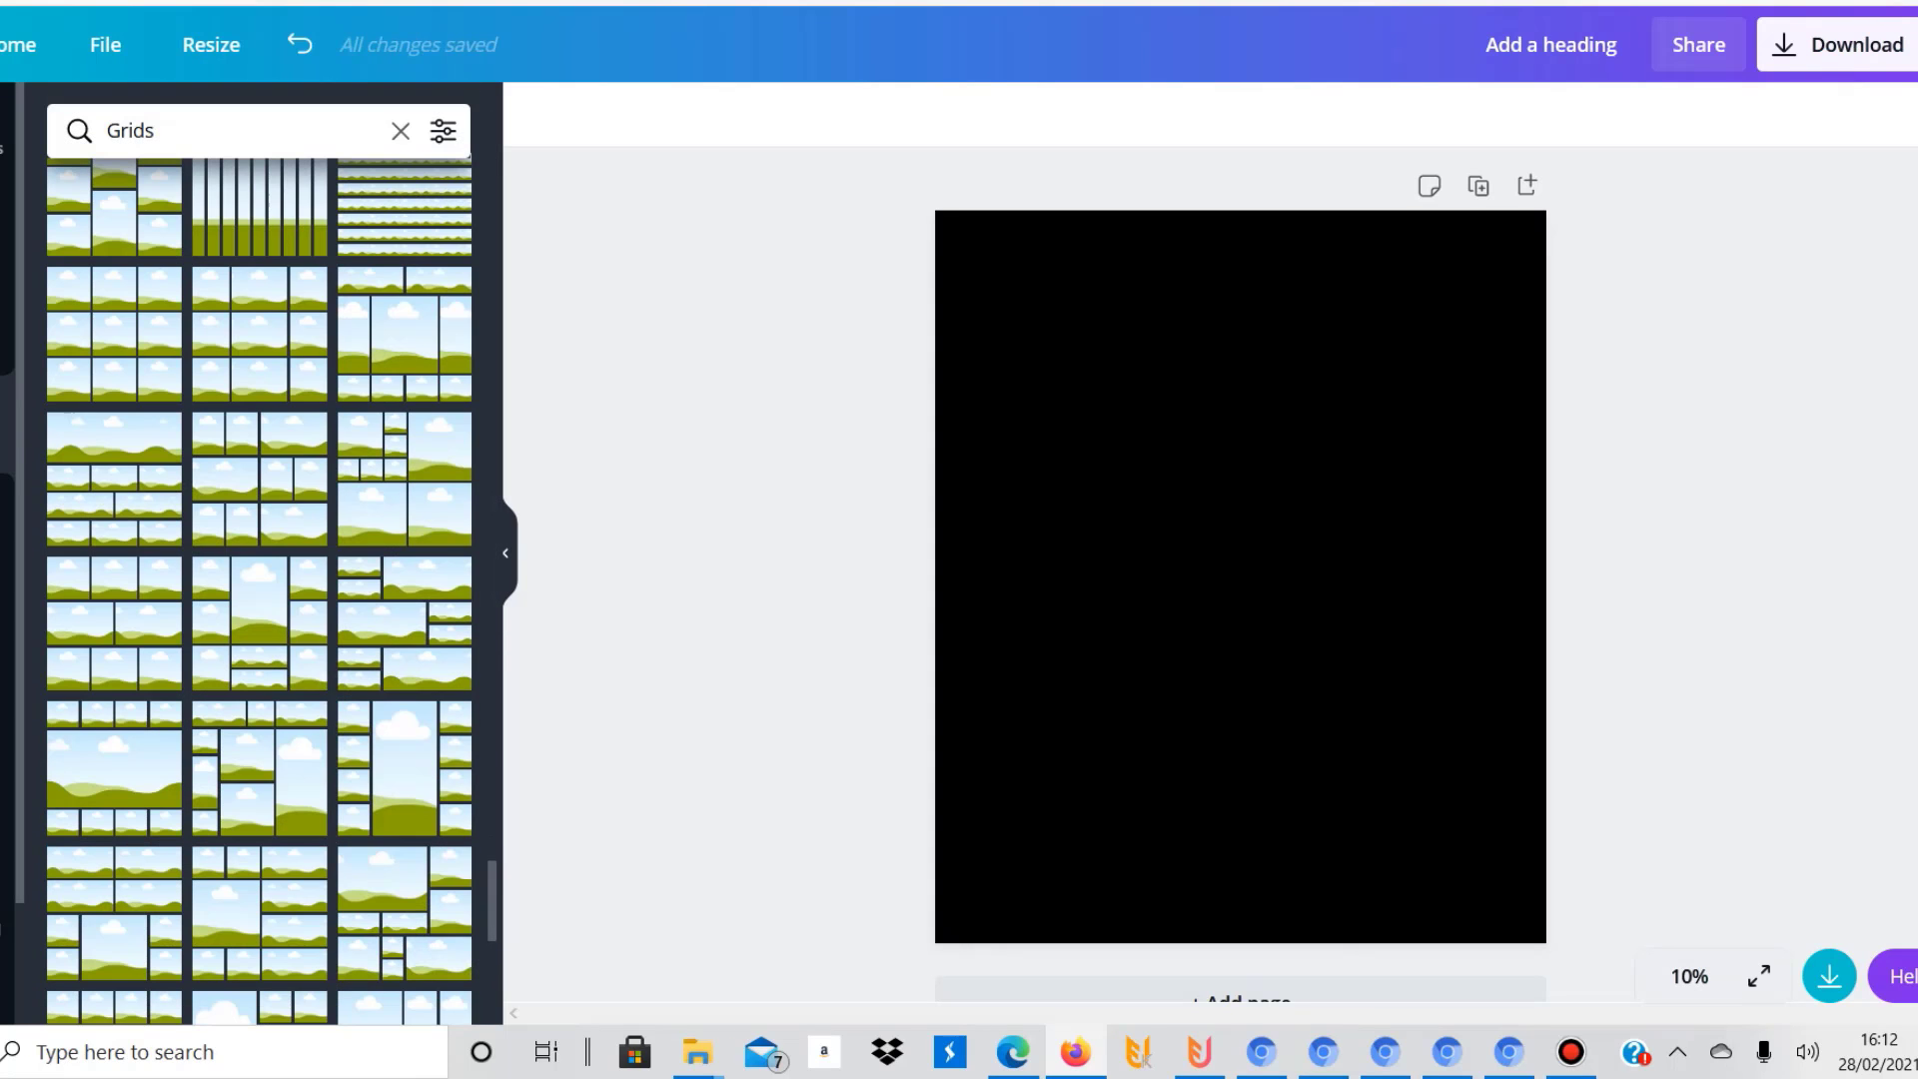
{"action": "left_click", "coordinate": [401, 131]}
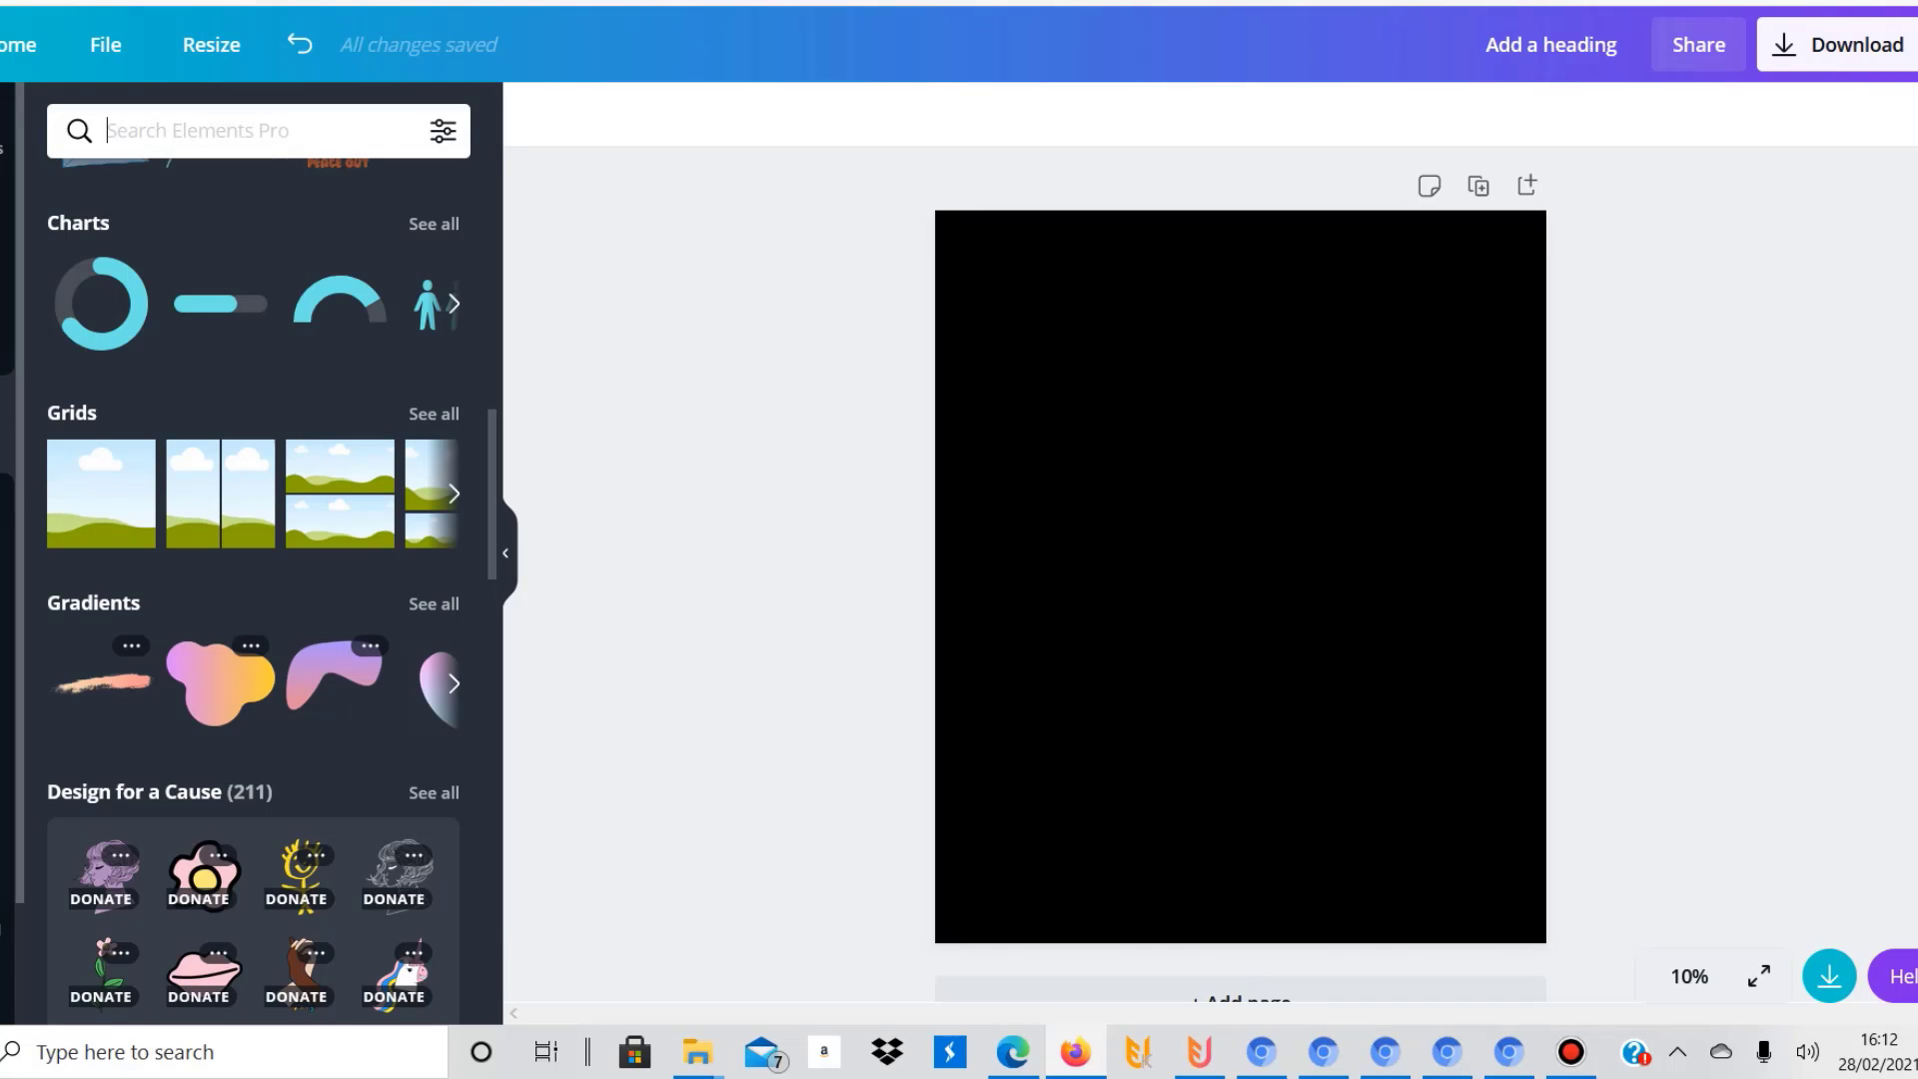
{"action": "scroll", "coordinate": [253, 589], "scroll_direction": "down", "scroll_amount": 3}
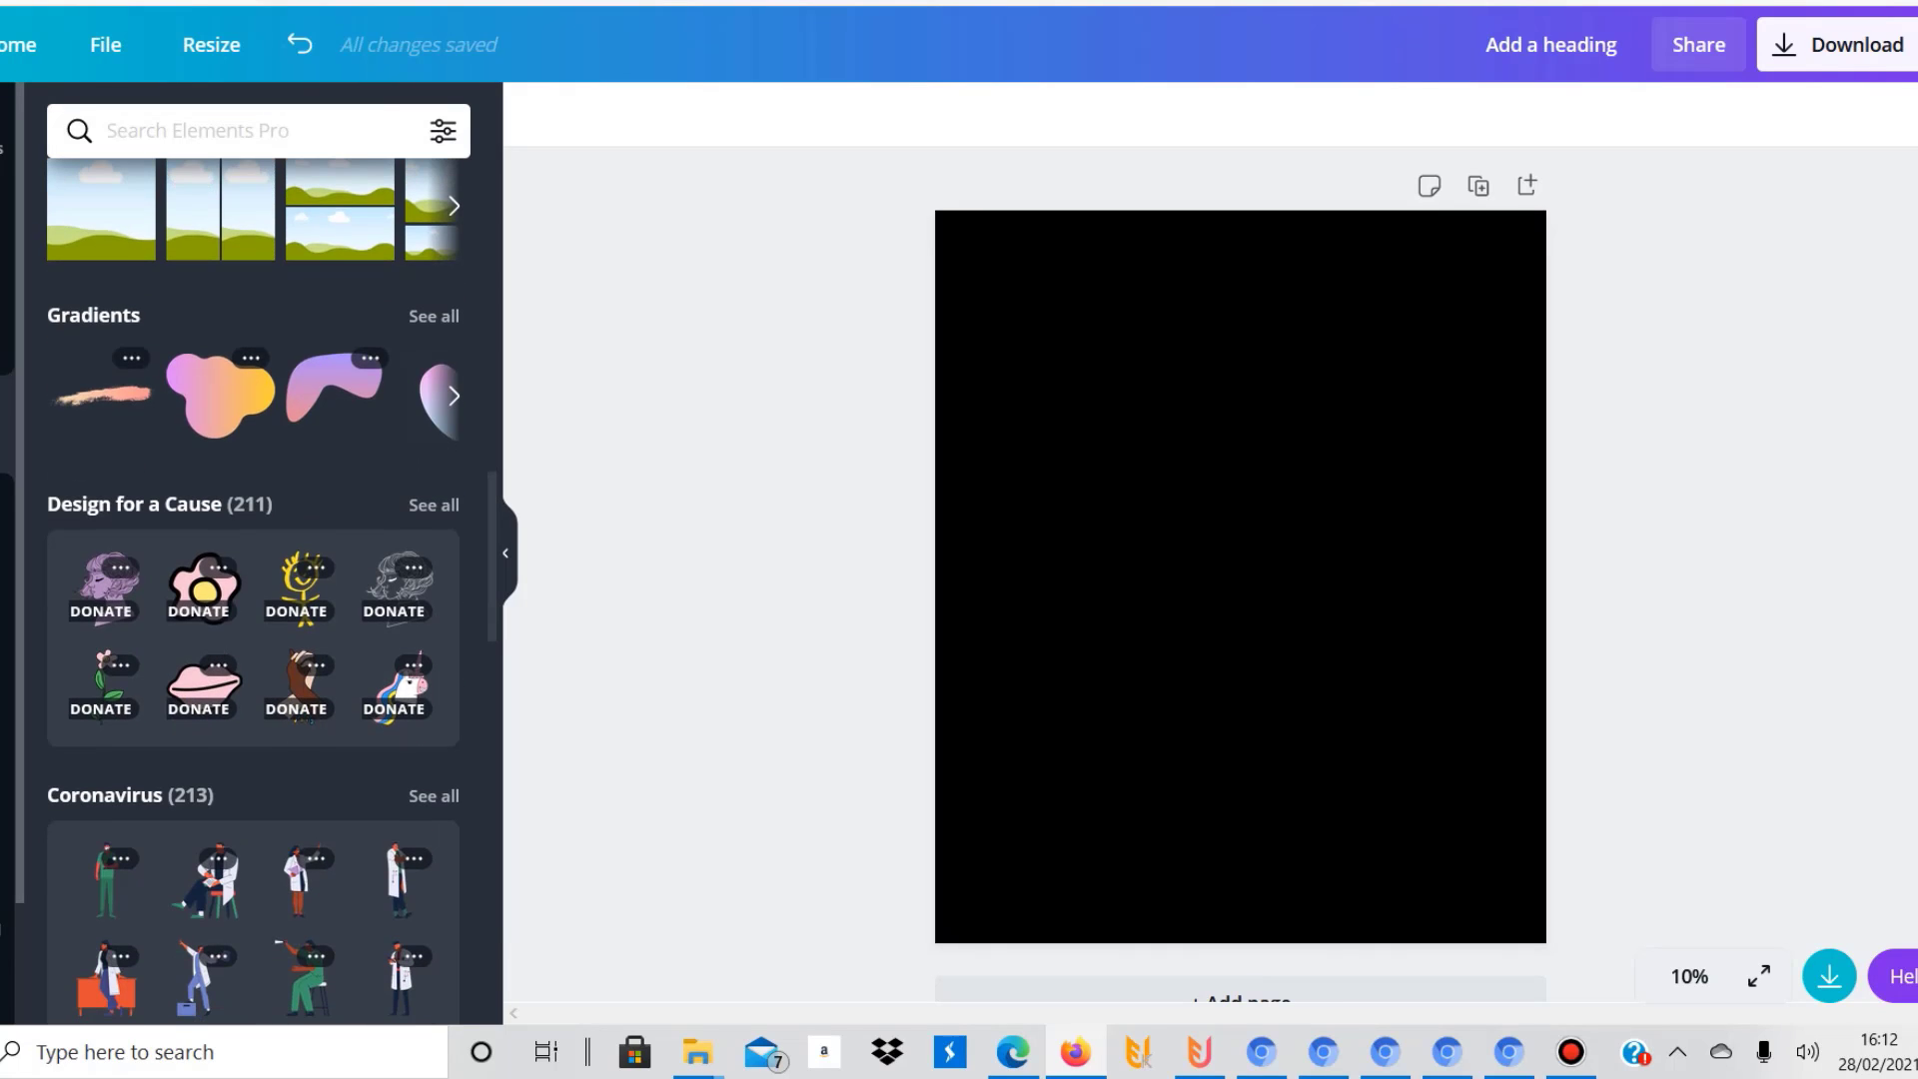
{"action": "left_click", "coordinate": [220, 394]}
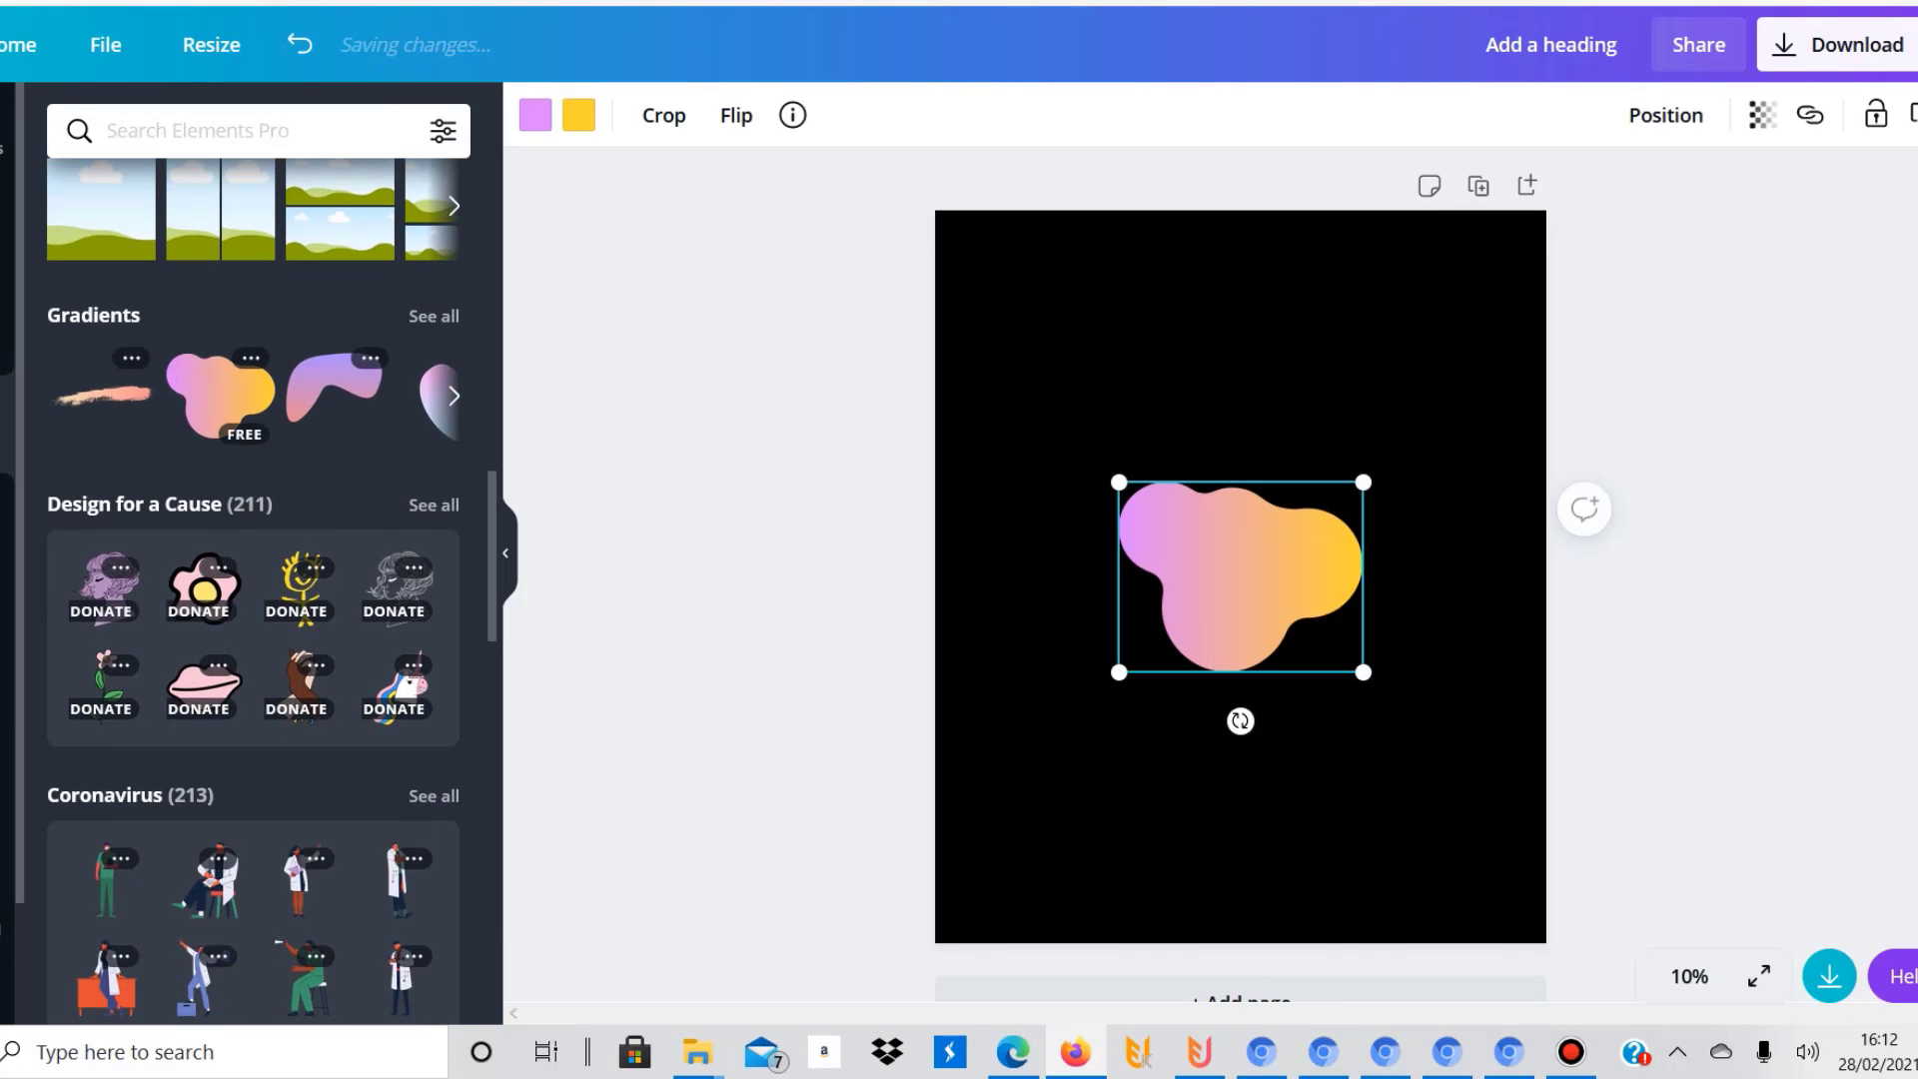
{"action": "left_click_drag", "start_coordinate": [1364, 483], "coordinate": [1648, 256]}
{"action": "left_click_drag", "start_coordinate": [1385, 464], "coordinate": [1275, 524]}
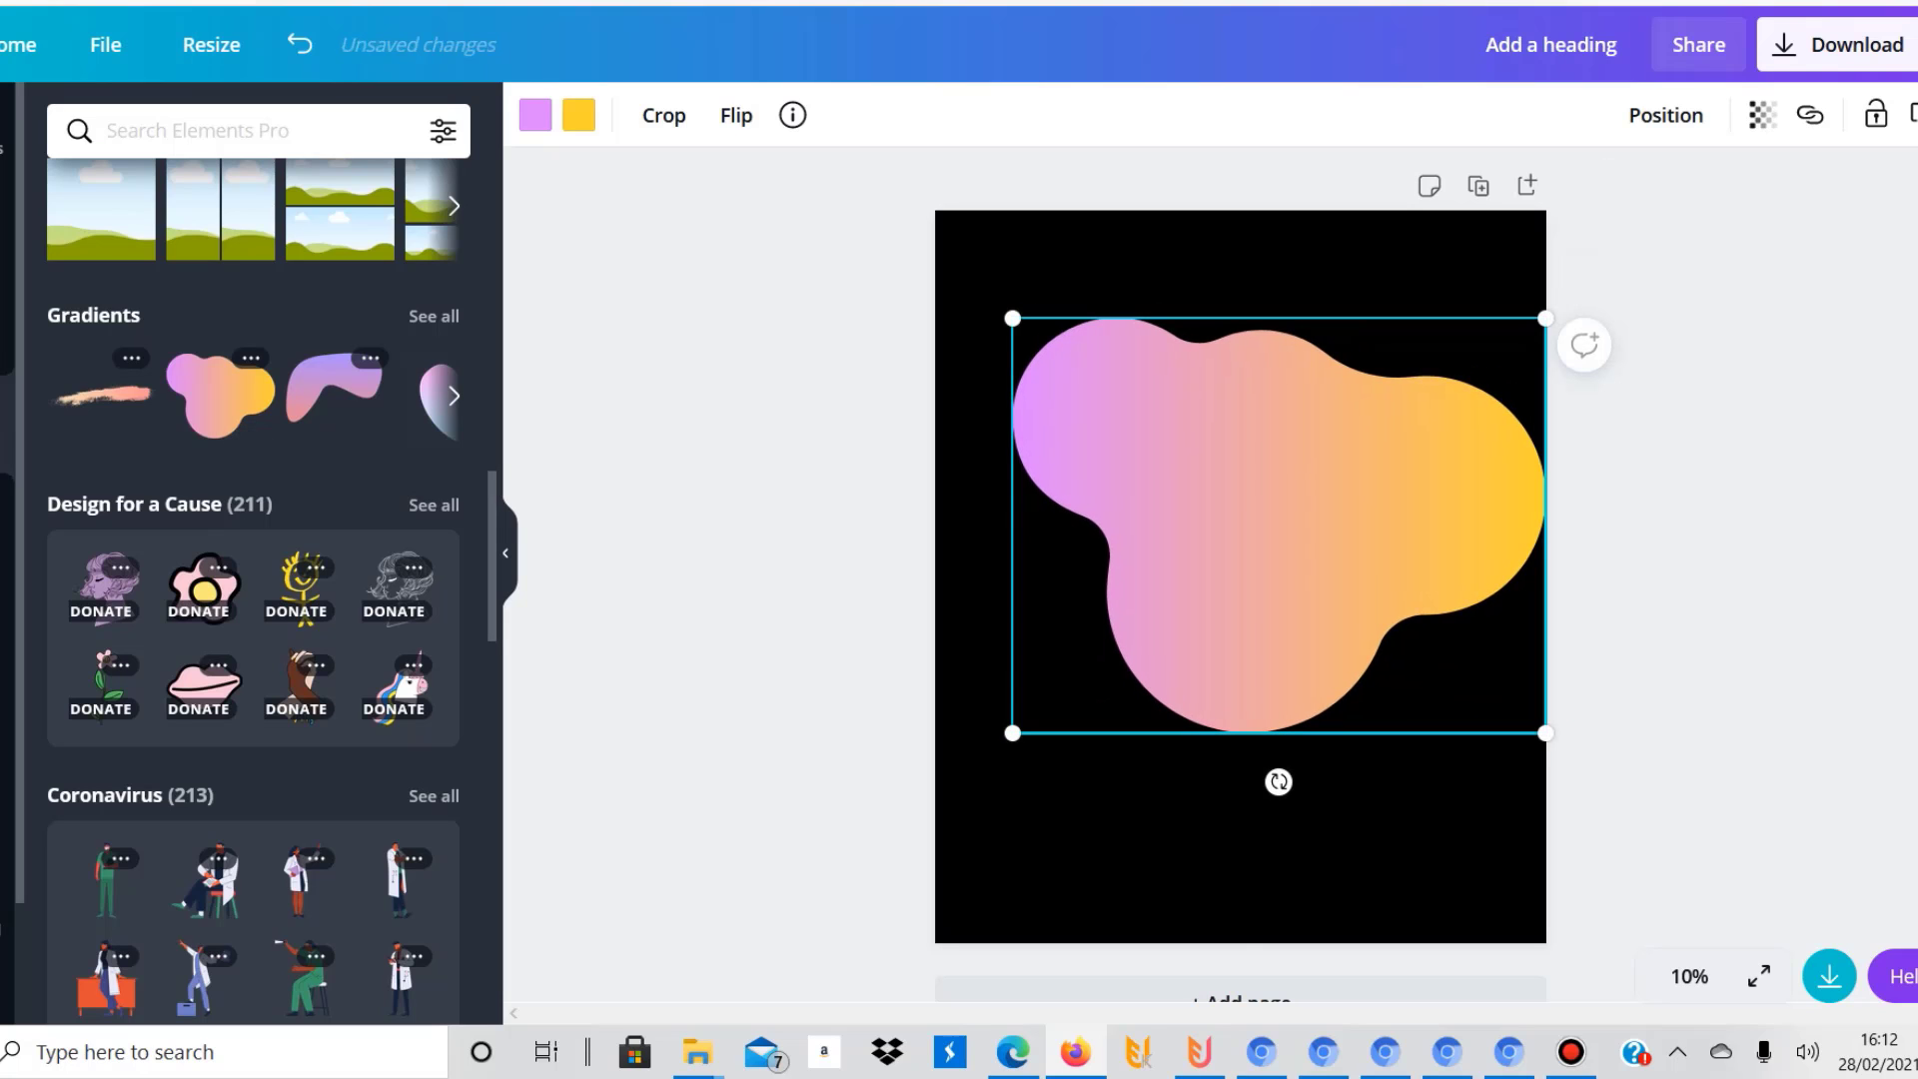
Browse the other gradients, recolour the blob with a violet-to-pink gradient, and delete it
{"action": "left_click", "coordinate": [455, 397]}
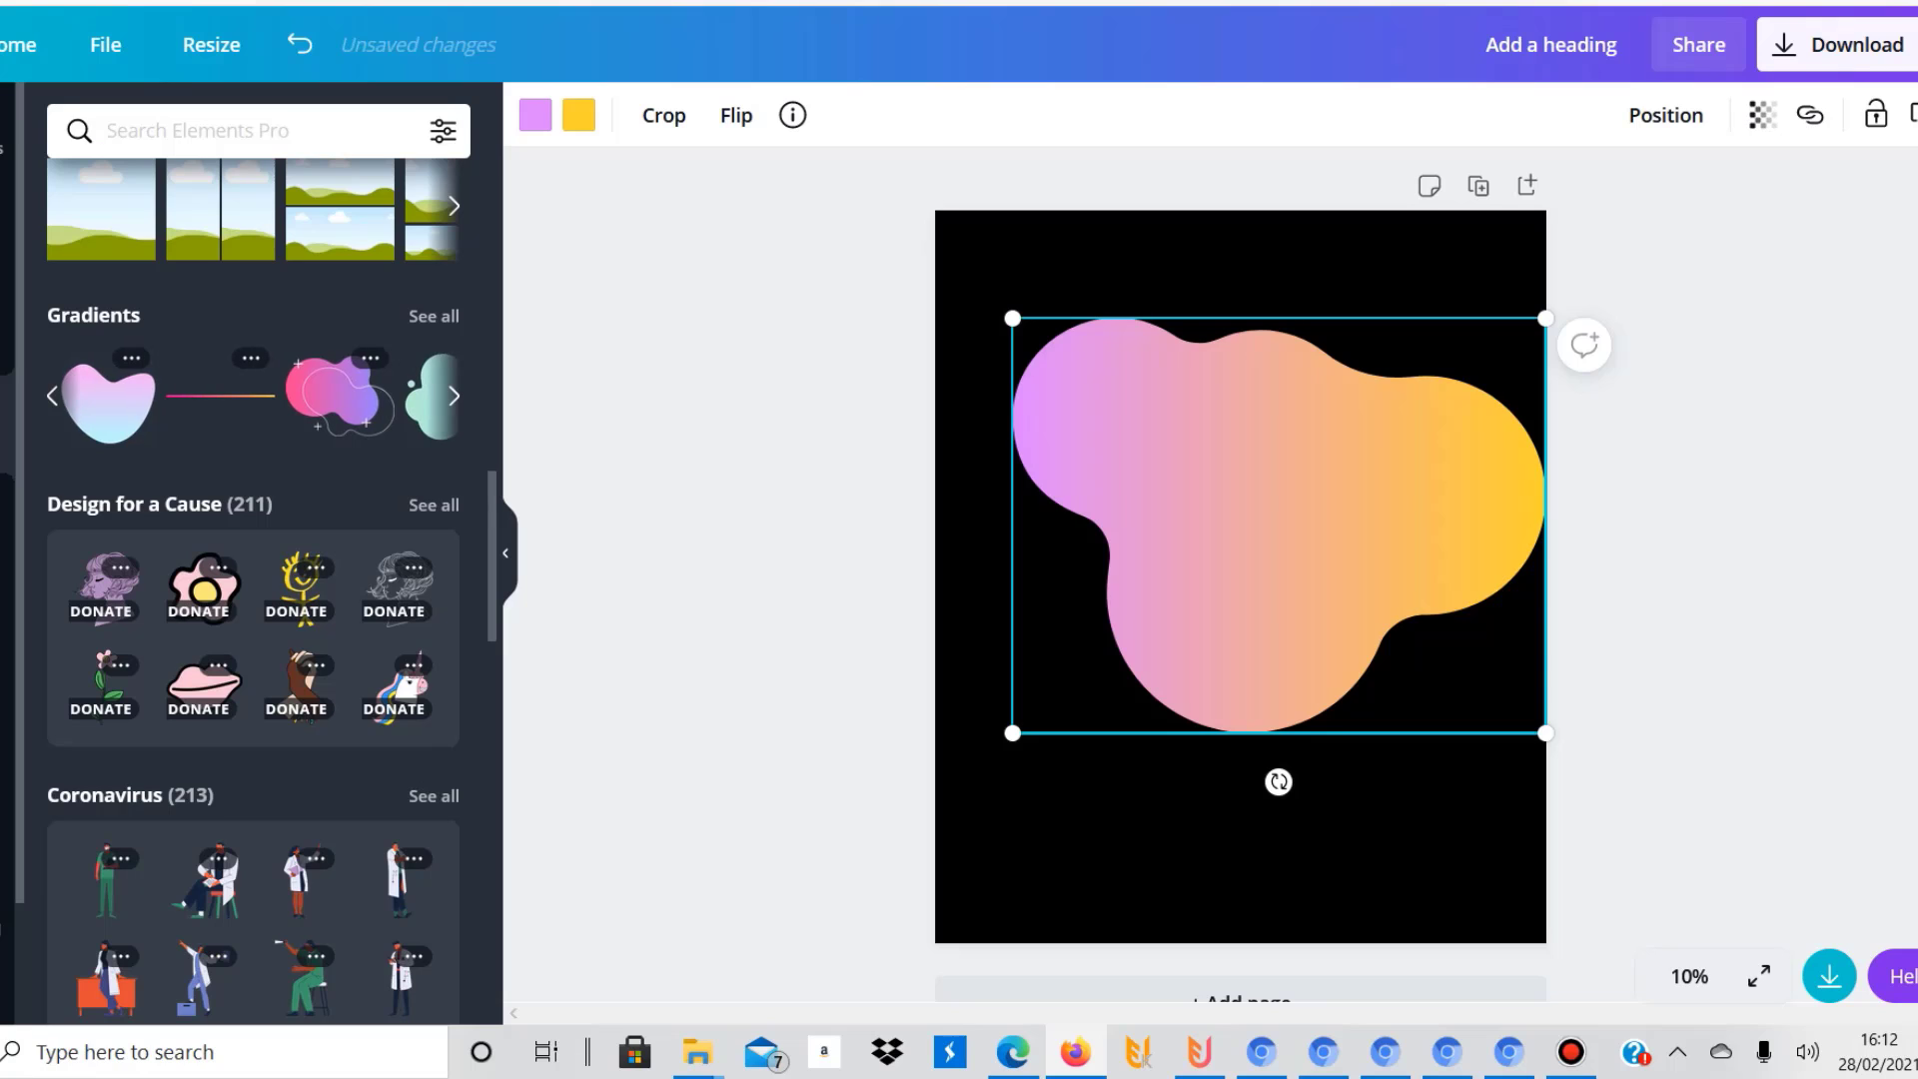
{"action": "left_click", "coordinate": [455, 396]}
{"action": "left_click", "coordinate": [455, 397]}
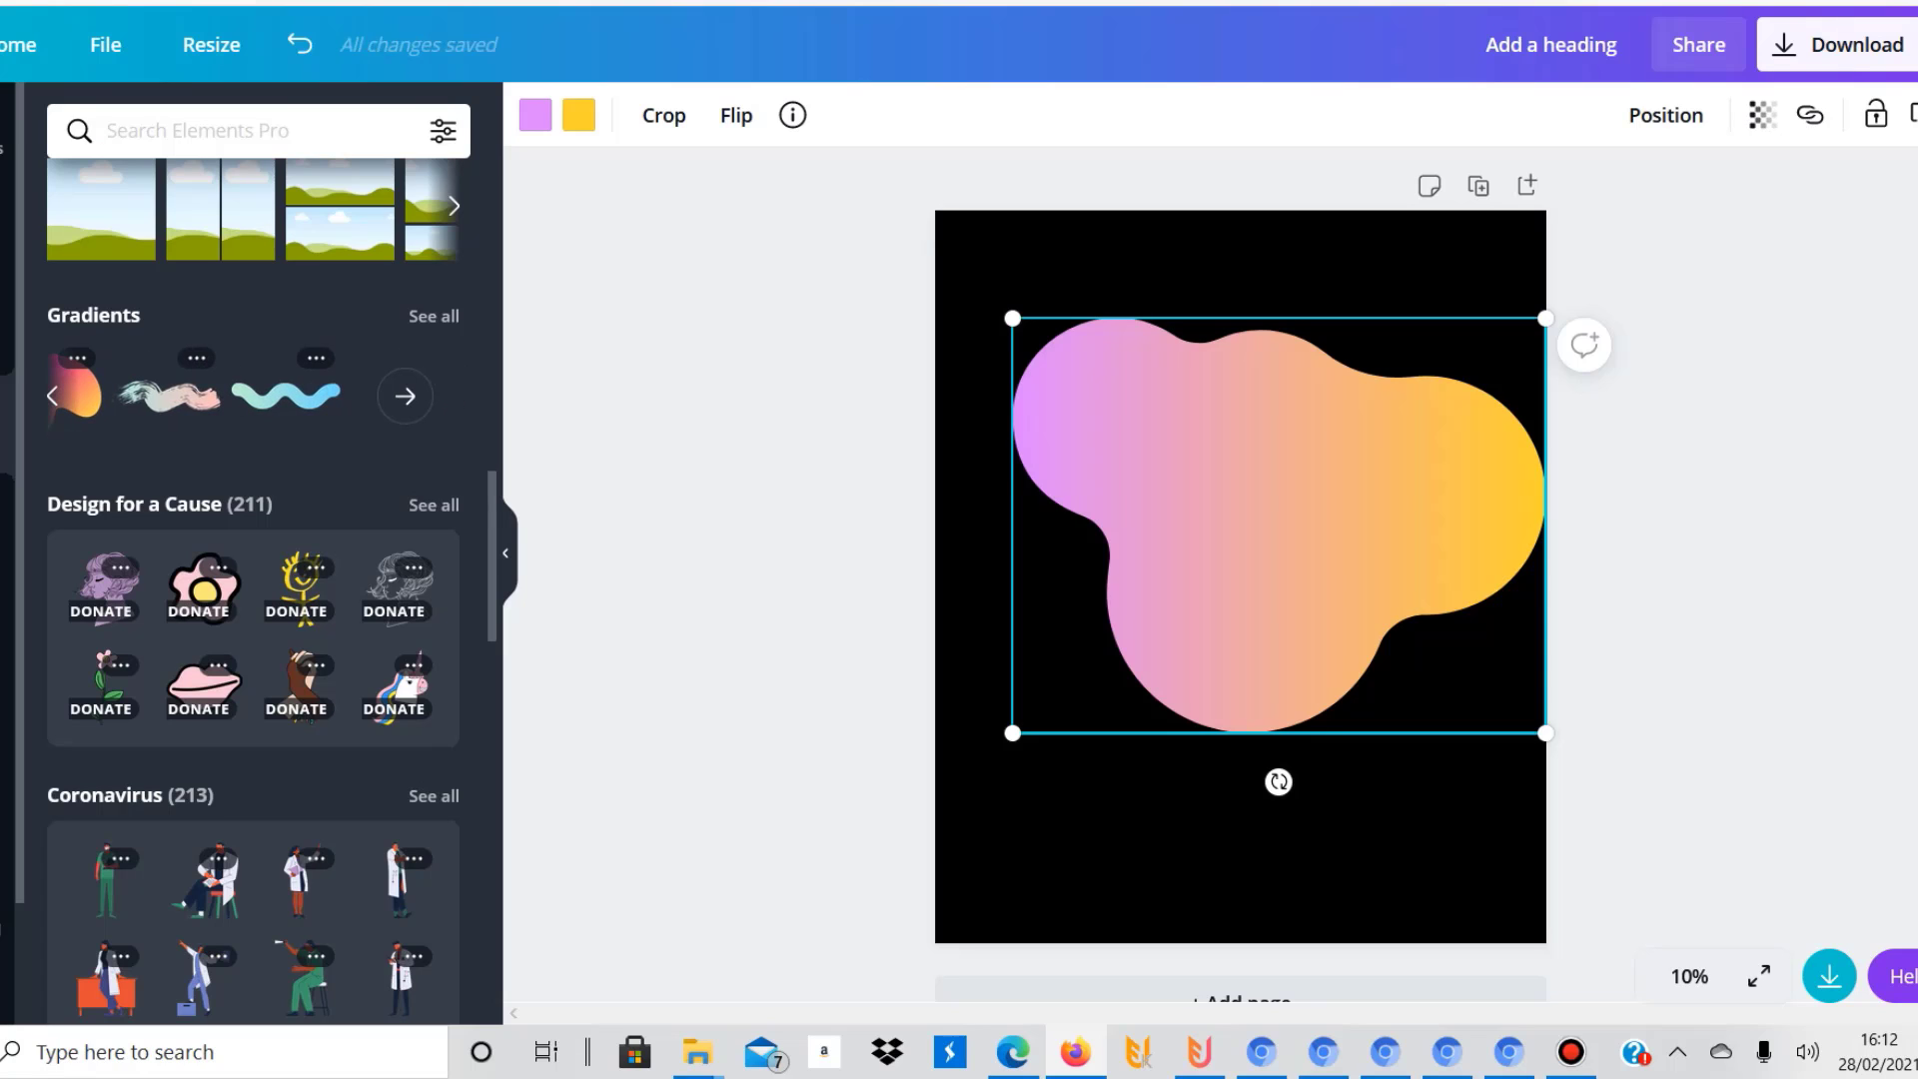
{"action": "left_click", "coordinate": [579, 115]}
{"action": "left_click", "coordinate": [217, 580]}
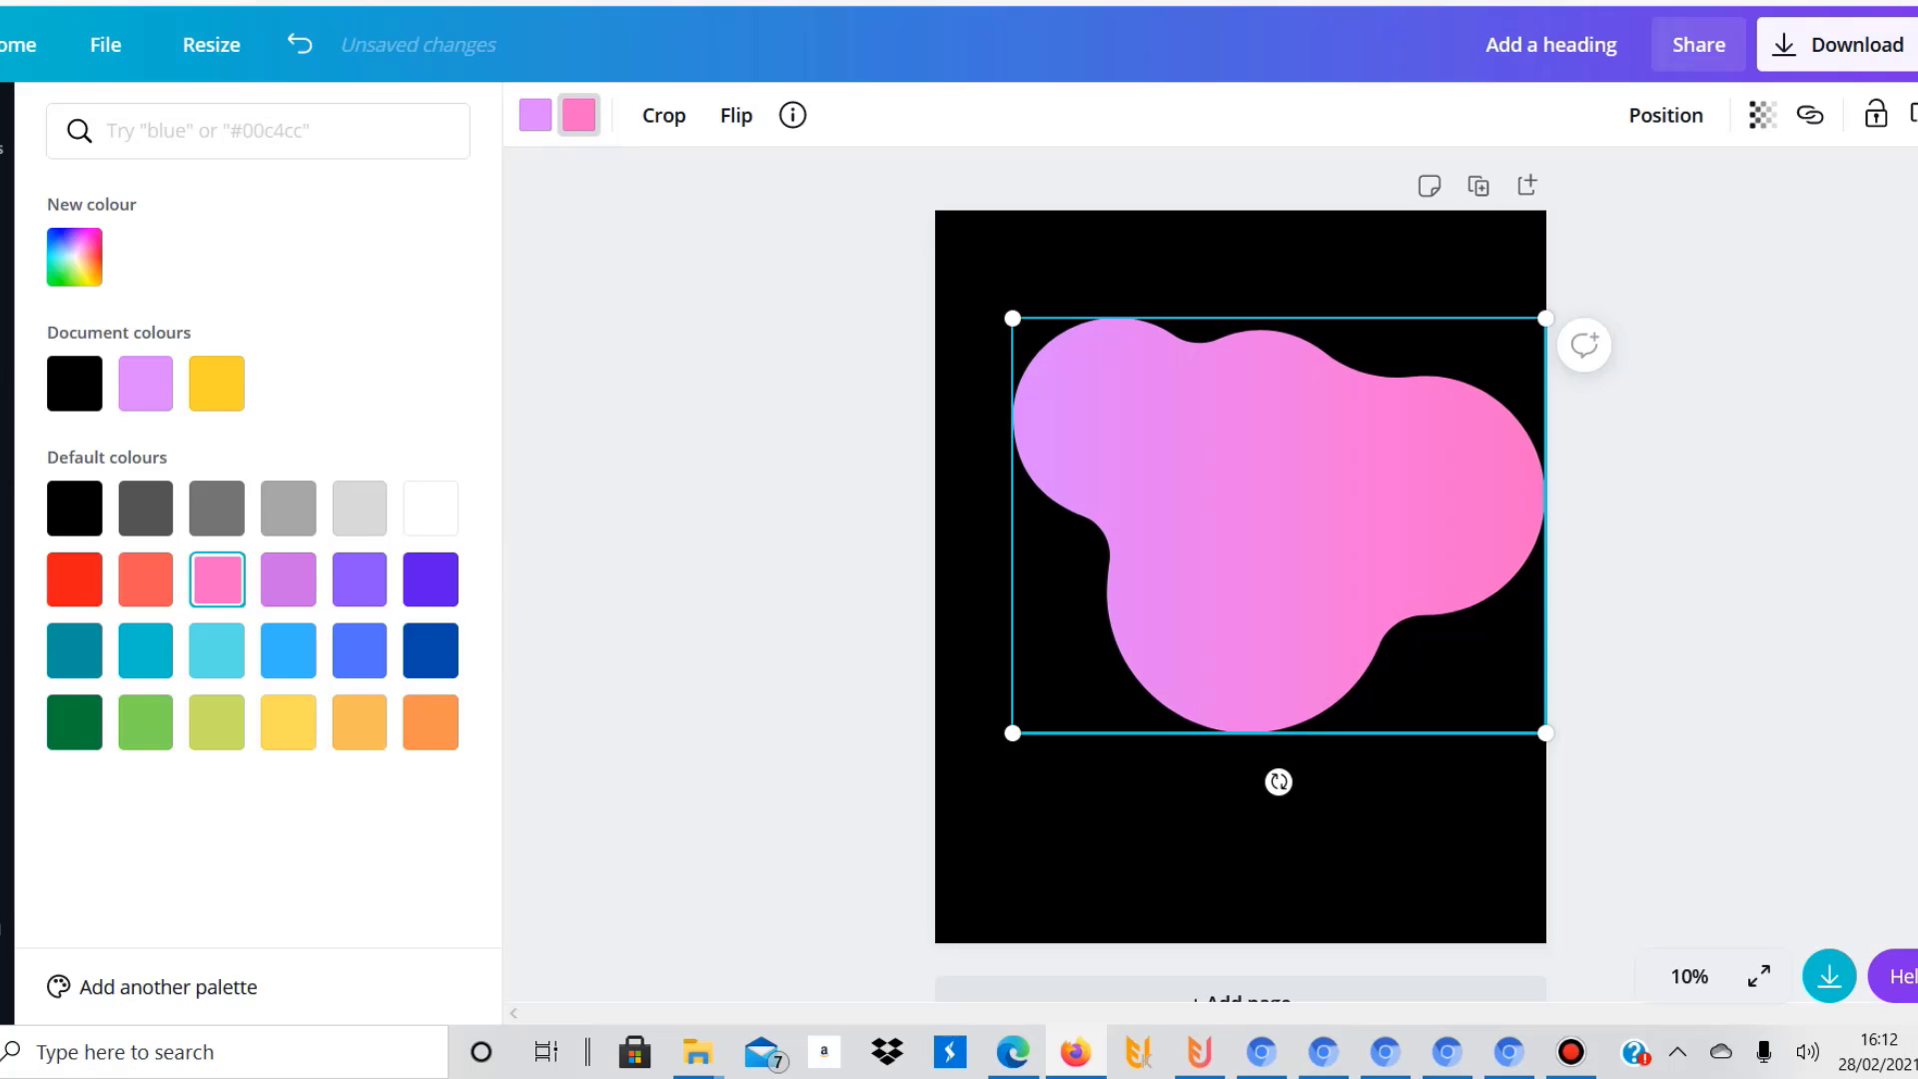
{"action": "left_click", "coordinate": [535, 115]}
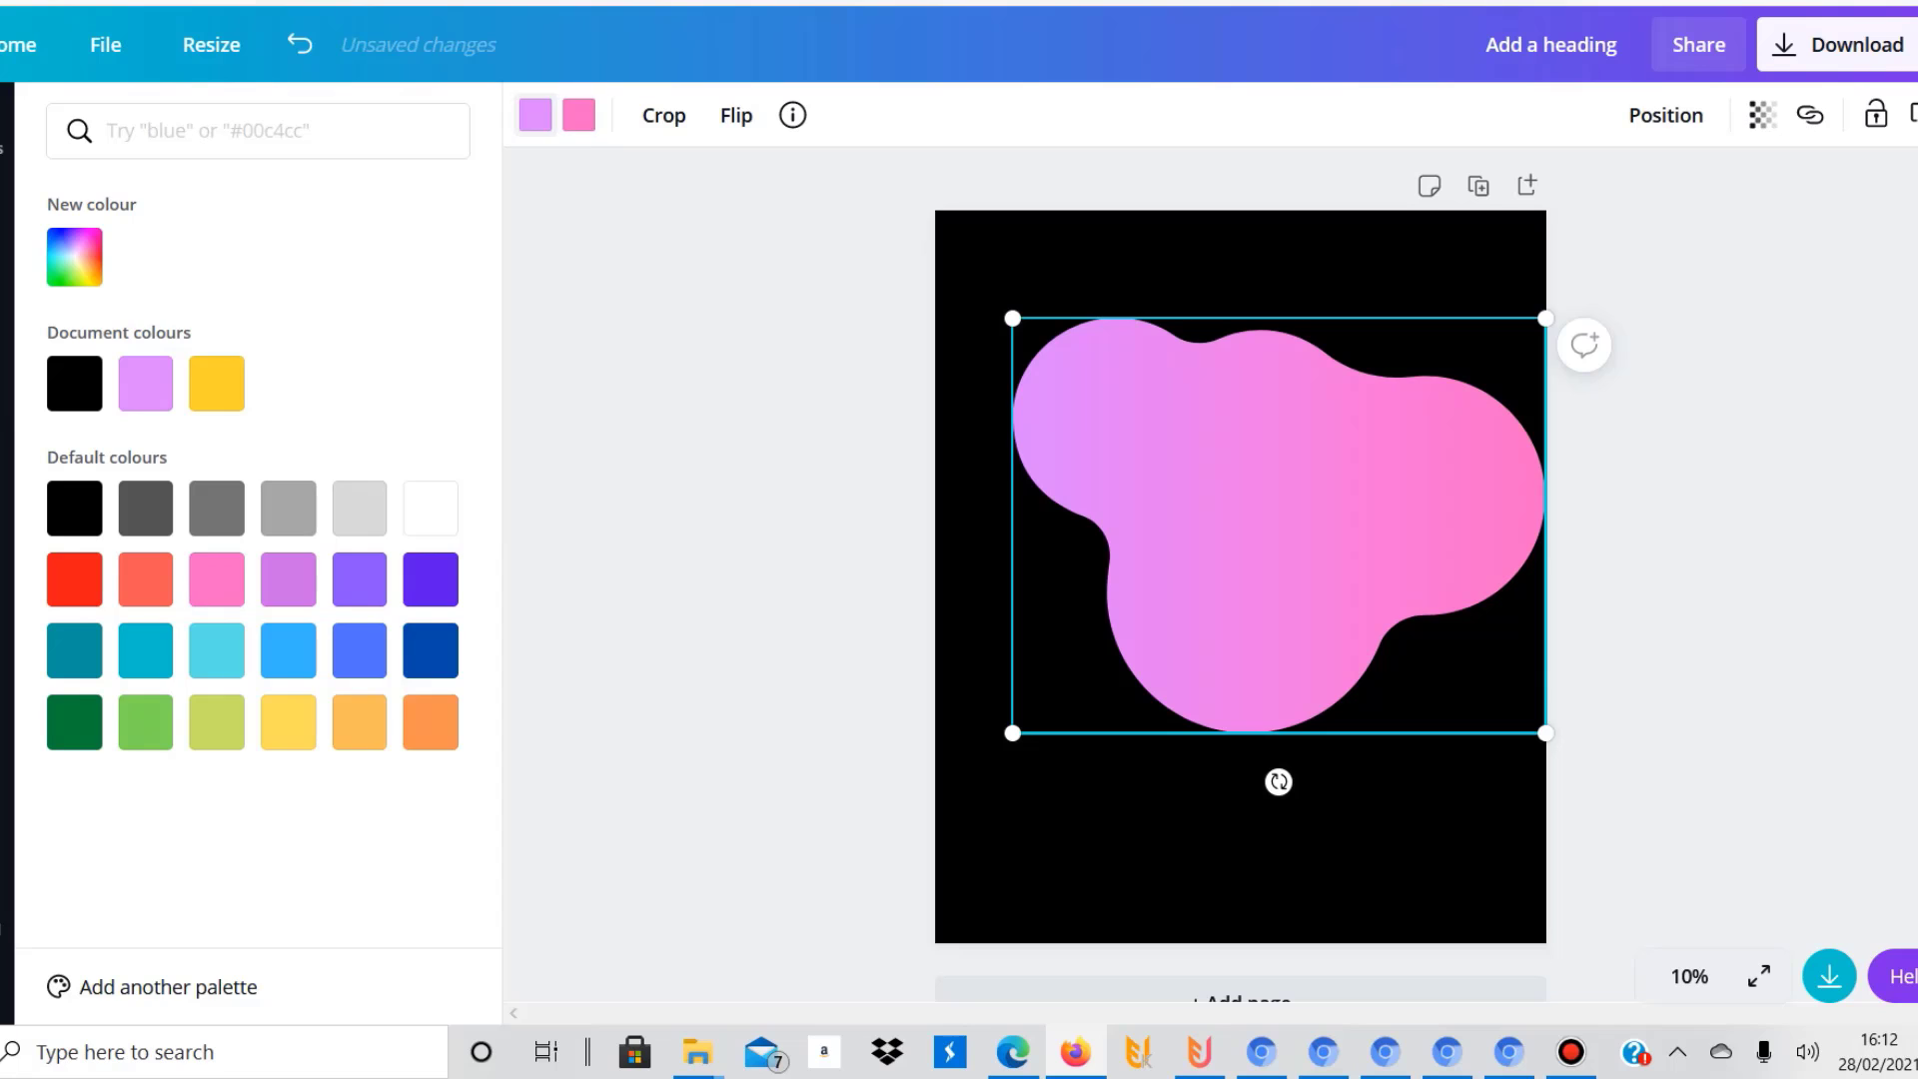
{"action": "left_click", "coordinate": [431, 579]}
{"action": "left_click", "coordinate": [6, 425]}
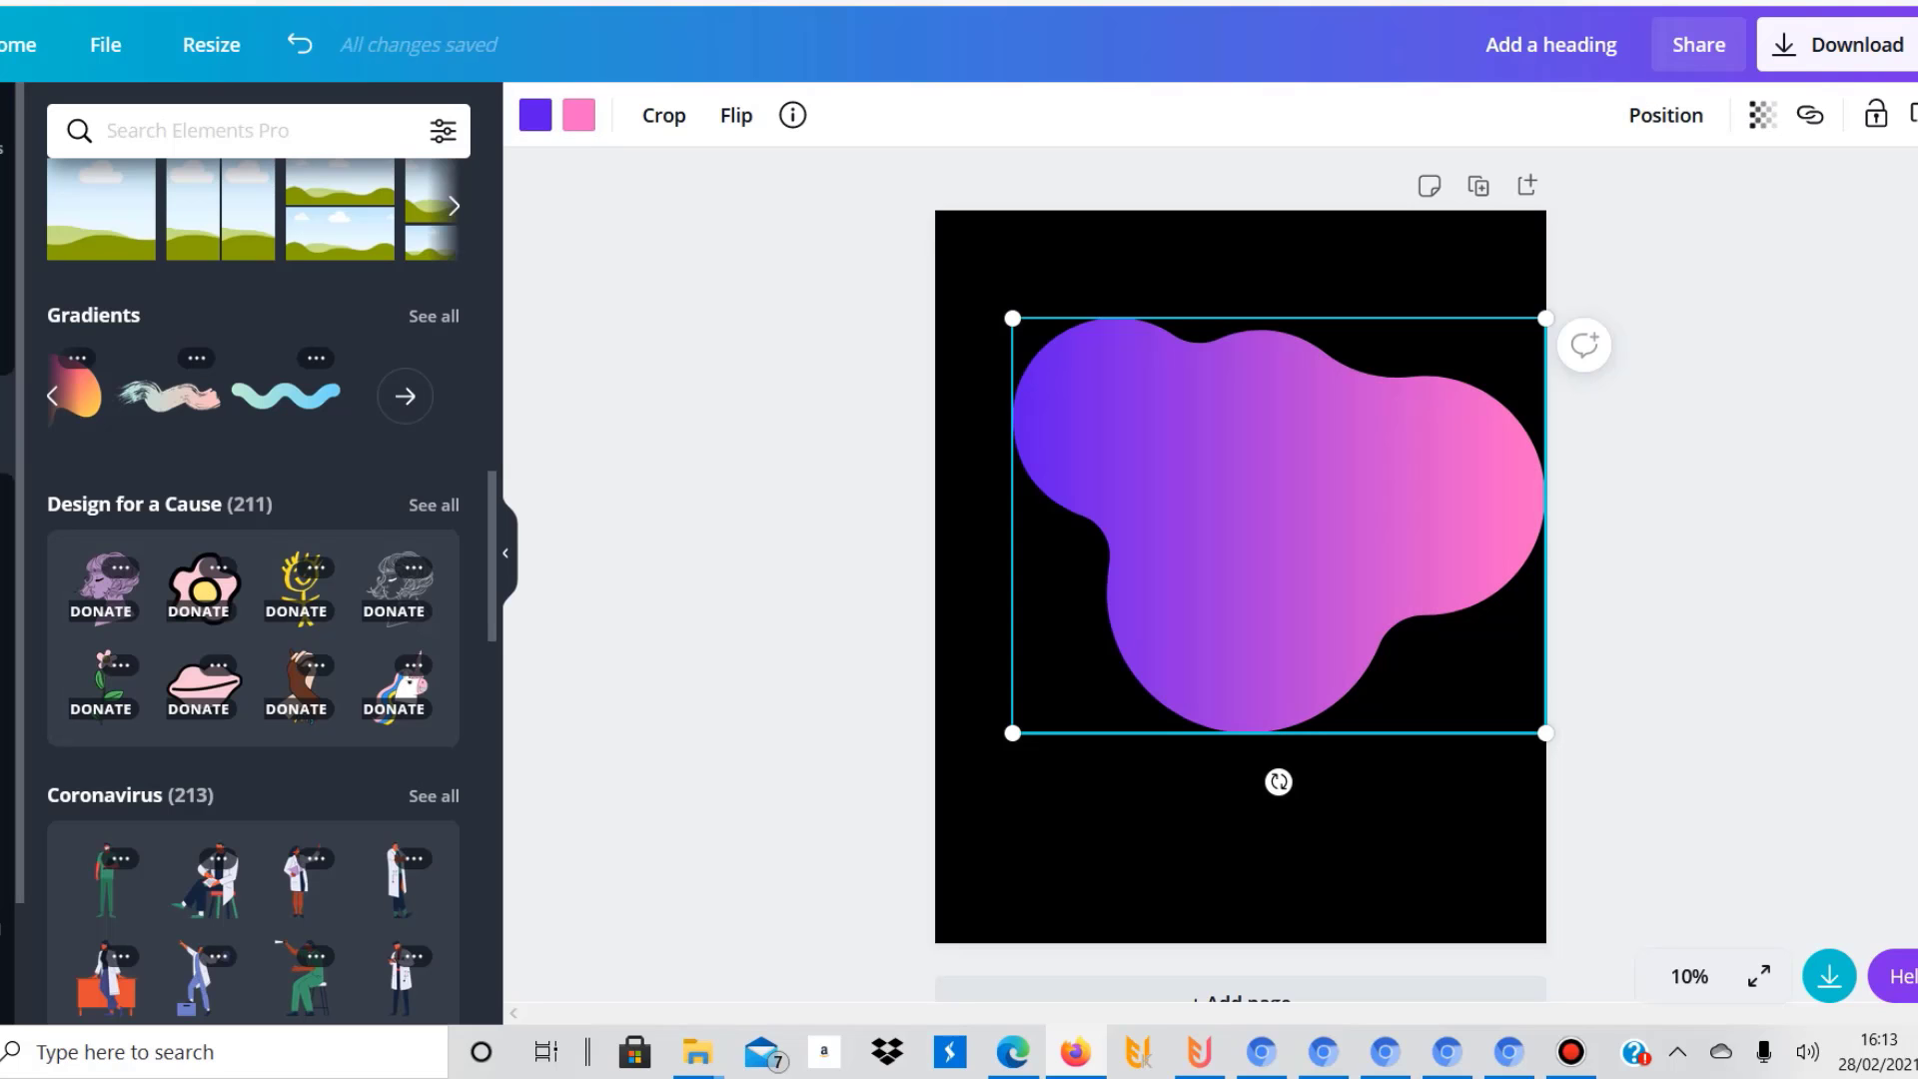
{"action": "key", "text": "Delete"}
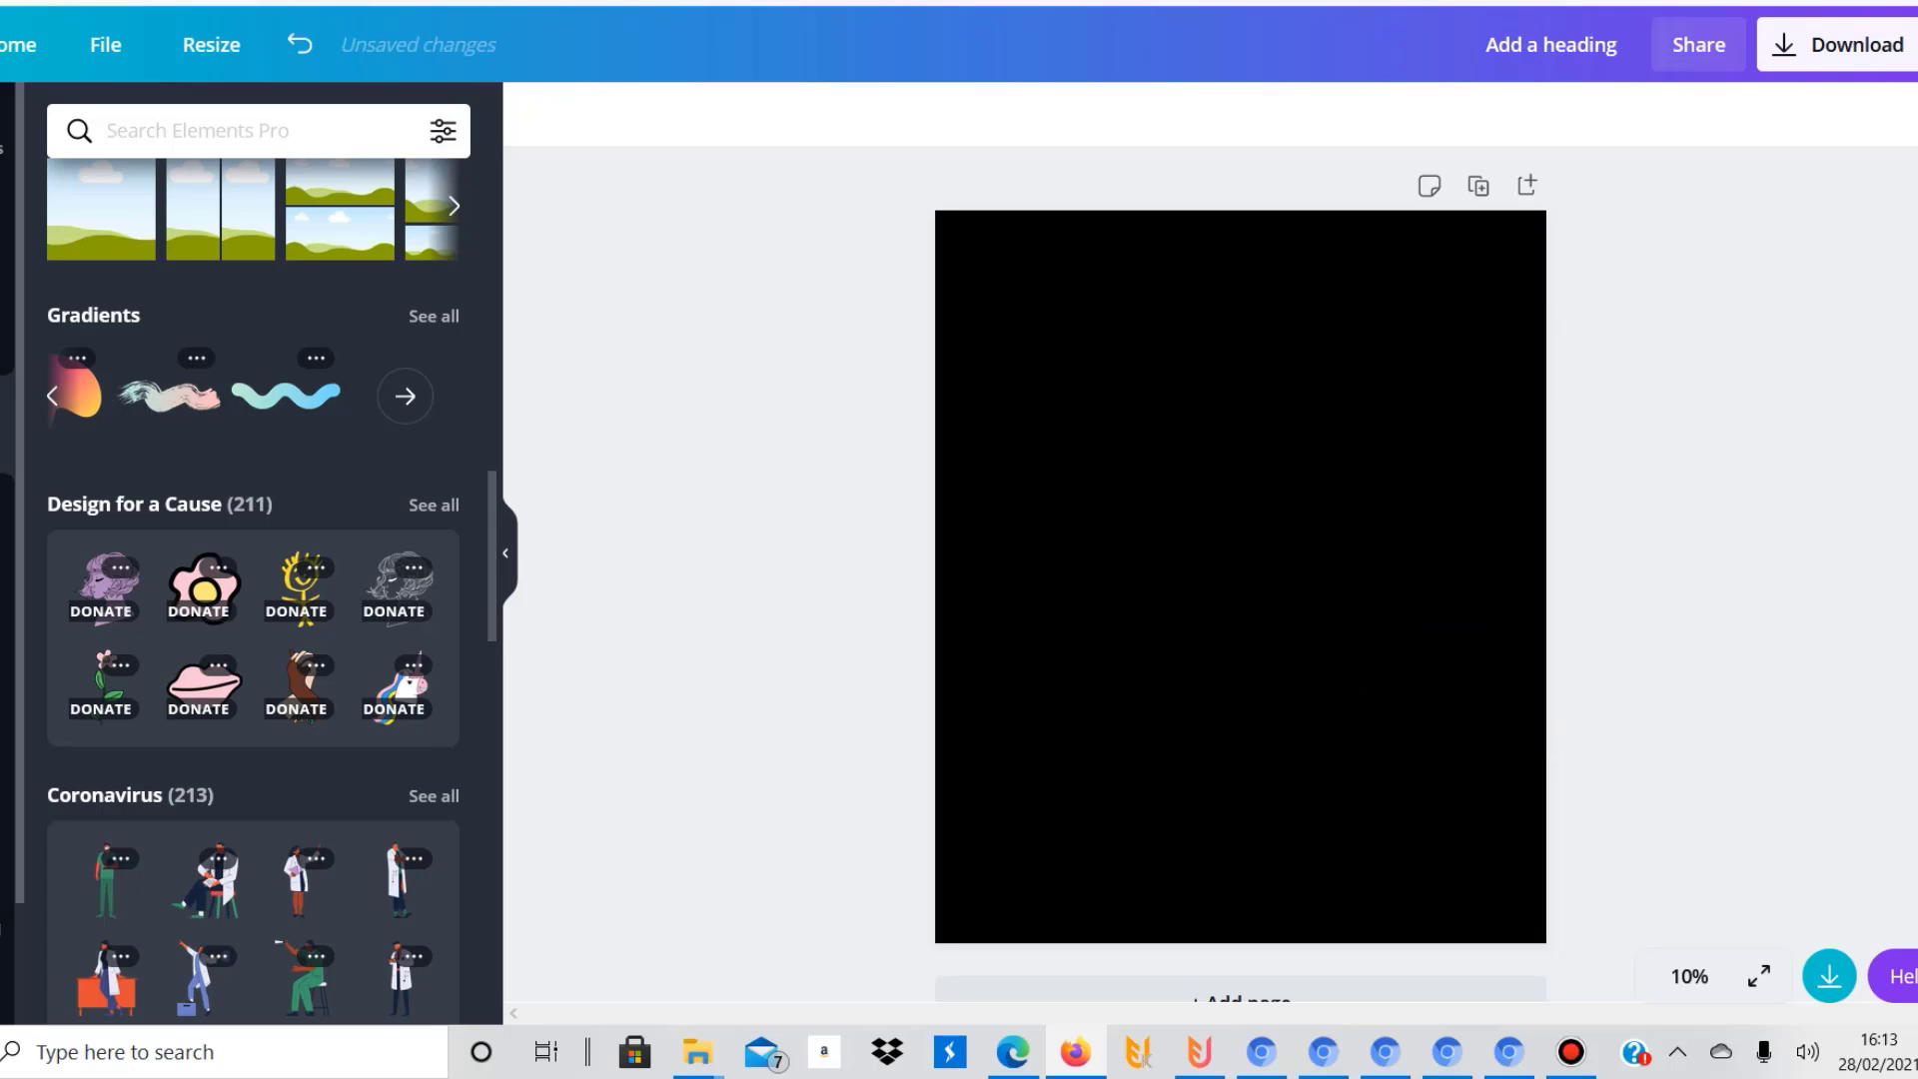
Look through the Coronavirus, Bold Foliage and Zodiac Symbols element collections
{"action": "scroll", "coordinate": [253, 589], "scroll_direction": "down", "scroll_amount": 4}
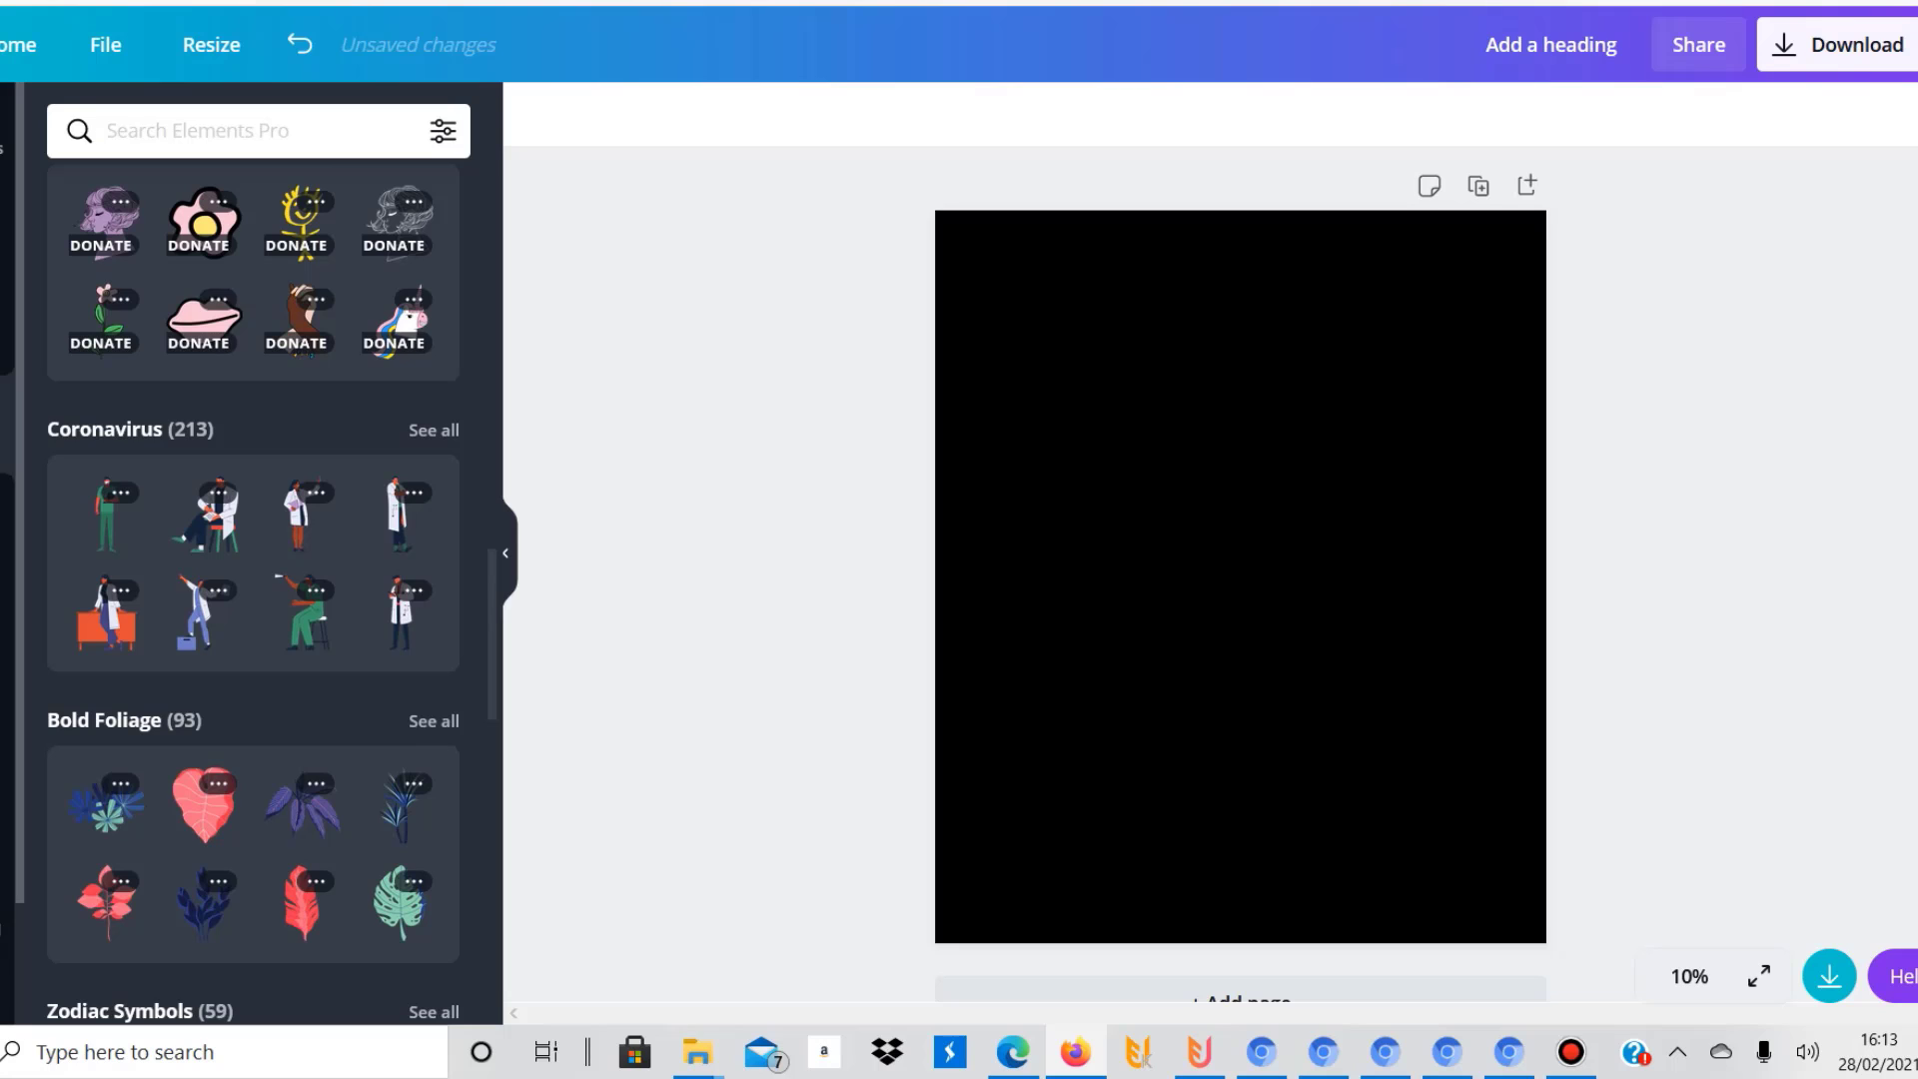
{"action": "scroll", "coordinate": [253, 596], "scroll_direction": "down", "scroll_amount": 3}
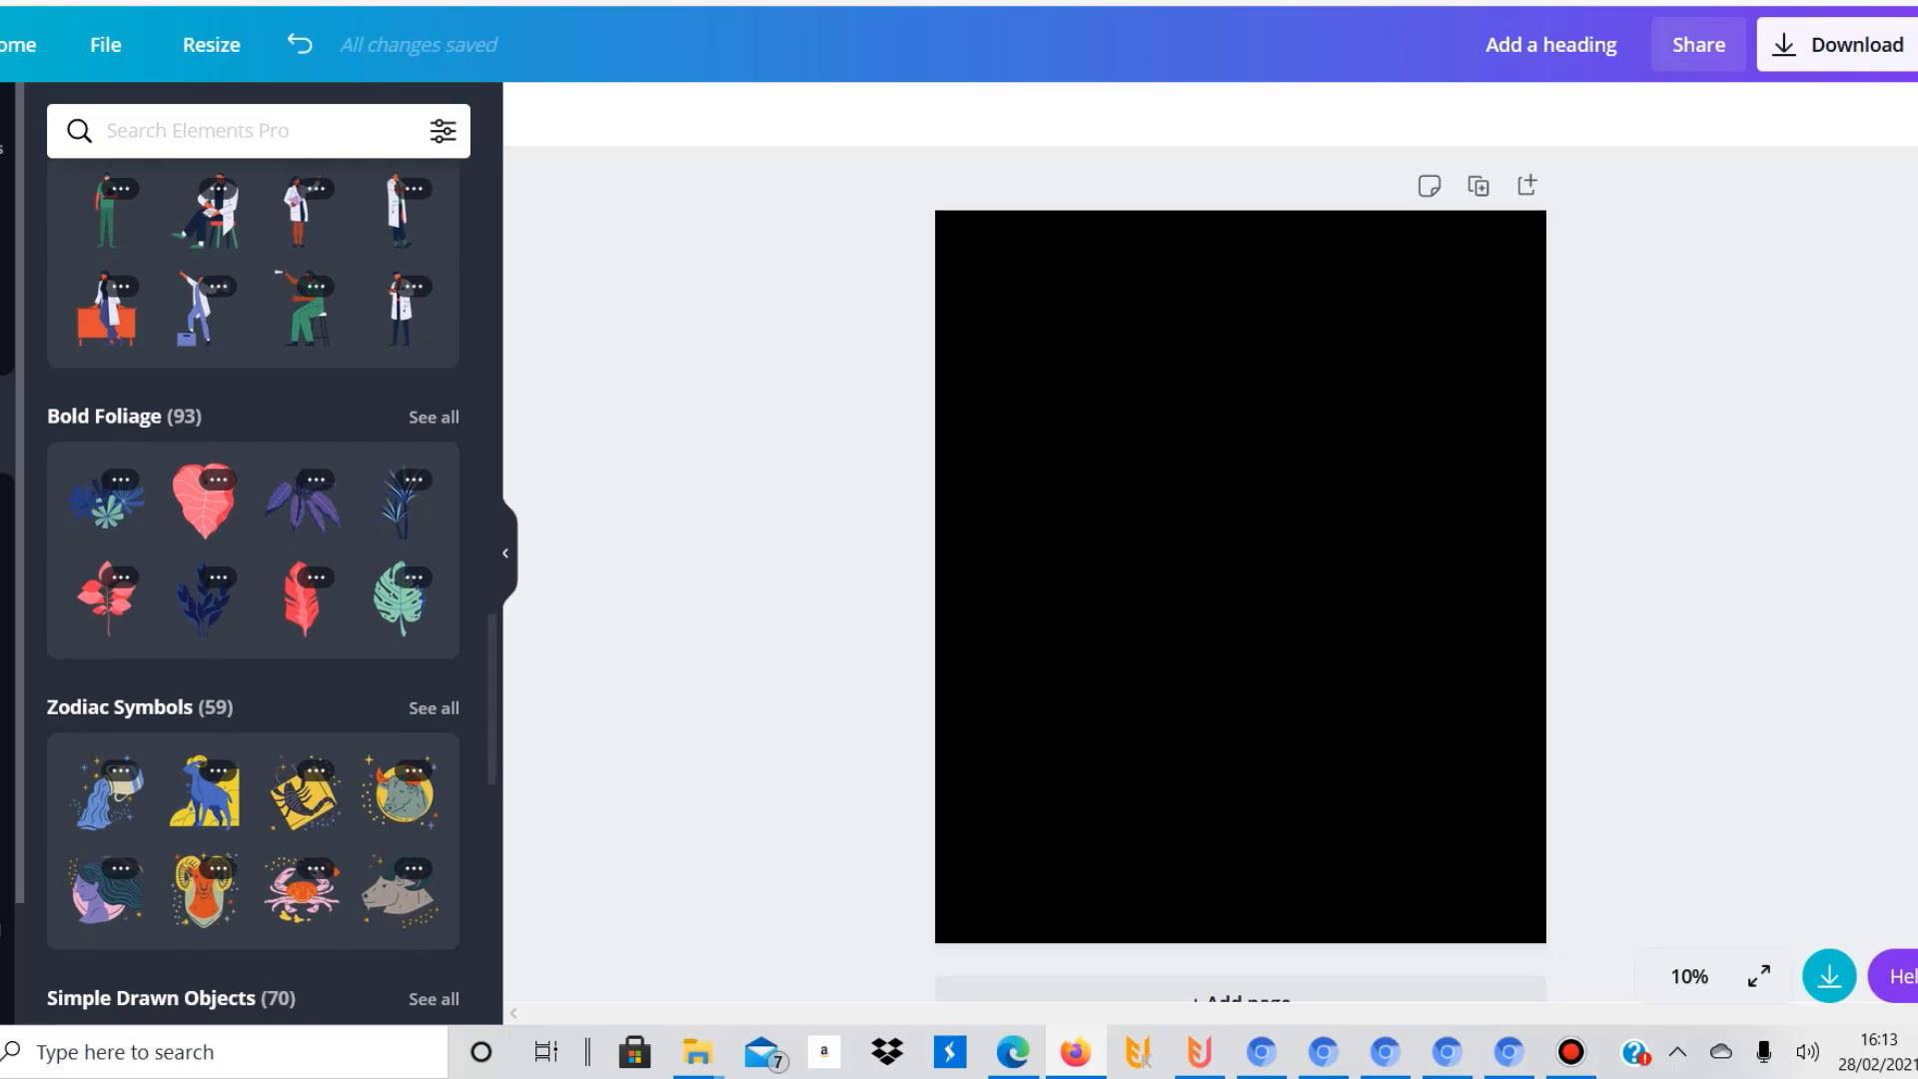
Look through the Simple Drawn Objects, Camping Rustic Drawing and Sketchy Flowers element collections
{"action": "scroll", "coordinate": [253, 590], "scroll_direction": "down", "scroll_amount": 4}
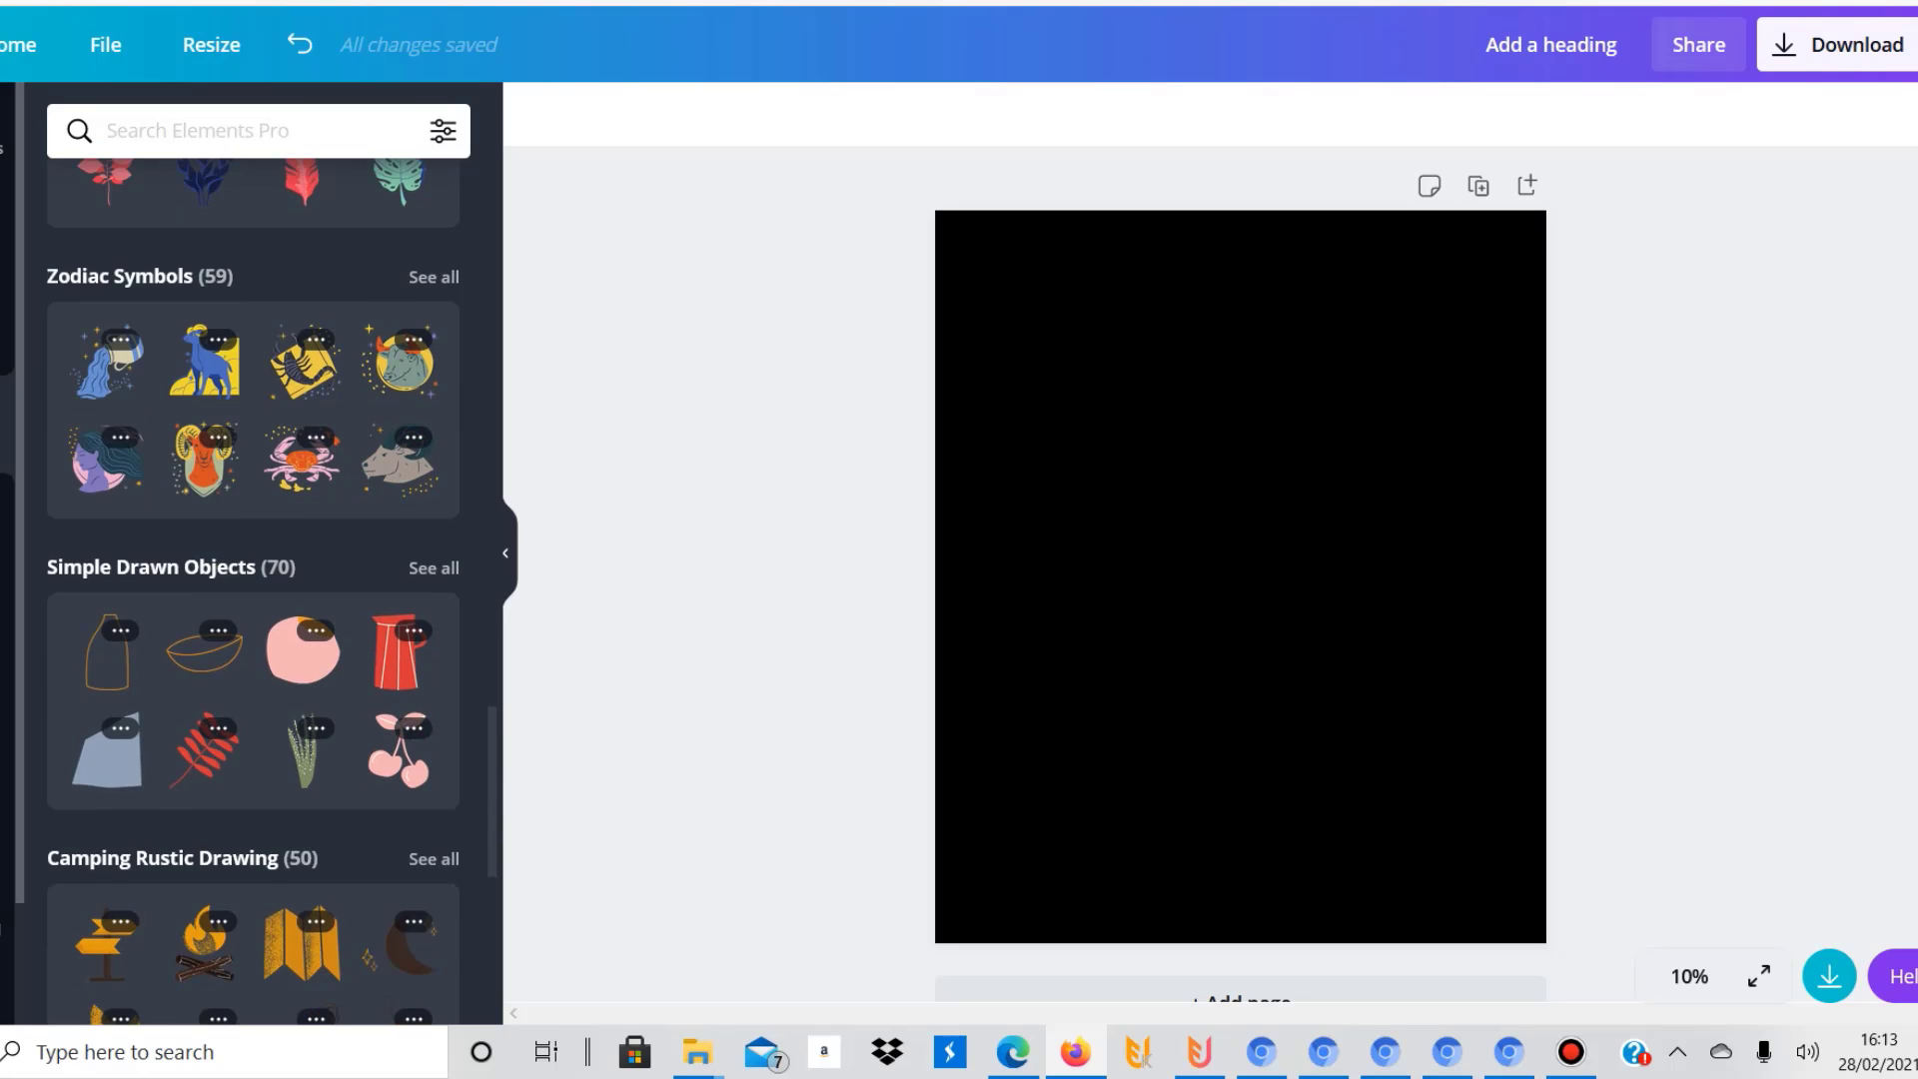
{"action": "scroll", "coordinate": [253, 589], "scroll_direction": "down", "scroll_amount": 3}
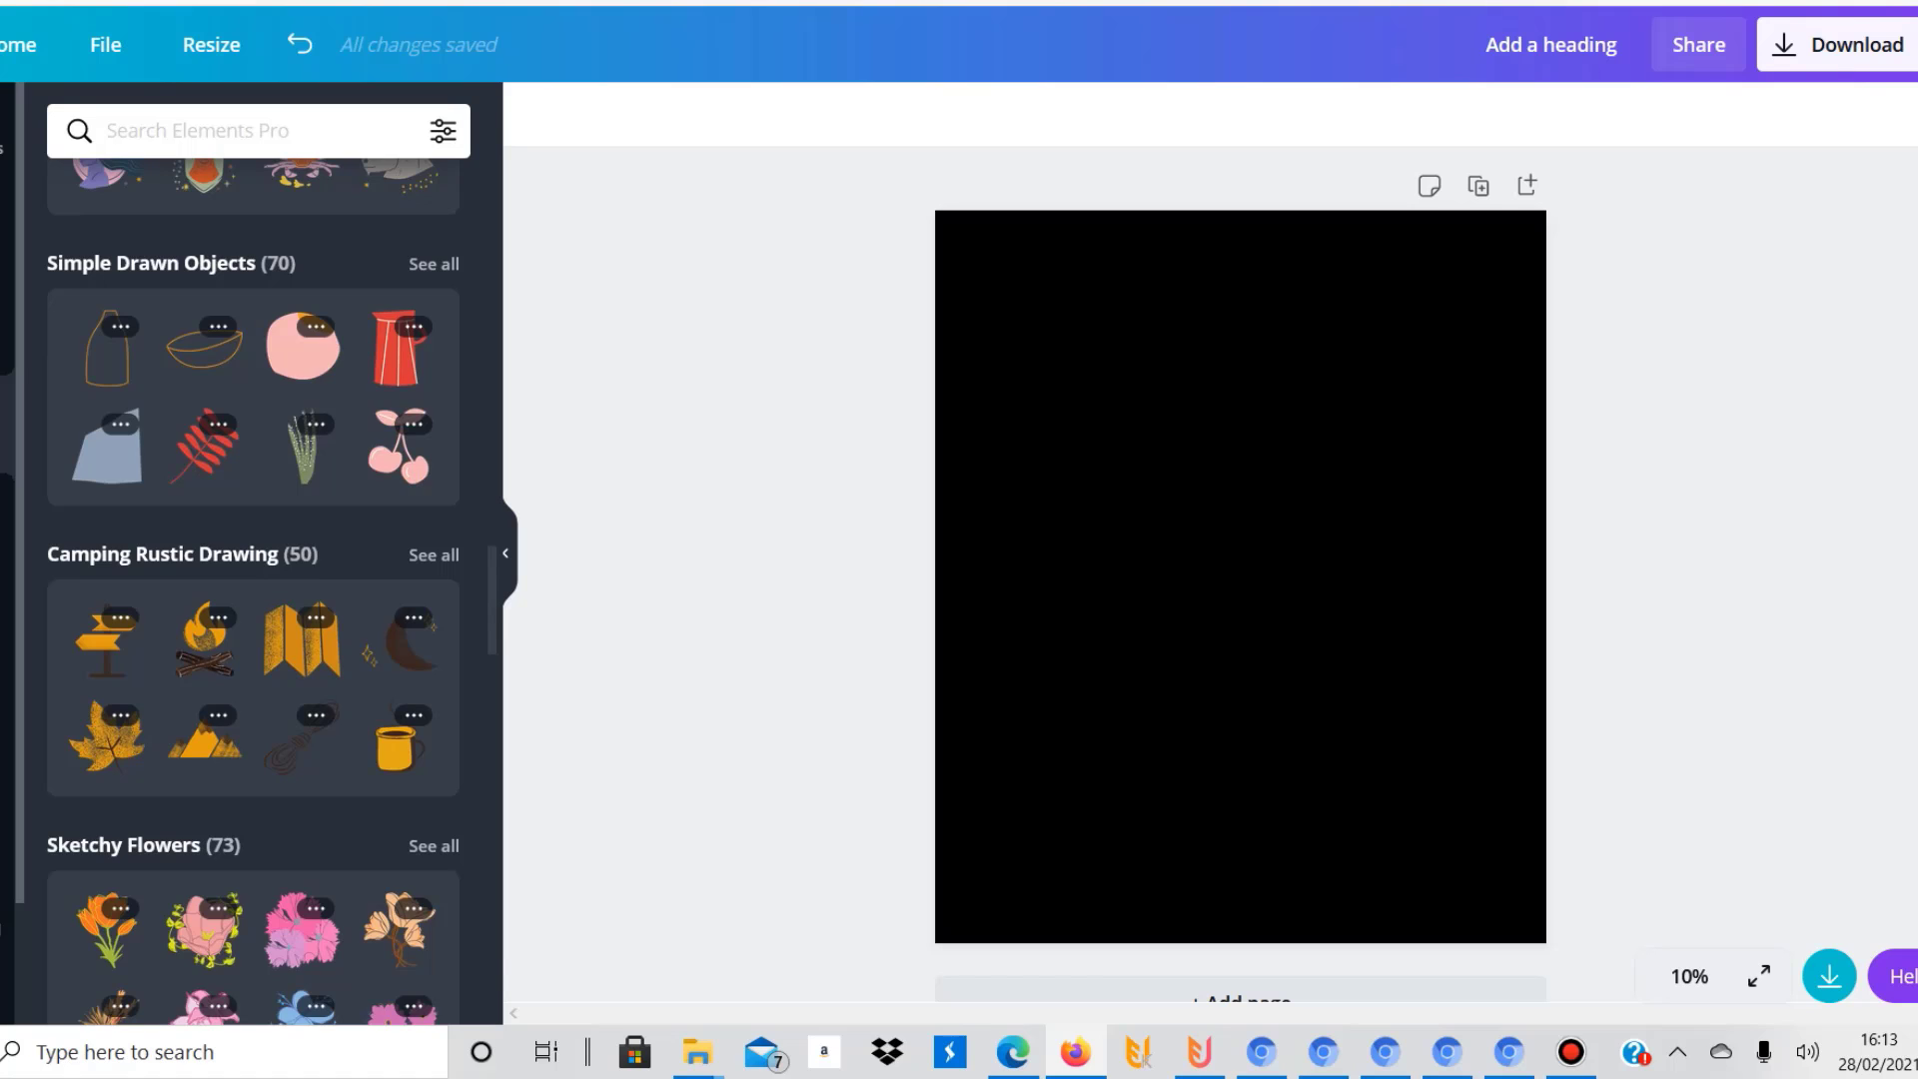
{"action": "scroll", "coordinate": [253, 590], "scroll_direction": "up", "scroll_amount": 5}
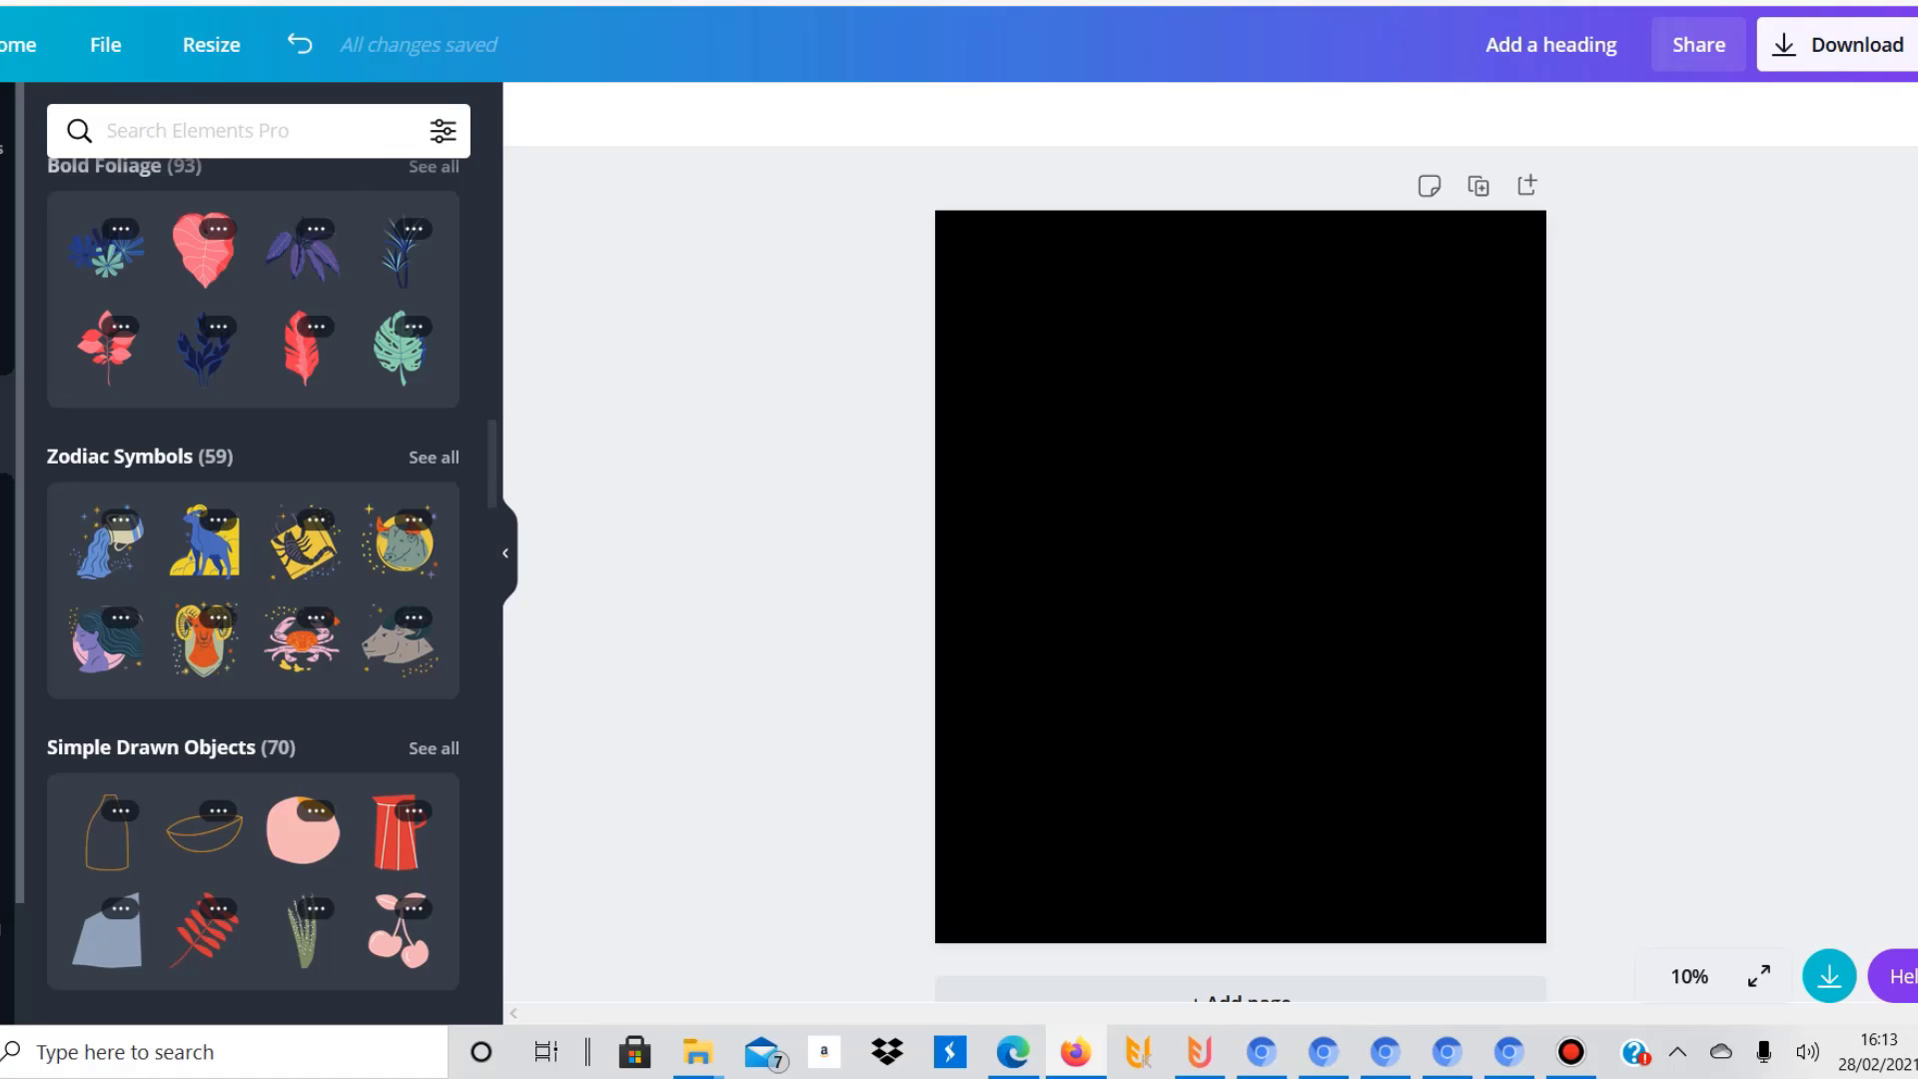
{"action": "scroll", "coordinate": [253, 590], "scroll_direction": "up", "scroll_amount": 15}
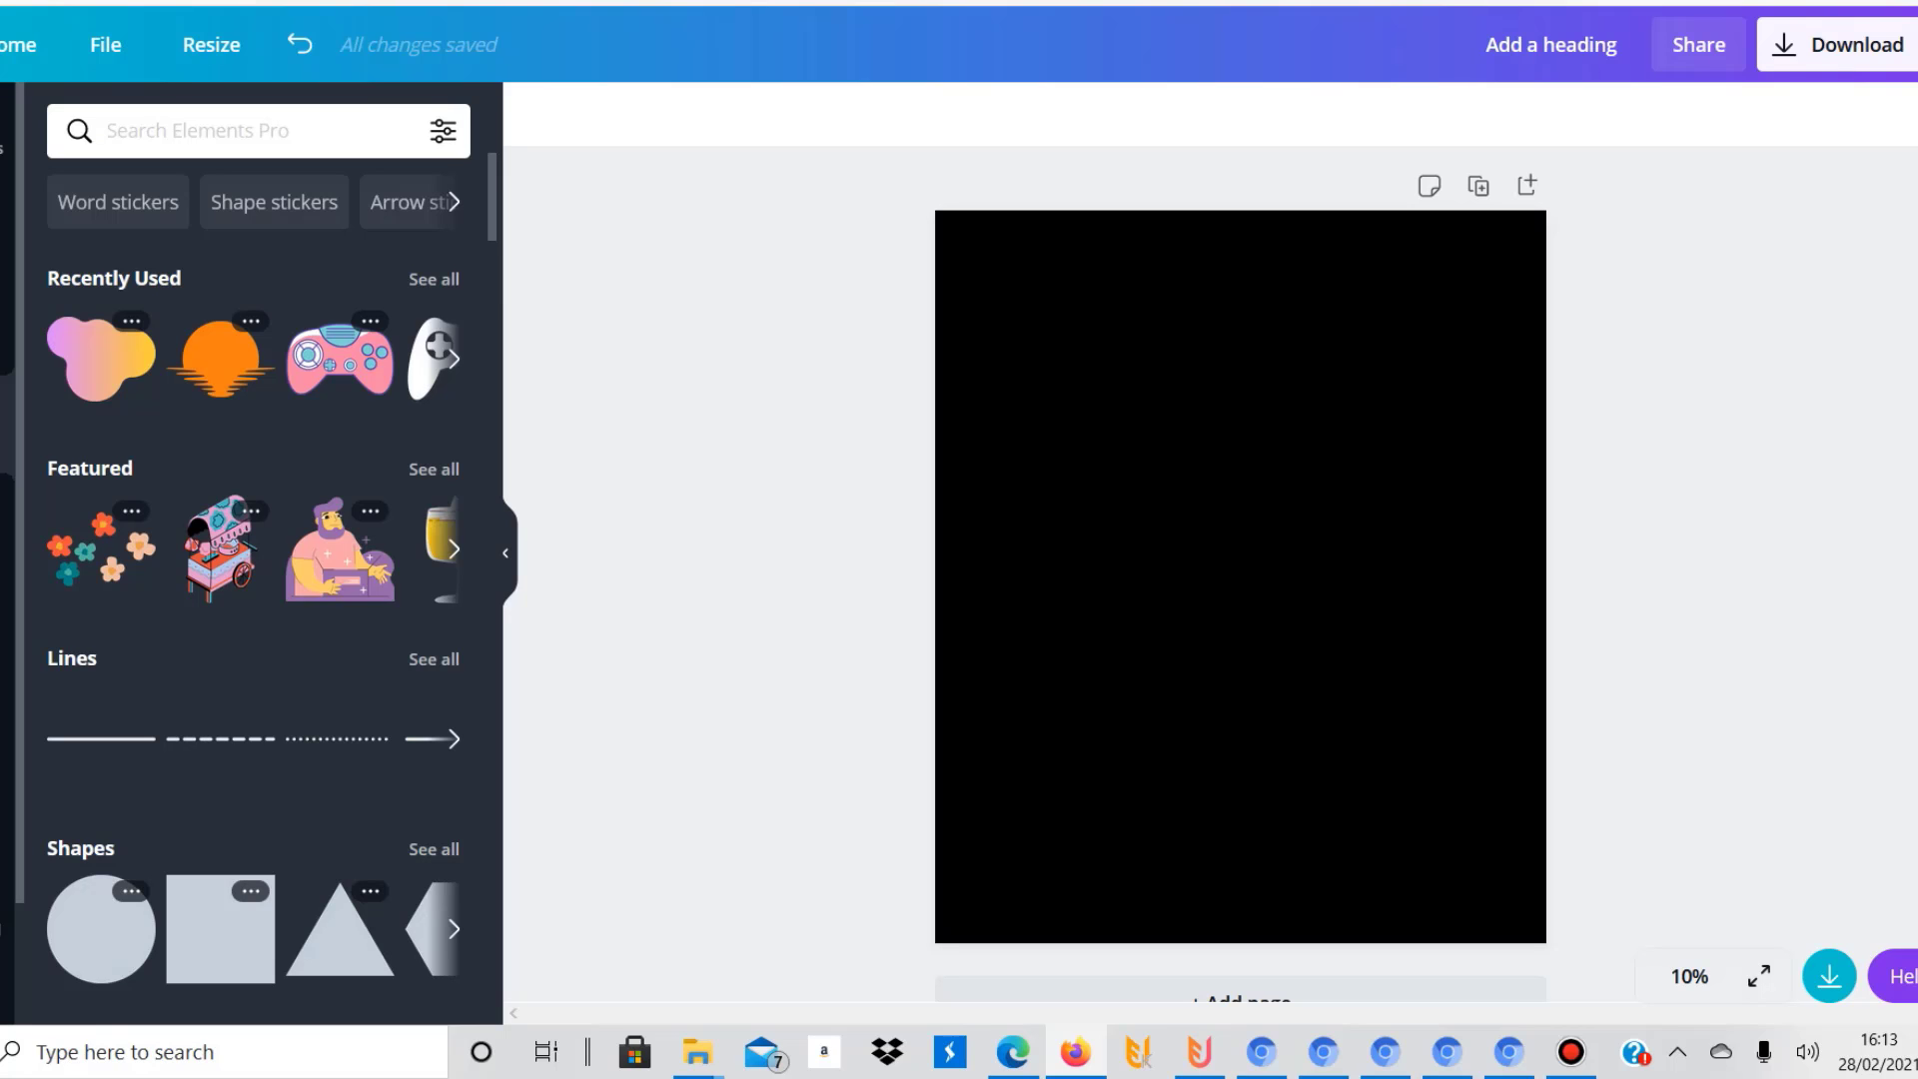
Browse the uploaded images and add the brown furry creature with the pacifier and retro sunset to the page
{"action": "left_click", "coordinate": [6, 229]}
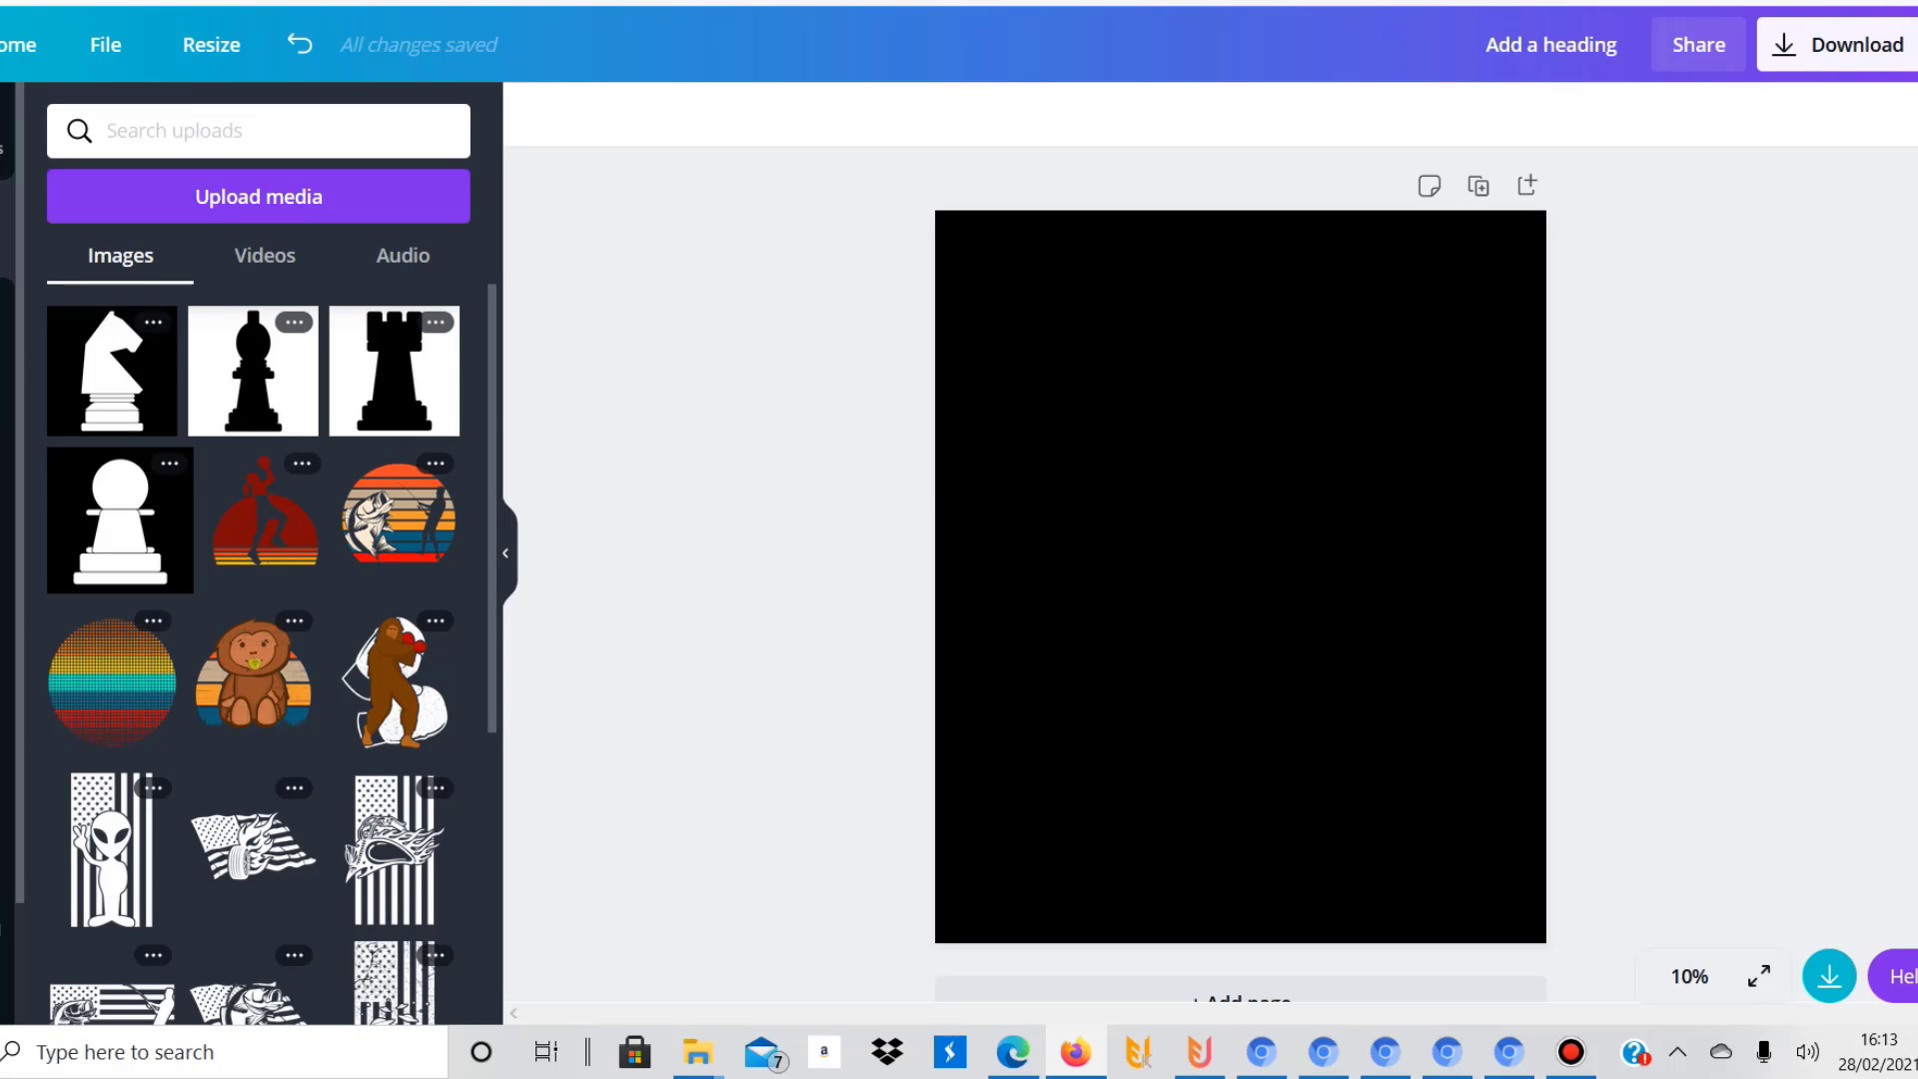
{"action": "scroll", "coordinate": [257, 649], "scroll_direction": "down", "scroll_amount": 5}
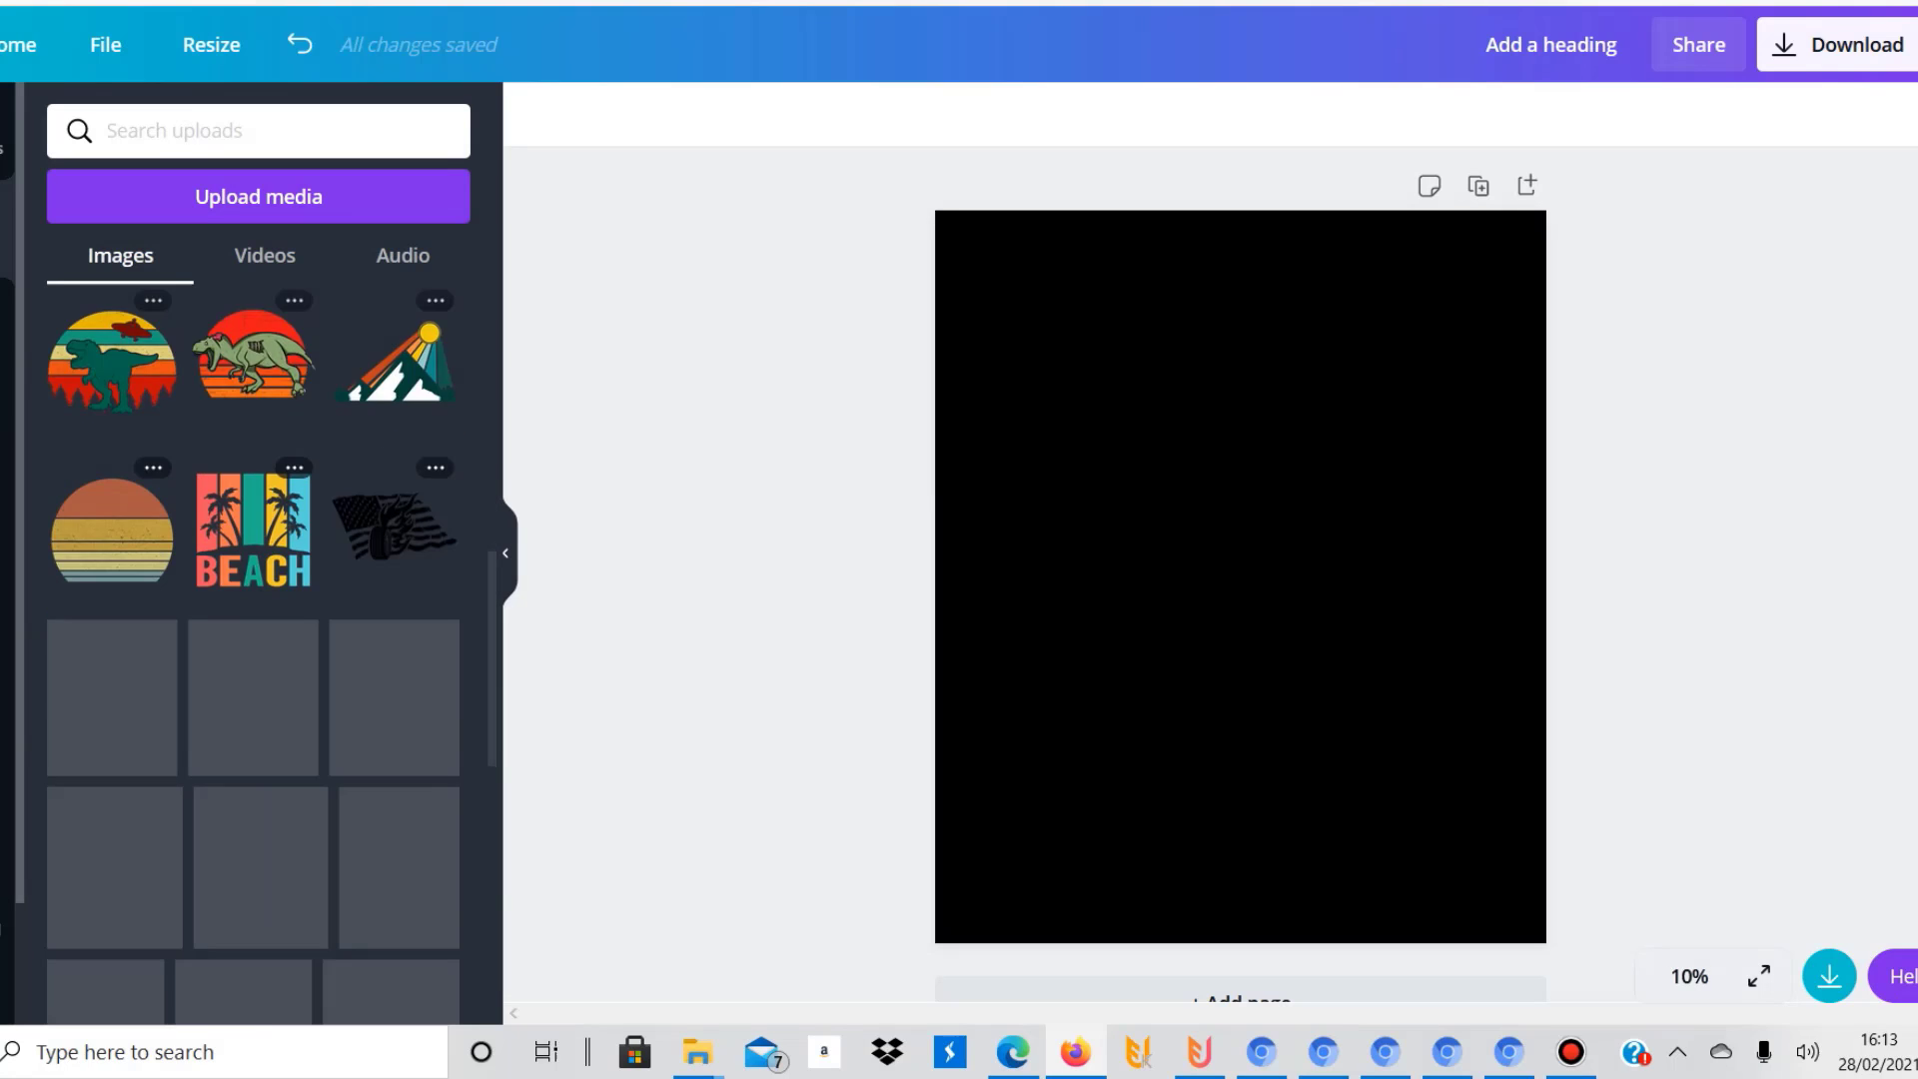
{"action": "scroll", "coordinate": [258, 650], "scroll_direction": "down", "scroll_amount": 10}
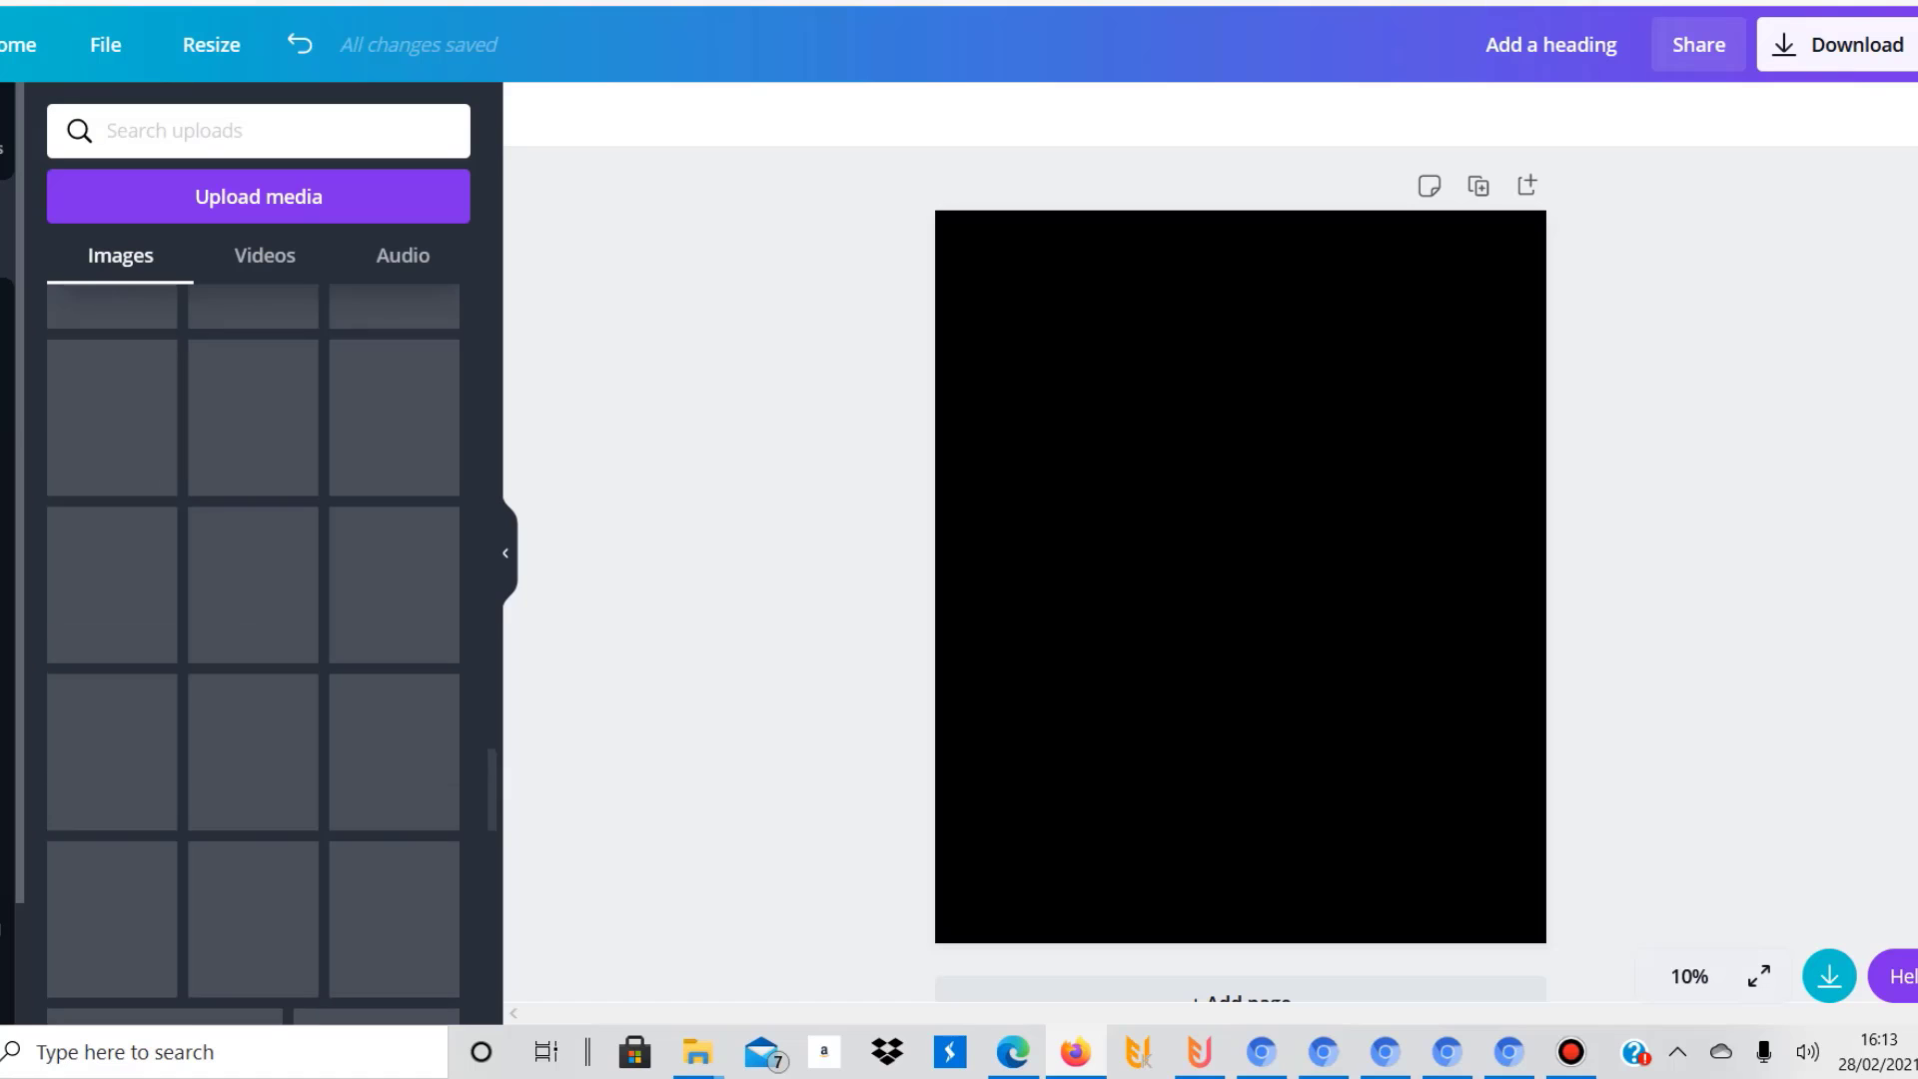
{"action": "scroll", "coordinate": [258, 650], "scroll_direction": "up", "scroll_amount": 10}
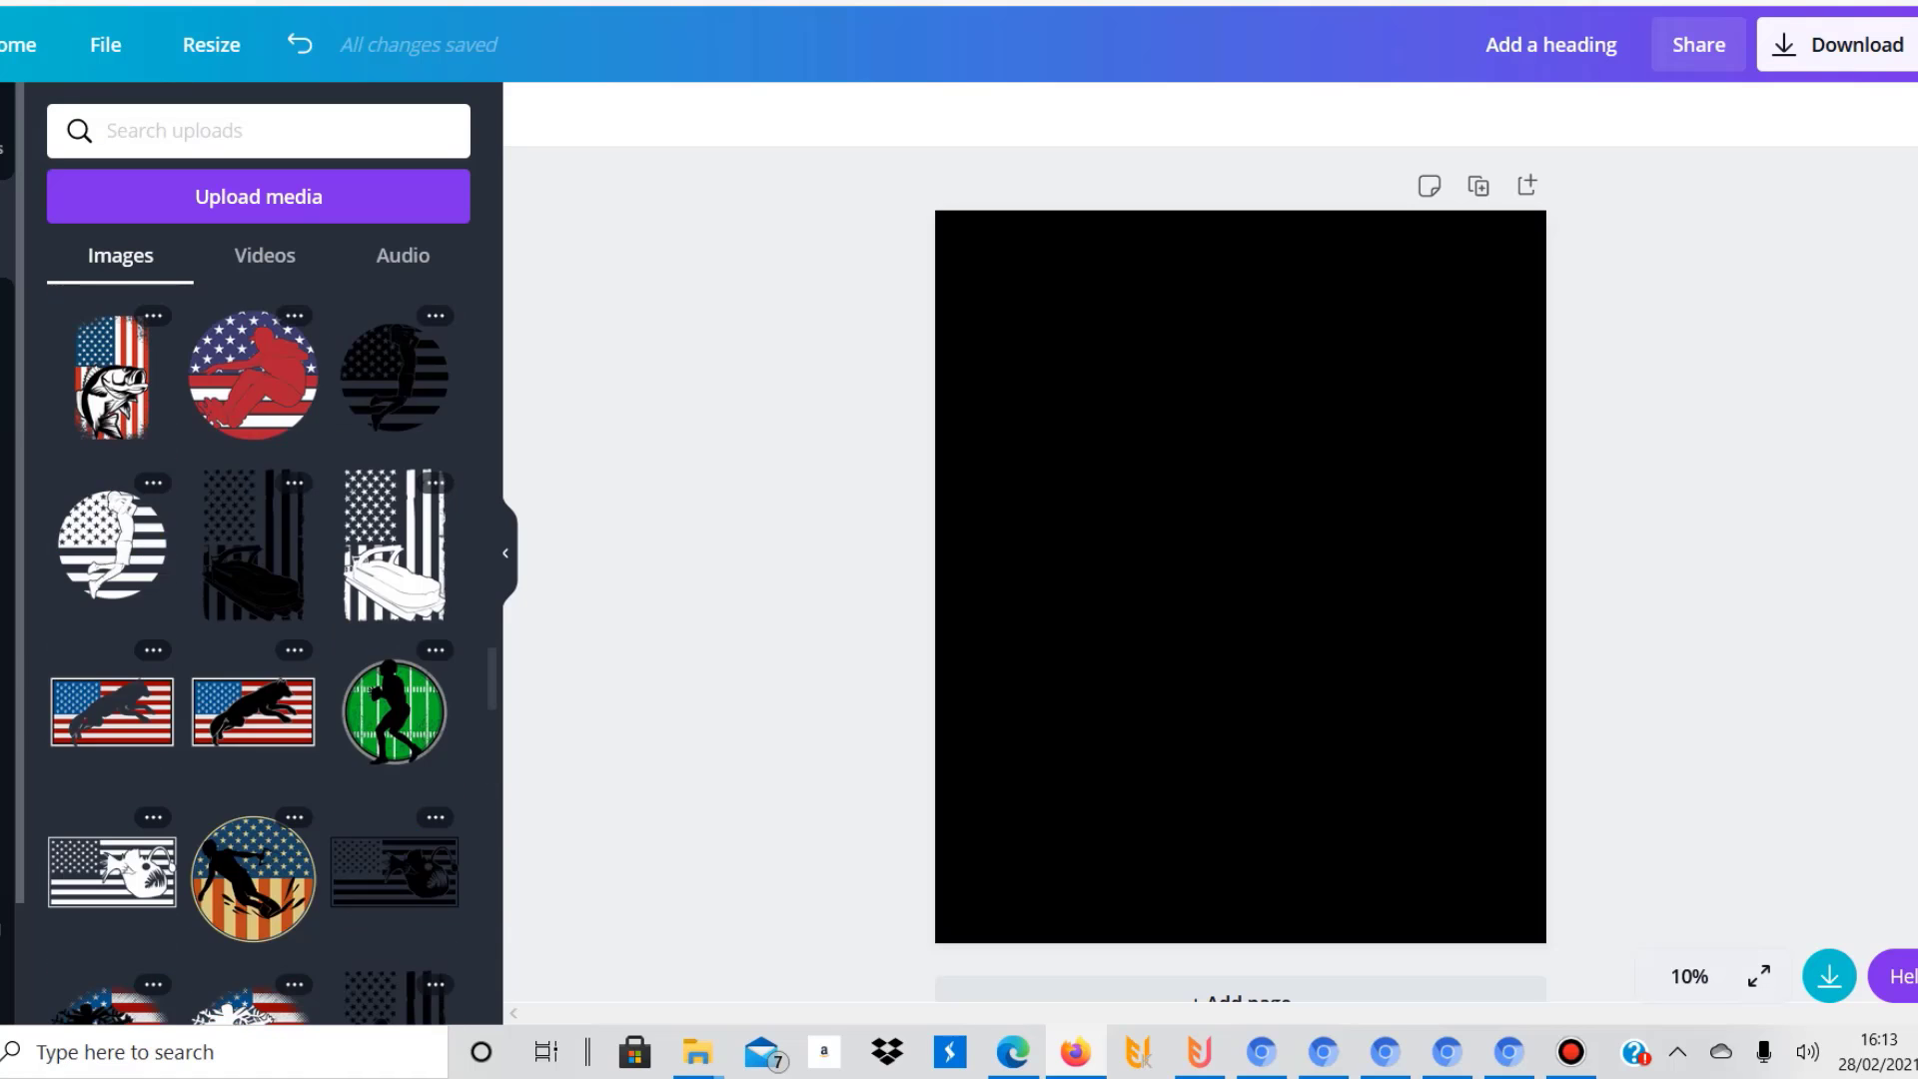
{"action": "scroll", "coordinate": [257, 650], "scroll_direction": "up", "scroll_amount": 10}
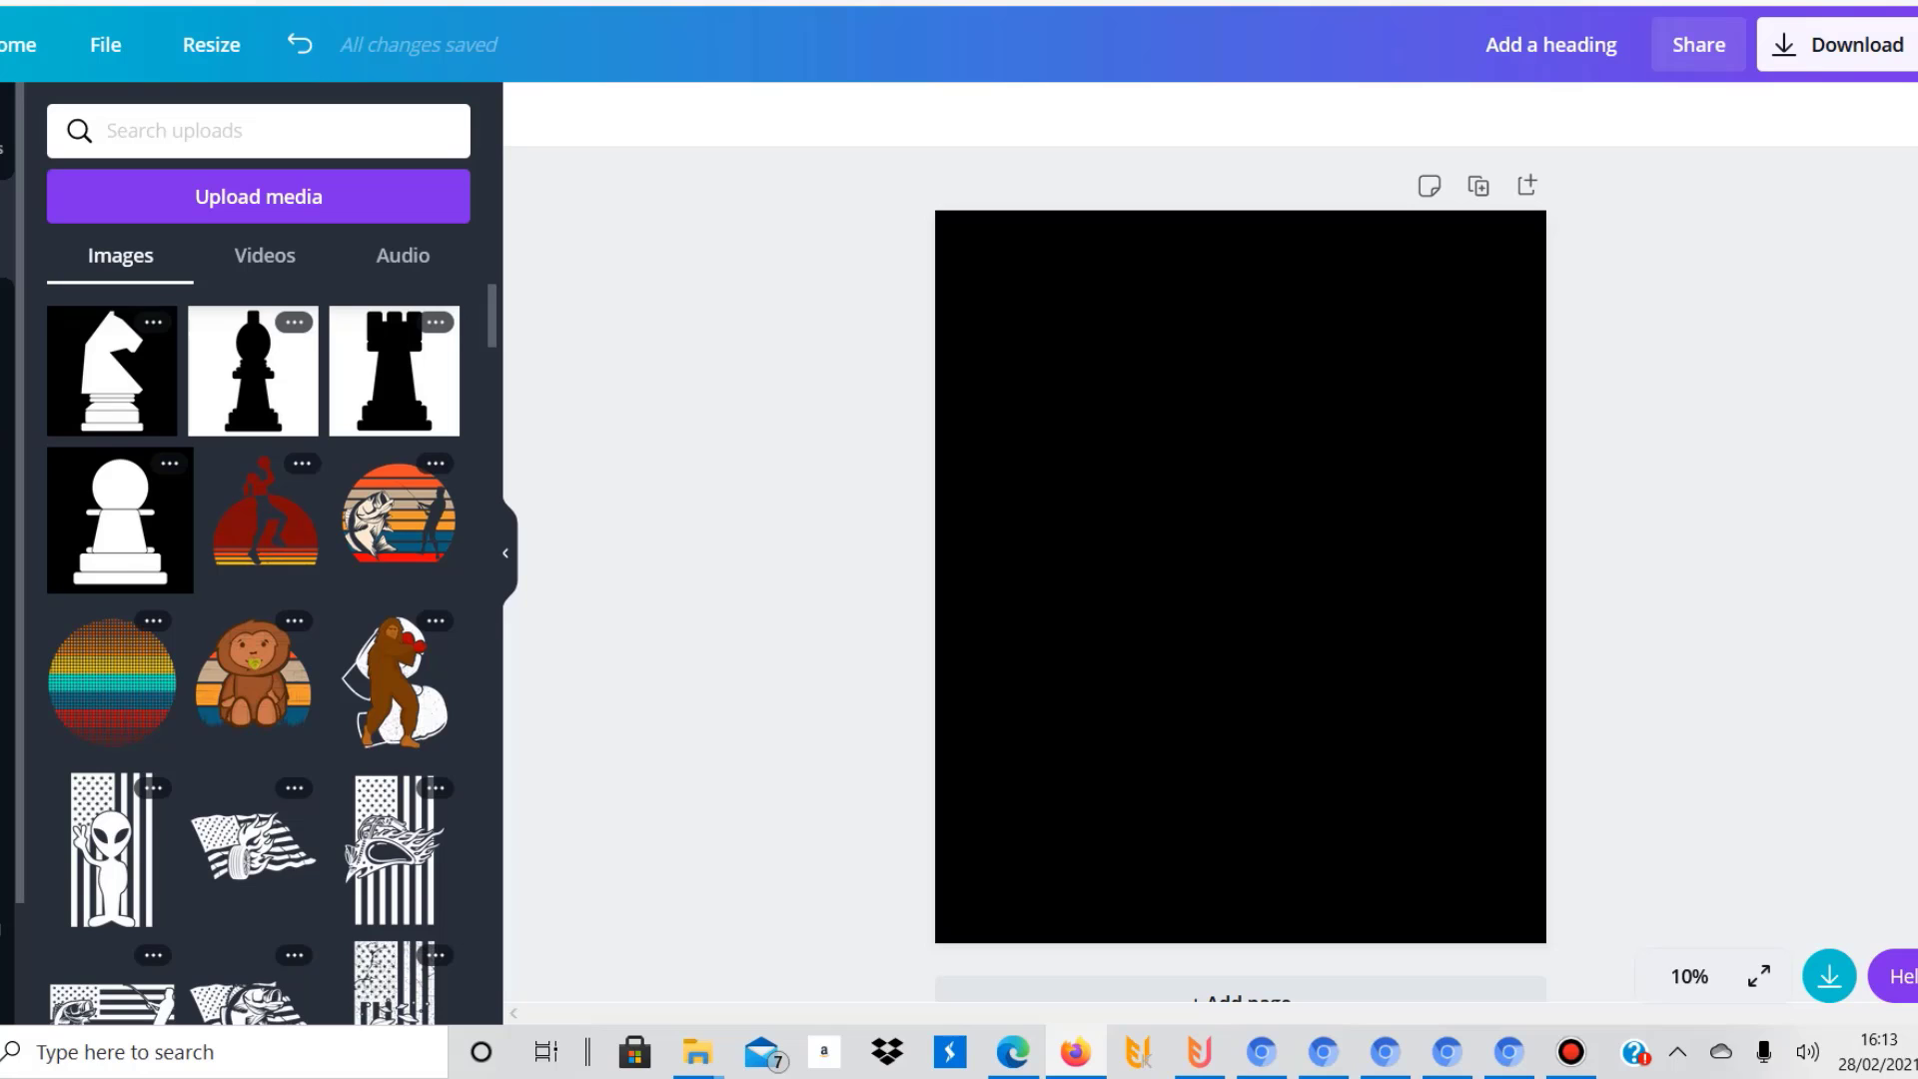
{"action": "left_click", "coordinate": [254, 675]}
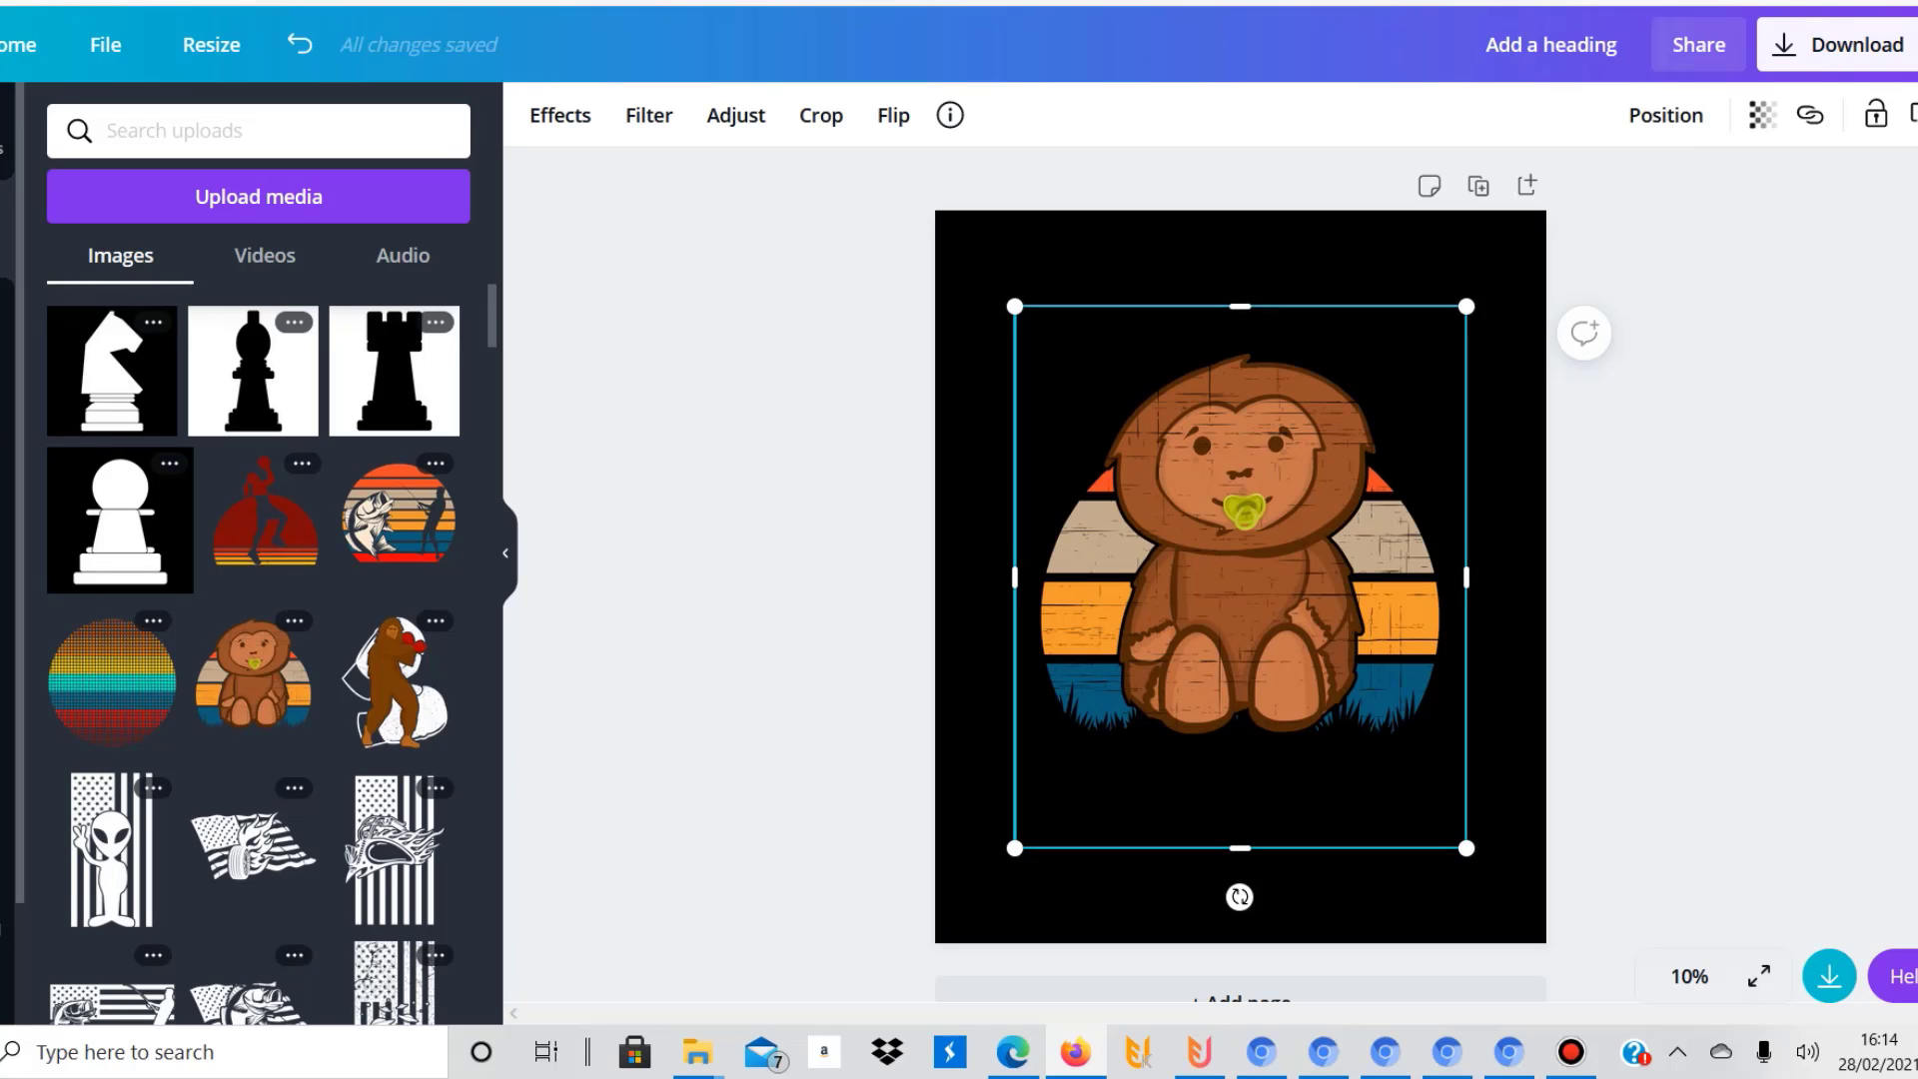
Try the Grain pixelate effect on the creature image, switch it to the Pixel effect, and look over the other effects
{"action": "left_click", "coordinate": [559, 115]}
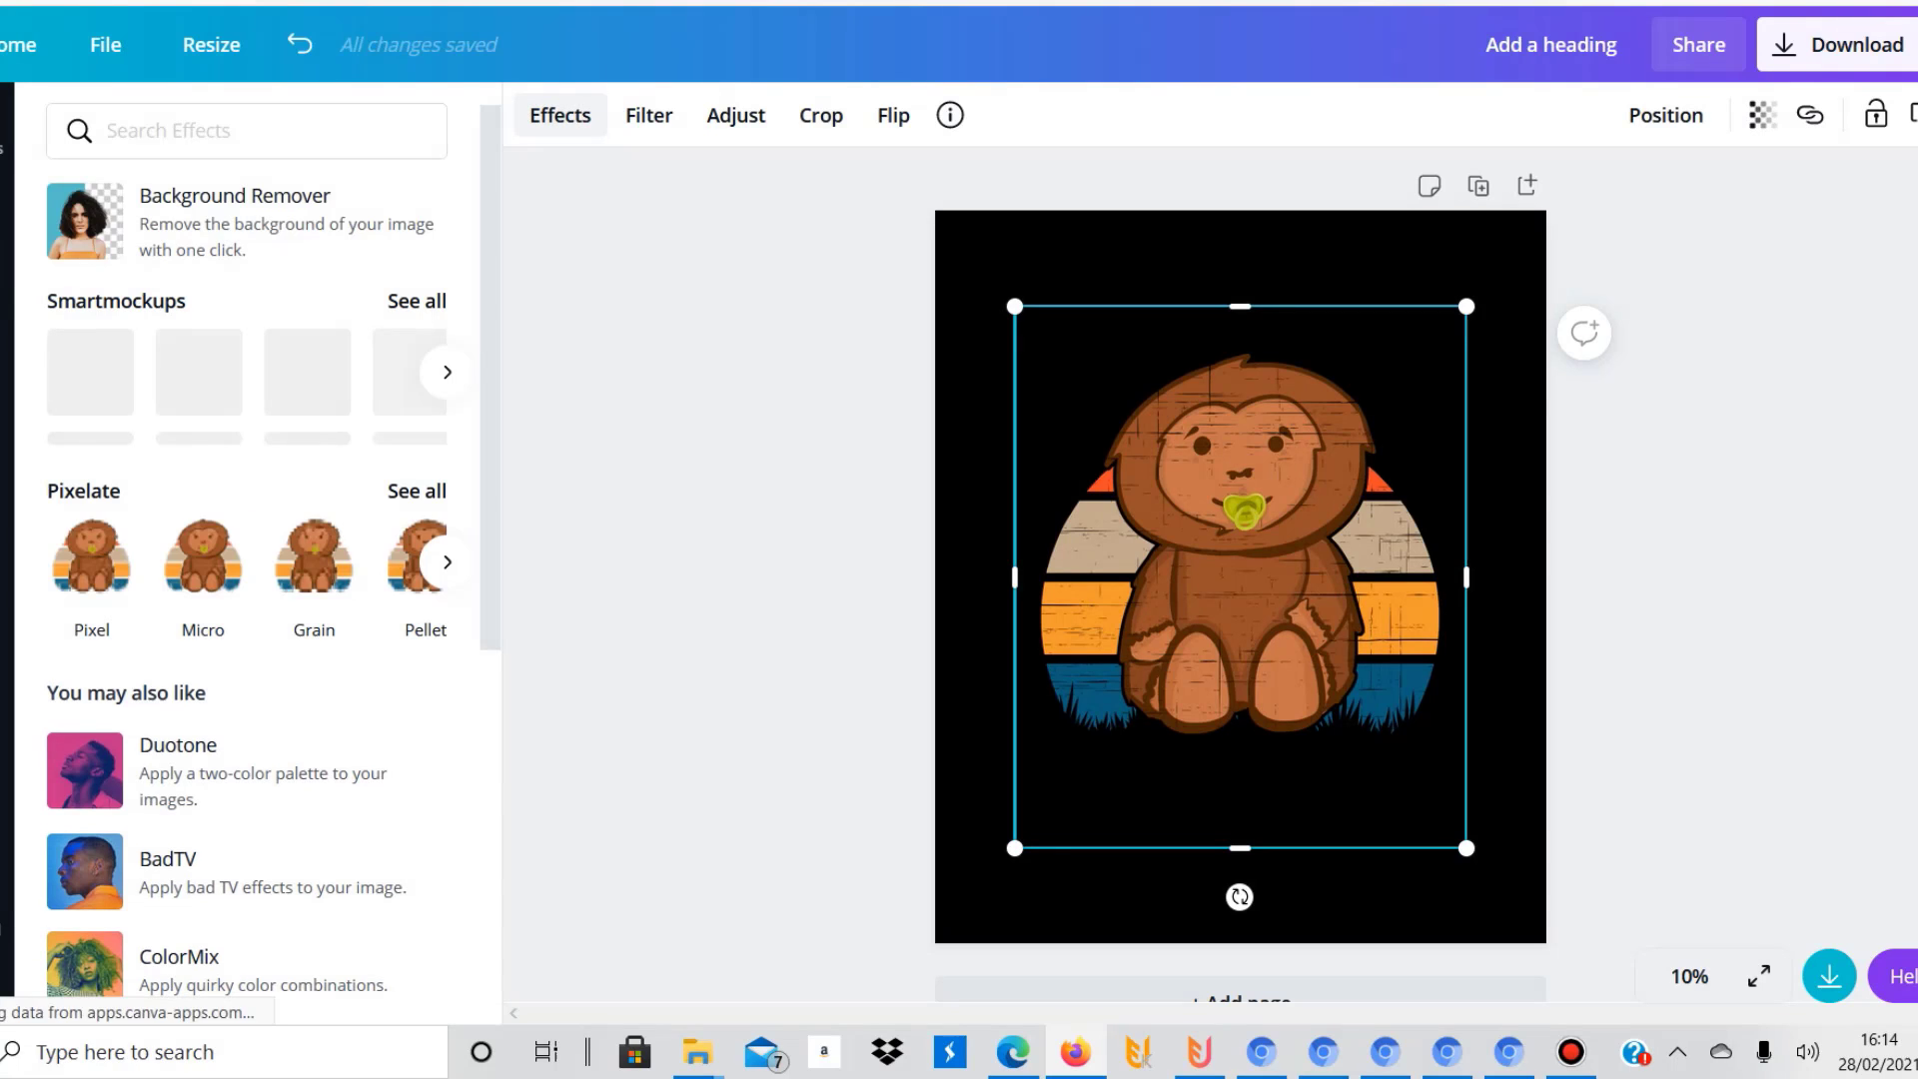
{"action": "left_click", "coordinate": [560, 115]}
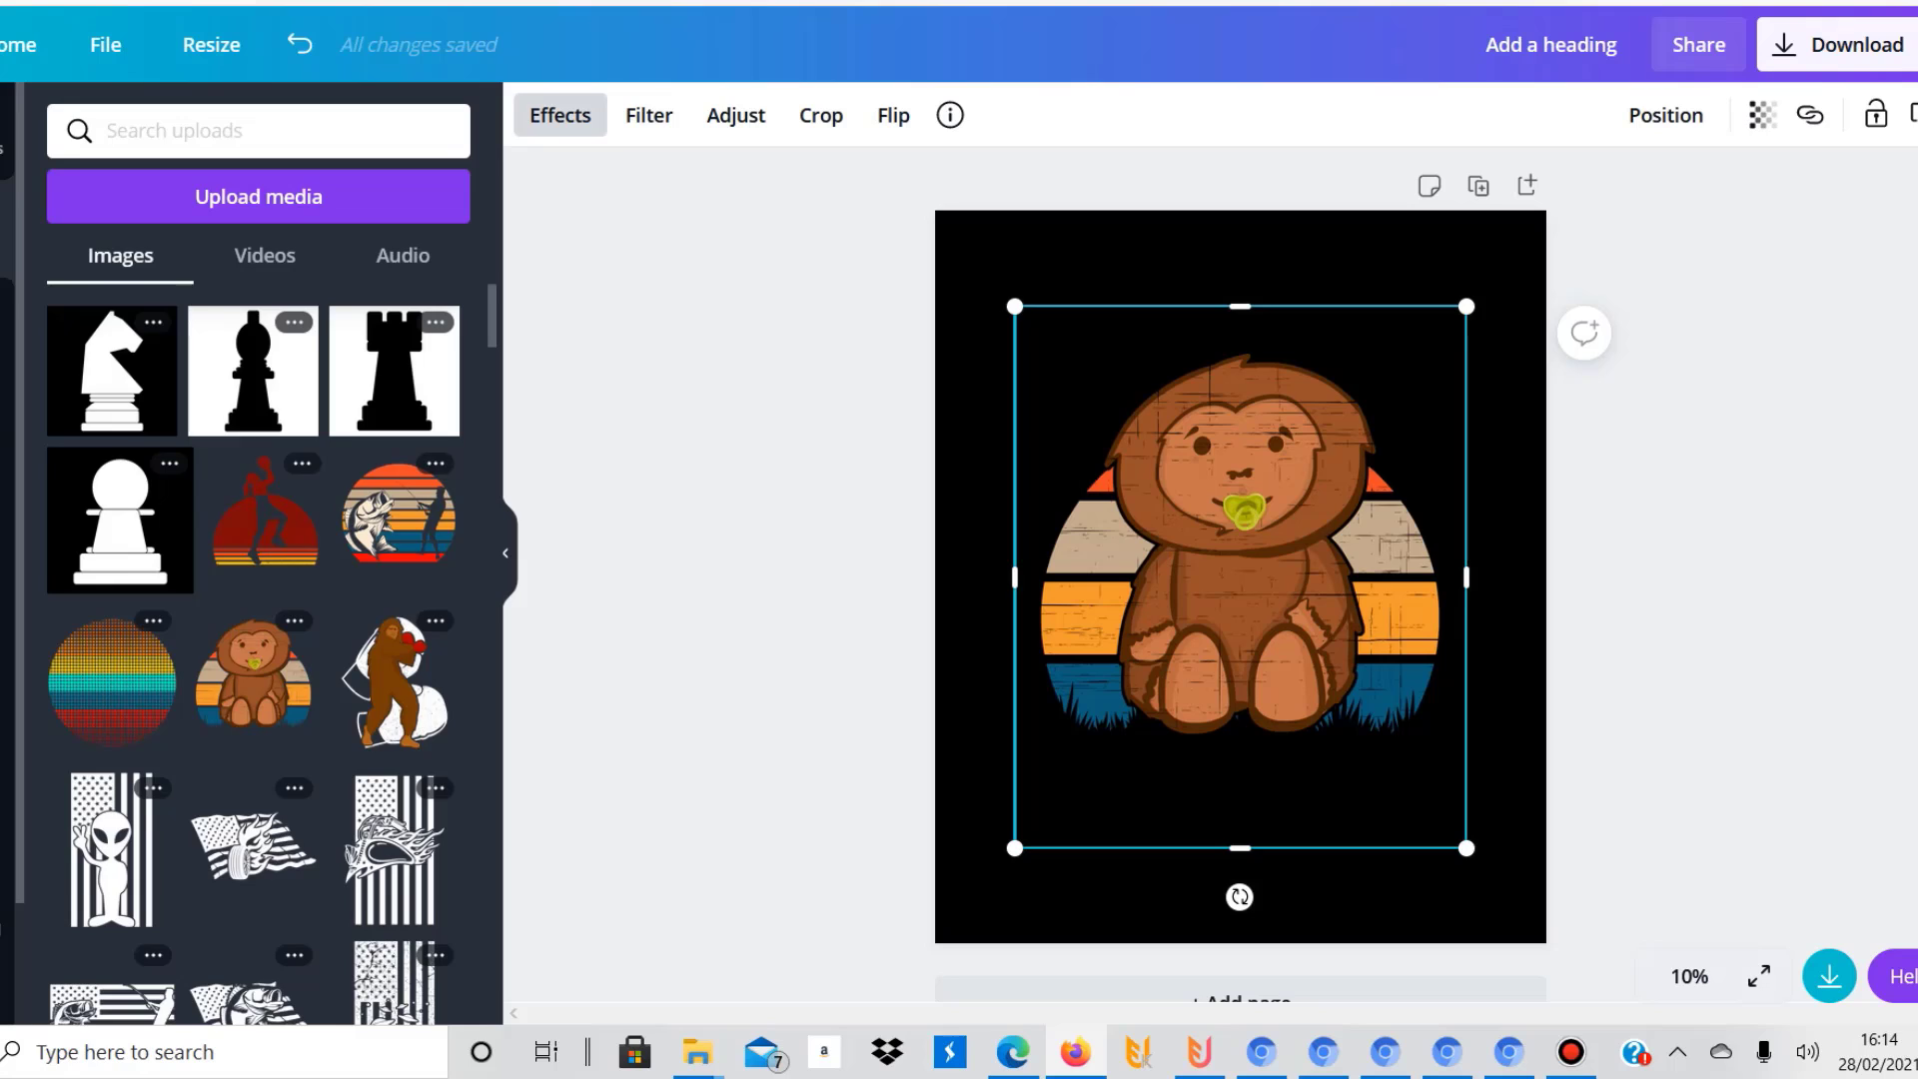
{"action": "left_click", "coordinate": [560, 115]}
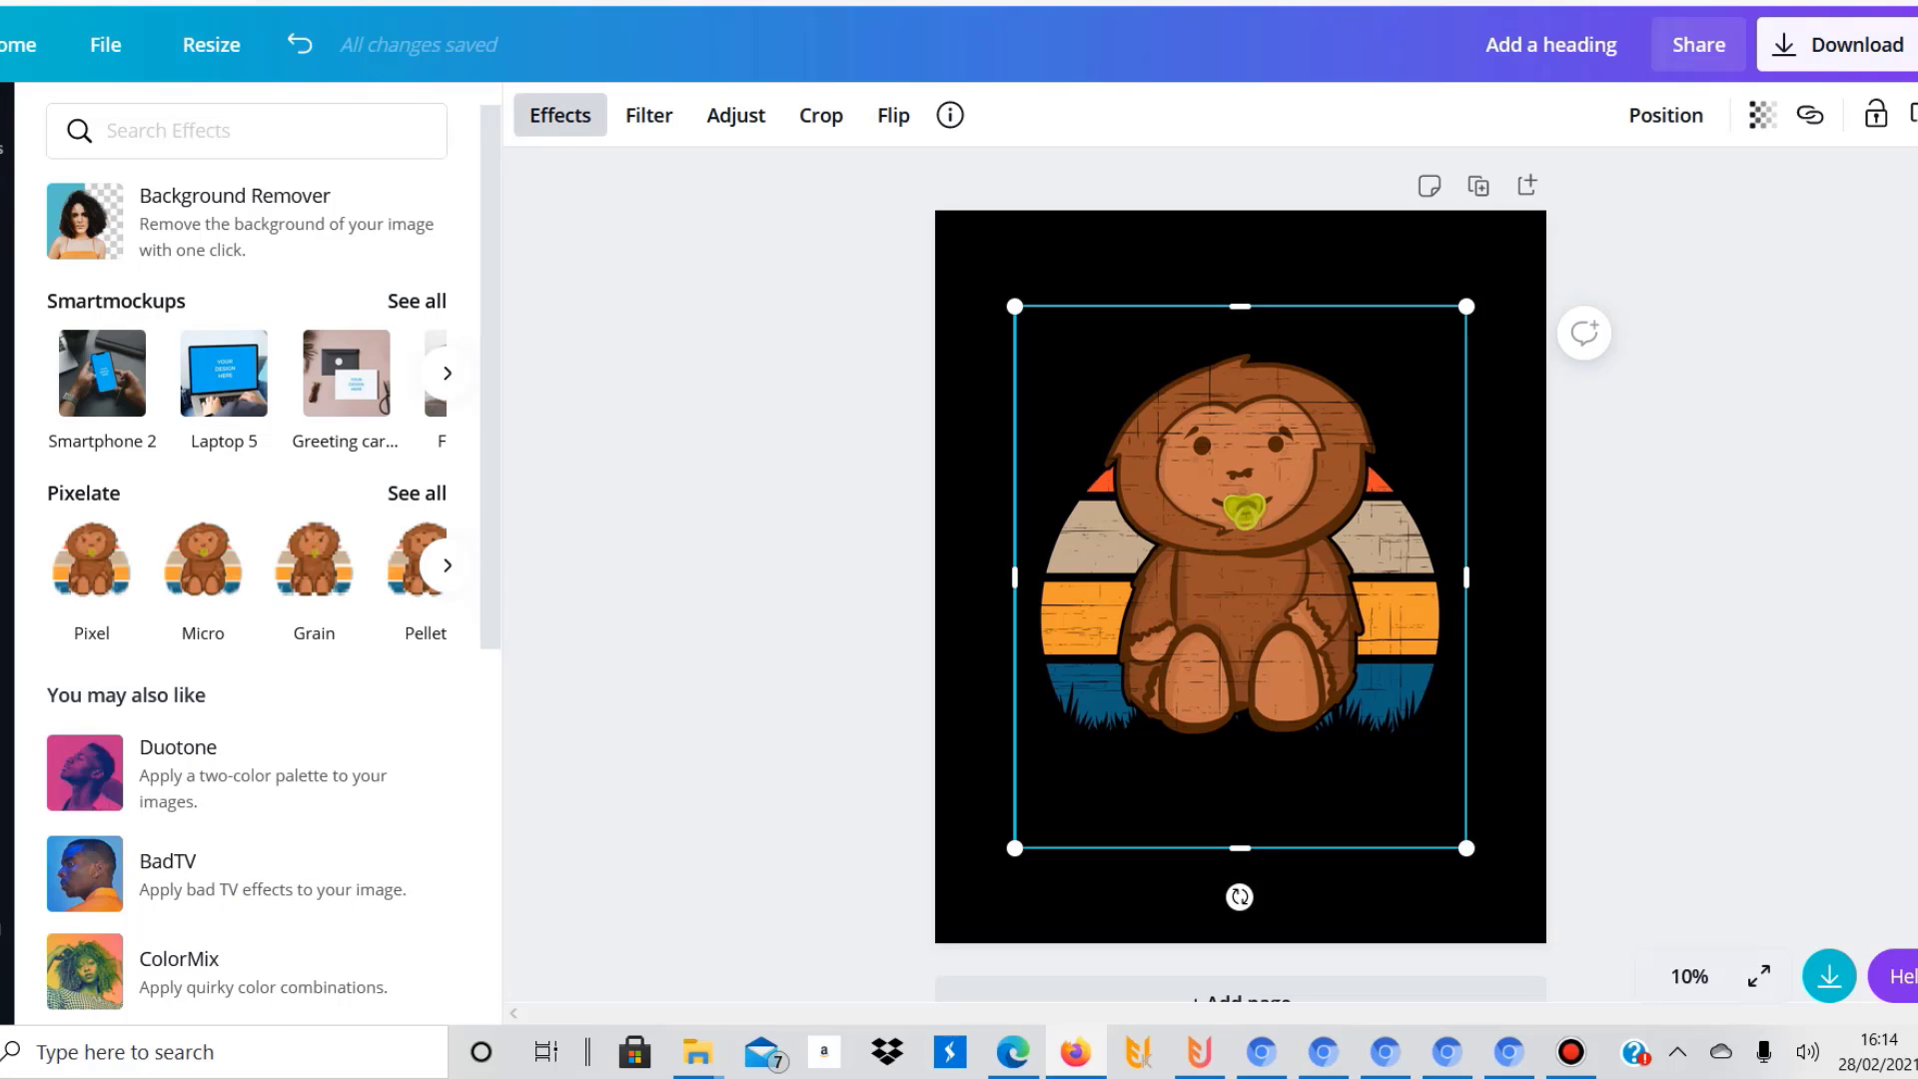
{"action": "left_click", "coordinate": [315, 565]}
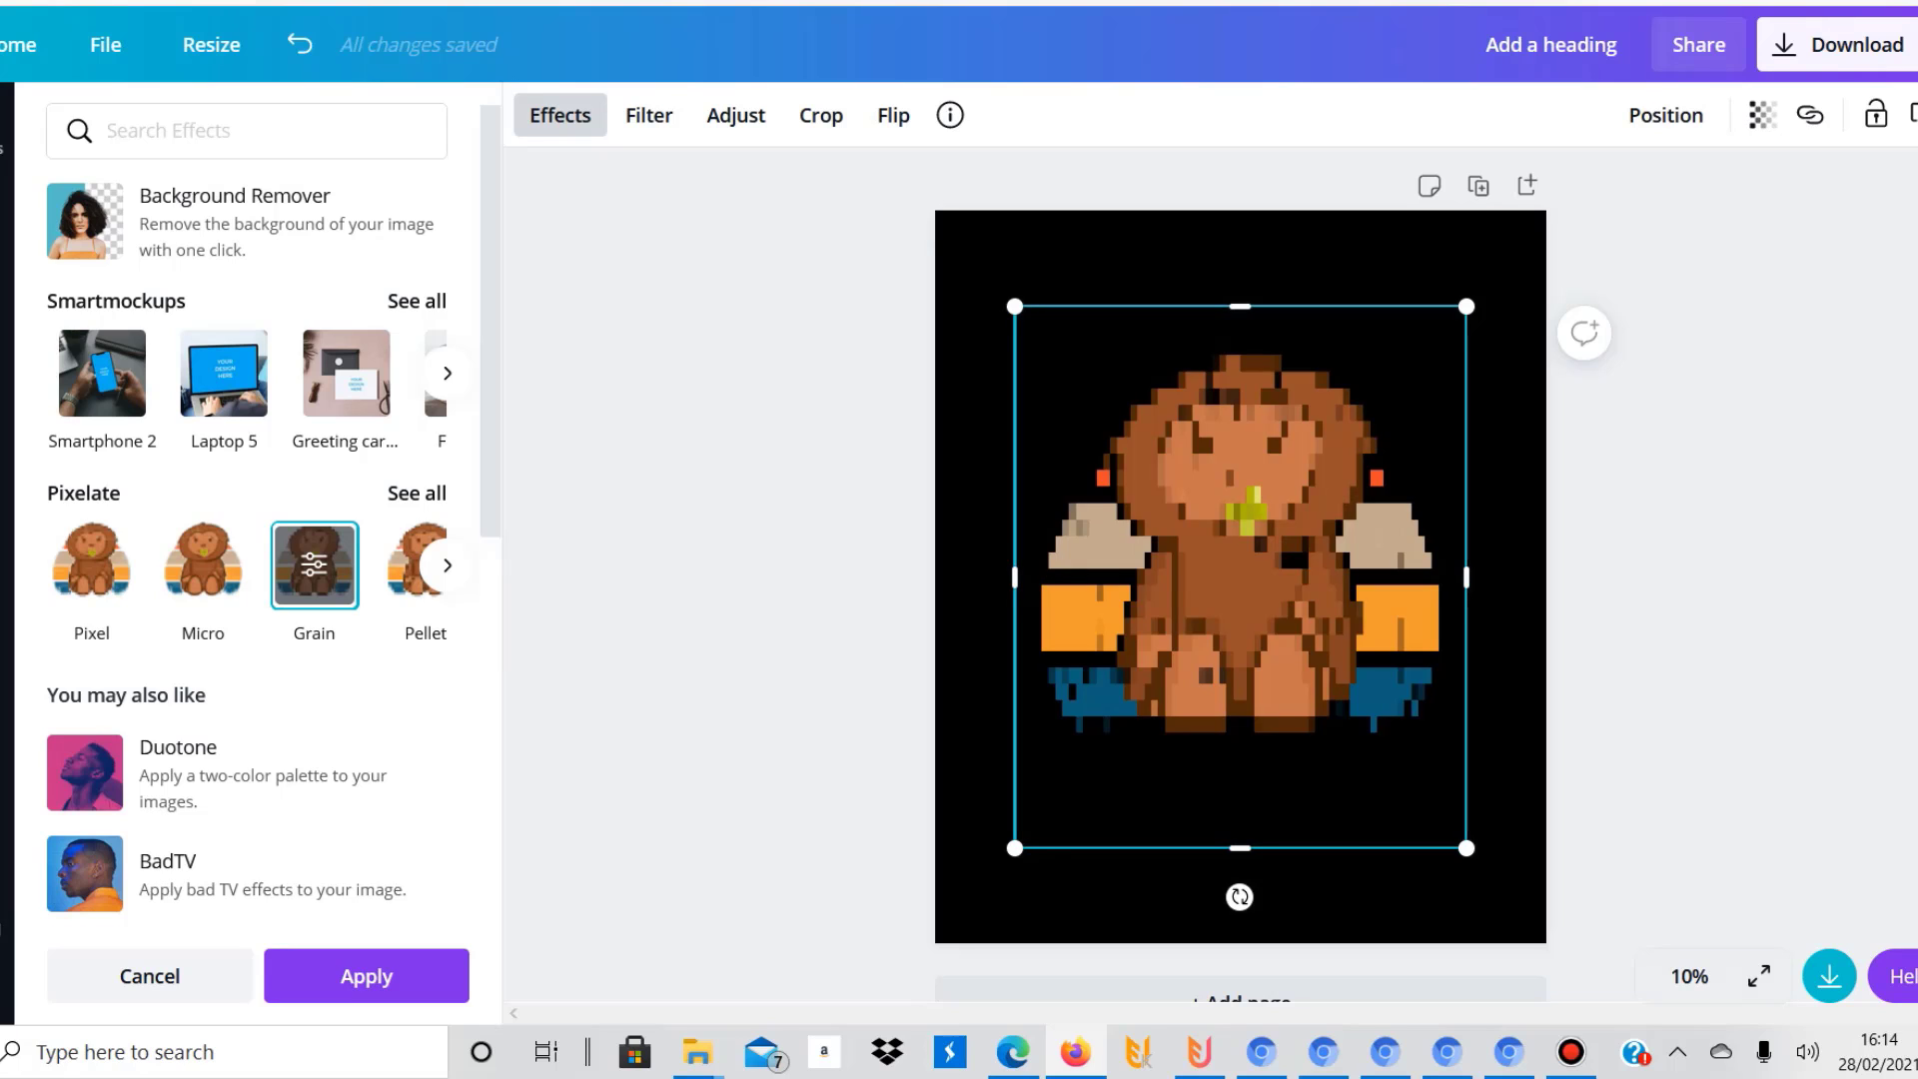
{"action": "left_click", "coordinate": [91, 564]}
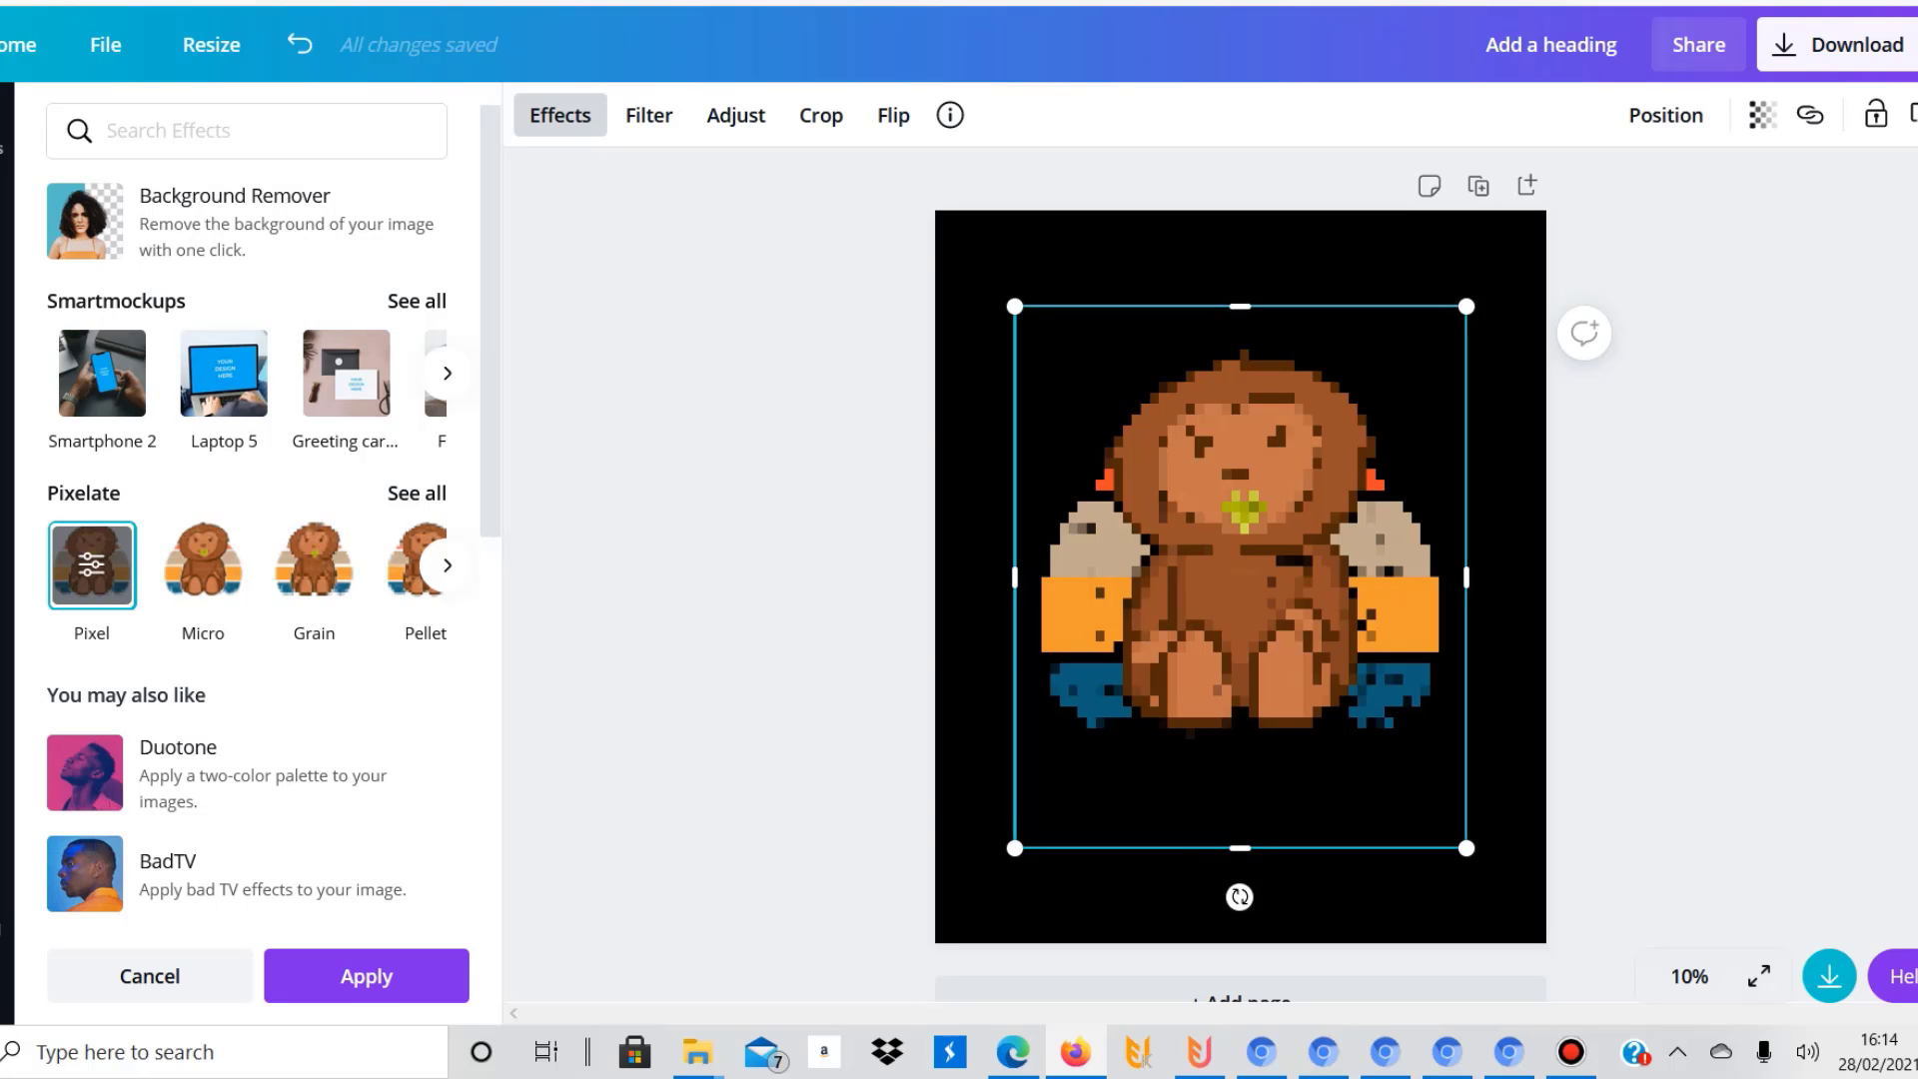
{"action": "scroll", "coordinate": [249, 500], "scroll_direction": "down", "scroll_amount": 5}
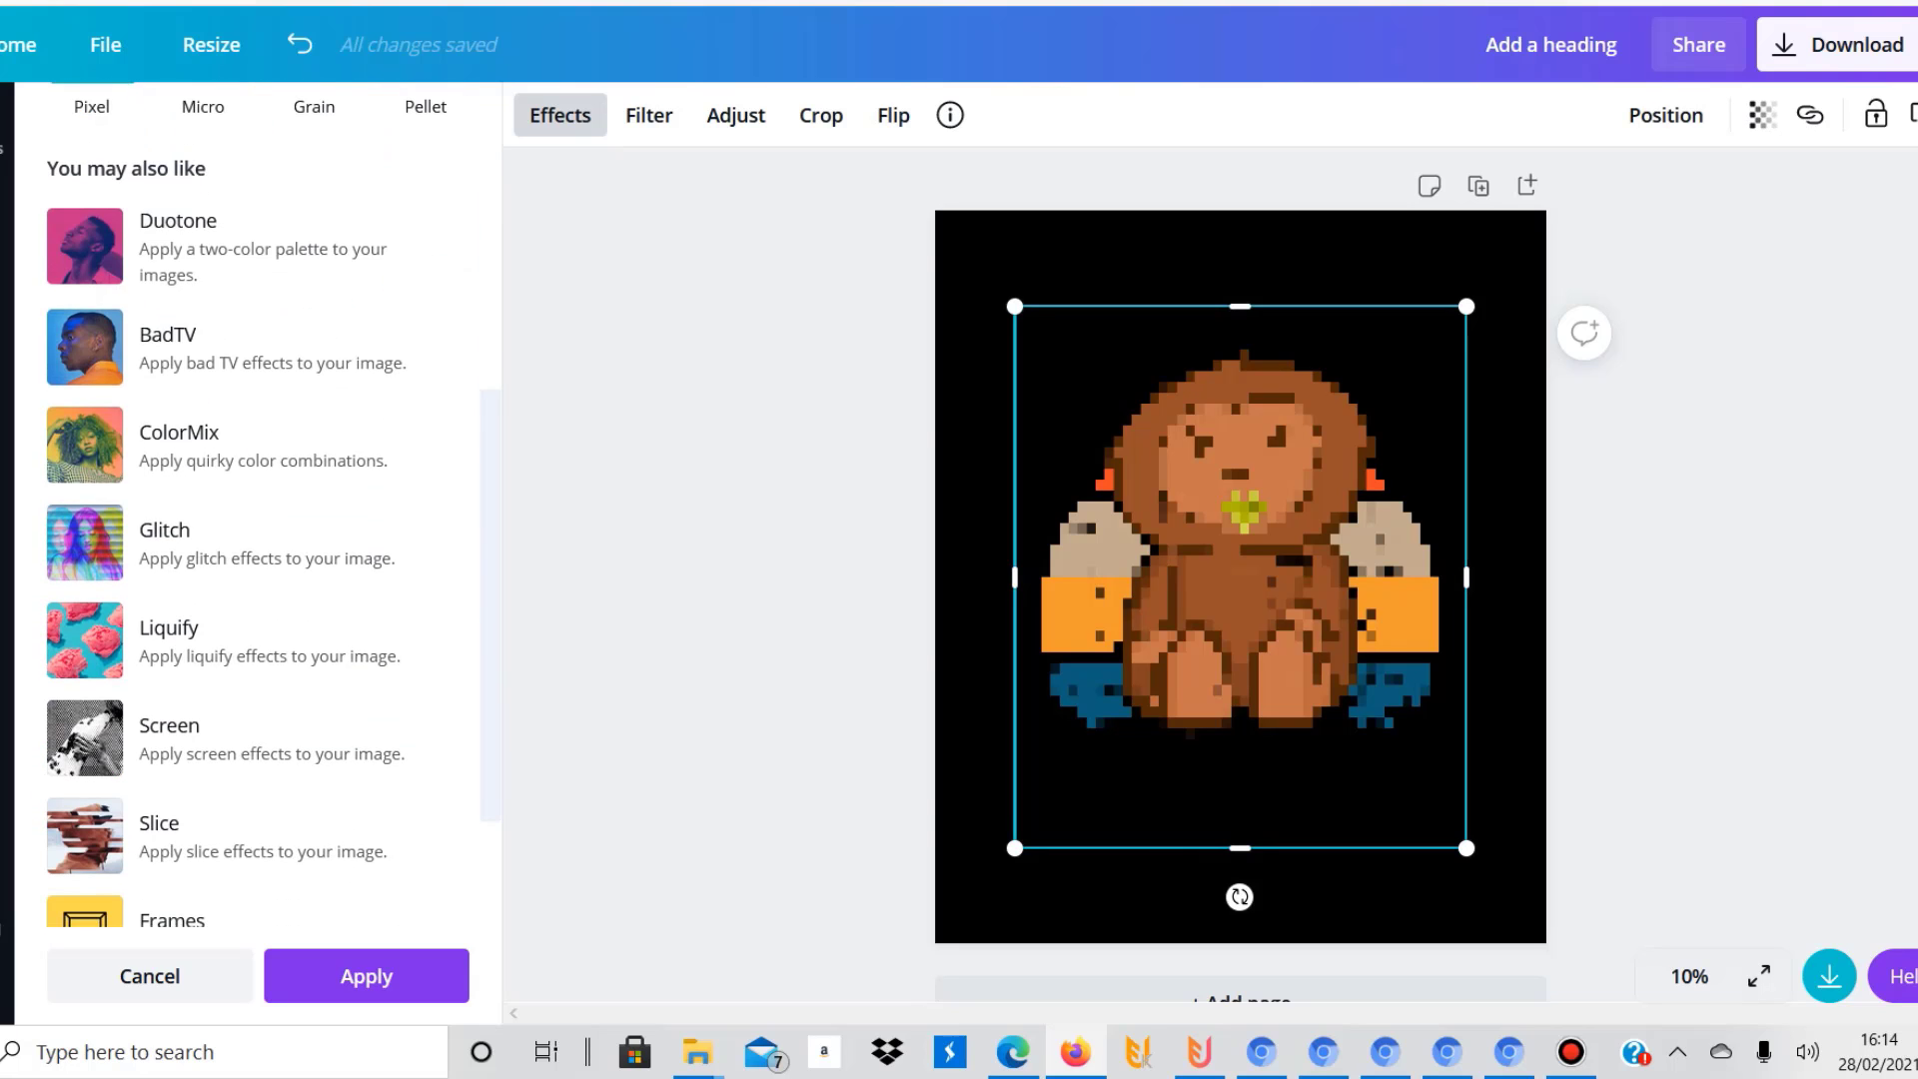
{"action": "scroll", "coordinate": [250, 500], "scroll_direction": "up", "scroll_amount": 4}
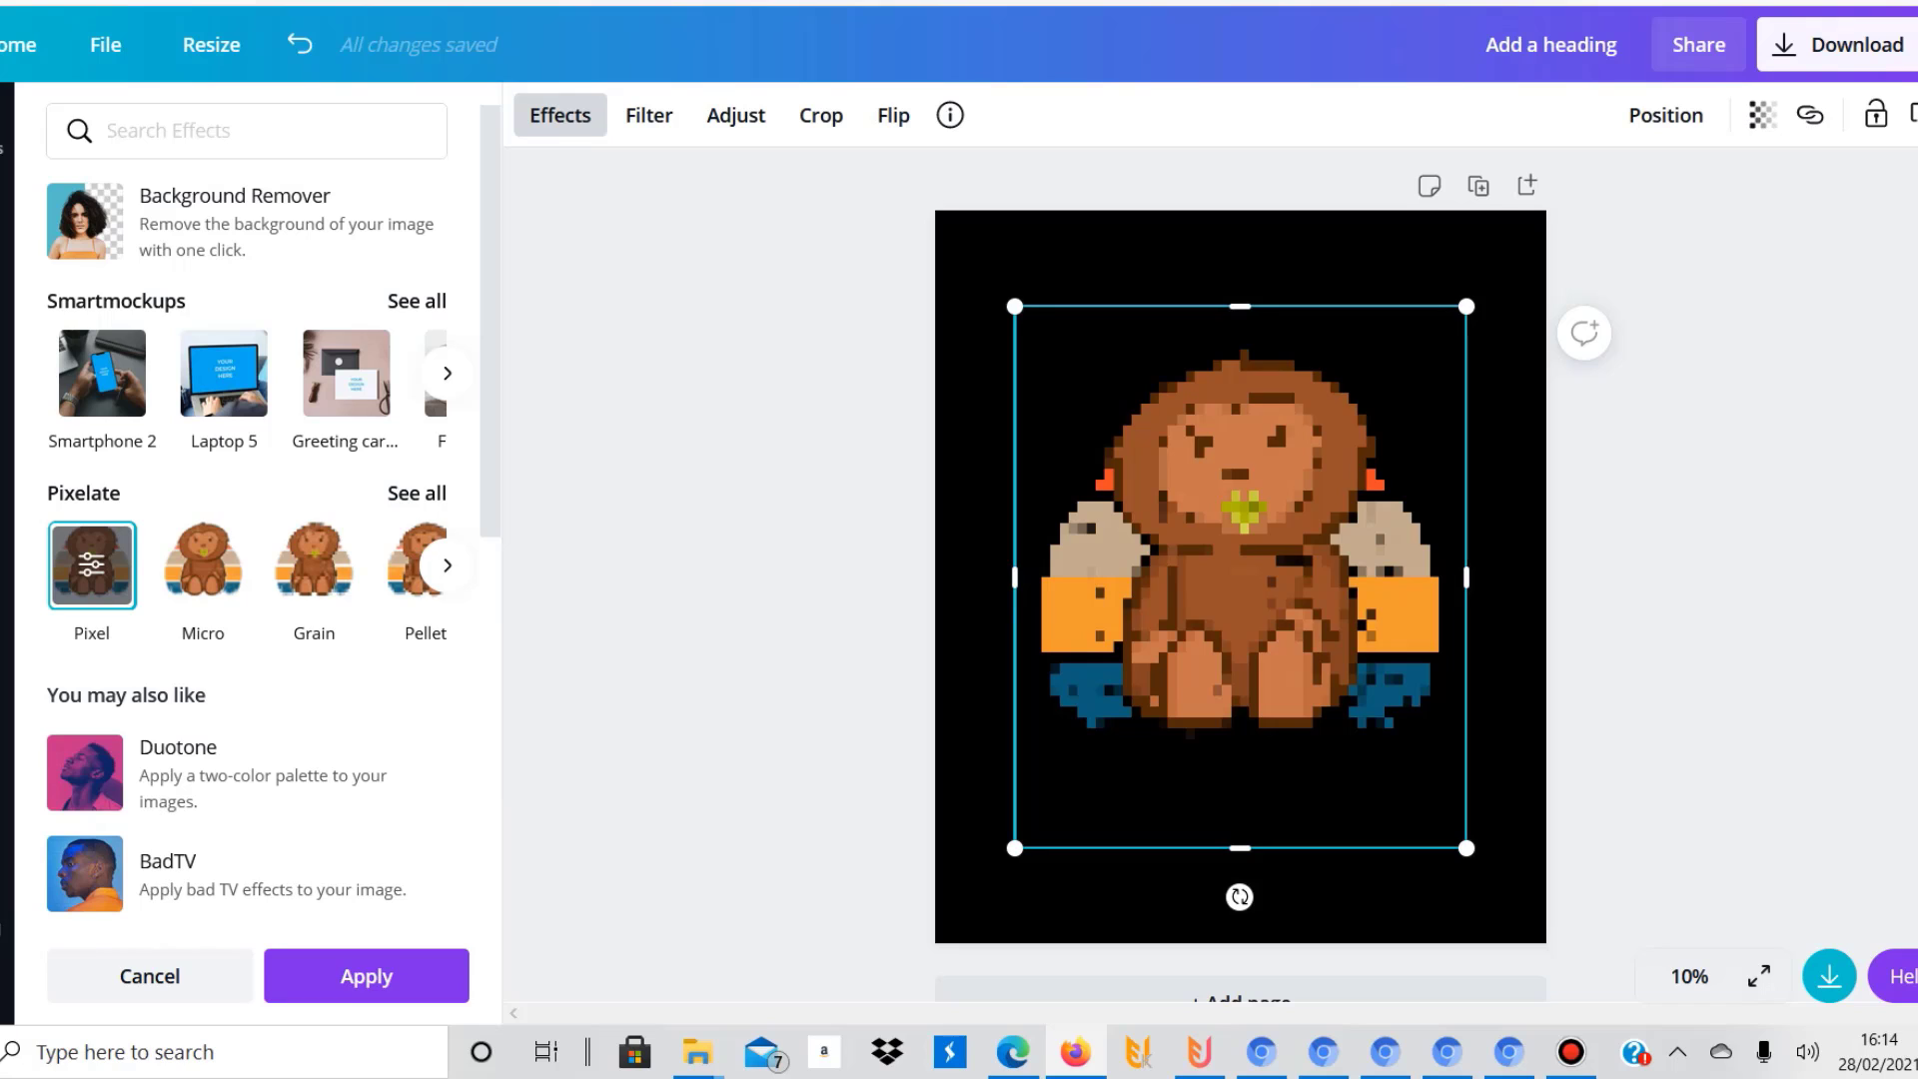
Give the pixelated creature image the Peony filter at intensity 50, and close the filter options
{"action": "left_click", "coordinate": [650, 115]}
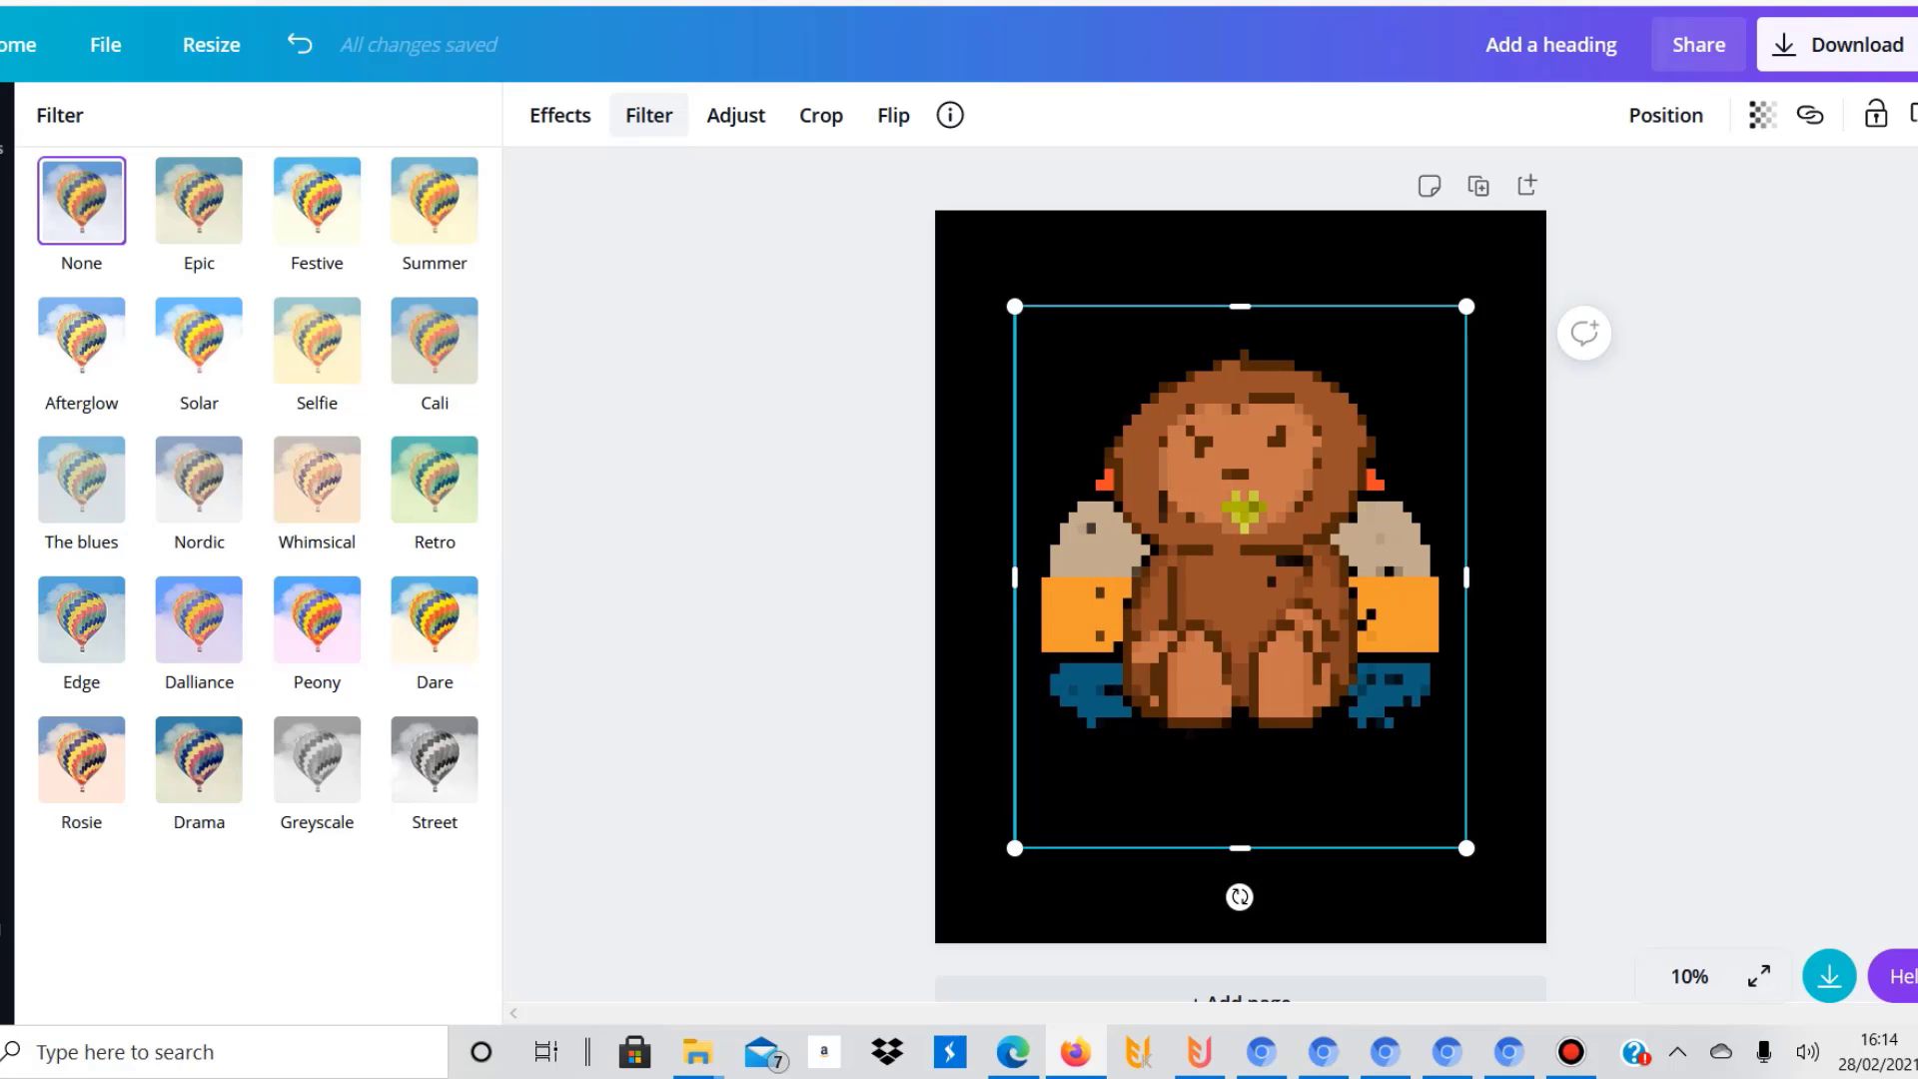
{"action": "left_click", "coordinate": [316, 620]}
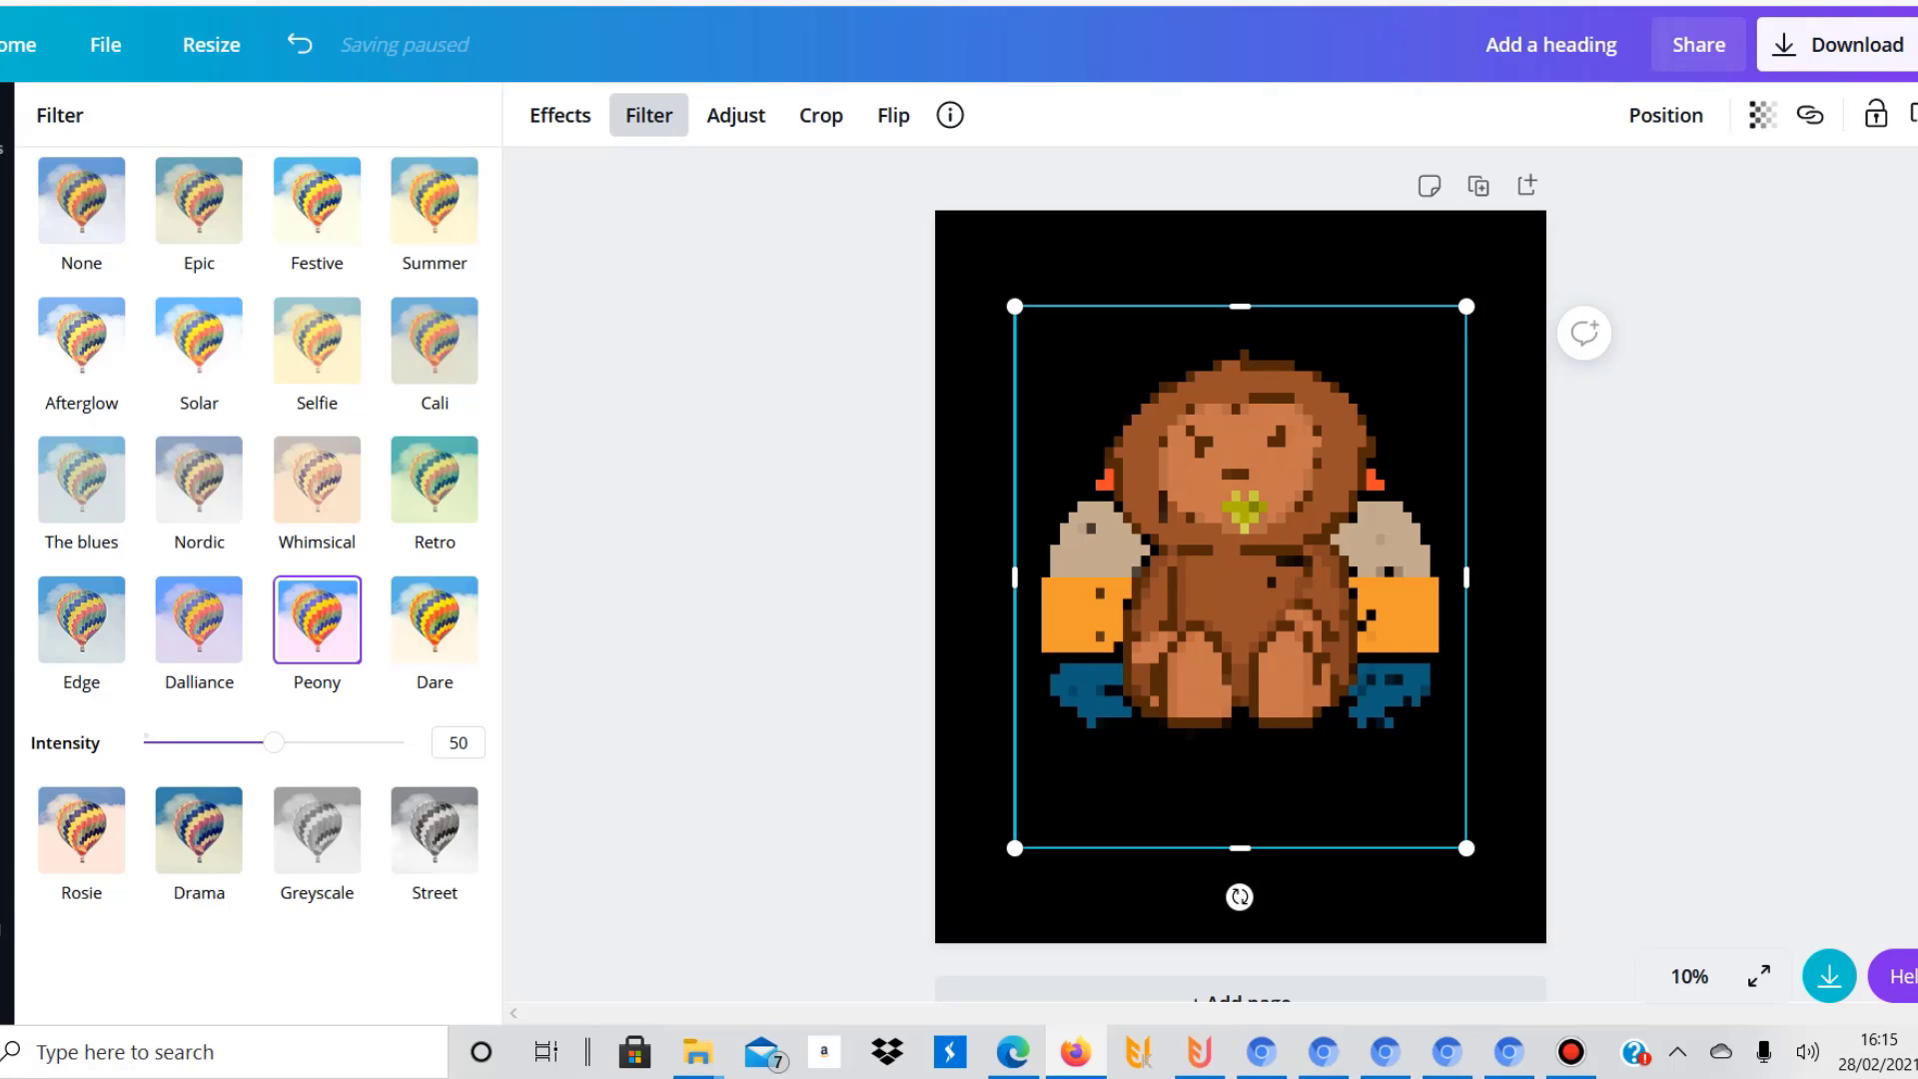
{"action": "left_click", "coordinate": [650, 115]}
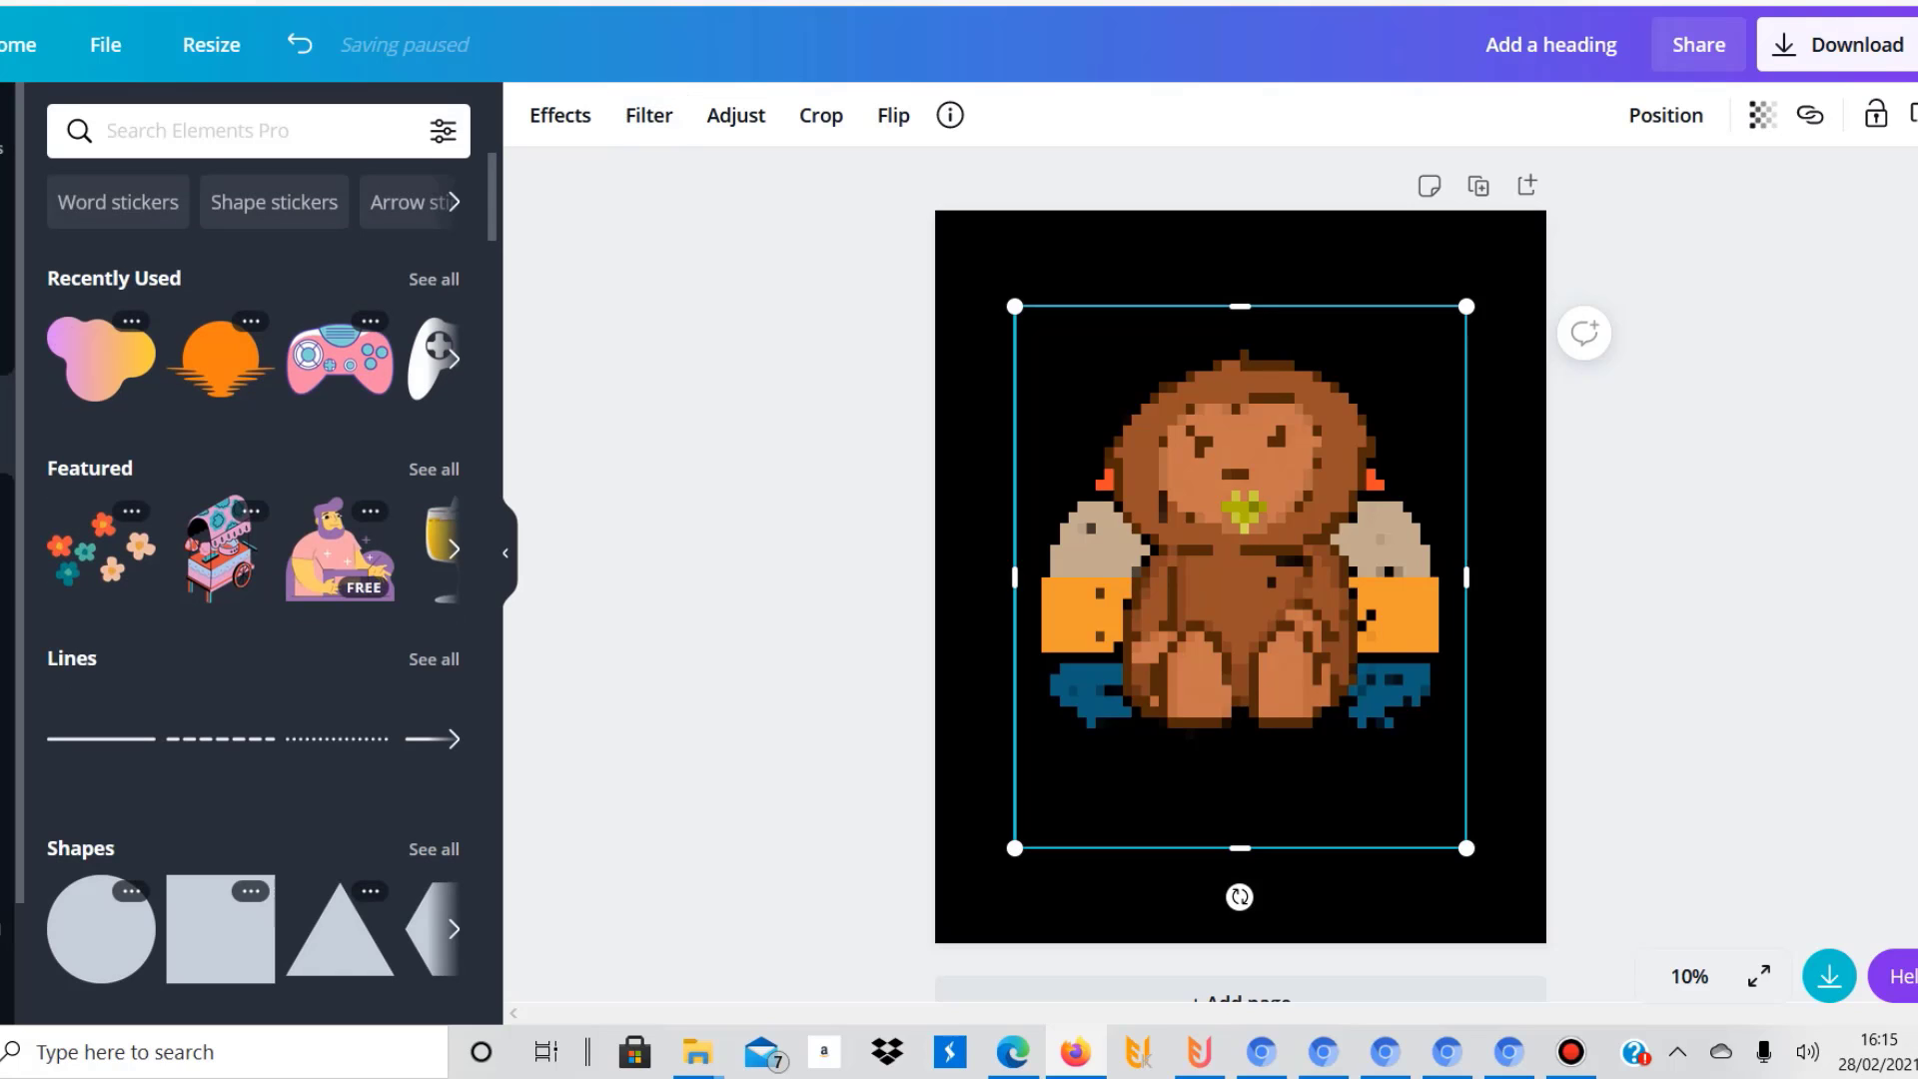
Look through the element categories from the stickers, charts and grids down to the Zodiac Symbols collection
{"action": "scroll", "coordinate": [260, 589], "scroll_direction": "down", "scroll_amount": 9}
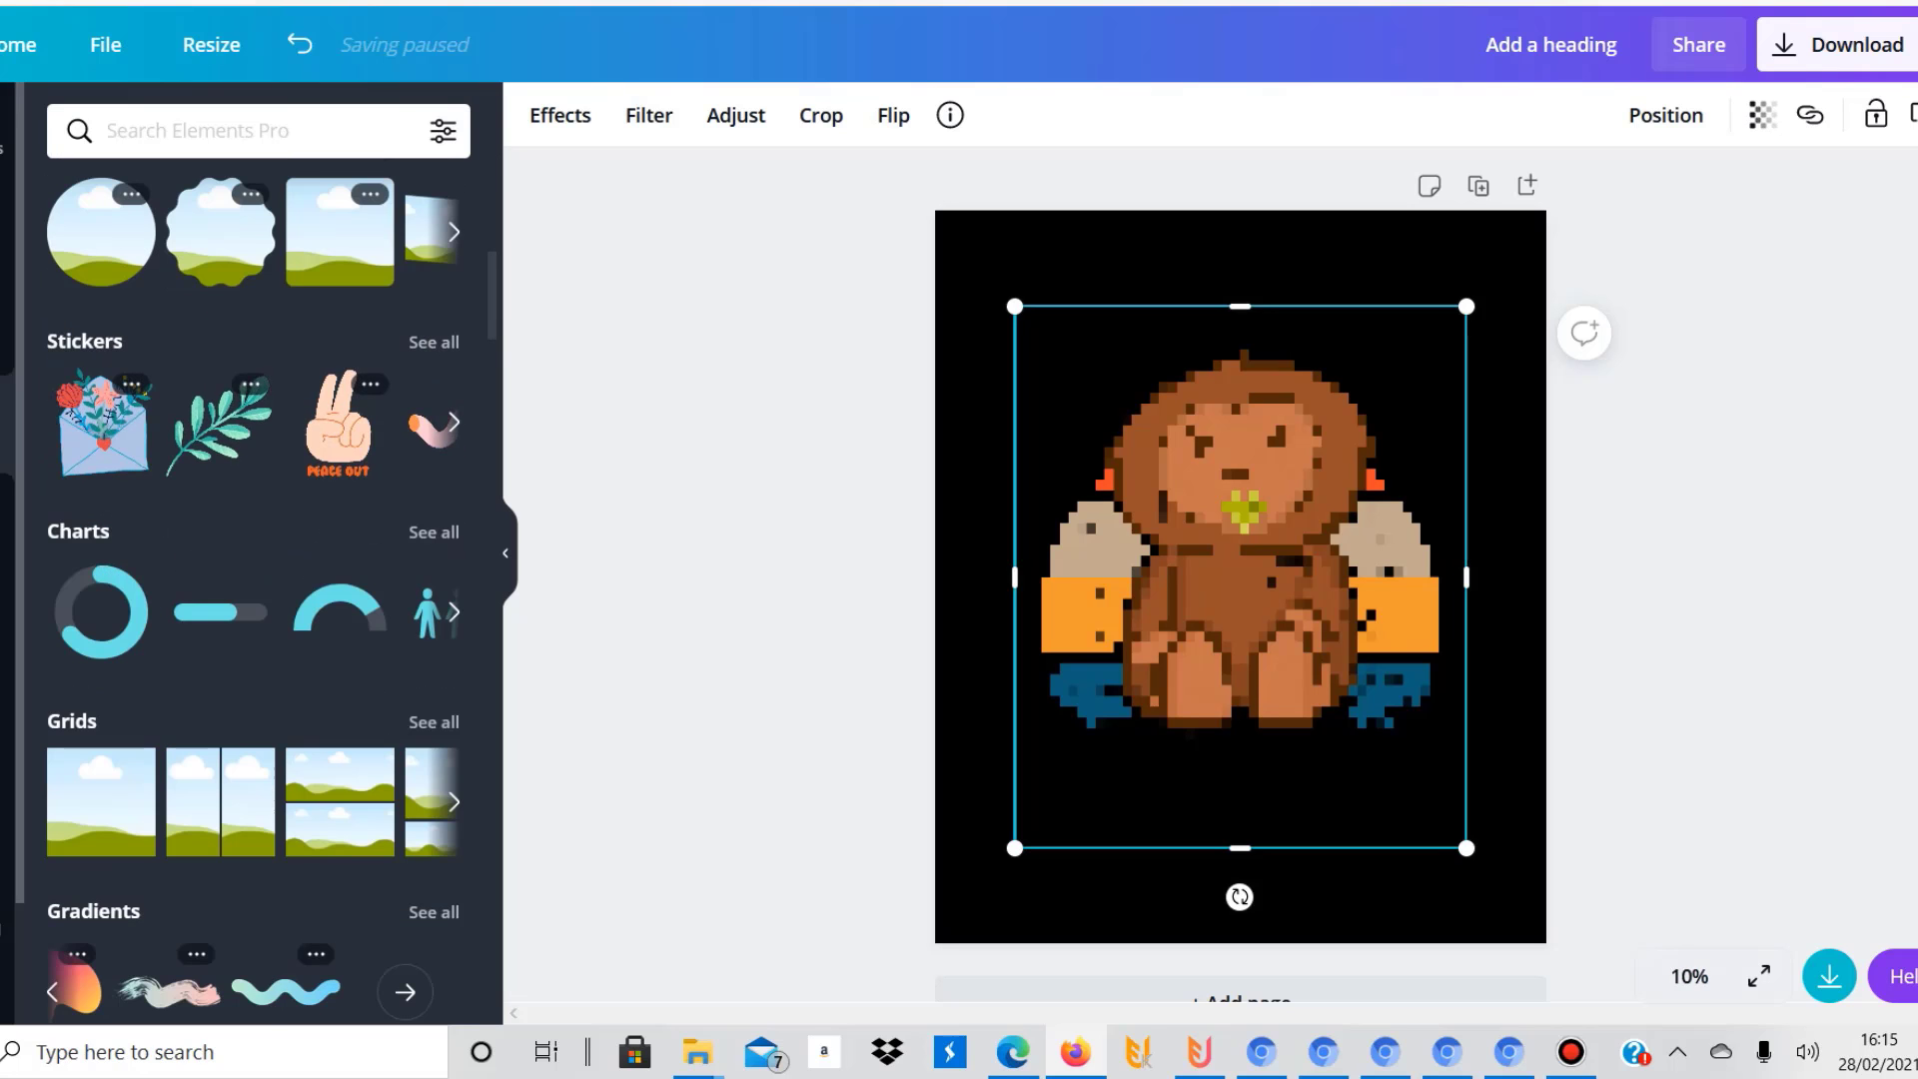
{"action": "scroll", "coordinate": [252, 589], "scroll_direction": "down", "scroll_amount": 10}
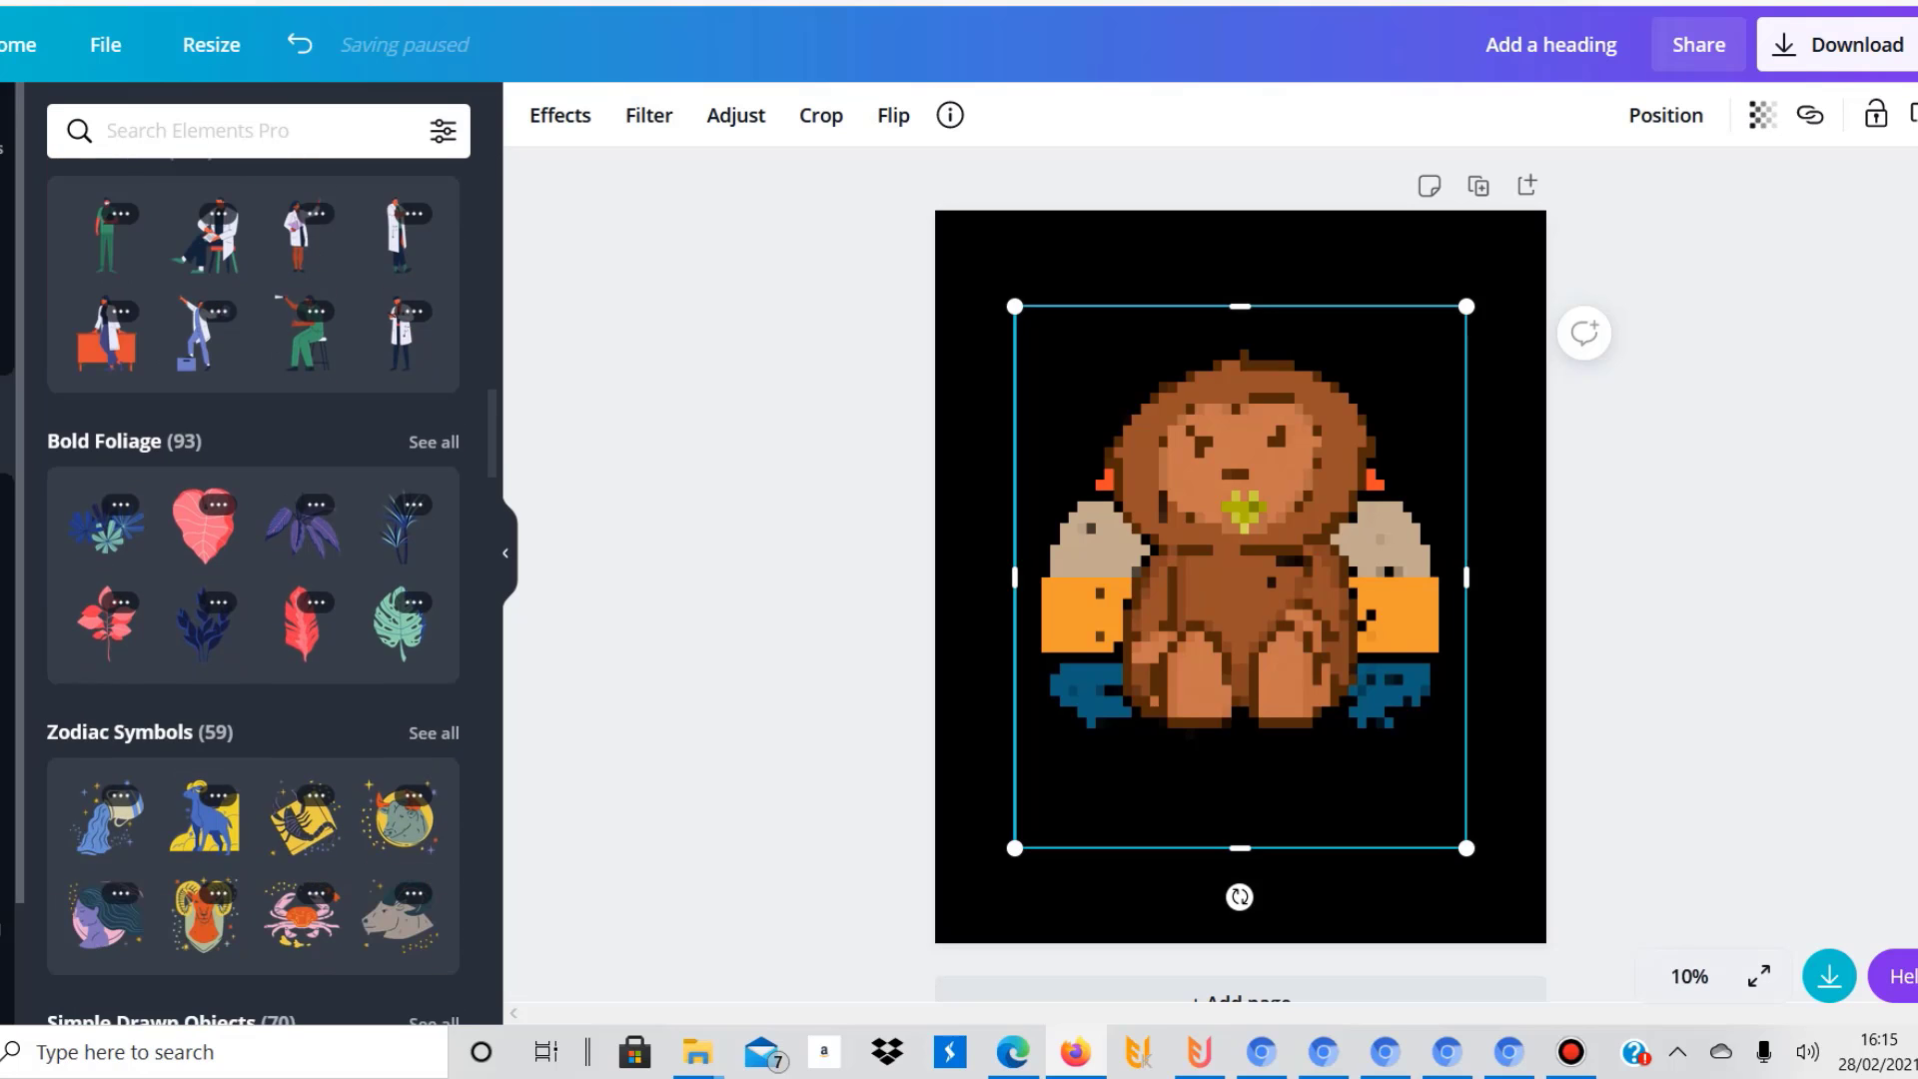